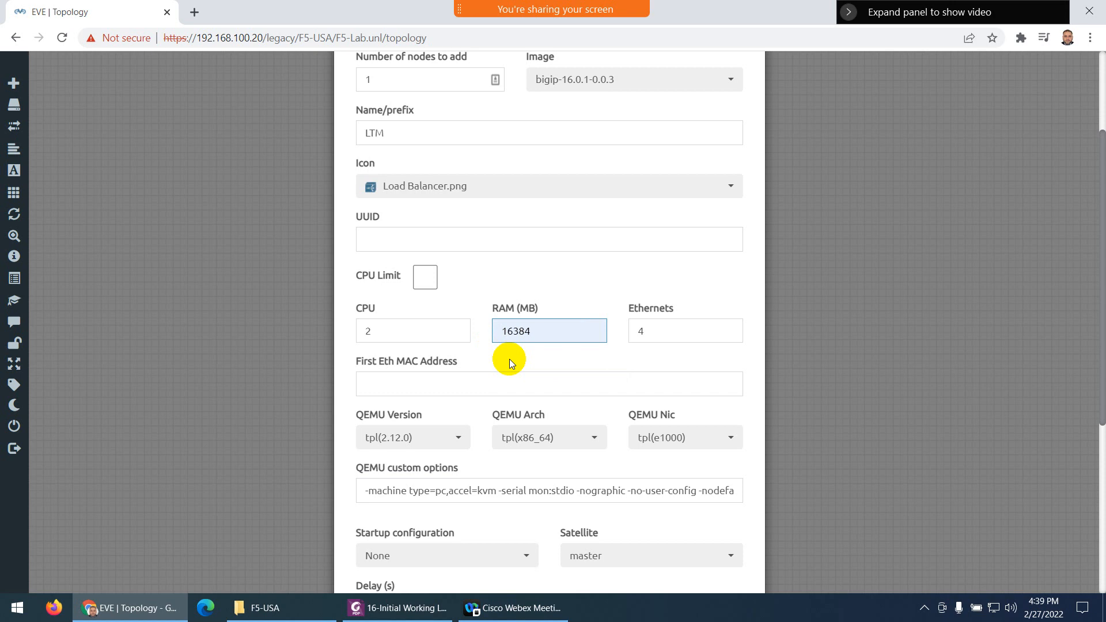
# Save the bigip-16.0.1 LTM node (2 CPUs, 16384 MB RAM, 4 Ethernets) and move it lower on the canvas
pyautogui.scroll(-5, 525, 385)
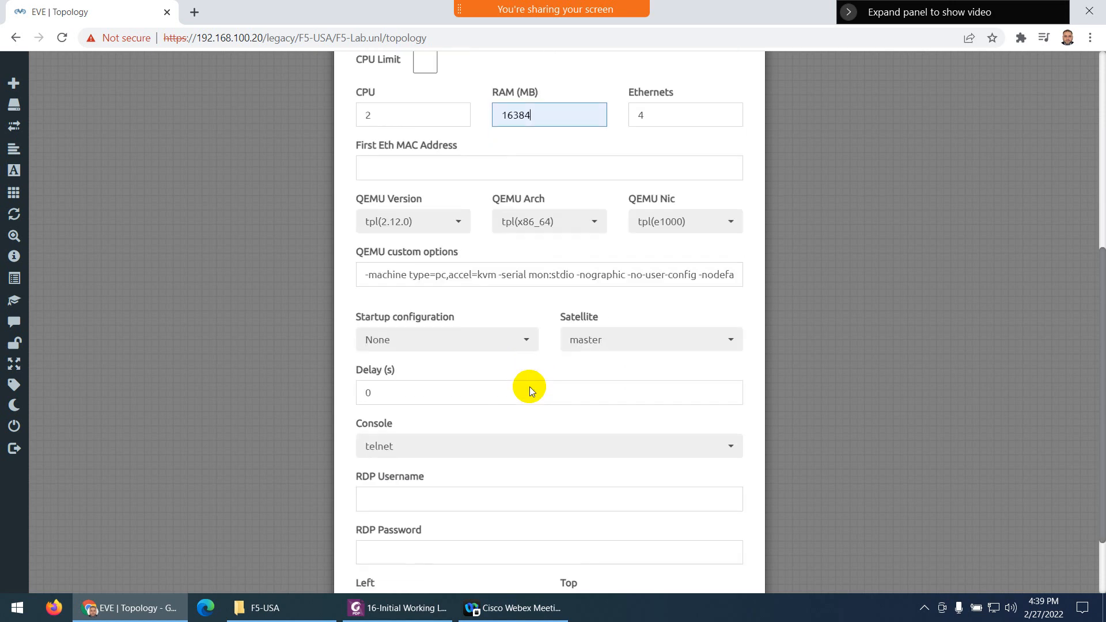
pyautogui.click(477, 548)
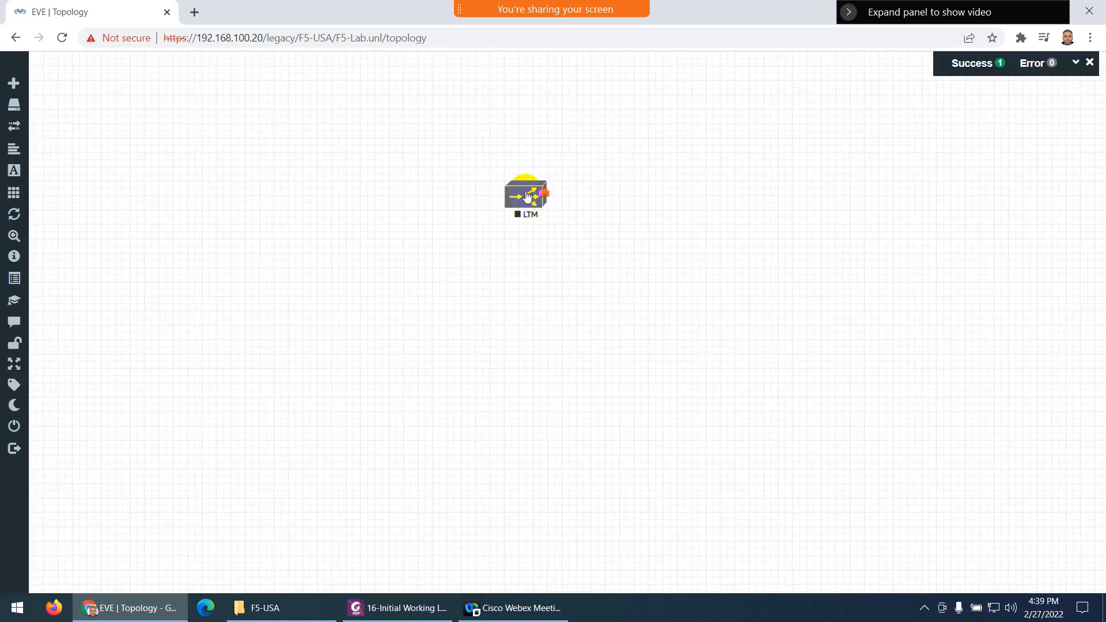
pyautogui.moveTo(526, 197); pyautogui.dragTo(526, 258)
# Create two Cisco IOL nodes with name prefix SW and count 2, giving SW2 and SW3
pyautogui.rightClick(420, 298)
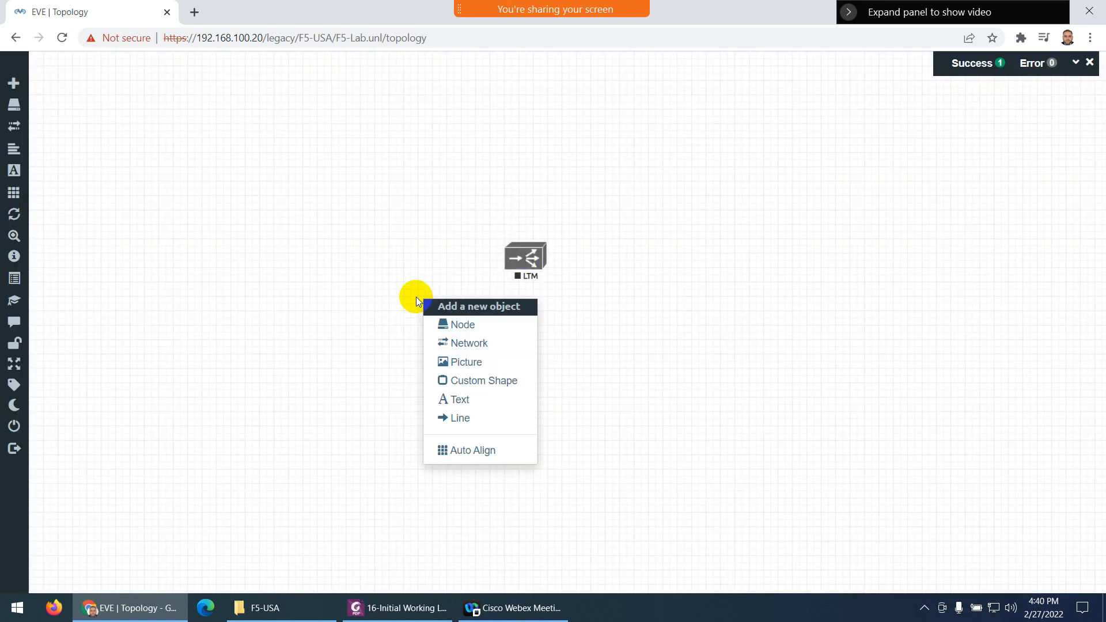
pyautogui.click(447, 326)
pyautogui.write('iol')
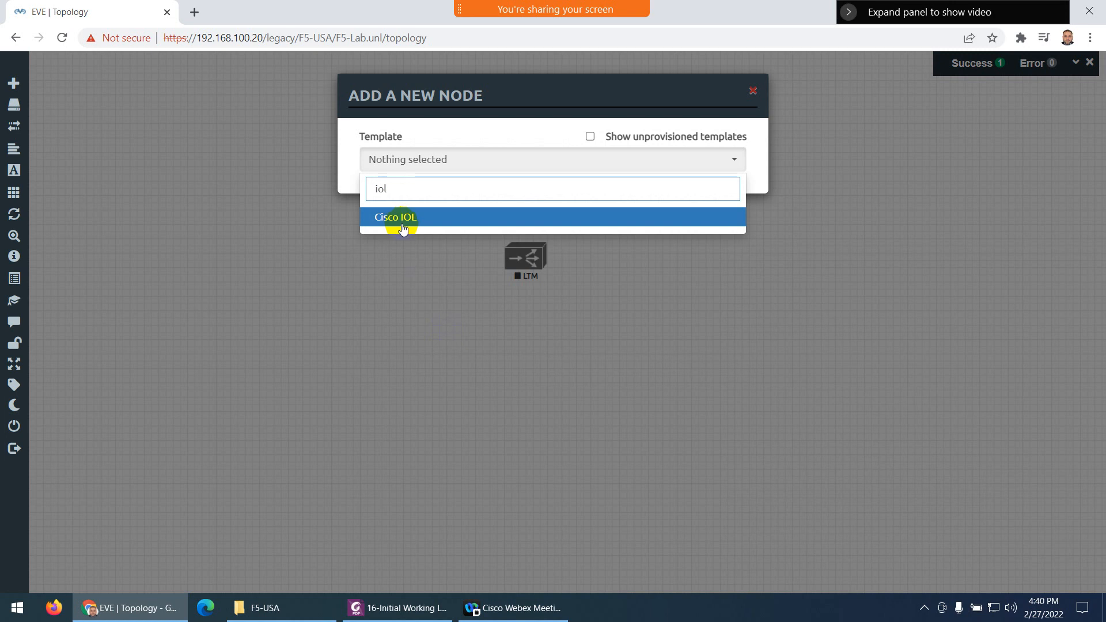
pyautogui.click(401, 220)
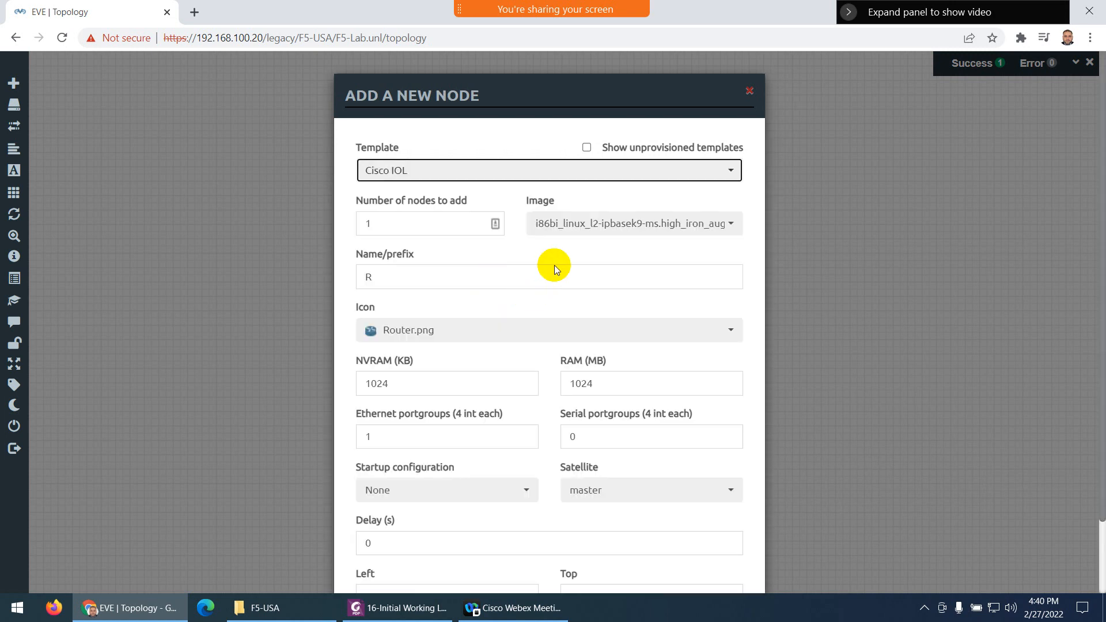
pyautogui.moveTo(394, 274); pyautogui.dragTo(343, 277)
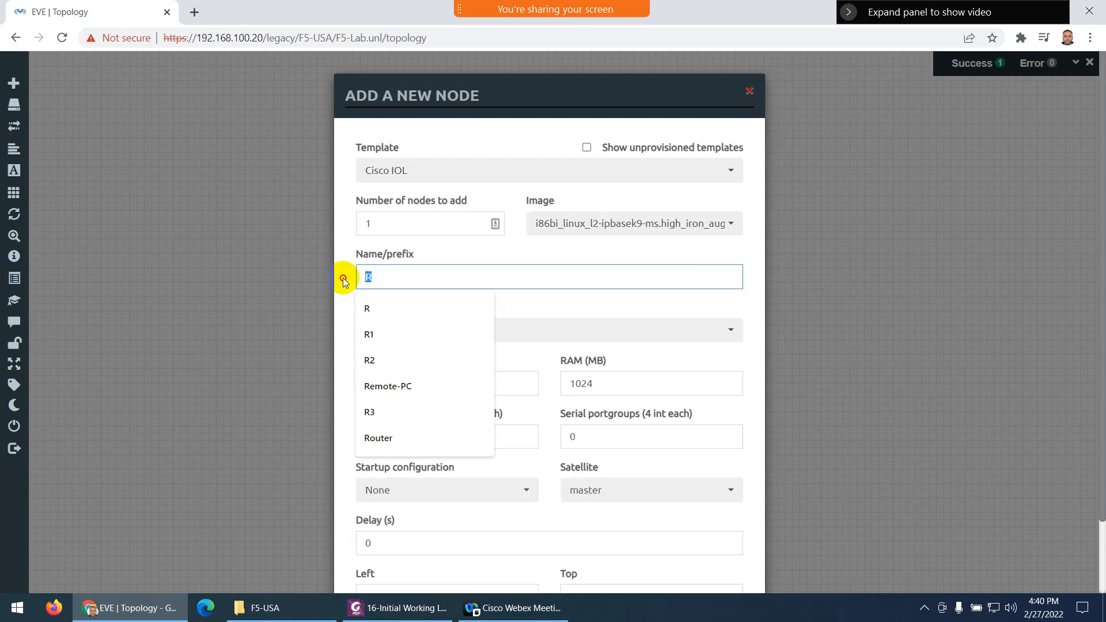
pyautogui.write('SW')
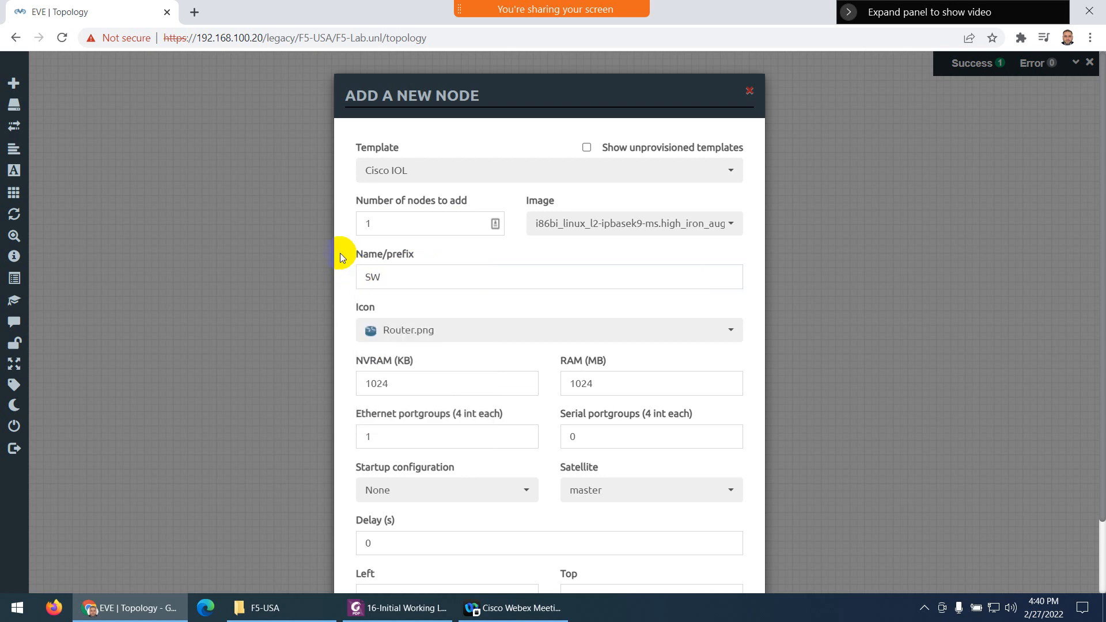
pyautogui.moveTo(375, 223); pyautogui.dragTo(347, 226)
pyautogui.write('2')
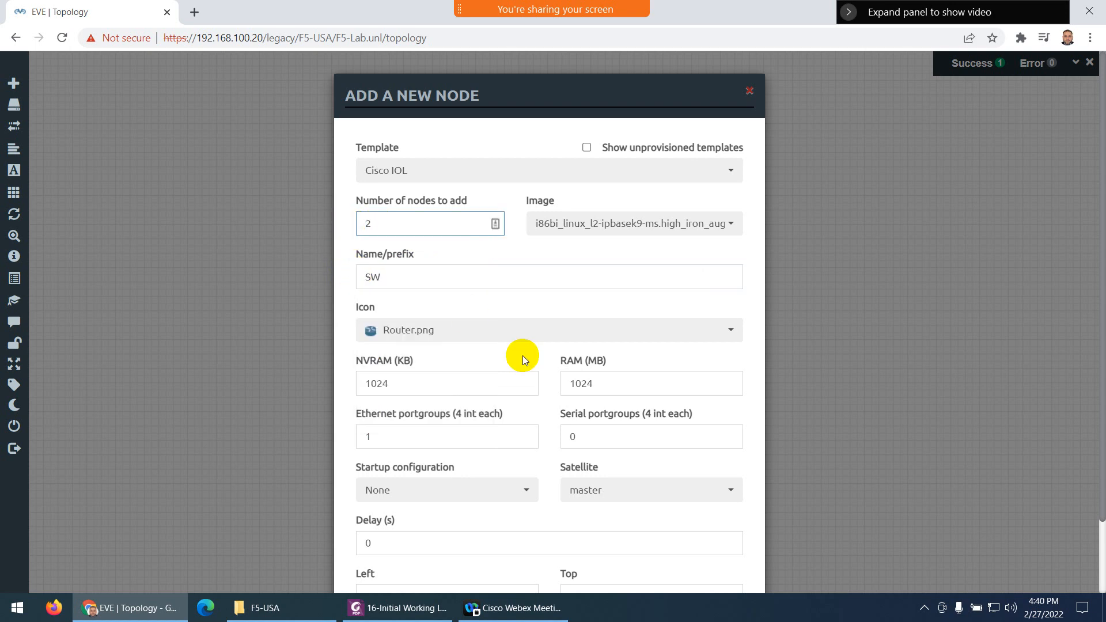
pyautogui.scroll(-2, 520, 358)
pyautogui.click(478, 550)
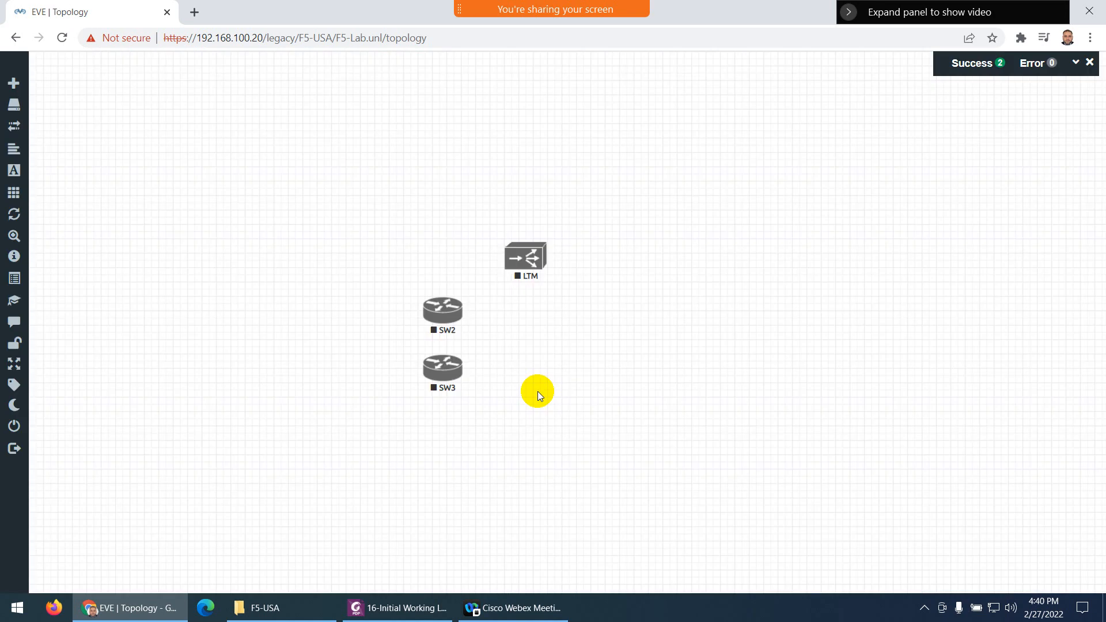
# Change SW2's icon to Switch L3.png and save it
pyautogui.rightClick(439, 313)
pyautogui.click(482, 383)
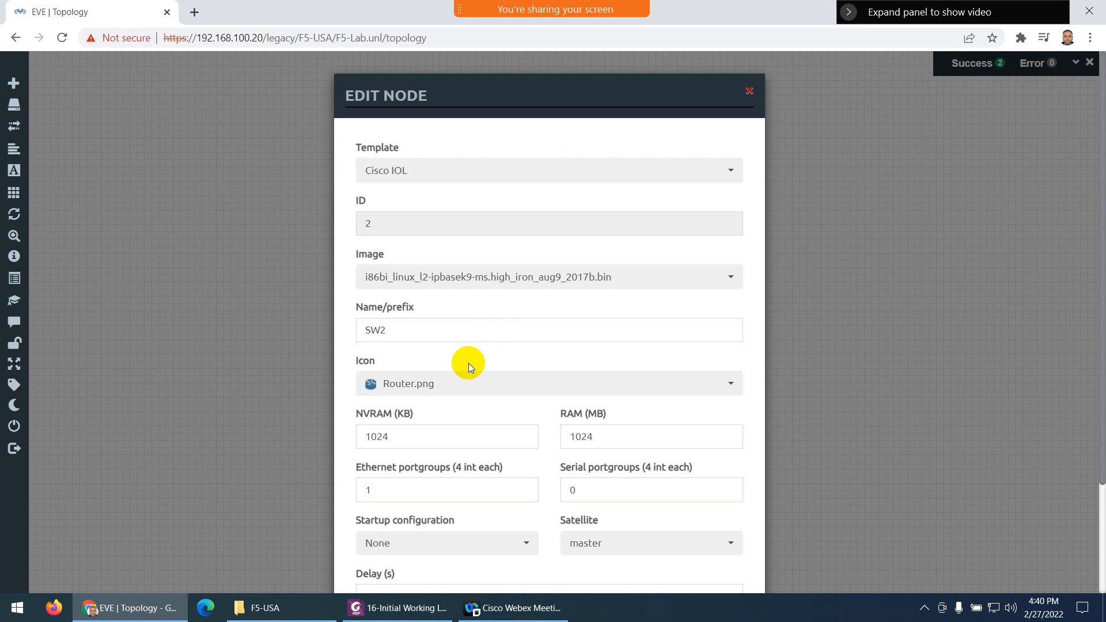
pyautogui.click(447, 385)
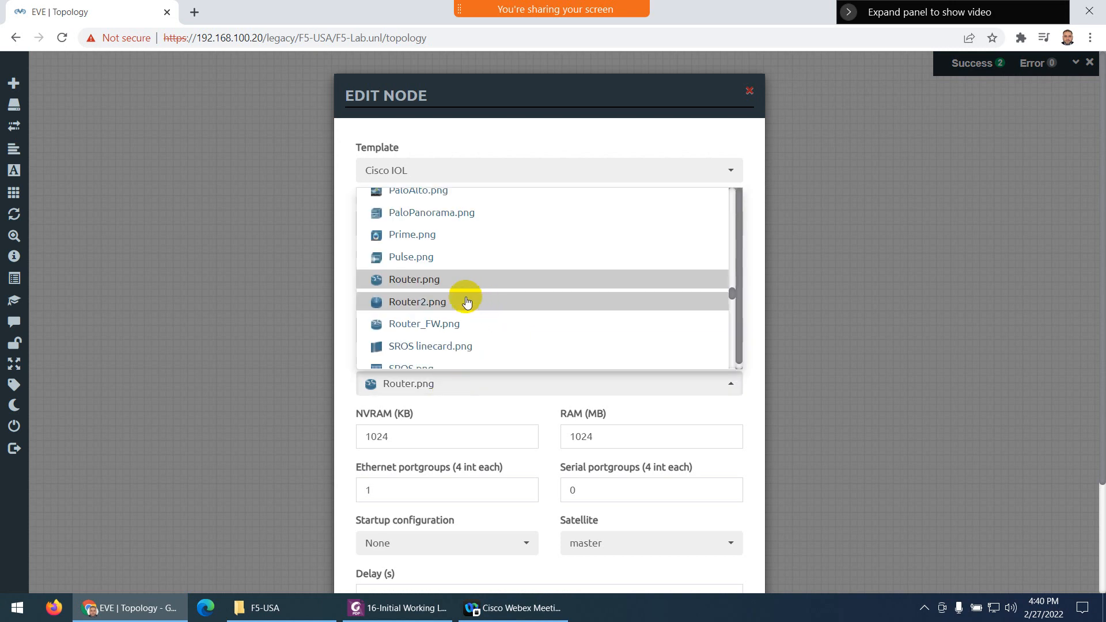
pyautogui.scroll(-5, 466, 301)
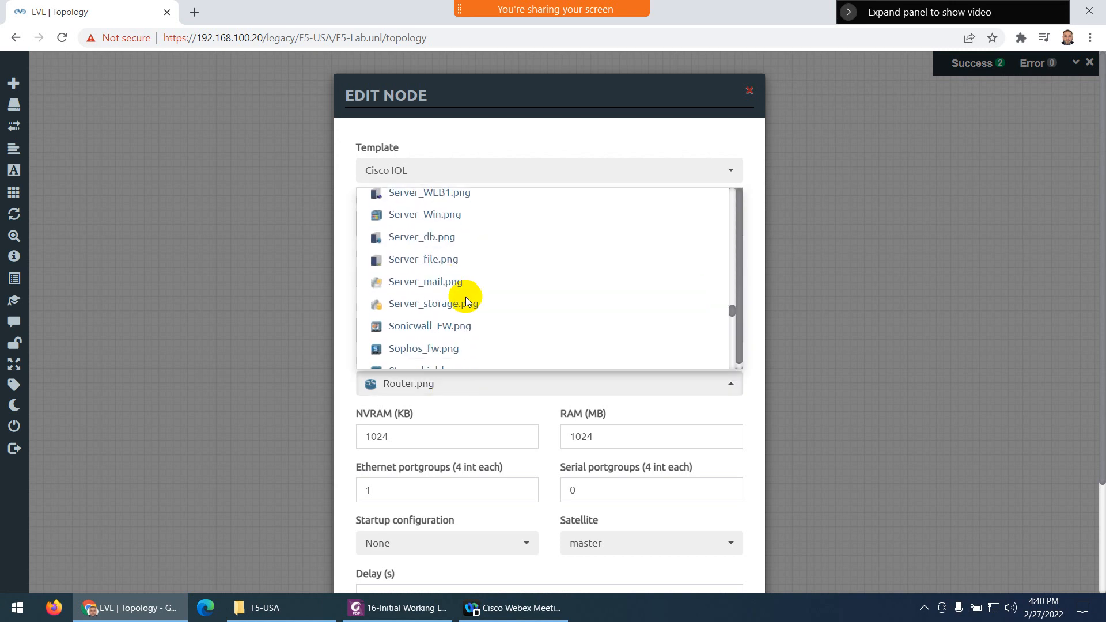
pyautogui.scroll(-2, 465, 298)
pyautogui.click(439, 318)
pyautogui.scroll(-3, 495, 461)
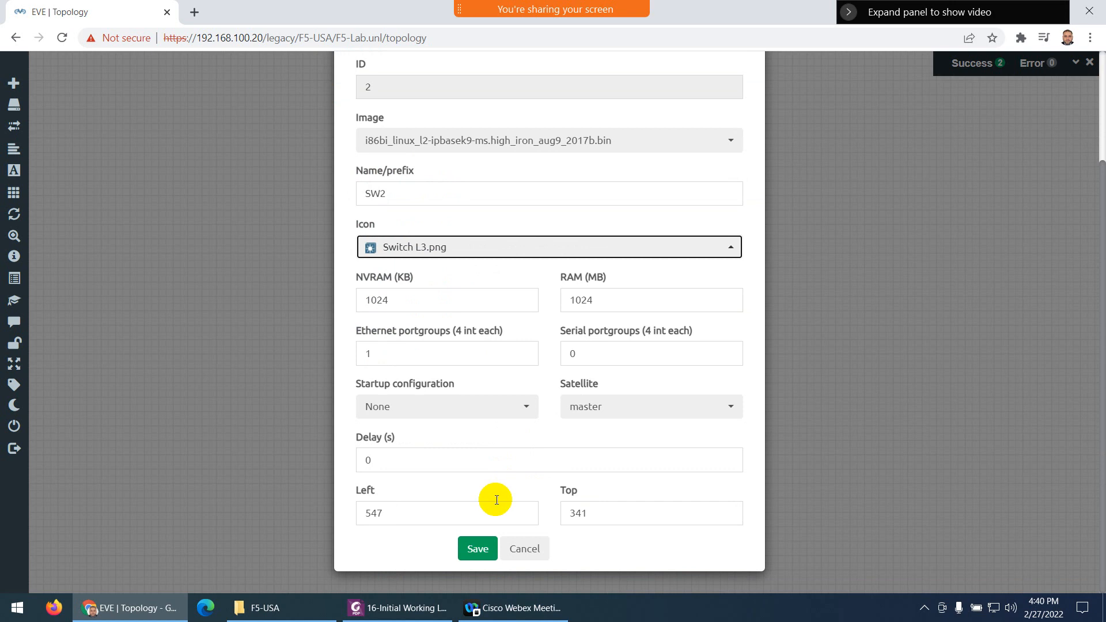
pyautogui.click(477, 548)
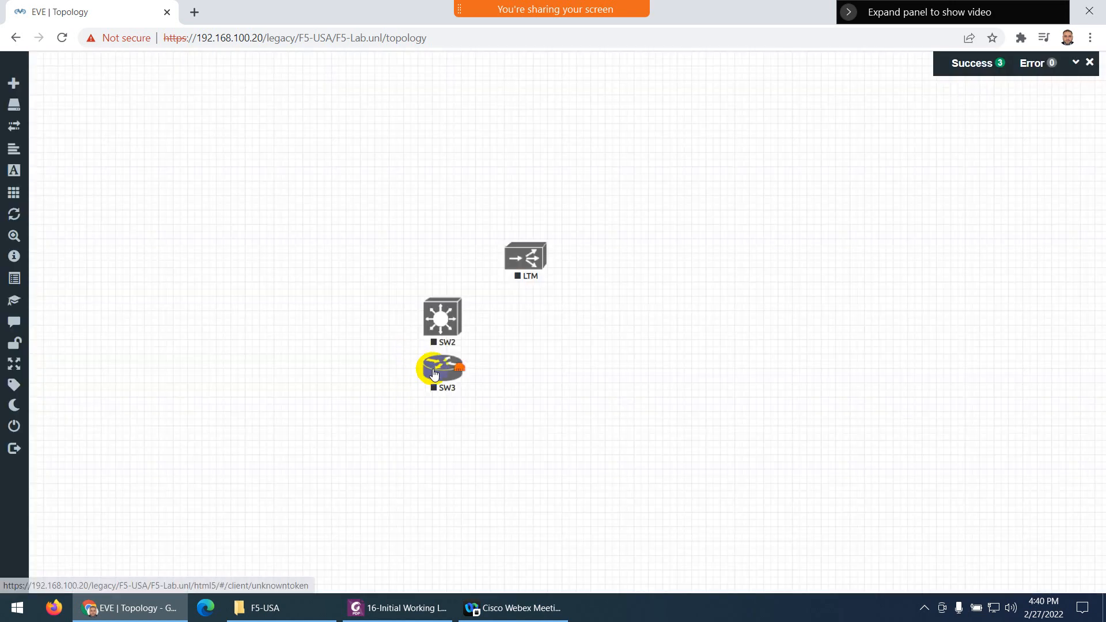
# Give SW3 the Switch L3.png icon, rename it LAN-SW, and save
pyautogui.click(442, 376)
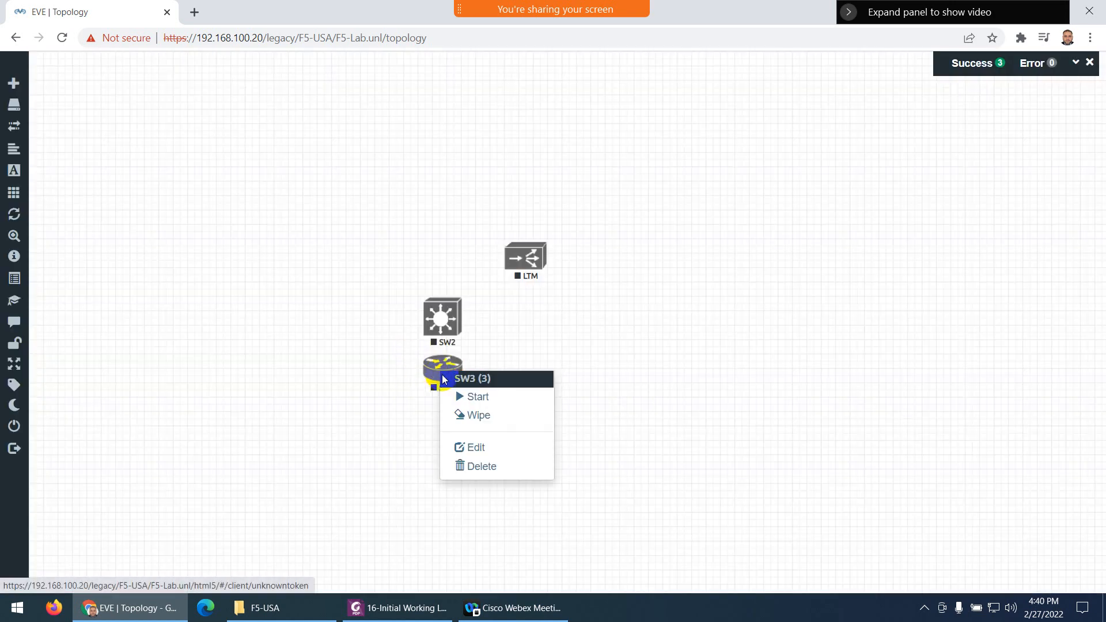
pyautogui.click(475, 447)
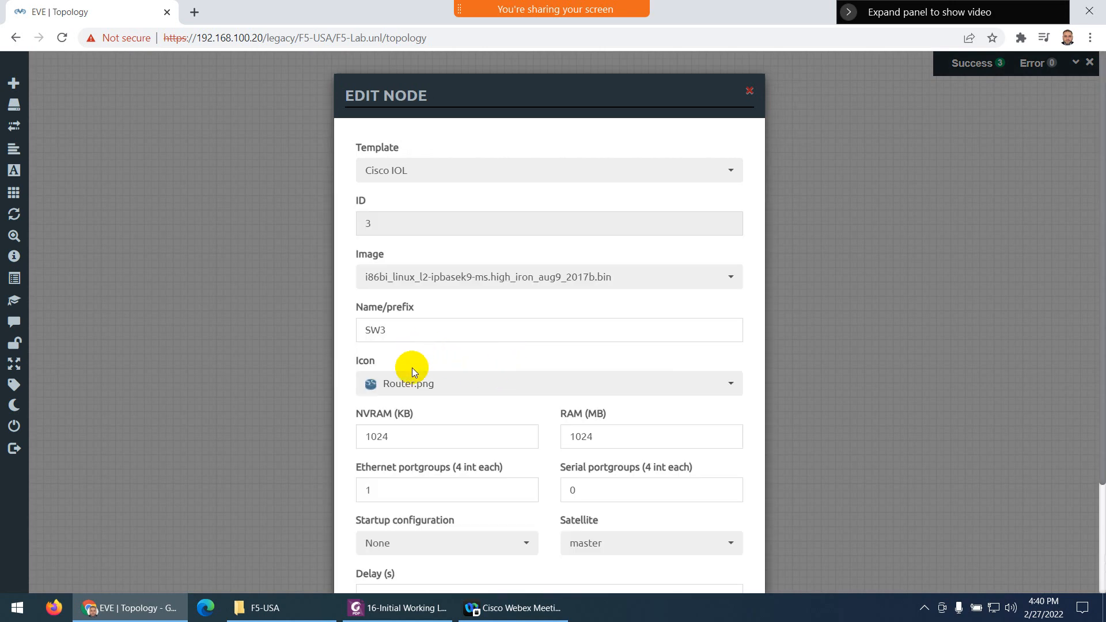
pyautogui.click(414, 383)
pyautogui.scroll(-1, 442, 349)
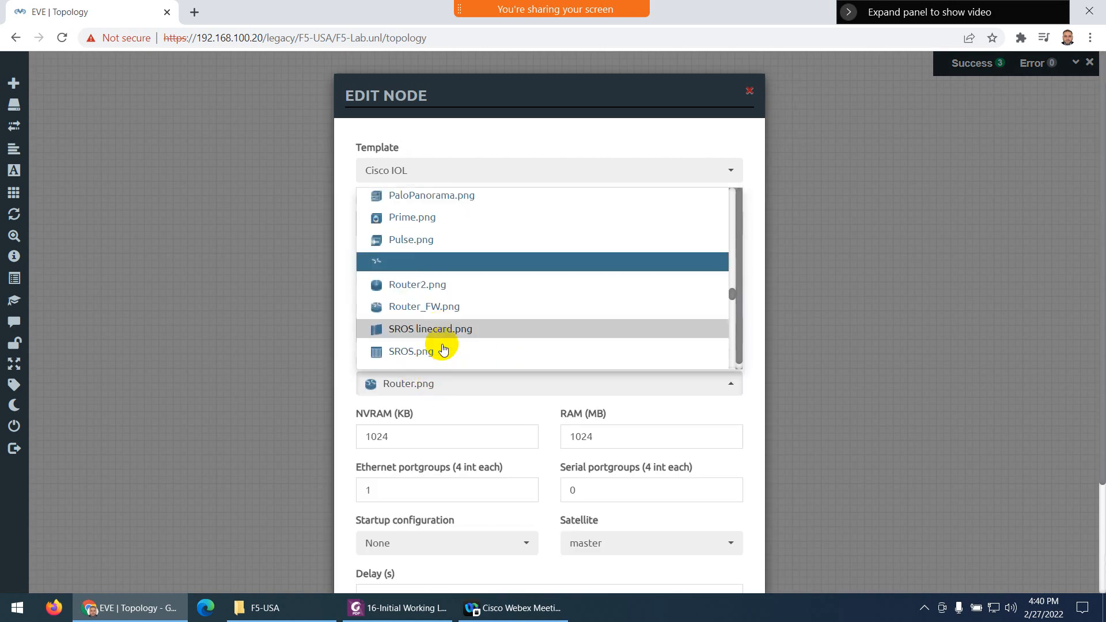
pyautogui.scroll(-5, 442, 346)
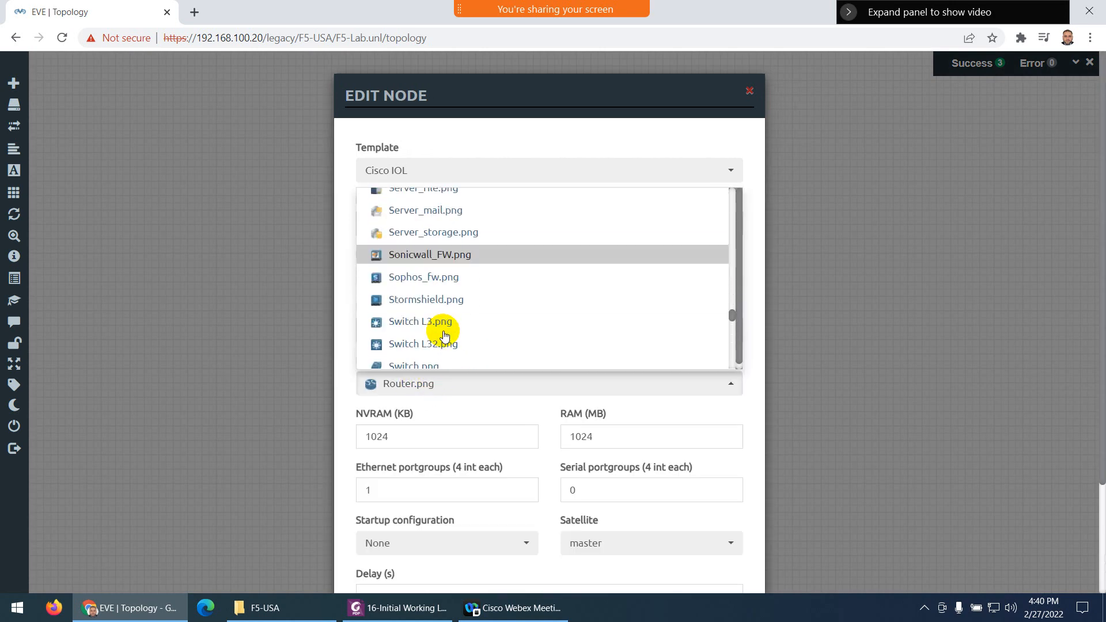
pyautogui.click(429, 321)
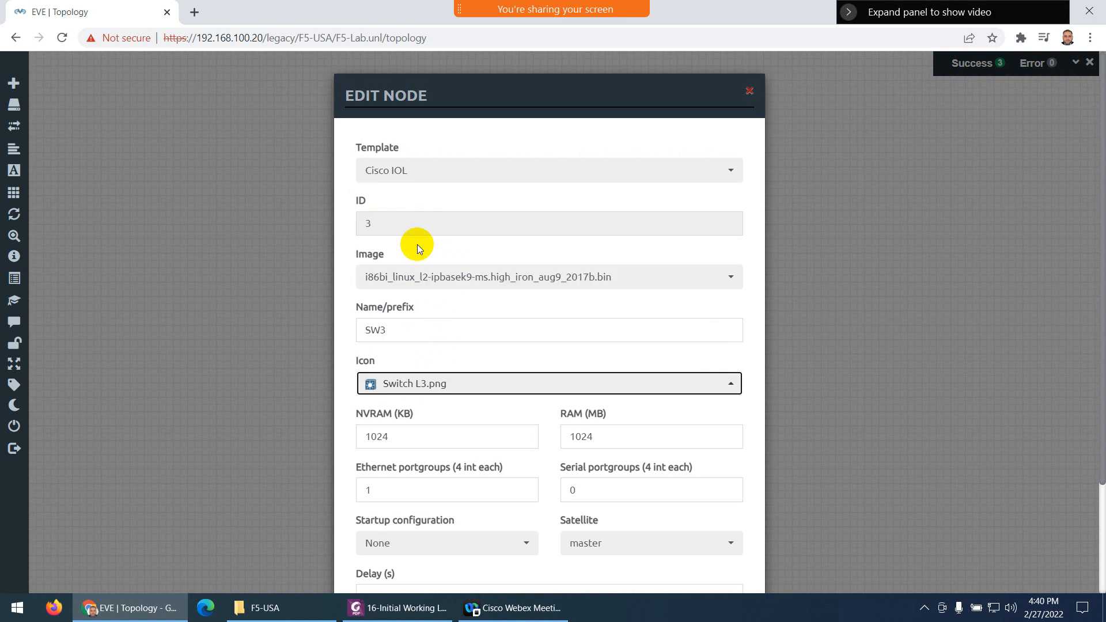
pyautogui.click(396, 329)
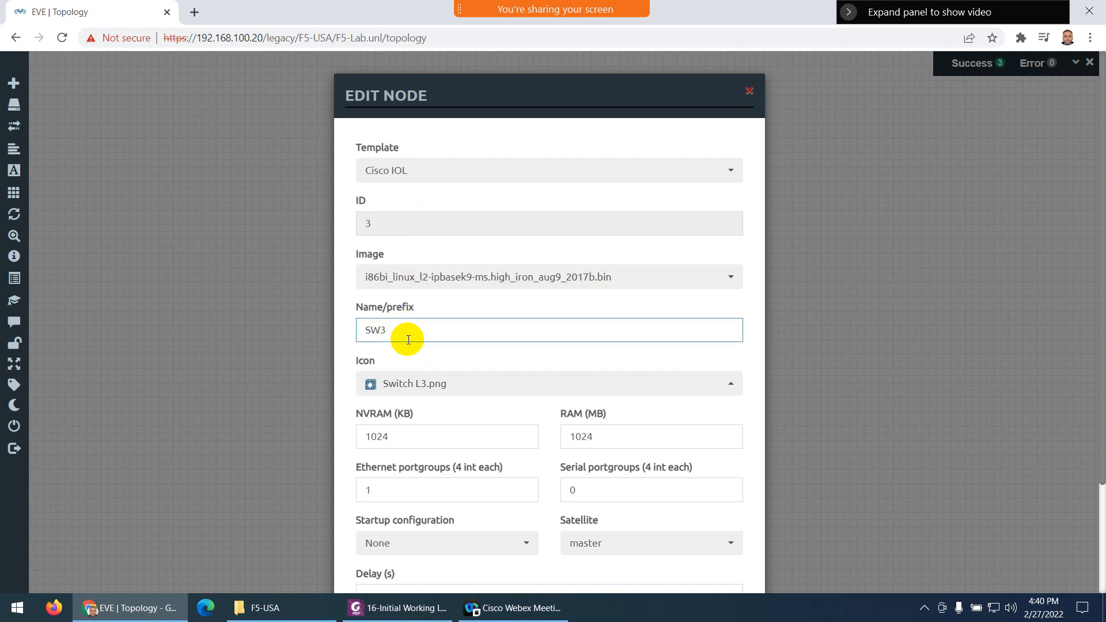
pyautogui.press('BackSpace')
pyautogui.press('BackSpace')
pyautogui.press('BackSpace')
pyautogui.write('LAN-')
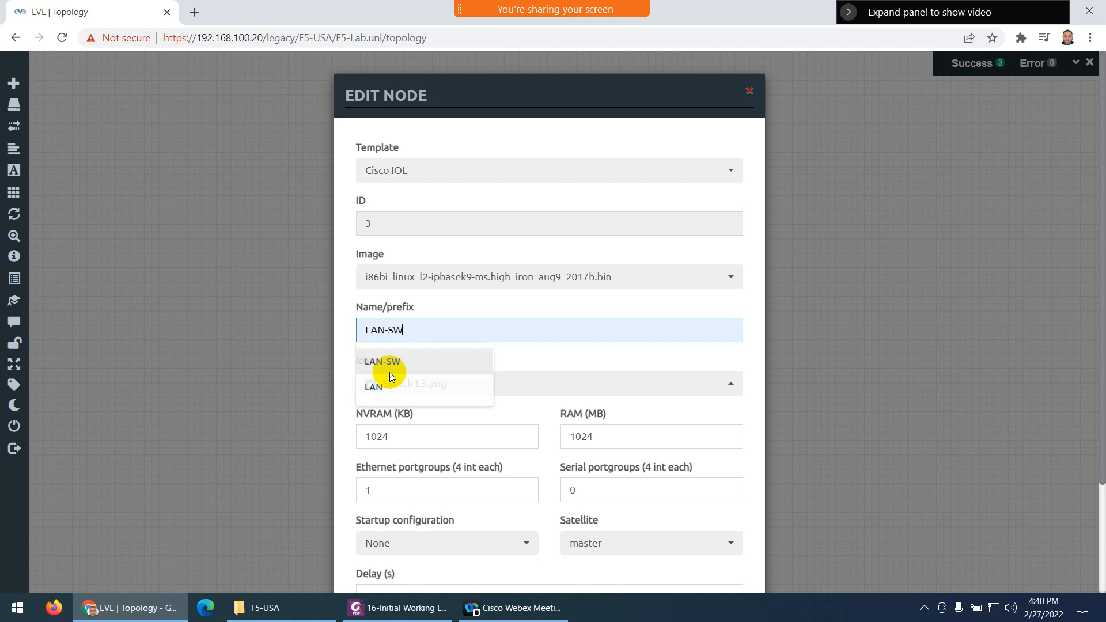
pyautogui.click(389, 362)
pyautogui.scroll(-3, 437, 437)
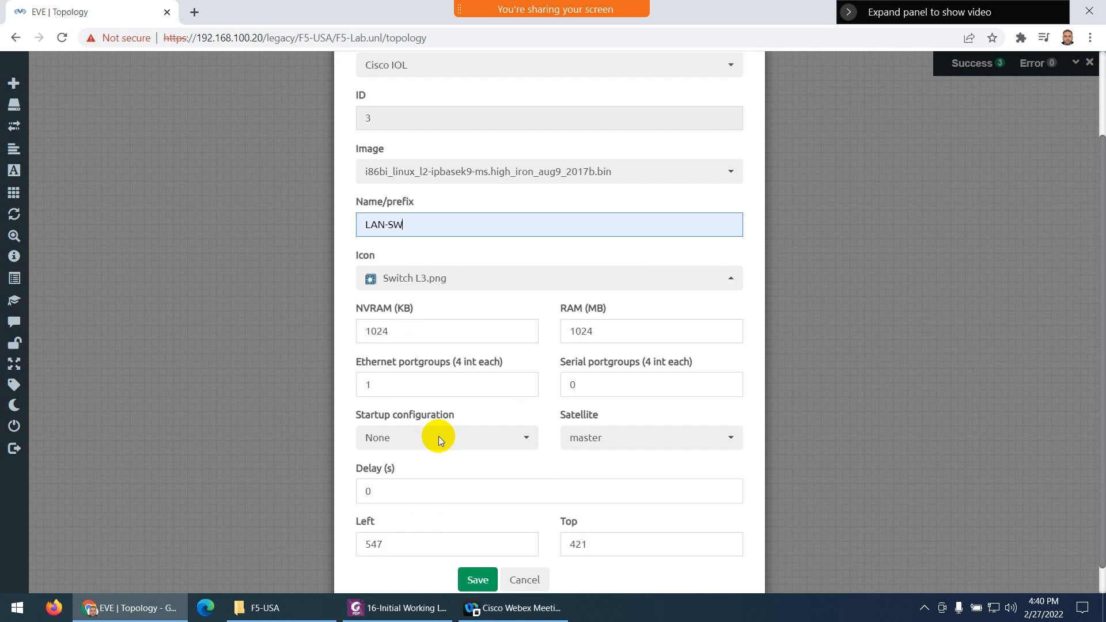
pyautogui.click(472, 548)
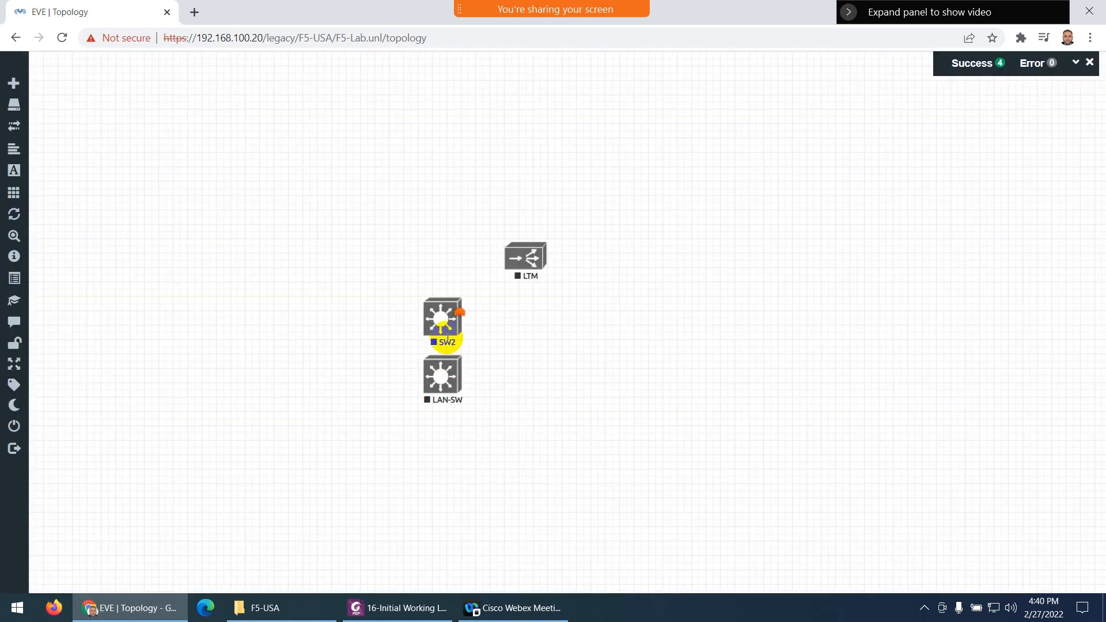
# Move LAN-SW to the right of LTM and rename SW2 to WAN-SW
pyautogui.moveTo(461, 378); pyautogui.dragTo(668, 264)
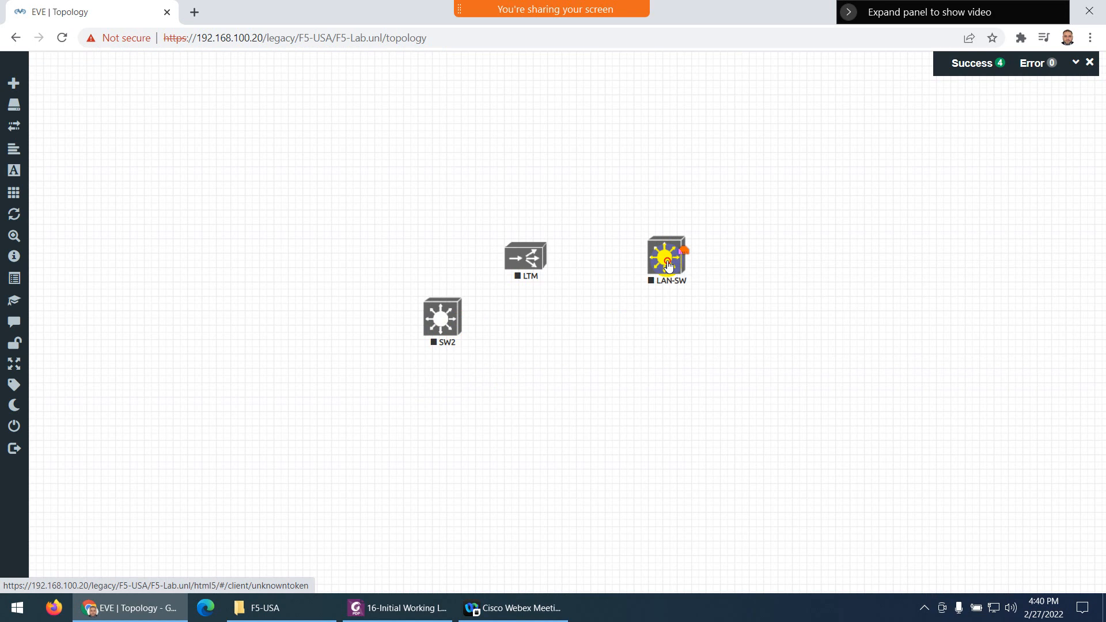
pyautogui.rightClick(441, 323)
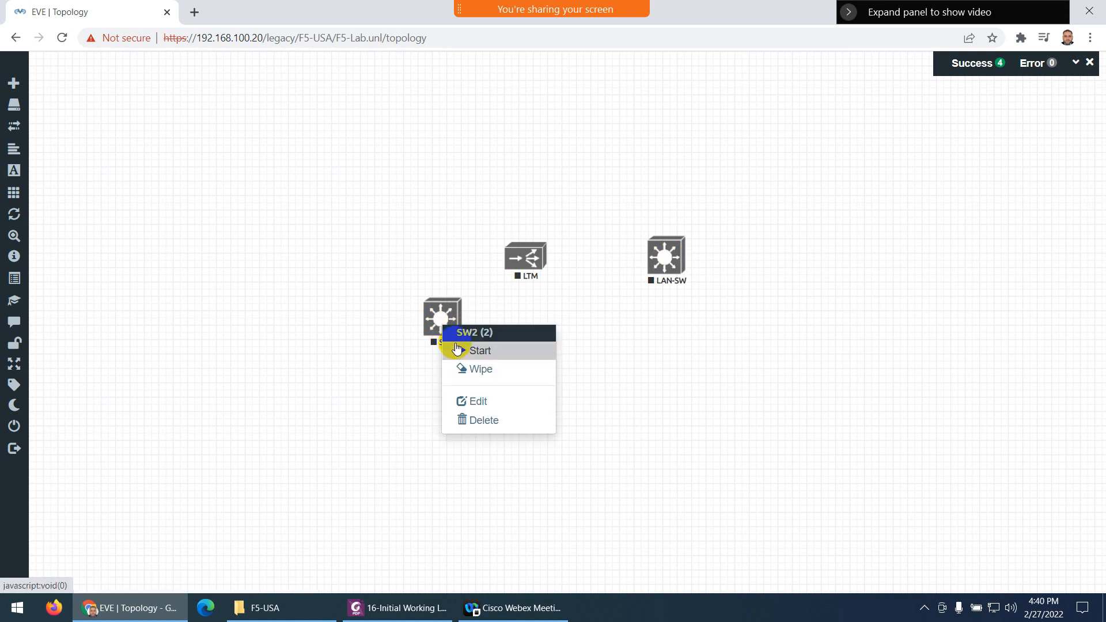
pyautogui.click(475, 399)
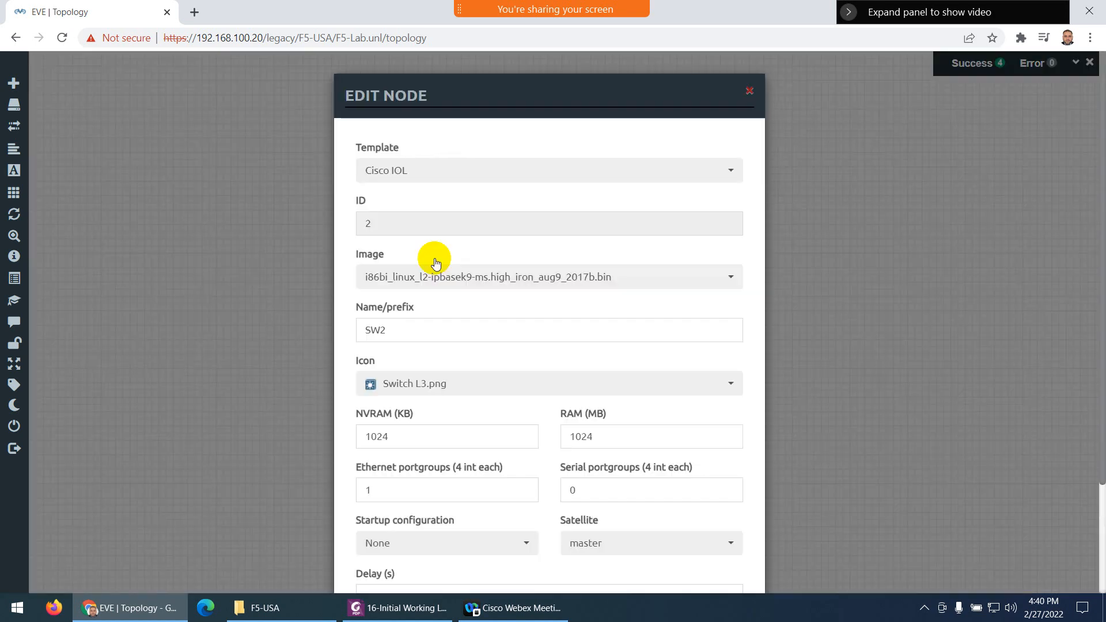
pyautogui.click(370, 328)
pyautogui.doubleClick(357, 329)
pyautogui.write('WAN-')
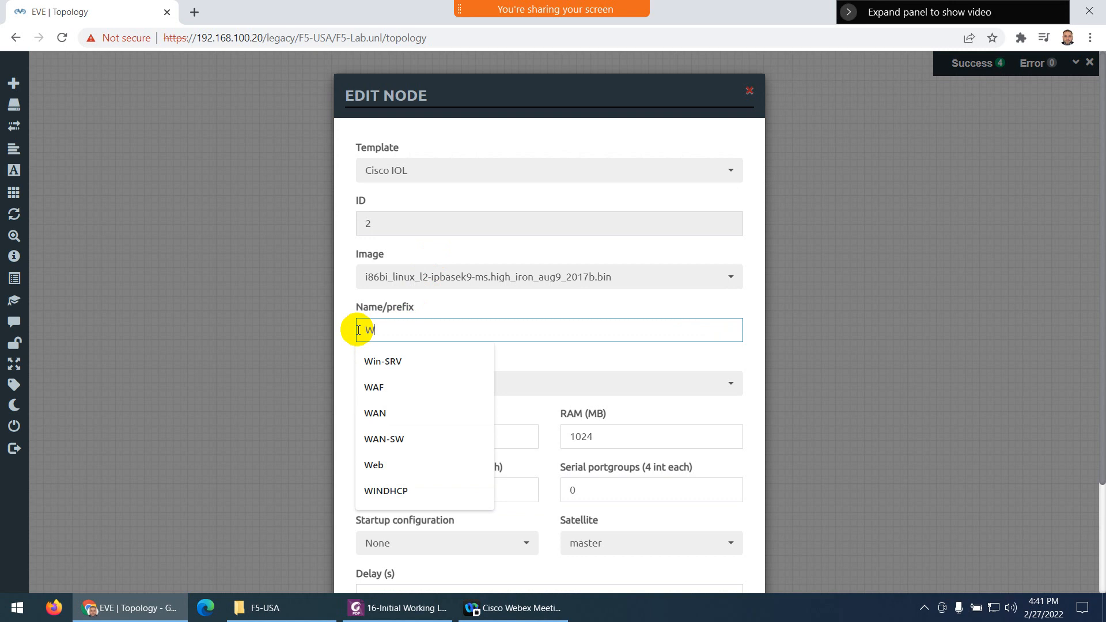
pyautogui.click(402, 440)
pyautogui.scroll(-3, 490, 449)
pyautogui.click(469, 550)
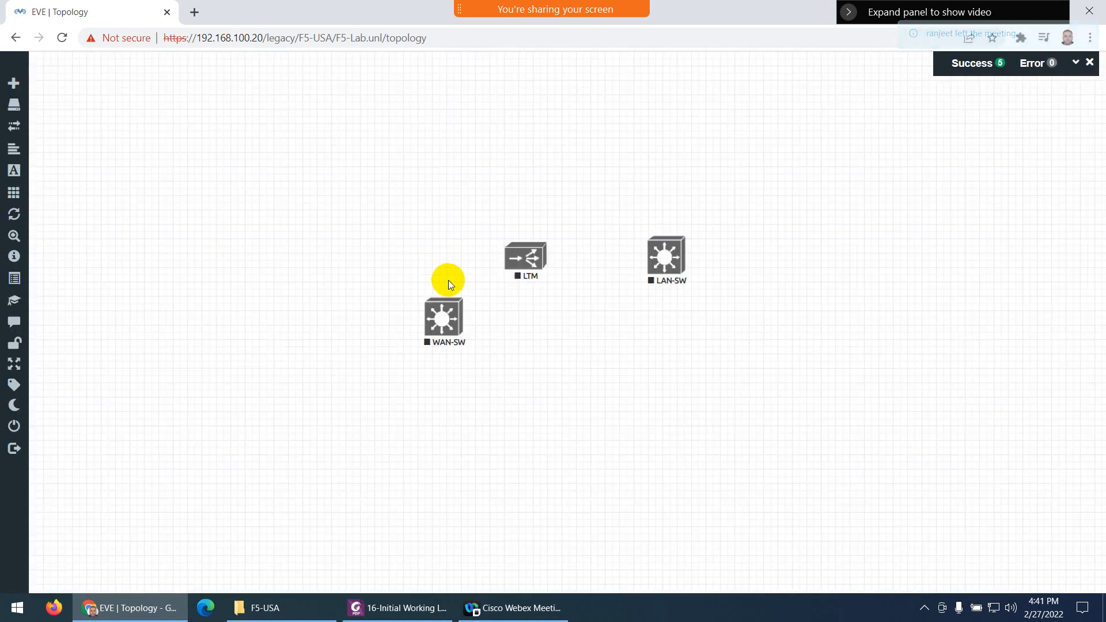
# Line up WAN-SW, LTM and LAN-SW in a row, then bring up the canvas add-object menu
pyautogui.moveTo(444, 311); pyautogui.dragTo(387, 253)
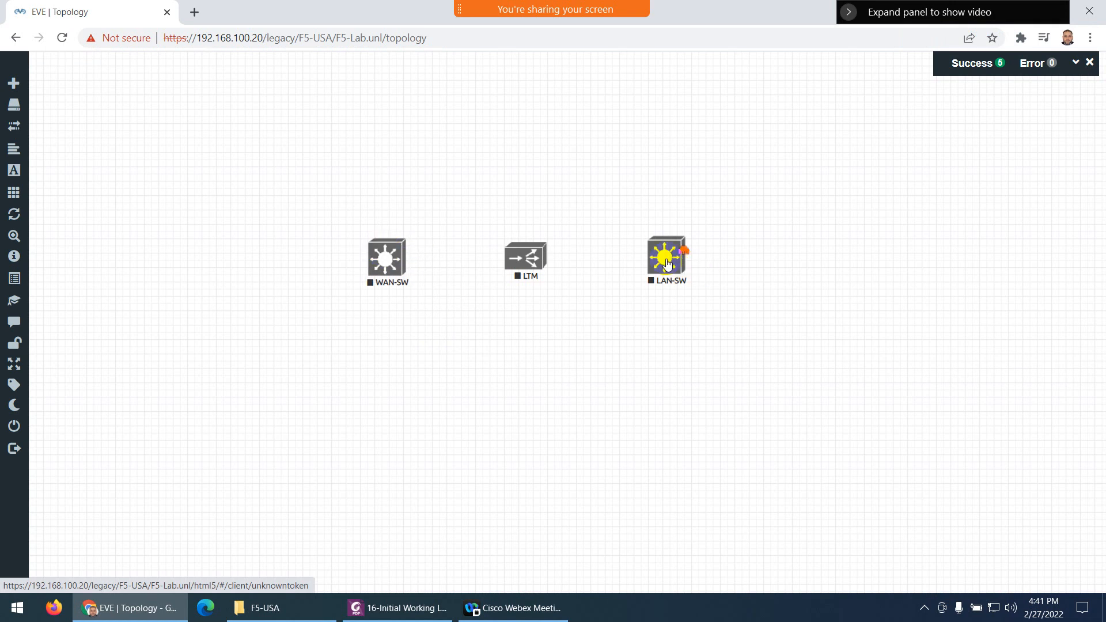
pyautogui.moveTo(664, 259); pyautogui.dragTo(680, 257)
pyautogui.moveTo(521, 258); pyautogui.dragTo(529, 255)
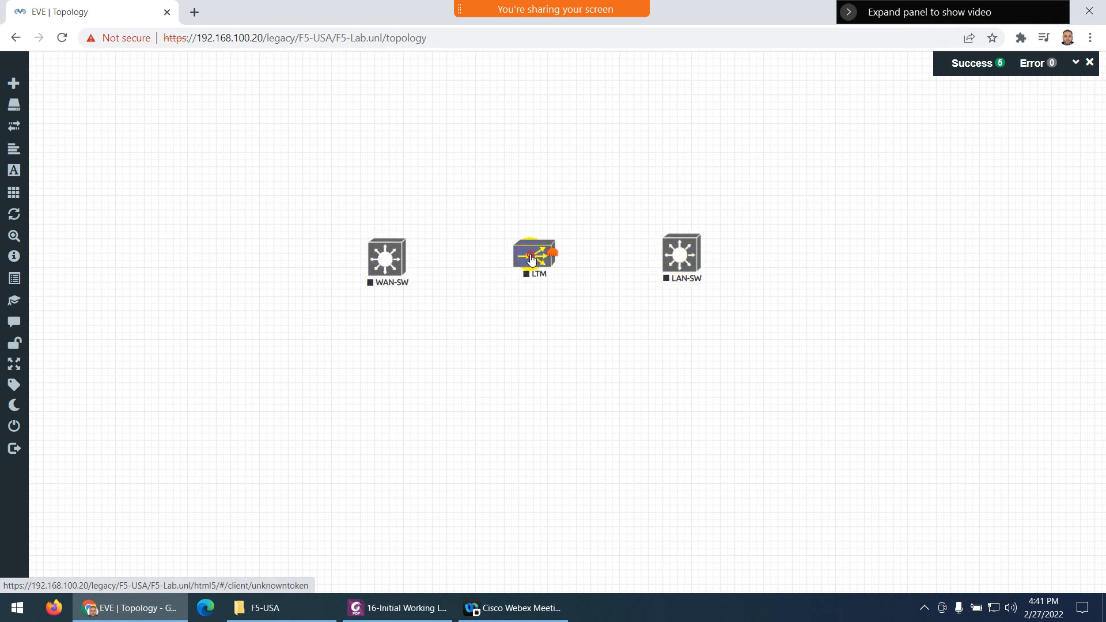
pyautogui.rightClick(524, 324)
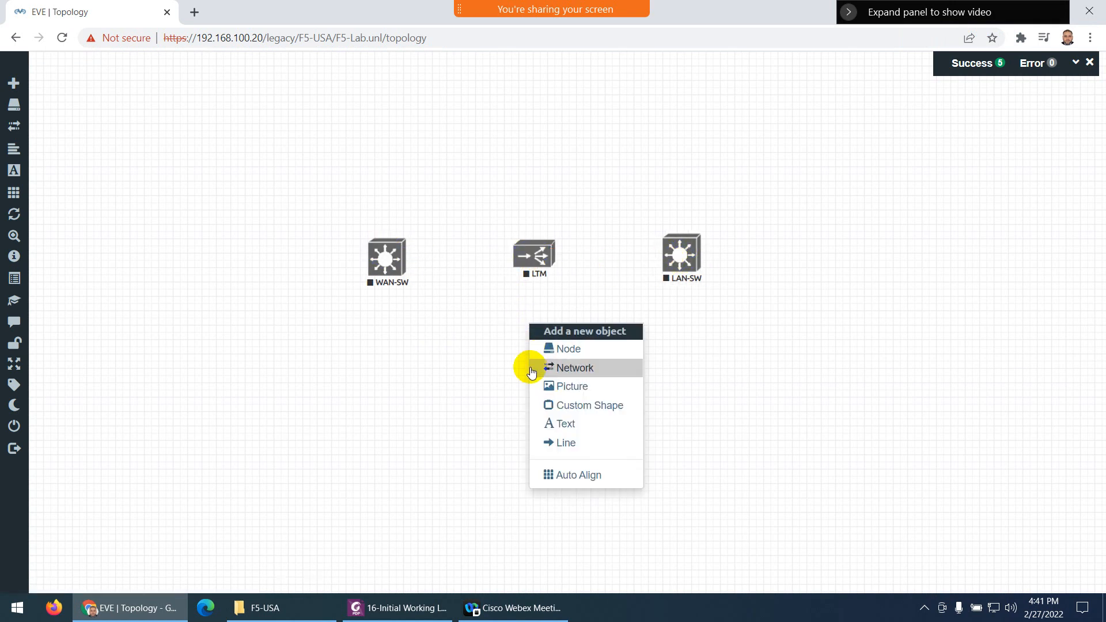
# Add a Management(Cloud0) network named MGMT-PC and place it below LTM
pyautogui.click(573, 371)
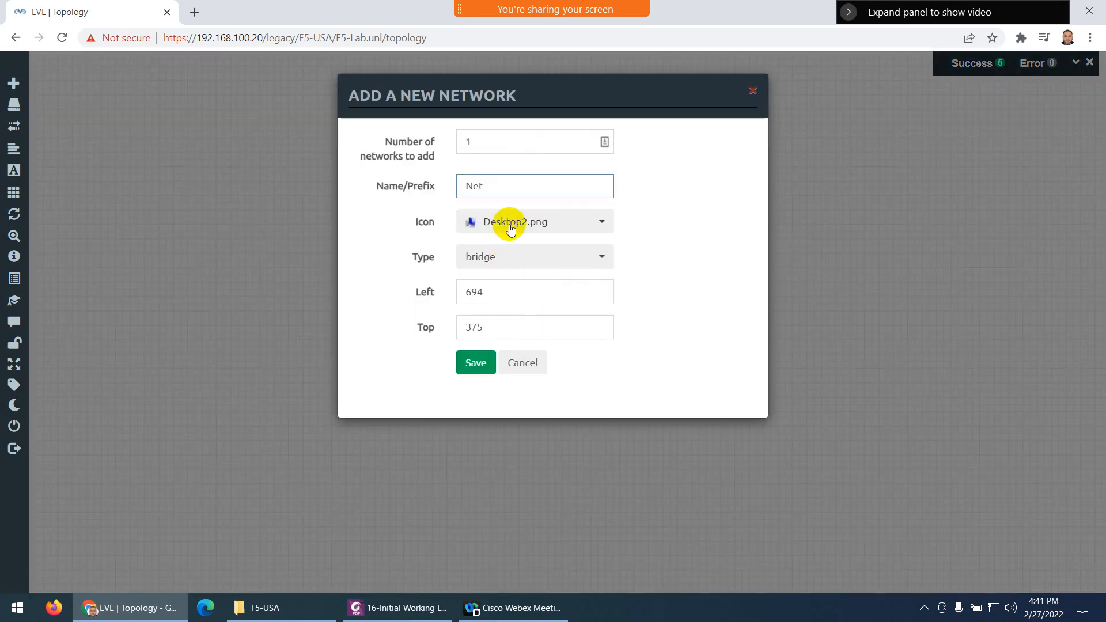
pyautogui.click(485, 256)
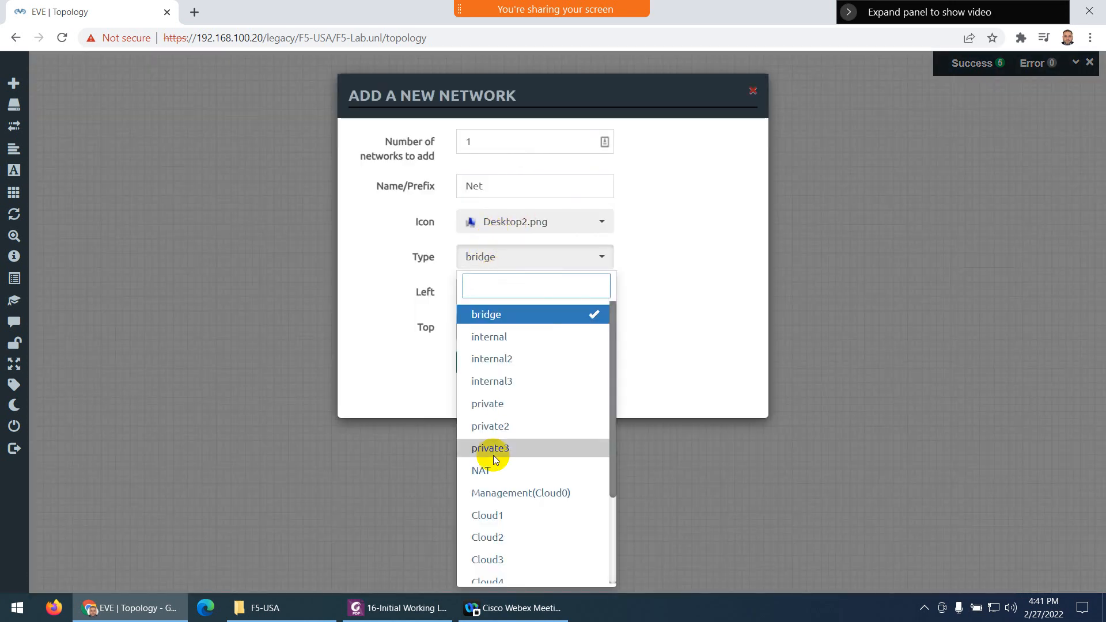
pyautogui.click(510, 494)
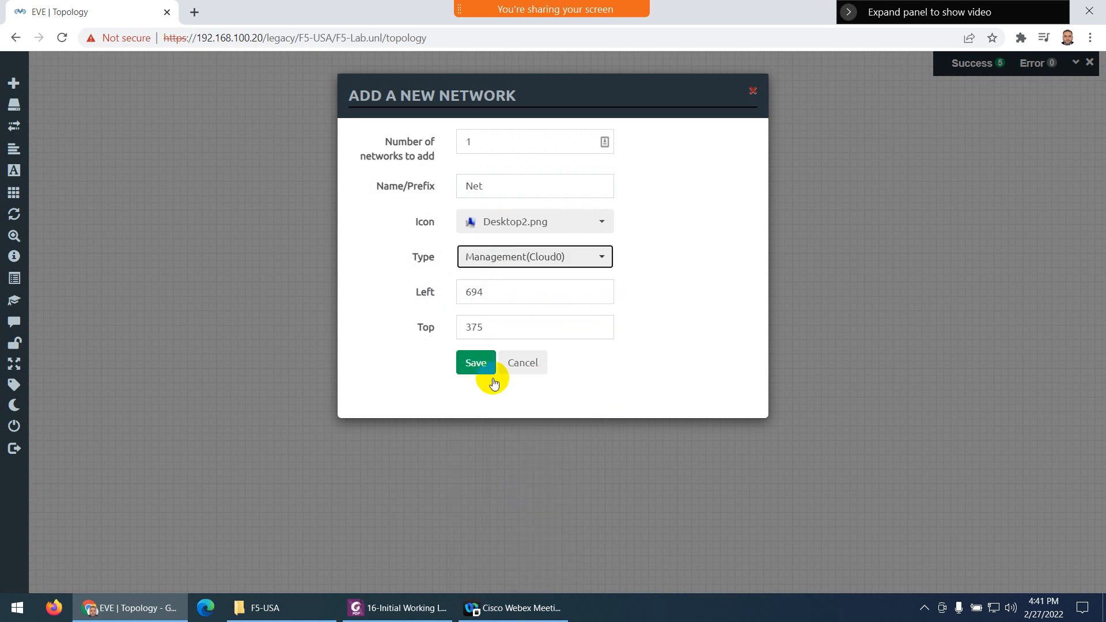
pyautogui.doubleClick(476, 187)
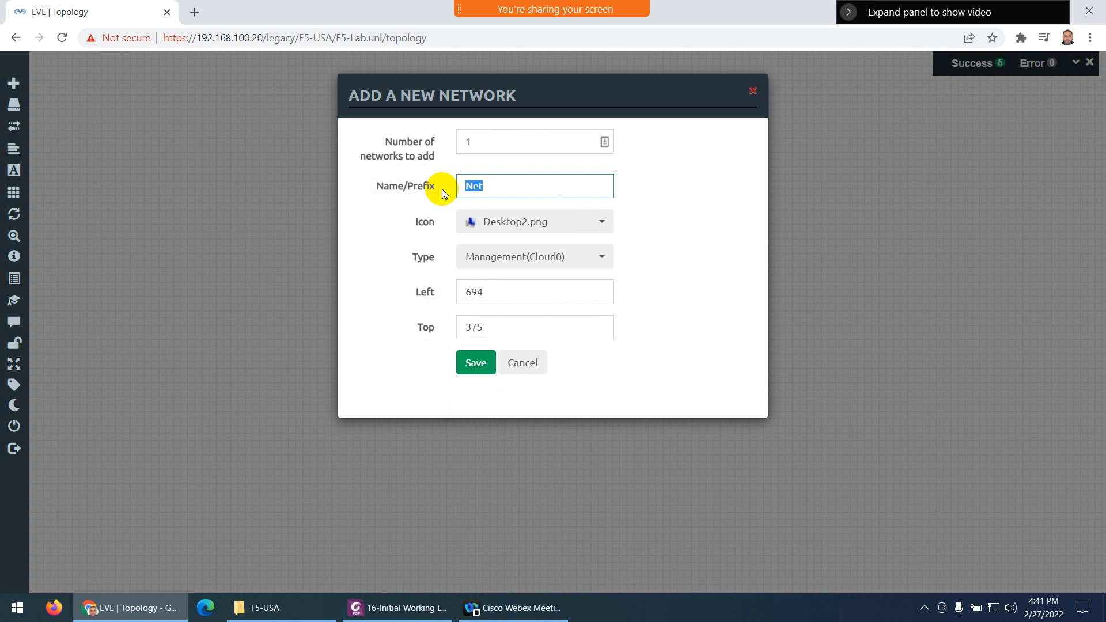
pyautogui.write('MGMT-PC')
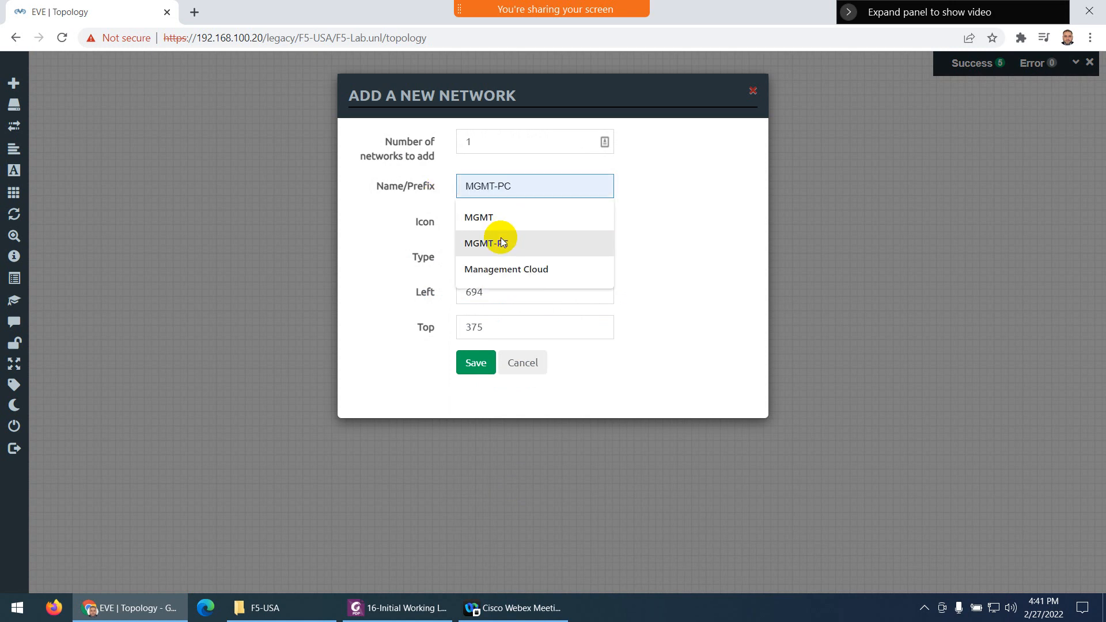
pyautogui.click(500, 240)
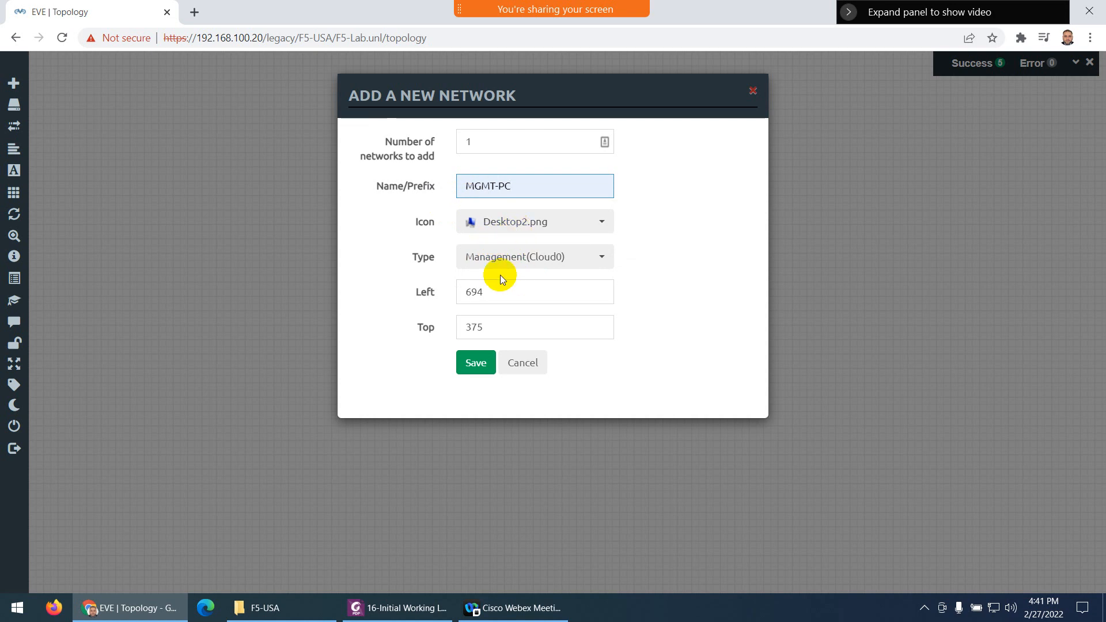
pyautogui.click(474, 367)
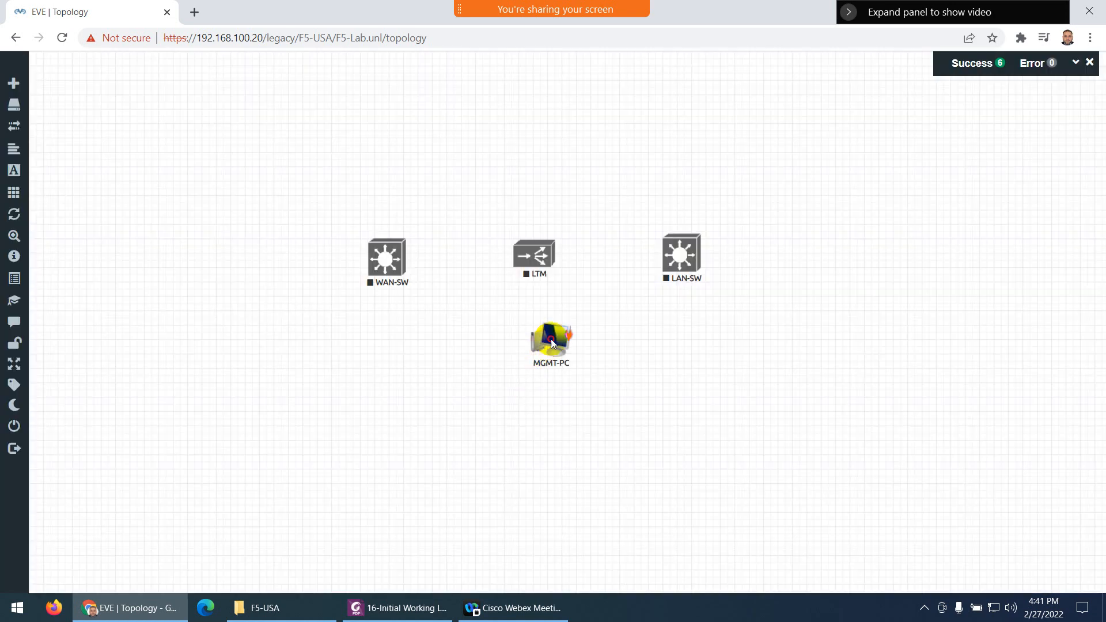
pyautogui.moveTo(550, 341); pyautogui.dragTo(525, 416)
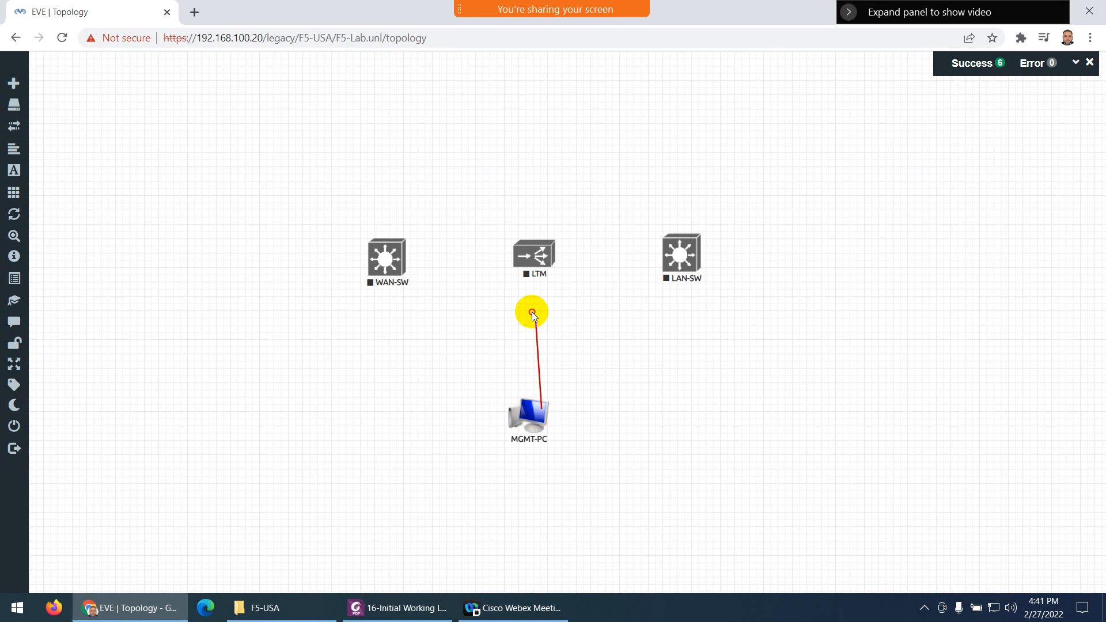
# Link MGMT-PC to LTM Mgmt, LTM E1.1 to LAN-SW e0/0, and LTM E1.2 to WAN-SW e0/0
pyautogui.moveTo(531, 312); pyautogui.dragTo(533, 256)
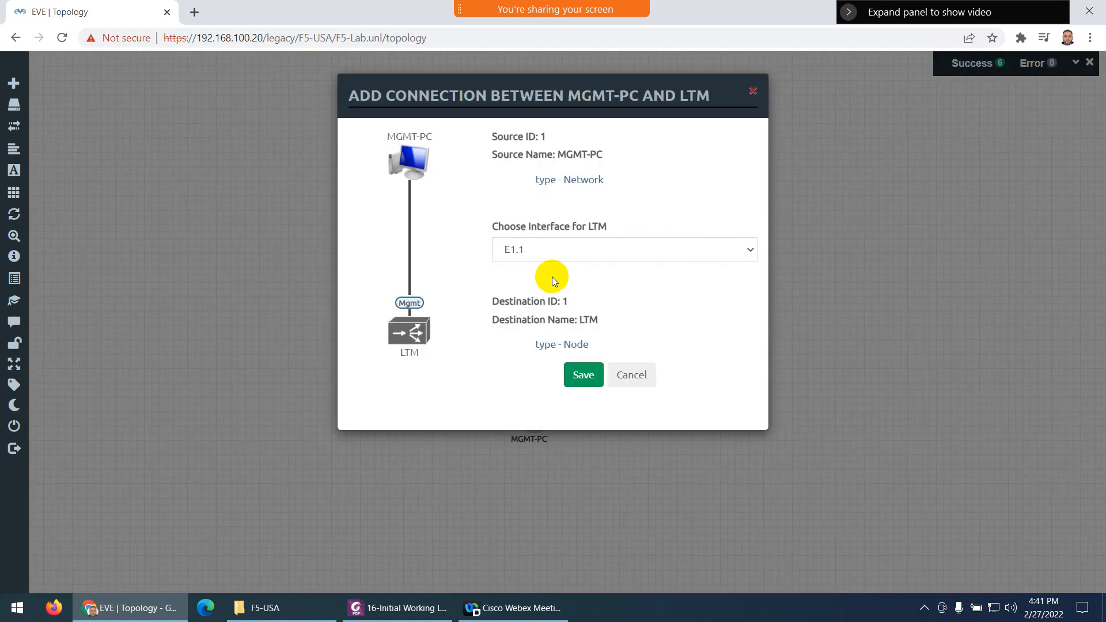
pyautogui.click(530, 254)
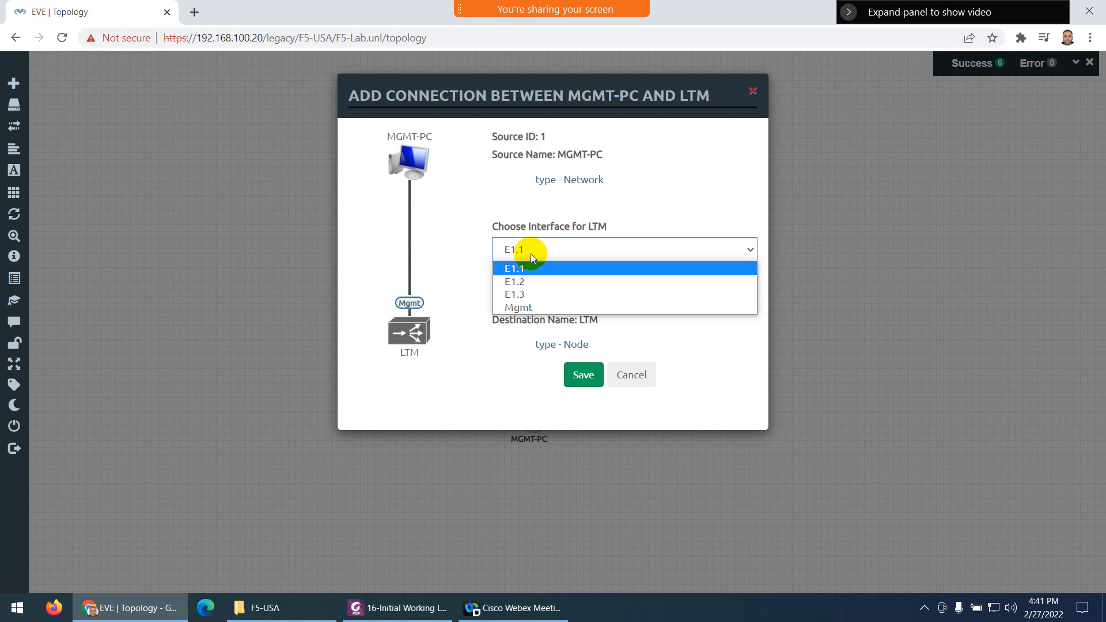
pyautogui.click(523, 306)
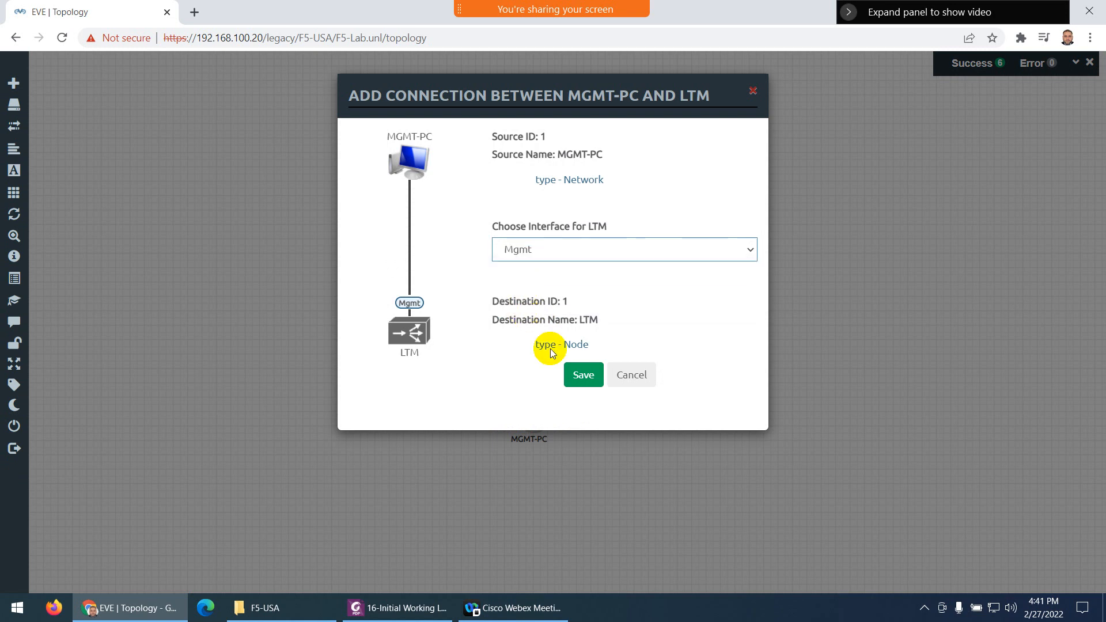
pyautogui.click(577, 375)
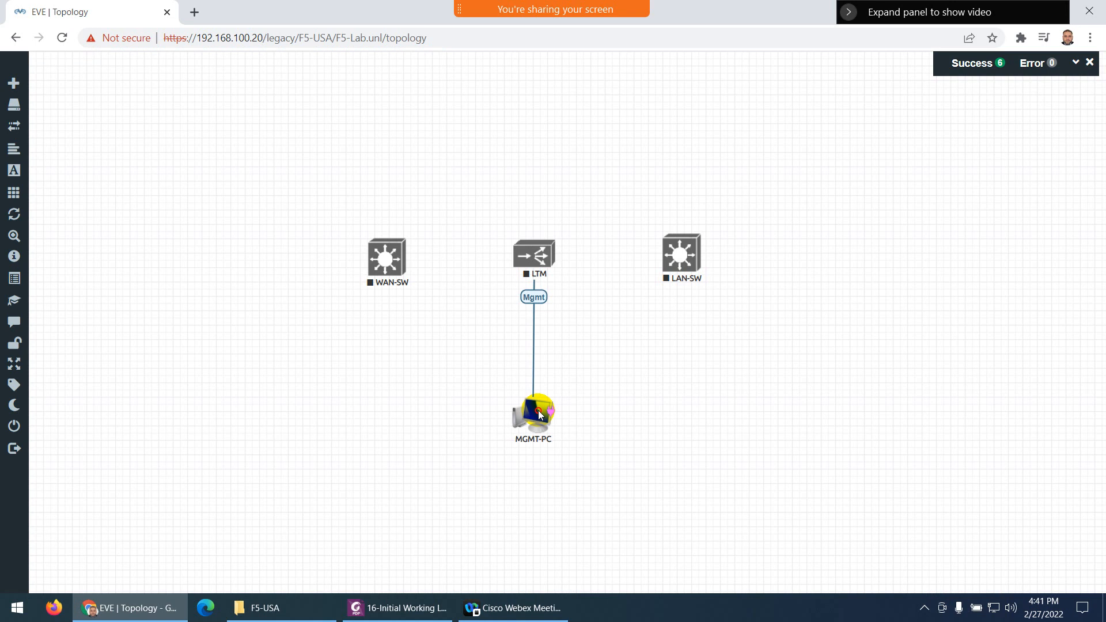
pyautogui.moveTo(550, 248); pyautogui.dragTo(680, 254)
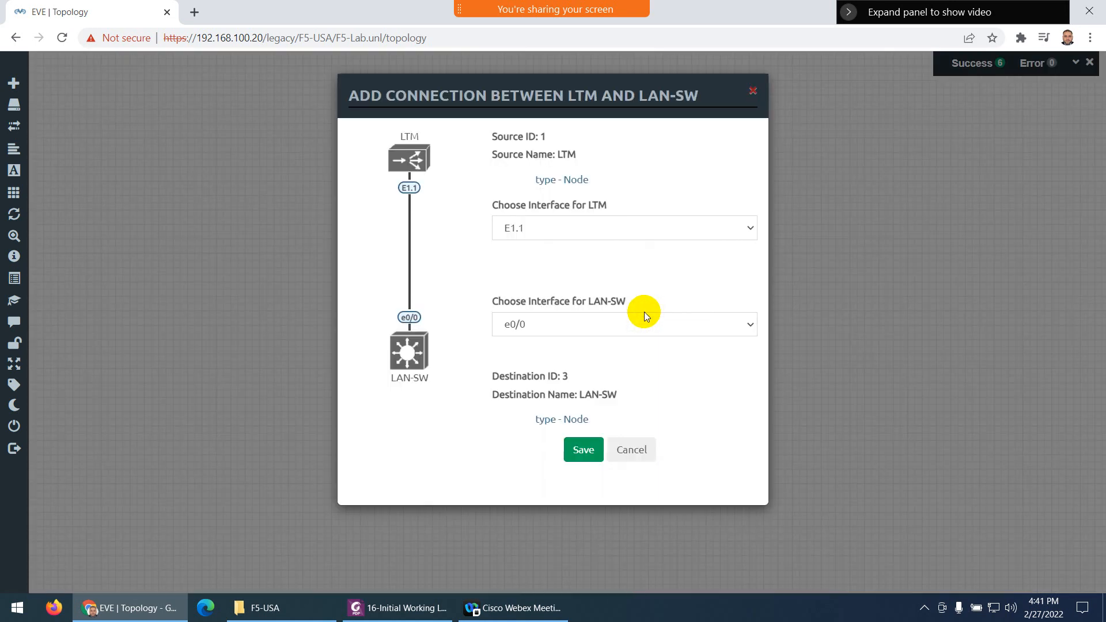
pyautogui.click(579, 448)
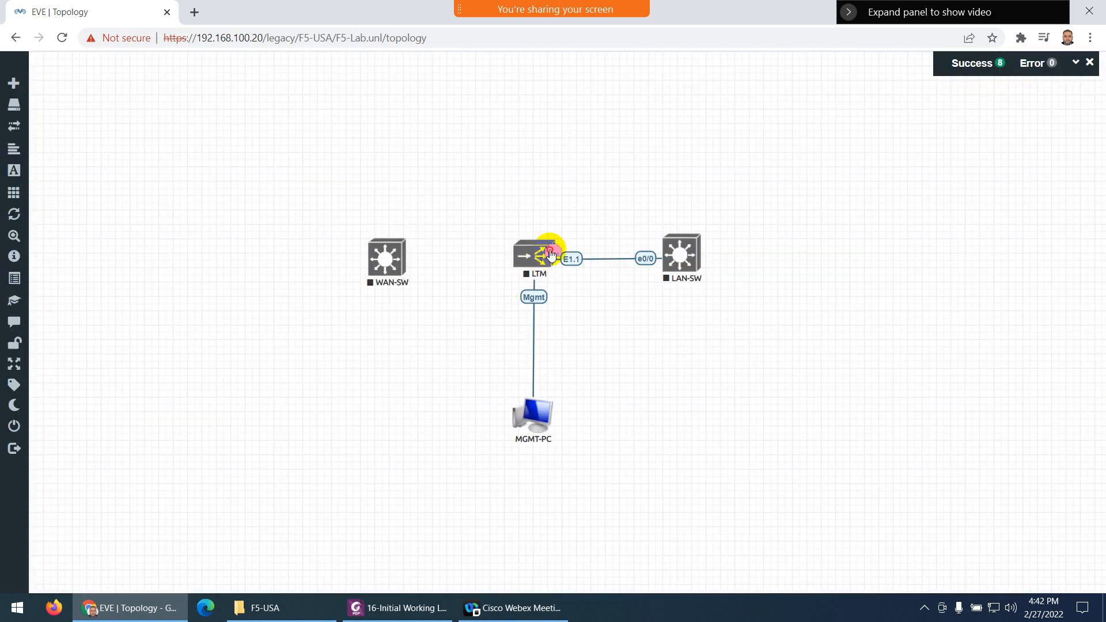
pyautogui.moveTo(550, 253); pyautogui.dragTo(407, 265)
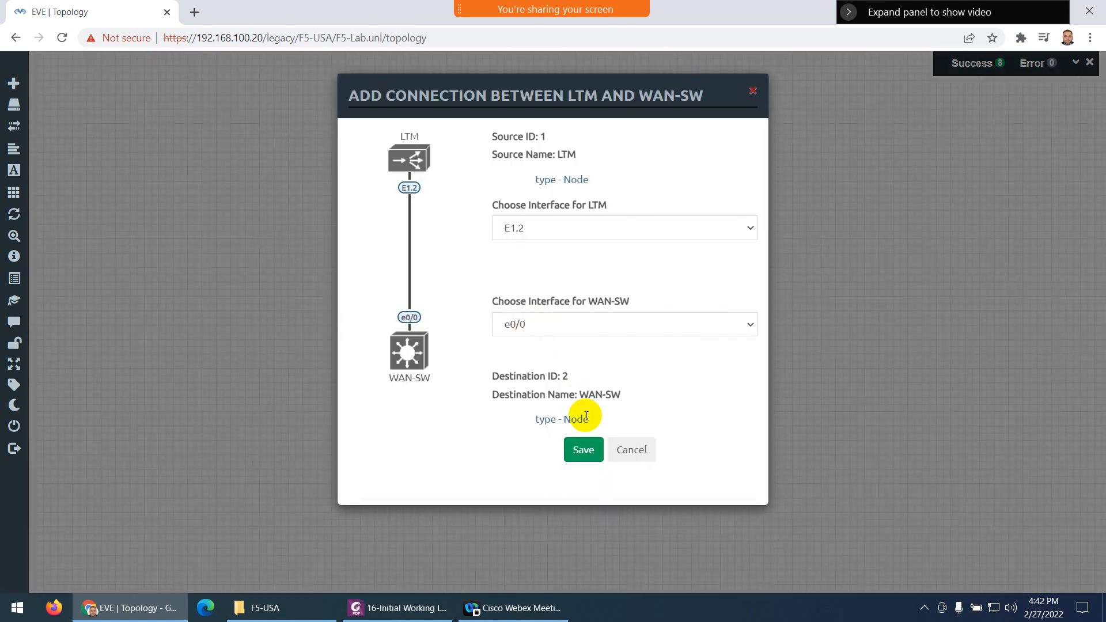
pyautogui.click(583, 449)
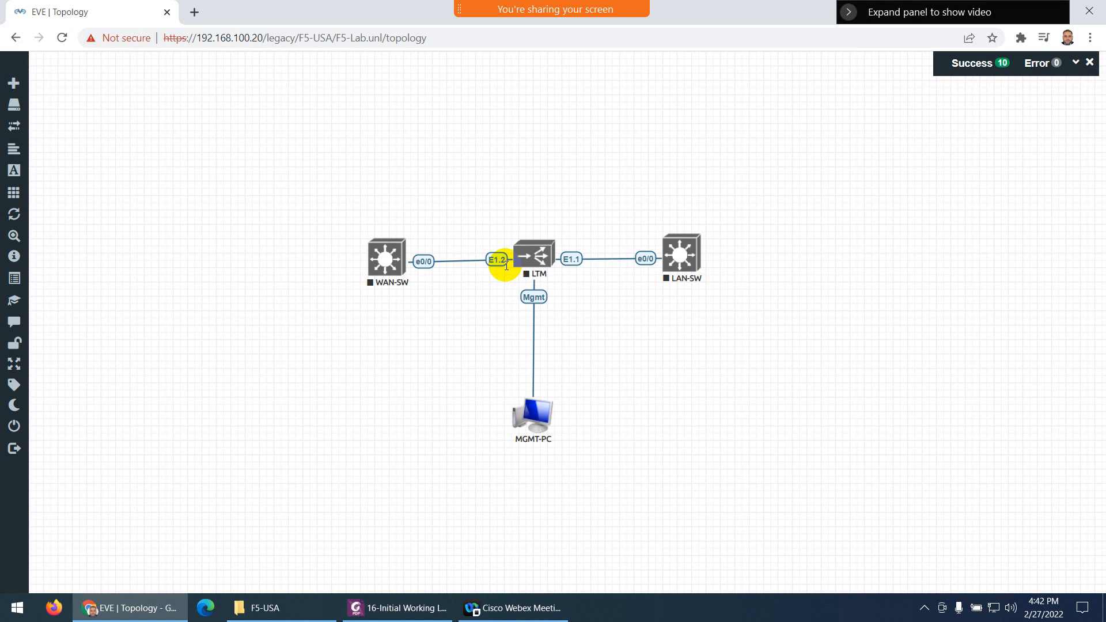
# Start the LTM node, then spread WAN-SW further left and LAN-SW further right
pyautogui.rightClick(522, 253)
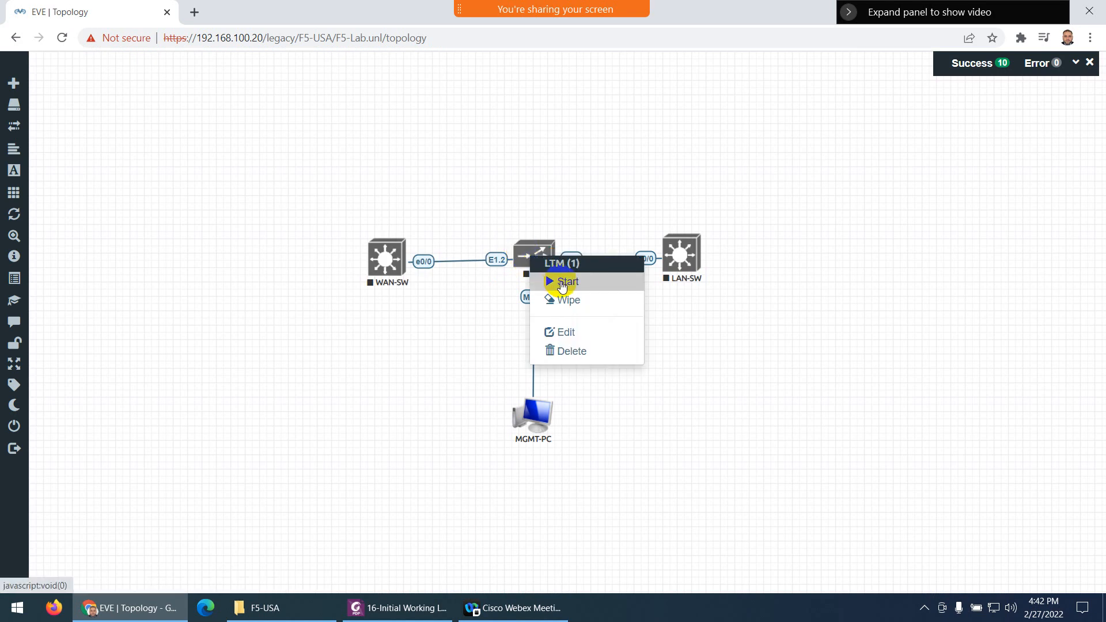
pyautogui.click(555, 283)
pyautogui.moveTo(376, 256); pyautogui.dragTo(375, 255)
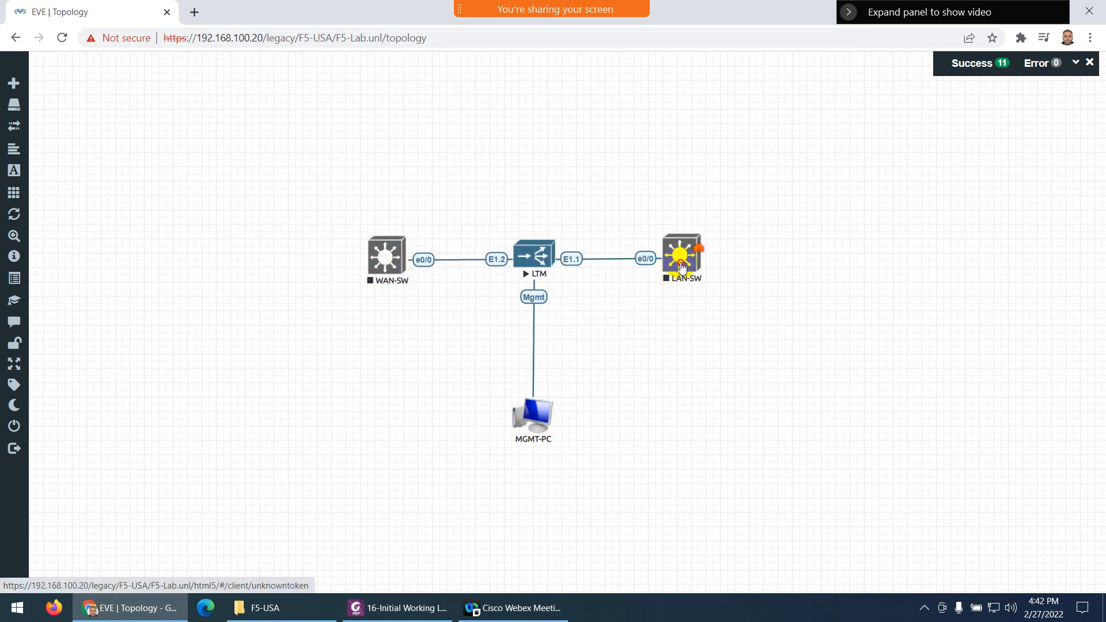
pyautogui.moveTo(681, 266); pyautogui.dragTo(722, 266)
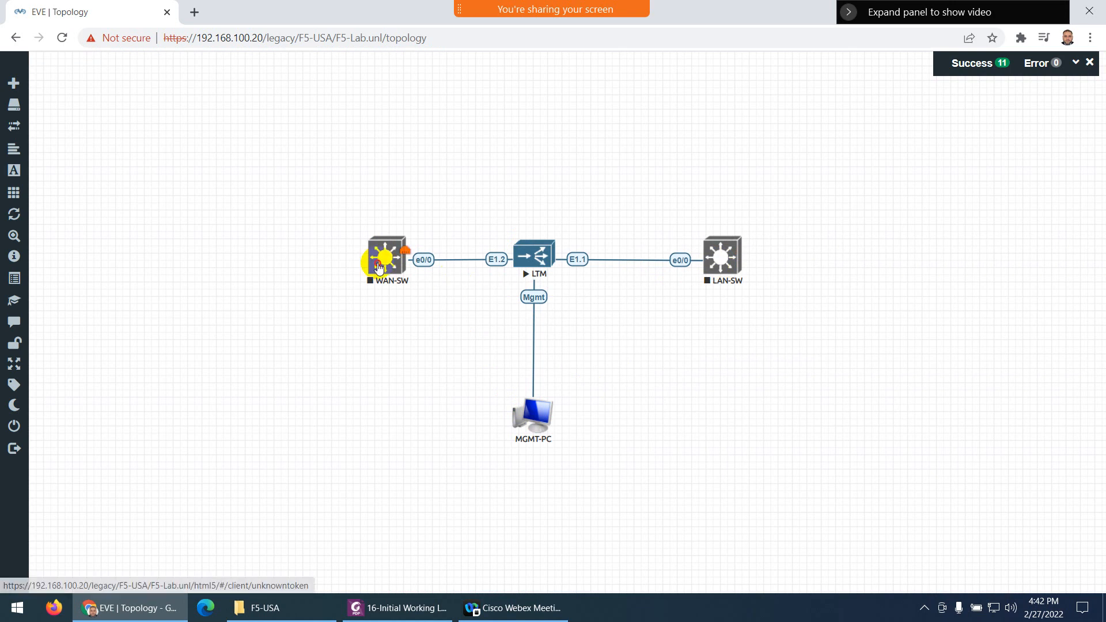
pyautogui.moveTo(378, 266); pyautogui.dragTo(355, 265)
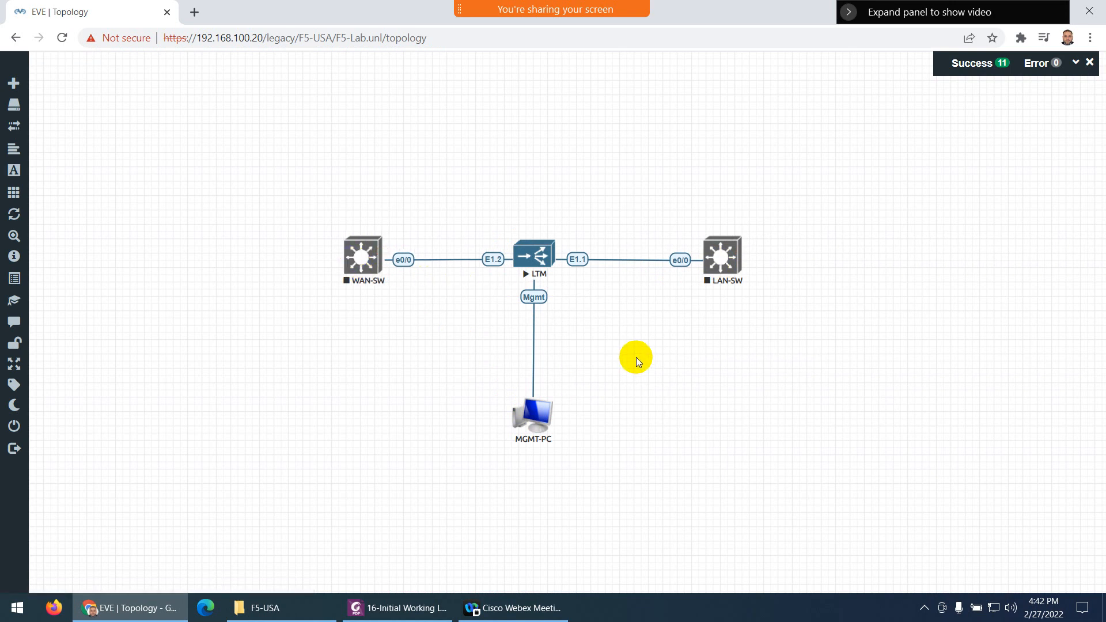
# Begin a new Docker.io node using the eve-gui-server:latest image
pyautogui.rightClick(651, 333)
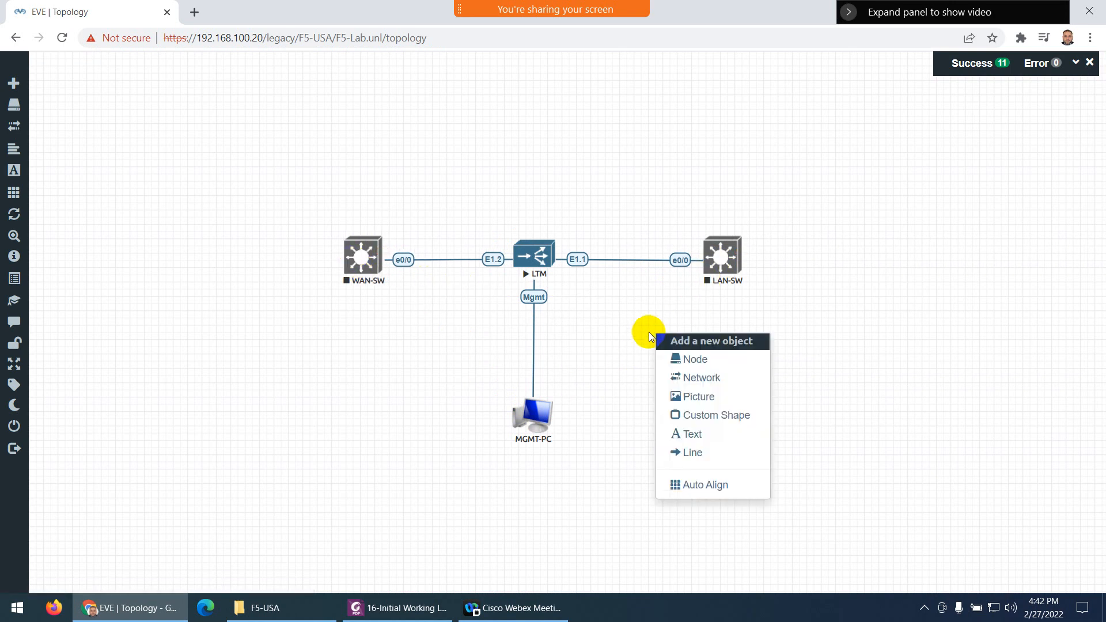
pyautogui.click(675, 359)
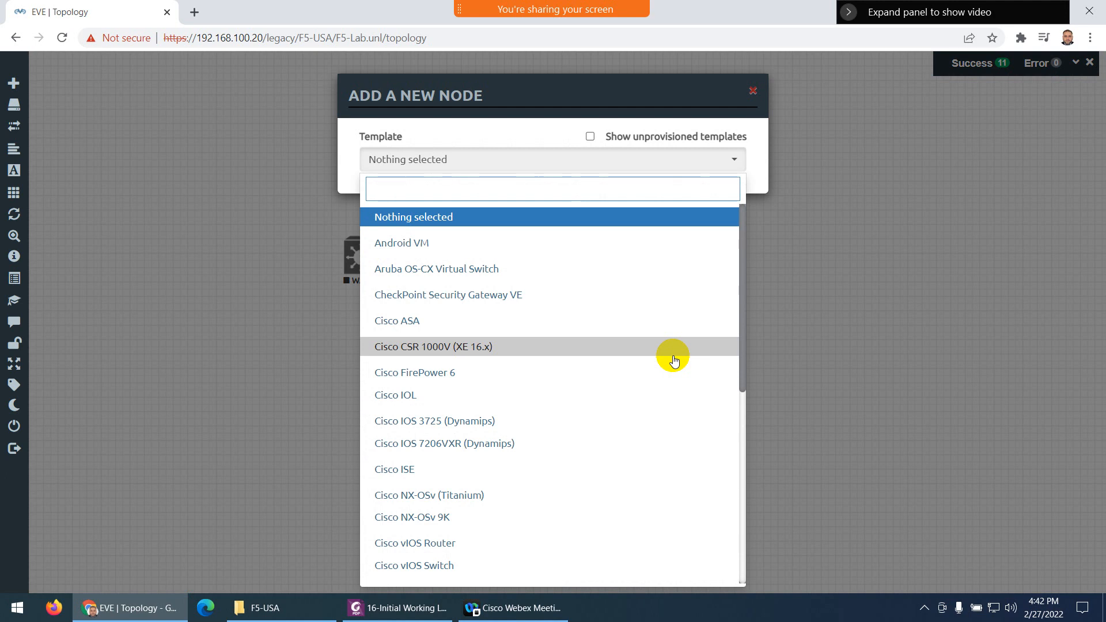
pyautogui.write('do')
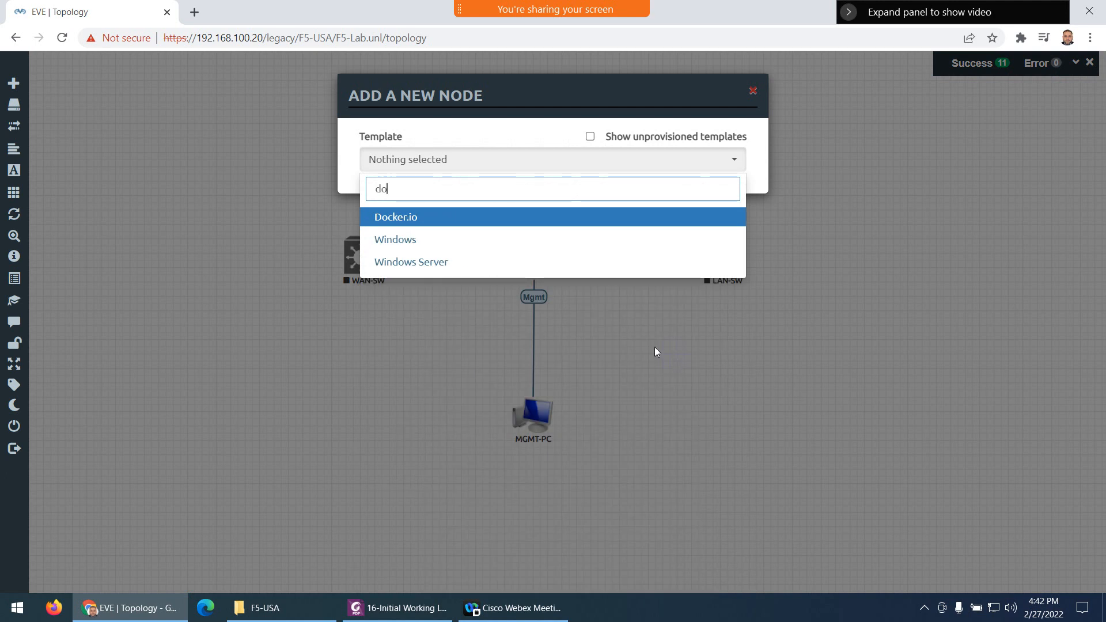
pyautogui.click(411, 219)
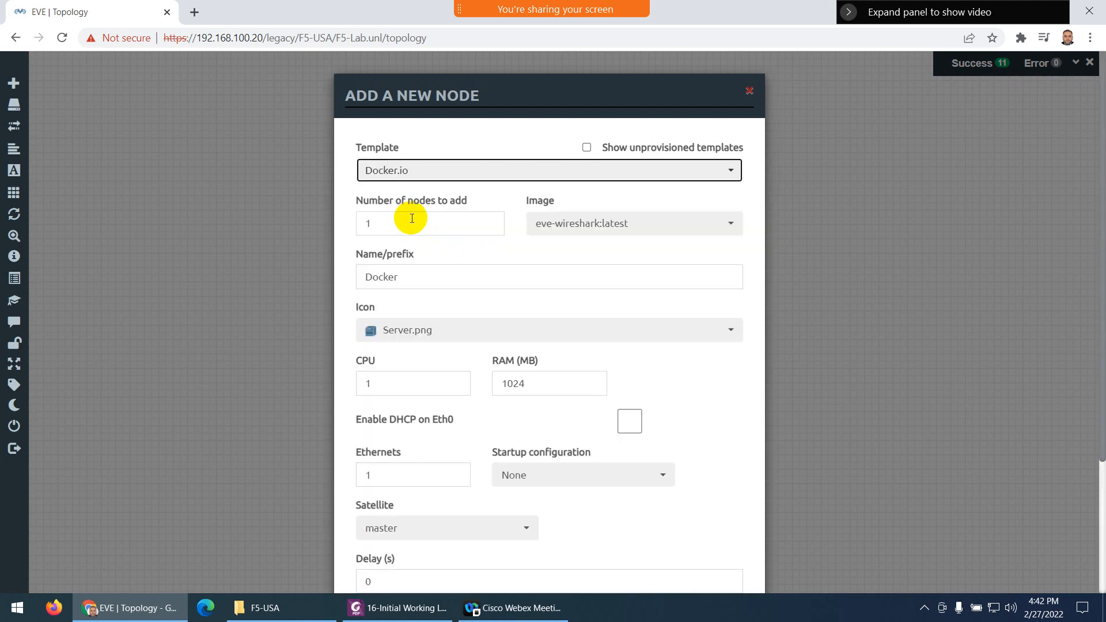
pyautogui.click(596, 233)
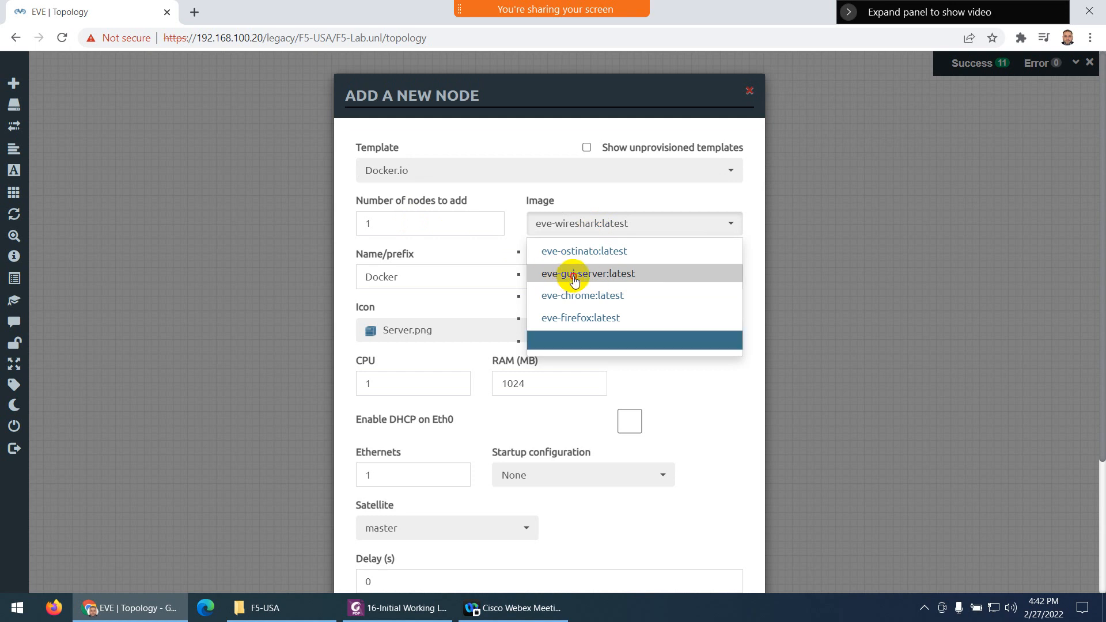
pyautogui.click(574, 280)
# Name the node SRV1 with the Server_WEB1.png icon, save it, and place it right of LAN-SW
pyautogui.moveTo(420, 283); pyautogui.dragTo(353, 274)
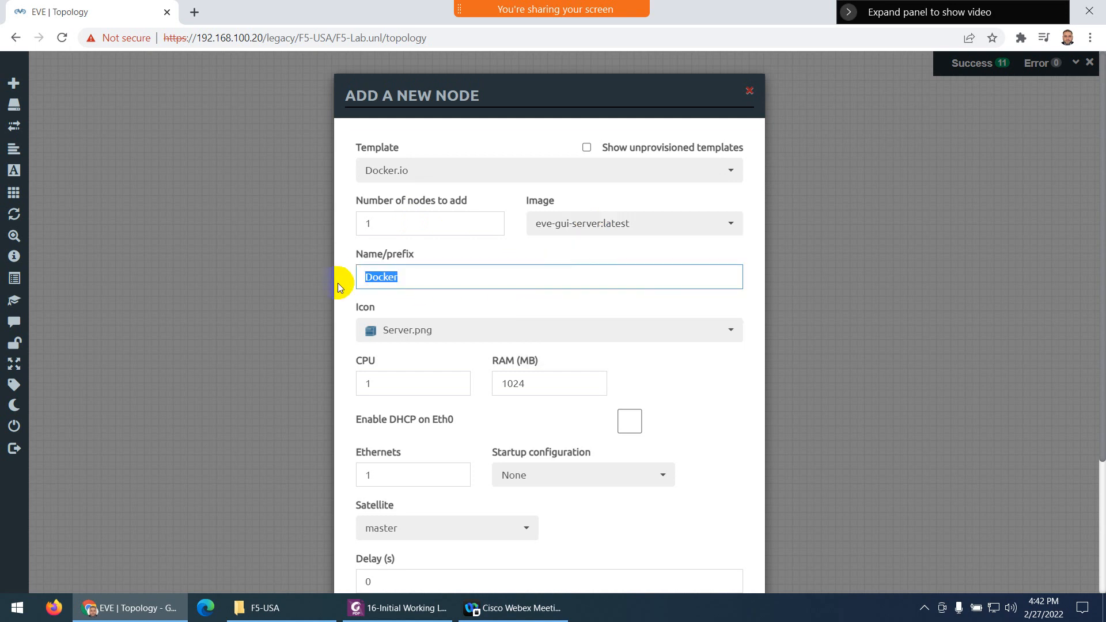
pyautogui.write('SR')
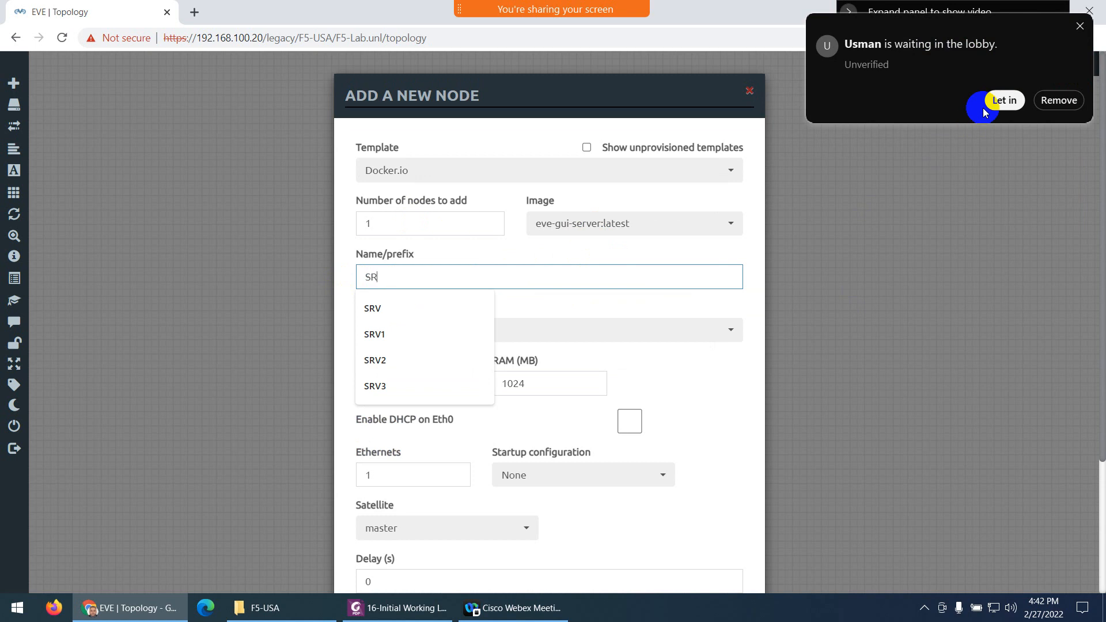
pyautogui.click(999, 101)
pyautogui.click(393, 281)
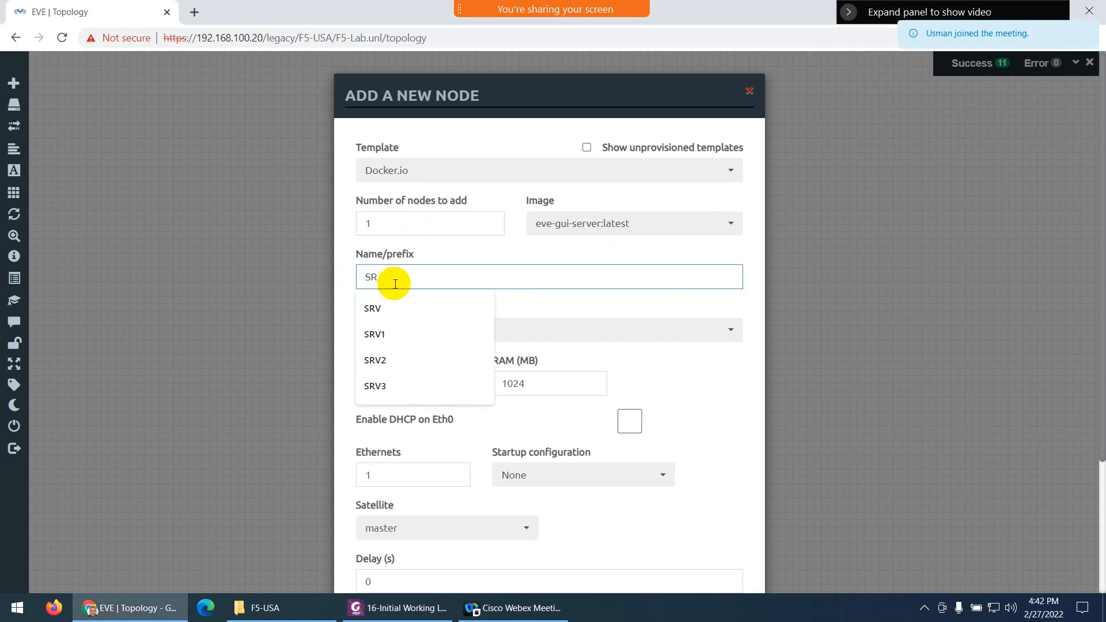
pyautogui.click(373, 333)
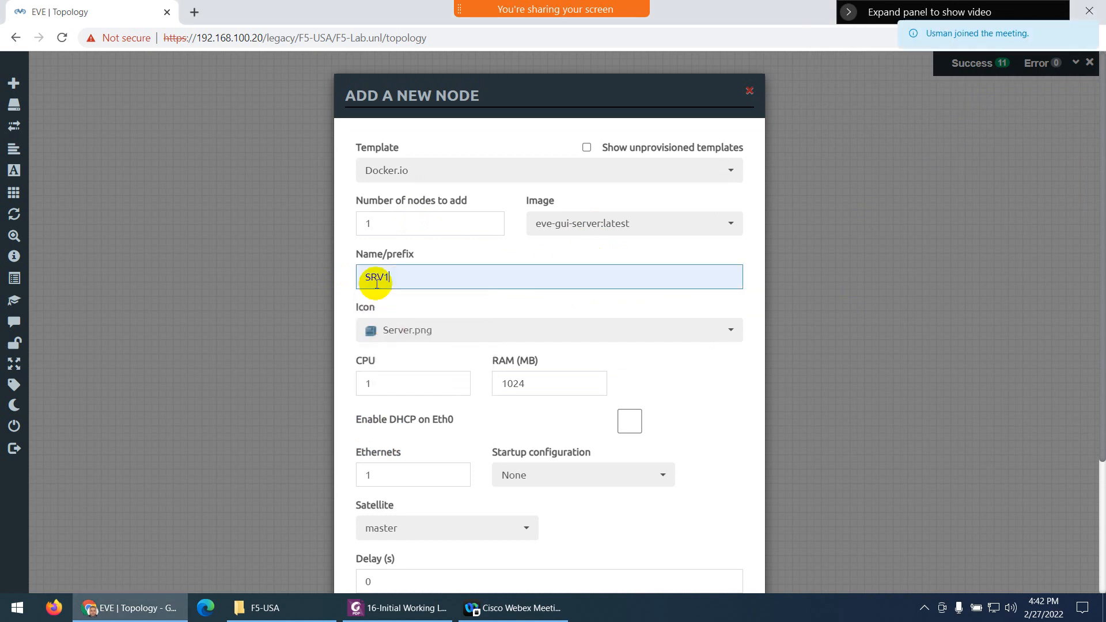
pyautogui.click(435, 344)
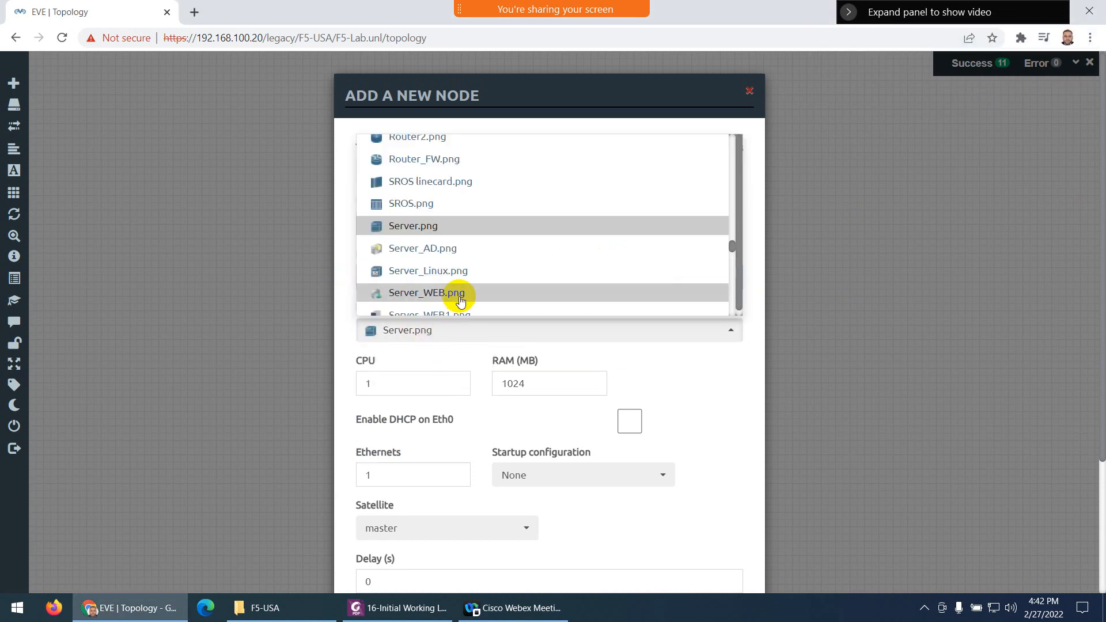
pyautogui.scroll(-1, 460, 294)
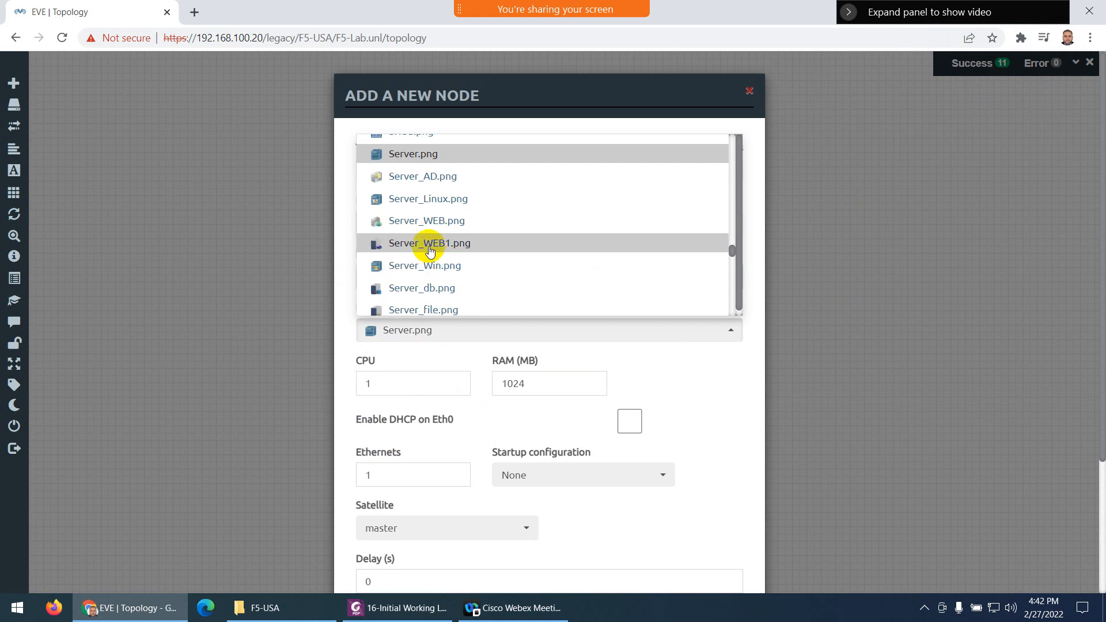
pyautogui.click(456, 242)
pyautogui.scroll(-3, 468, 352)
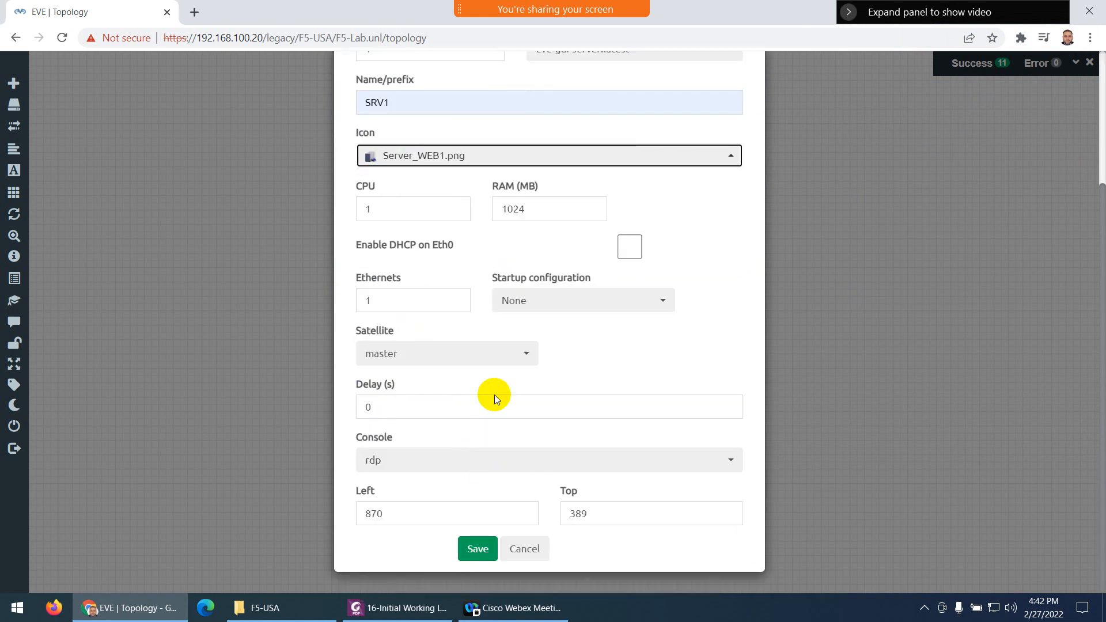
pyautogui.click(477, 548)
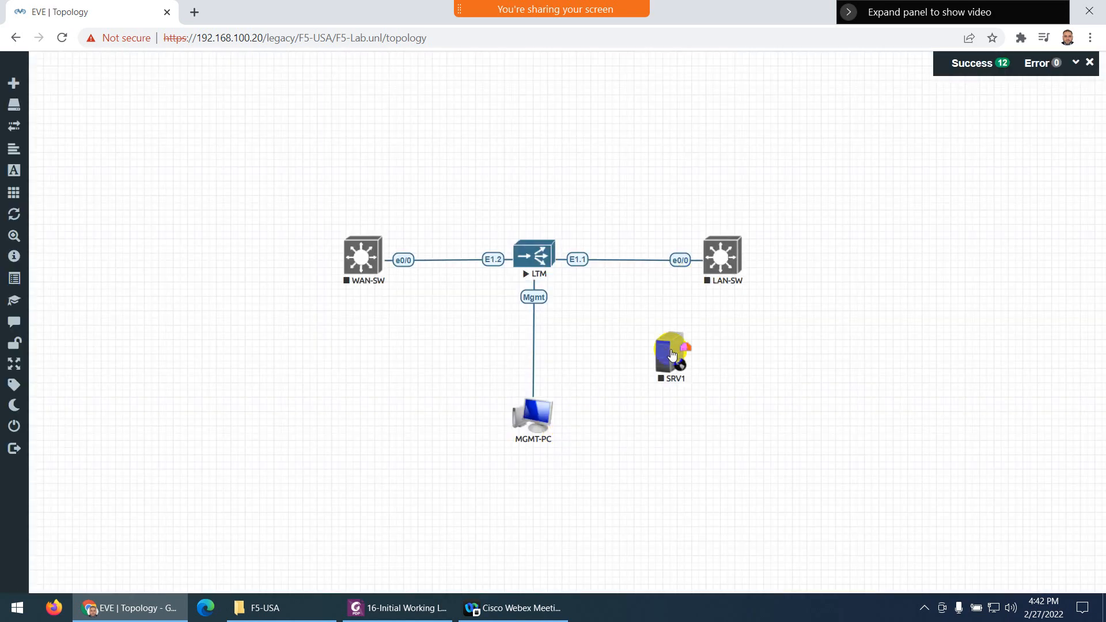
pyautogui.moveTo(672, 355); pyautogui.dragTo(859, 228)
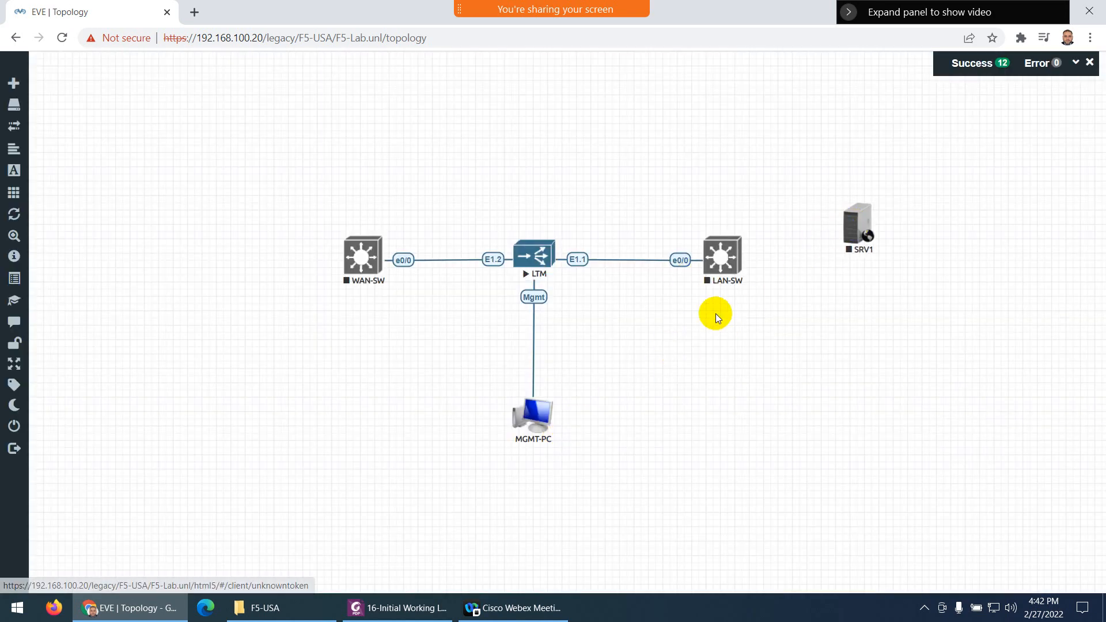
# Begin another Docker.io node with the eve-gui-server:latest image
pyautogui.rightClick(677, 316)
pyautogui.click(708, 343)
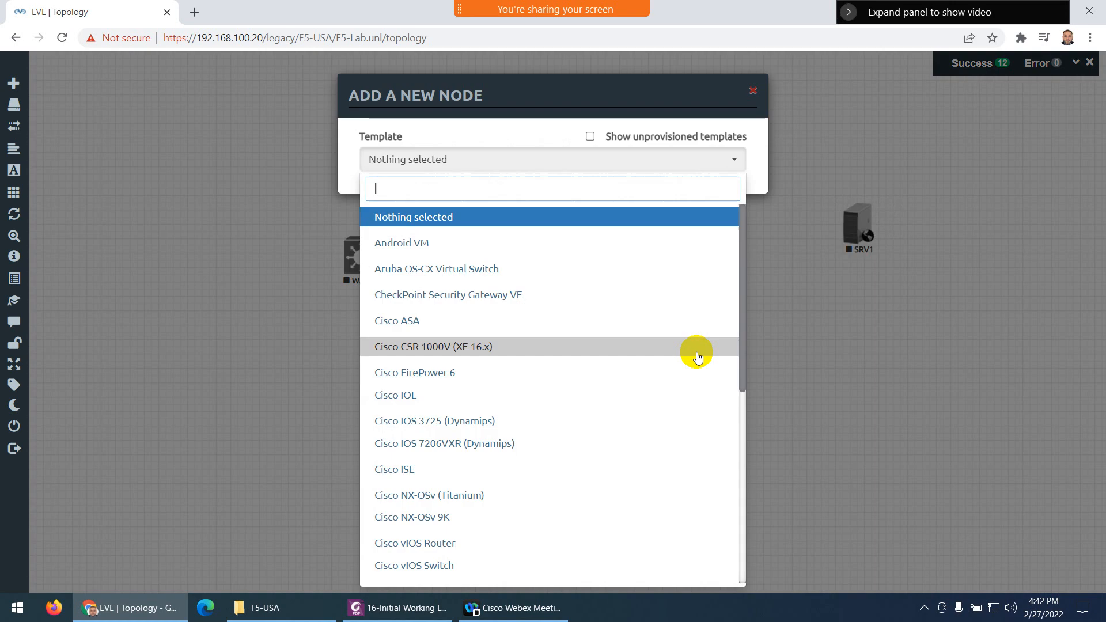
pyautogui.write('do')
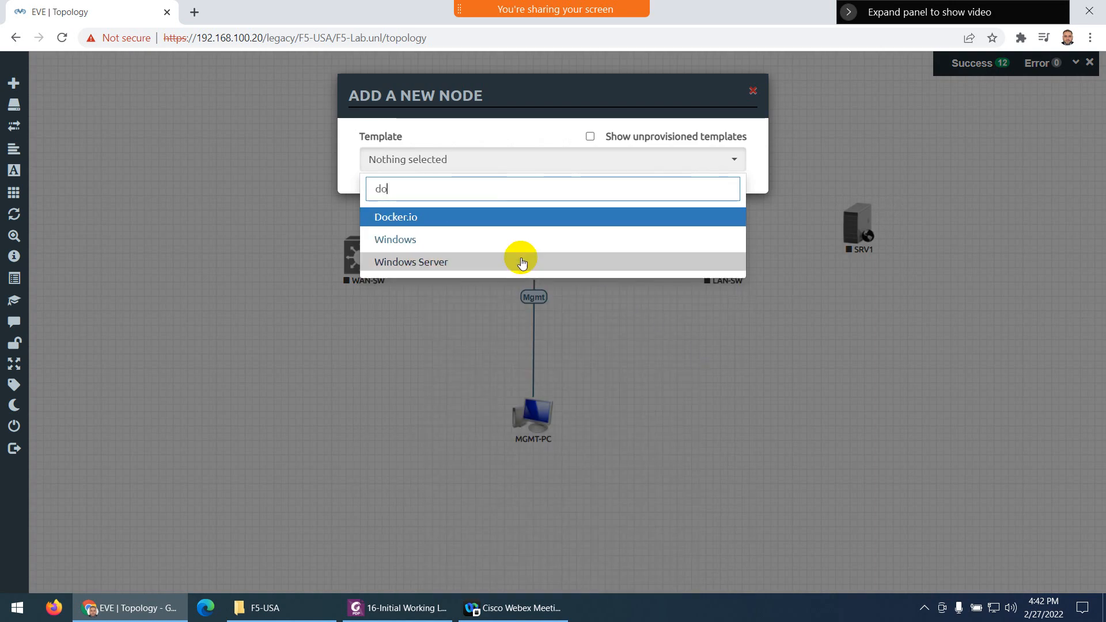
pyautogui.click(420, 217)
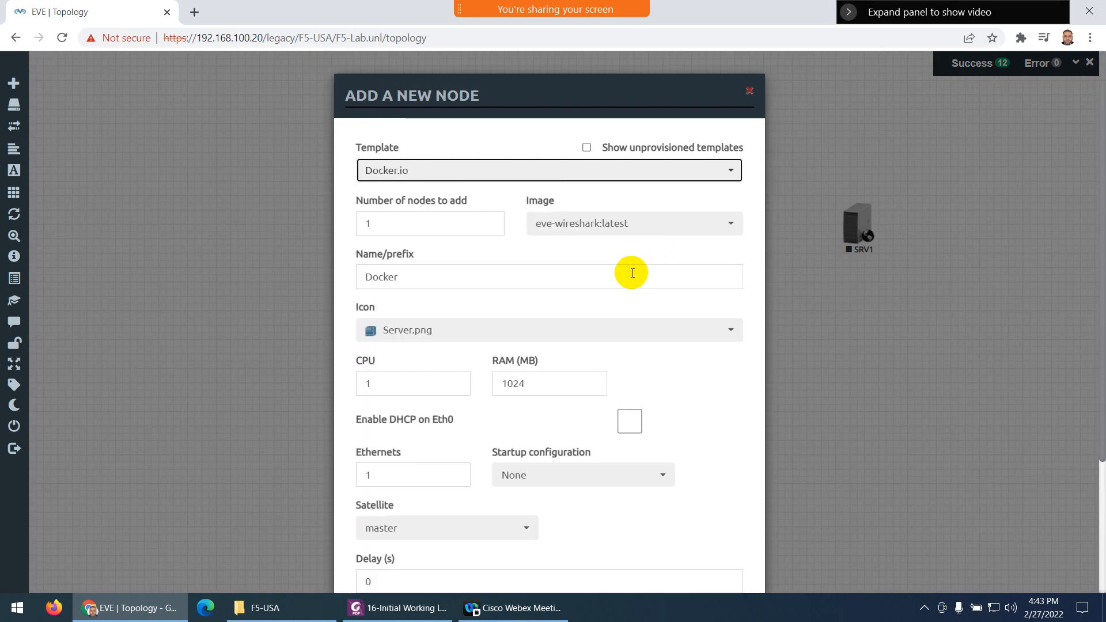
pyautogui.click(605, 223)
pyautogui.click(606, 278)
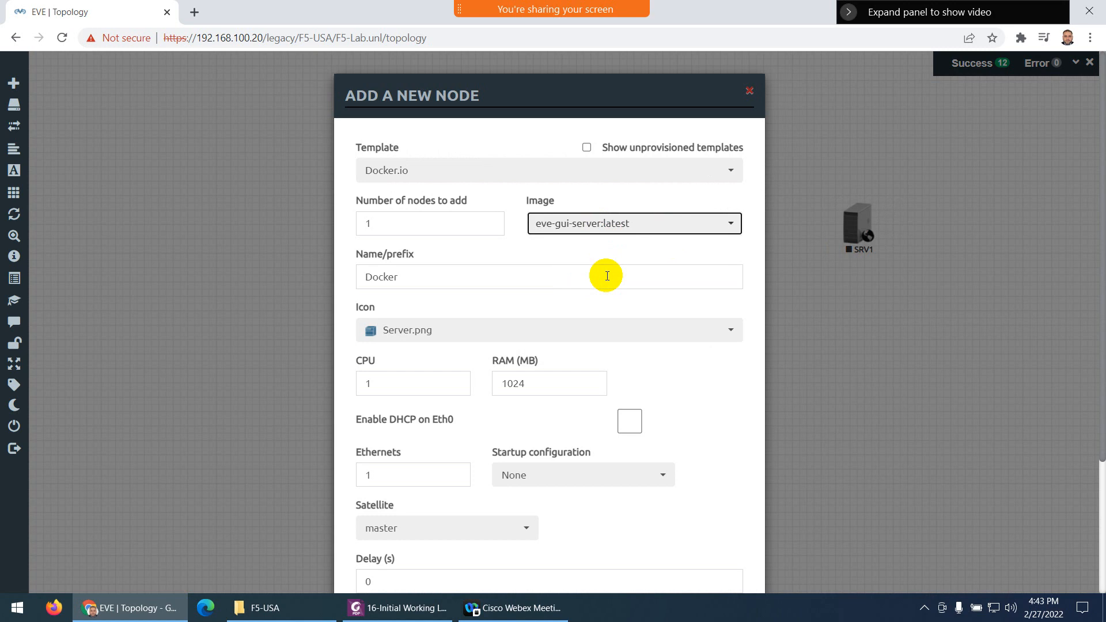
# Name it SRV2 with the Server_WEB1.png icon, save, and position it below SRV1
pyautogui.click(415, 271)
pyautogui.moveTo(414, 272); pyautogui.dragTo(341, 279)
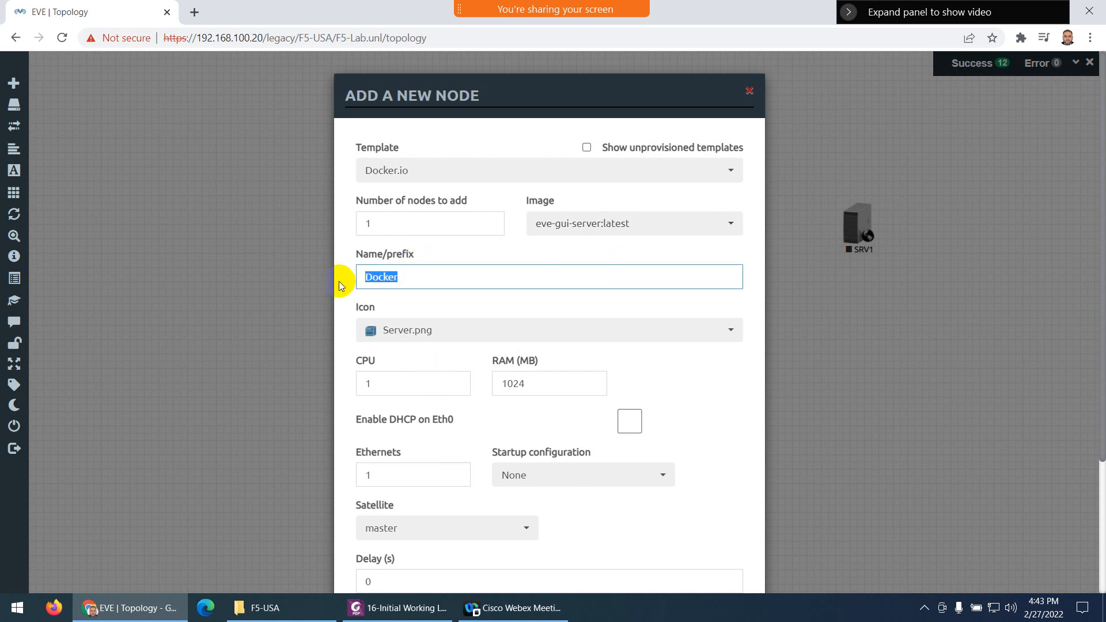
pyautogui.write('SRV2')
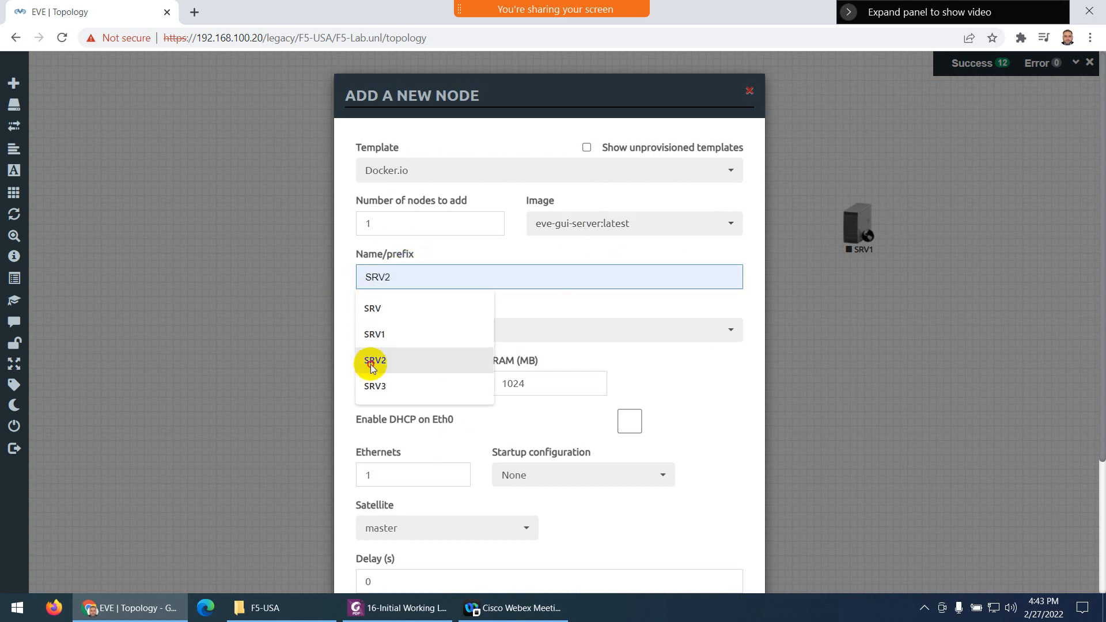
pyautogui.click(372, 360)
pyautogui.click(428, 337)
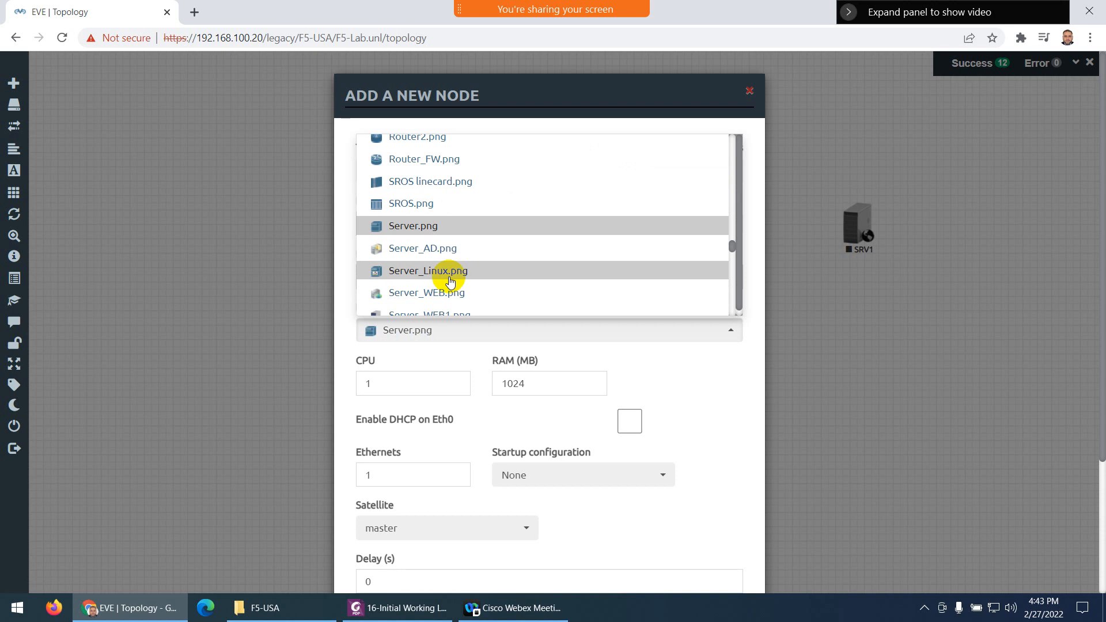
pyautogui.scroll(-1, 446, 272)
pyautogui.click(438, 244)
pyautogui.scroll(-3, 511, 439)
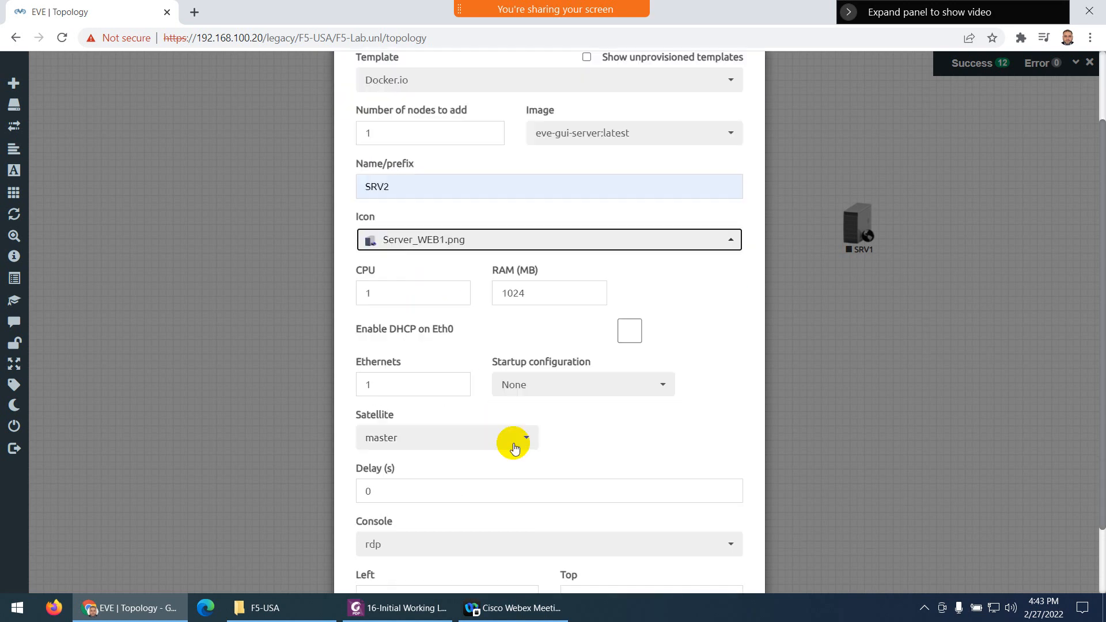
pyautogui.click(482, 548)
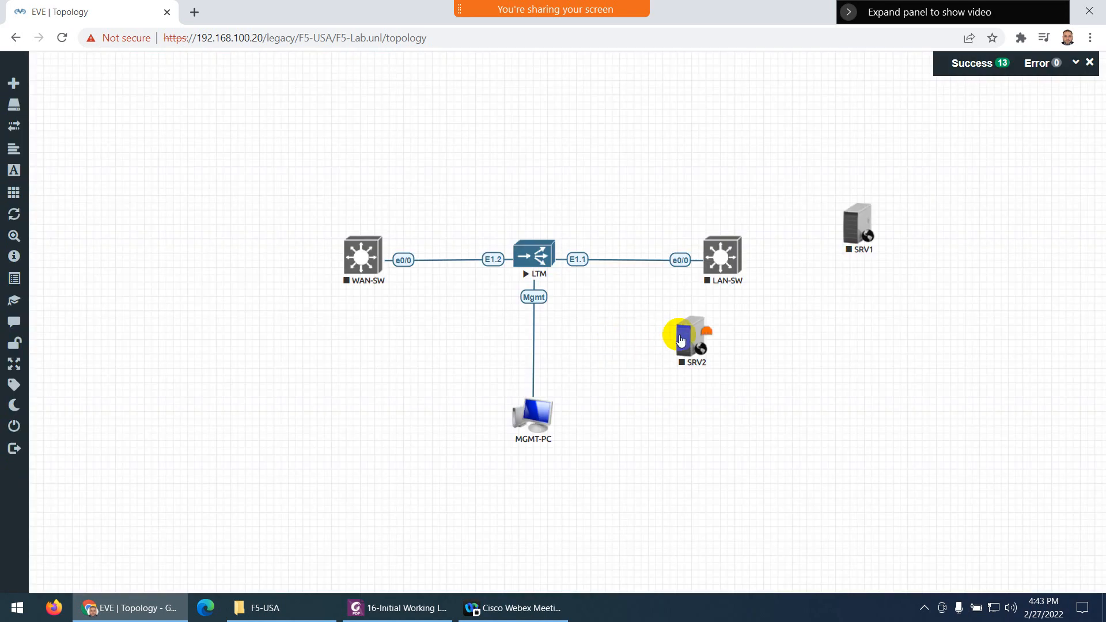
pyautogui.moveTo(687, 333); pyautogui.dragTo(849, 301)
# Begin a third Docker.io node with the eve-gui-server:latest image
pyautogui.rightClick(654, 353)
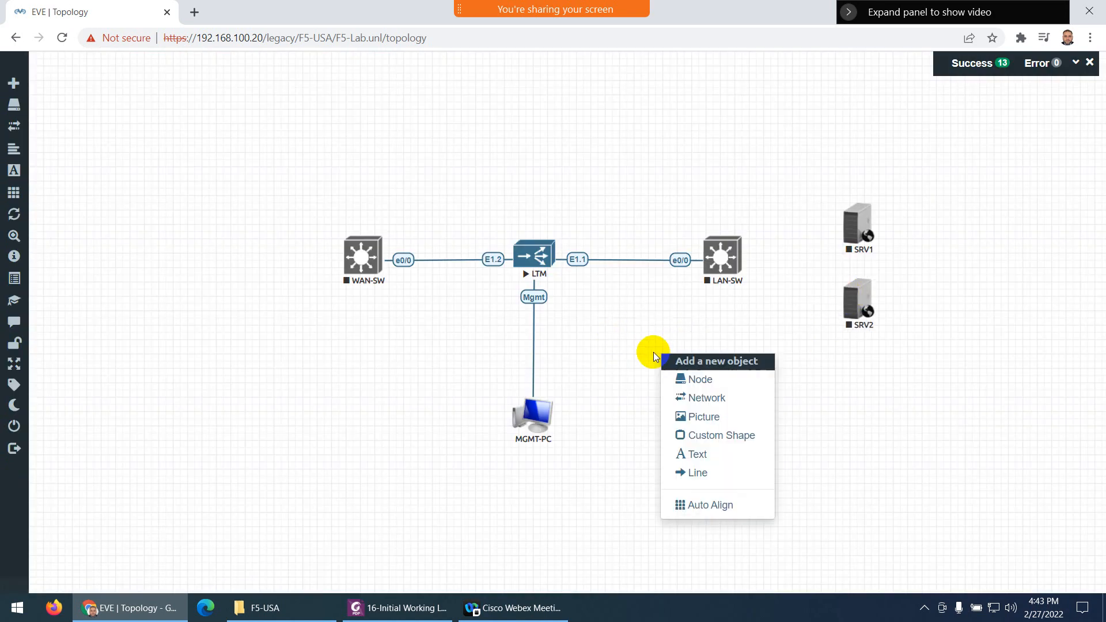
pyautogui.click(683, 379)
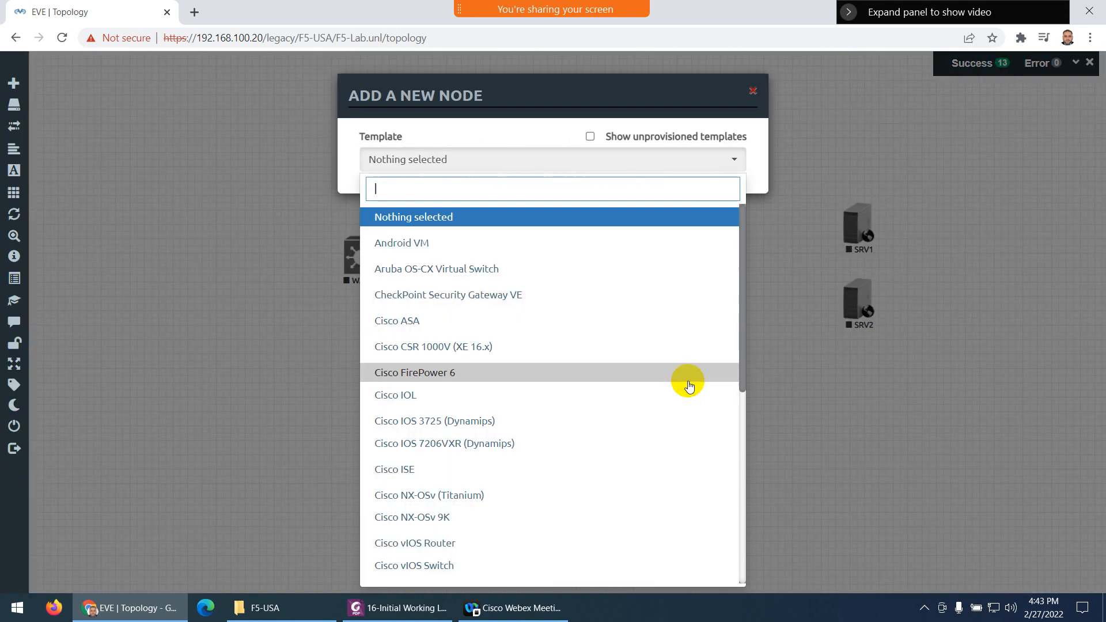
pyautogui.write('do')
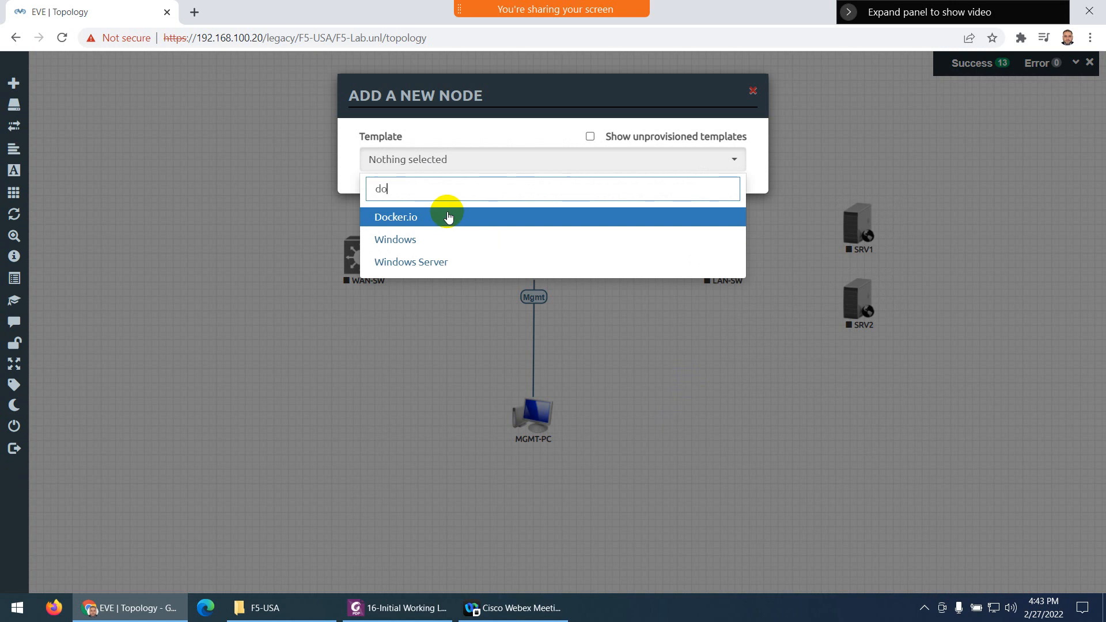
pyautogui.click(448, 217)
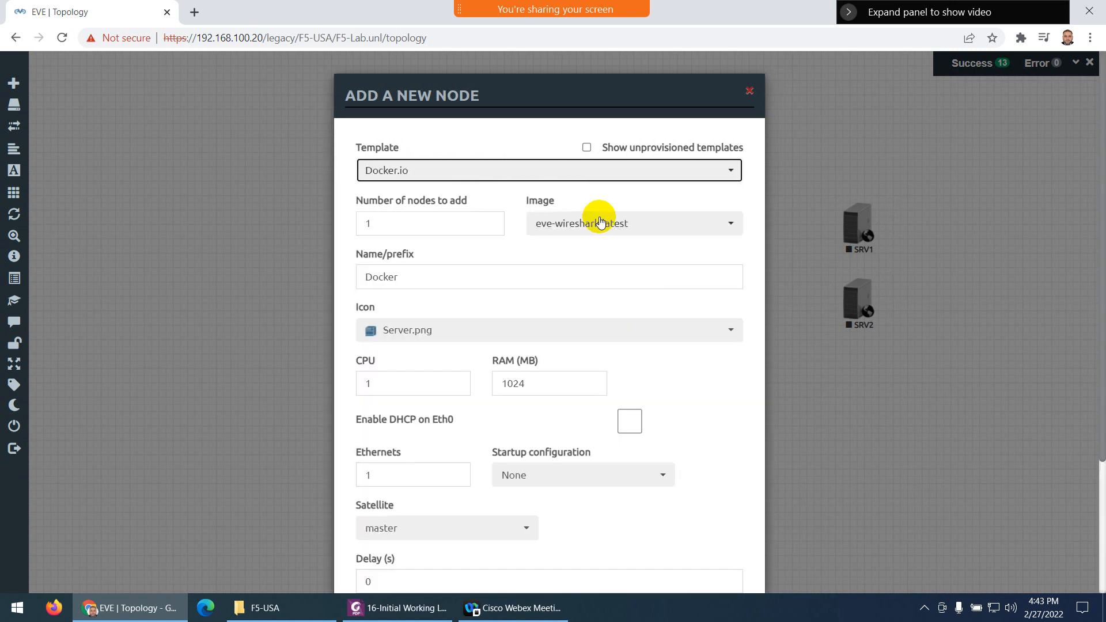
pyautogui.click(598, 226)
pyautogui.click(585, 274)
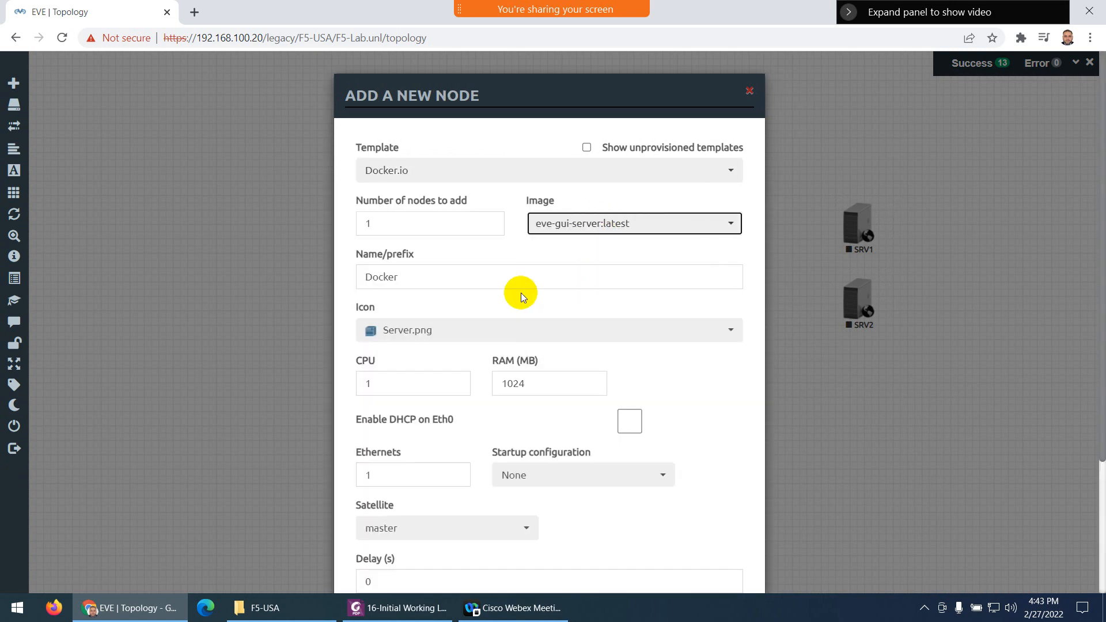
# Name it SRV3, set the Server_WEB1.png icon instead of Server_file, and save
pyautogui.doubleClick(361, 282)
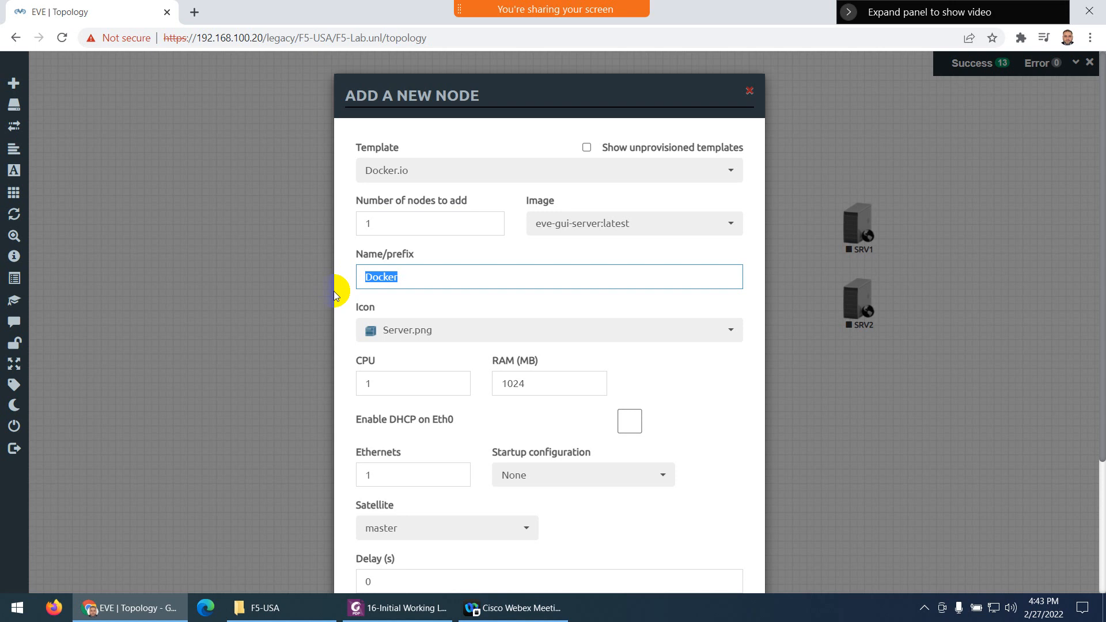
pyautogui.write('SRV3')
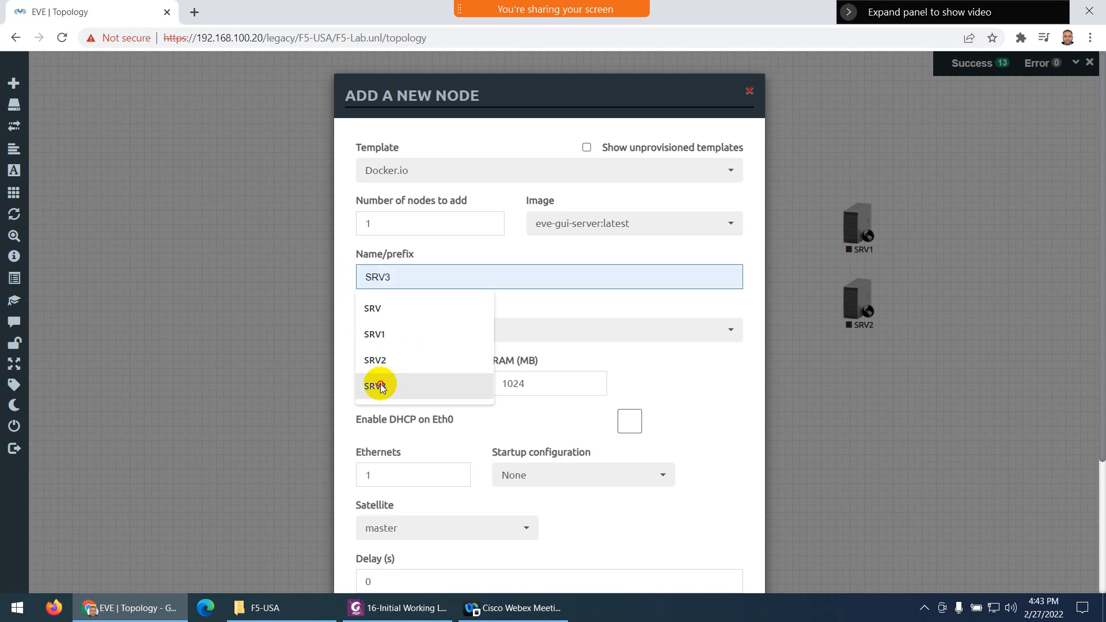
pyautogui.click(380, 387)
pyautogui.click(420, 333)
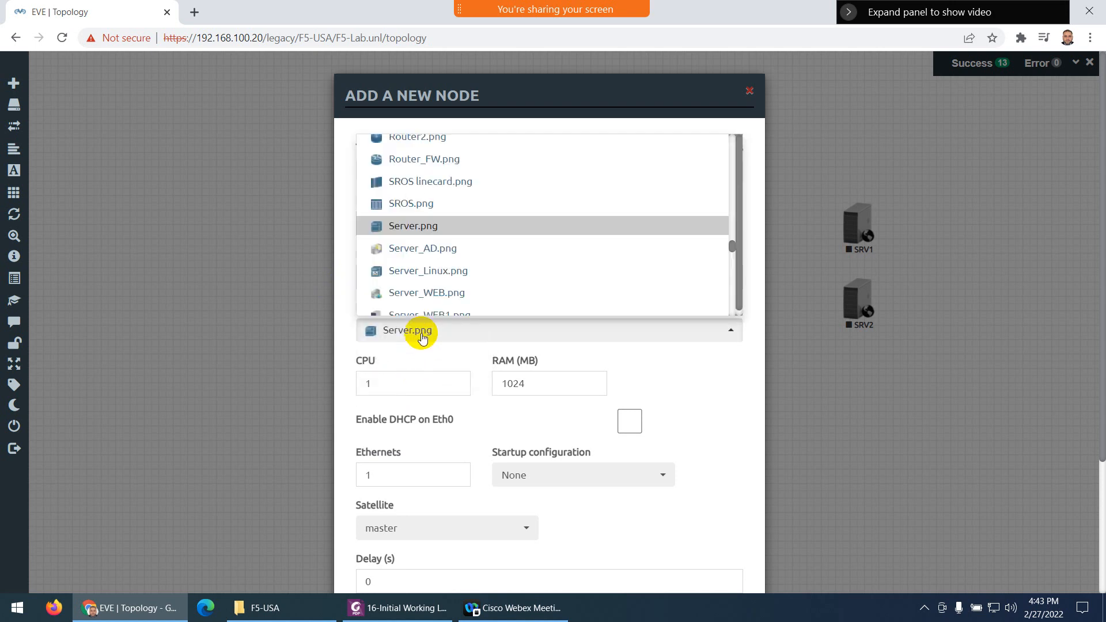
pyautogui.scroll(-3, 438, 254)
pyautogui.click(434, 237)
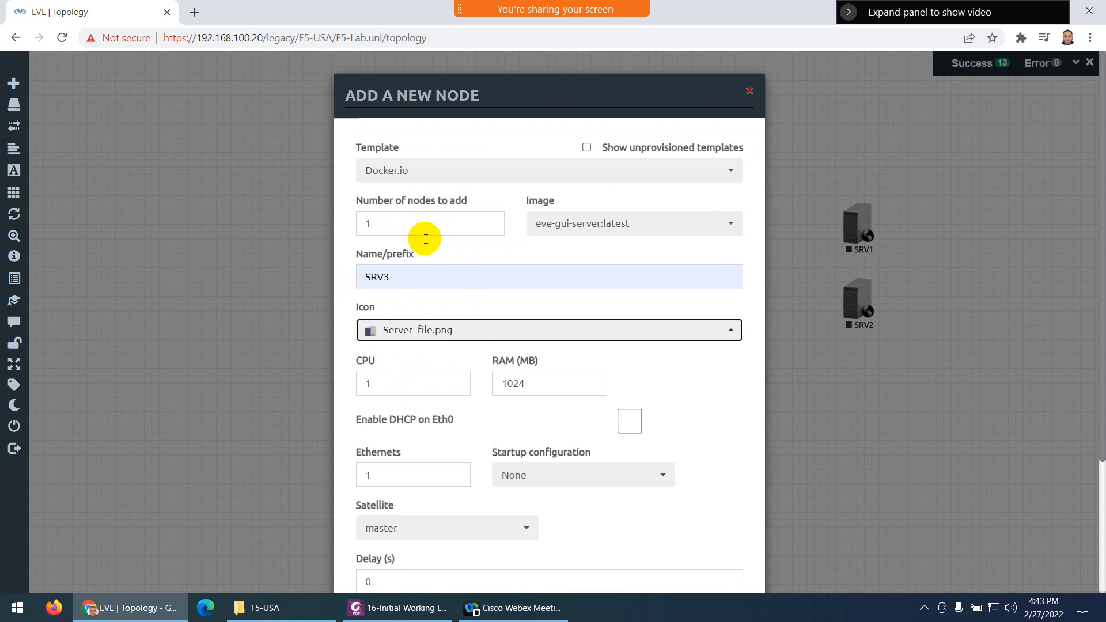
pyautogui.click(402, 334)
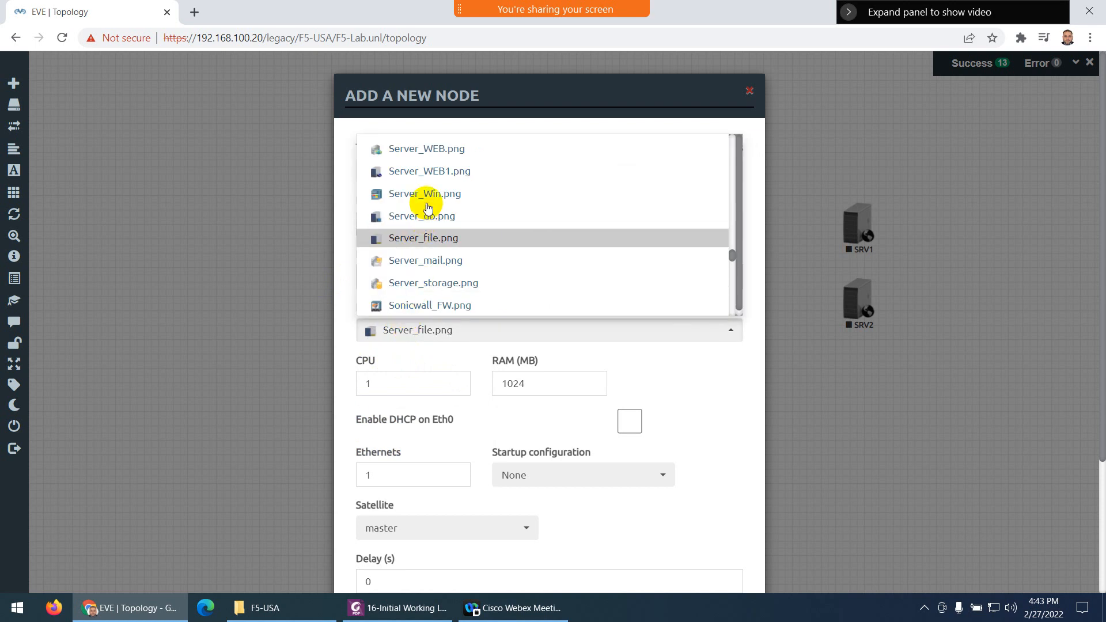
pyautogui.click(429, 171)
pyautogui.scroll(-3, 474, 415)
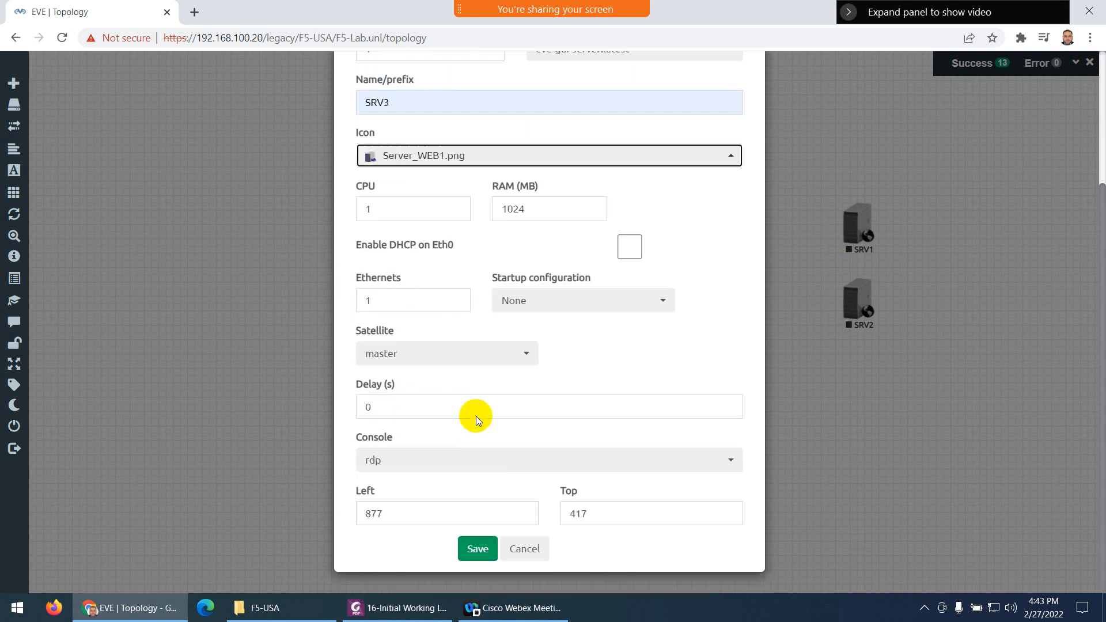
pyautogui.click(492, 561)
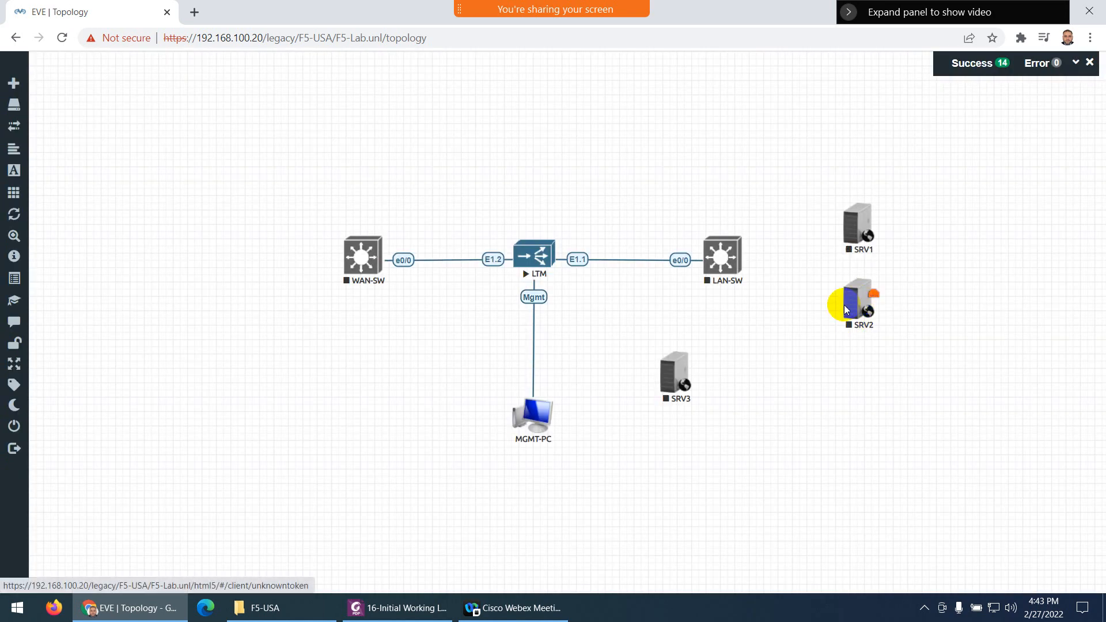
pyautogui.moveTo(659, 371); pyautogui.dragTo(838, 371)
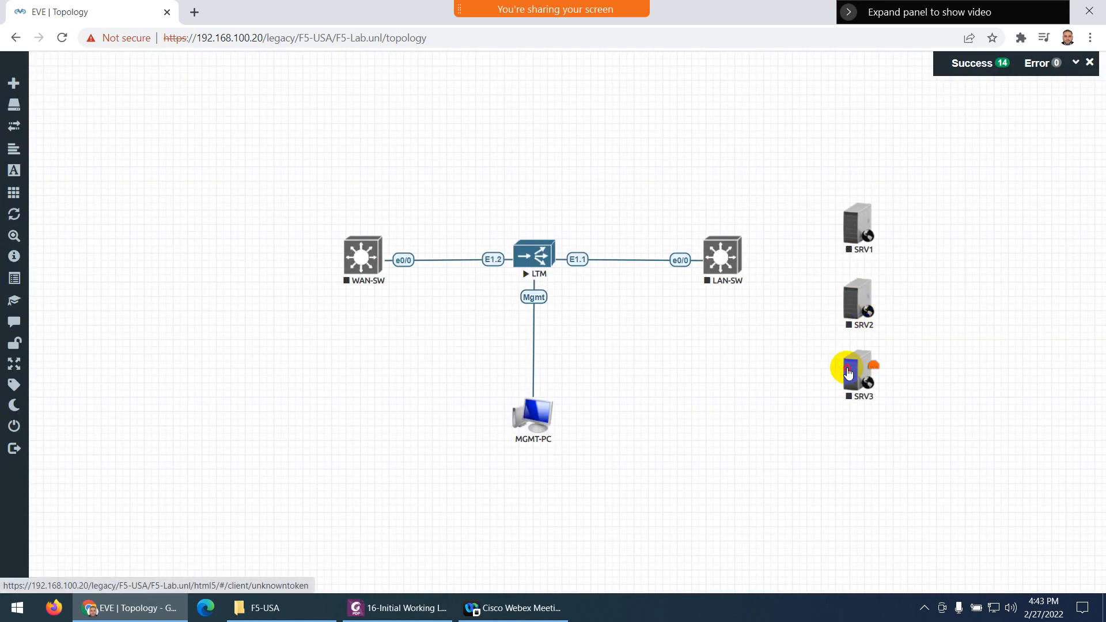
pyautogui.moveTo(910, 217); pyautogui.dragTo(838, 412)
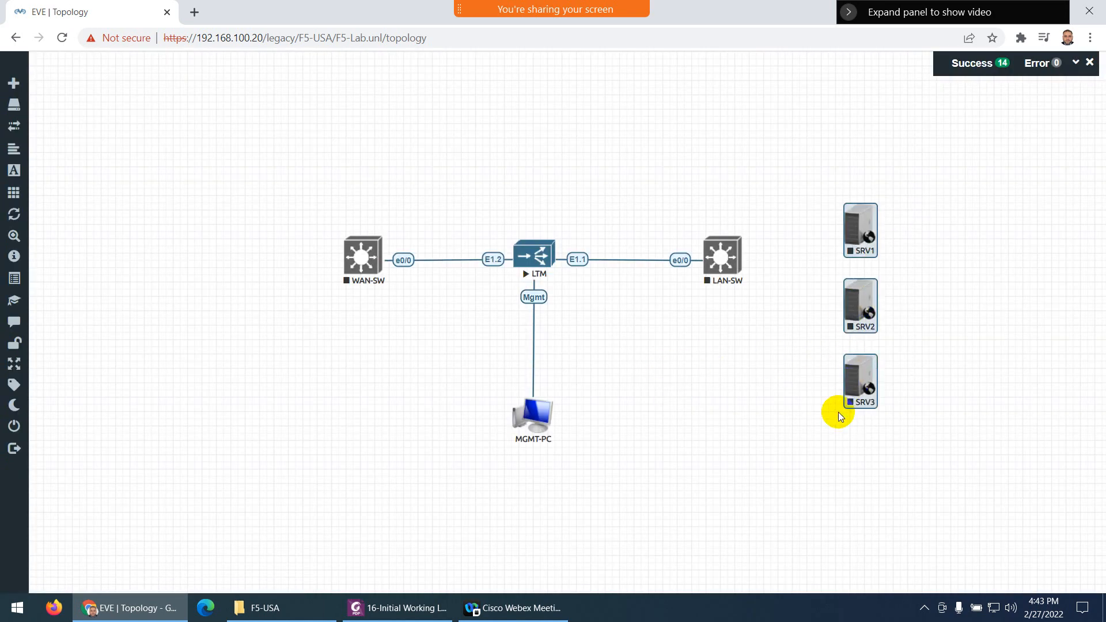
pyautogui.moveTo(862, 295); pyautogui.dragTo(856, 257)
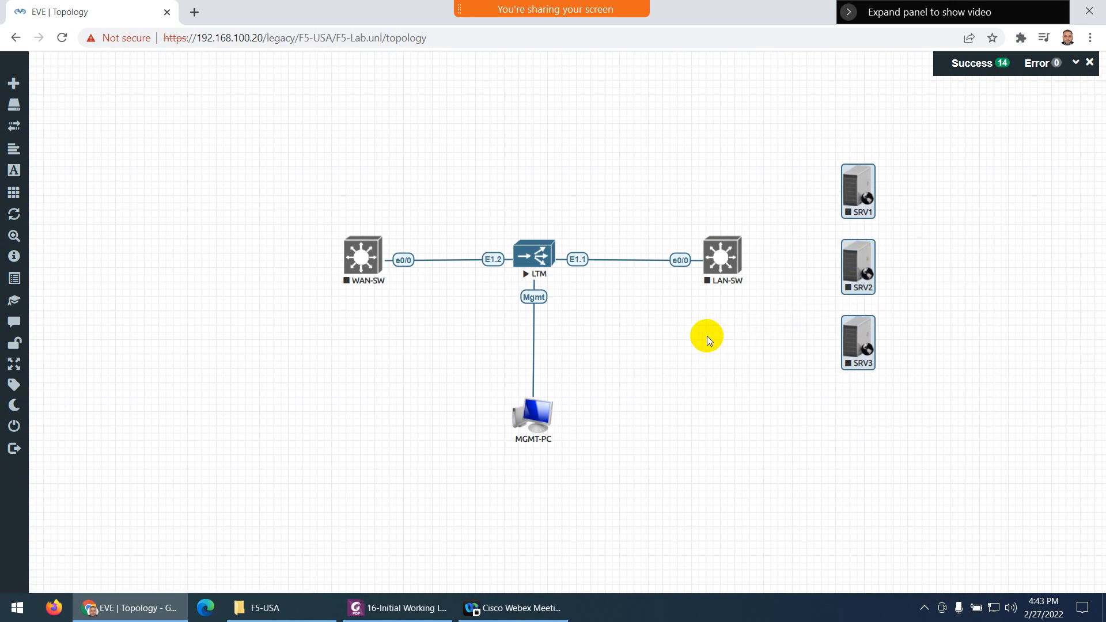
pyautogui.click(227, 235)
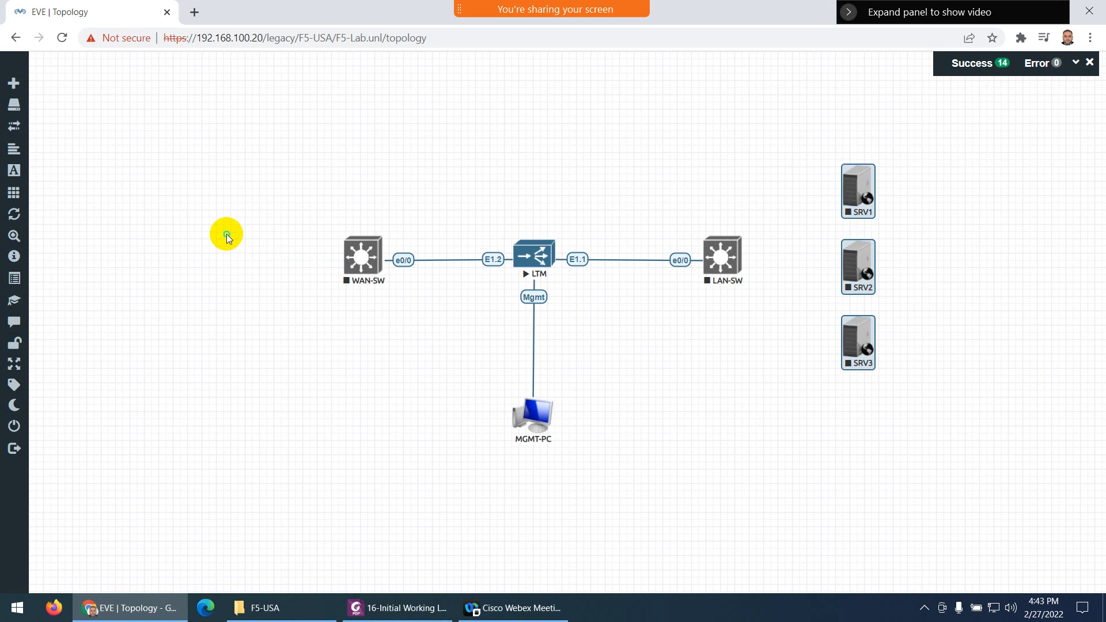
pyautogui.click(63, 38)
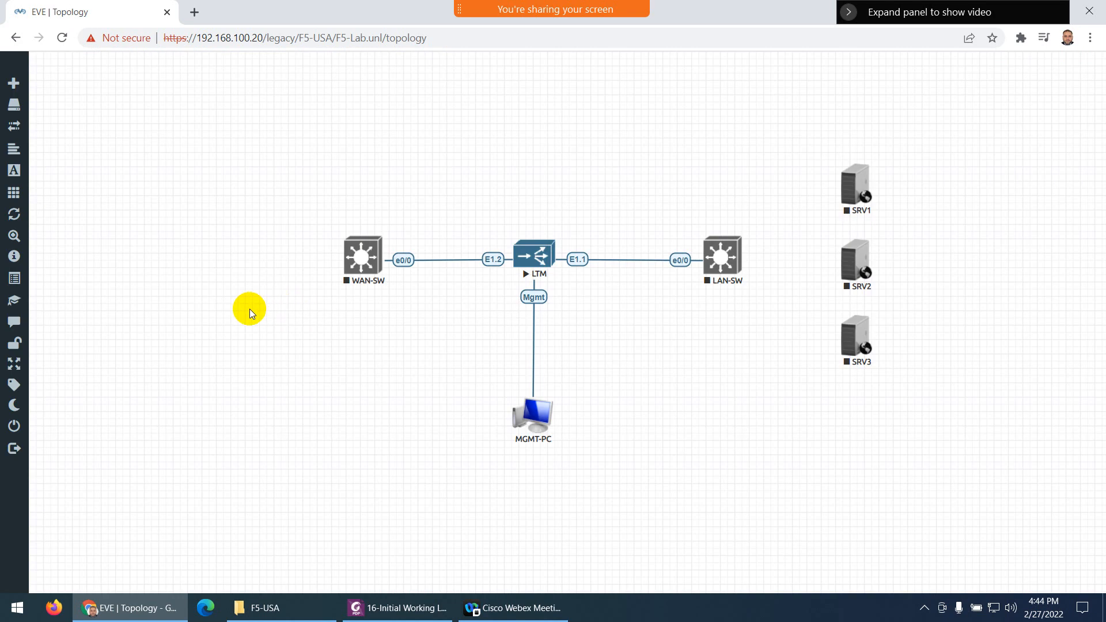
pyautogui.rightClick(252, 282)
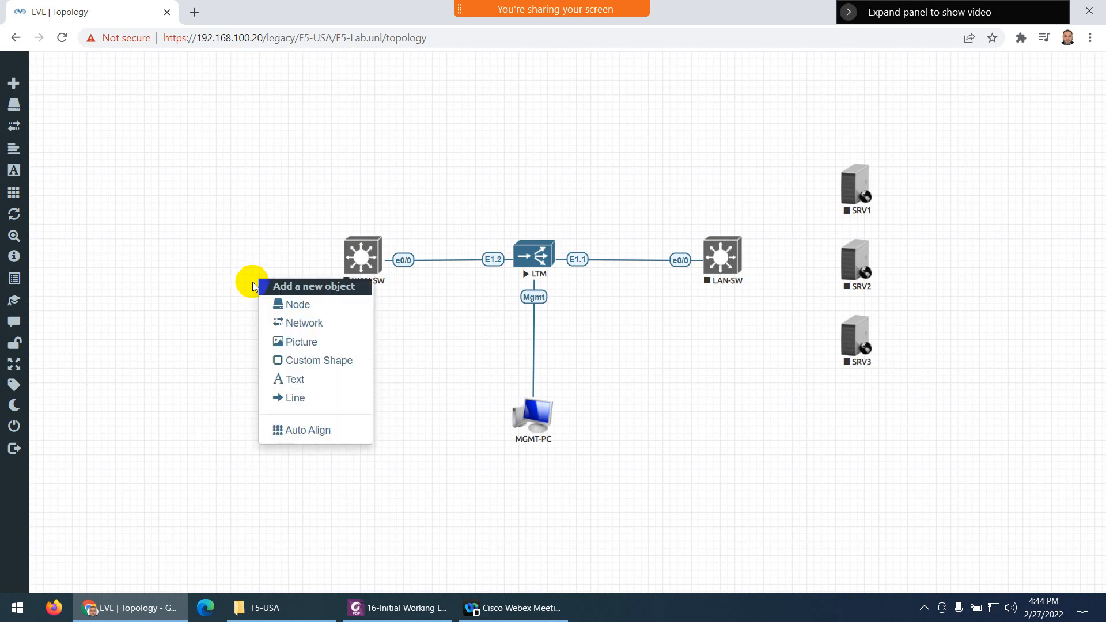
# Start a new Docker.io node from the canvas menu with a node count of 3
pyautogui.click(279, 304)
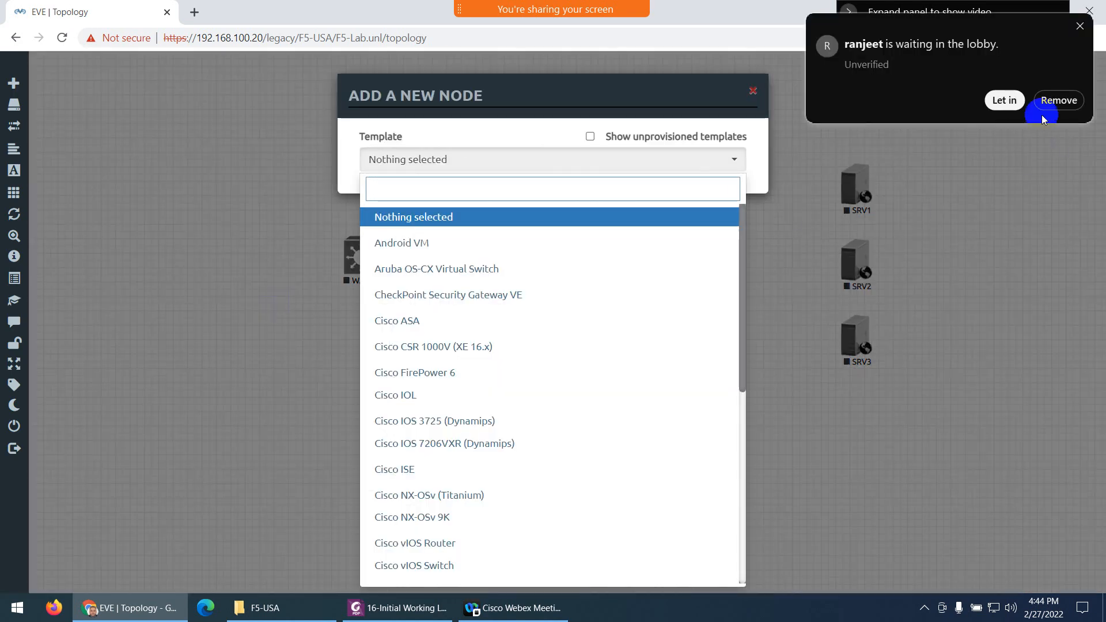
pyautogui.click(1007, 106)
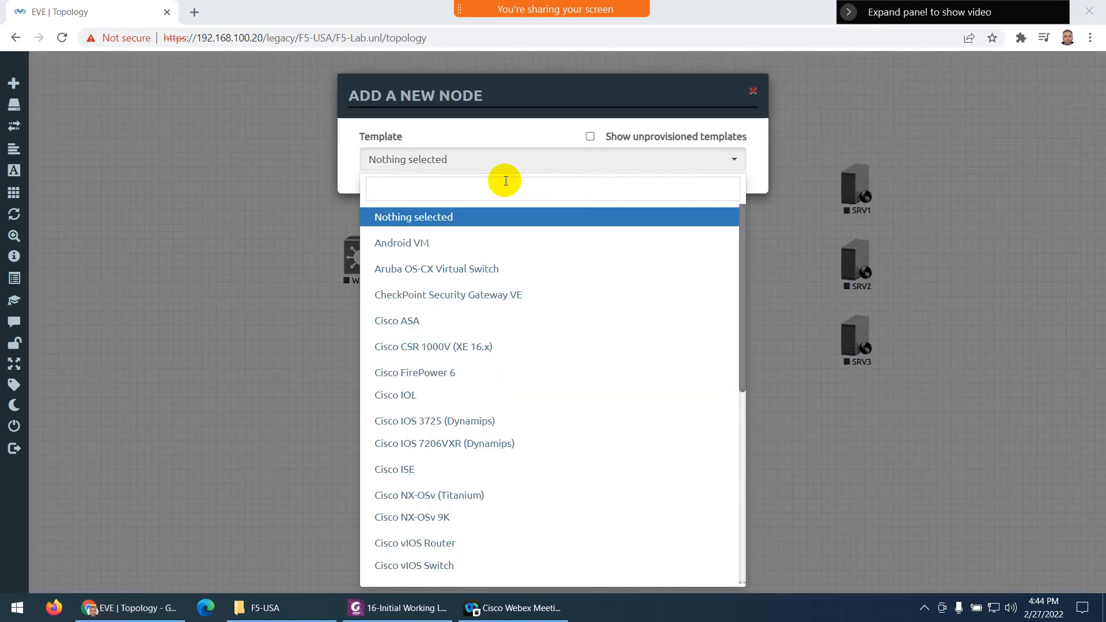
pyautogui.click(477, 185)
pyautogui.write('do')
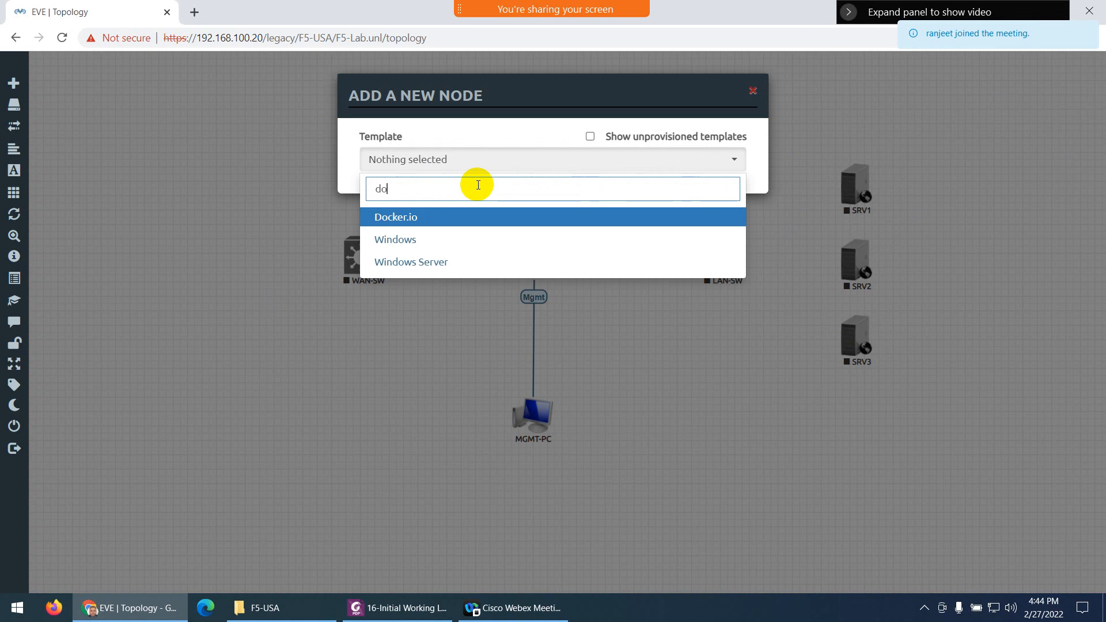
pyautogui.click(393, 222)
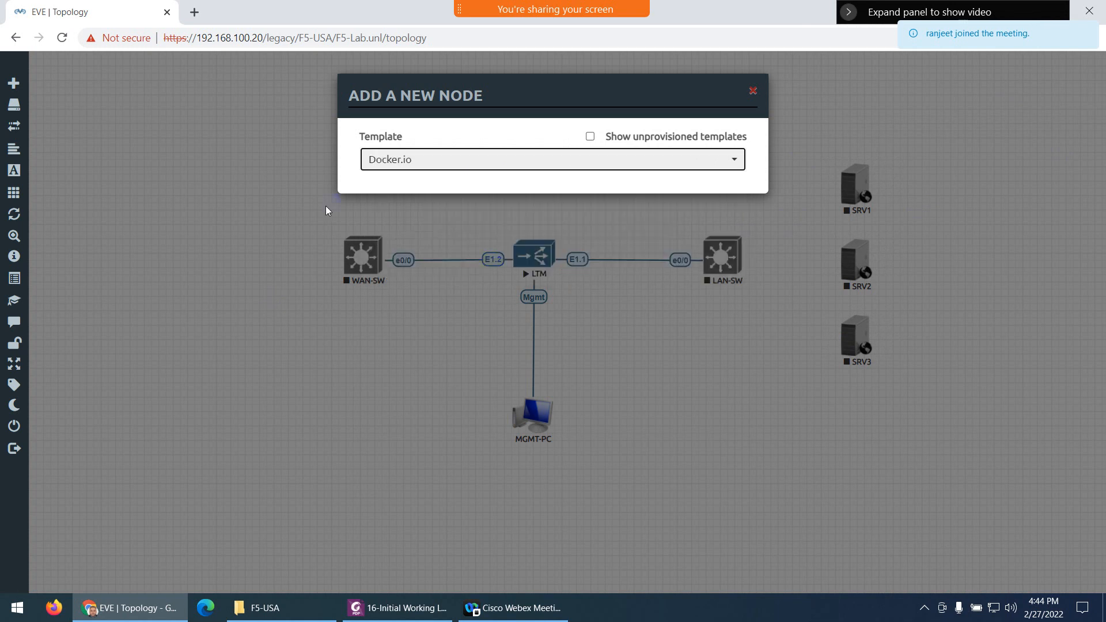
pyautogui.moveTo(382, 229); pyautogui.dragTo(355, 226)
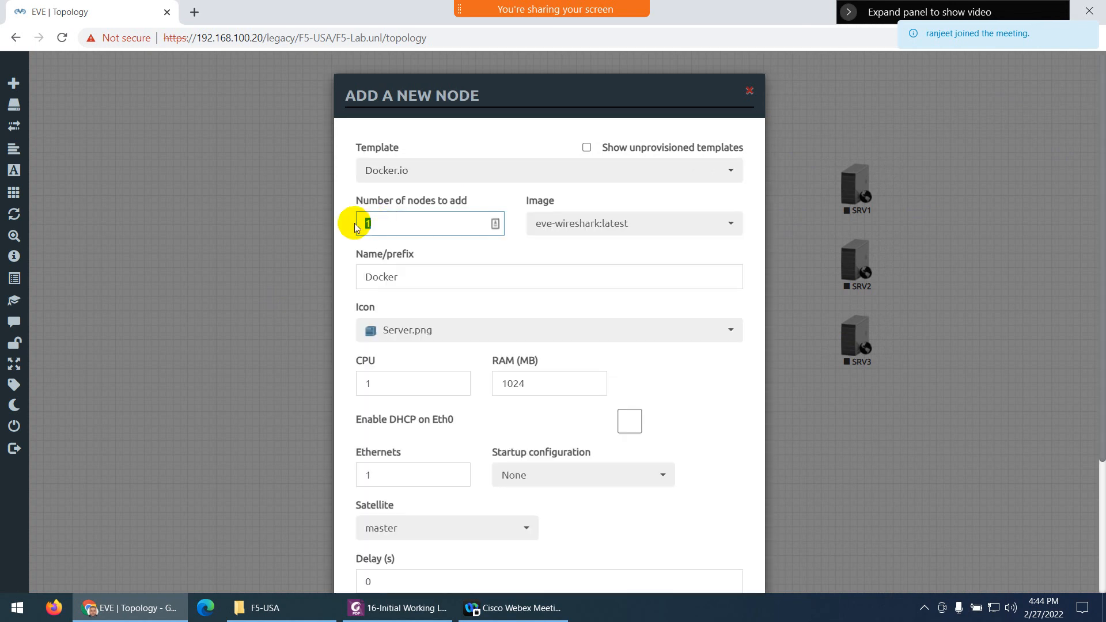
pyautogui.write('3')
# Give the nodes the name prefix PC and the Desktop4.png icon, then create them
pyautogui.moveTo(395, 274); pyautogui.dragTo(347, 282)
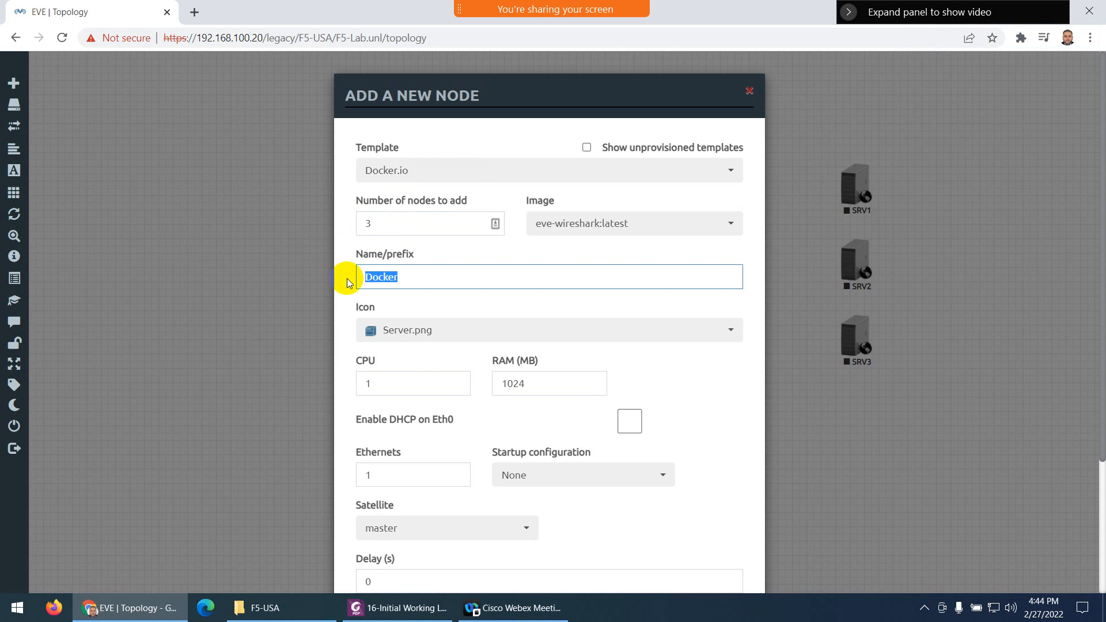
pyautogui.write('PC')
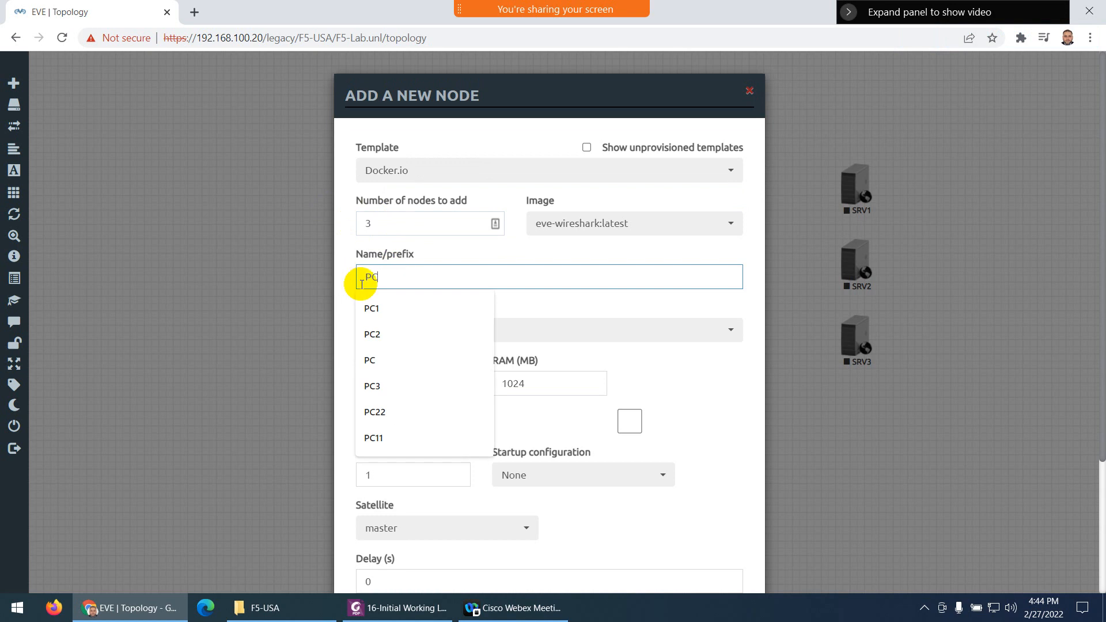
pyautogui.click(349, 249)
pyautogui.click(409, 330)
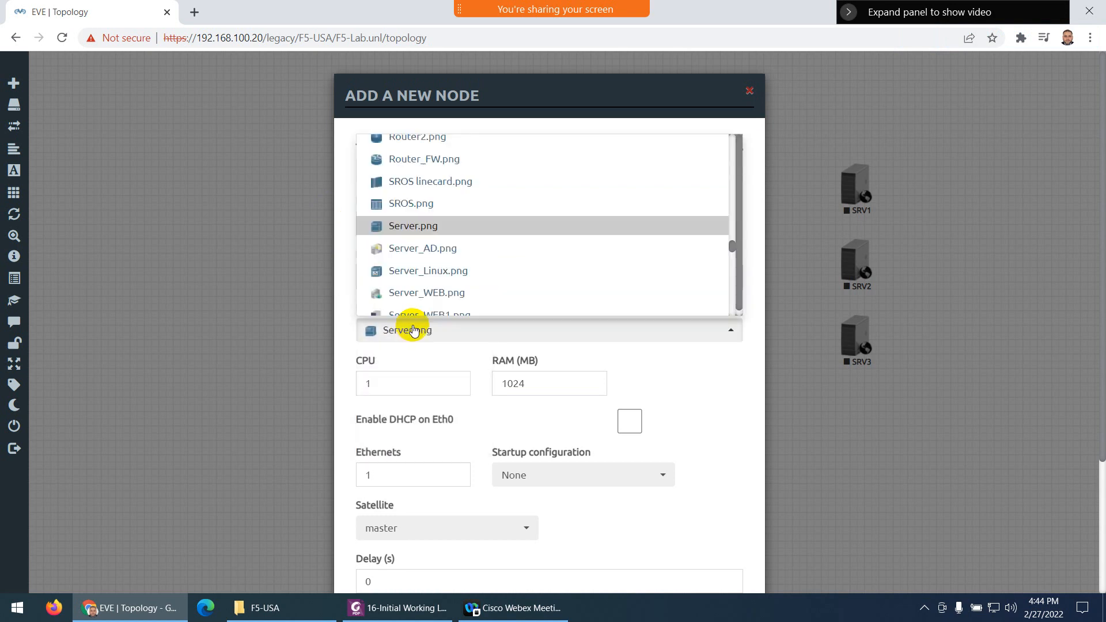
pyautogui.scroll(10, 444, 259)
pyautogui.scroll(-2, 444, 260)
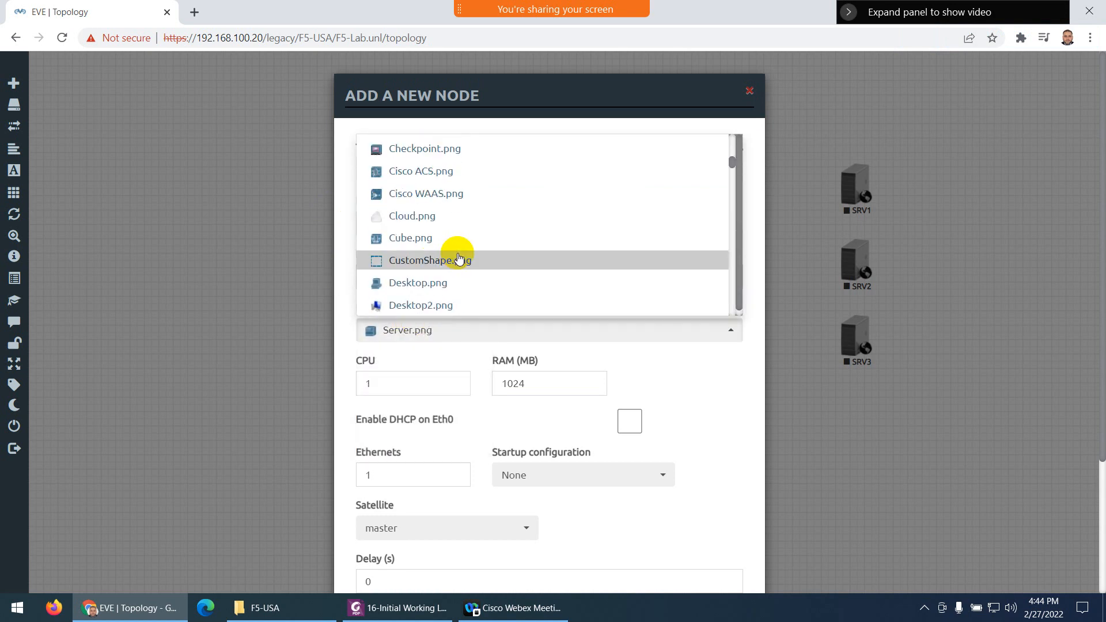
pyautogui.scroll(-2, 453, 262)
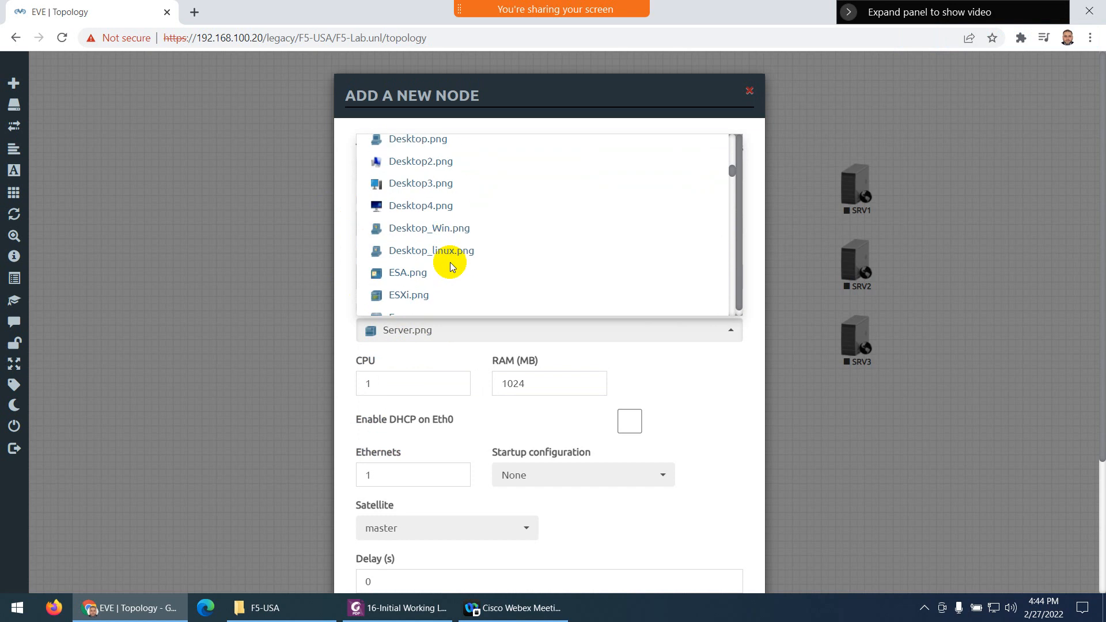
pyautogui.click(434, 207)
pyautogui.scroll(-3, 494, 399)
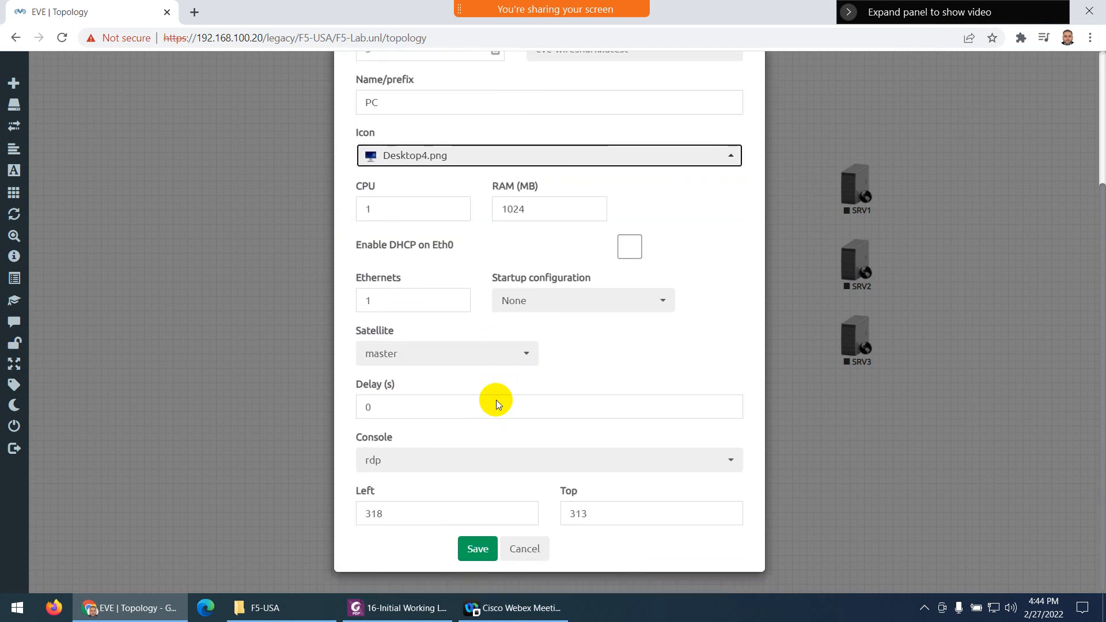
pyautogui.click(478, 549)
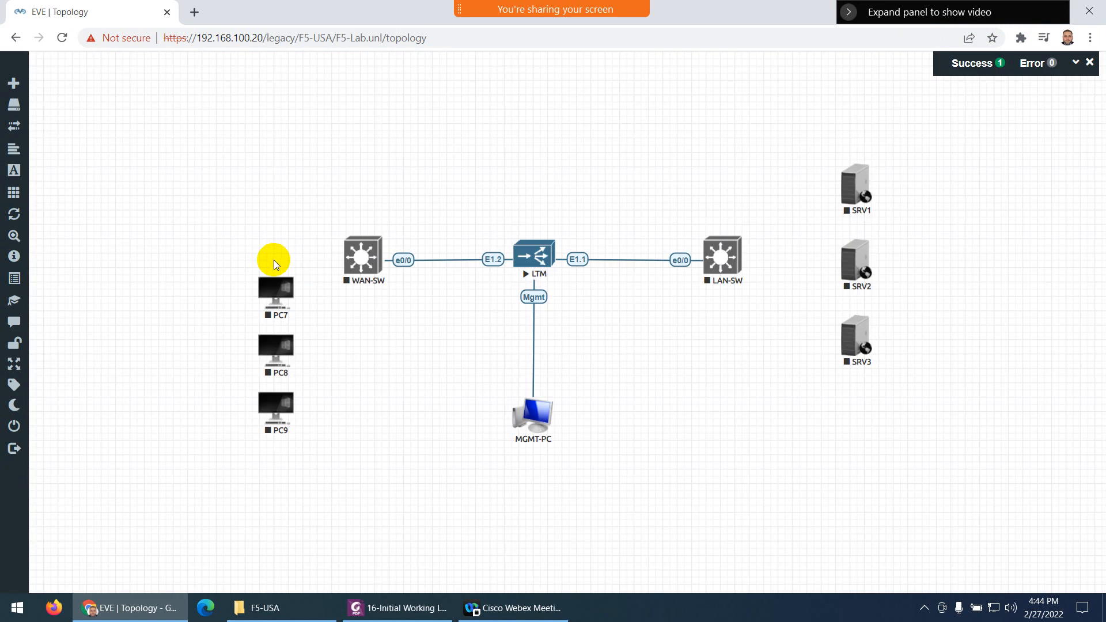
# Stack PC7, PC8 and PC9 in a column to the left of WAN-SW
pyautogui.moveTo(266, 289); pyautogui.dragTo(190, 195)
pyautogui.moveTo(273, 356); pyautogui.dragTo(201, 271)
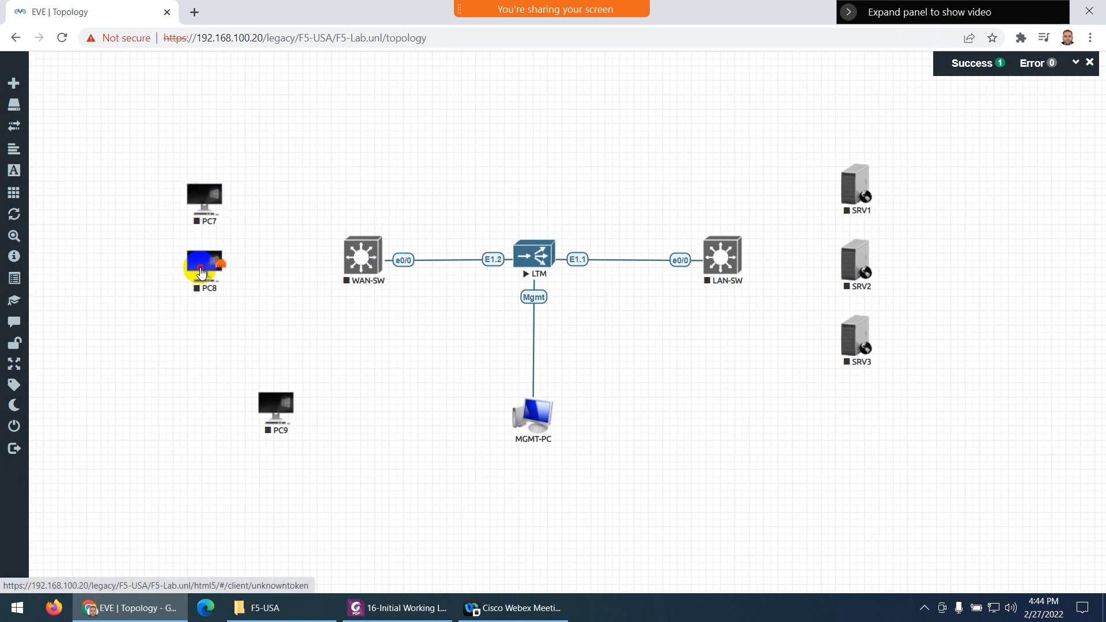
pyautogui.moveTo(273, 416); pyautogui.dragTo(198, 339)
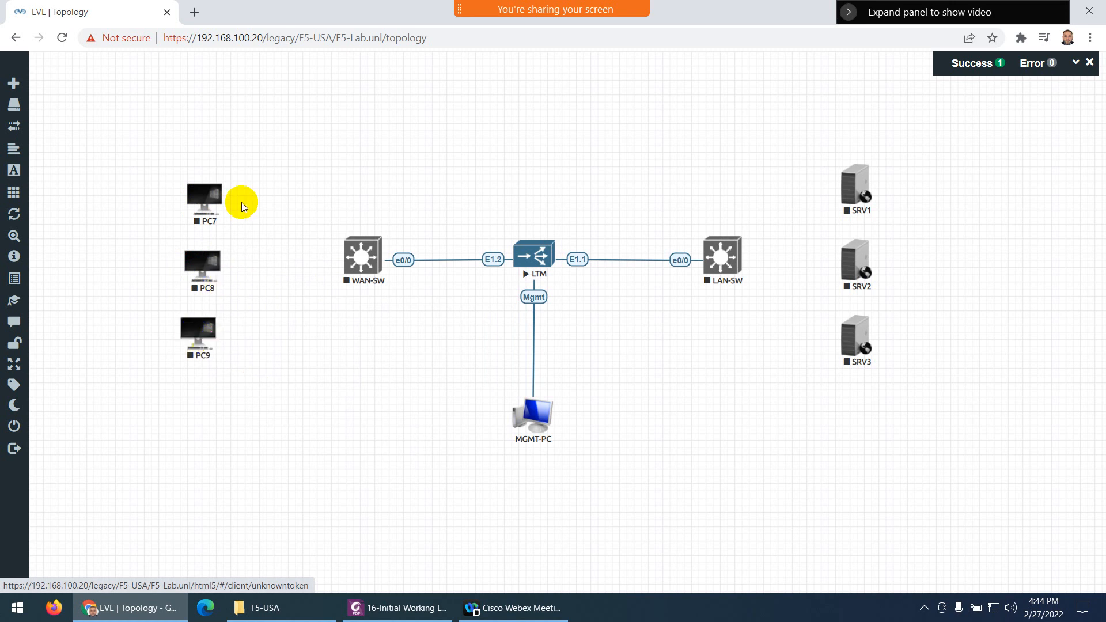
# Rename node PC7 to PC1 and save it
pyautogui.rightClick(208, 198)
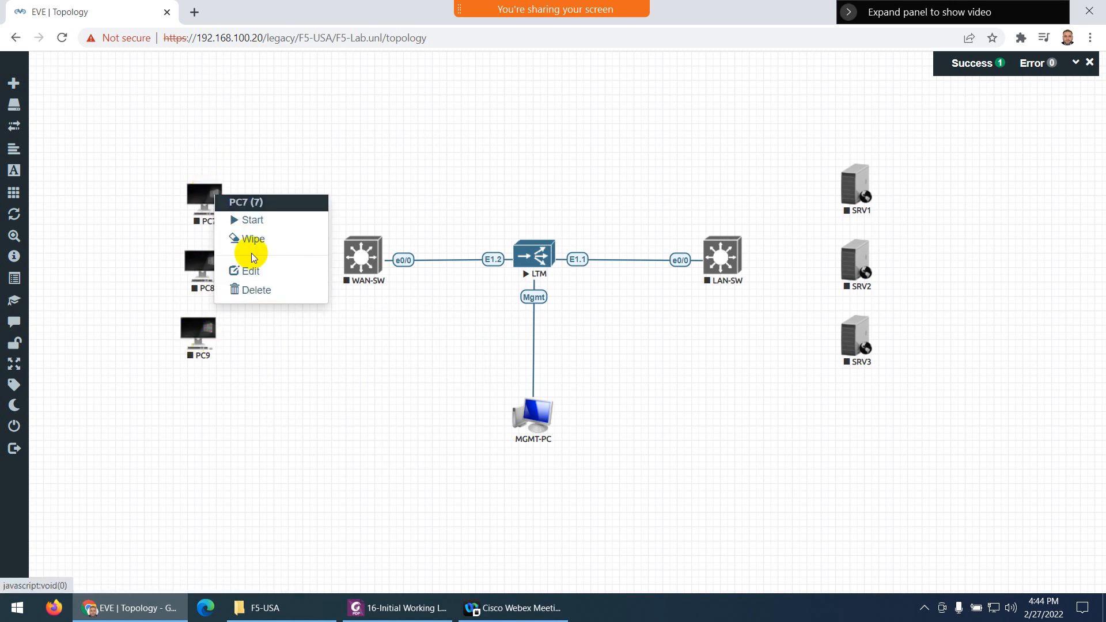
pyautogui.click(309, 293)
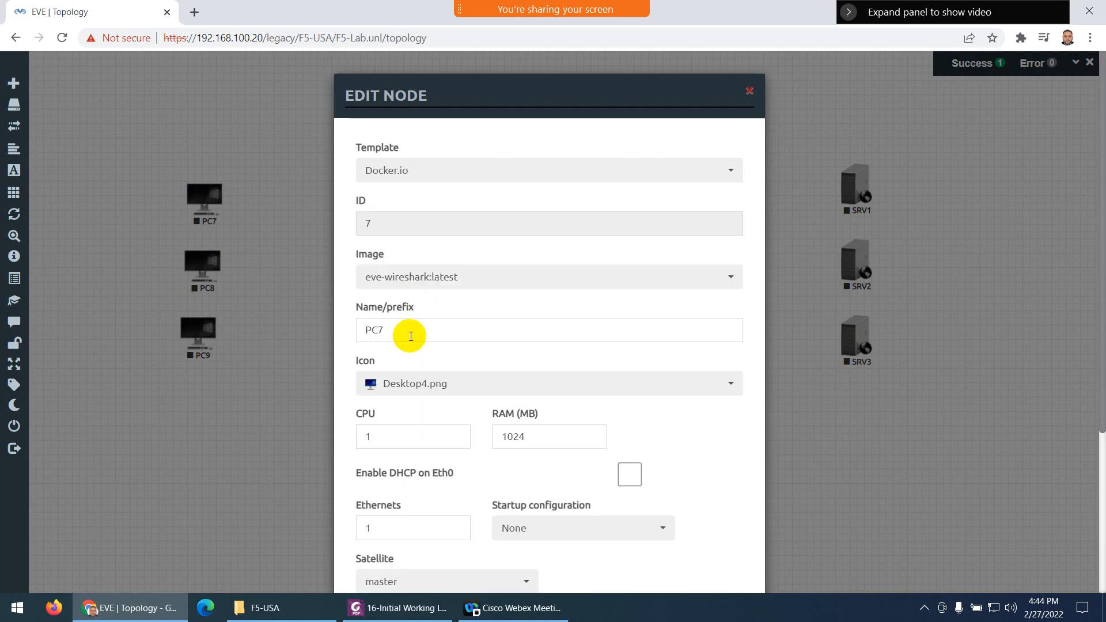
pyautogui.click(413, 337)
pyautogui.press('BackSpace')
pyautogui.write('1')
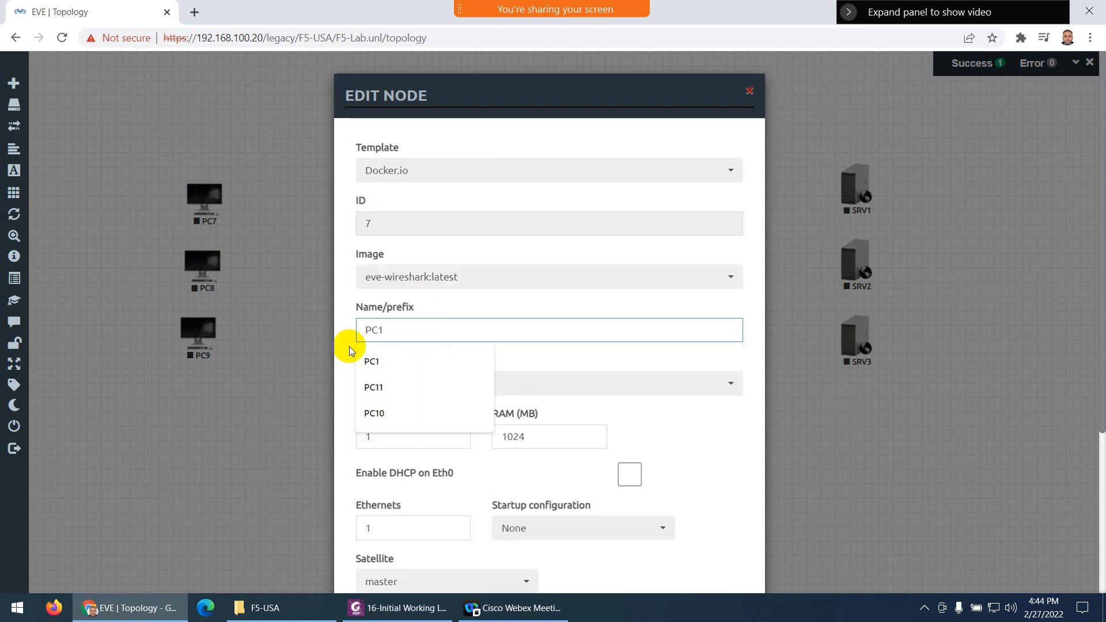
pyautogui.click(390, 381)
pyautogui.press('BackSpace')
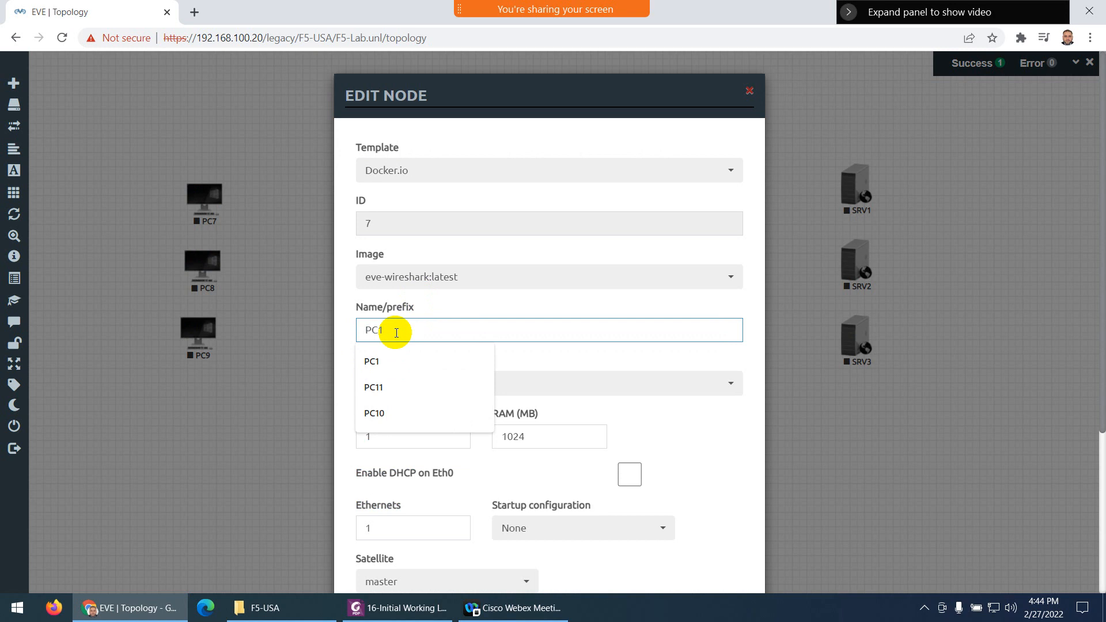
pyautogui.click(343, 306)
pyautogui.scroll(-4, 403, 403)
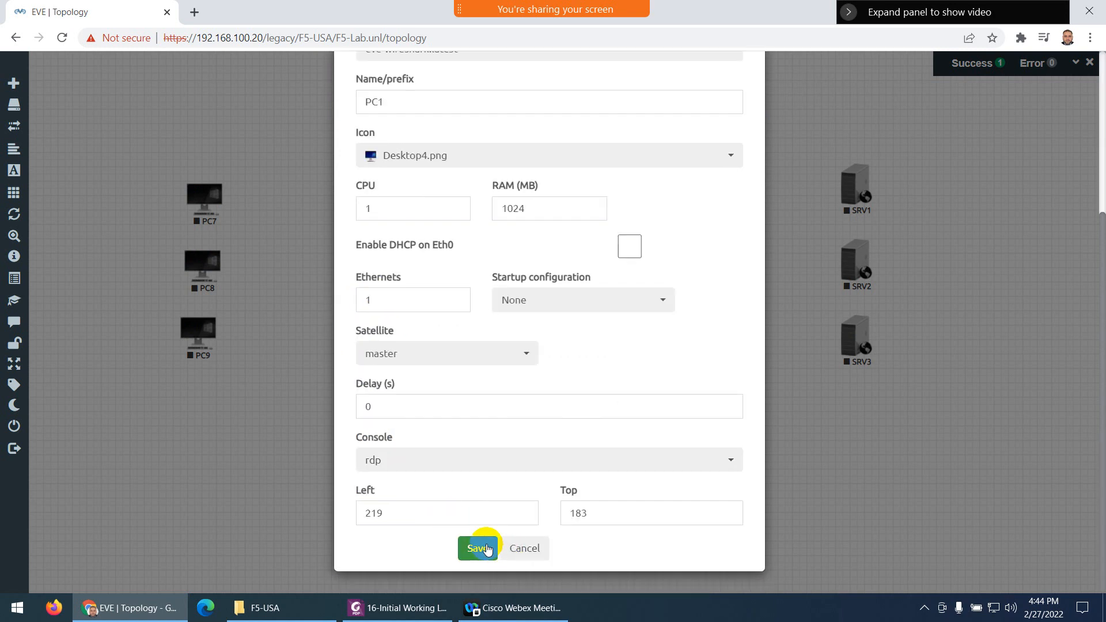
pyautogui.click(267, 305)
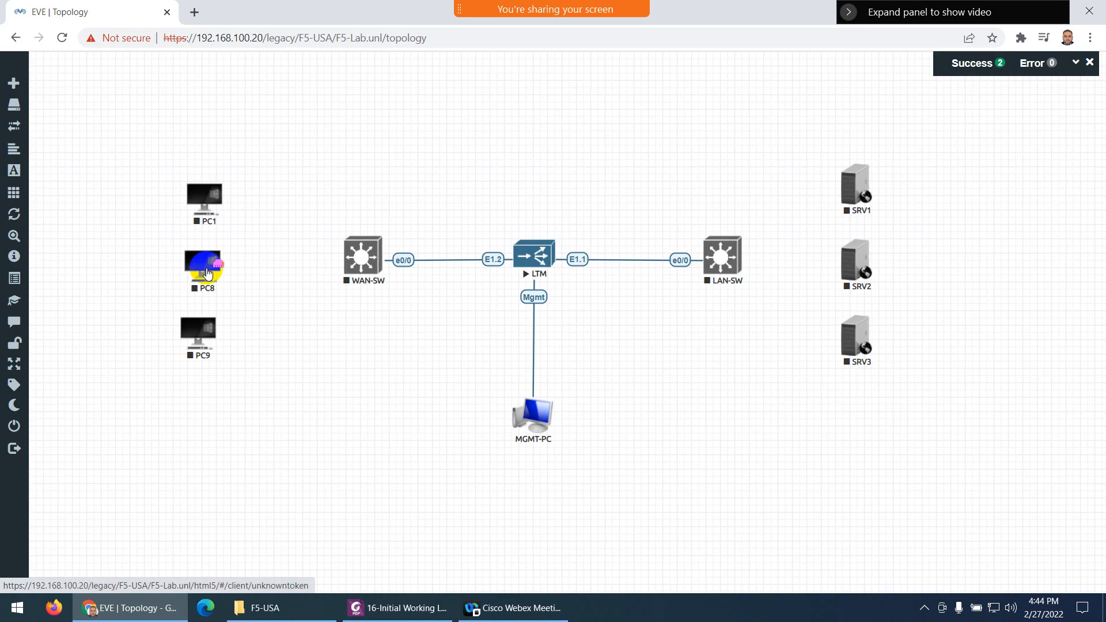
# Rename node PC8 to PC2 and save it
pyautogui.rightClick(203, 266)
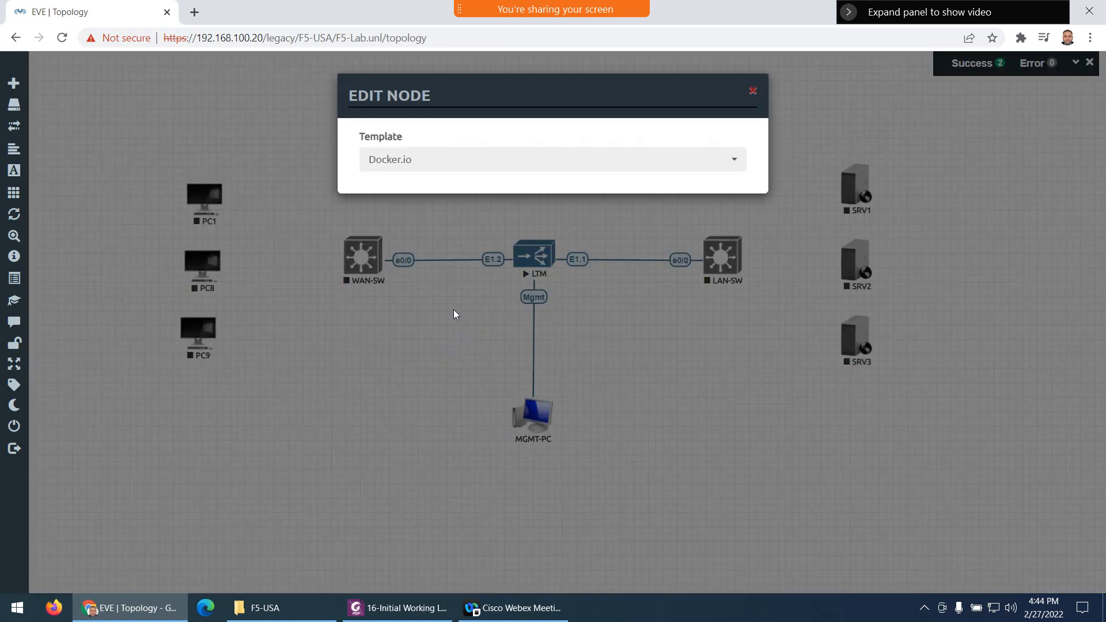
pyautogui.click(420, 324)
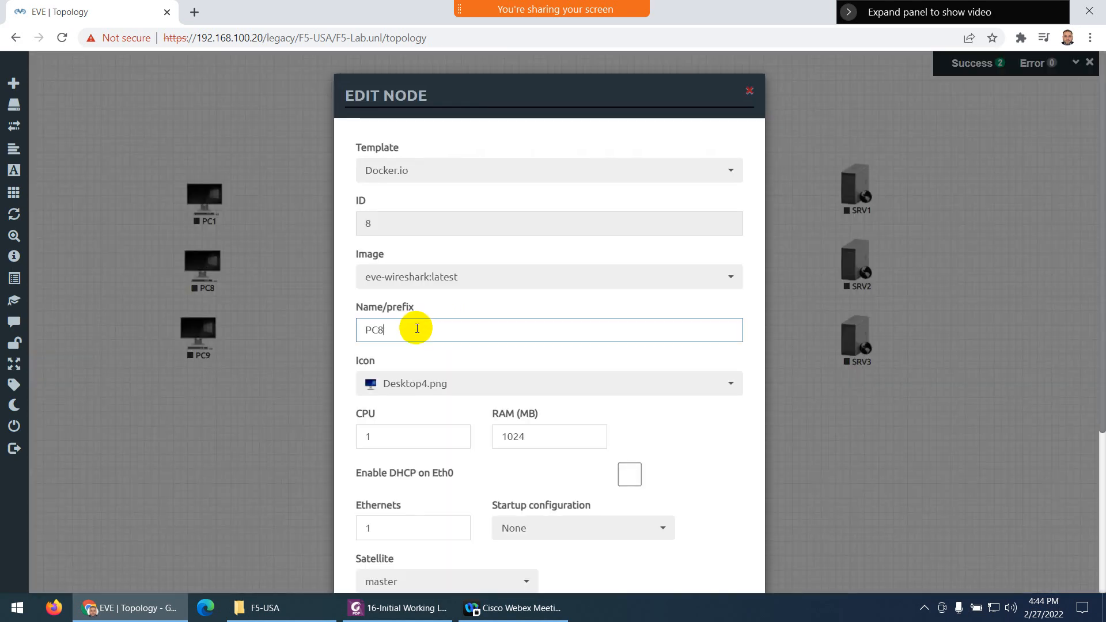
pyautogui.press('BackSpace')
pyautogui.write('2')
pyautogui.click(351, 323)
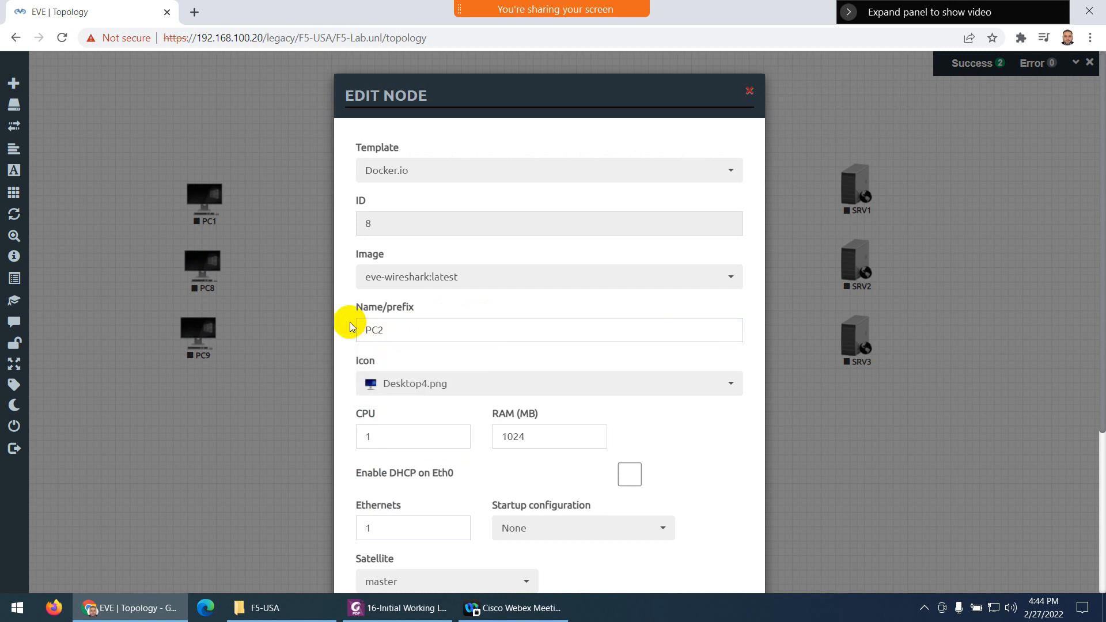
pyautogui.scroll(-4, 423, 498)
pyautogui.click(477, 548)
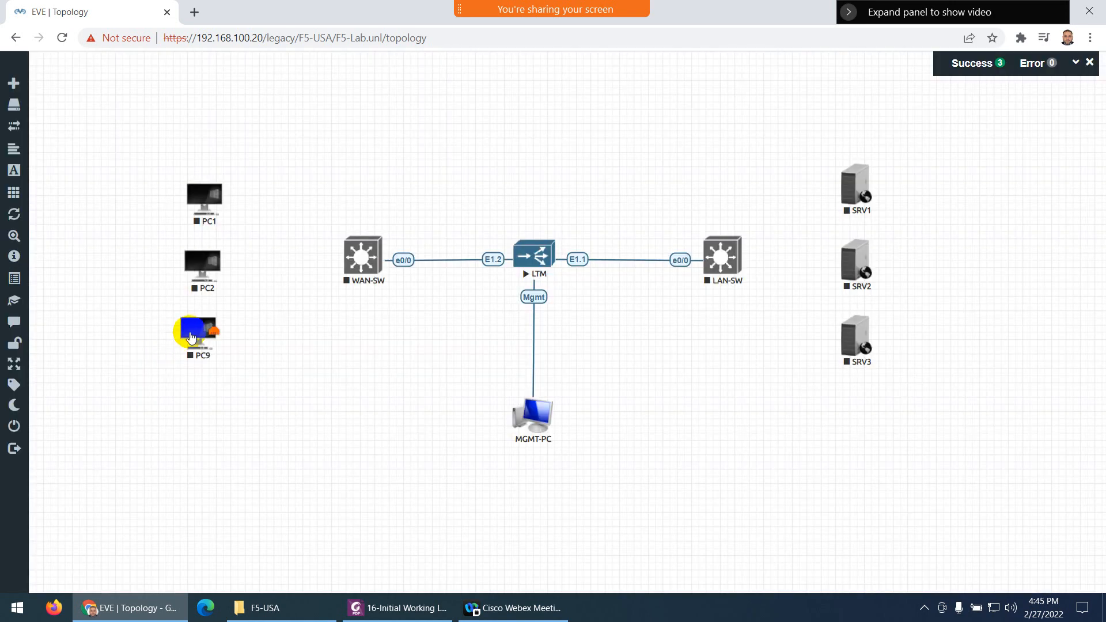
# Rename node PC9 to PC3 and save it
pyautogui.rightClick(201, 338)
pyautogui.click(245, 405)
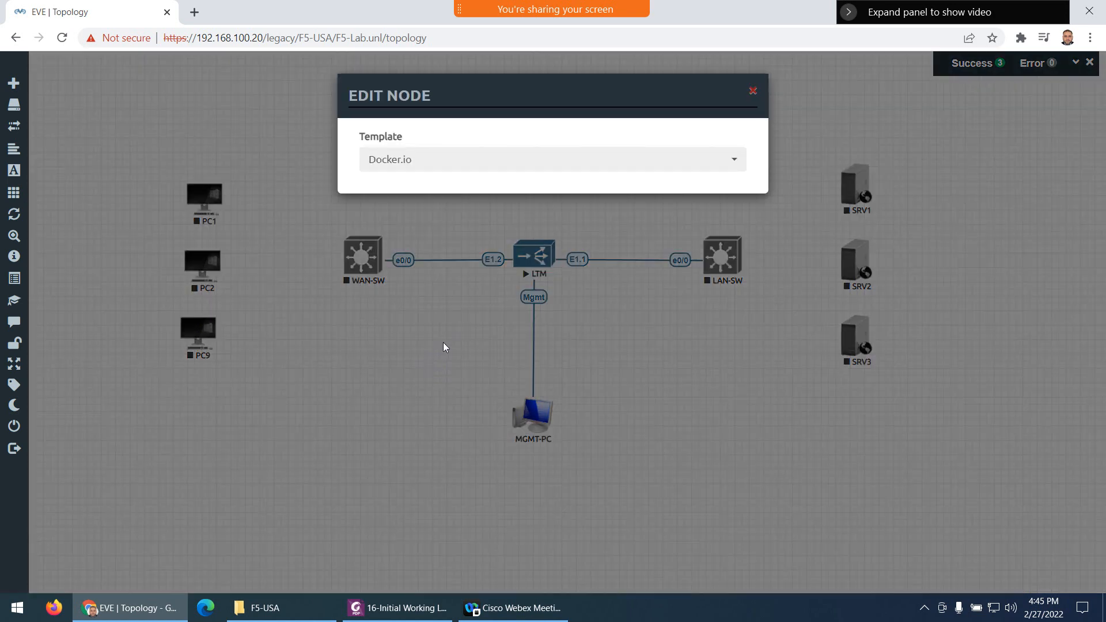
pyautogui.click(406, 334)
pyautogui.press('BackSpace')
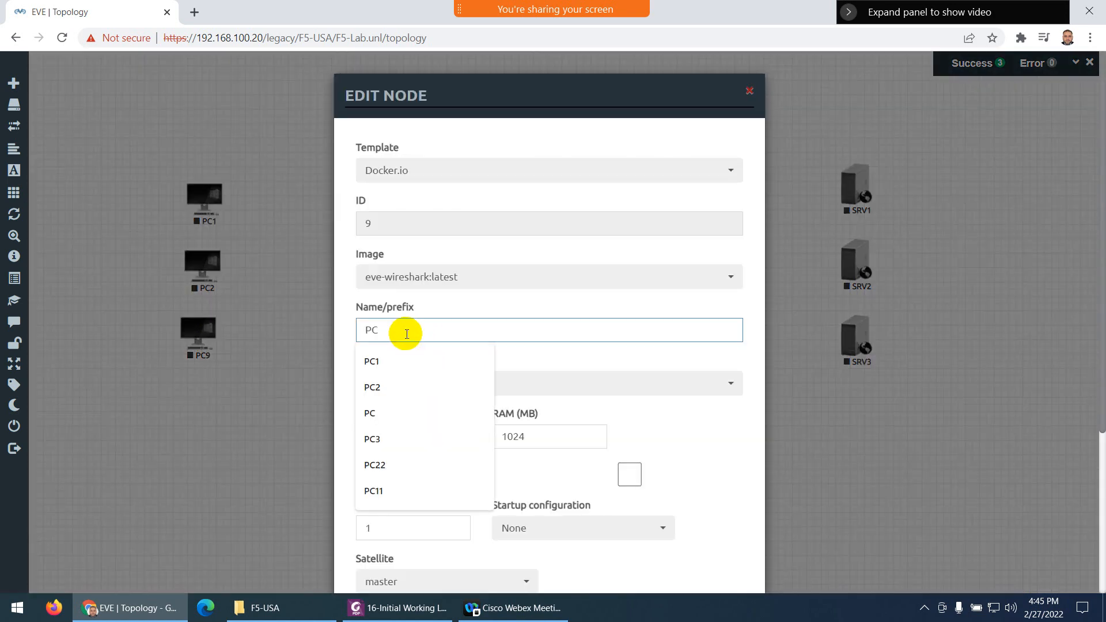
pyautogui.write('3')
pyautogui.click(398, 355)
pyautogui.scroll(-4, 433, 440)
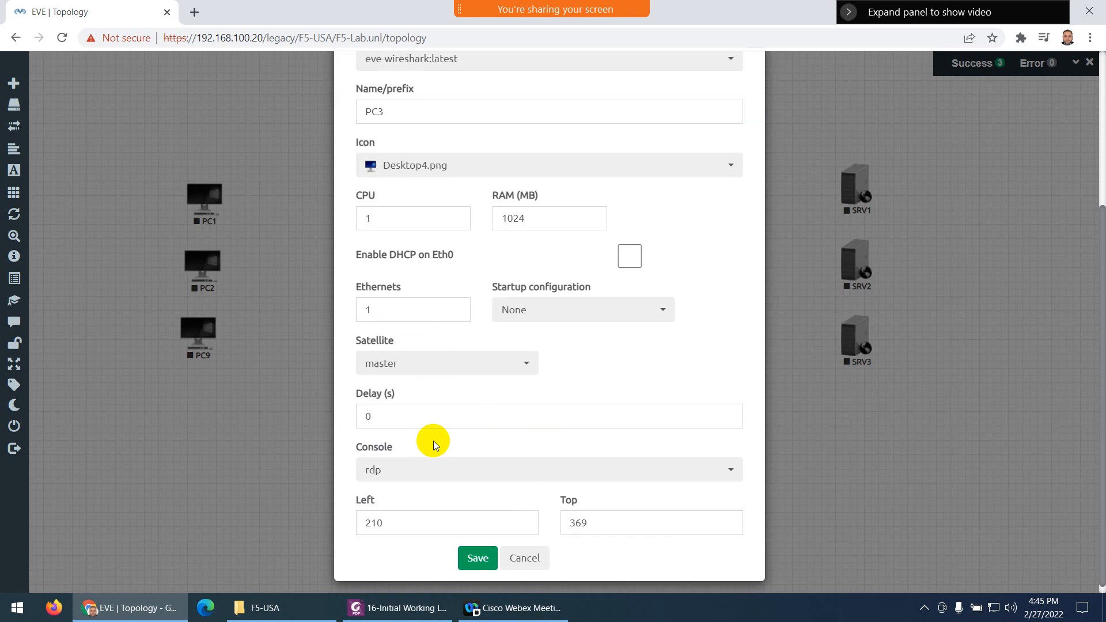
pyautogui.click(479, 552)
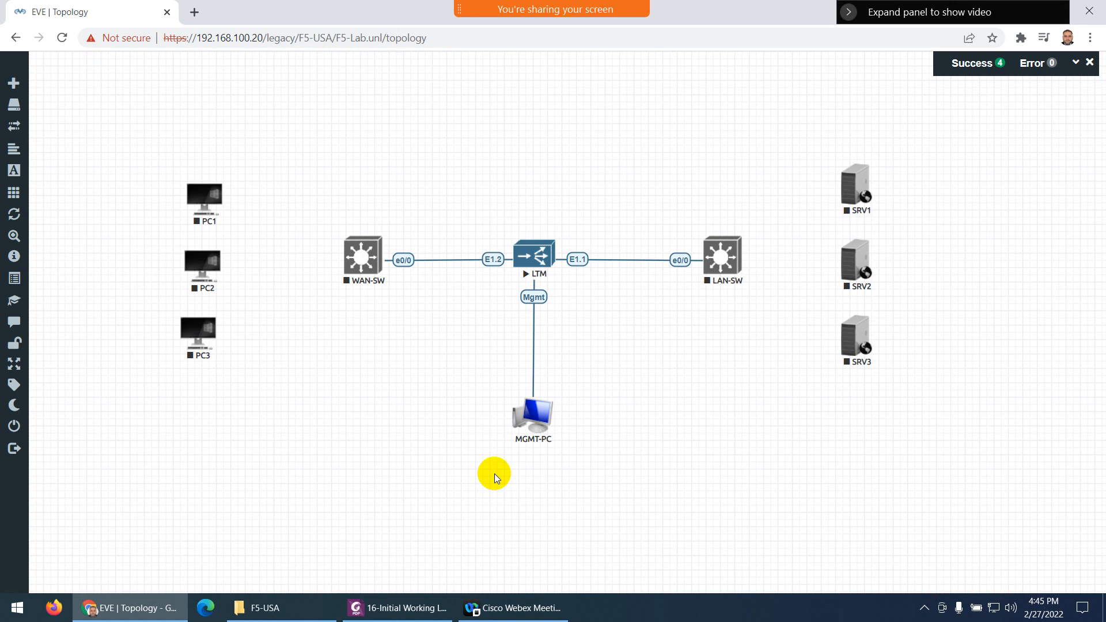
# Align PC3 under PC2, then cable LAN-SW e0/1–e0/3 to eth0 on SRV1, SRV2 and SRV3
pyautogui.moveTo(194, 341); pyautogui.dragTo(198, 341)
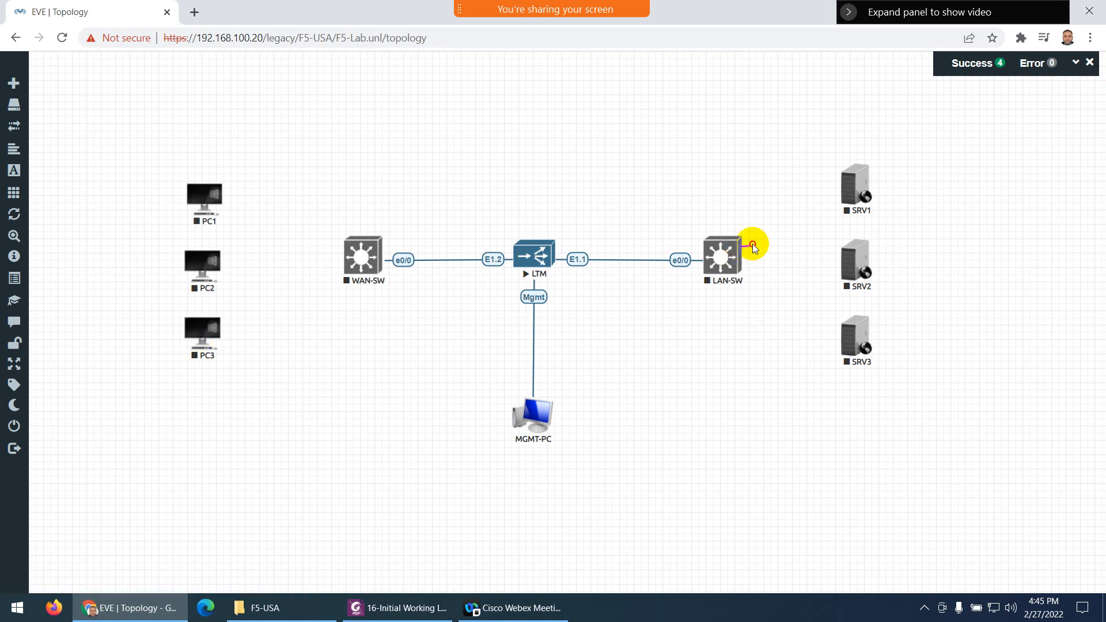
pyautogui.moveTo(754, 248); pyautogui.dragTo(856, 183)
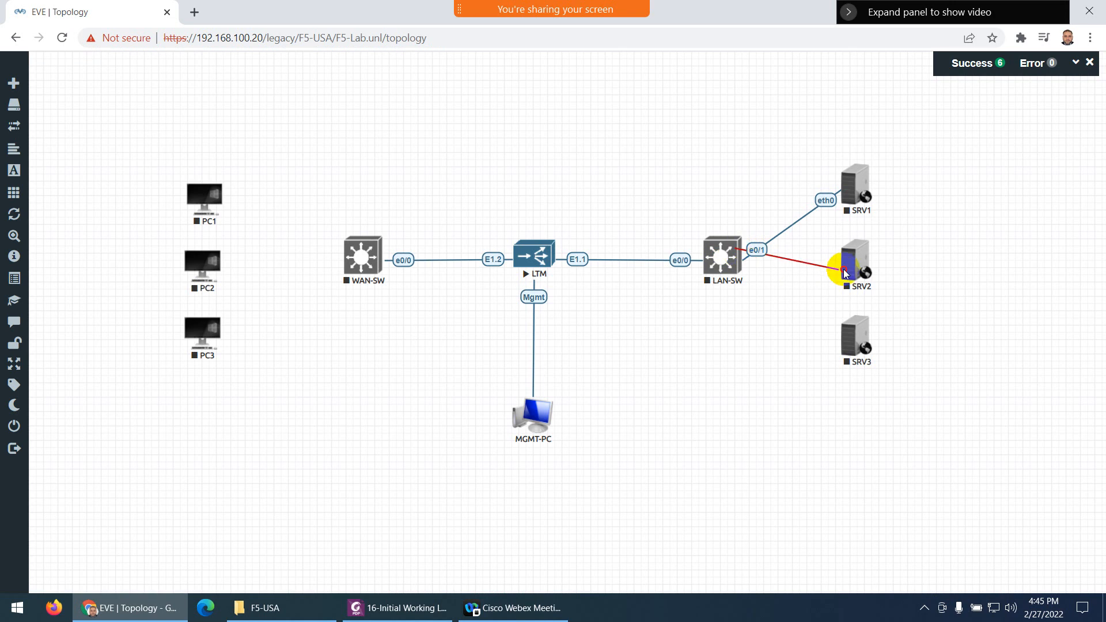
pyautogui.moveTo(844, 272); pyautogui.dragTo(841, 271)
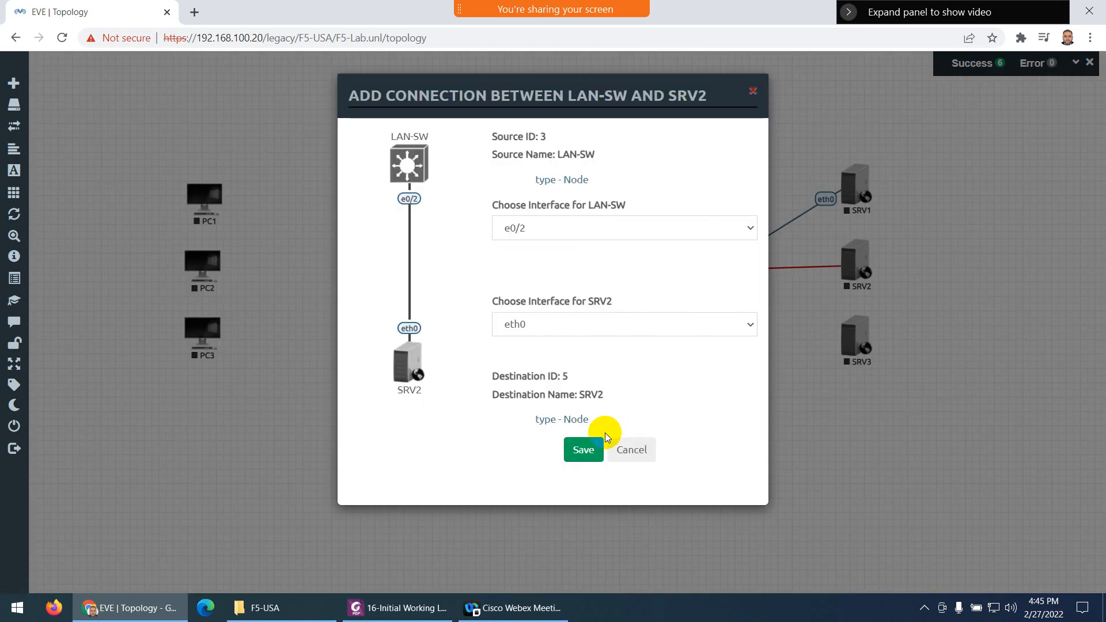
pyautogui.click(583, 449)
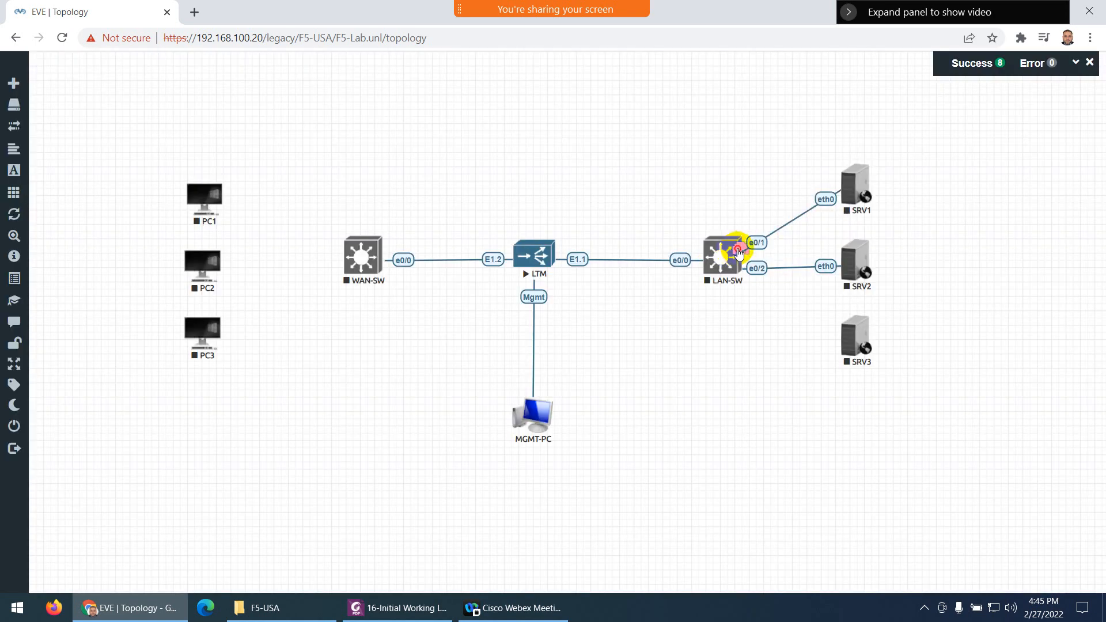
pyautogui.moveTo(738, 252); pyautogui.dragTo(855, 340)
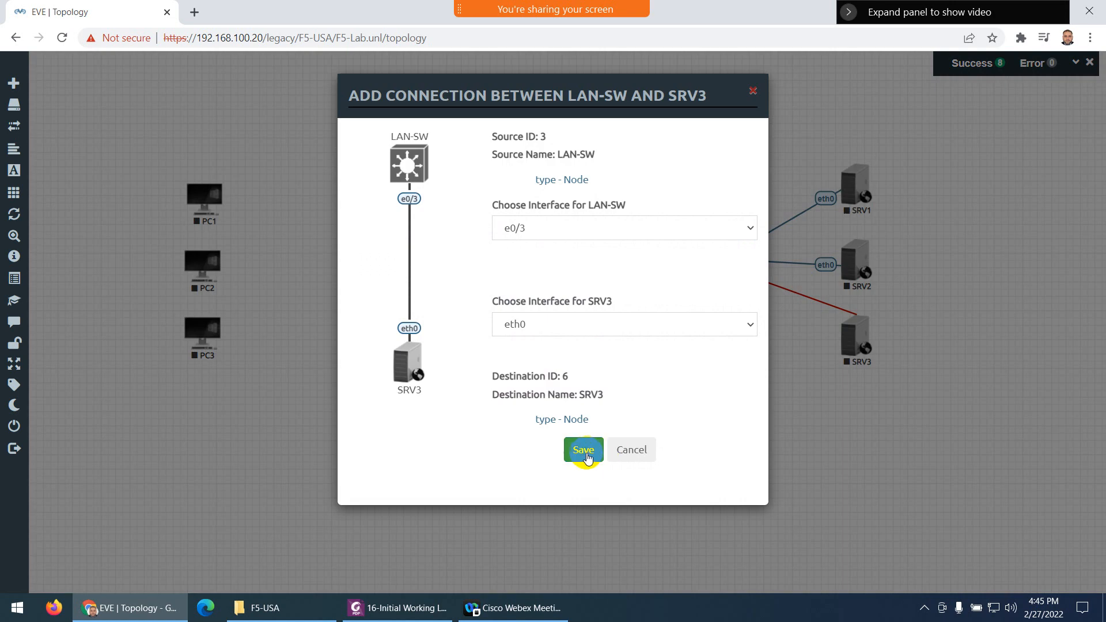
pyautogui.click(590, 446)
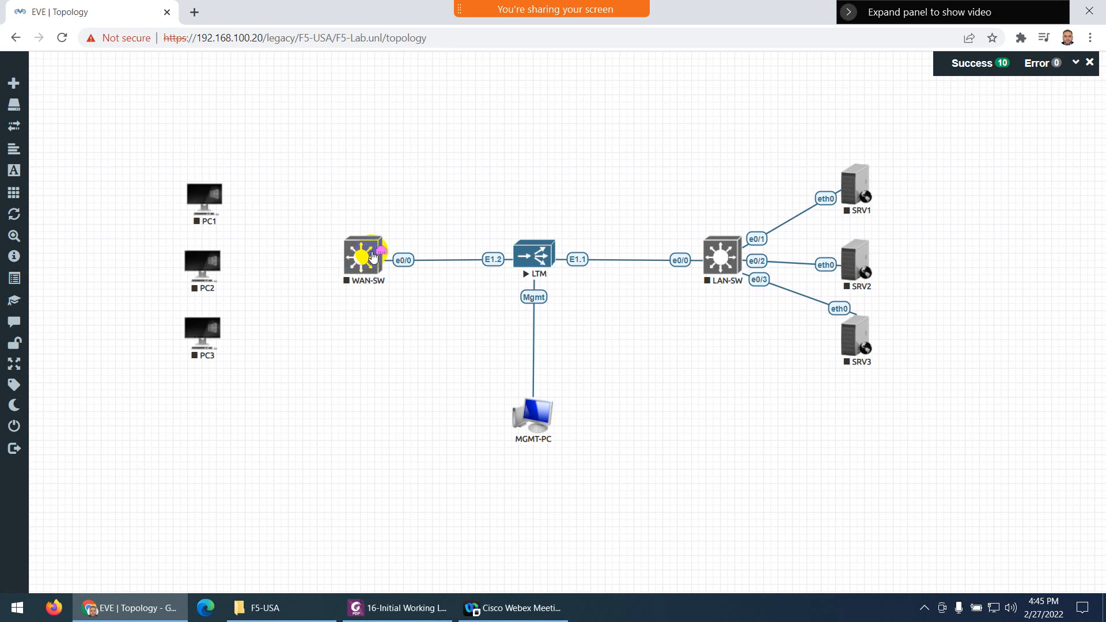
# Cable WAN-SW e0/1, e0/2 and e0/3 to eth0 on PC1, PC2 and PC3
pyautogui.moveTo(383, 249)
pyautogui.moveTo(383, 249); pyautogui.dragTo(204, 199)
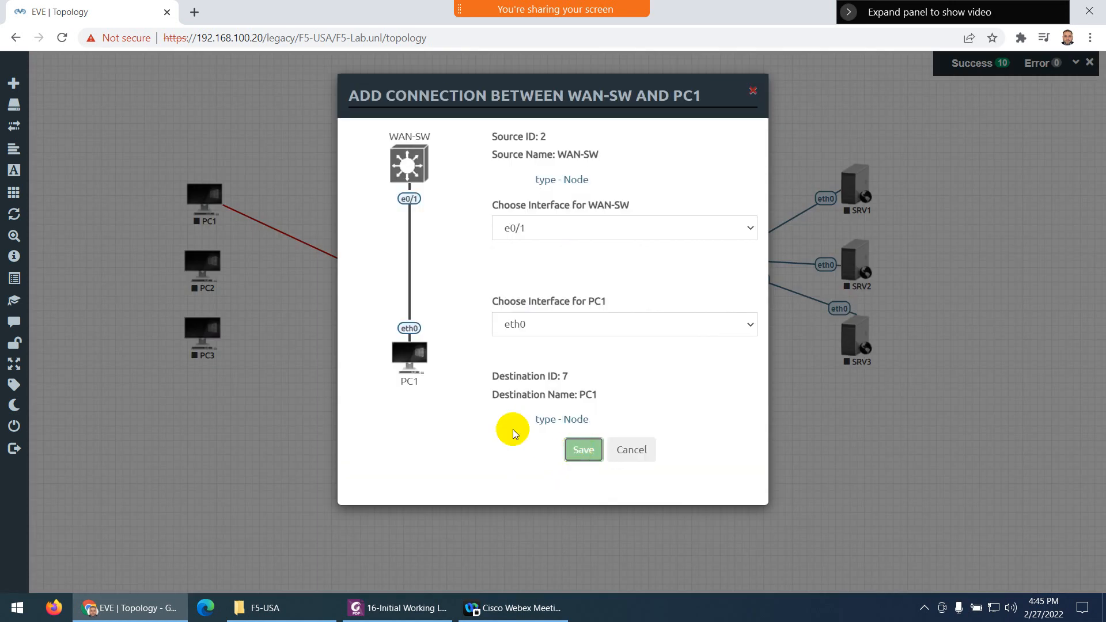
pyautogui.click(311, 305)
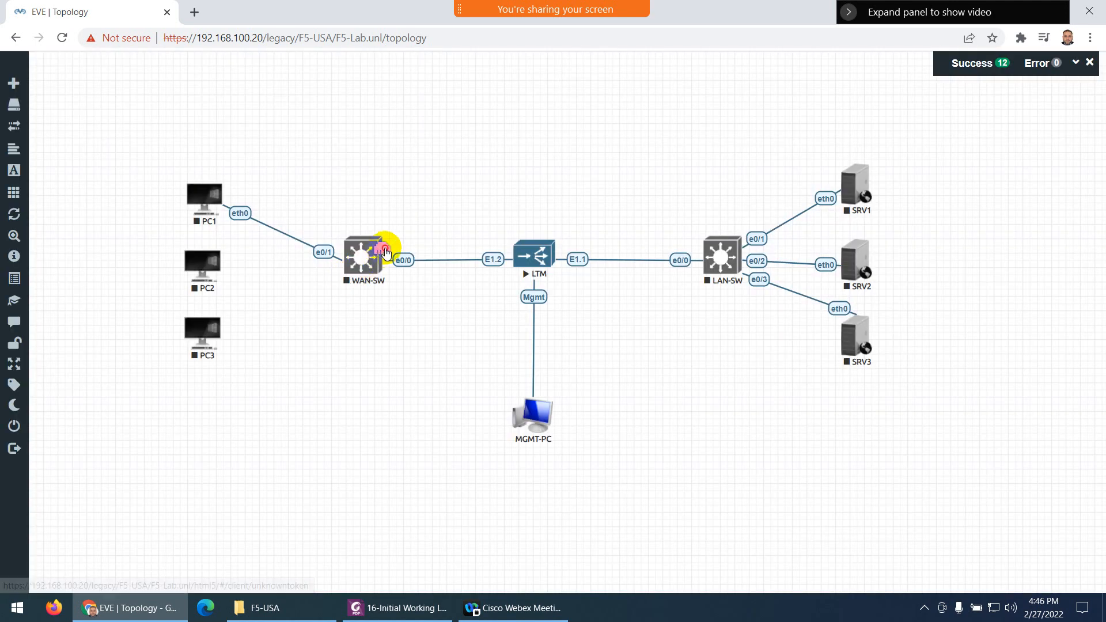
pyautogui.moveTo(382, 250); pyautogui.dragTo(223, 266)
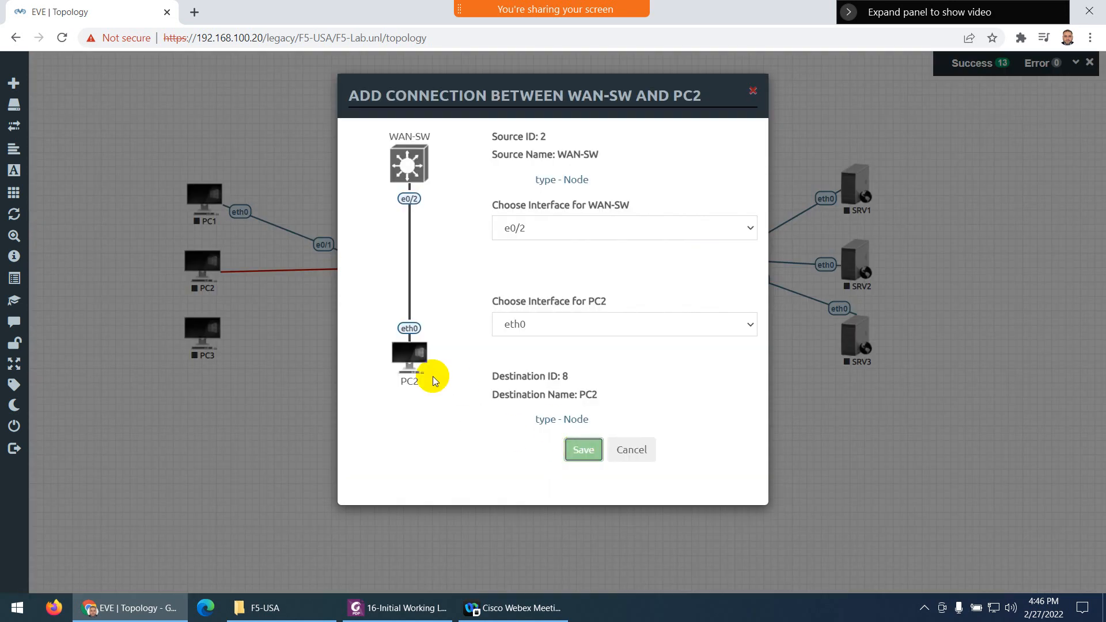
pyautogui.press('Return')
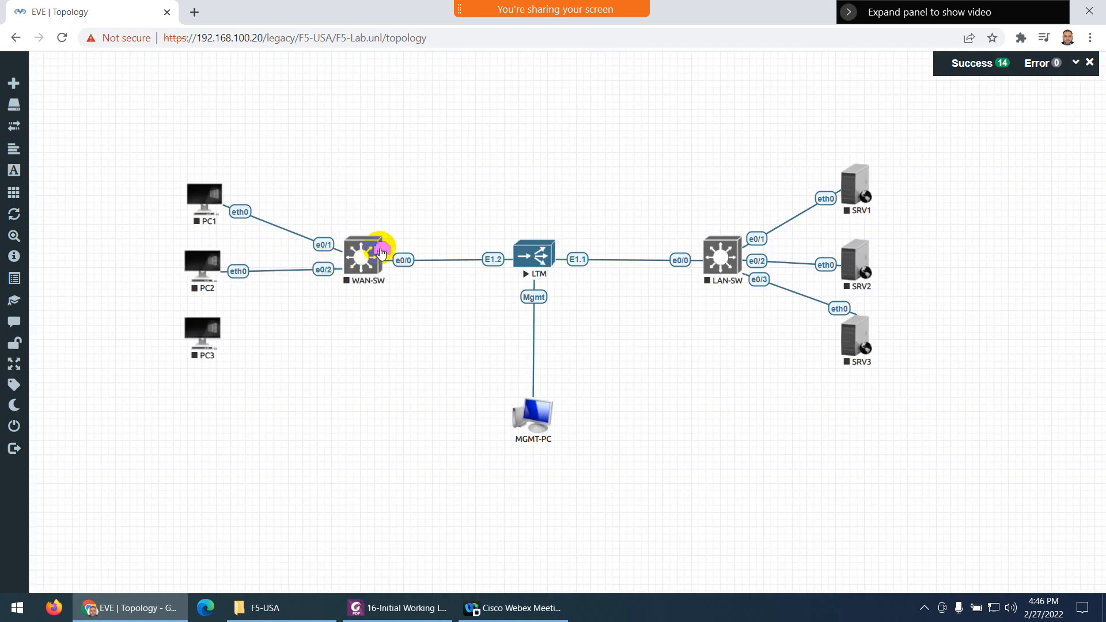
pyautogui.moveTo(380, 251); pyautogui.dragTo(200, 331)
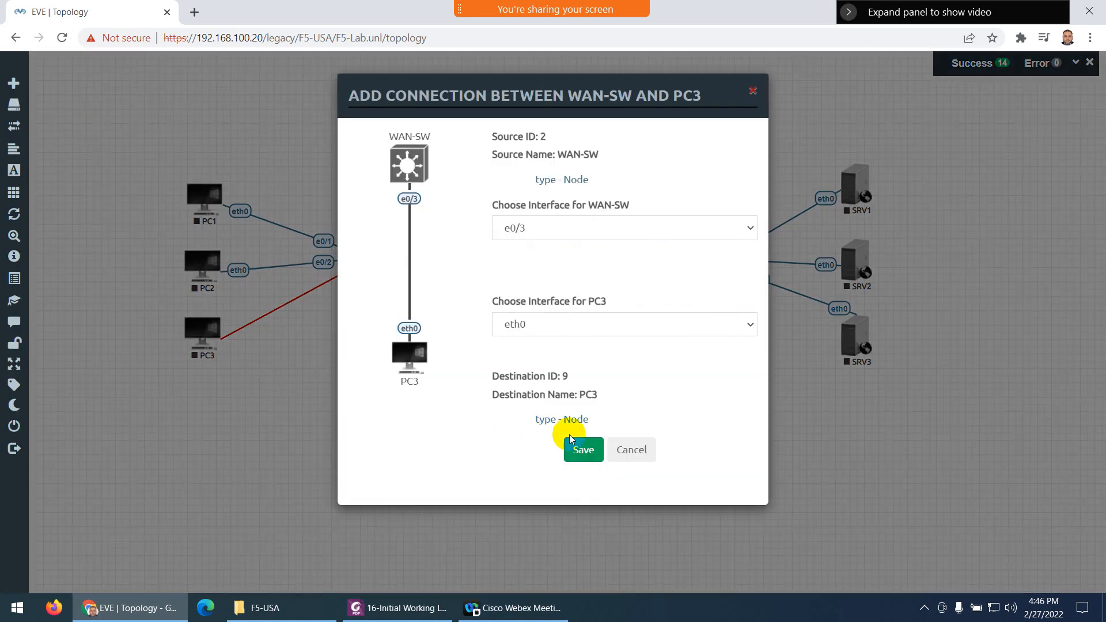
pyautogui.click(576, 444)
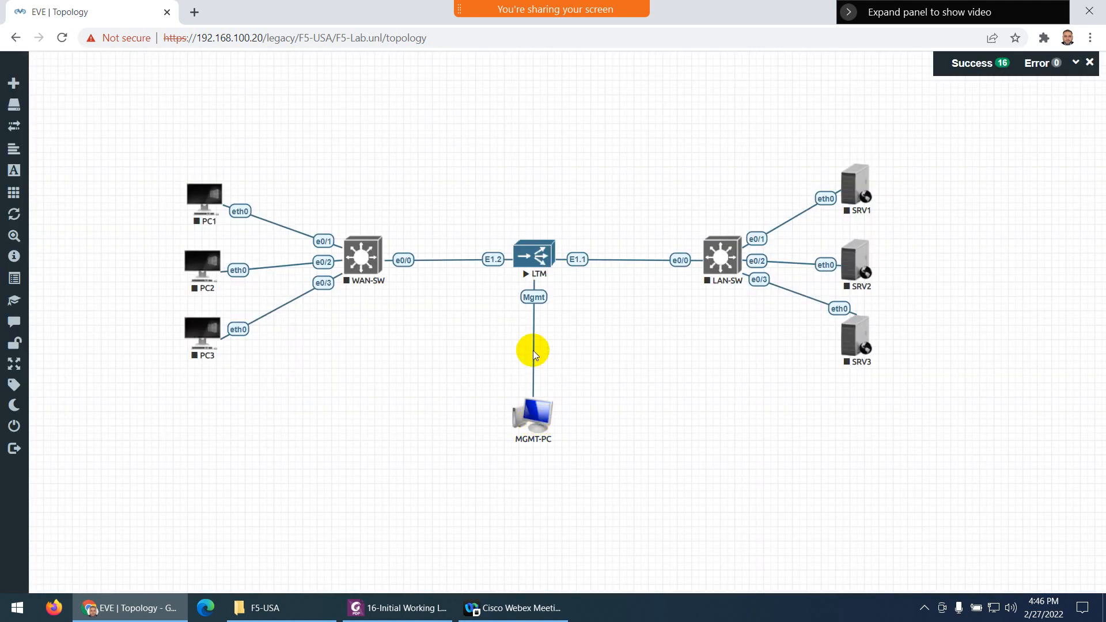
# Make the Mgmt link a Bezier curve and move MGMT-PC up and to the right
pyautogui.rightClick(534, 298)
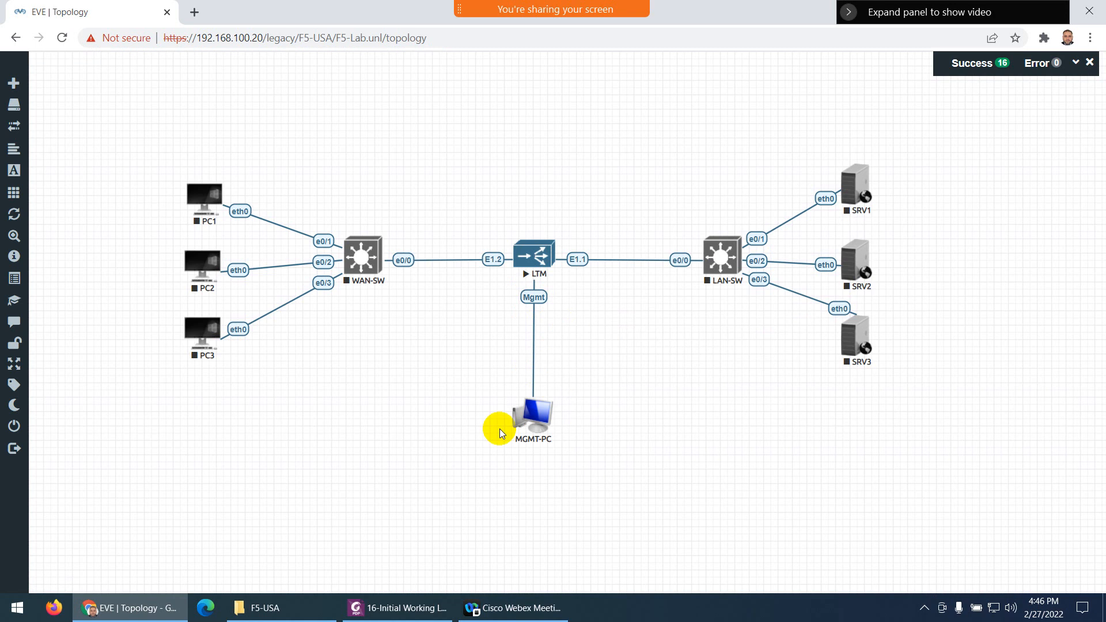
pyautogui.click(406, 557)
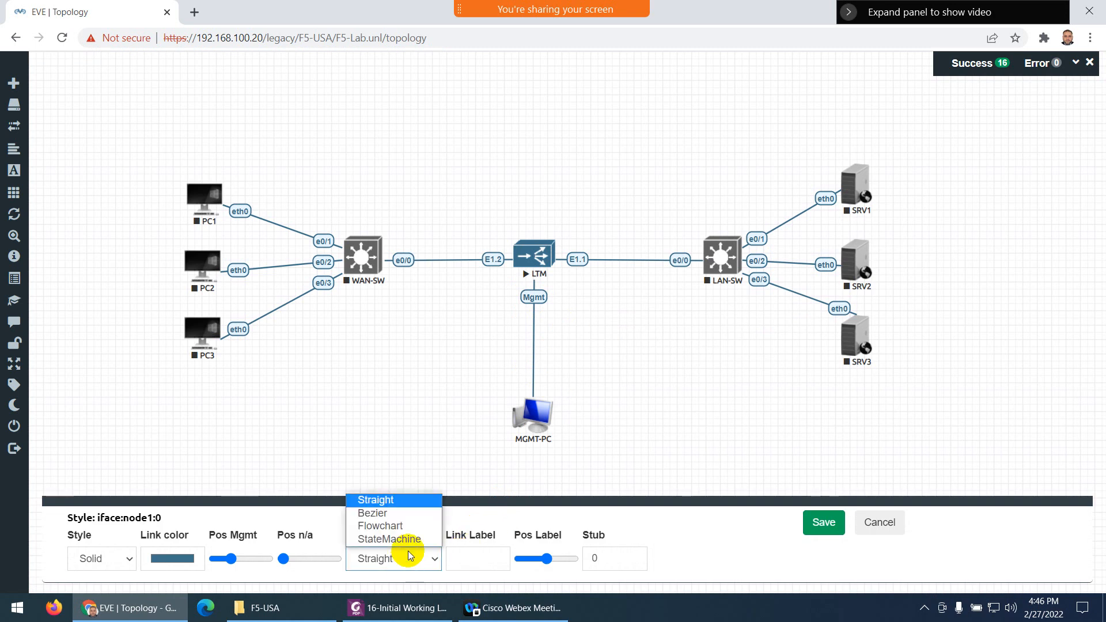
pyautogui.click(380, 513)
pyautogui.click(824, 522)
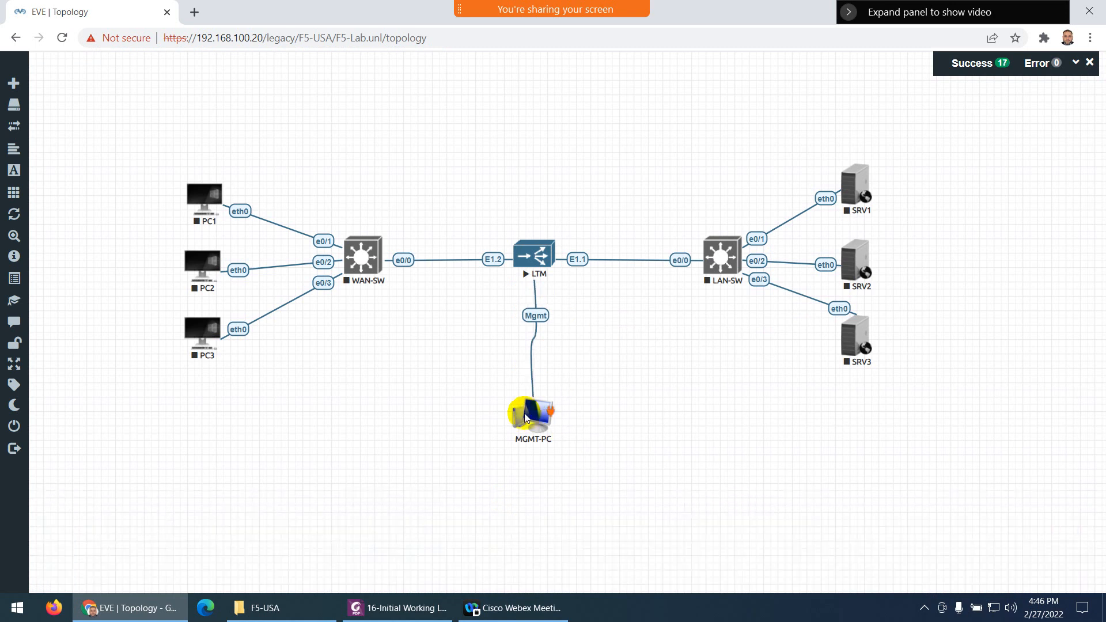
pyautogui.moveTo(525, 417); pyautogui.dragTo(581, 381)
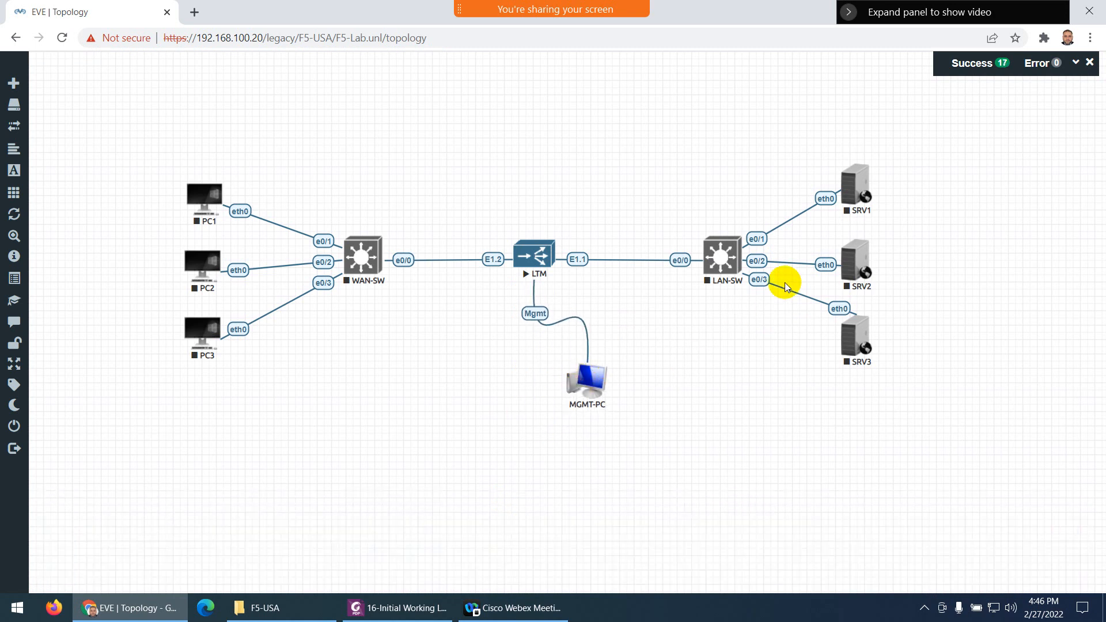
# Change the SRV1 link's style to Bezier
pyautogui.rightClick(827, 195)
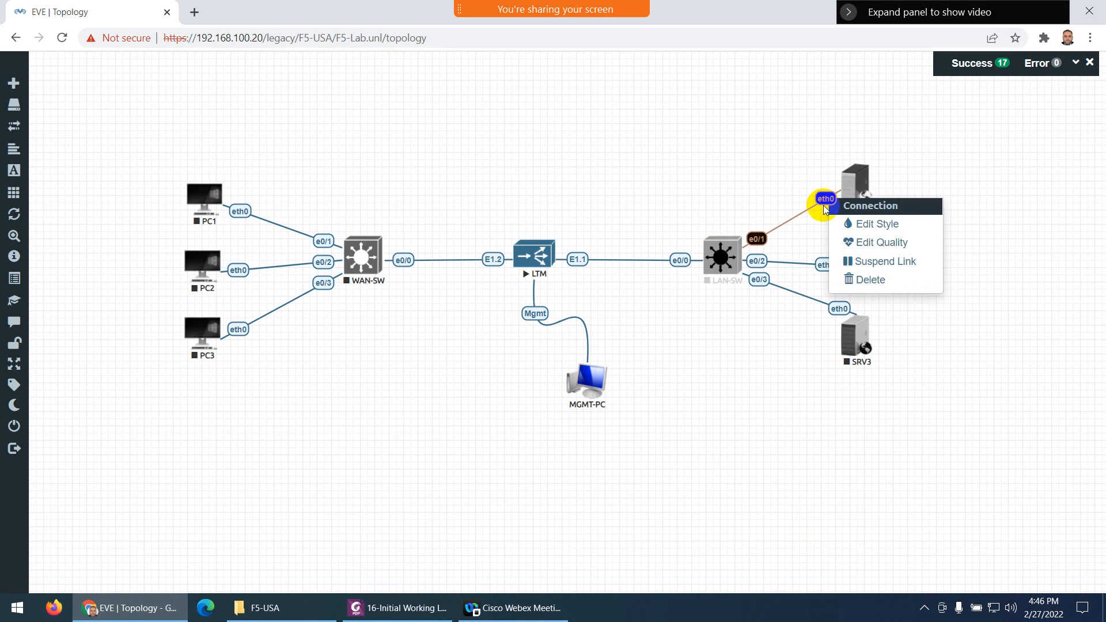
pyautogui.click(848, 224)
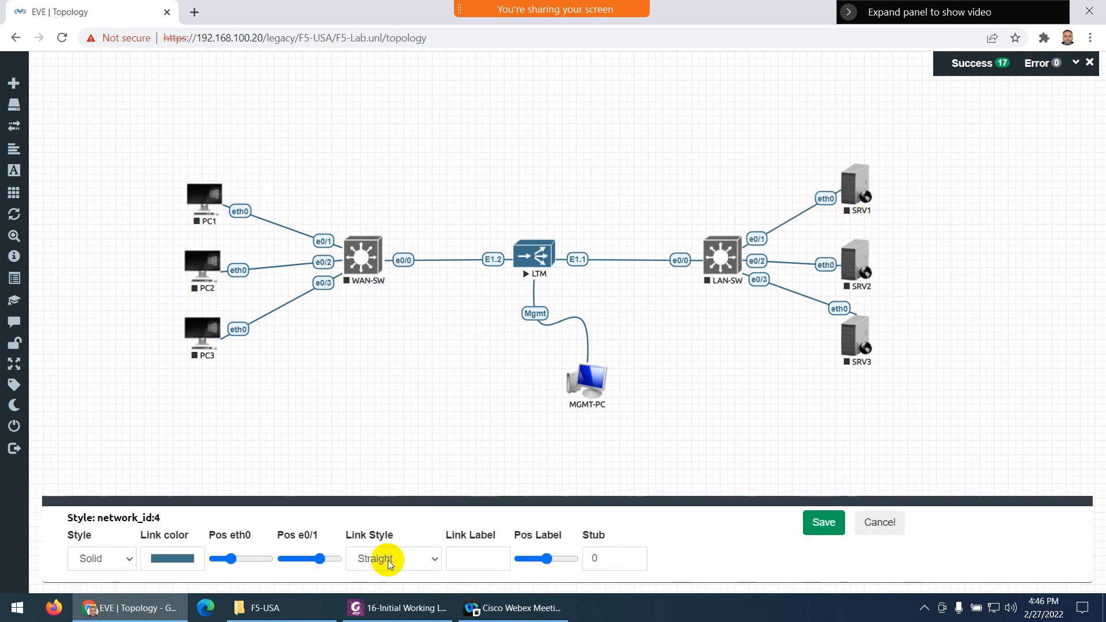
pyautogui.click(388, 560)
pyautogui.click(397, 513)
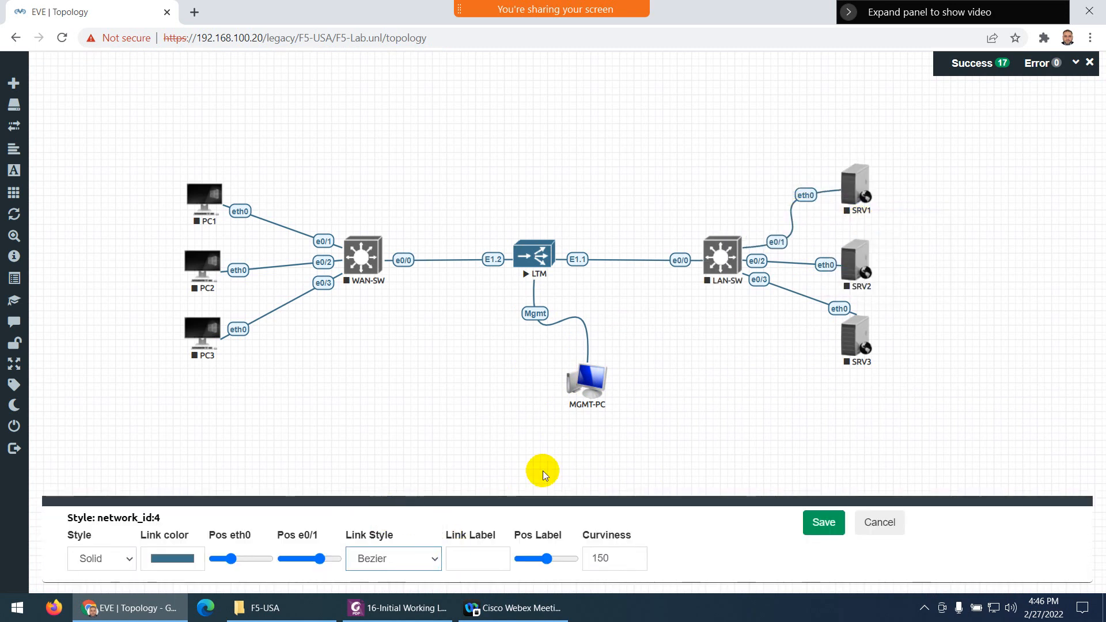
pyautogui.click(824, 521)
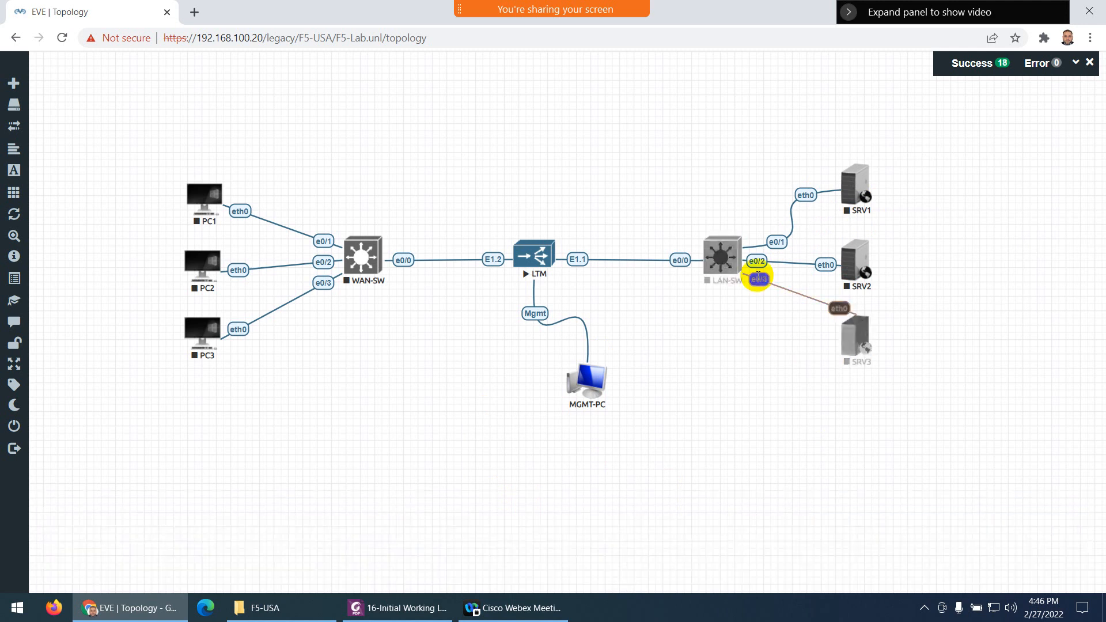
# Set the LAN-SW to SRV3 link to Bezier and reposition SRV3 and SRV2
pyautogui.rightClick(759, 282)
pyautogui.click(812, 308)
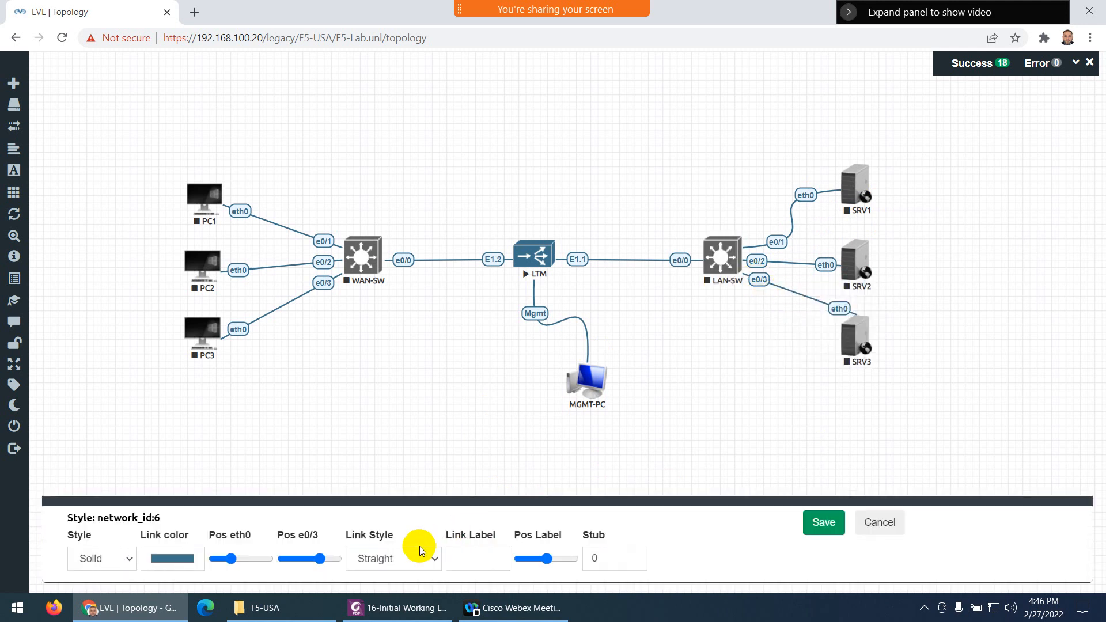
pyautogui.click(395, 557)
pyautogui.click(379, 512)
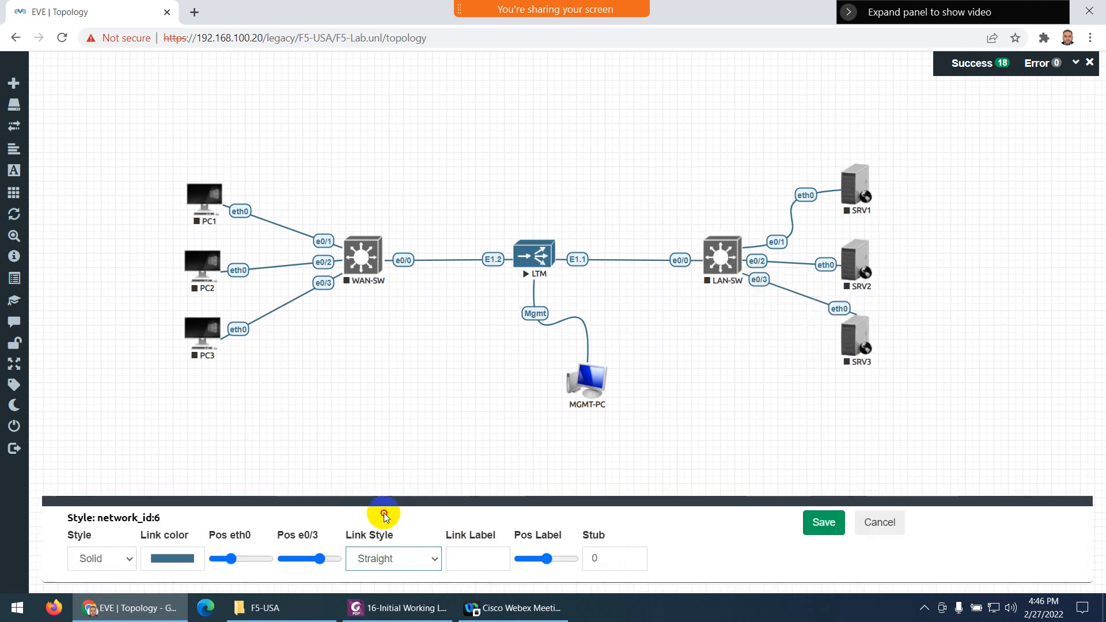
pyautogui.click(395, 557)
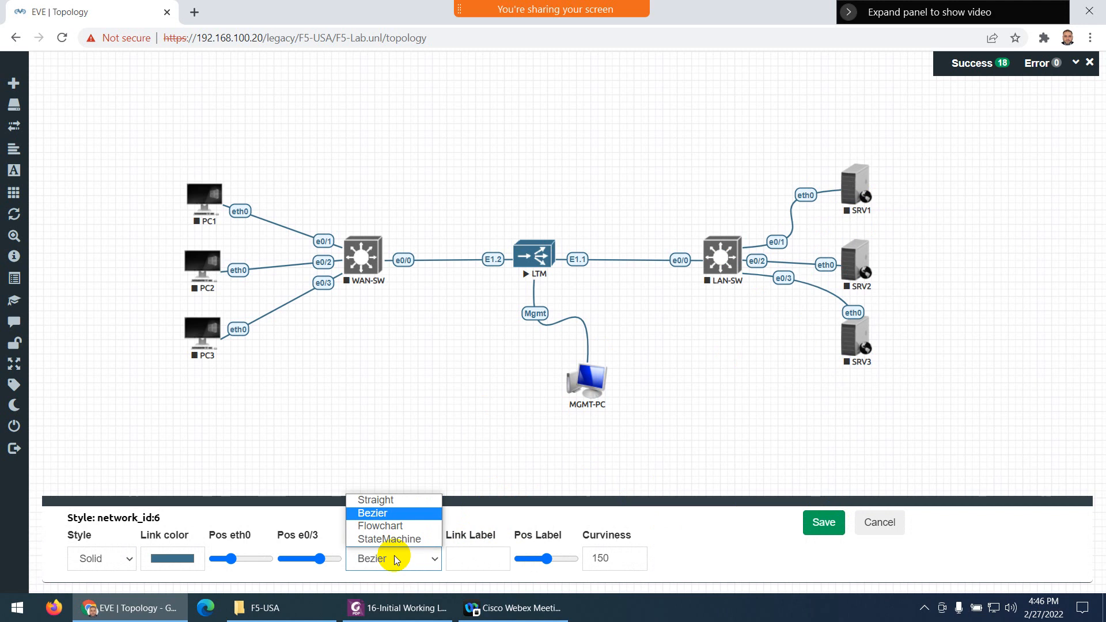
pyautogui.click(375, 512)
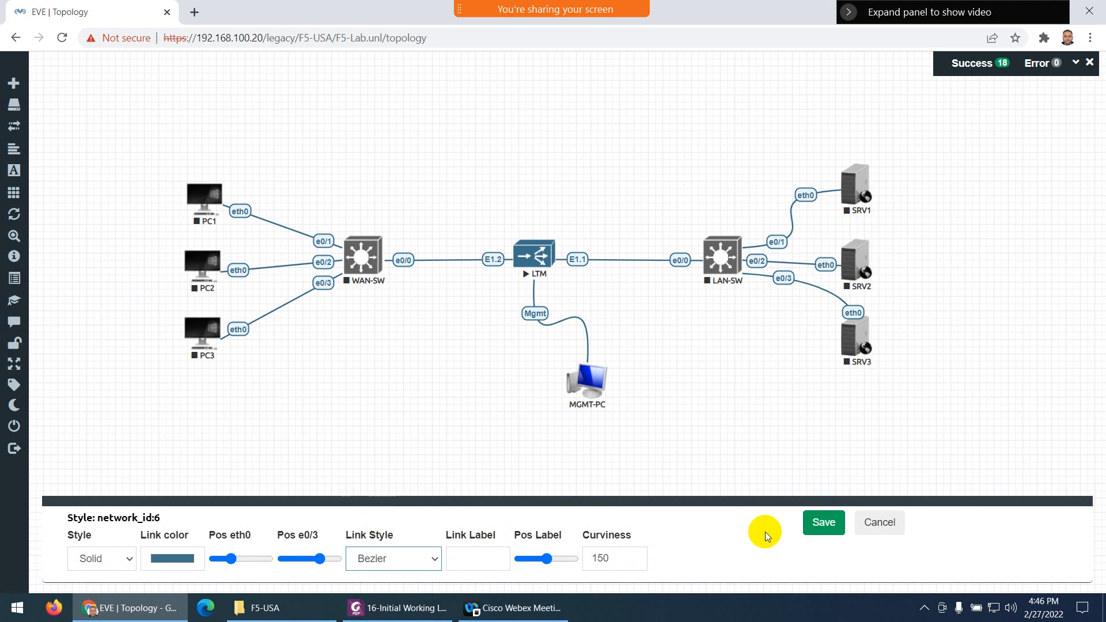
pyautogui.click(823, 522)
pyautogui.moveTo(862, 319)
pyautogui.mouseDown()
pyautogui.moveTo(852, 392)
pyautogui.moveTo(856, 324)
pyautogui.mouseUp()
pyautogui.moveTo(855, 259); pyautogui.dragTo(851, 251)
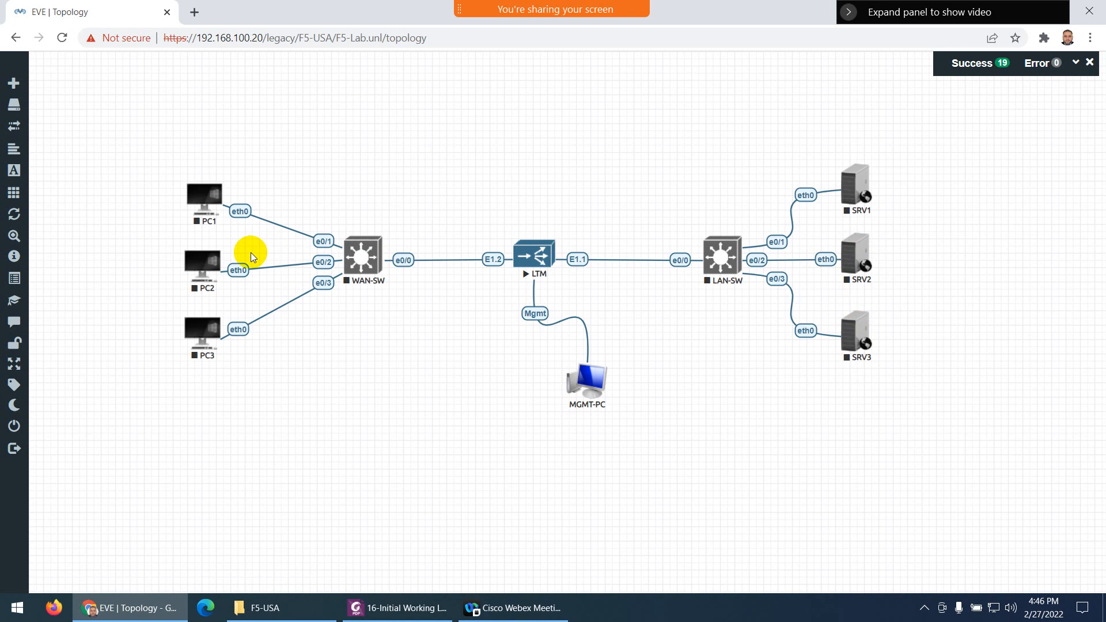
# Start the LAN-SW and WAN-SW switches, then show the 16-Initial Working Lab PDF diagram
pyautogui.rightClick(723, 260)
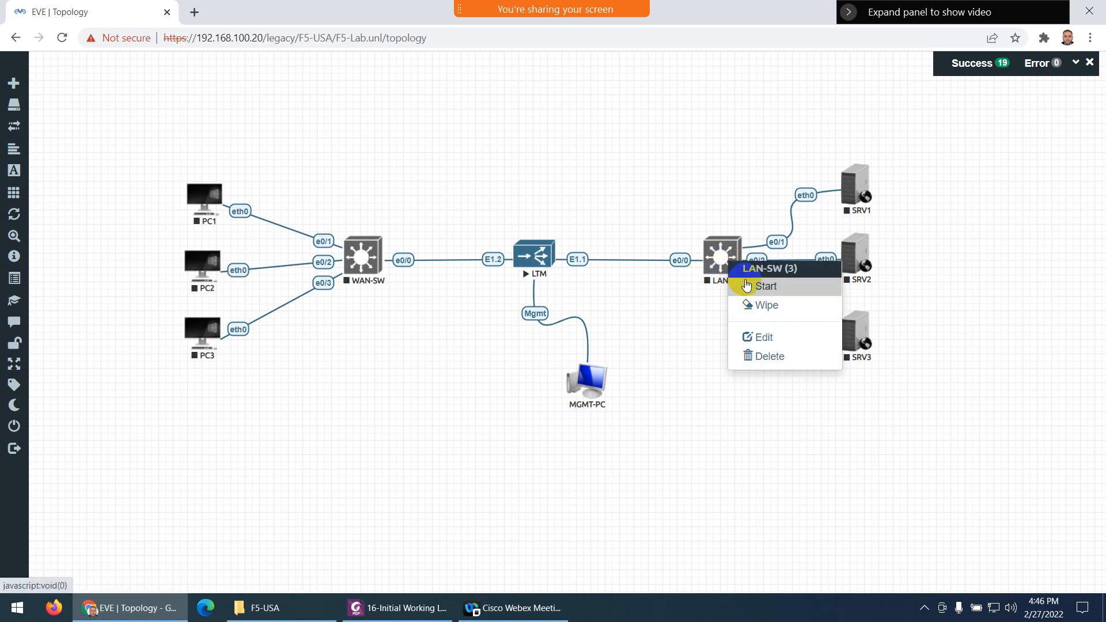
pyautogui.click(748, 286)
pyautogui.rightClick(364, 255)
pyautogui.click(383, 279)
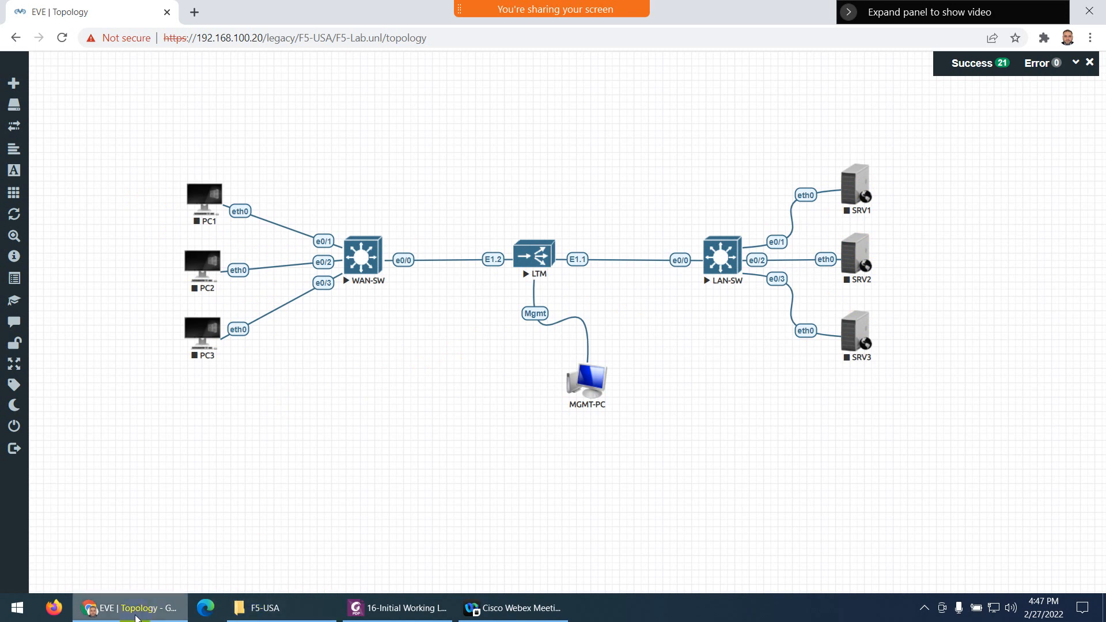
pyautogui.click(346, 611)
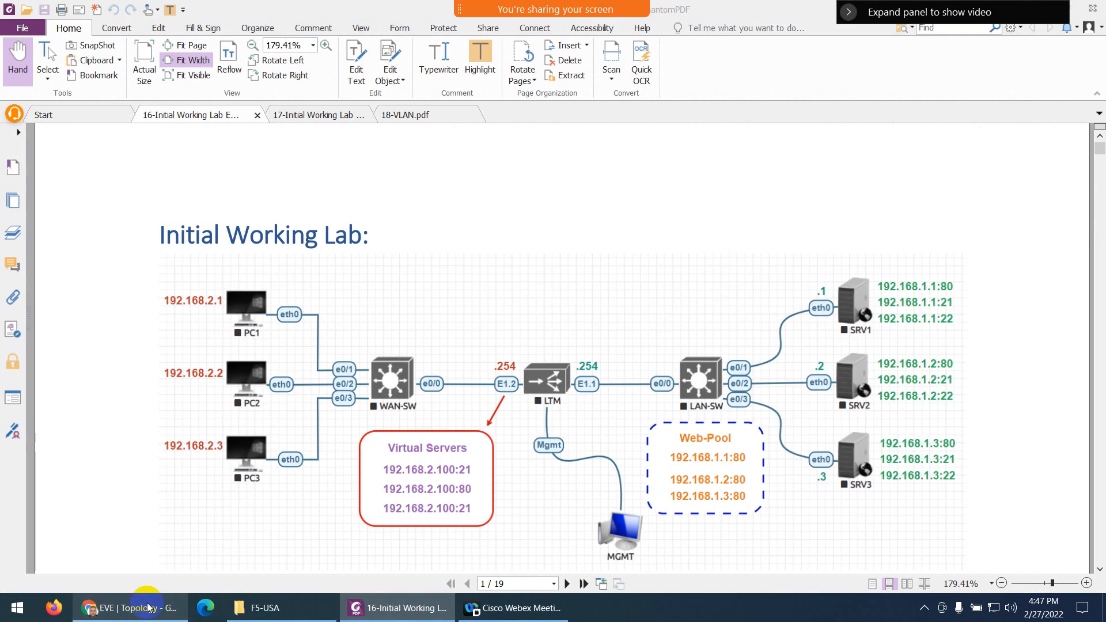
# Bring up Docker-IP.txt in Notepad beside the topology and select its five script lines
pyautogui.click(341, 615)
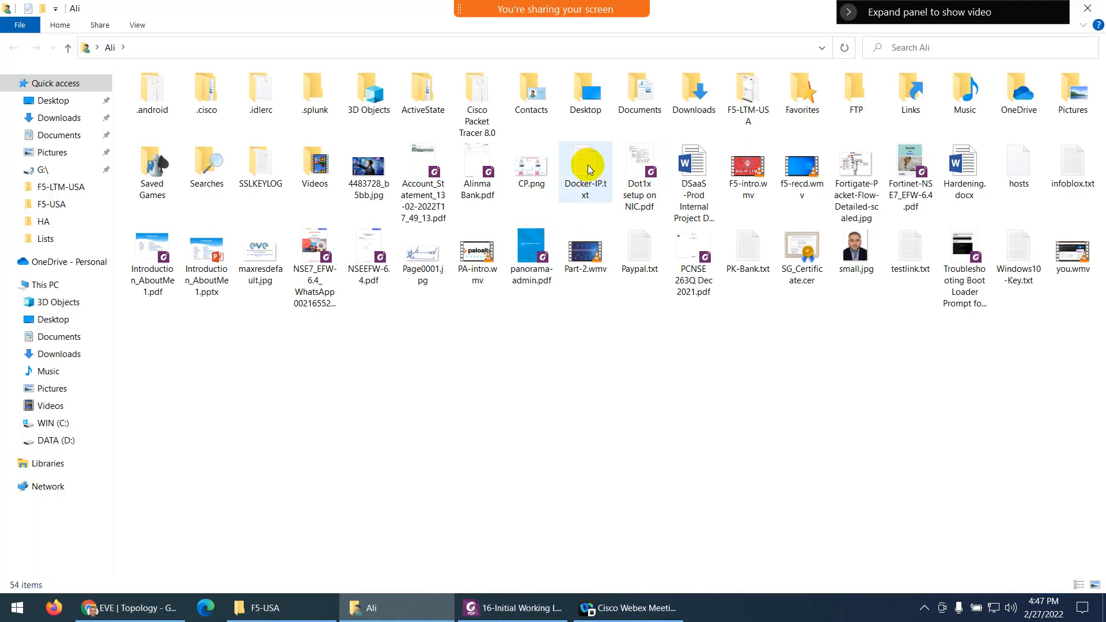
pyautogui.click(585, 173)
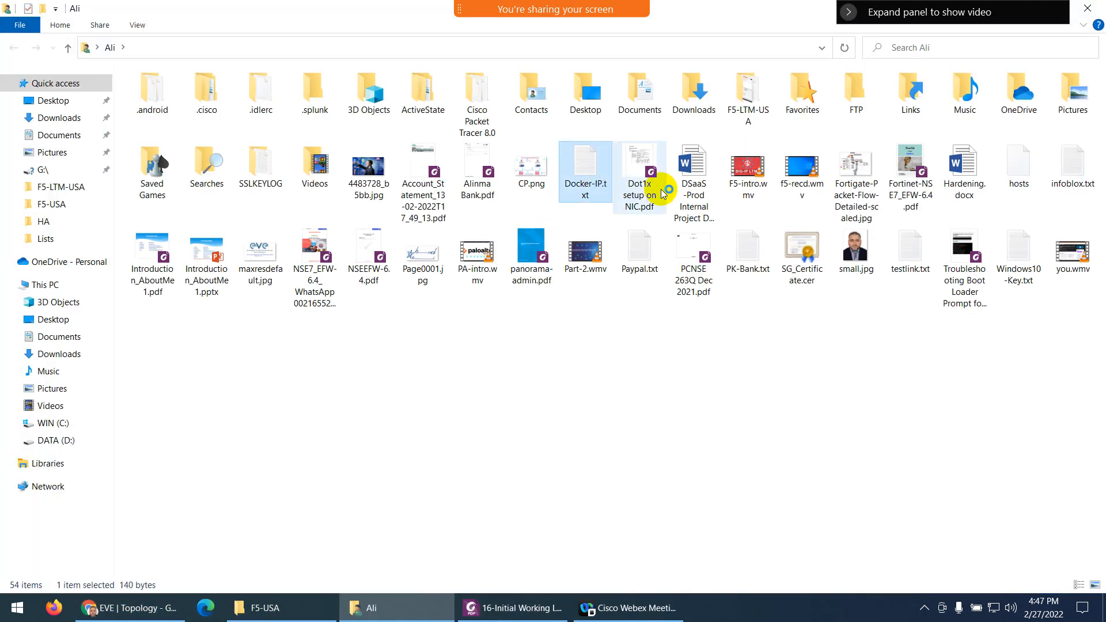
pyautogui.click(130, 607)
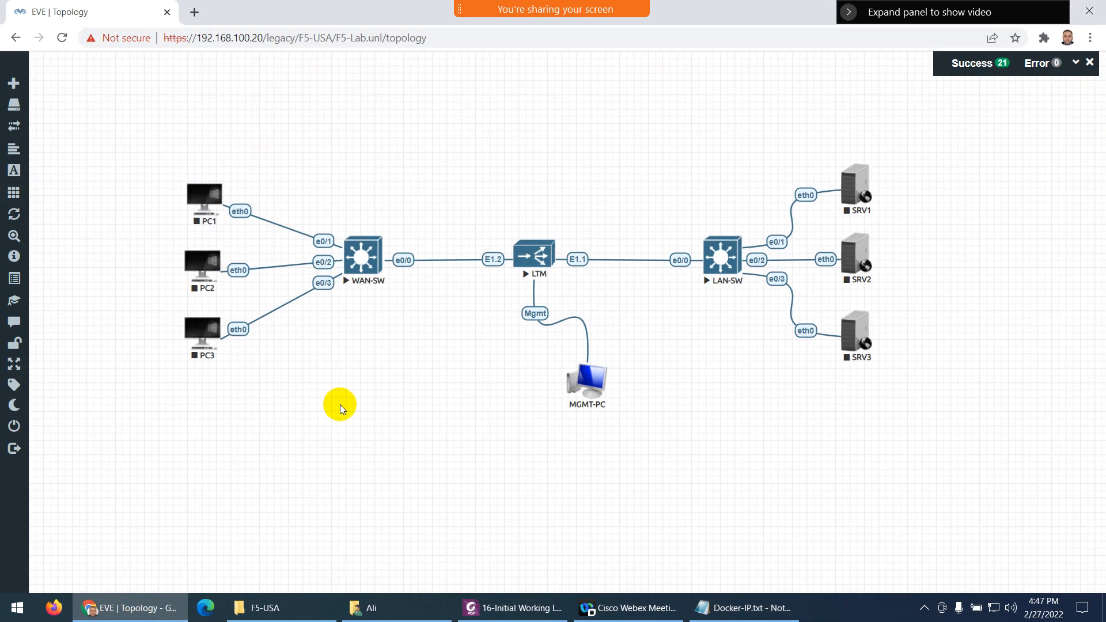
pyautogui.click(743, 607)
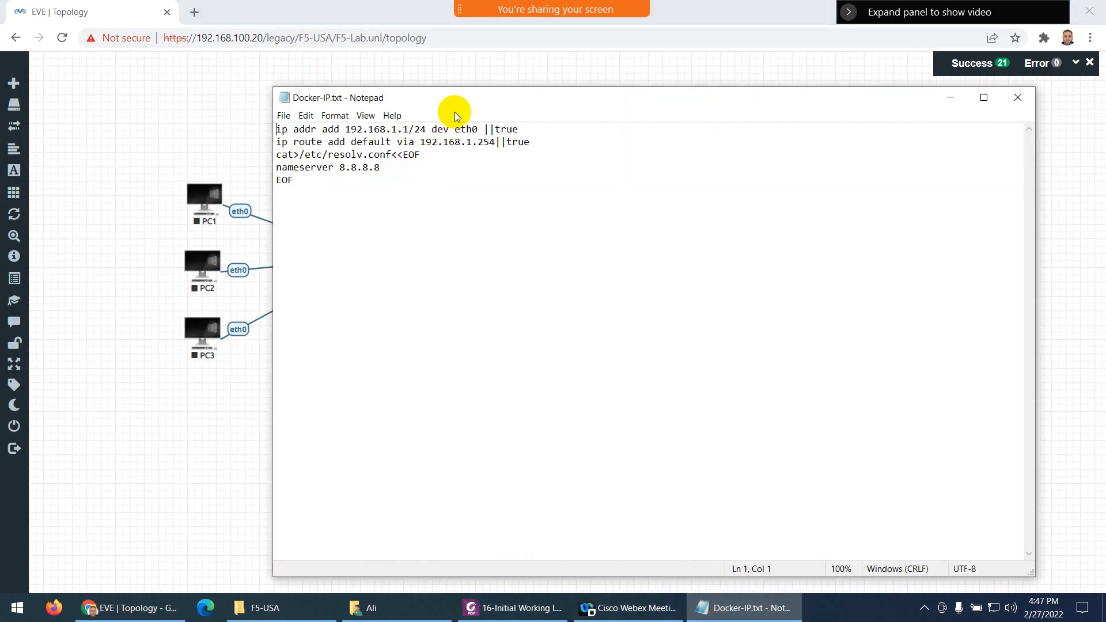
pyautogui.moveTo(454, 111); pyautogui.dragTo(497, 350)
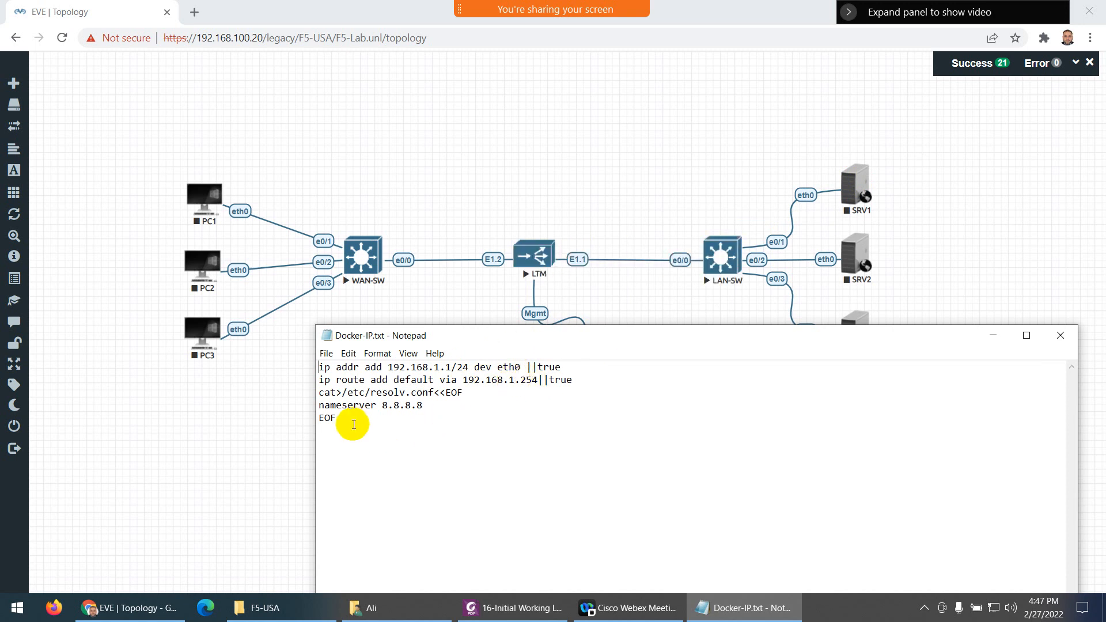
pyautogui.moveTo(350, 420); pyautogui.dragTo(304, 373)
pyautogui.hotkey('ctrl', 'c')
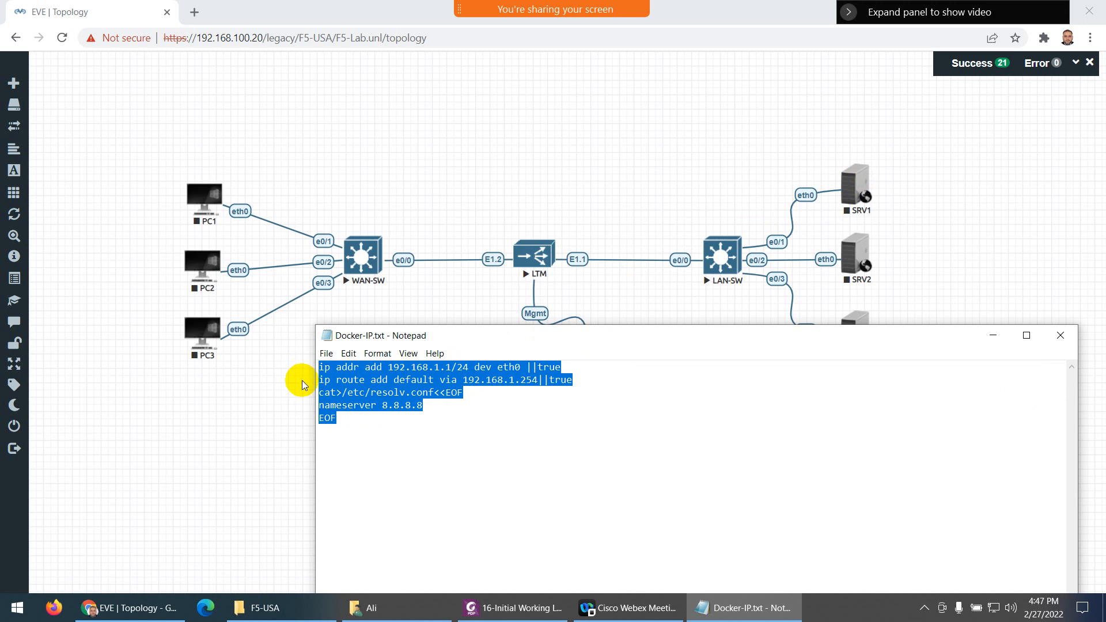
# Open Startup-configs and give SRV1 the pasted 192.168.1.1 script, saved and enabled
pyautogui.moveTo(14, 147)
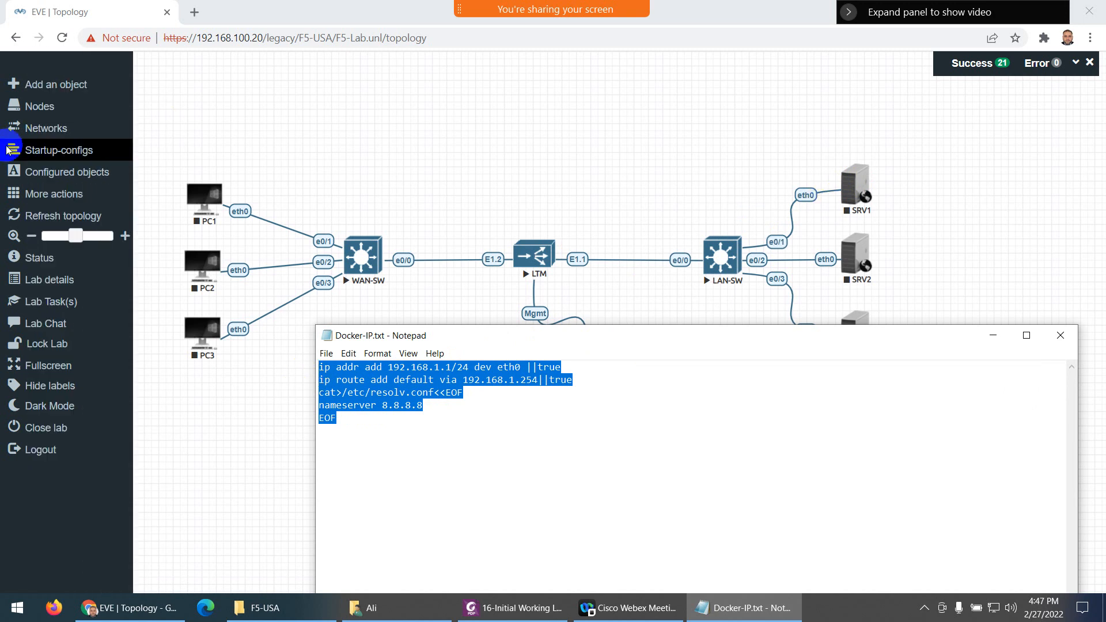
pyautogui.click(37, 167)
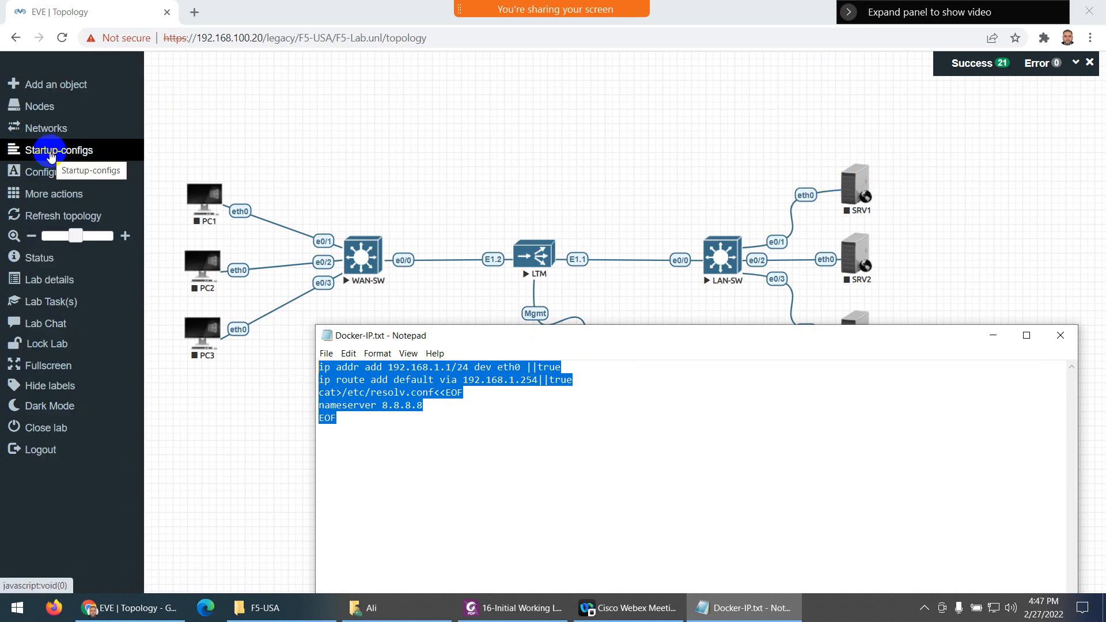
pyautogui.click(51, 156)
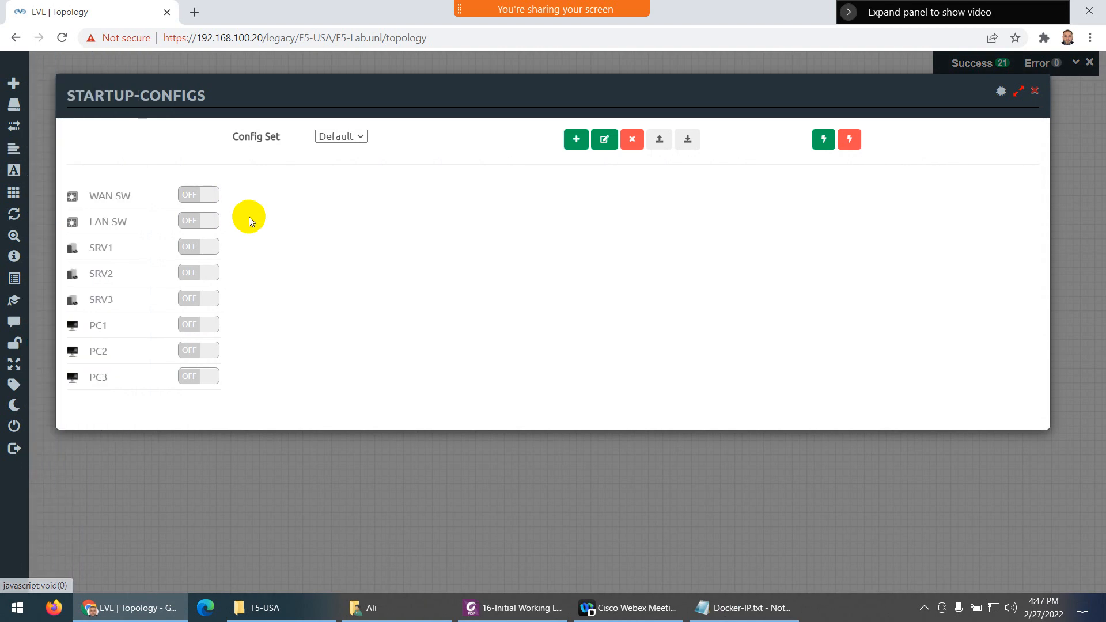
pyautogui.click(99, 246)
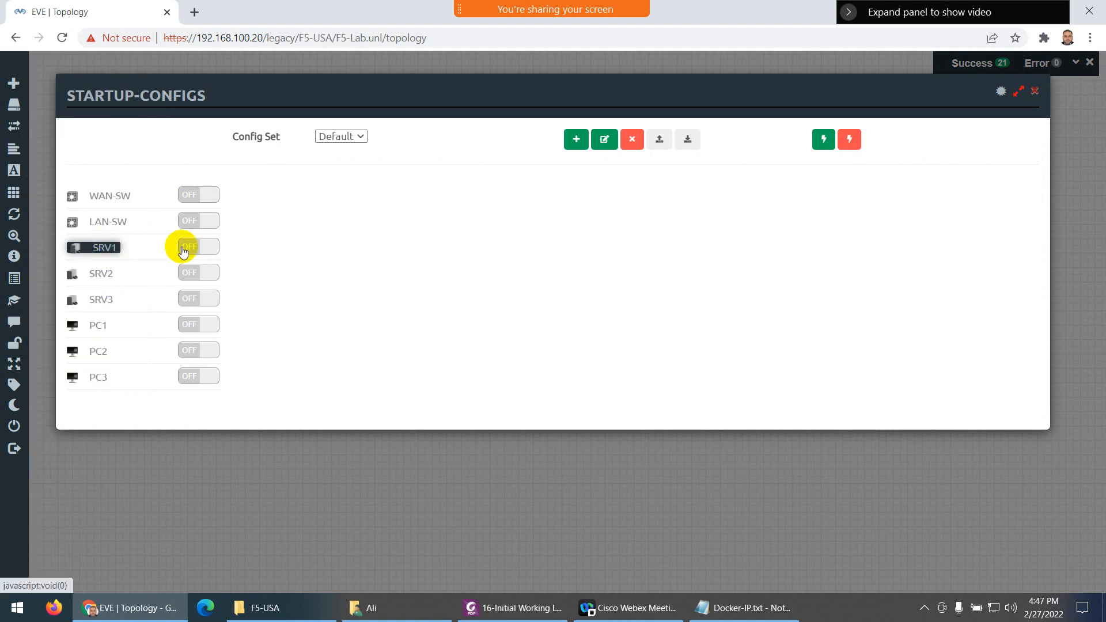
pyautogui.click(298, 260)
pyautogui.hotkey('ctrl', 'v')
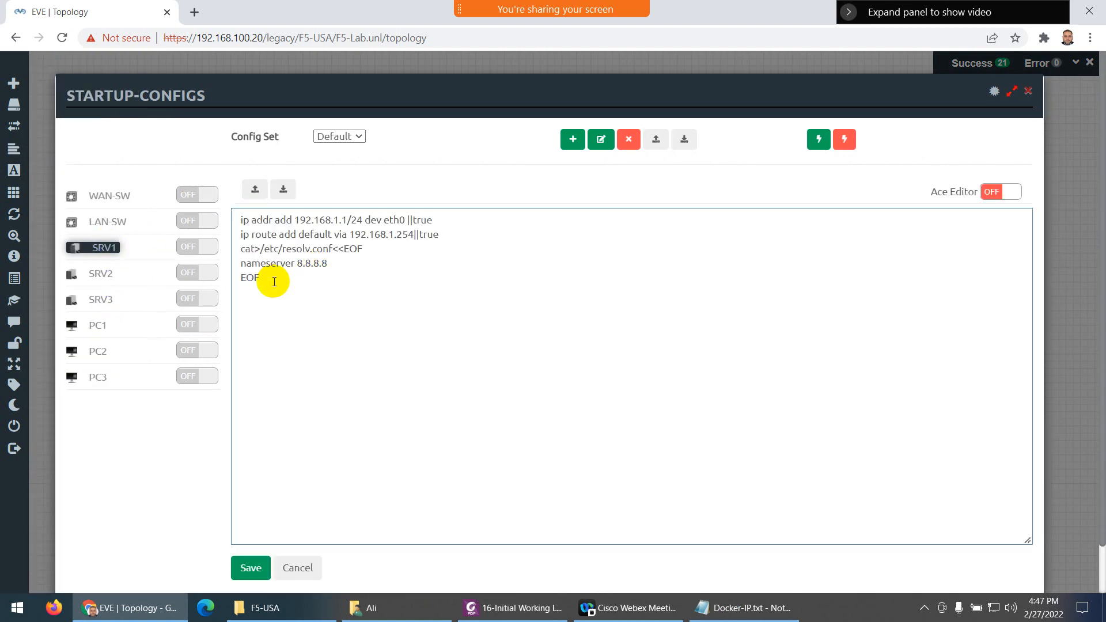
pyautogui.click(242, 567)
pyautogui.click(204, 246)
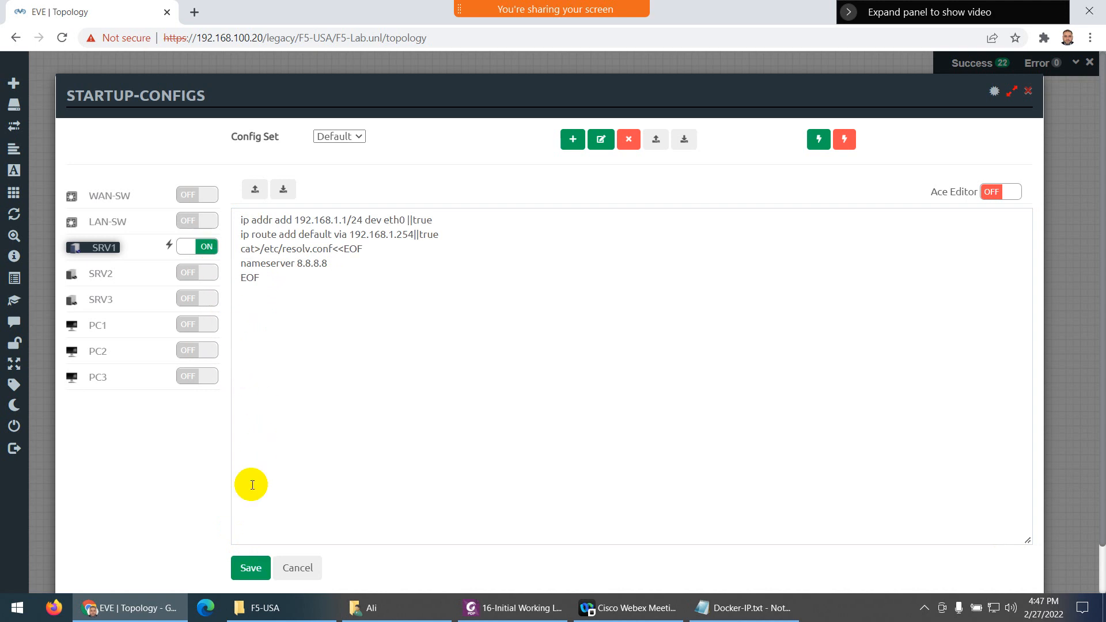
pyautogui.click(249, 567)
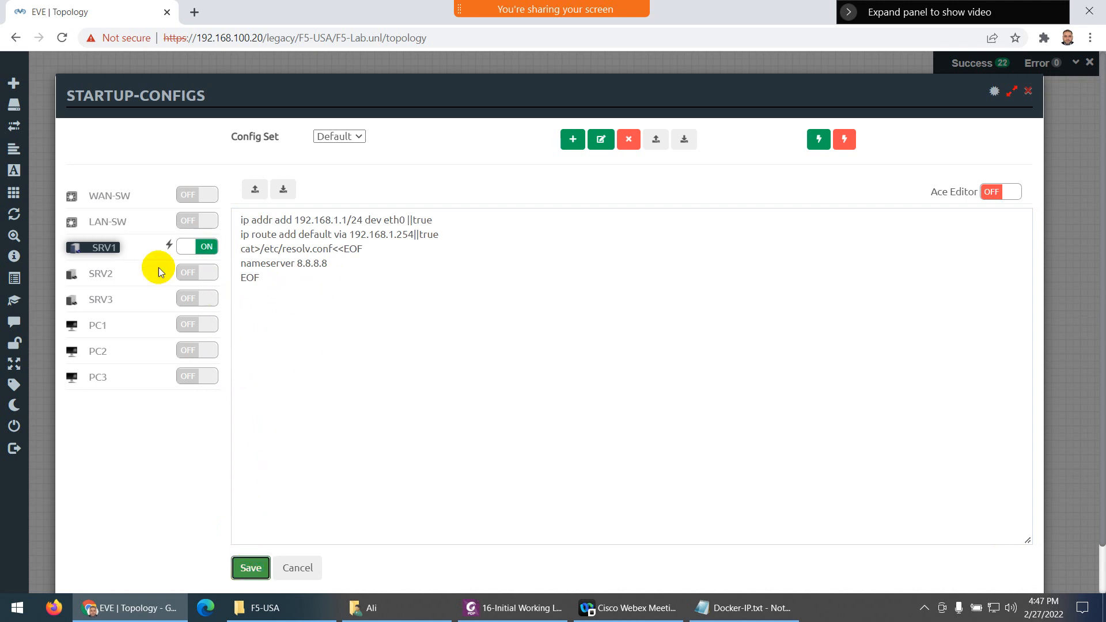
# Paste the script for SRV2 with address 192.168.1.2, then save and enable it
pyautogui.click(101, 273)
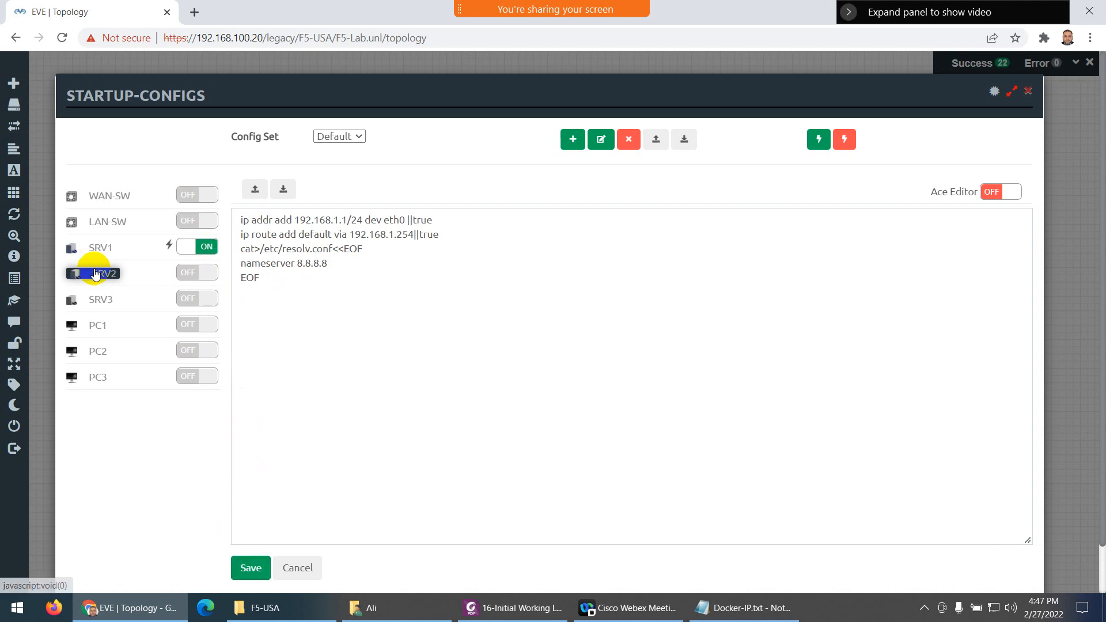
pyautogui.click(341, 234)
pyautogui.hotkey('ctrl', 'v')
pyautogui.click(346, 217)
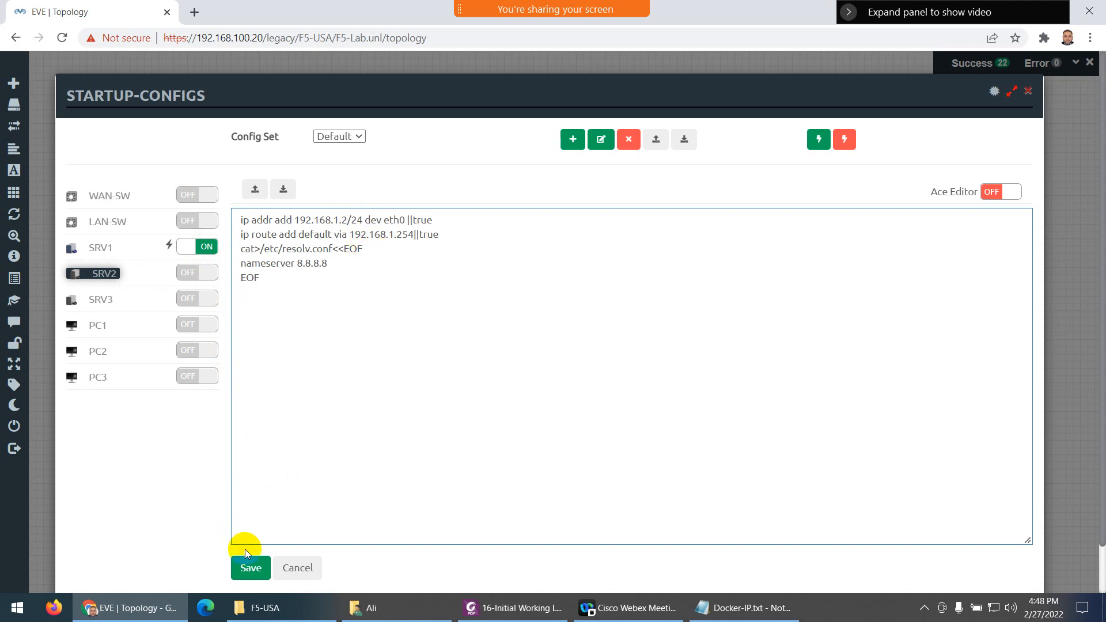
pyautogui.click(251, 567)
pyautogui.click(211, 276)
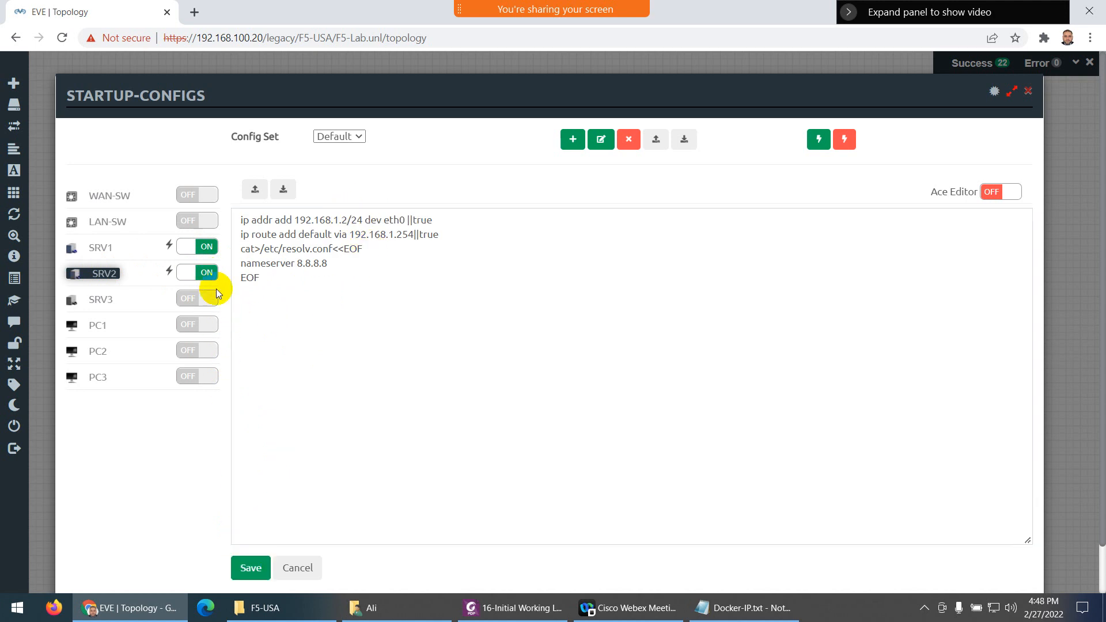
# Paste the script for SRV3 with address 192.168.1.3, then save and enable it
pyautogui.click(112, 300)
pyautogui.click(278, 274)
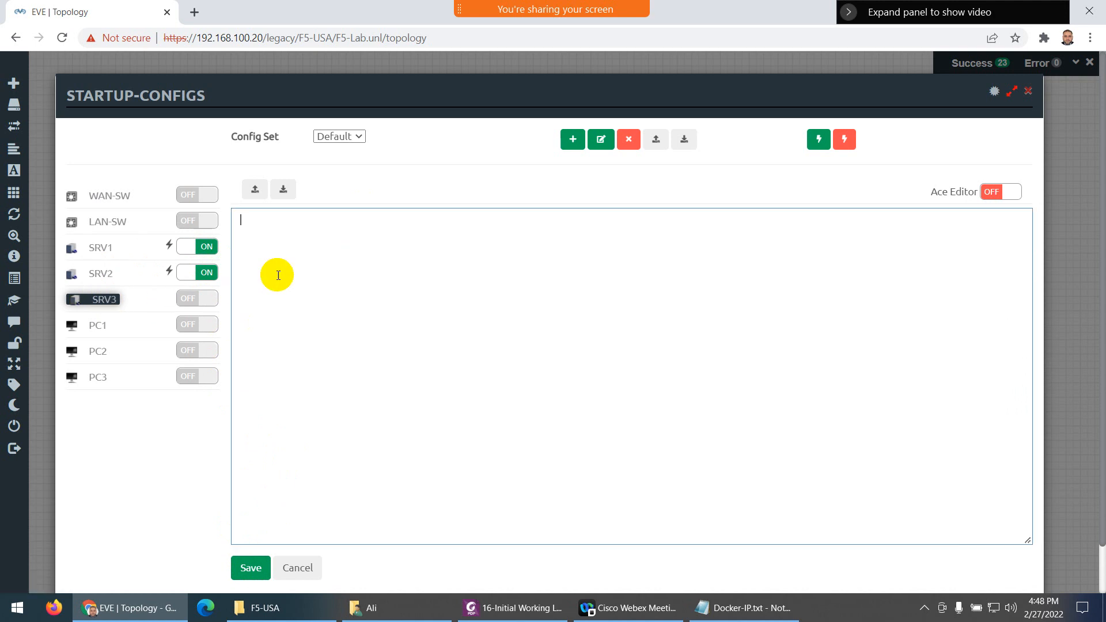
pyautogui.hotkey('ctrl', 'v')
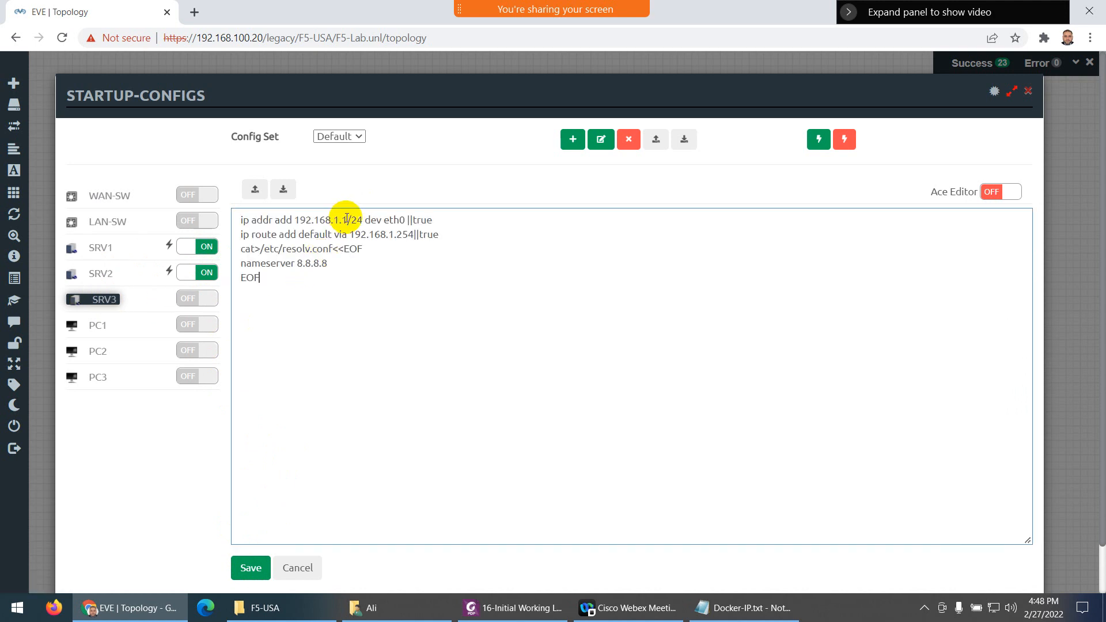
pyautogui.click(346, 220)
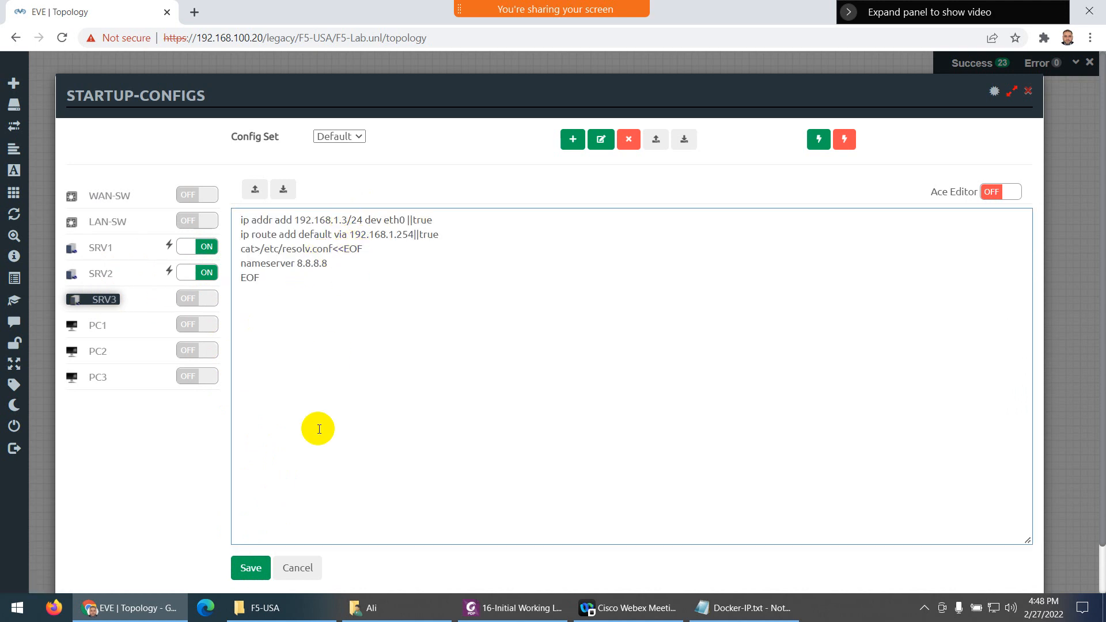
pyautogui.click(249, 567)
pyautogui.click(214, 306)
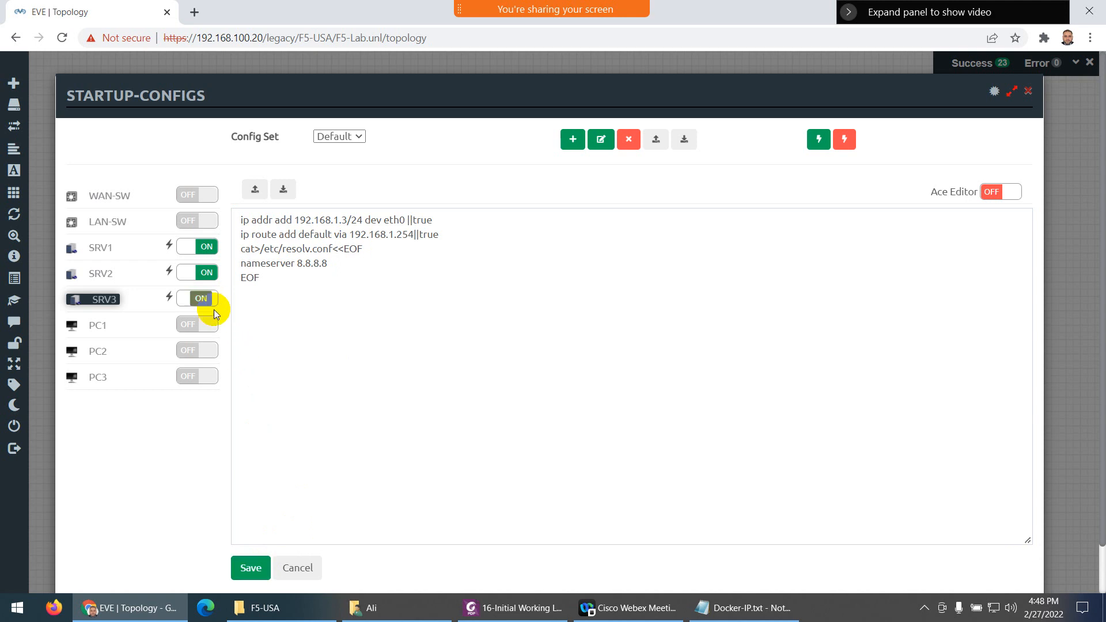
pyautogui.click(248, 568)
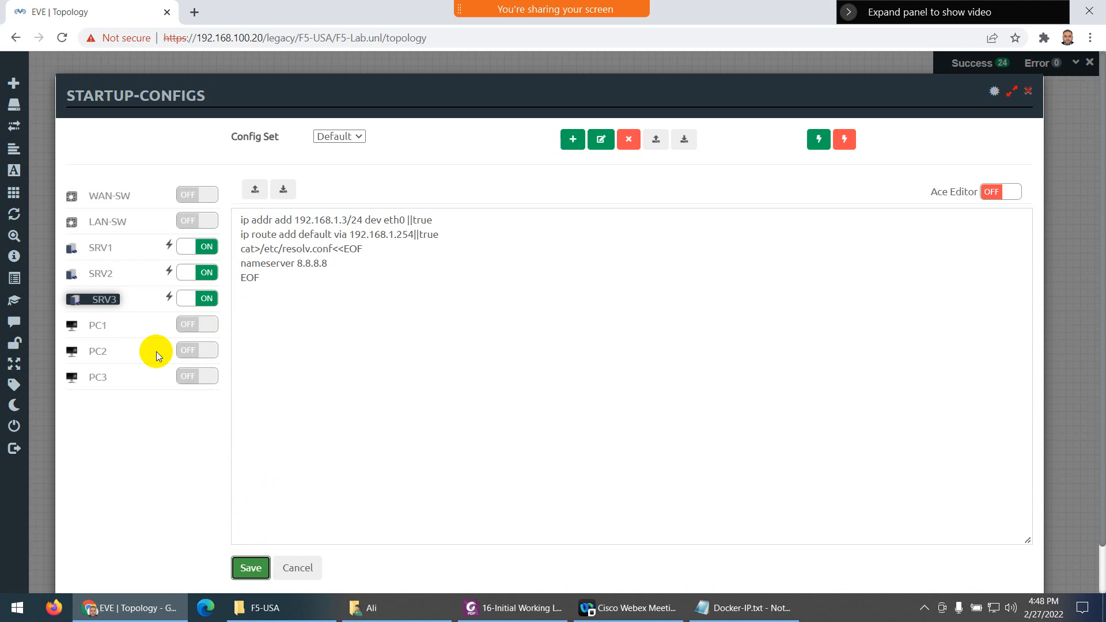
pyautogui.click(98, 326)
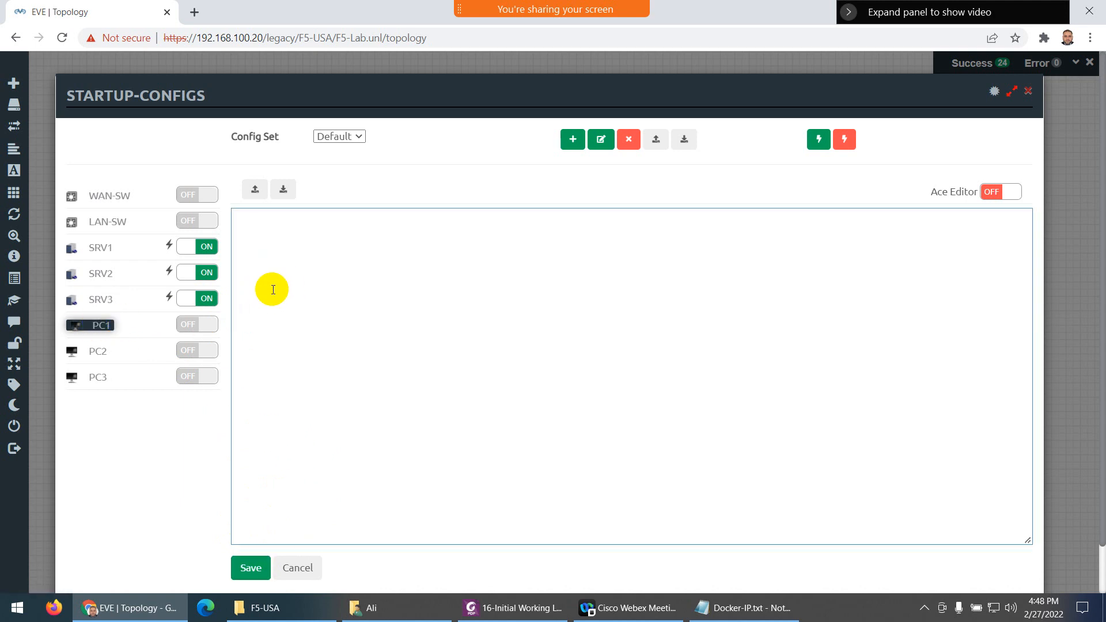
# Switch PC1's config to 192.168.2.x with gateway 192.168.2.254, copy it, save and enable
pyautogui.click(339, 222)
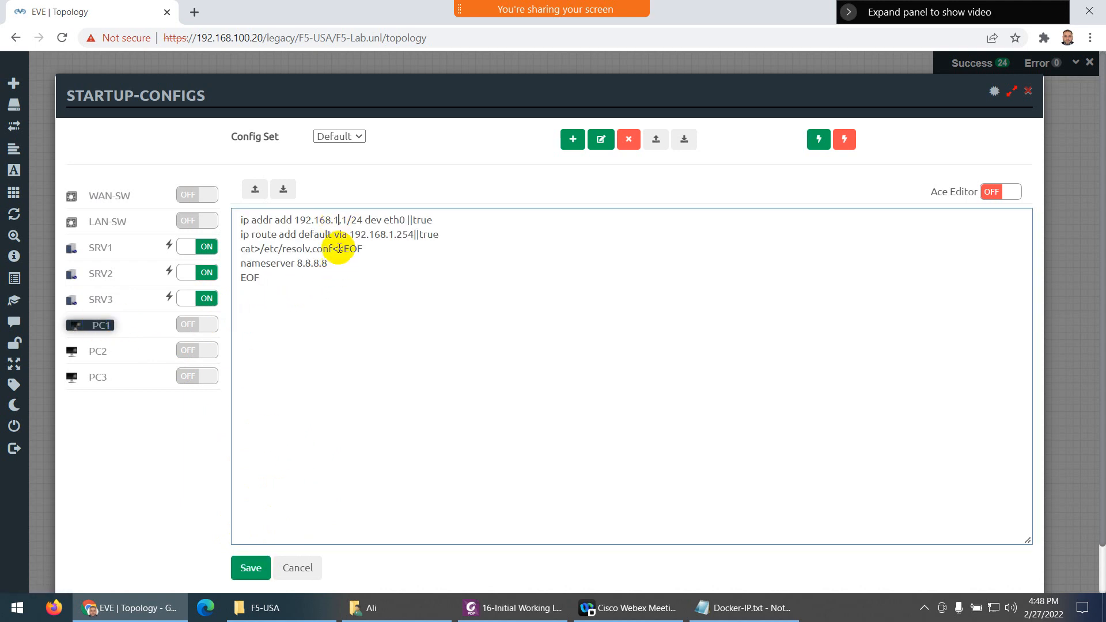
pyautogui.write('.2')
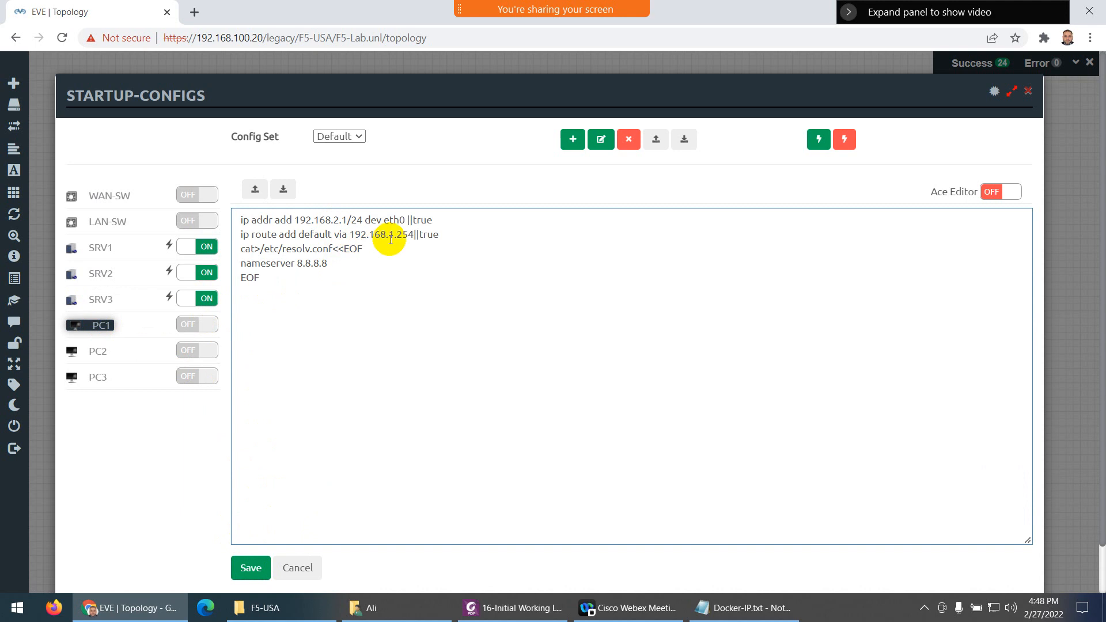
pyautogui.click(394, 235)
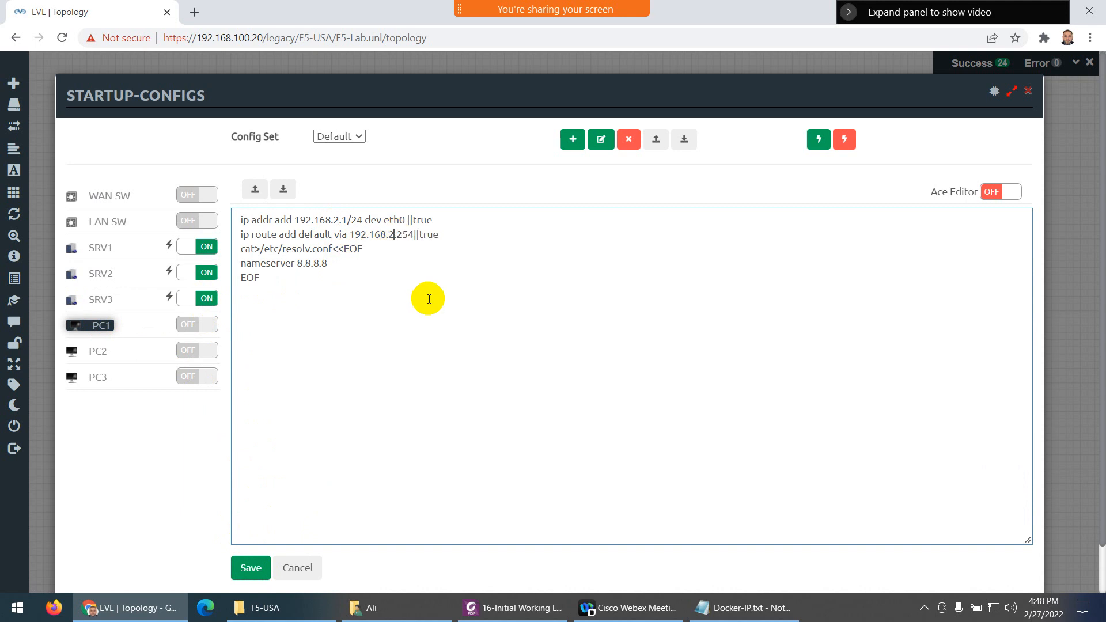
pyautogui.moveTo(295, 278); pyautogui.dragTo(220, 250)
pyautogui.hotkey('ctrl', 'c')
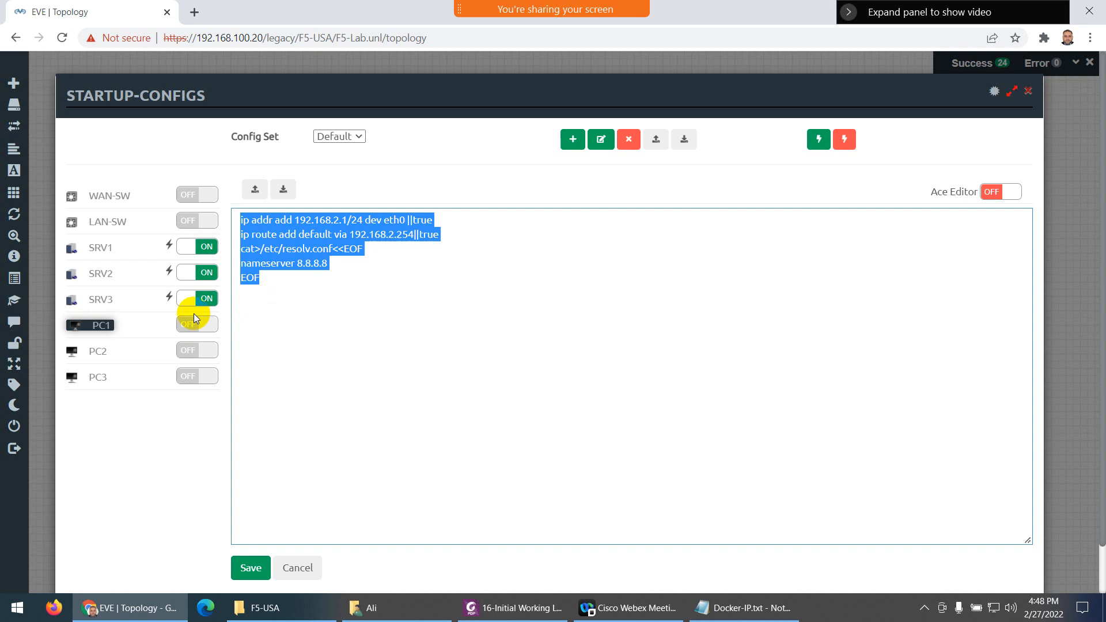
pyautogui.click(250, 568)
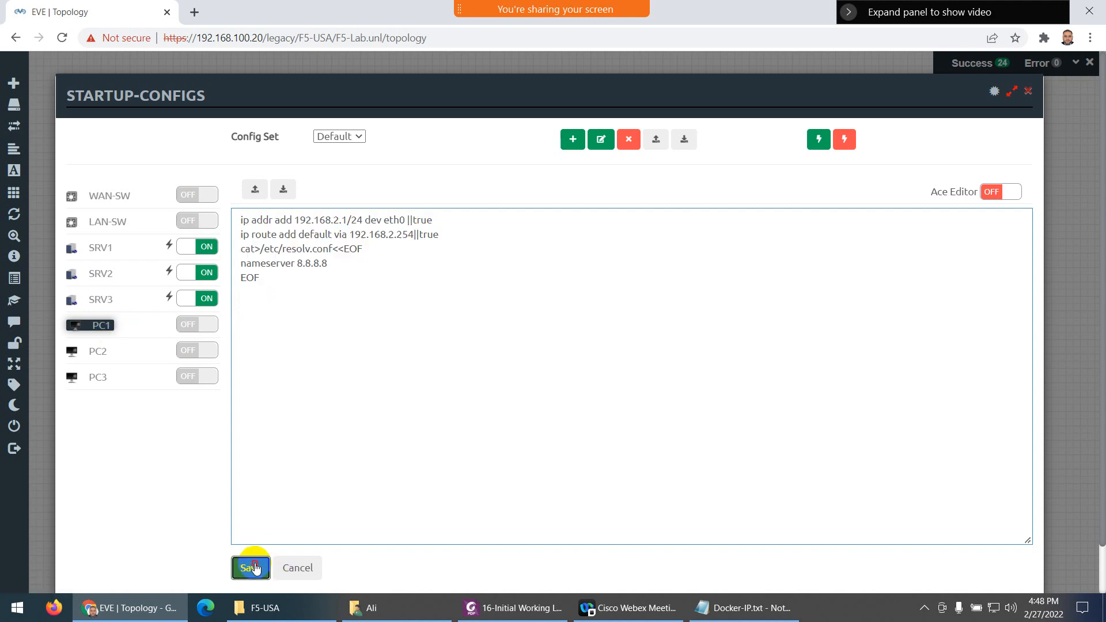
pyautogui.click(210, 329)
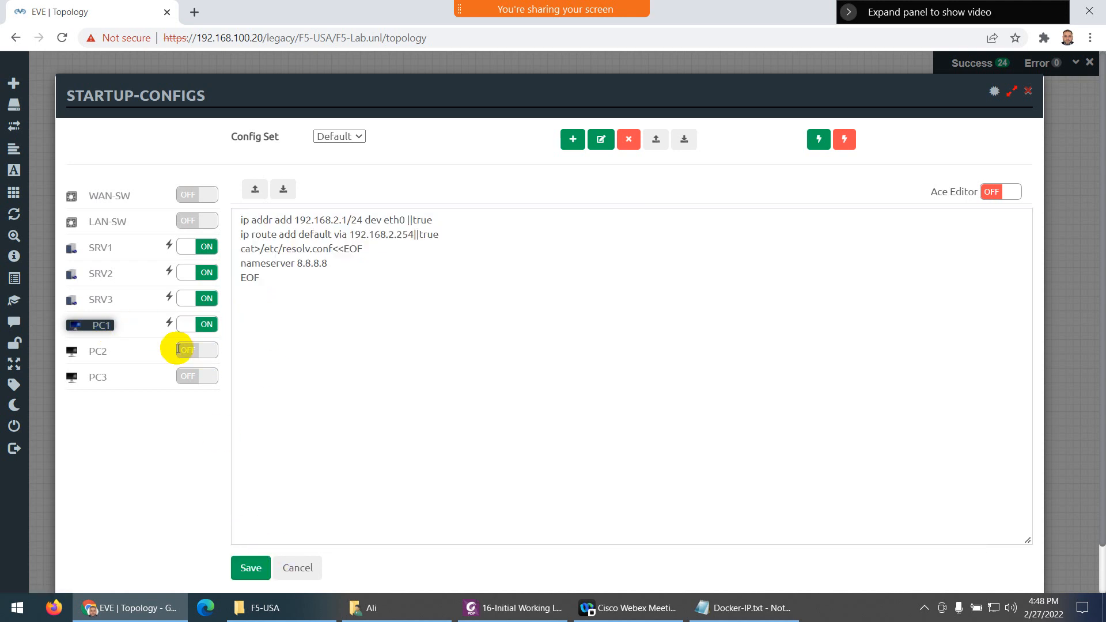
# Set PC2's startup config address to 192.168.2.2, then save and enable it
pyautogui.click(98, 351)
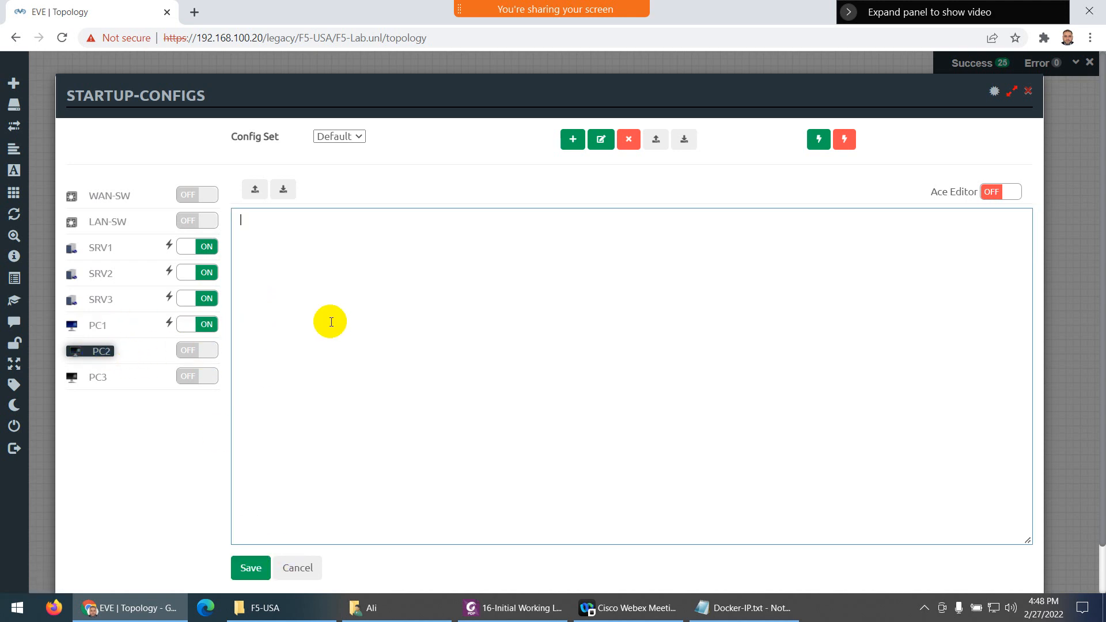
pyautogui.click(347, 221)
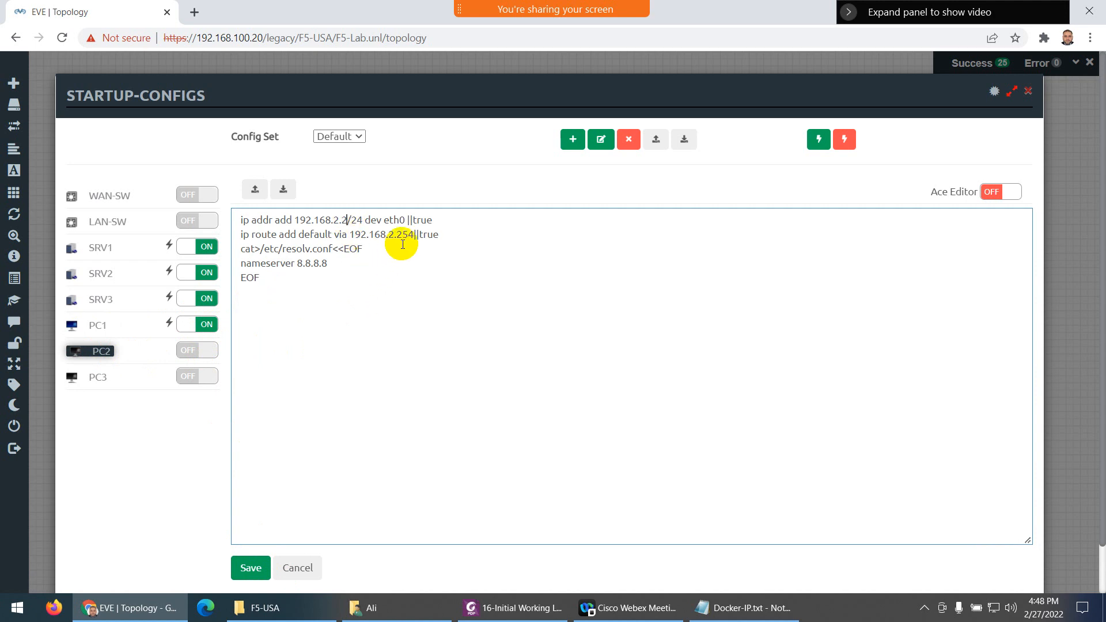
pyautogui.click(248, 566)
pyautogui.click(205, 353)
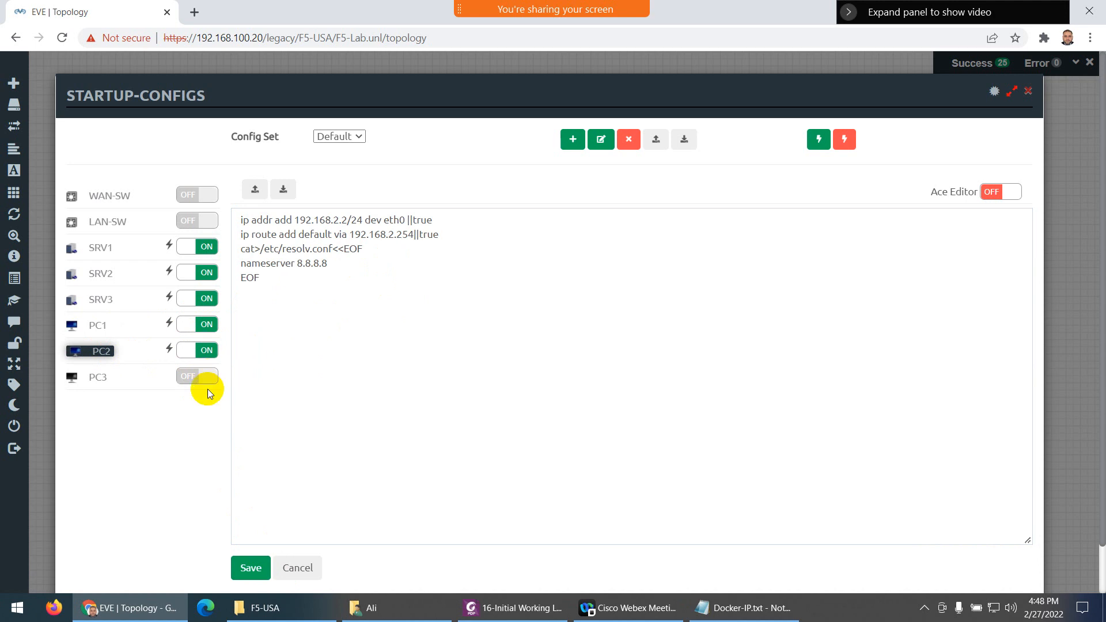
pyautogui.click(247, 567)
# Paste PC3's config with address 192.168.2.3, save and enable it, and close Startup-configs
pyautogui.click(98, 387)
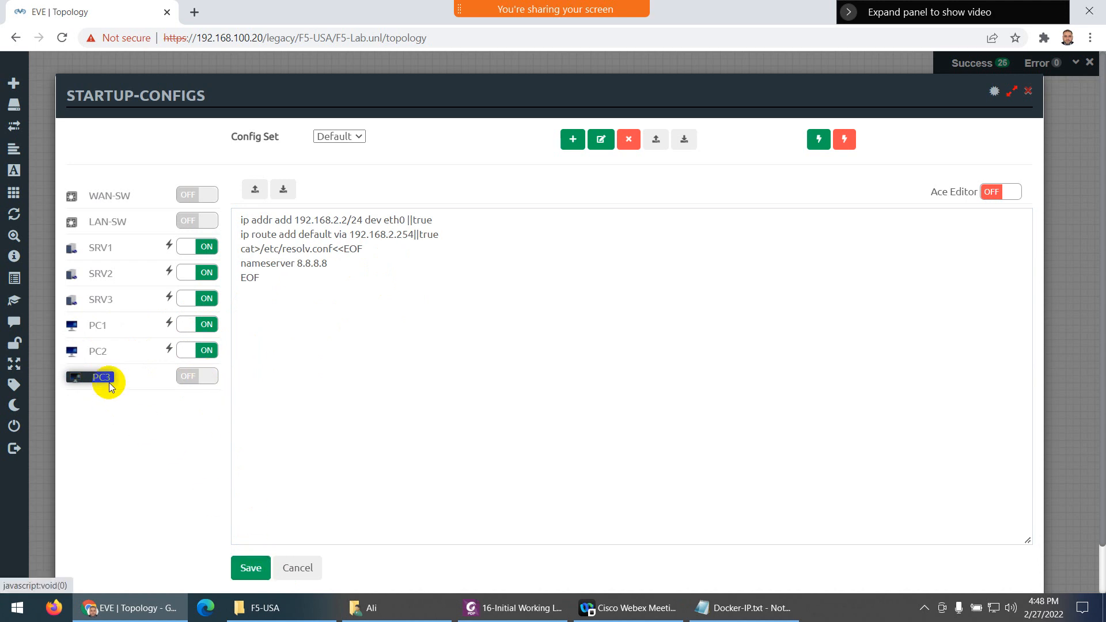
pyautogui.click(283, 281)
pyautogui.hotkey('ctrl', 'v')
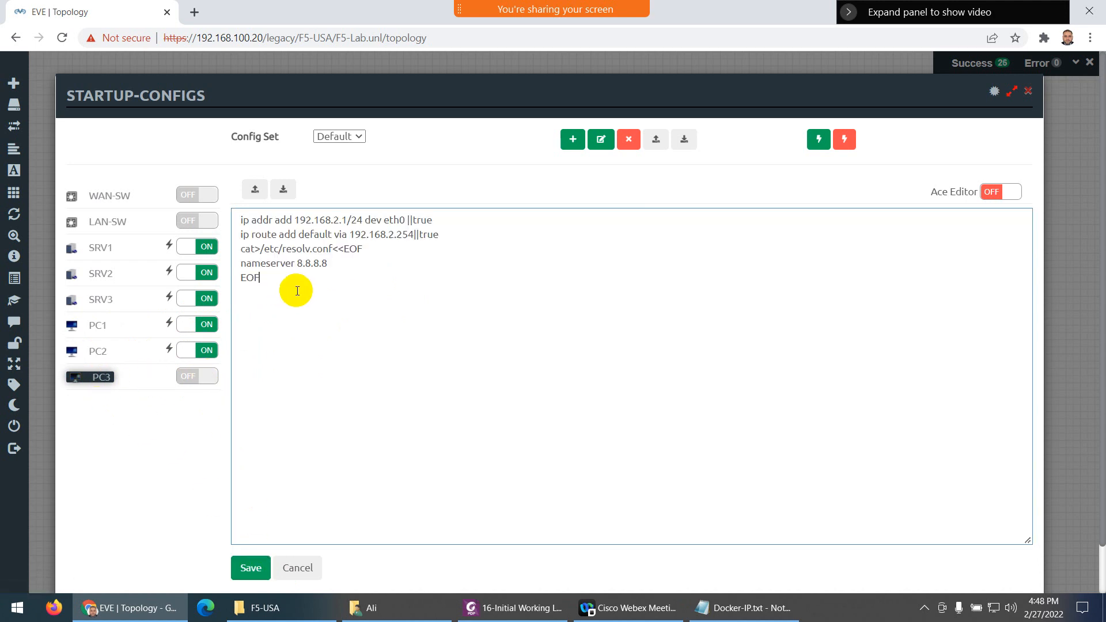
pyautogui.click(345, 220)
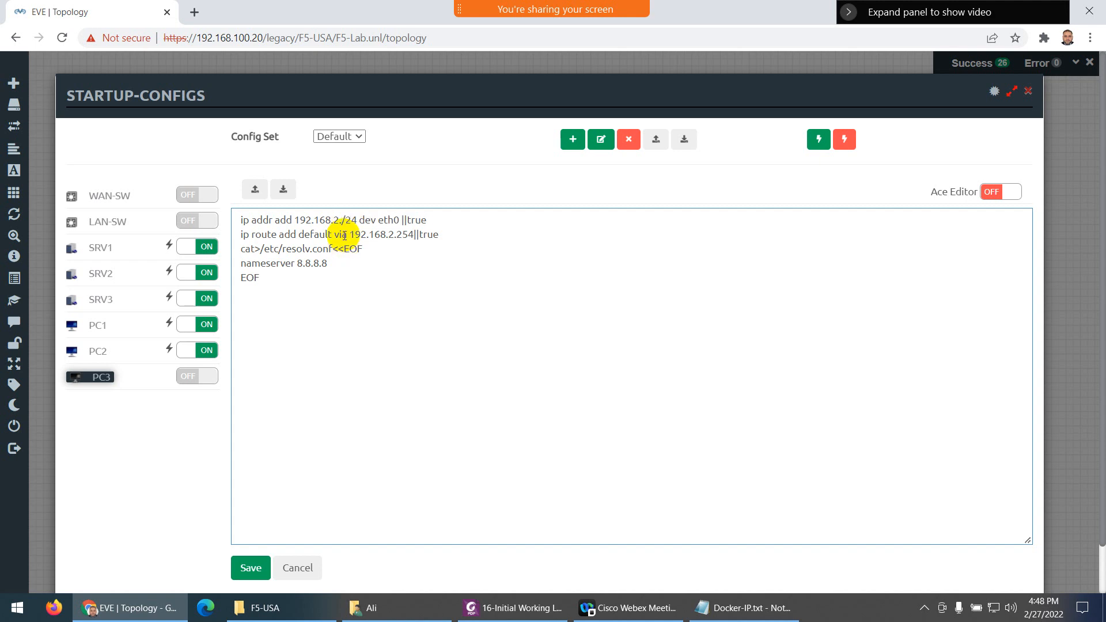
pyautogui.write('3')
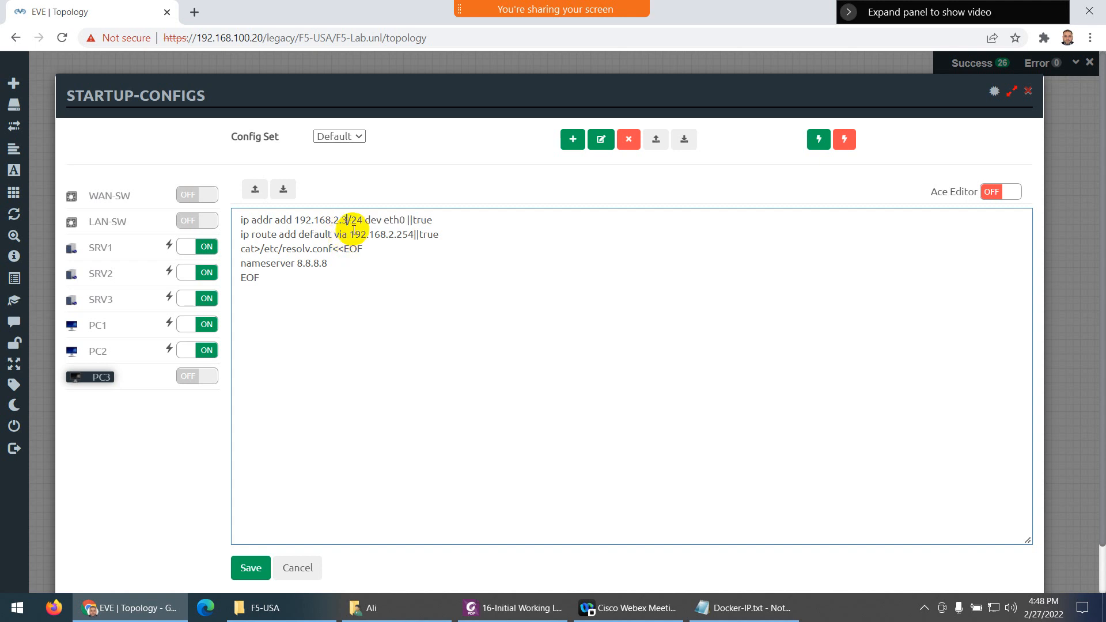
pyautogui.click(249, 566)
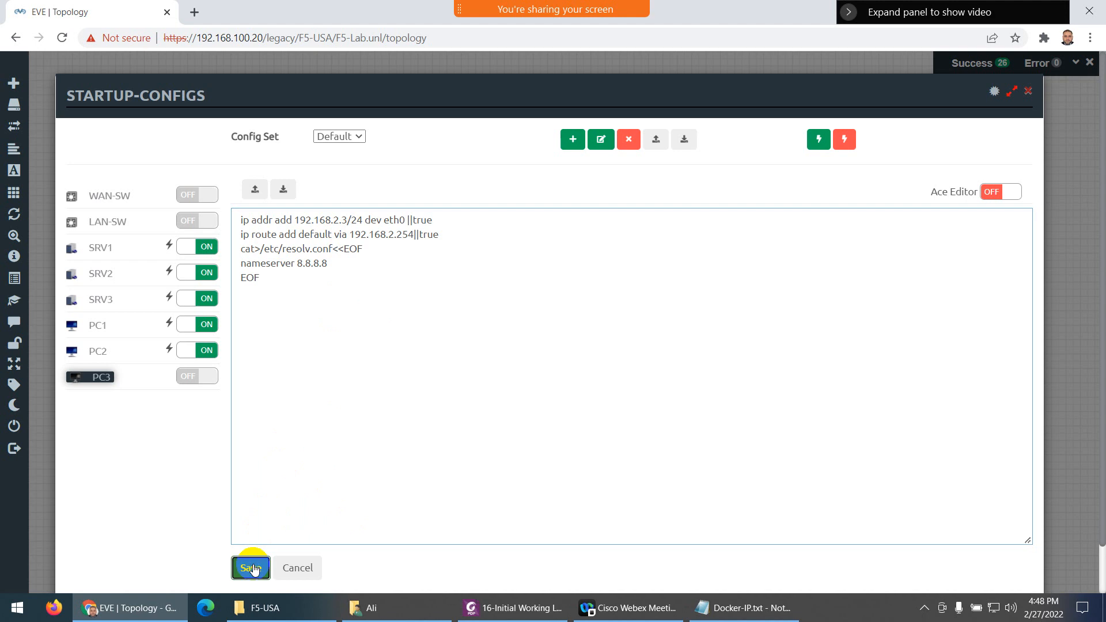
pyautogui.click(210, 375)
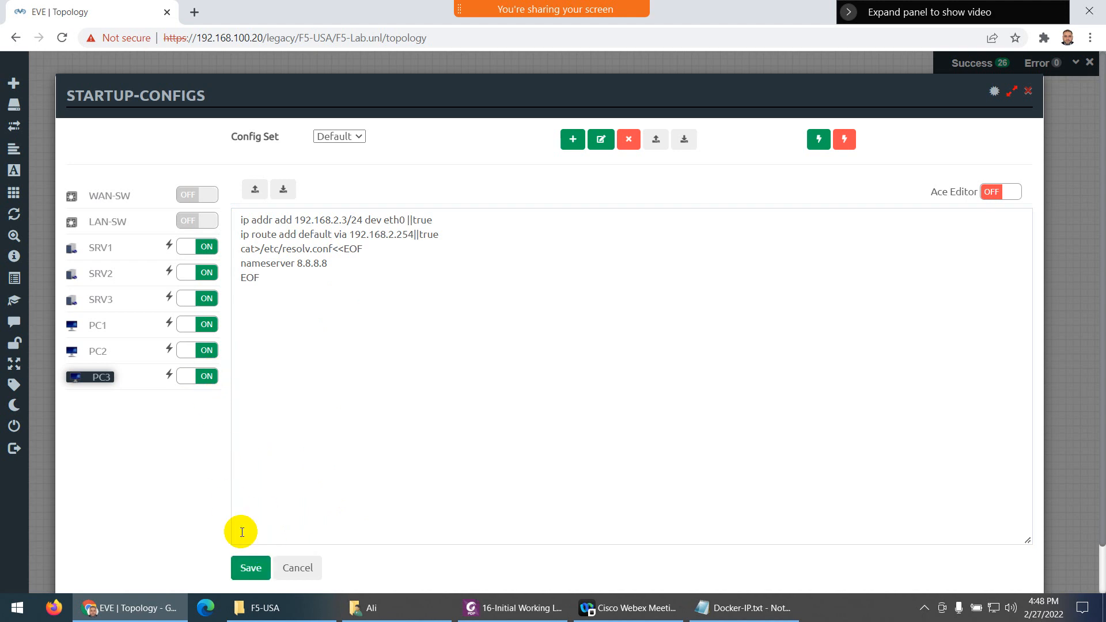
pyautogui.click(250, 568)
pyautogui.click(1028, 92)
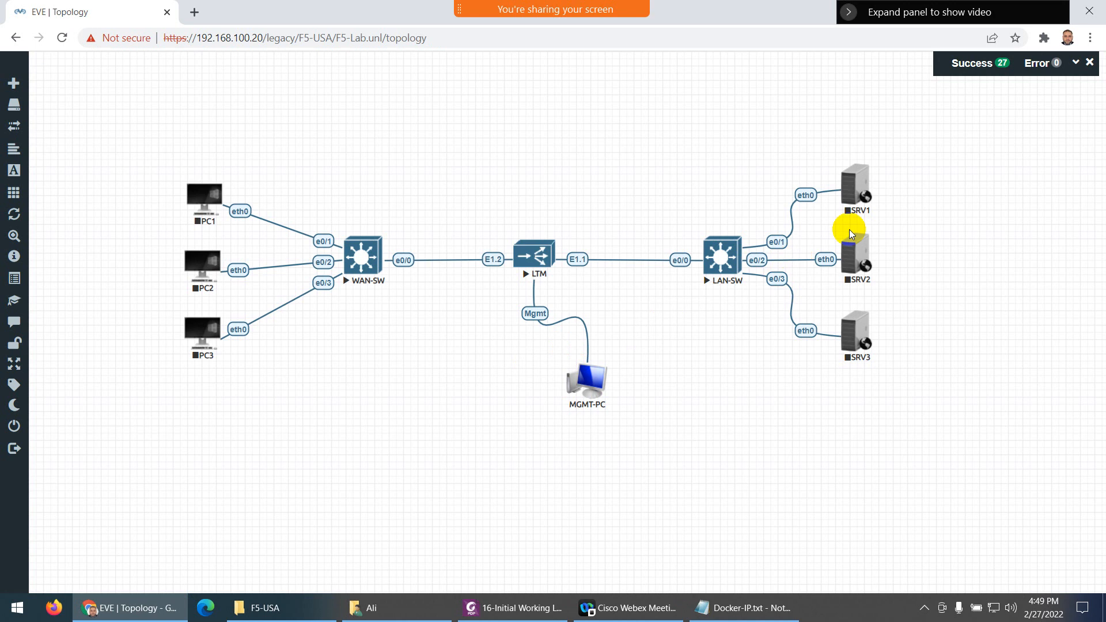
# Add a new text label reading 192.168.1.1 to the empty canvas below the WAN-SW area
pyautogui.rightClick(352, 368)
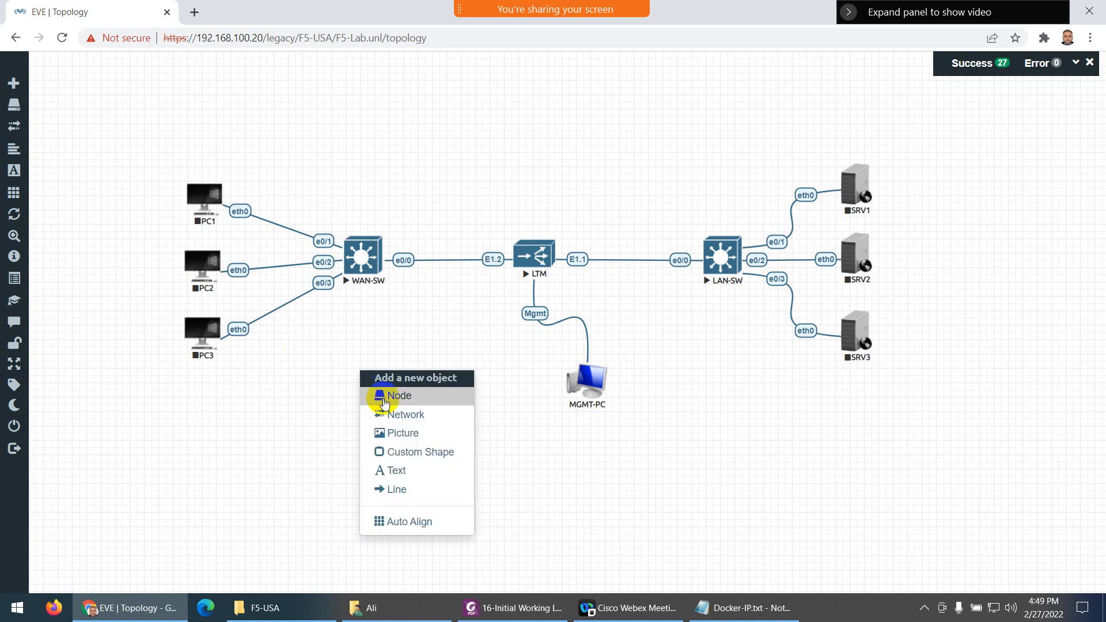
pyautogui.click(398, 471)
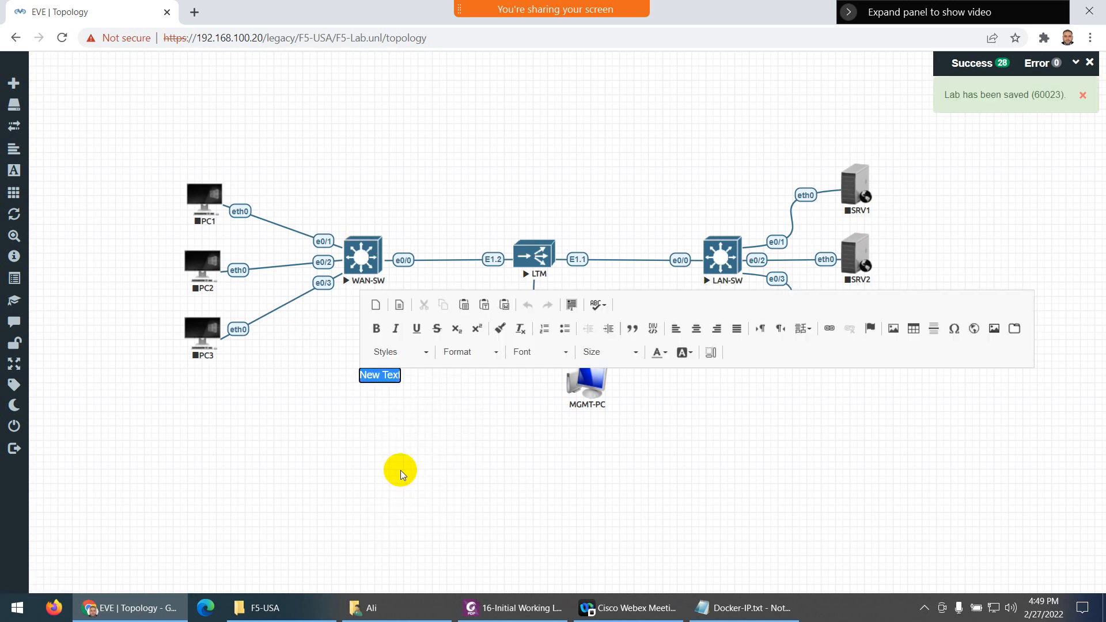
pyautogui.write('192/1')
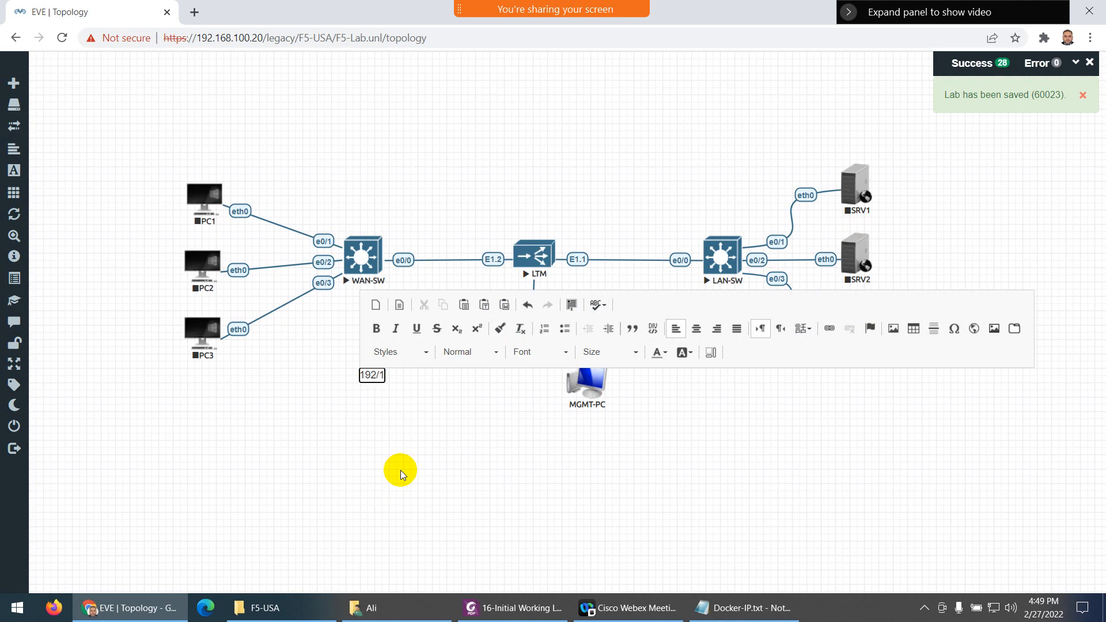
pyautogui.press('BackSpace')
pyautogui.press('BackSpace')
pyautogui.write('.168.1.1')
# Make the 192.168.1.1 label text bold and red
pyautogui.hotkey('ctrl', 'a')
pyautogui.click(376, 328)
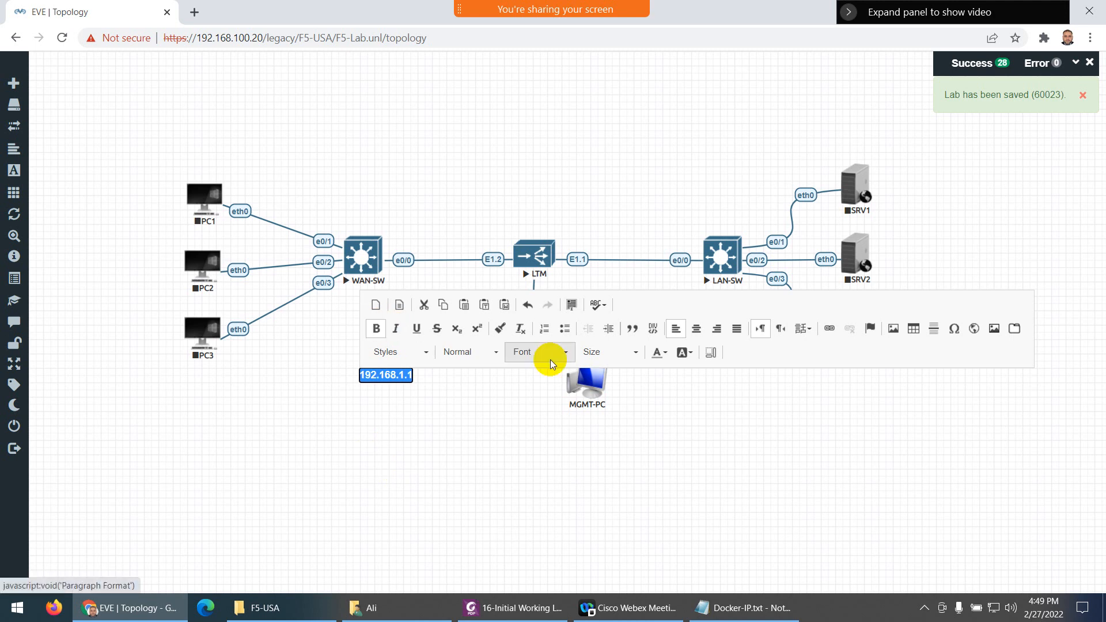
pyautogui.click(659, 351)
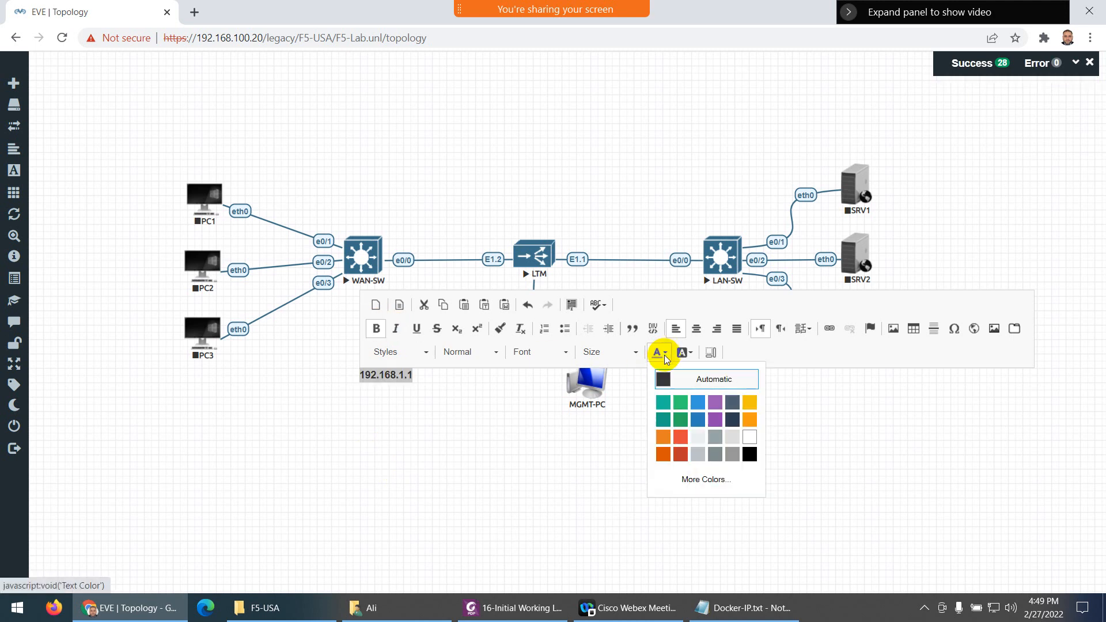
pyautogui.click(679, 459)
pyautogui.click(413, 452)
# Duplicate the 192.168.1.1 label and move the copies beside SRV1 and SRV2
pyautogui.rightClick(401, 379)
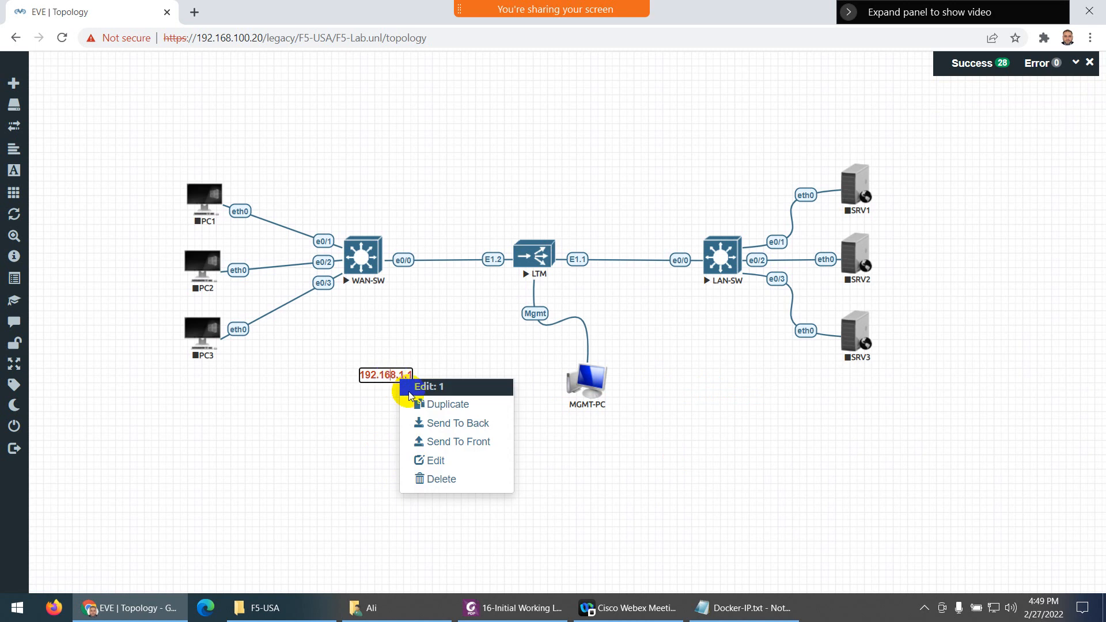
pyautogui.click(426, 404)
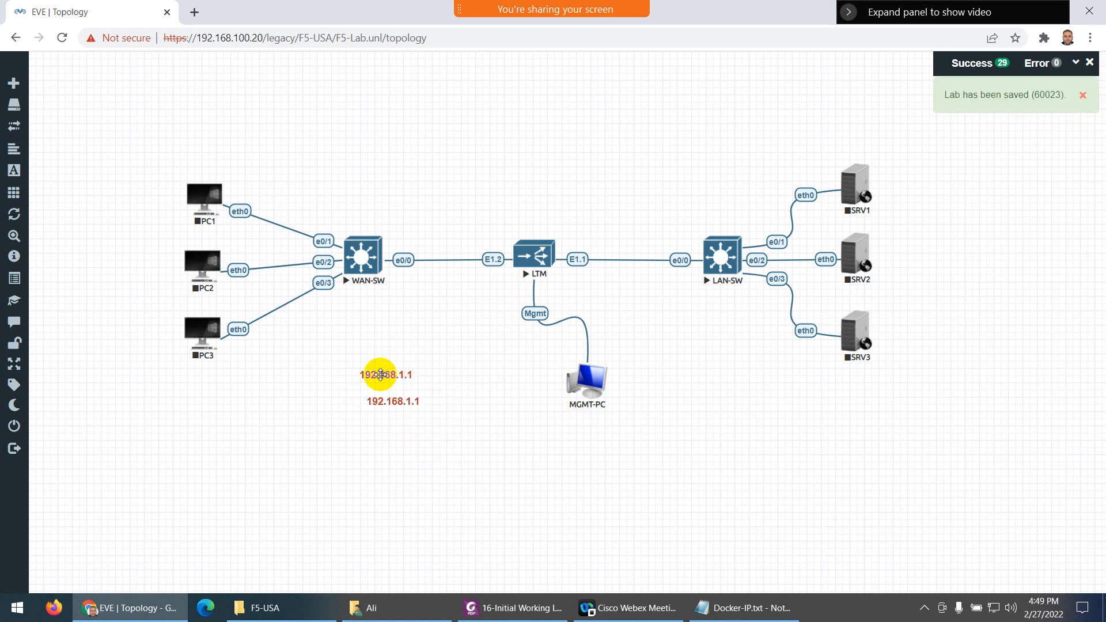
pyautogui.moveTo(395, 375); pyautogui.dragTo(919, 184)
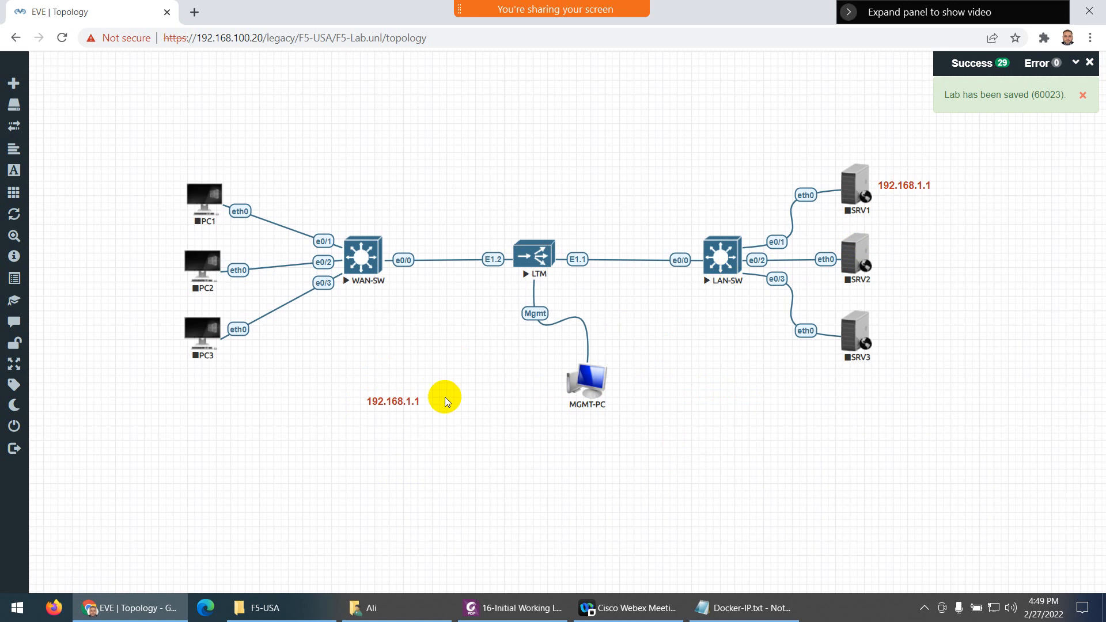
pyautogui.rightClick(412, 401)
pyautogui.click(450, 425)
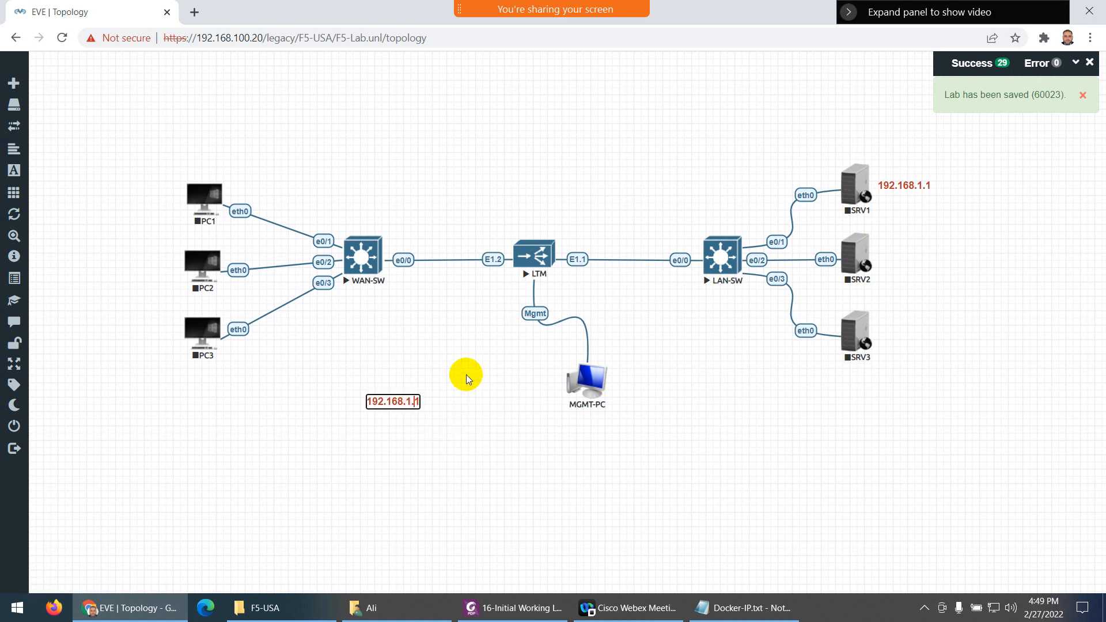
pyautogui.click(460, 376)
pyautogui.moveTo(395, 401); pyautogui.dragTo(916, 254)
# Change the label beside SRV2 to 192.168.1.2
pyautogui.doubleClick(919, 256)
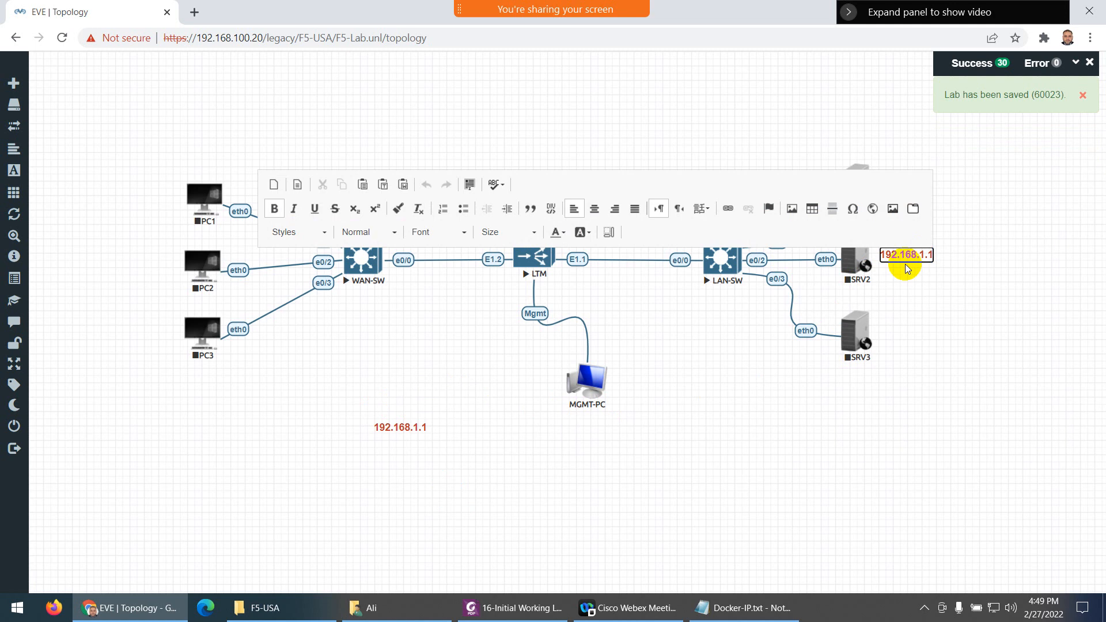
pyautogui.press('BackSpace')
pyautogui.write('2')
pyautogui.click(449, 382)
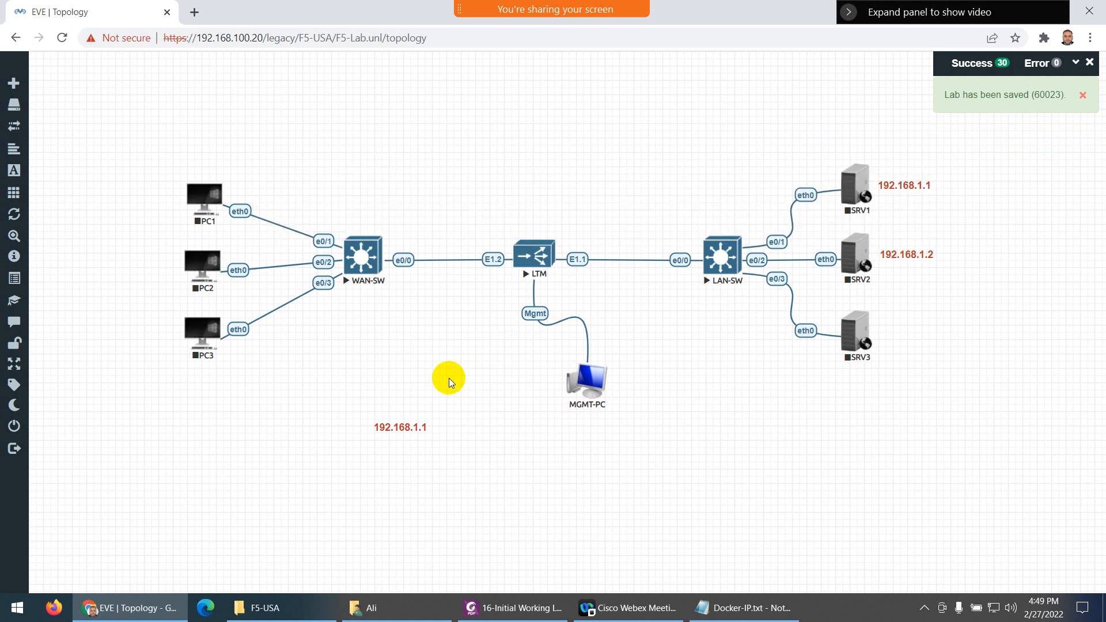
# Make another copy reading 192.168.1.3 and place it beside SRV3
pyautogui.rightClick(400, 426)
pyautogui.click(450, 513)
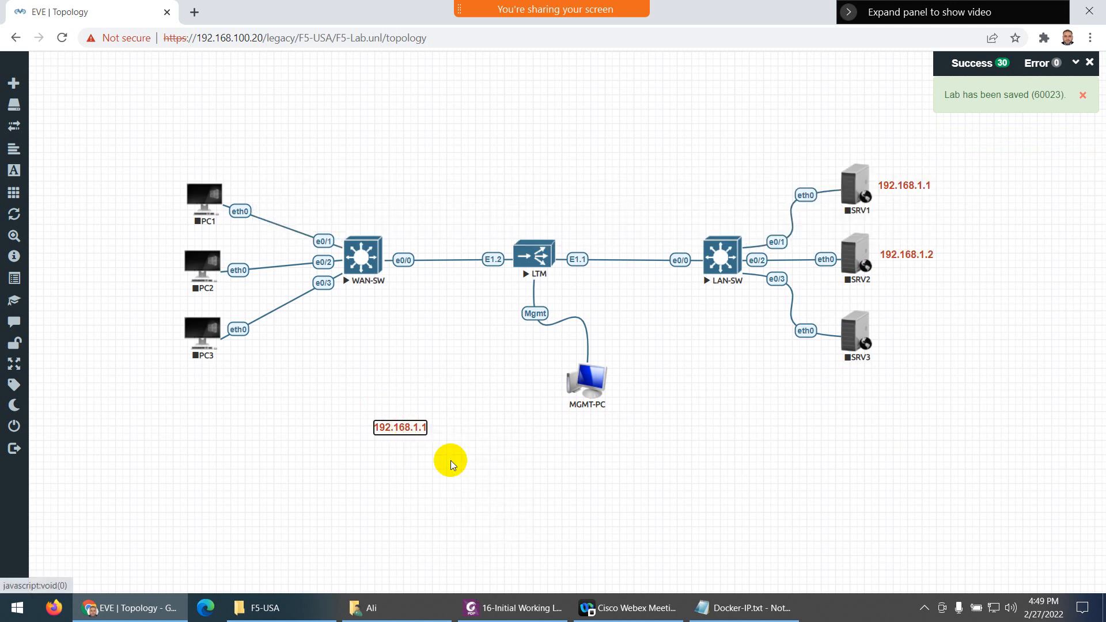
pyautogui.click(468, 407)
pyautogui.doubleClick(415, 427)
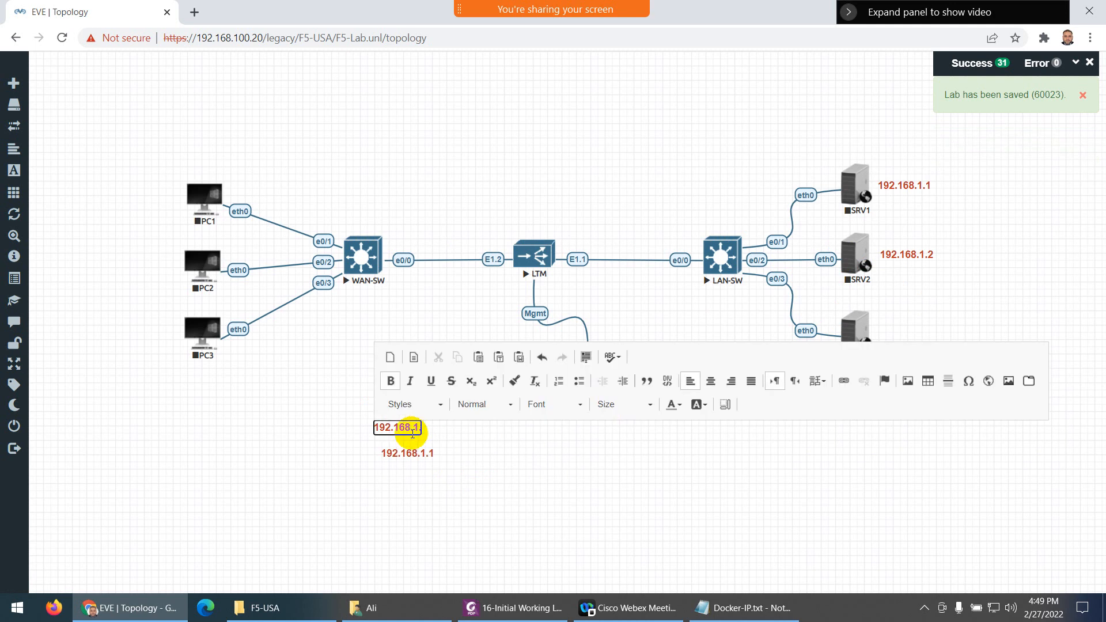
pyautogui.click(353, 424)
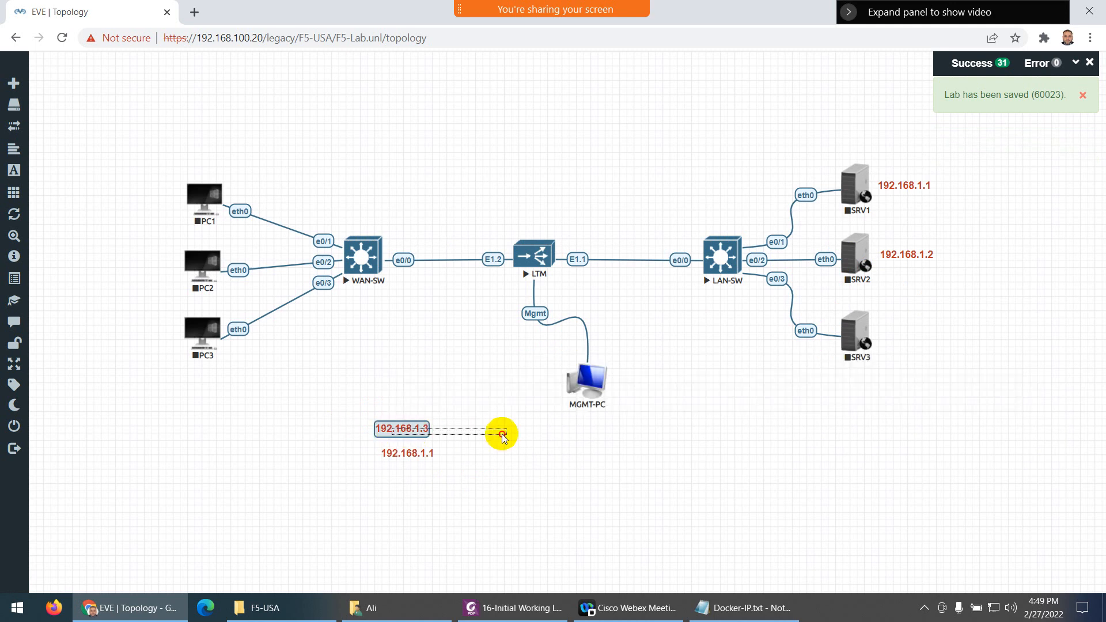
pyautogui.moveTo(402, 427); pyautogui.dragTo(918, 331)
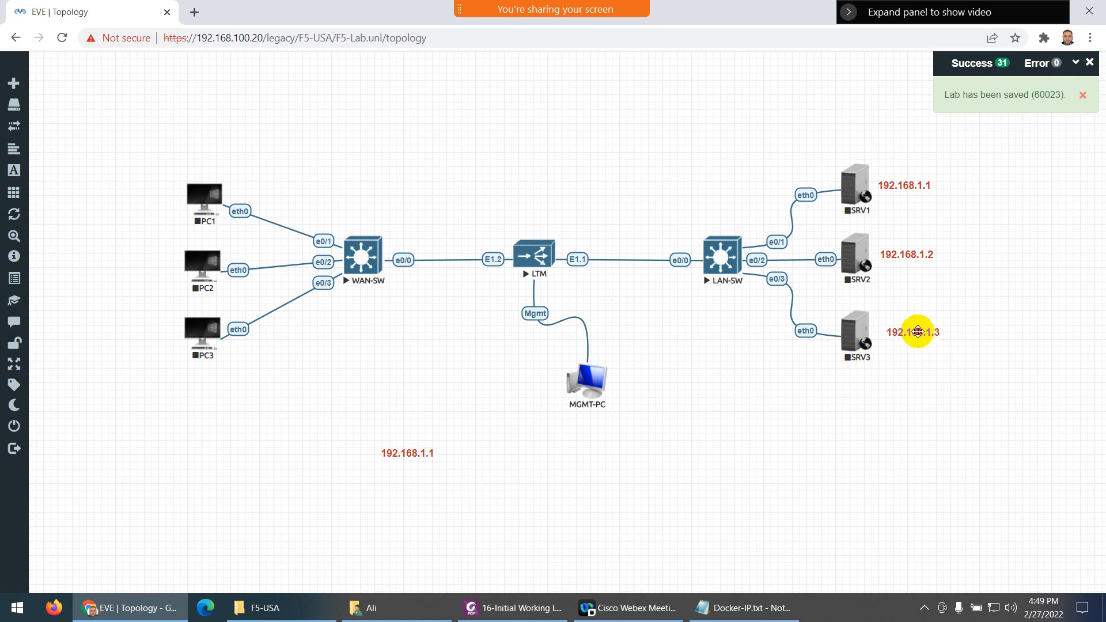
pyautogui.rightClick(416, 455)
# Create a red 192.168.2.1 label and place it beside PC1
pyautogui.click(455, 483)
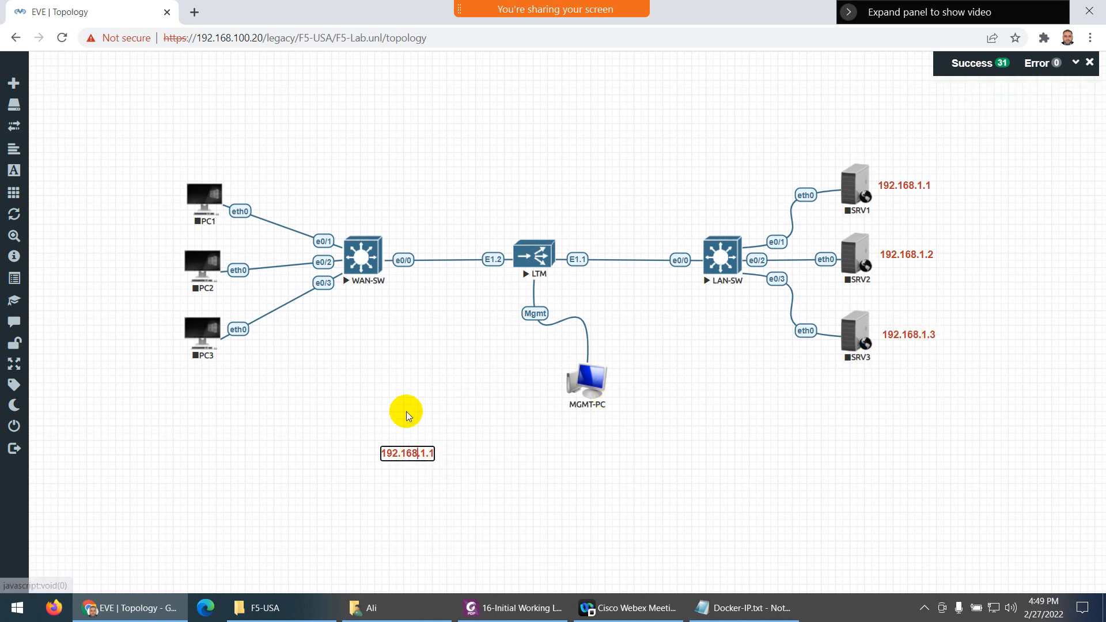
pyautogui.doubleClick(411, 454)
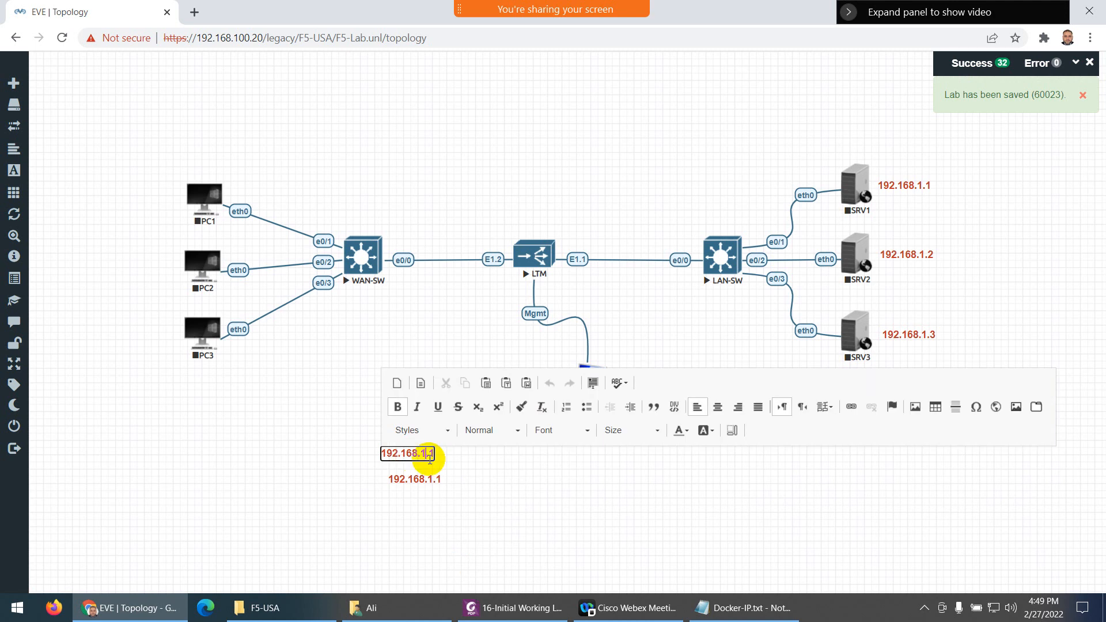
pyautogui.click(371, 459)
pyautogui.rightClick(395, 453)
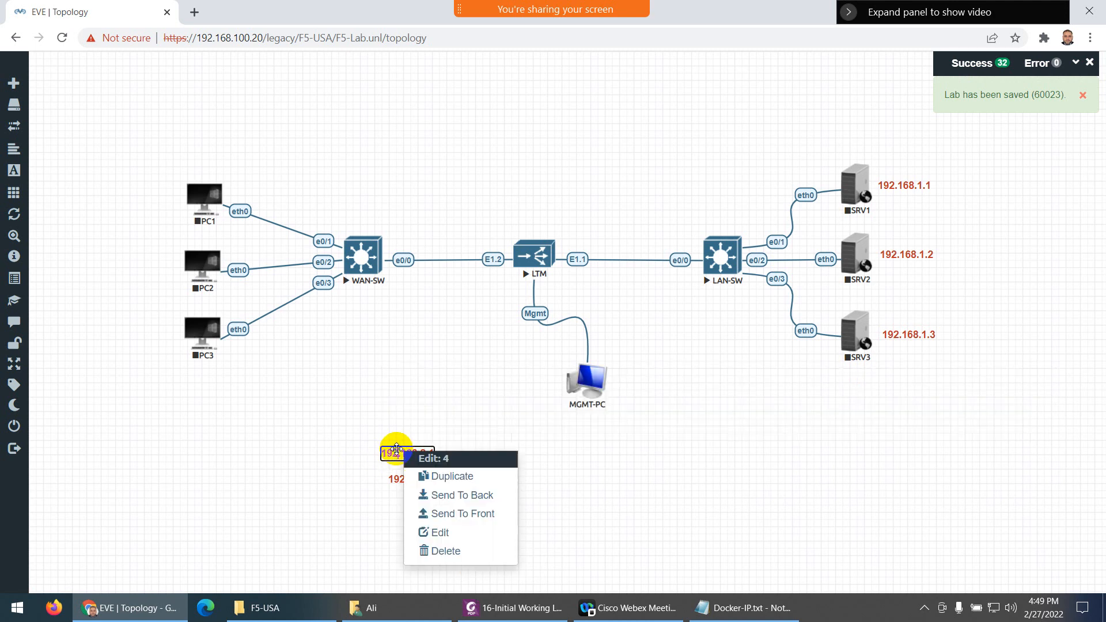
pyautogui.click(423, 446)
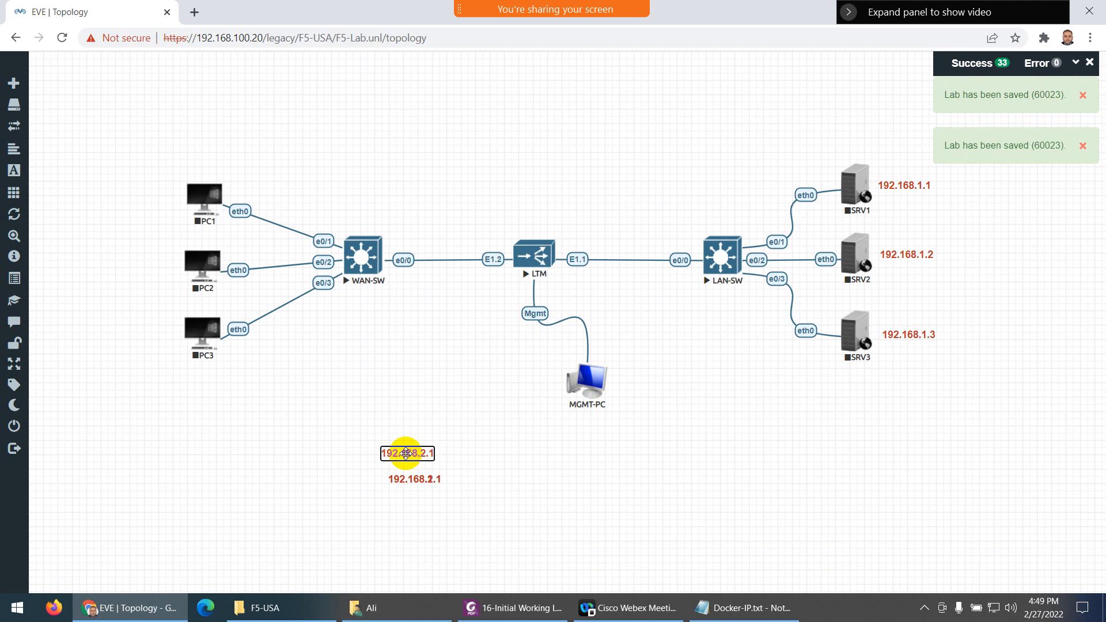
pyautogui.moveTo(405, 454); pyautogui.dragTo(155, 196)
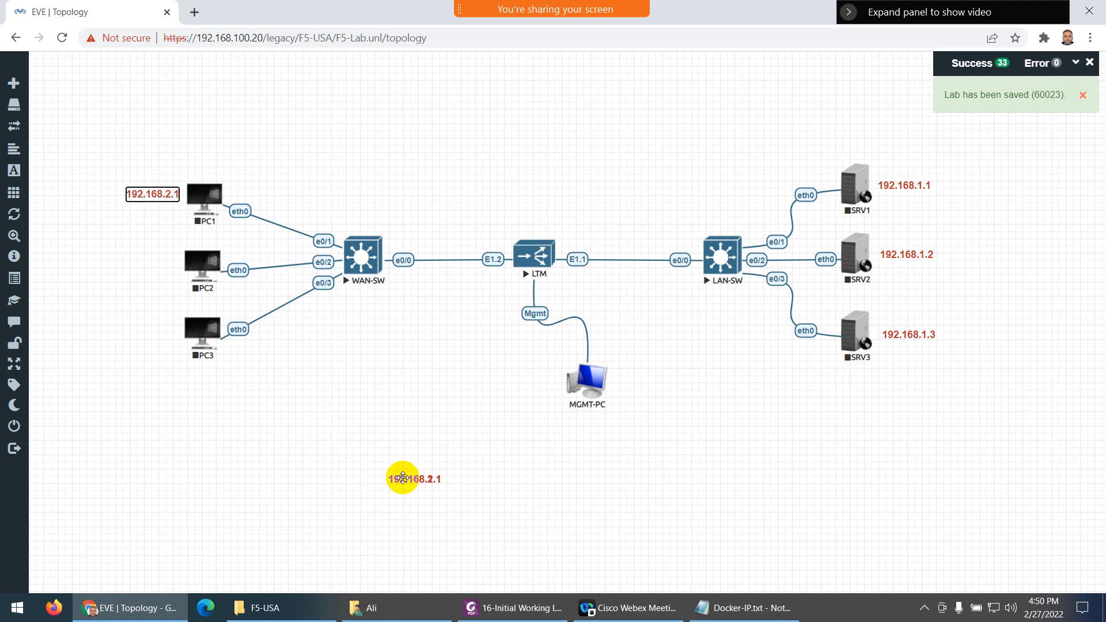
# Edit a copy to 192.168.2.2 and place it beside PC2
pyautogui.moveTo(403, 476); pyautogui.dragTo(393, 428)
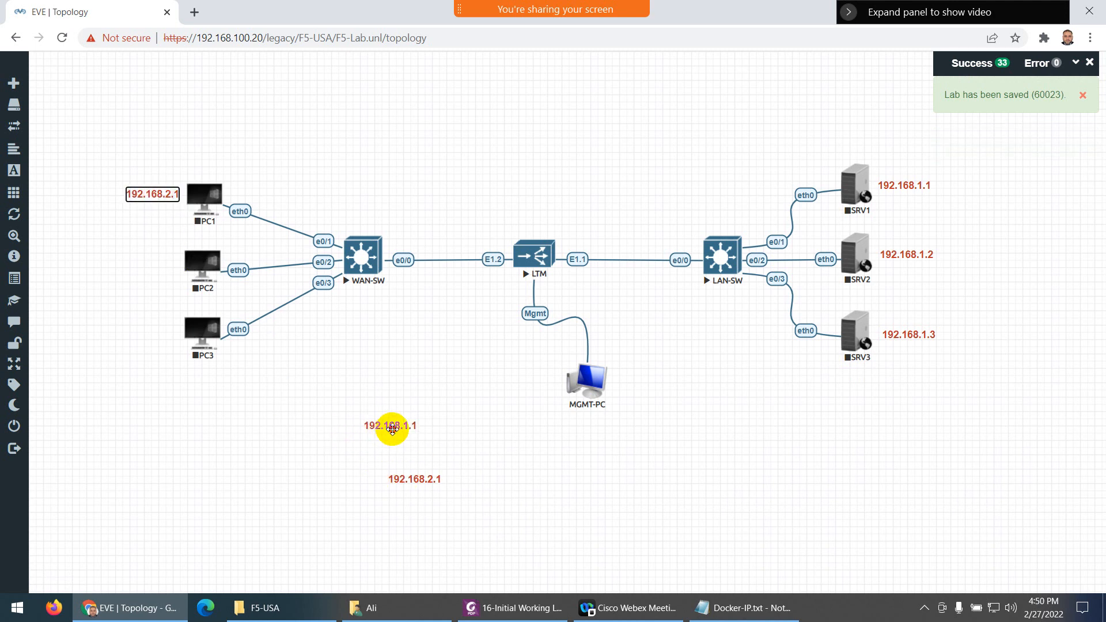
pyautogui.doubleClick(416, 476)
pyautogui.click(438, 480)
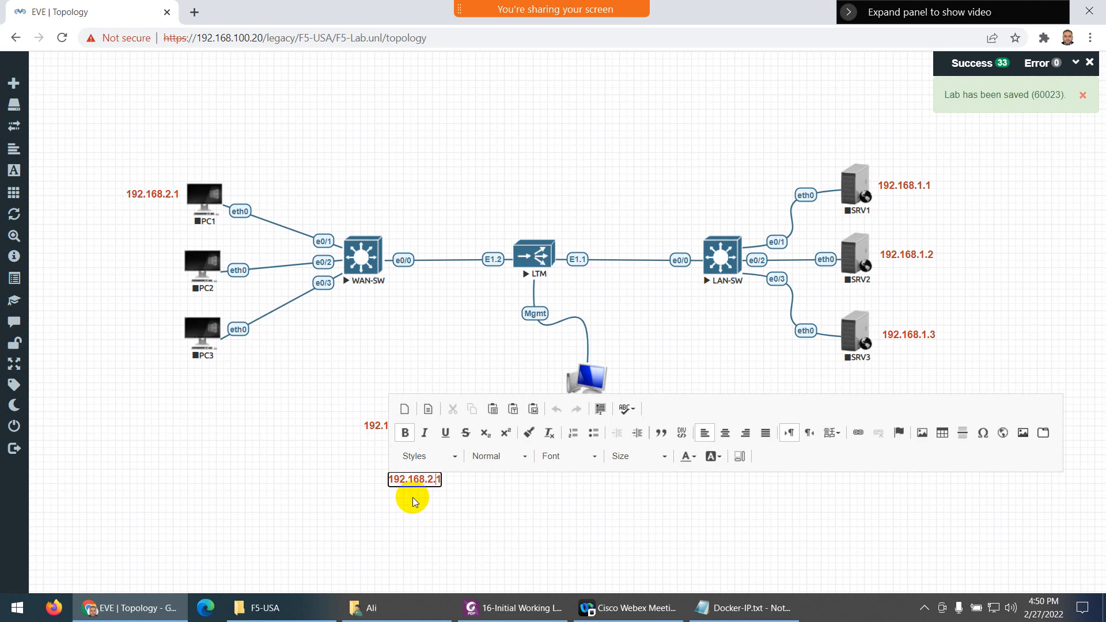
pyautogui.click(406, 498)
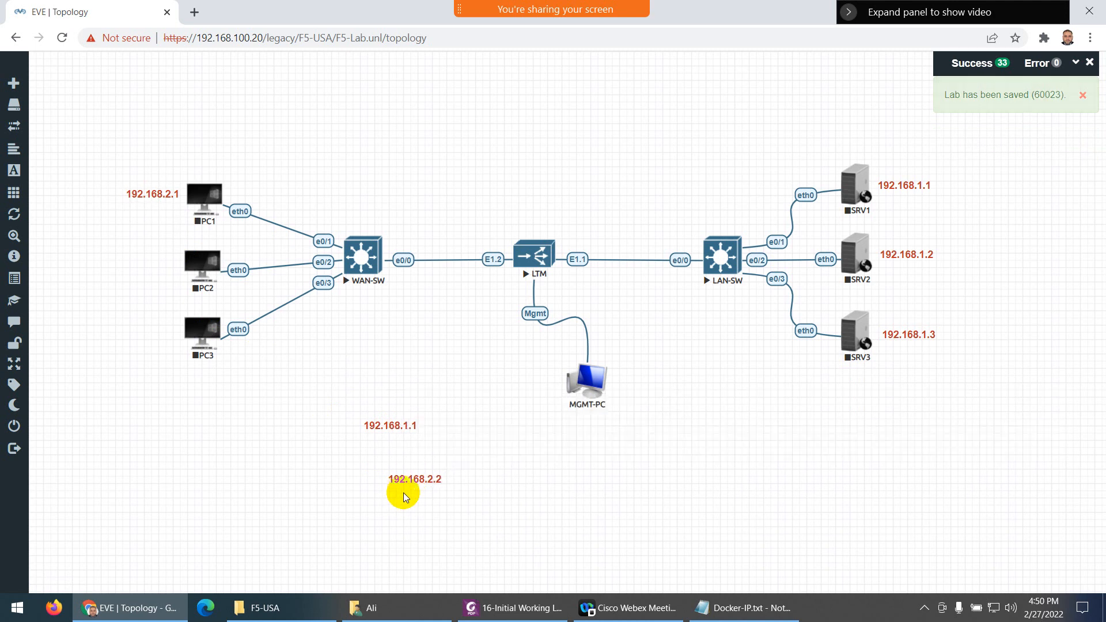
pyautogui.rightClick(426, 477)
pyautogui.click(451, 500)
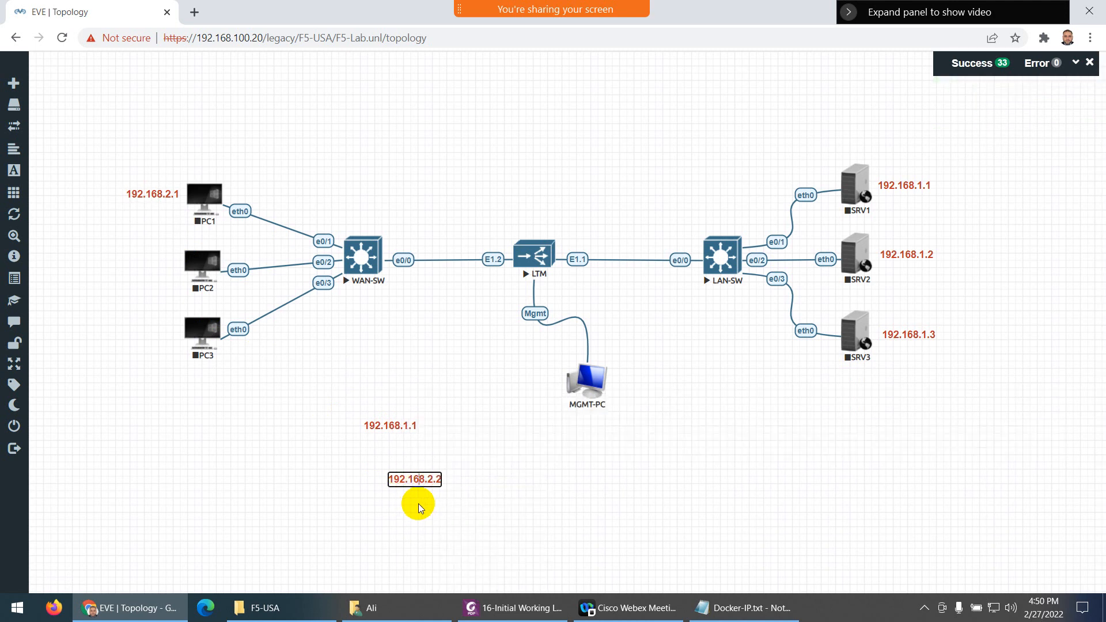
pyautogui.doubleClick(410, 479)
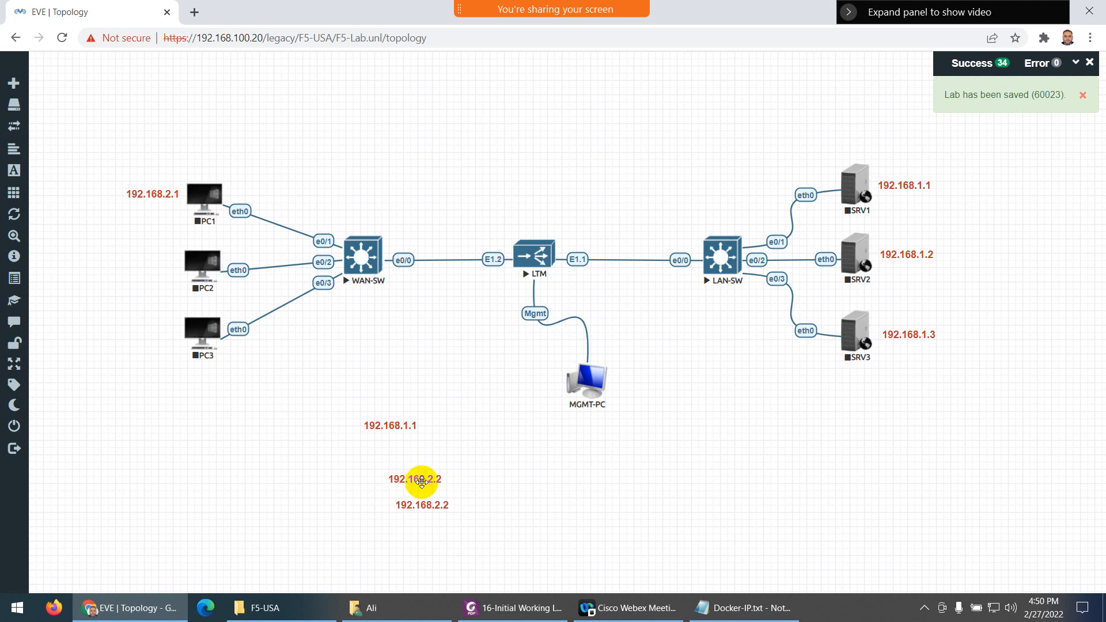
pyautogui.moveTo(422, 478); pyautogui.dragTo(154, 261)
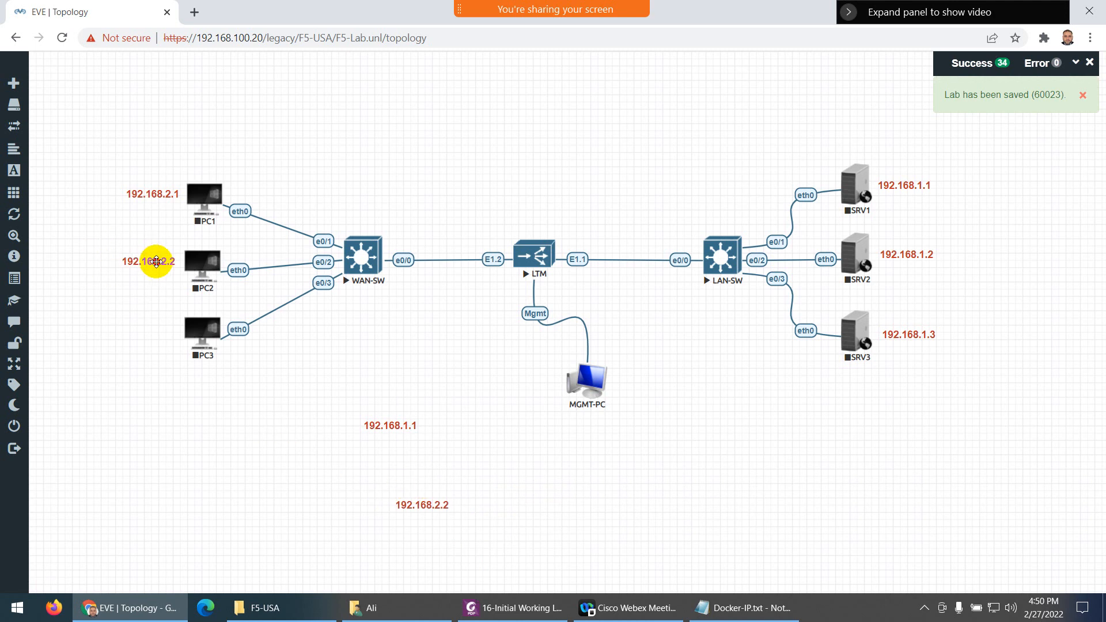
# Change the lower copy to 192.168.2.3 and move it beside PC3
pyautogui.doubleClick(429, 507)
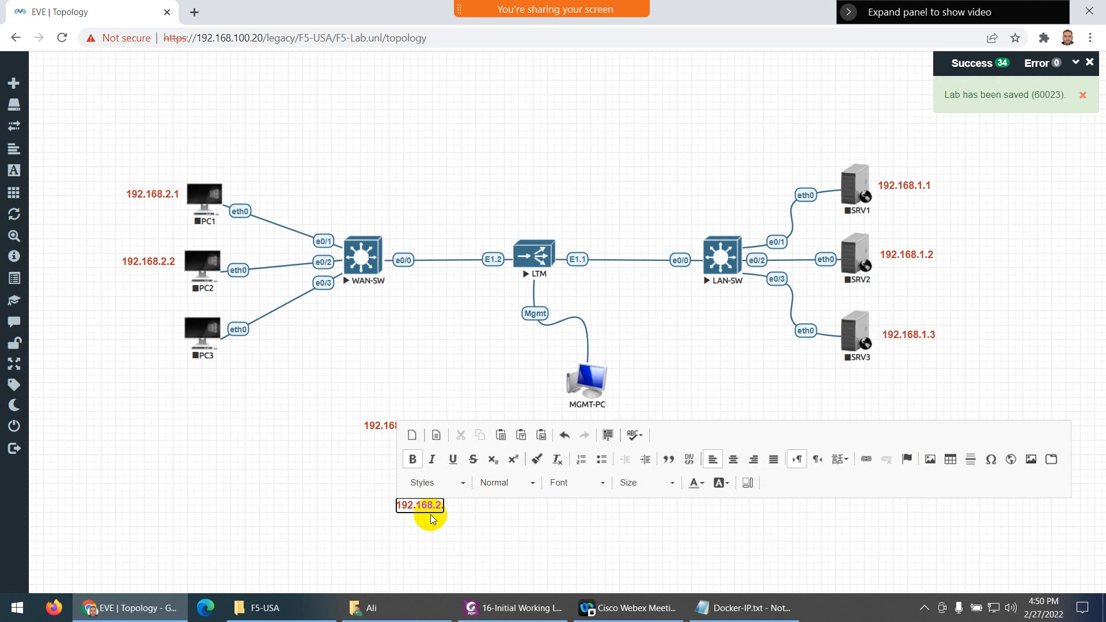
pyautogui.write('3')
pyautogui.click(358, 481)
pyautogui.click(425, 506)
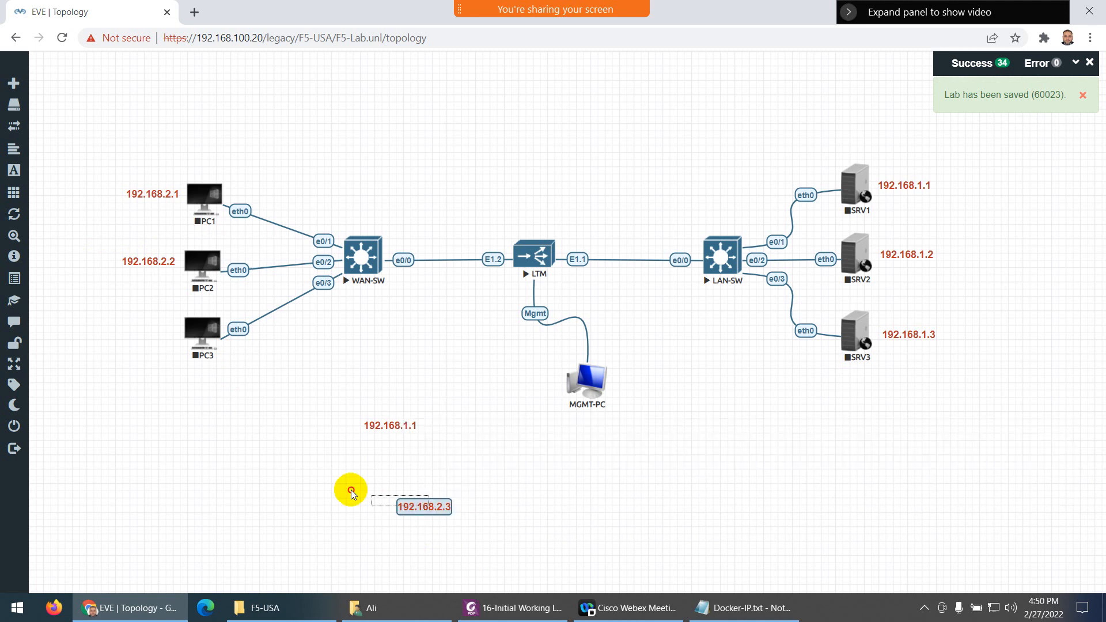
pyautogui.moveTo(425, 506); pyautogui.dragTo(149, 323)
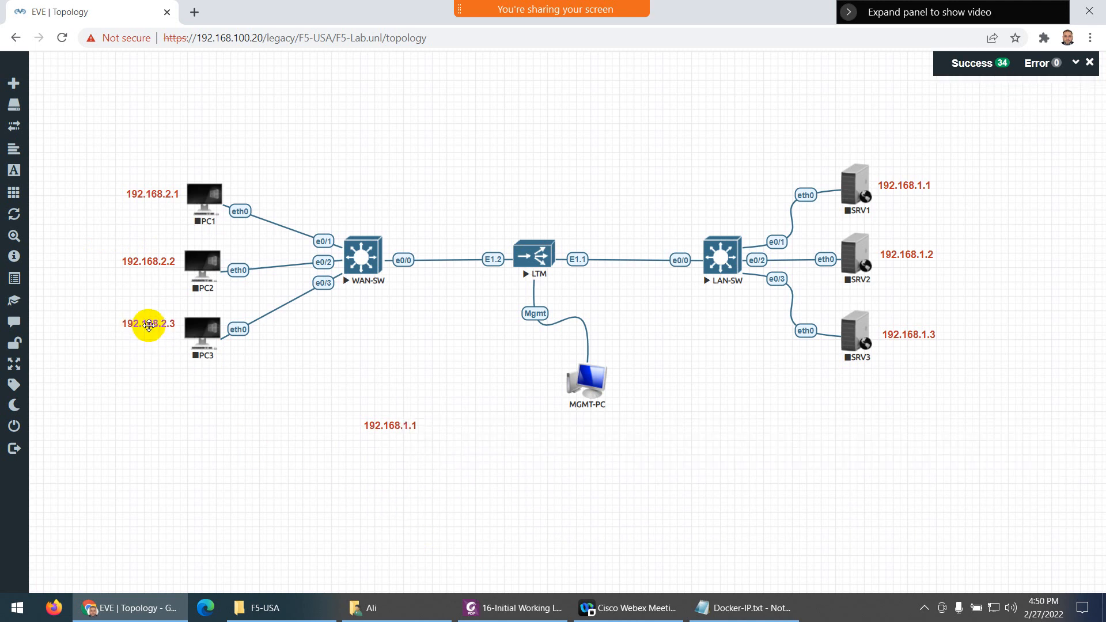
pyautogui.rightClick(388, 426)
# Duplicate the 192.168.1.1 label and change the copy to read .254
pyautogui.click(424, 451)
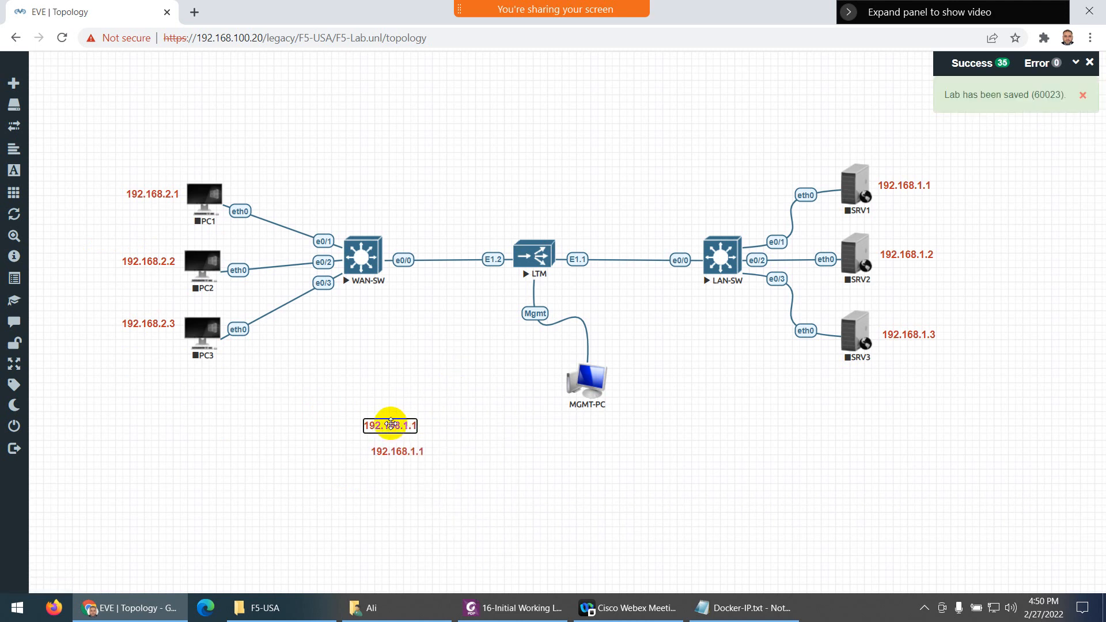
pyautogui.moveTo(391, 424)
pyautogui.mouseDown()
pyautogui.moveTo(413, 424)
pyautogui.moveTo(397, 428)
pyautogui.mouseUp()
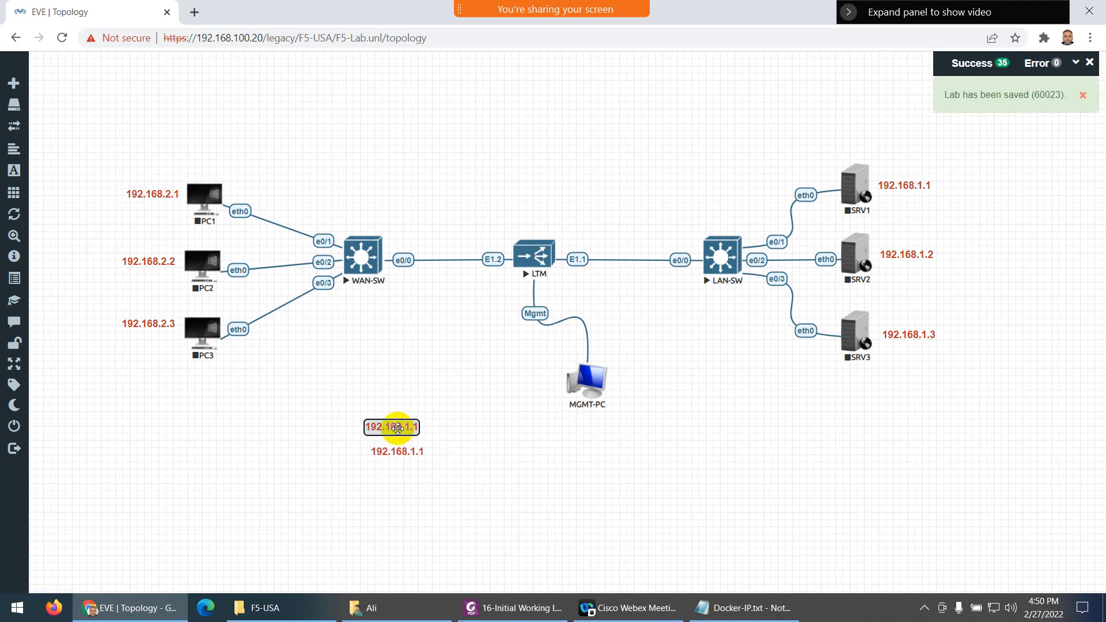
pyautogui.doubleClick(399, 429)
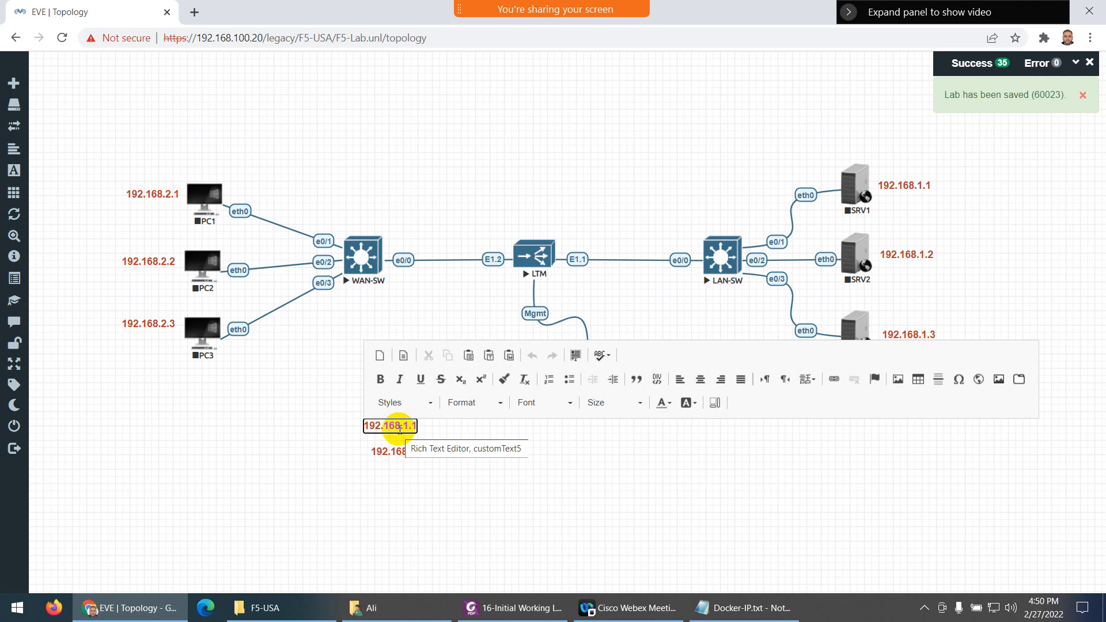
pyautogui.doubleClick(400, 431)
pyautogui.write('254')
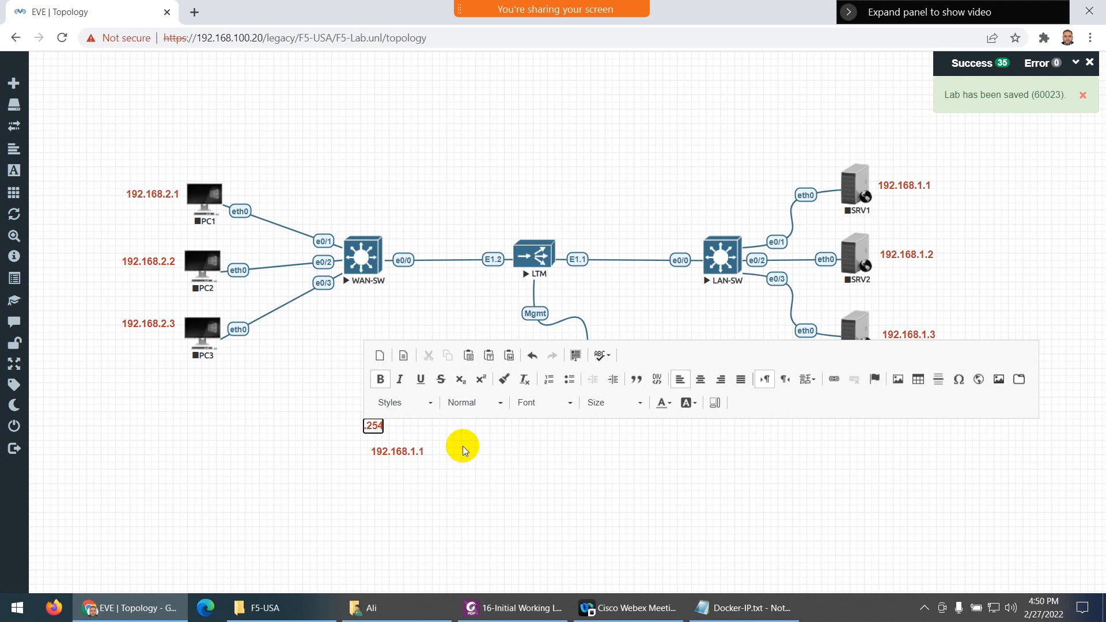
pyautogui.click(460, 446)
# Duplicate the .254 label and place the two copies above LTM's E1.2 and E1.1
pyautogui.rightClick(373, 425)
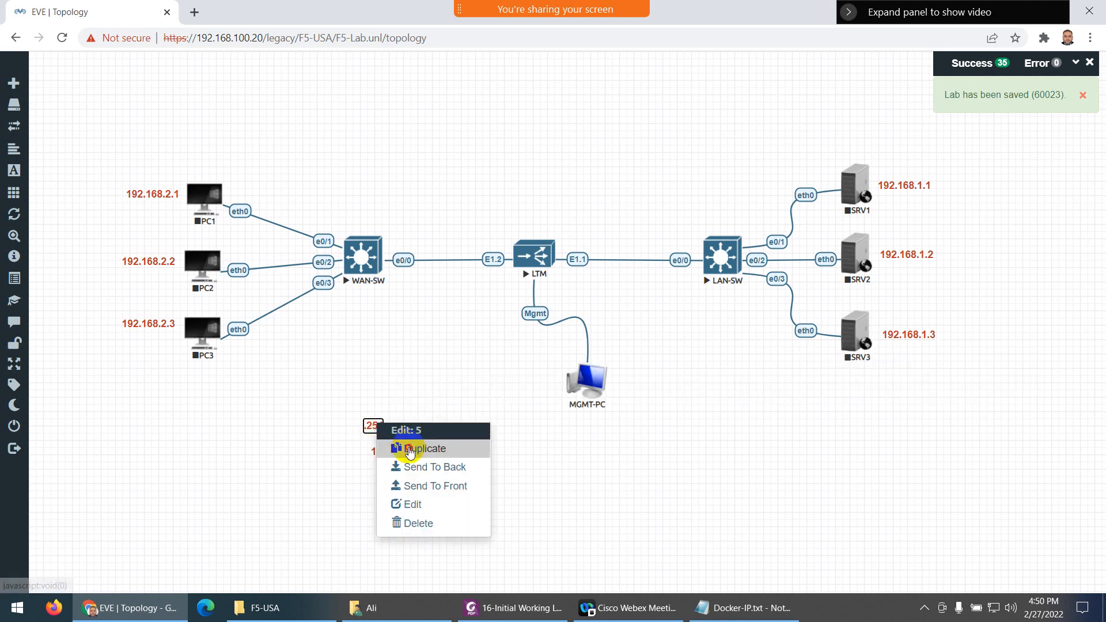
pyautogui.click(397, 449)
pyautogui.moveTo(372, 425)
pyautogui.mouseDown()
pyautogui.moveTo(419, 401)
pyautogui.moveTo(399, 409)
pyautogui.moveTo(494, 240)
pyautogui.mouseUp()
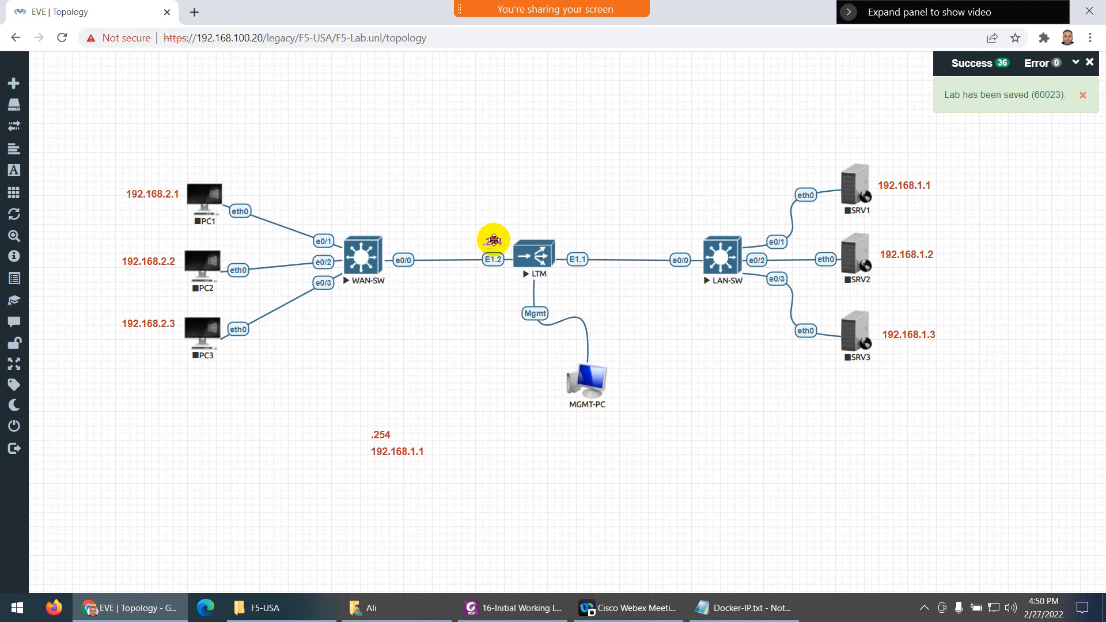
pyautogui.moveTo(376, 435); pyautogui.dragTo(578, 245)
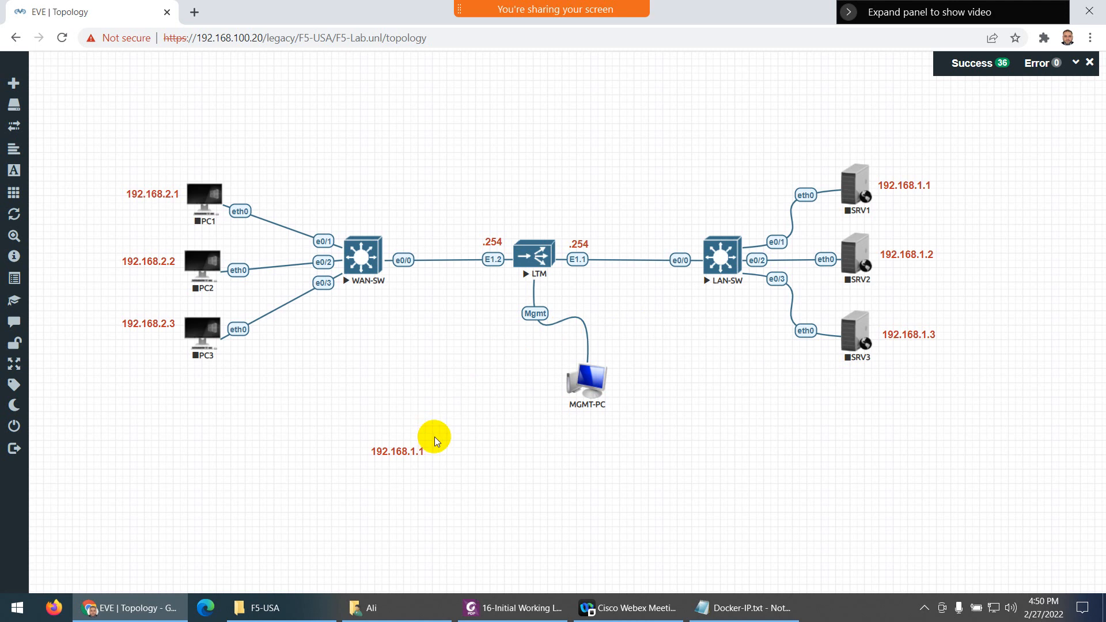
# Move the leftover 192.168.1.1 label near MGMT-PC and change its address to 192.168.2.100
pyautogui.moveTo(395, 450); pyautogui.dragTo(425, 361)
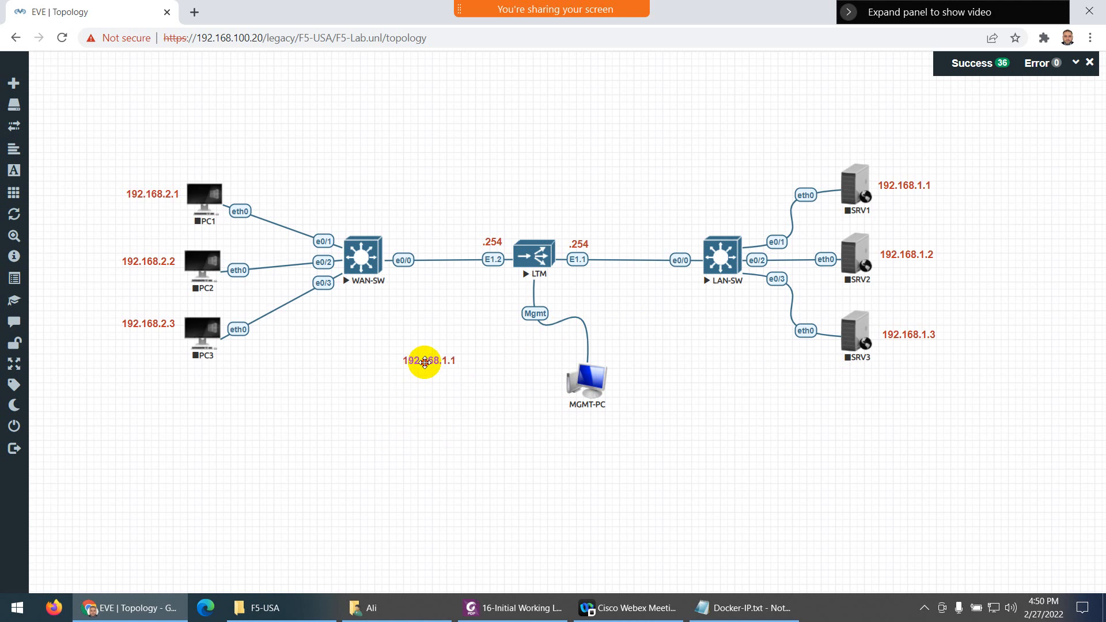
pyautogui.doubleClick(424, 361)
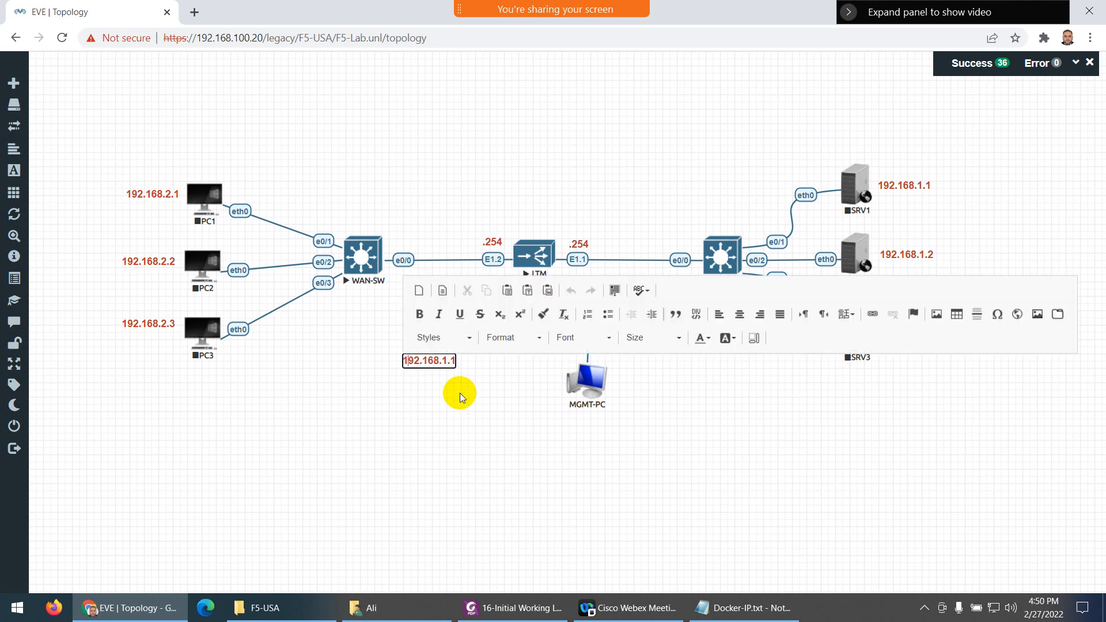
pyautogui.press('Right')
pyautogui.press('Right')
pyautogui.press('Right')
pyautogui.press('Right')
pyautogui.press('Right')
pyautogui.press('Right')
pyautogui.press('Right')
pyautogui.press('Right')
pyautogui.press('BackSpace')
pyautogui.write('2.100')
pyautogui.click(454, 421)
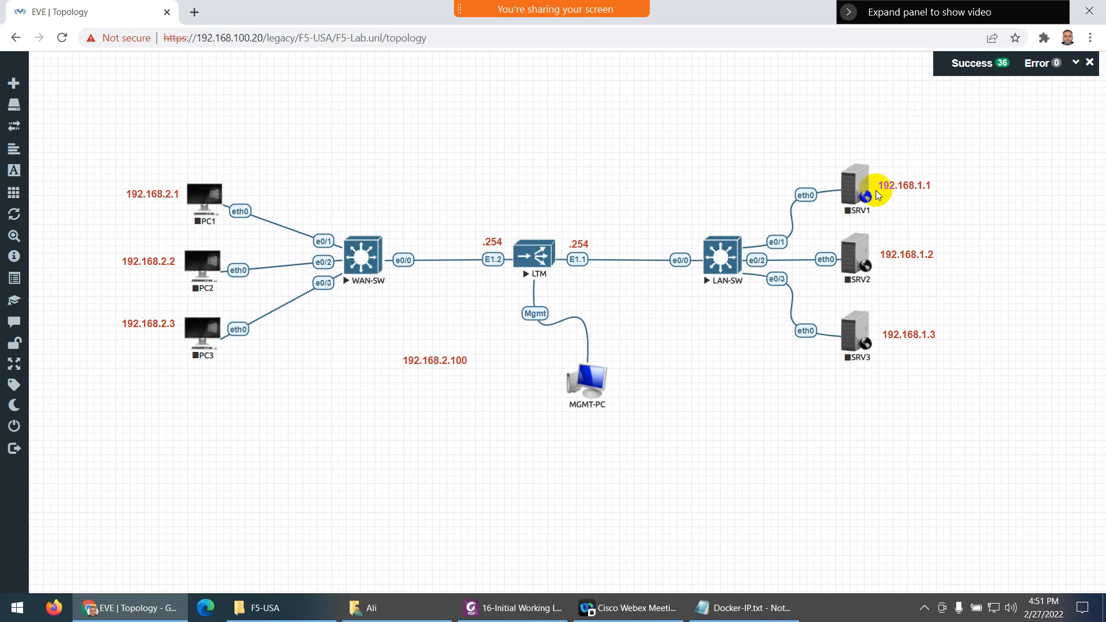
# Colour the VIP:192.168.2.100 label green and move it above the WAN-SW–LTM link
pyautogui.doubleClick(441, 359)
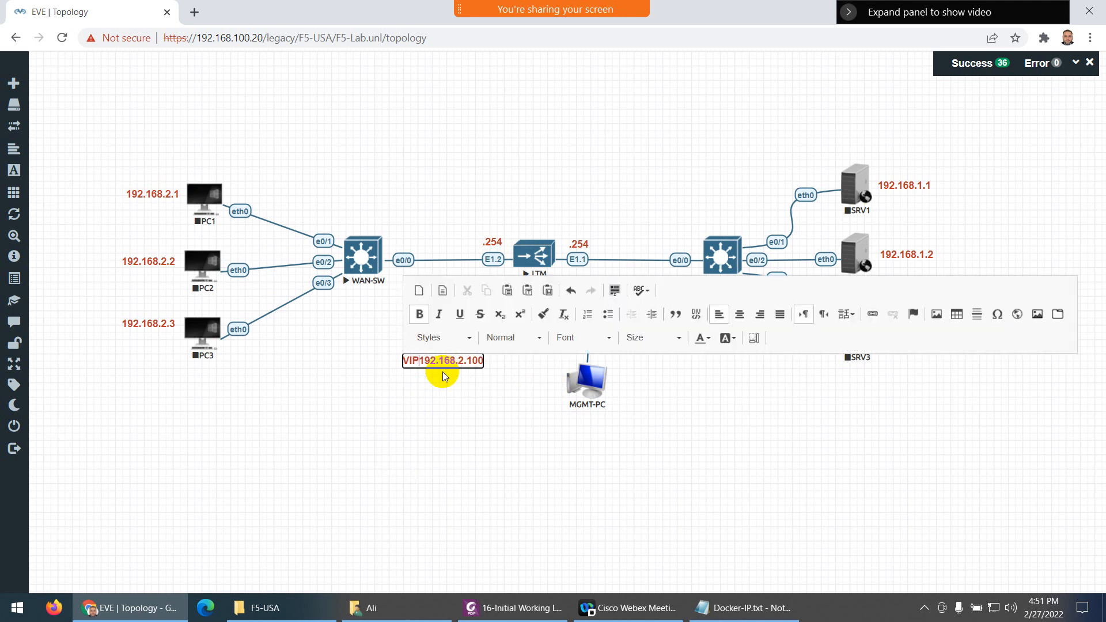
pyautogui.tripleClick(443, 375)
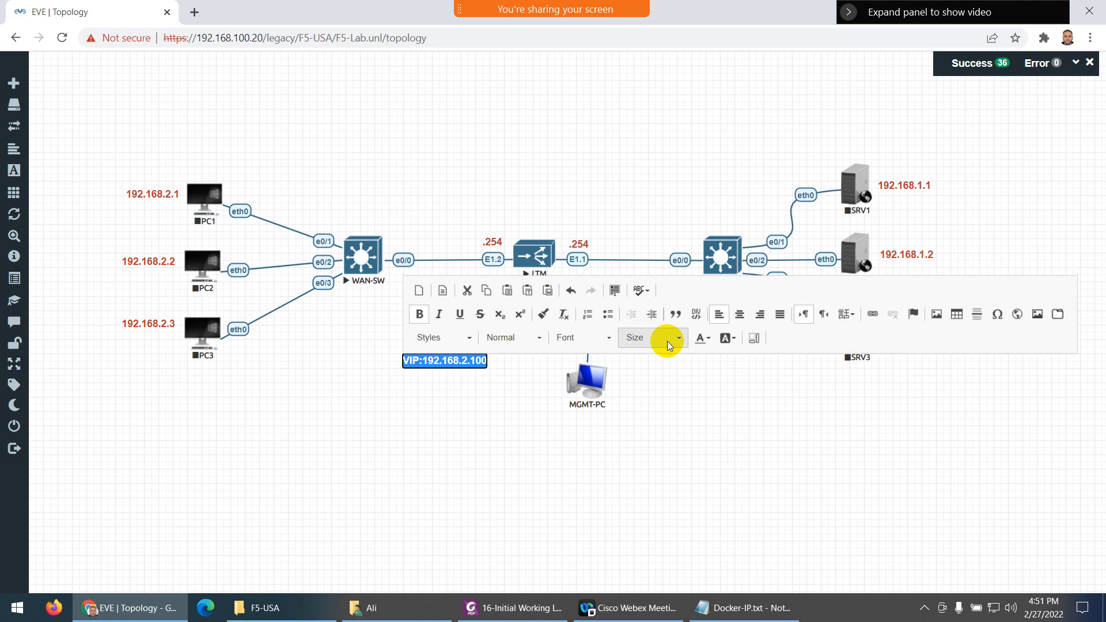
pyautogui.click(704, 339)
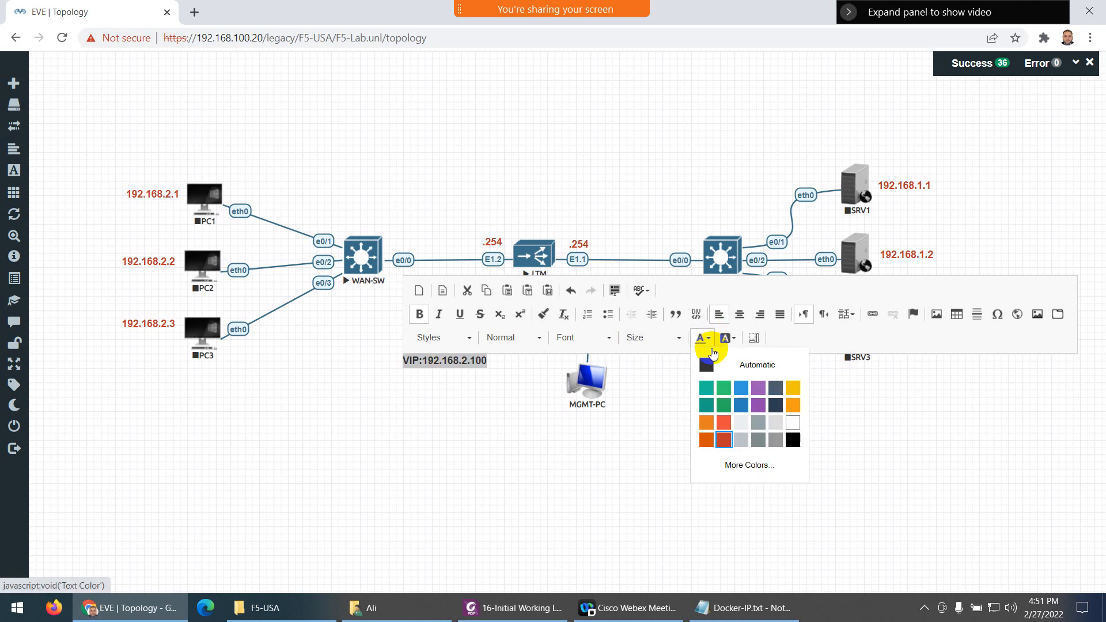
pyautogui.click(724, 405)
pyautogui.click(407, 412)
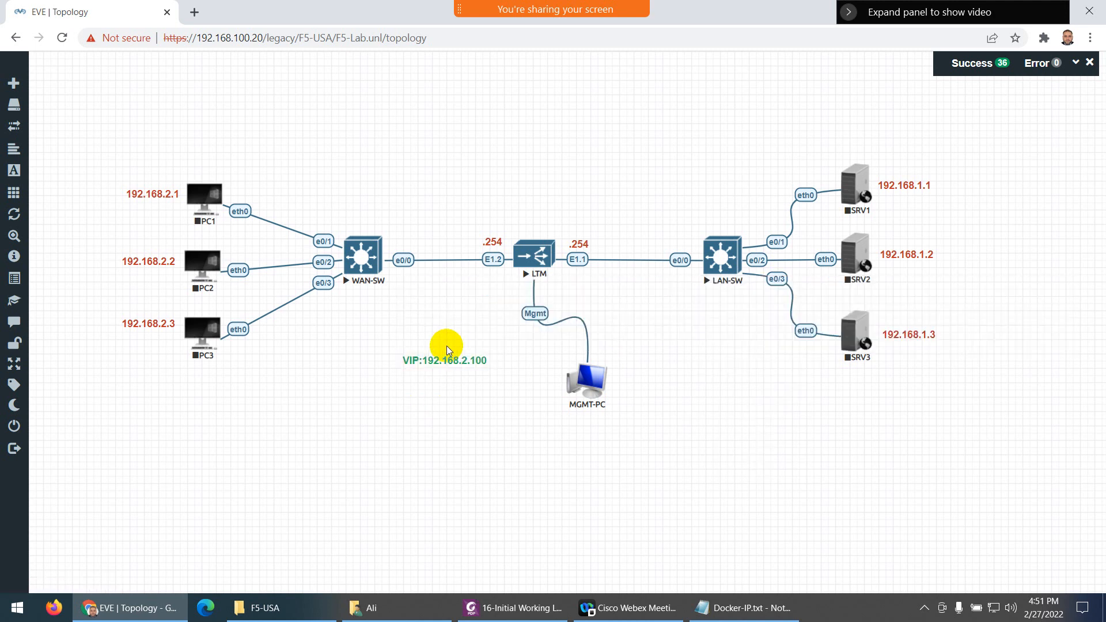
pyautogui.moveTo(435, 362); pyautogui.dragTo(441, 204)
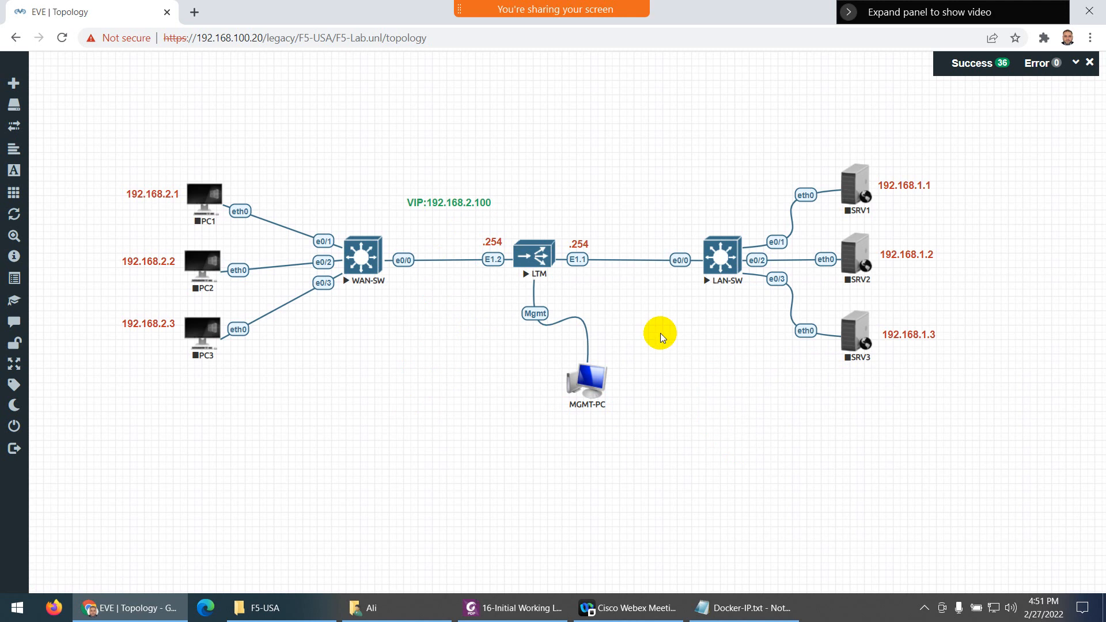
# Start SRV1, SRV2 and SRV3 one after another from each node's context menu
pyautogui.rightClick(863, 190)
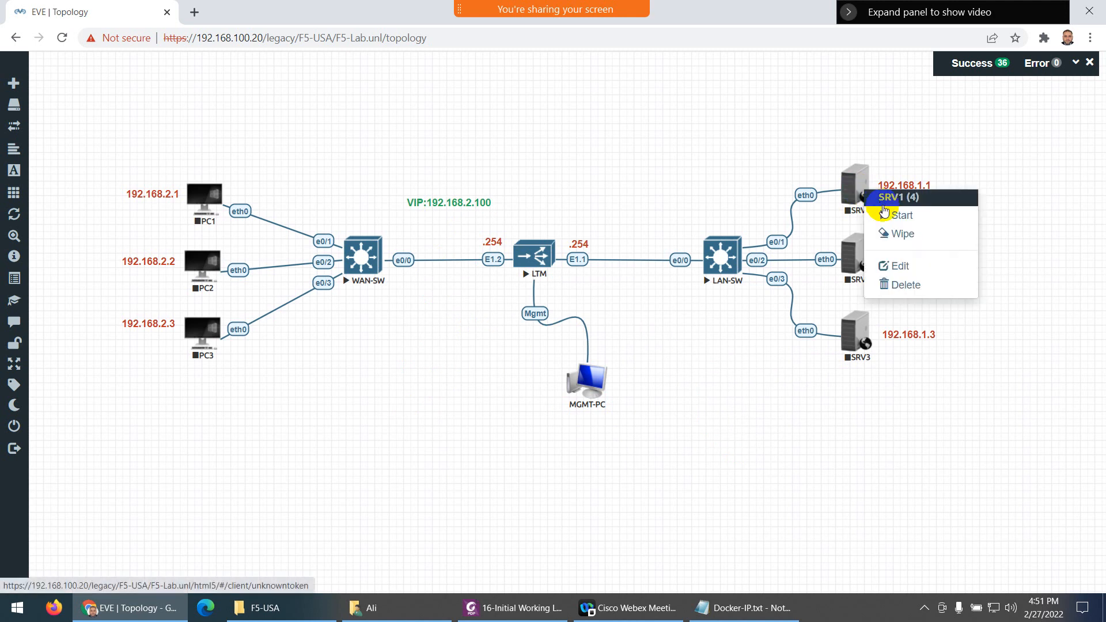
pyautogui.click(886, 214)
pyautogui.rightClick(844, 260)
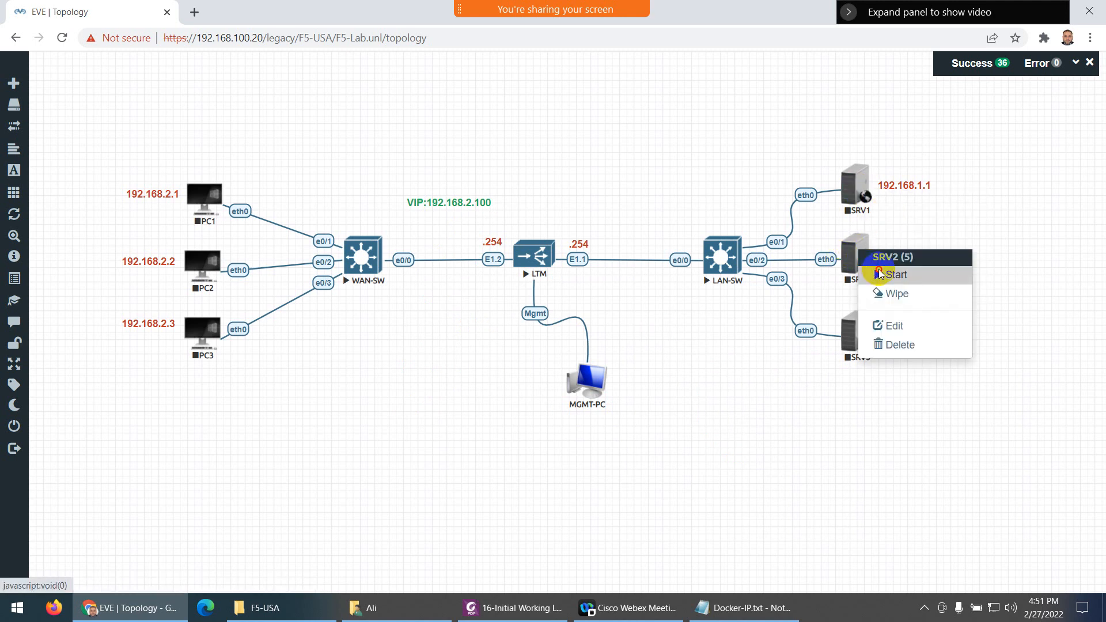
pyautogui.click(863, 276)
pyautogui.rightClick(859, 330)
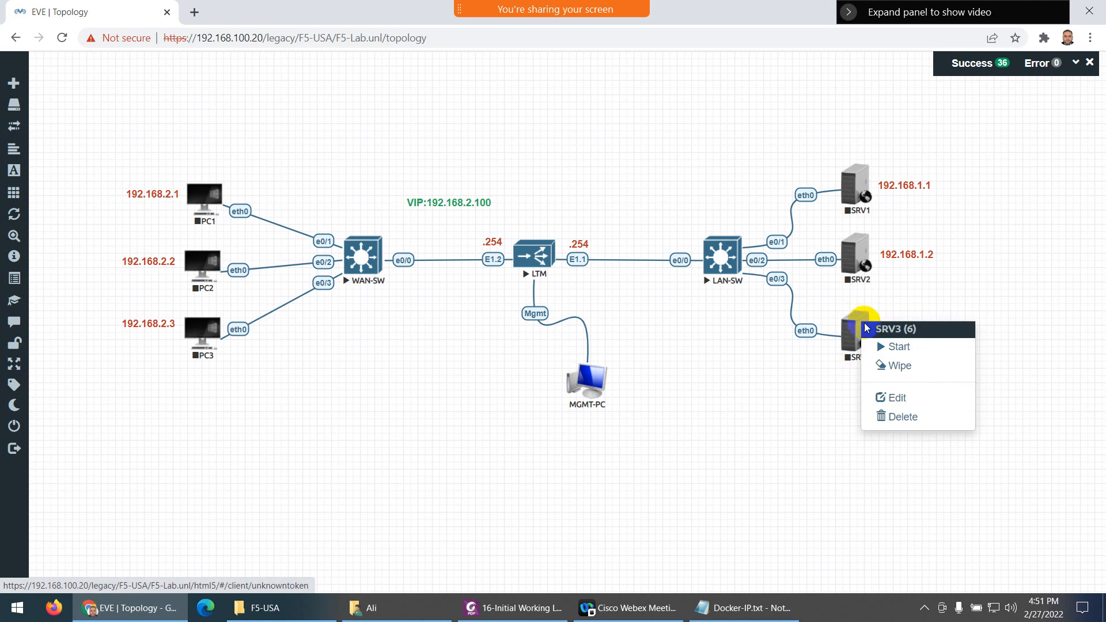
pyautogui.click(881, 347)
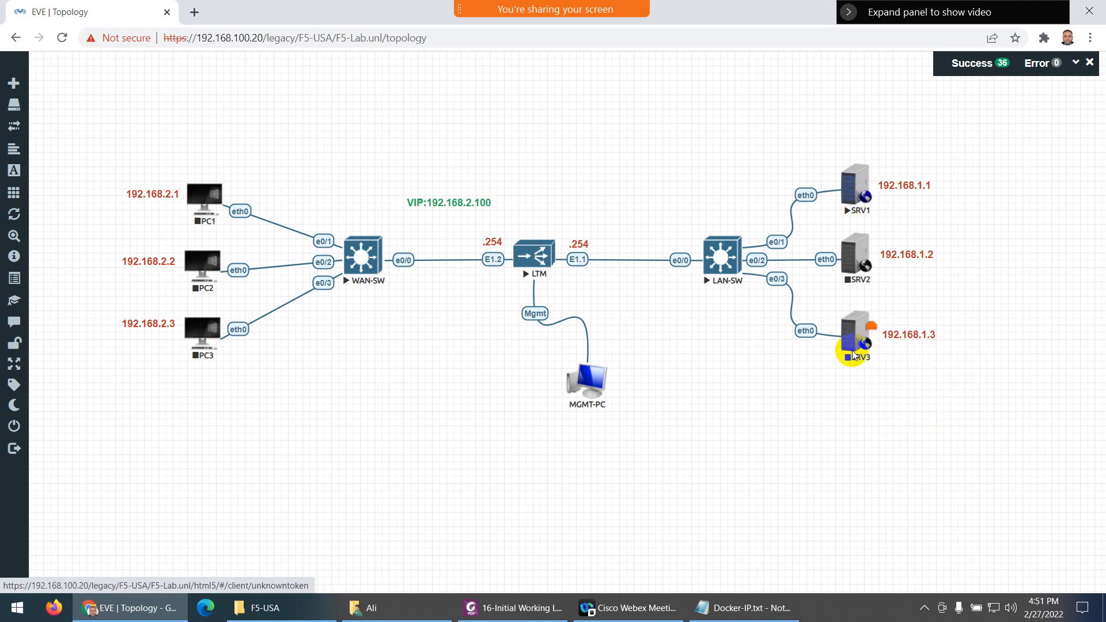
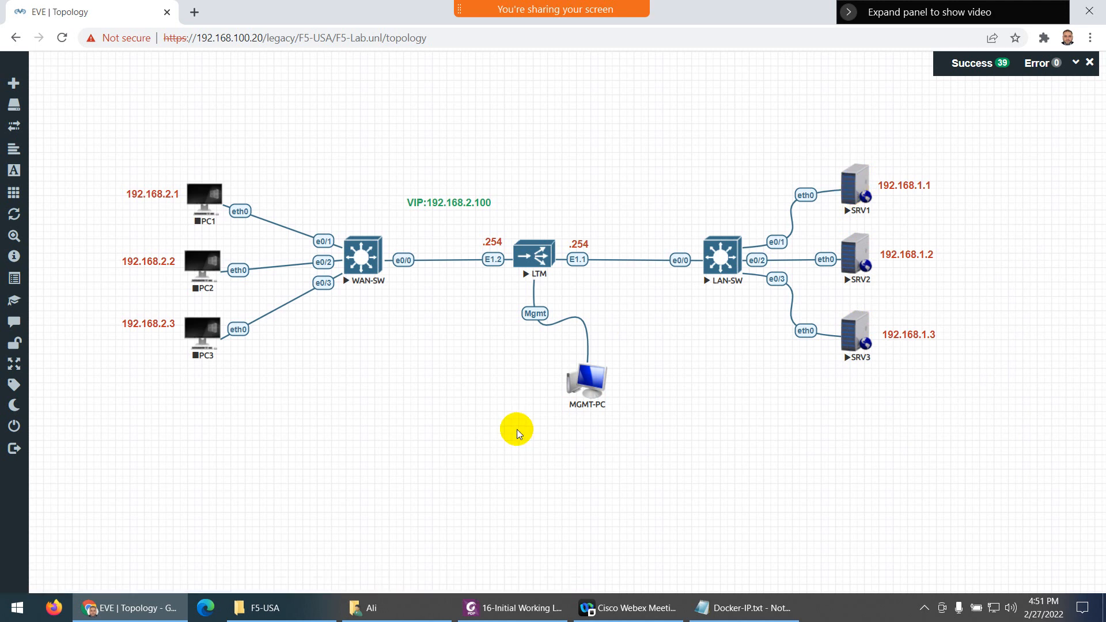
# Open index.html from D:\Courses\F5 LTM\Extra in Notepad++, then bring the EVE lab topology back into view
pyautogui.click(273, 614)
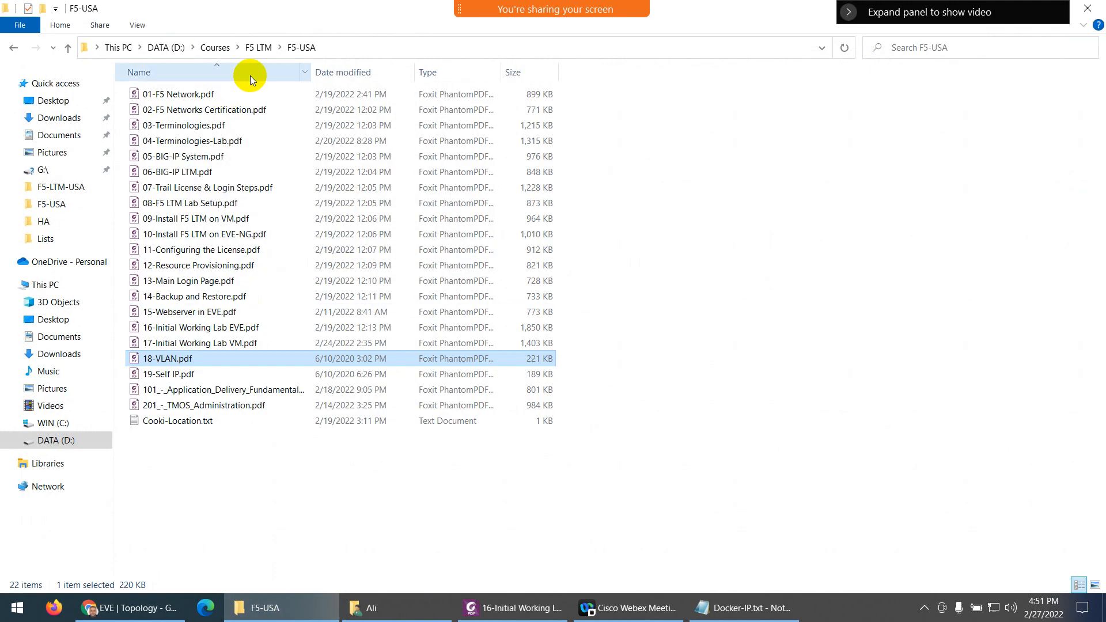
pyautogui.click(258, 47)
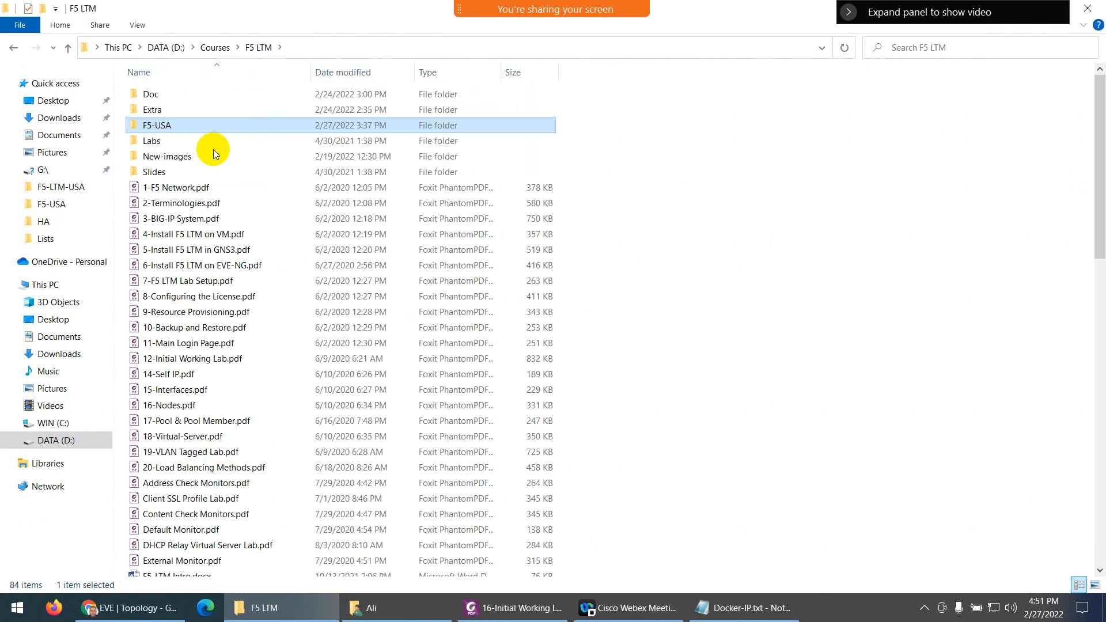
pyautogui.doubleClick(159, 113)
pyautogui.rightClick(163, 188)
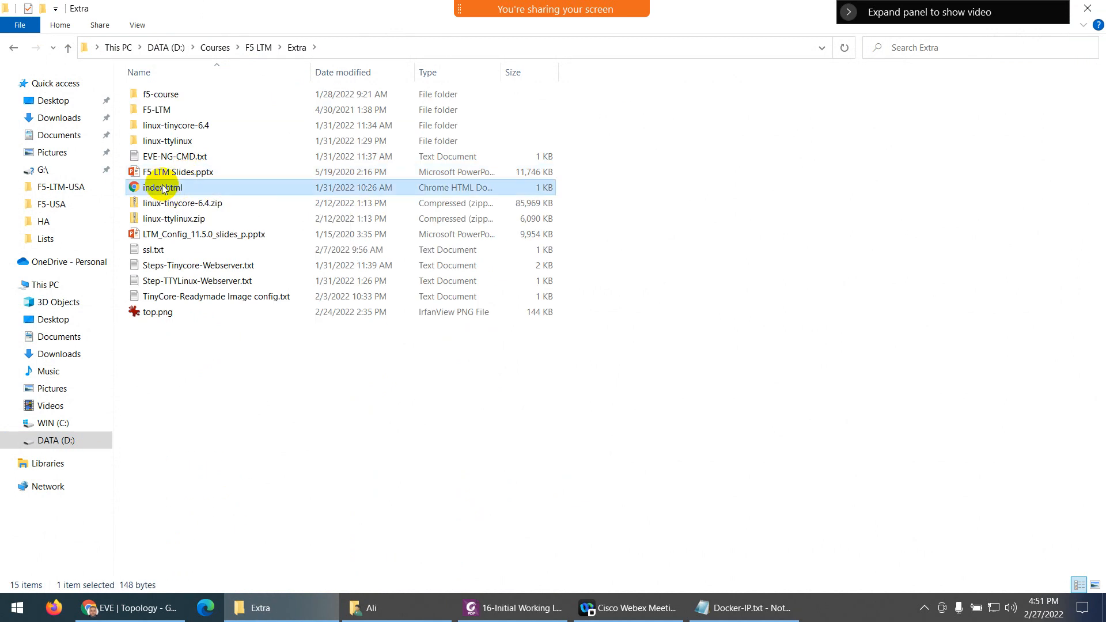
pyautogui.click(197, 245)
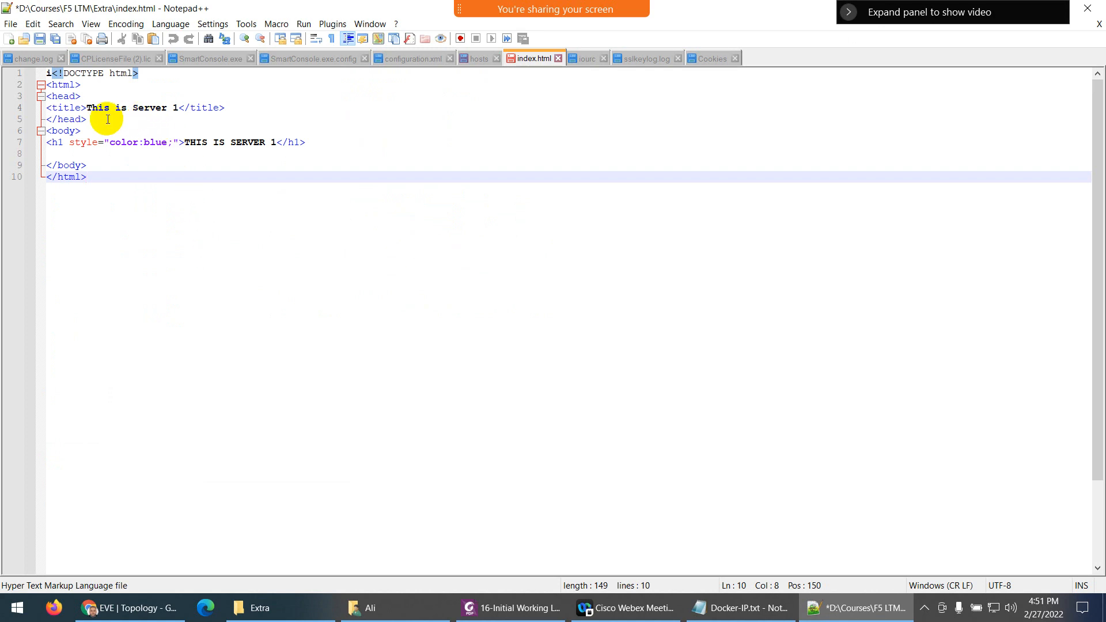
pyautogui.hotkey('alt', 'Tab')
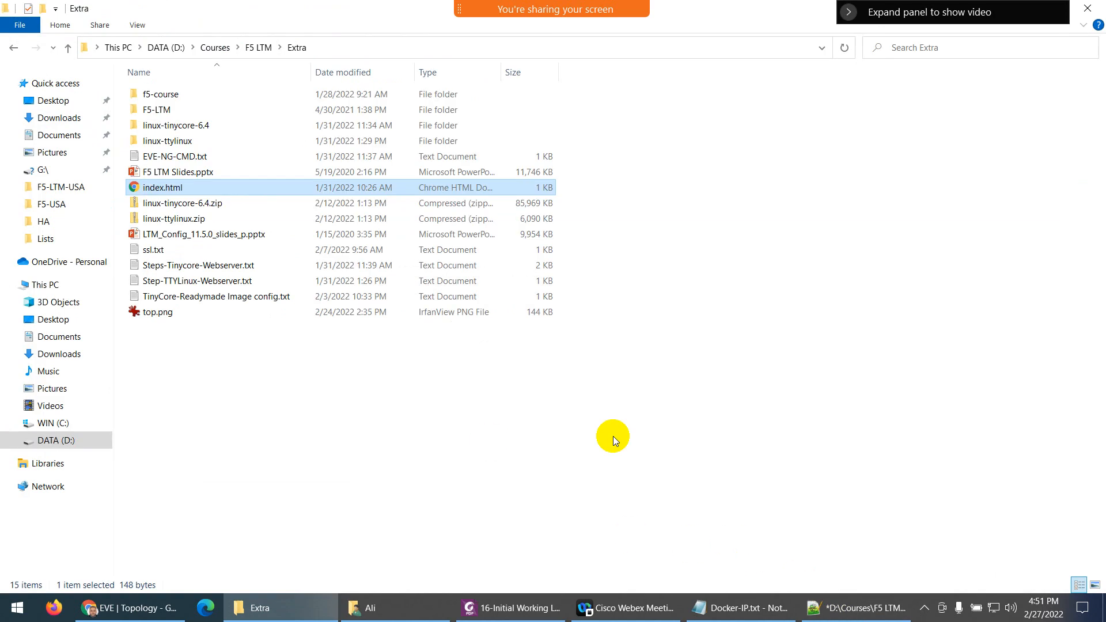
pyautogui.click(309, 595)
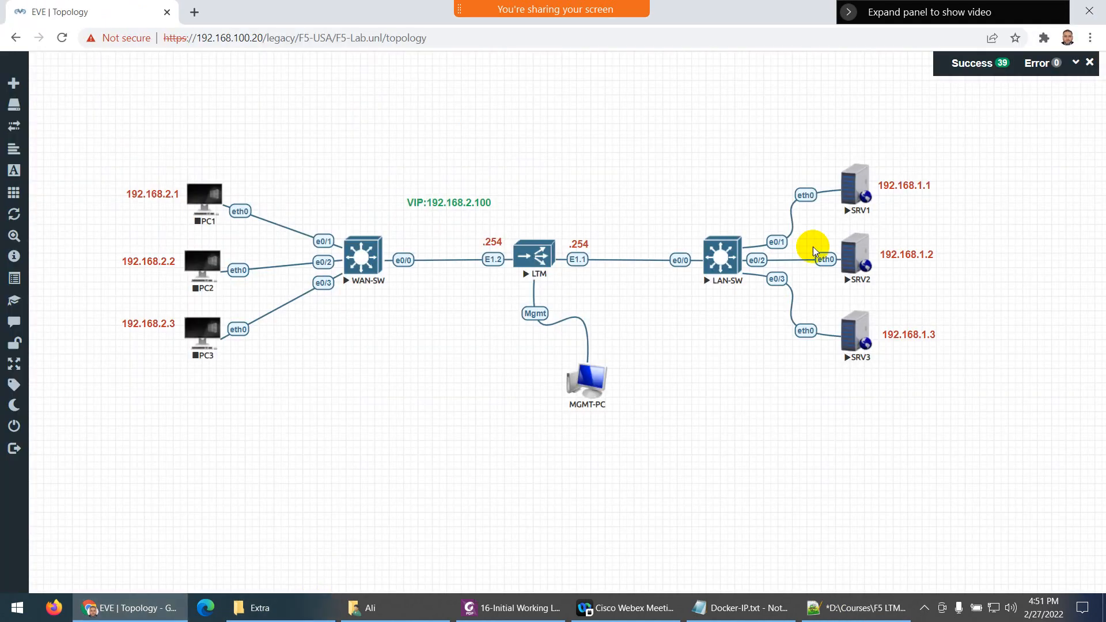
# Open SRV1's console and launch a MATE Terminal from System Tools
pyautogui.click(852, 191)
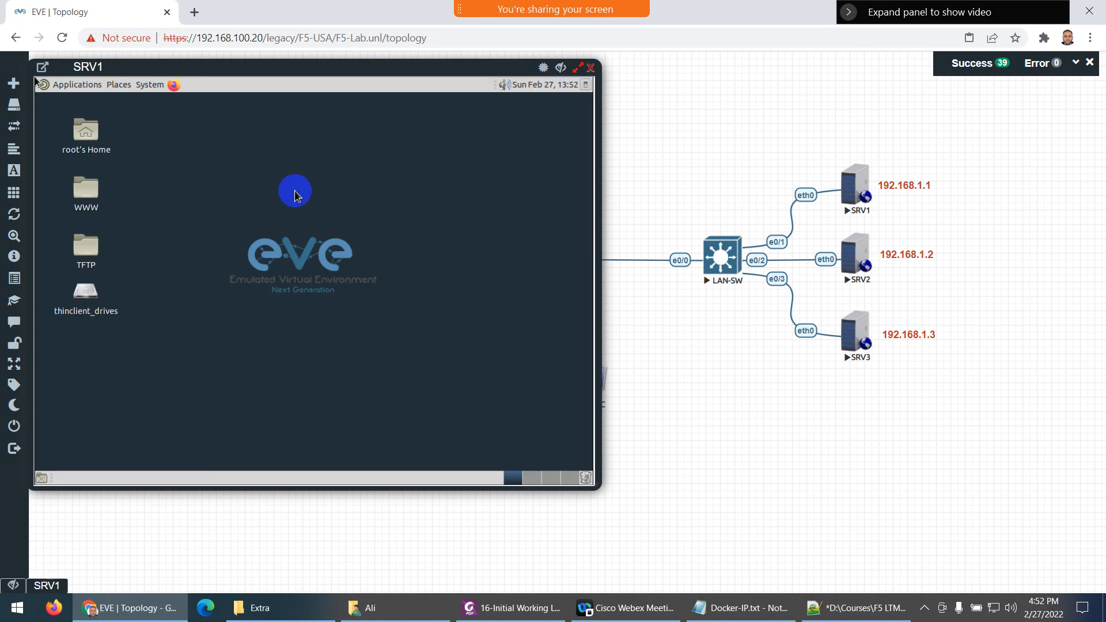
pyautogui.click(64, 86)
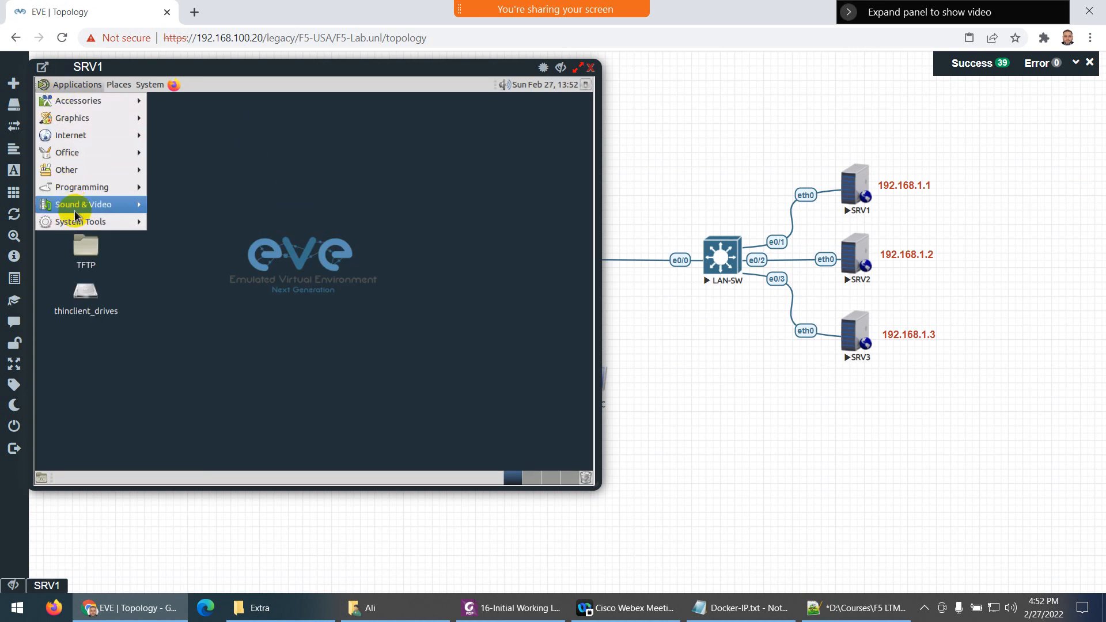
pyautogui.moveTo(78, 221)
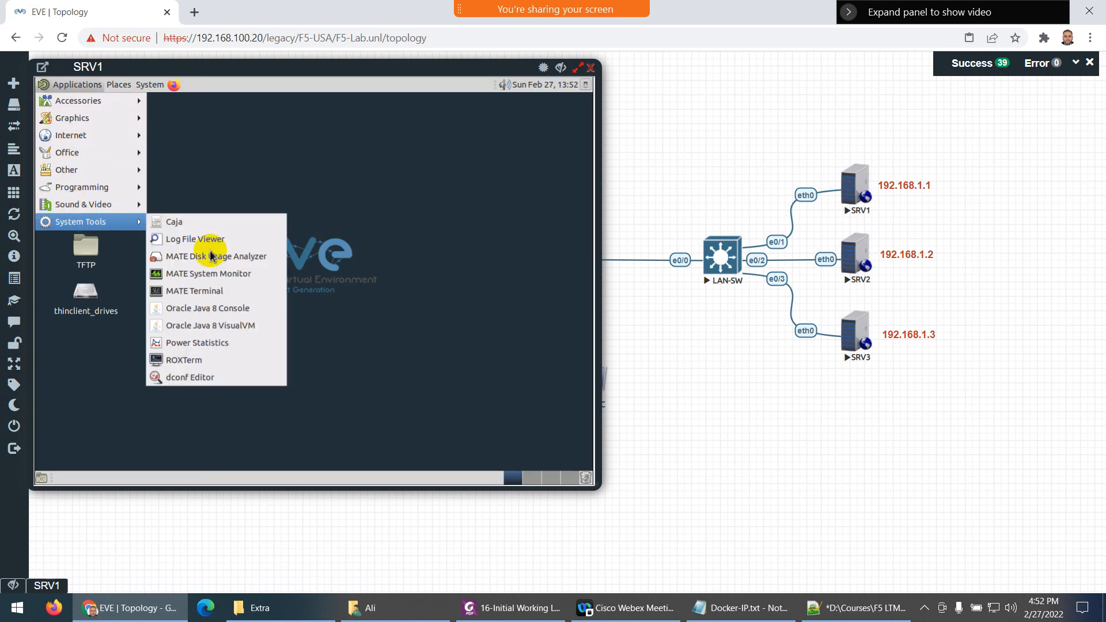
pyautogui.click(203, 295)
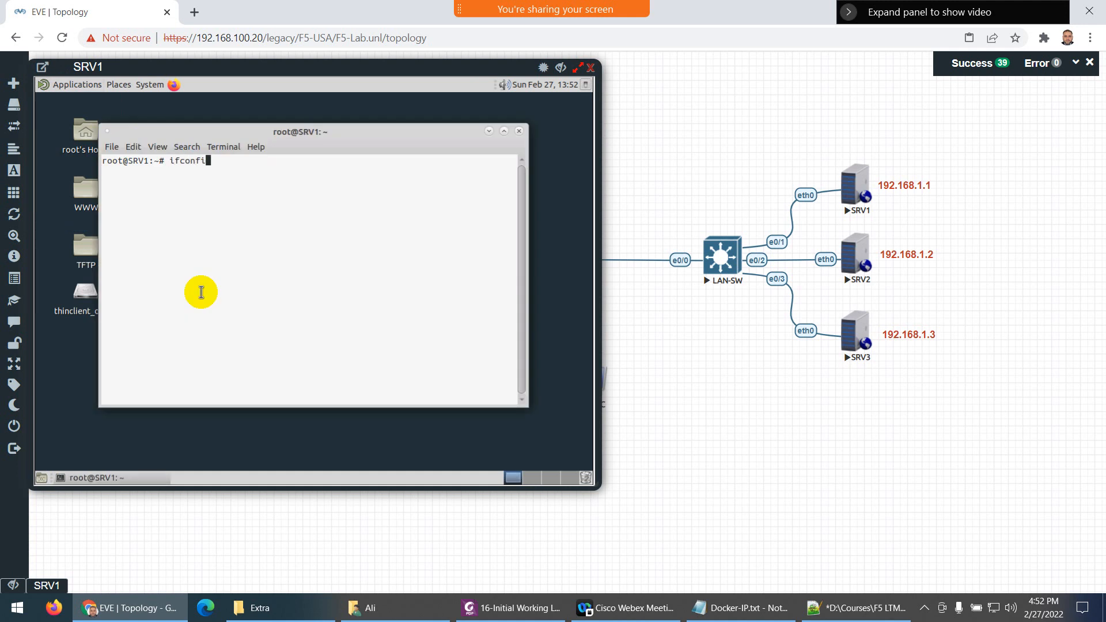
# Run ifconfig eth0 and route to confirm 192.168.1.1 with gateway 192.168.1.254, then close the terminal
pyautogui.write('ifconfig eth0')
pyautogui.press('Return')
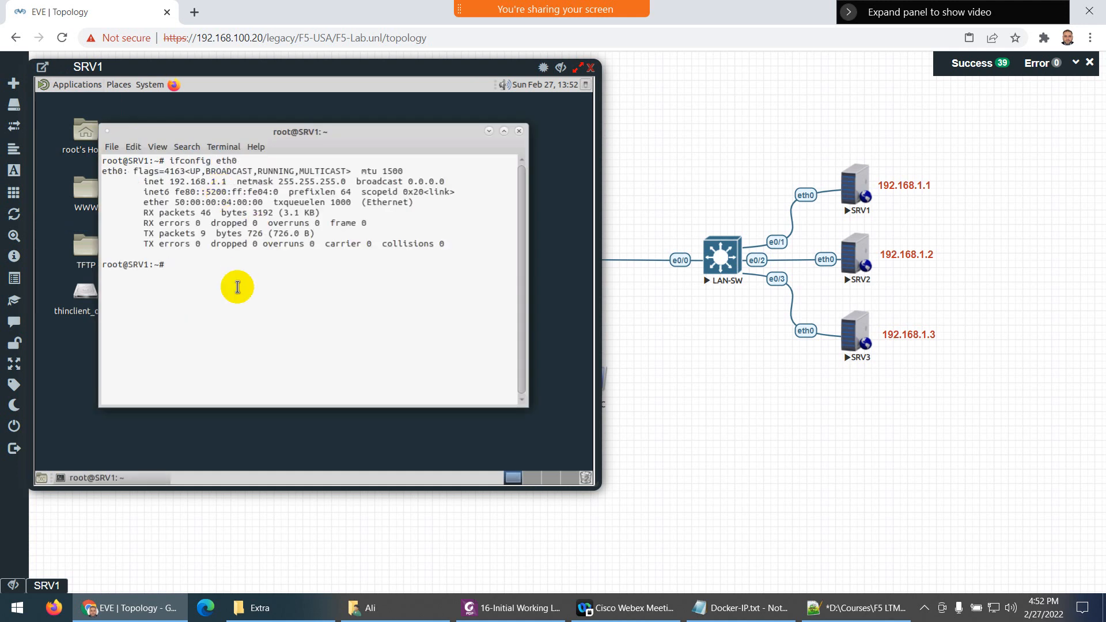
pyautogui.write('route')
pyautogui.press('Return')
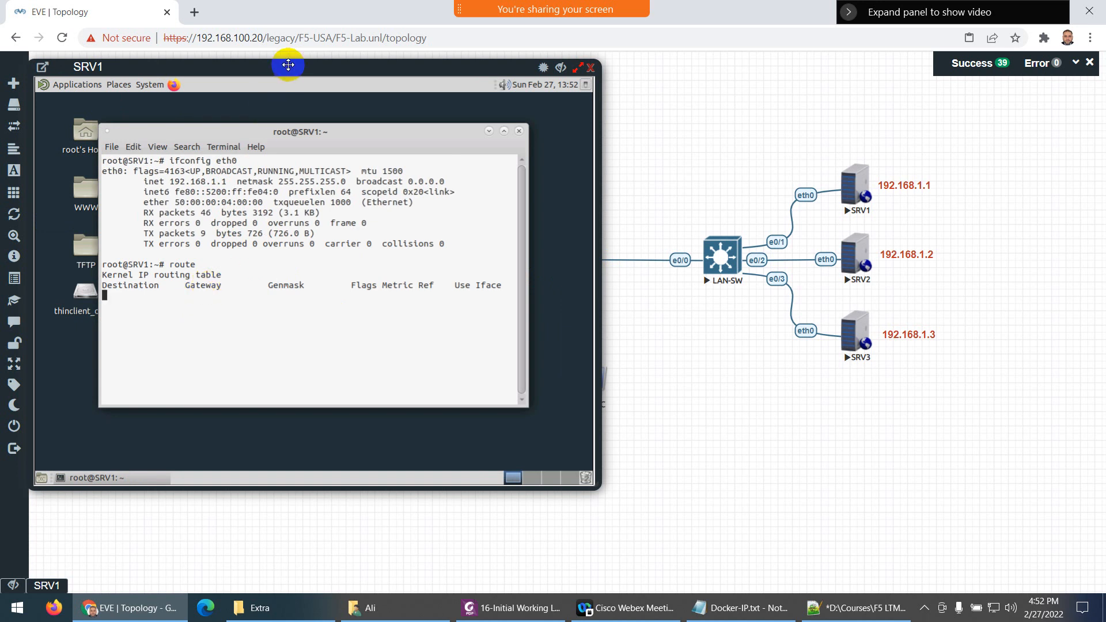
pyautogui.moveTo(288, 64); pyautogui.dragTo(383, 62)
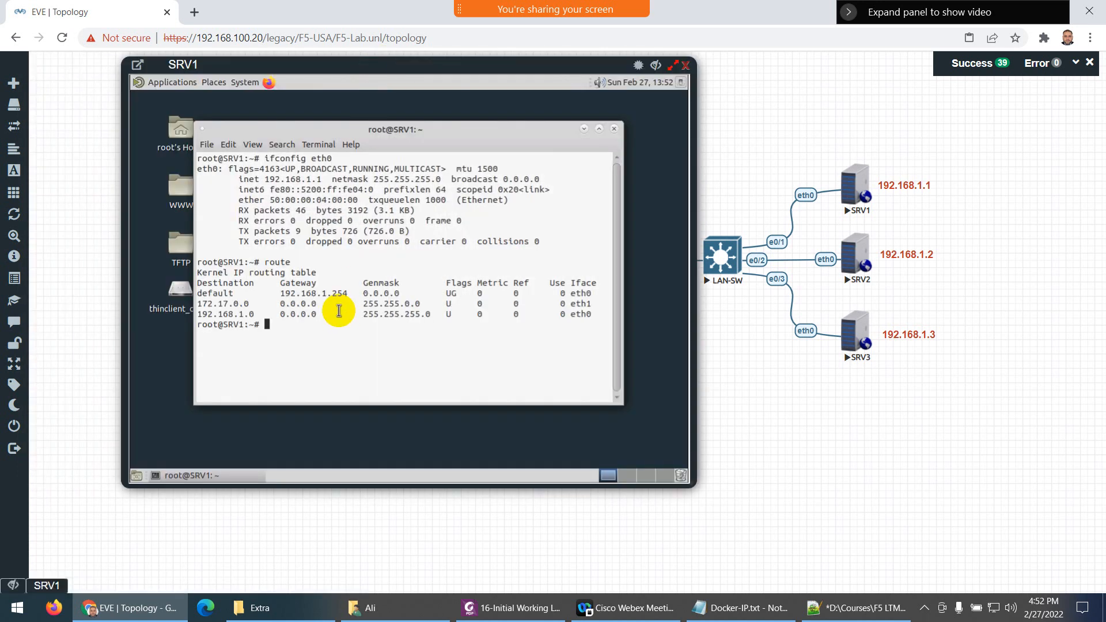
pyautogui.moveTo(353, 293); pyautogui.dragTo(326, 293)
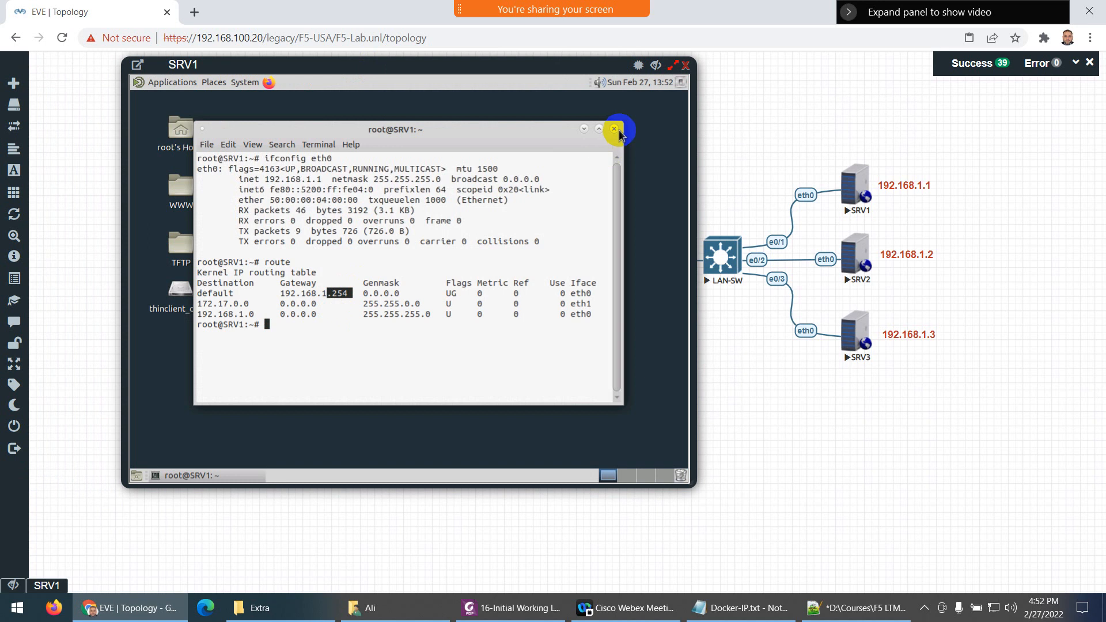
pyautogui.click(614, 129)
# Open SRV1's www/html/index.html in Pluma and delete its default content
pyautogui.click(181, 190)
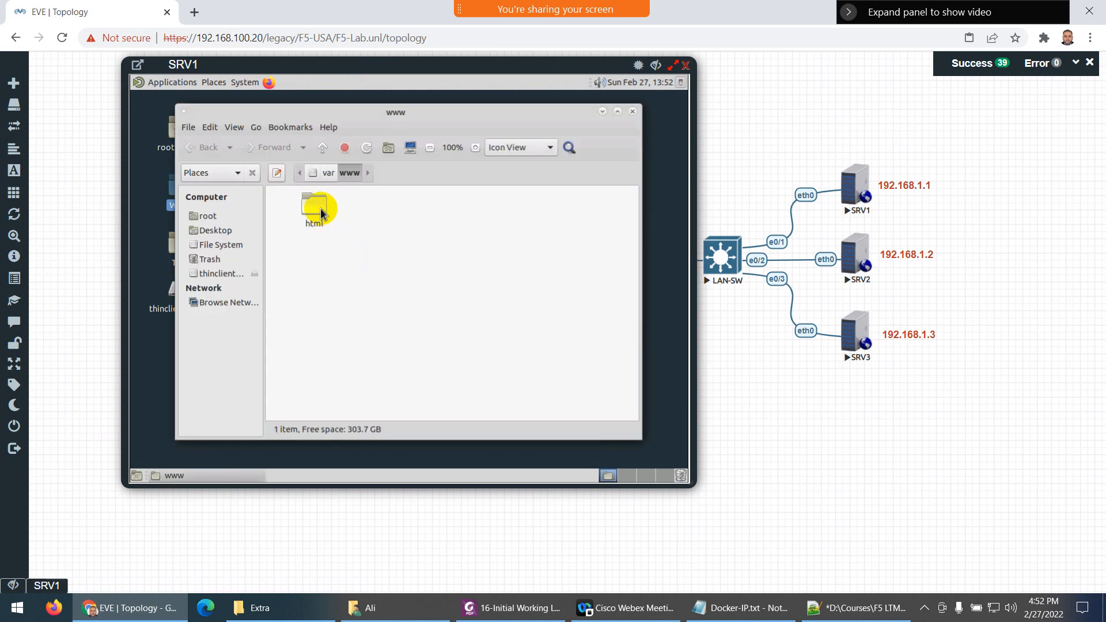
pyautogui.click(313, 215)
pyautogui.rightClick(318, 216)
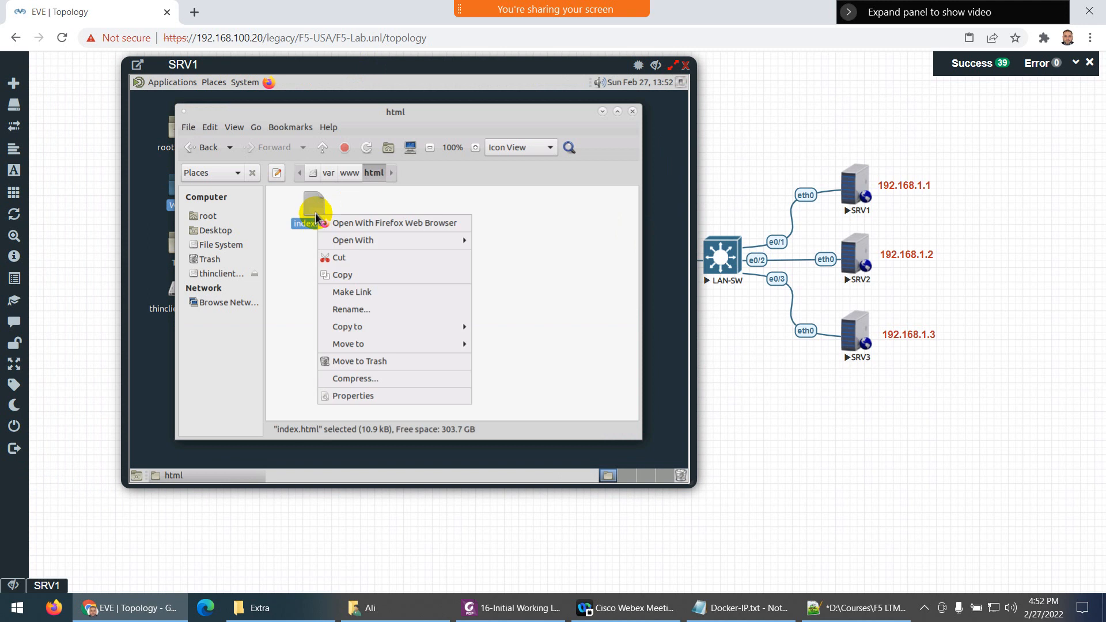
pyautogui.moveTo(435, 240)
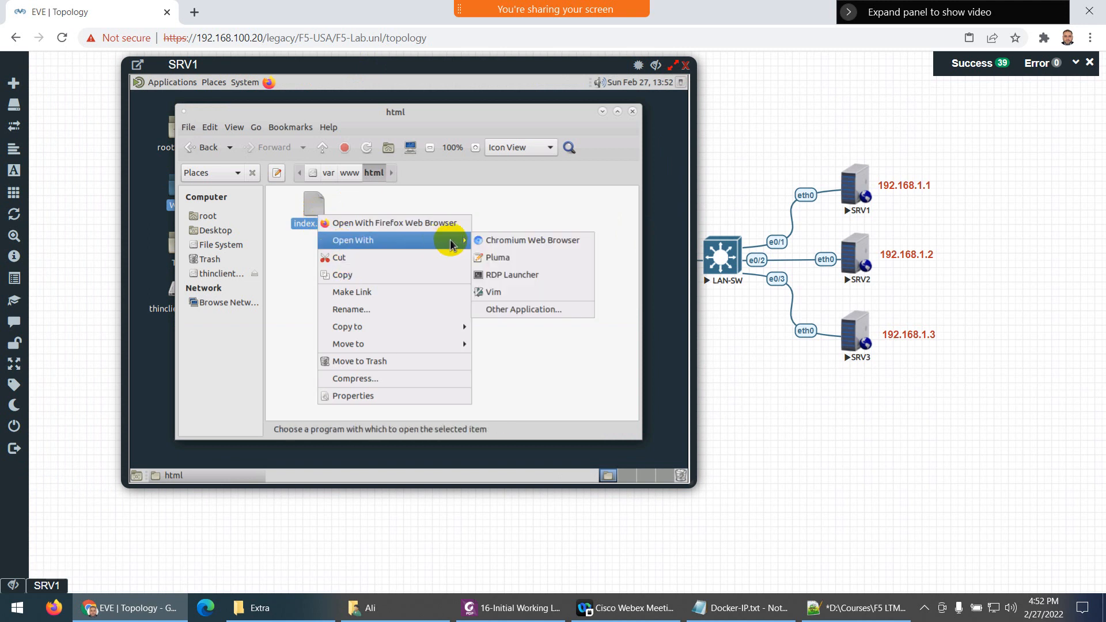
pyautogui.click(501, 258)
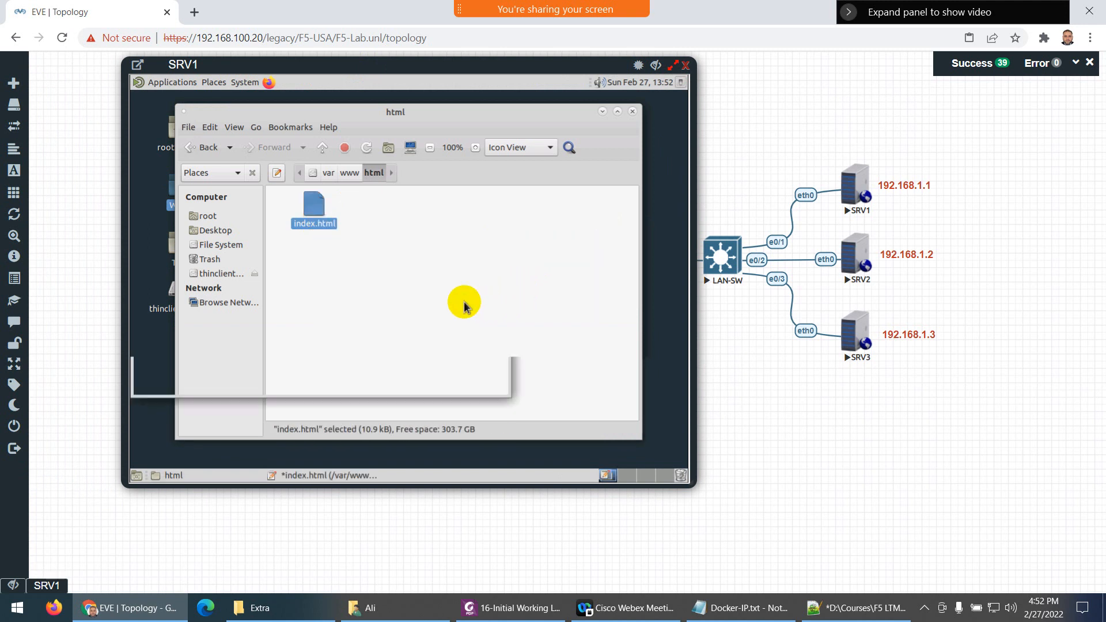
pyautogui.click(1004, 100)
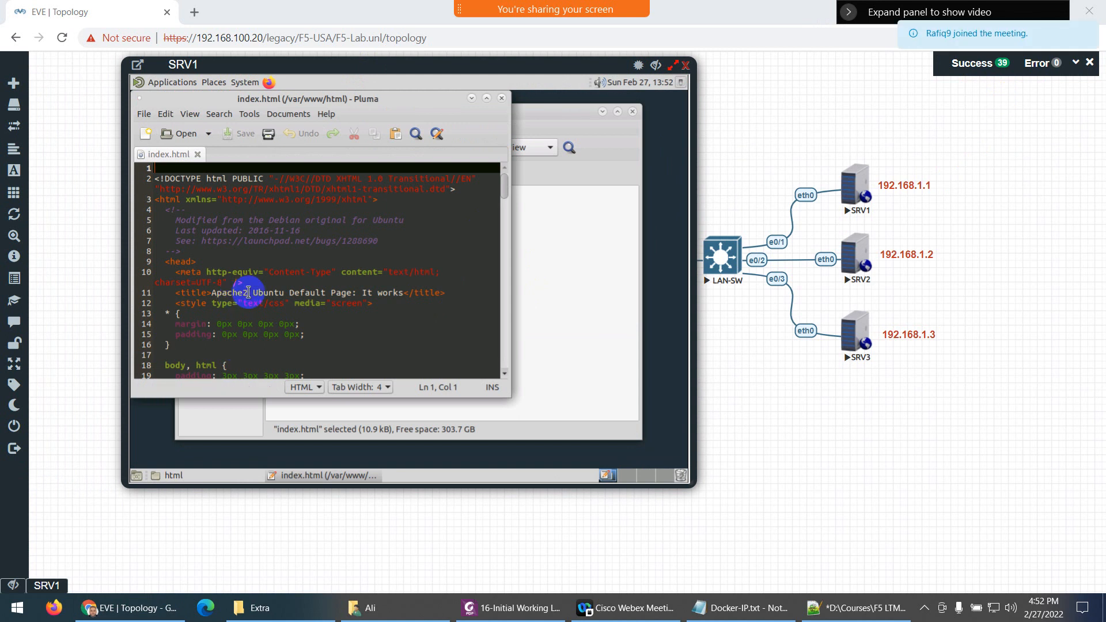
pyautogui.click(240, 272)
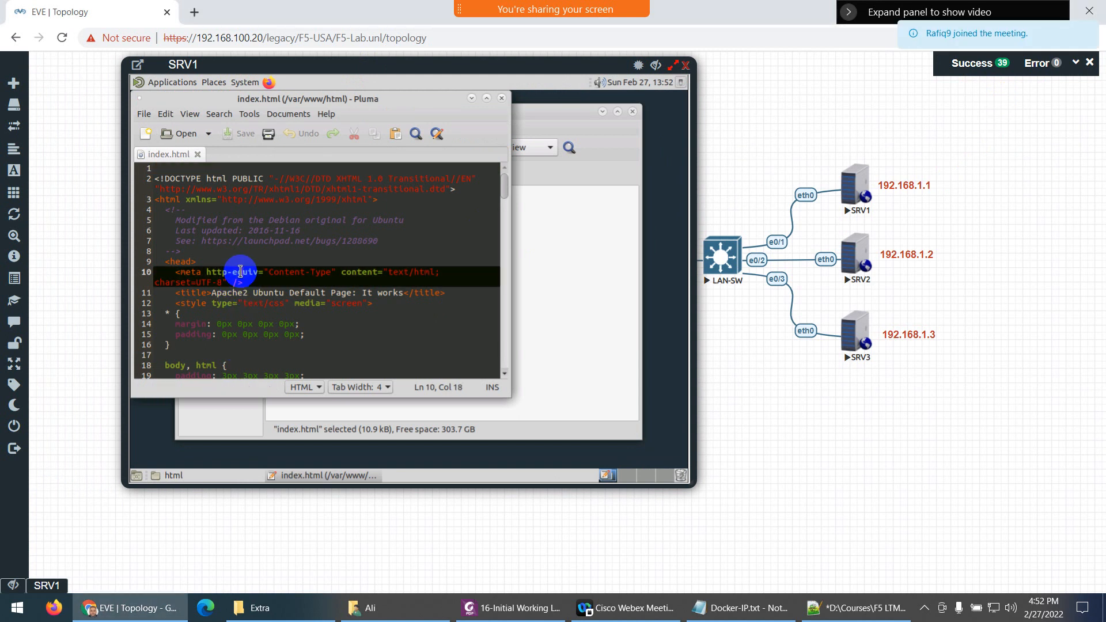
pyautogui.hotkey('ctrl', 'a')
pyautogui.press('Delete')
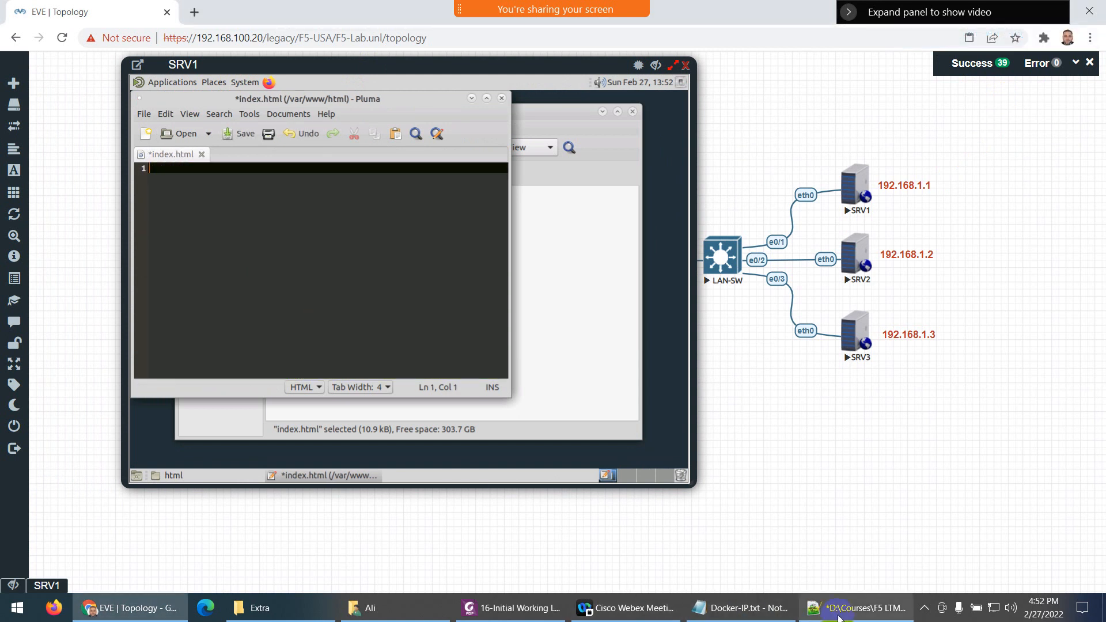
# Paste the Server 1 HTML from Notepad++ and change the heading colour from blue to red
pyautogui.click(838, 618)
pyautogui.hotkey('ctrl', 'a')
pyautogui.hotkey('ctrl', 'c')
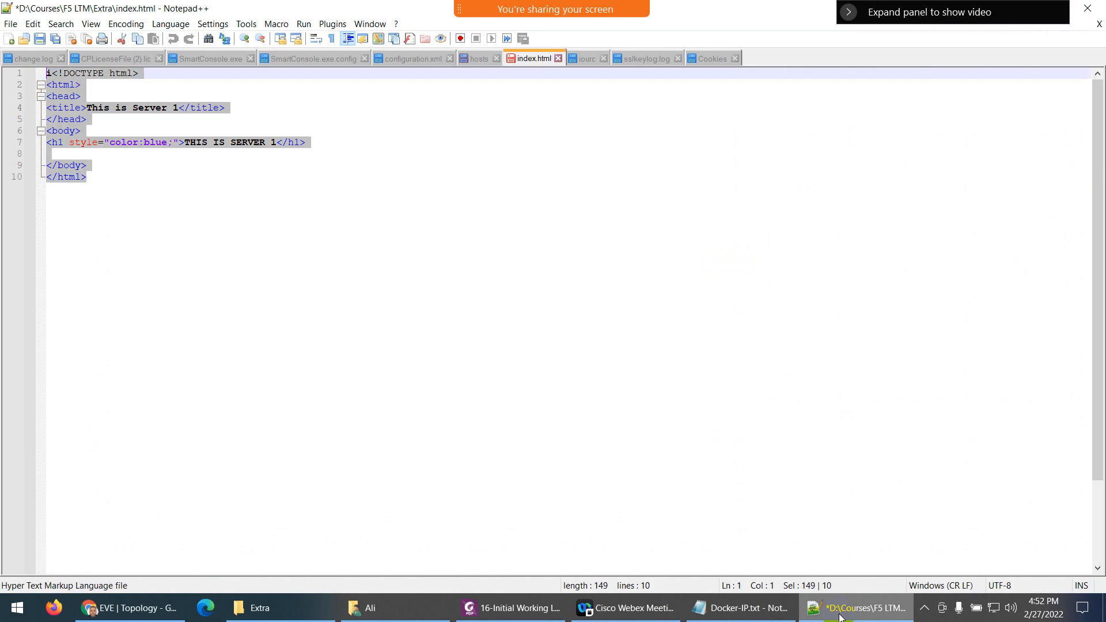
pyautogui.hotkey('alt', 'Tab')
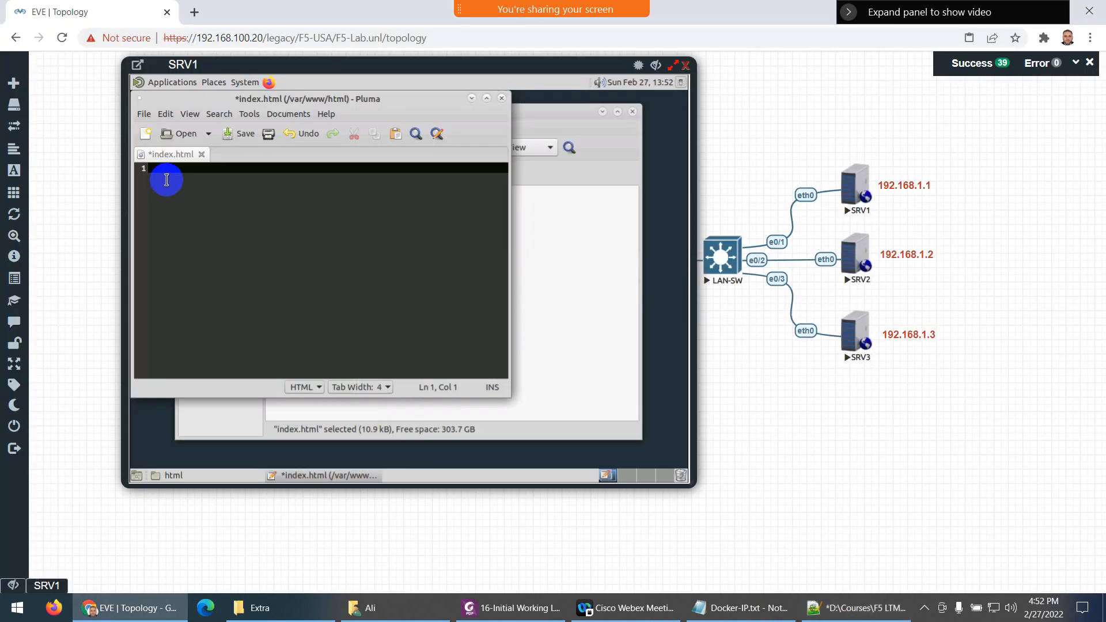
pyautogui.rightClick(165, 178)
pyautogui.click(190, 222)
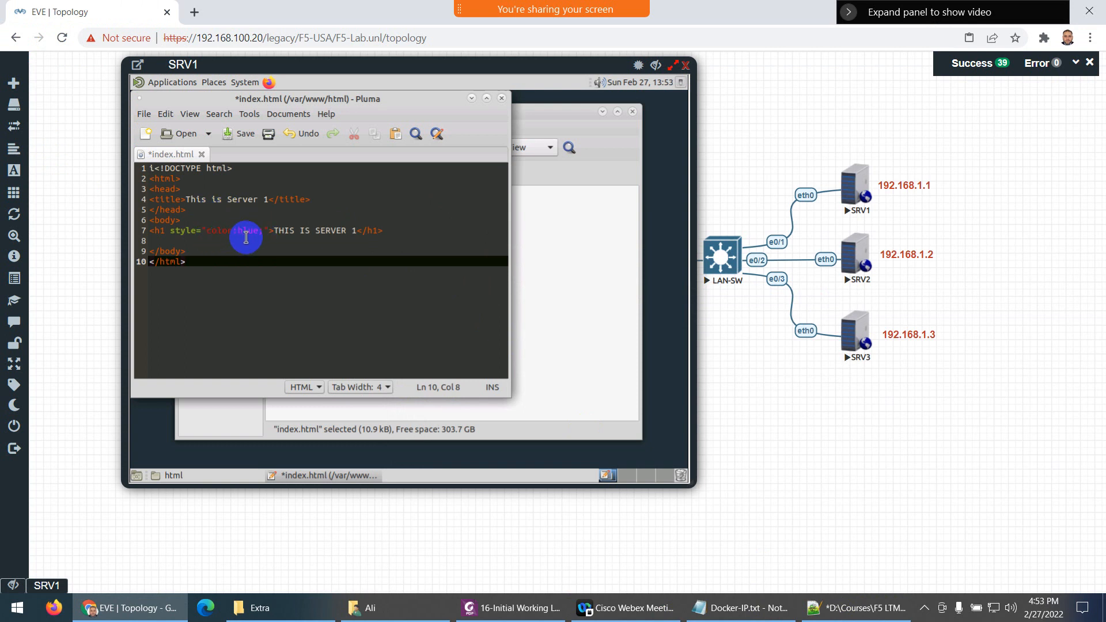
pyautogui.click(257, 231)
pyautogui.press('BackSpace')
pyautogui.press('BackSpace')
pyautogui.press('BackSpace')
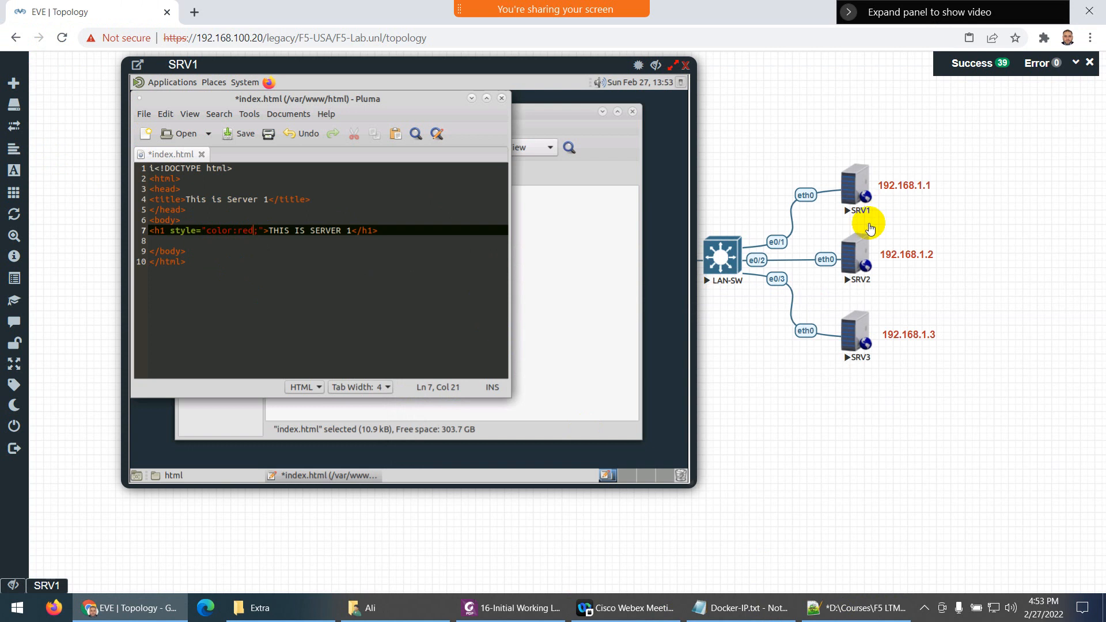
pyautogui.click(868, 256)
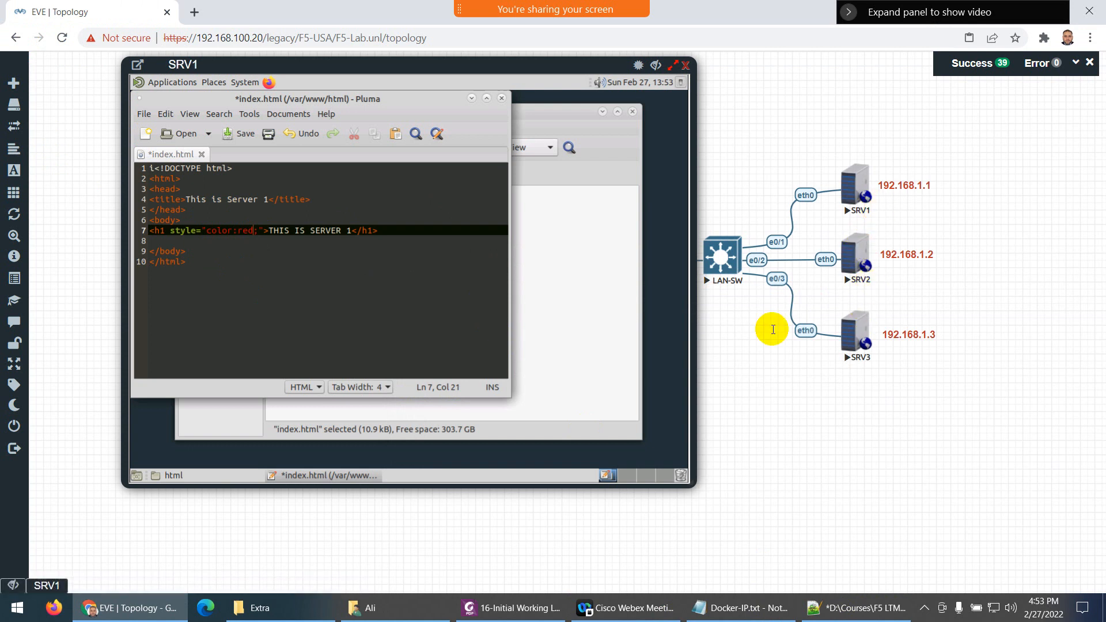
# Save index.html, close Pluma and the SRV1 console, and open SRV2's console
pyautogui.click(240, 137)
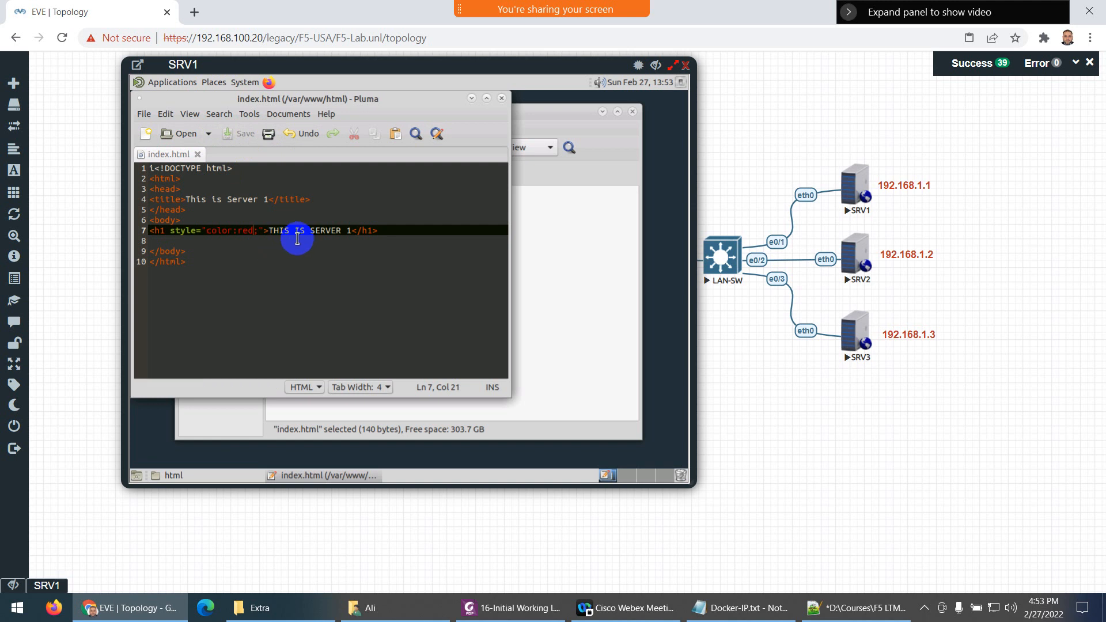
pyautogui.click(501, 102)
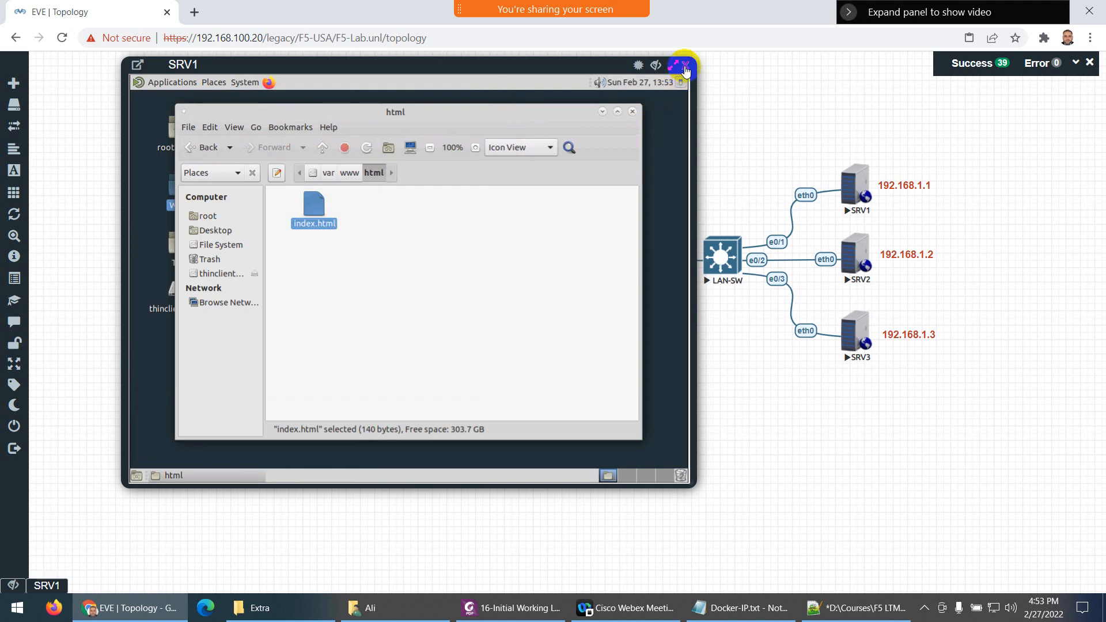
pyautogui.click(686, 68)
pyautogui.click(847, 254)
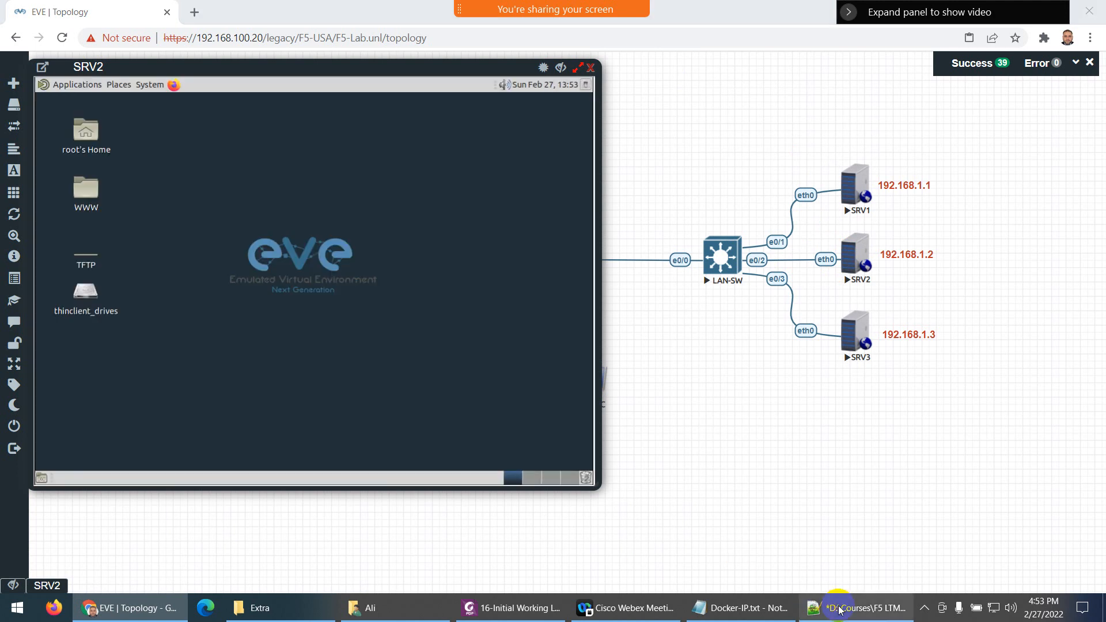
# Change the Notepad++ title and heading to 'This is Server 2' and copy markup lines 2–10
pyautogui.click(858, 608)
pyautogui.hotkey('ctrl', 'a')
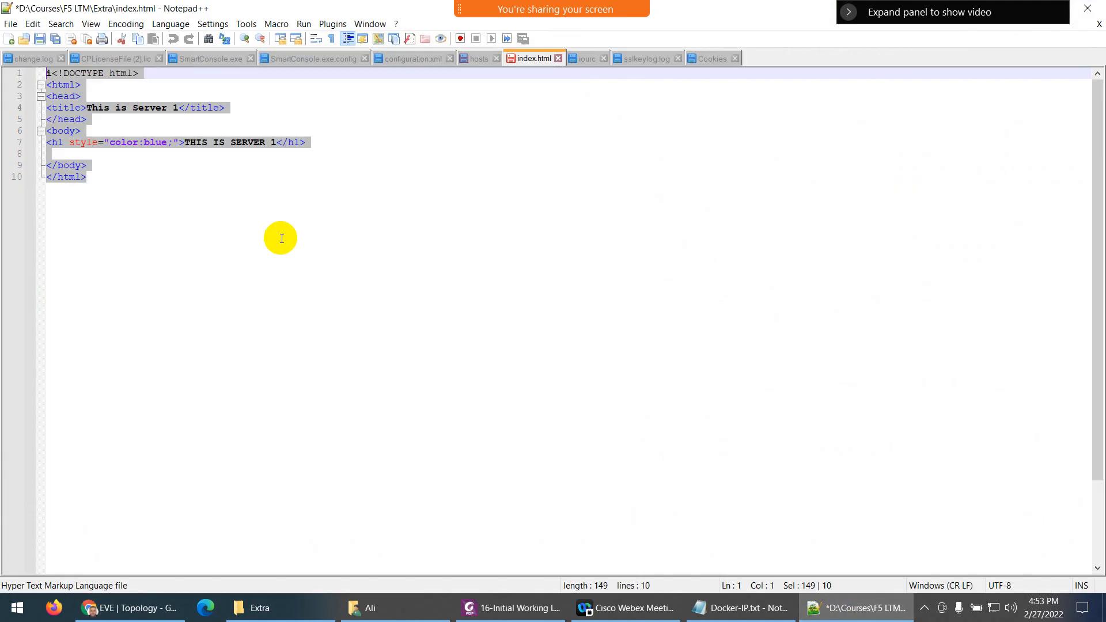
pyautogui.click(176, 115)
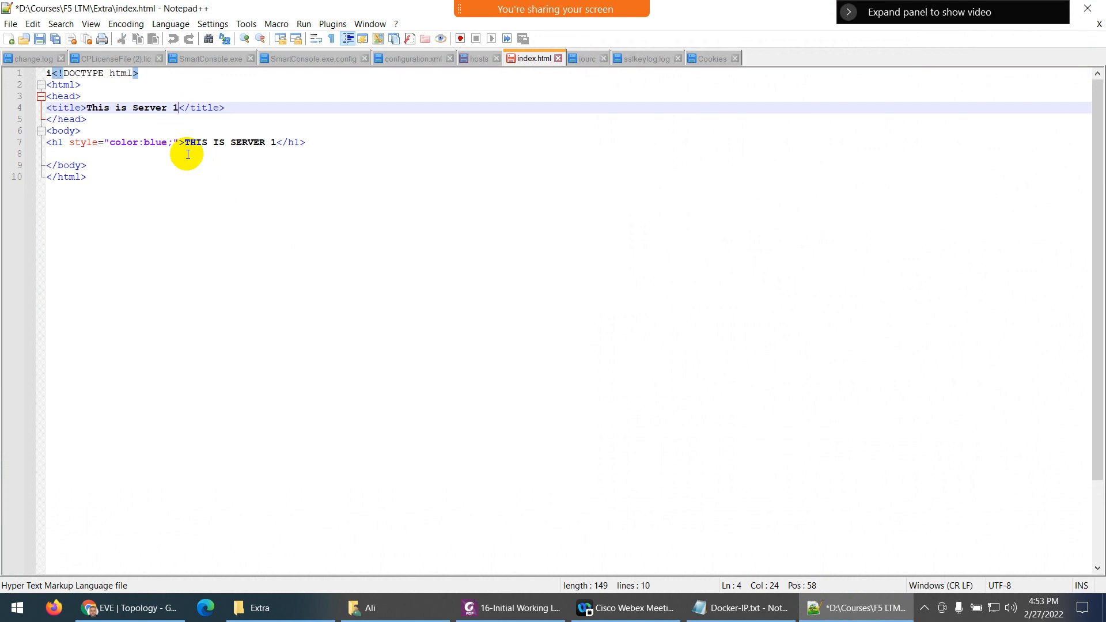
pyautogui.press('BackSpace')
pyautogui.write('2')
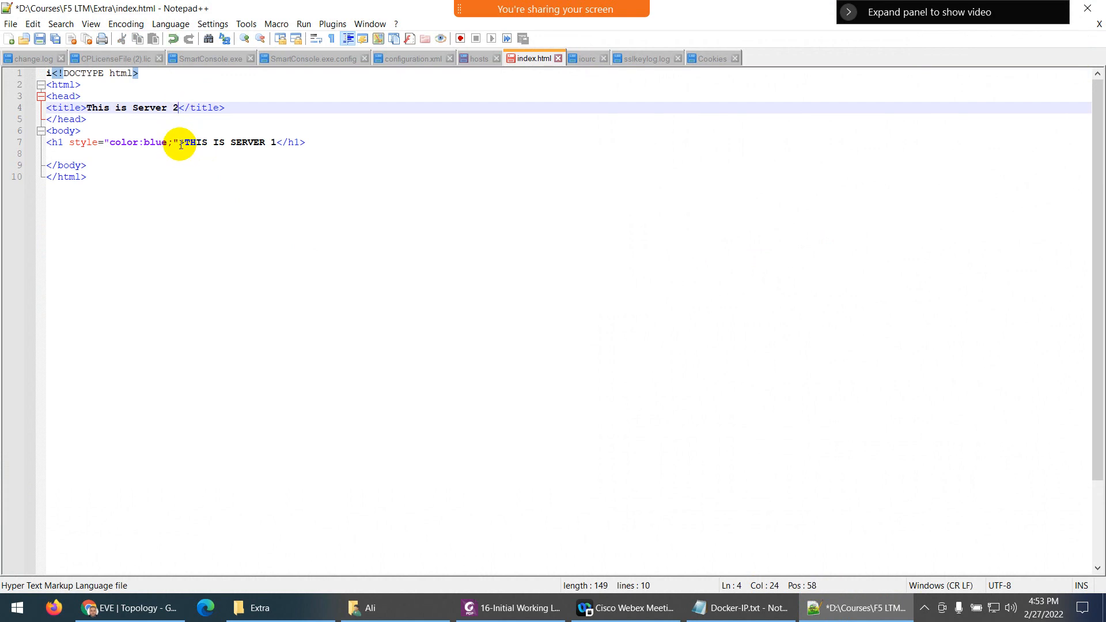
pyautogui.doubleClick(273, 142)
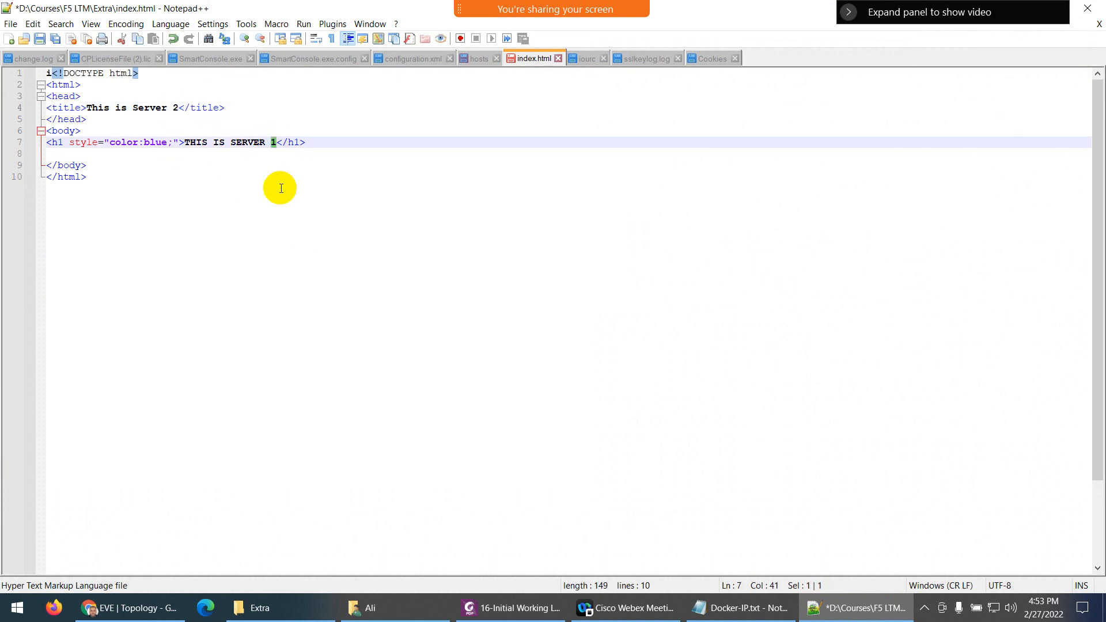
pyautogui.write('2')
pyautogui.moveTo(130, 172); pyautogui.dragTo(31, 91)
pyautogui.hotkey('ctrl', 'c')
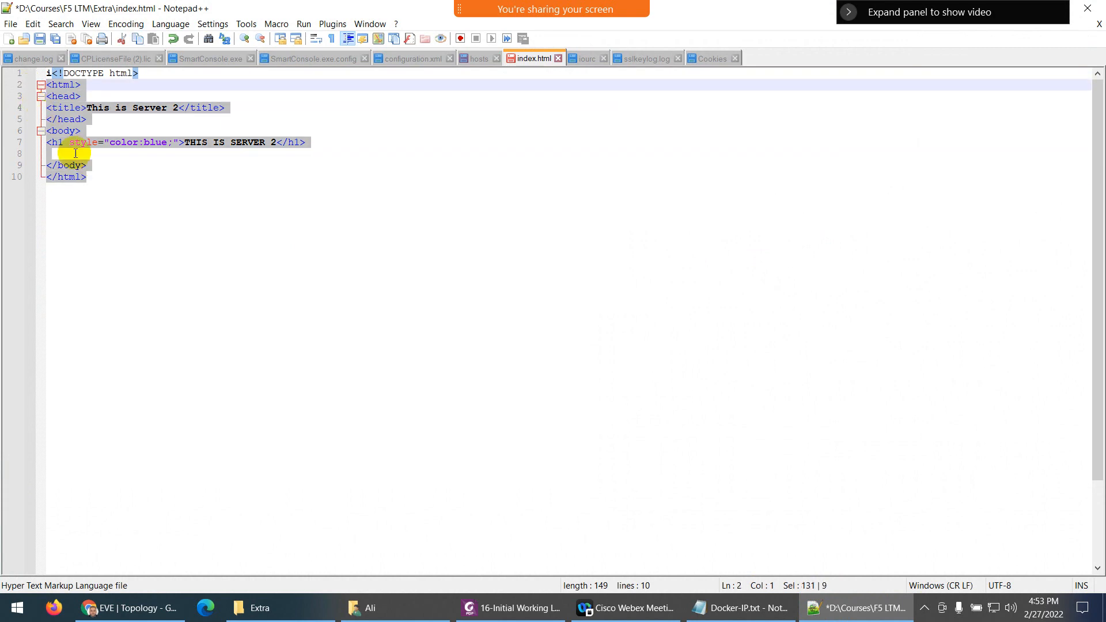
pyautogui.click(836, 608)
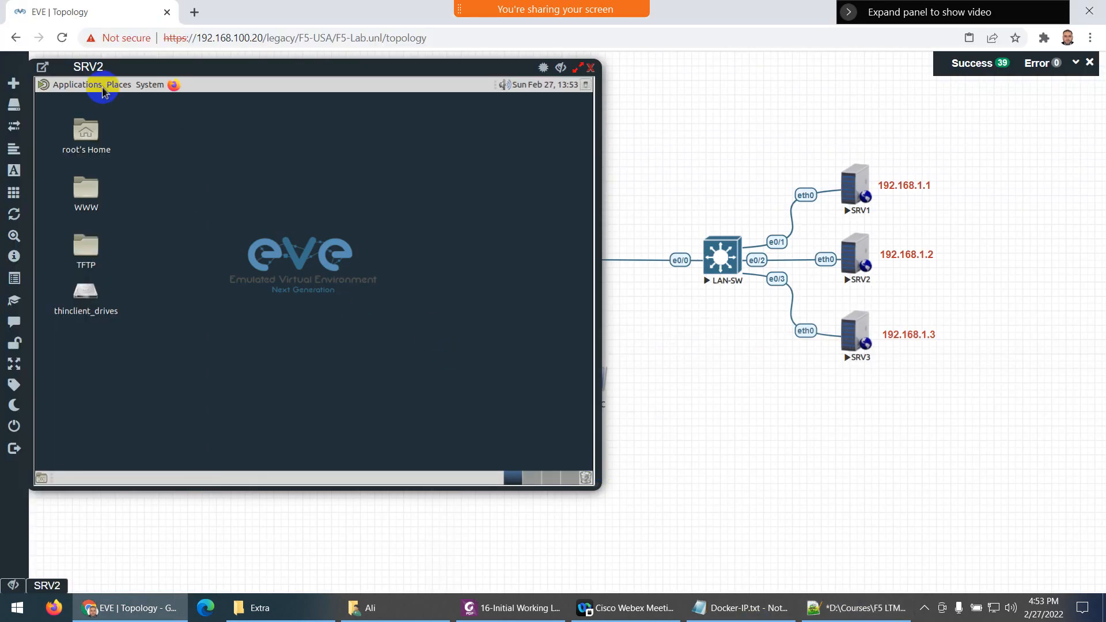
# Open SRV2's /var/www/html/index.html in the Pluma text editor
pyautogui.click(89, 192)
pyautogui.doubleClick(89, 192)
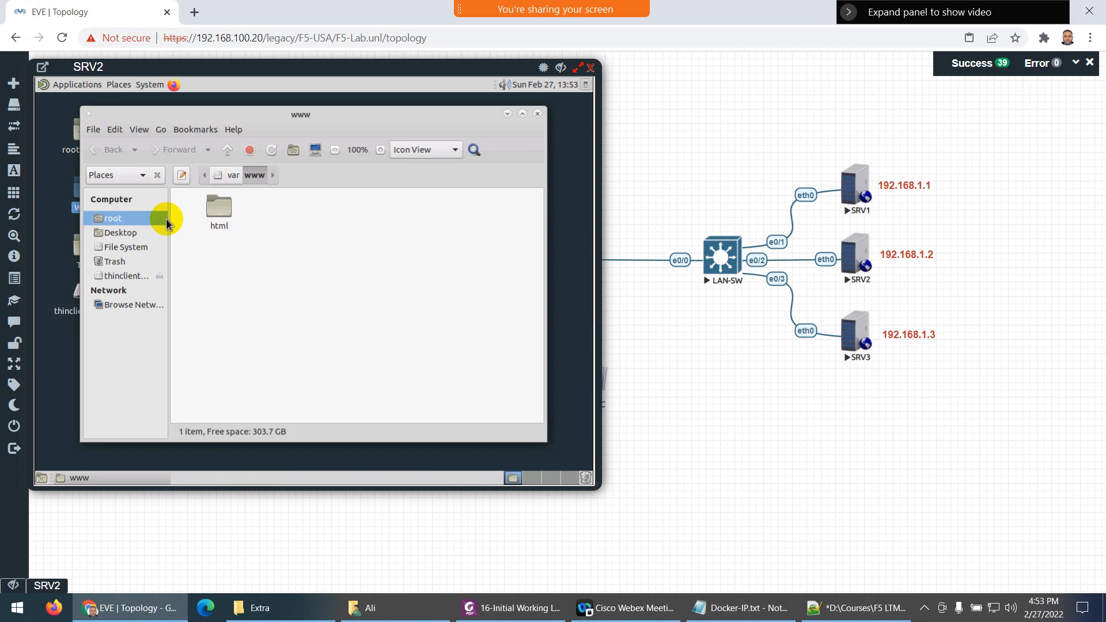
pyautogui.doubleClick(217, 208)
pyautogui.rightClick(219, 213)
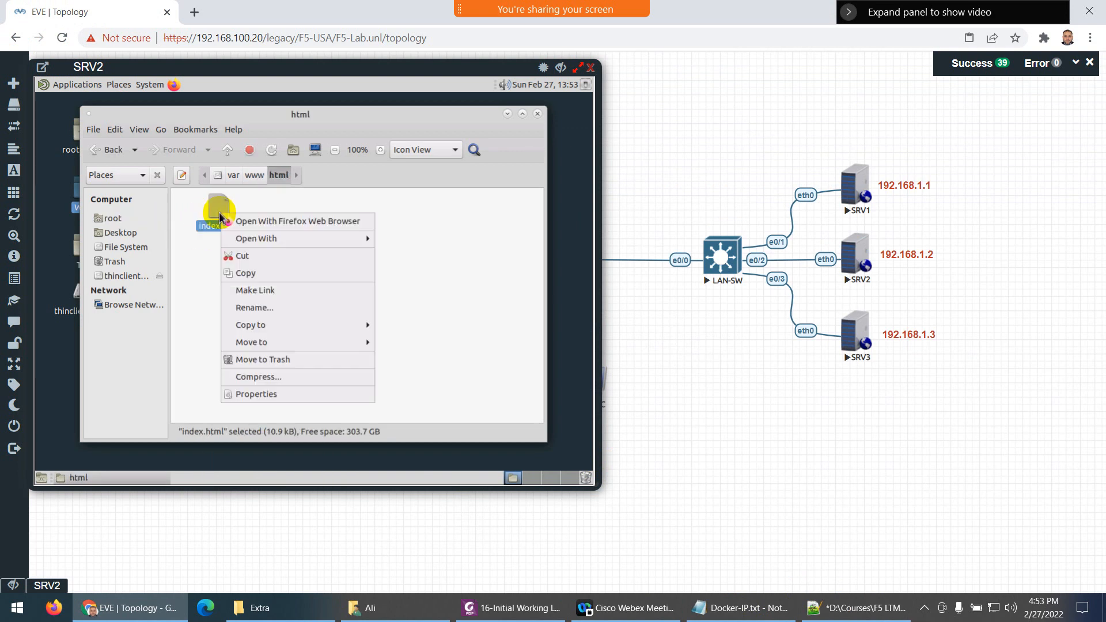
pyautogui.moveTo(306, 239)
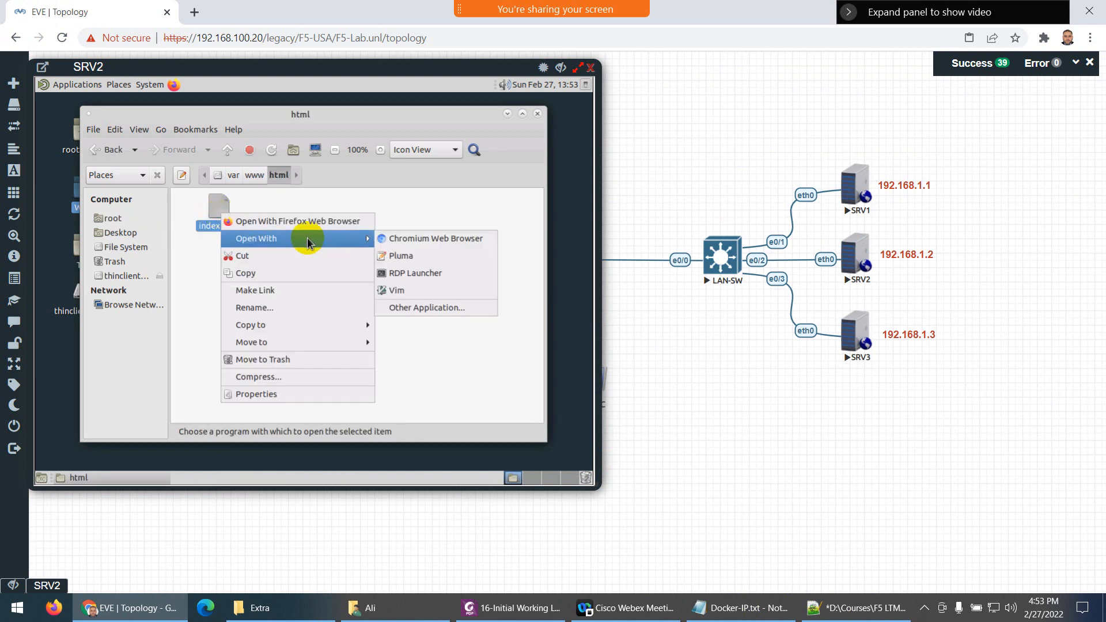
pyautogui.click(402, 261)
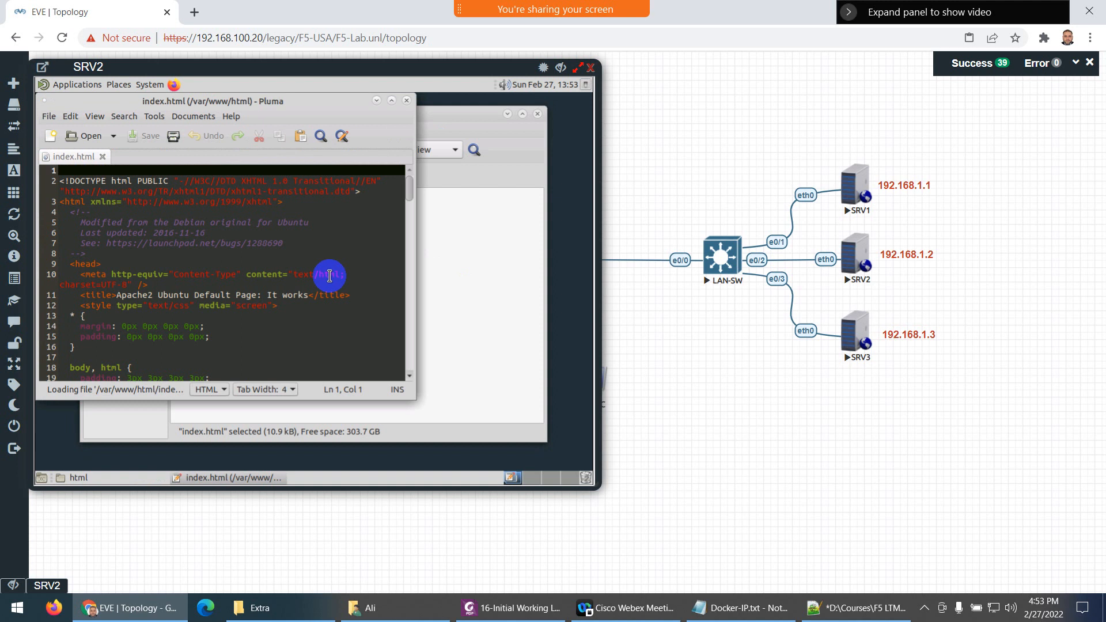
# Replace the file's contents with the Server 2 markup, save and close it, then open SRV1's console
pyautogui.hotkey('ctrl', 'a')
pyautogui.press('Delete')
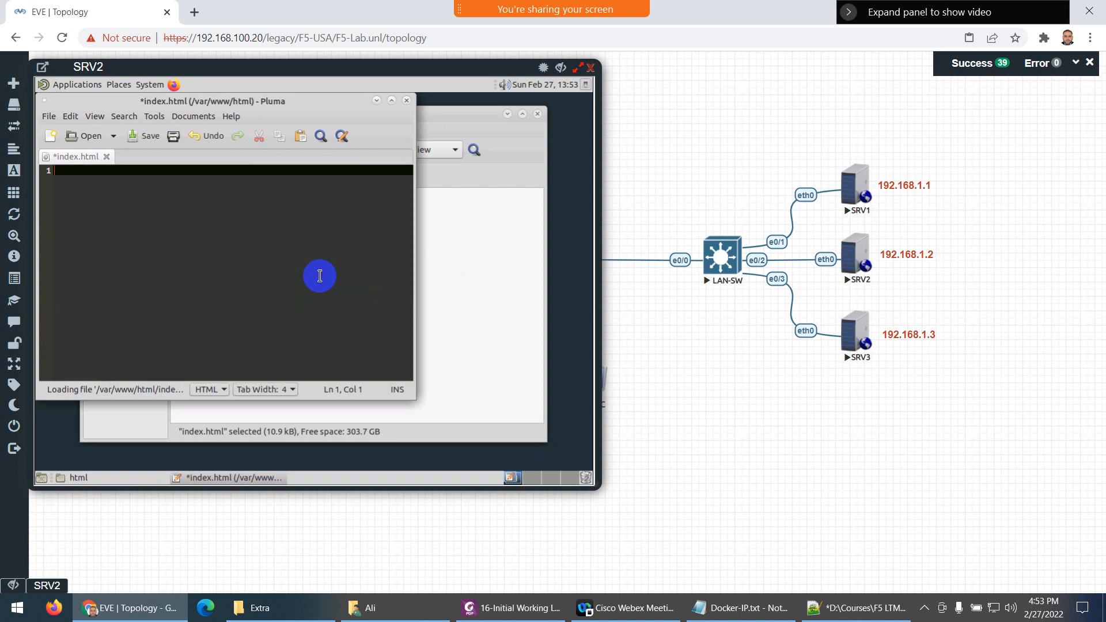
pyautogui.hotkey('ctrl', 'v')
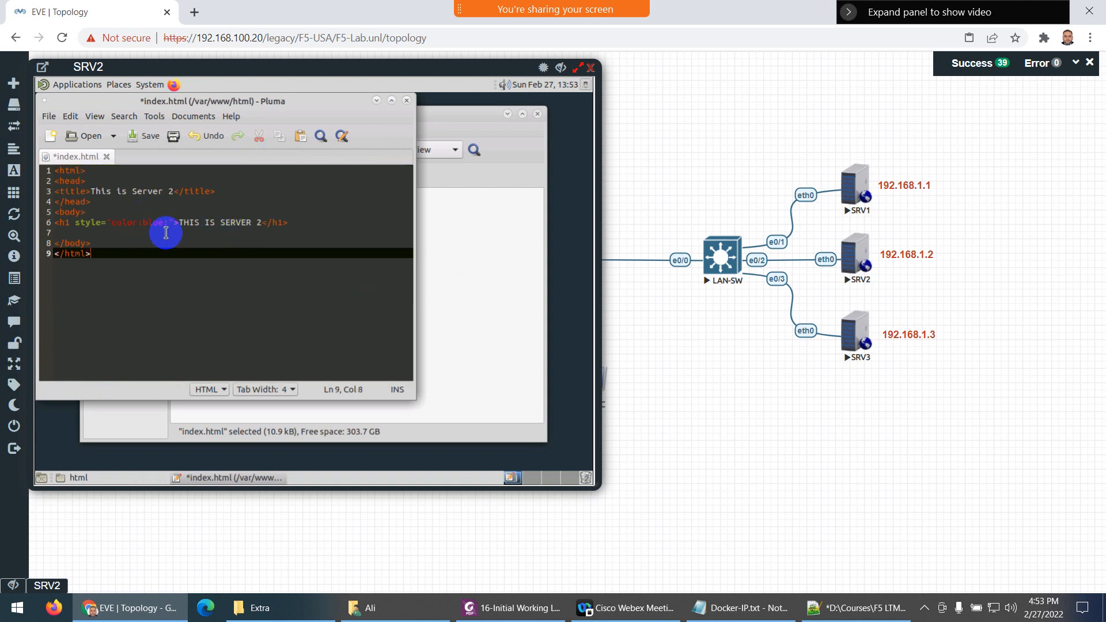
pyautogui.click(150, 137)
pyautogui.click(407, 101)
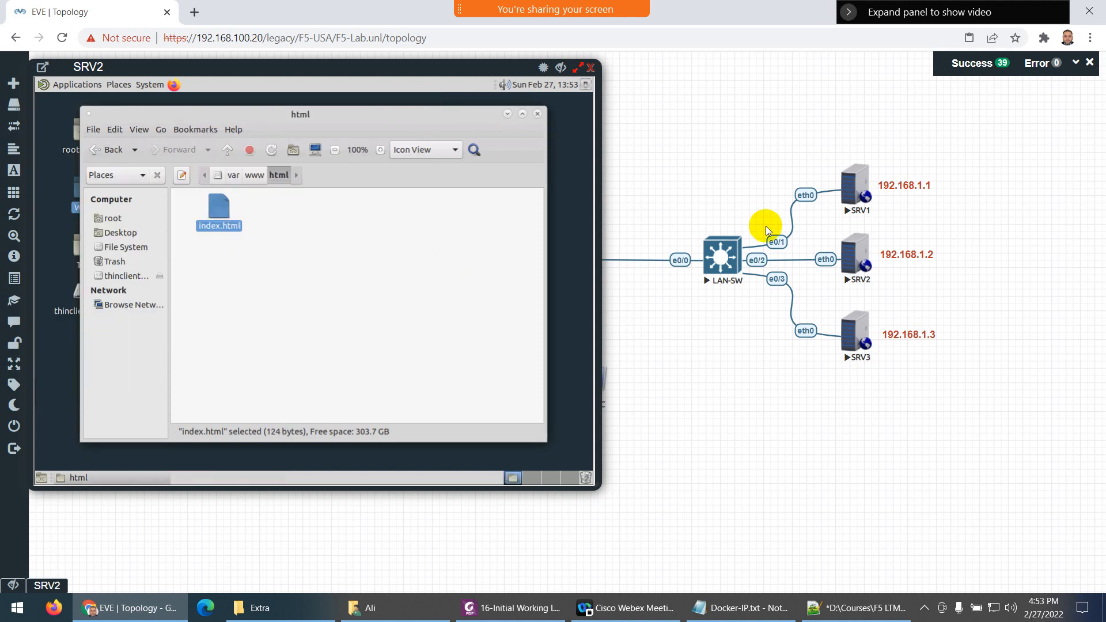
pyautogui.click(537, 114)
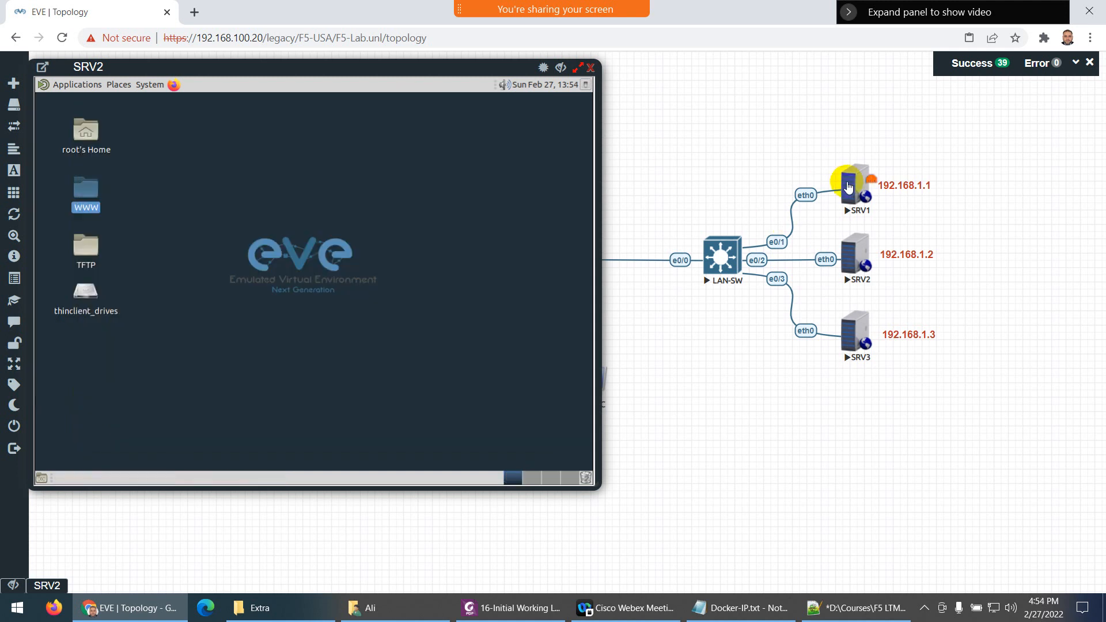
pyautogui.click(852, 185)
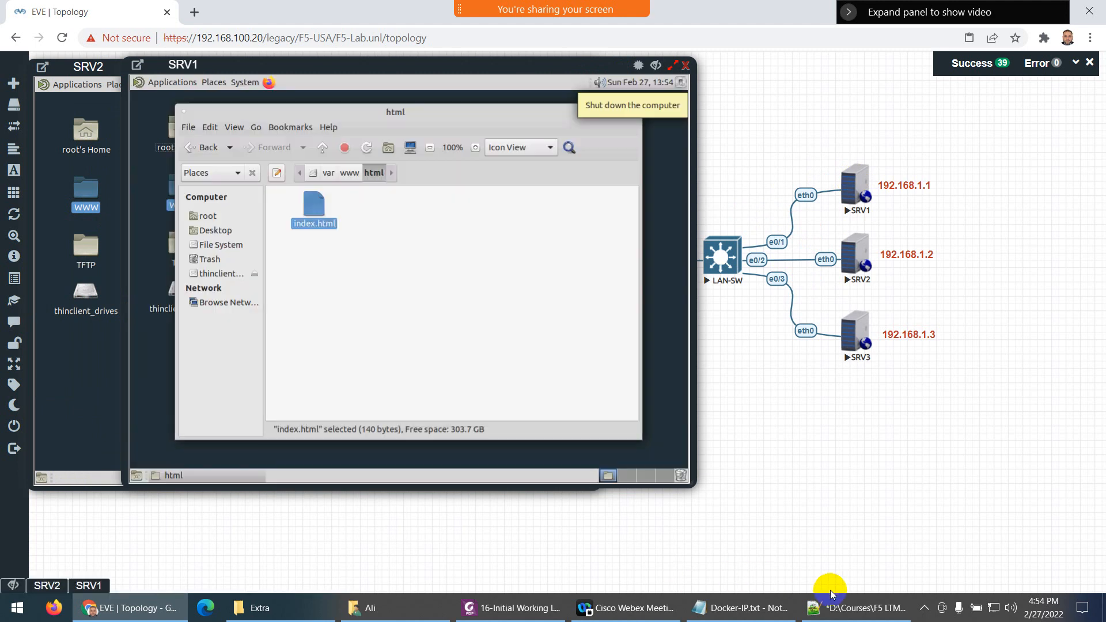
pyautogui.click(850, 608)
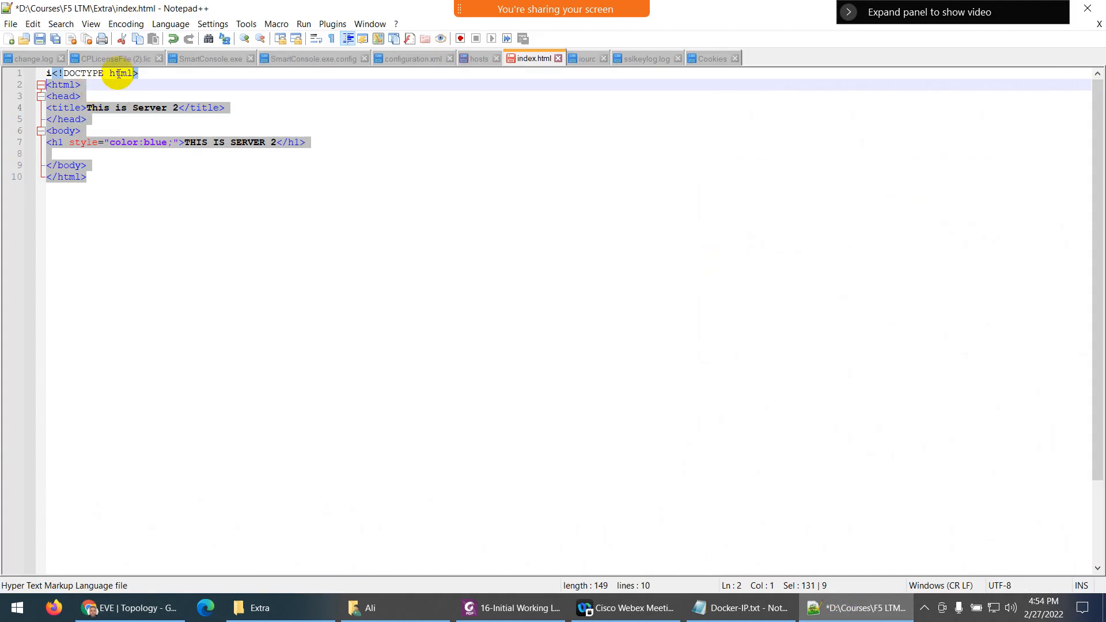
# Delete the <!DOCTYPE html> line from SRV1's index.html, save it, and close the SRV1 and SRV2 consoles
pyautogui.click(858, 607)
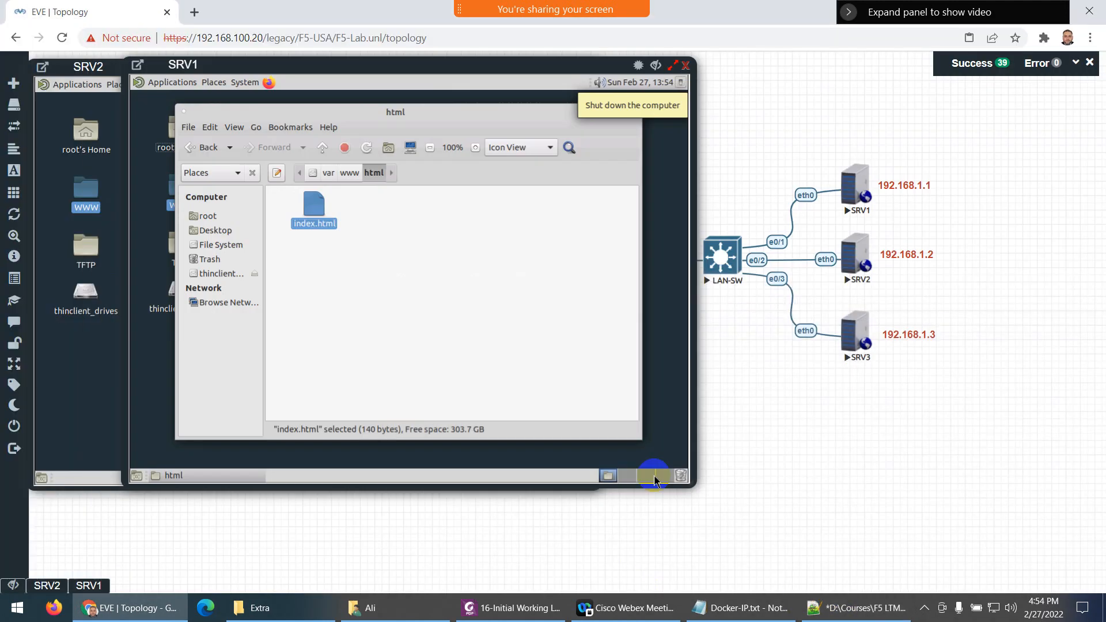
pyautogui.rightClick(320, 221)
pyautogui.moveTo(420, 239)
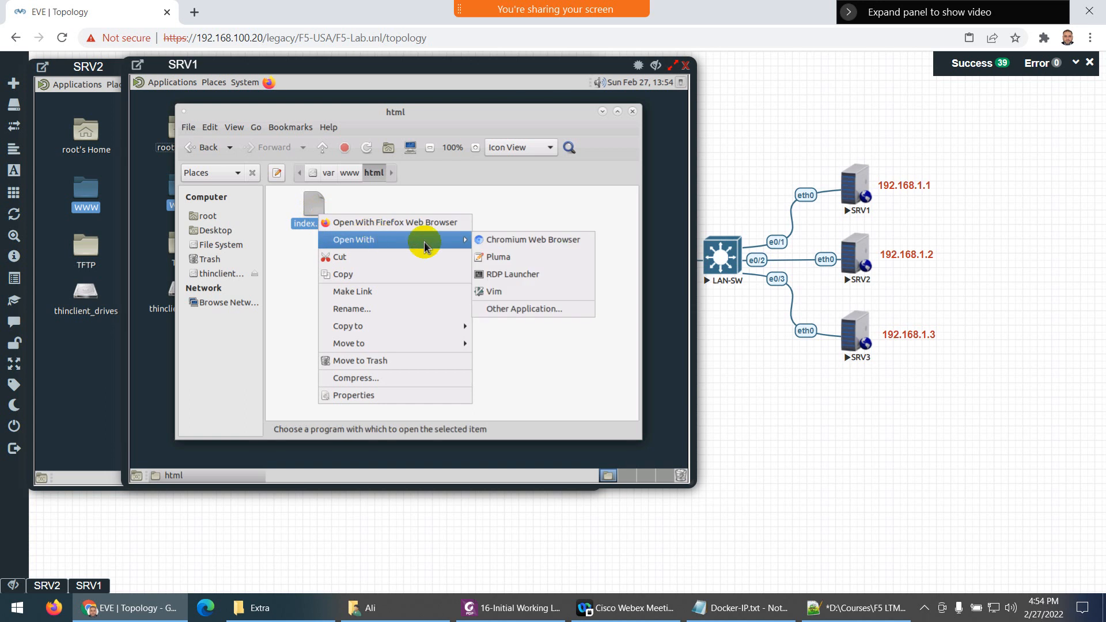
pyautogui.click(498, 254)
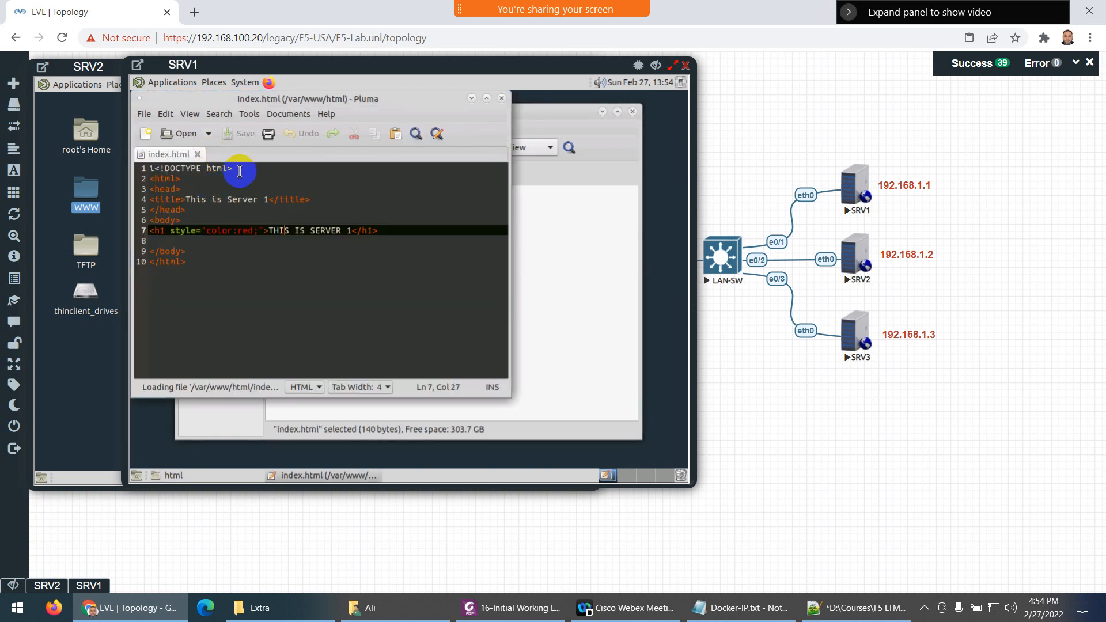
pyautogui.moveTo(234, 169); pyautogui.dragTo(140, 168)
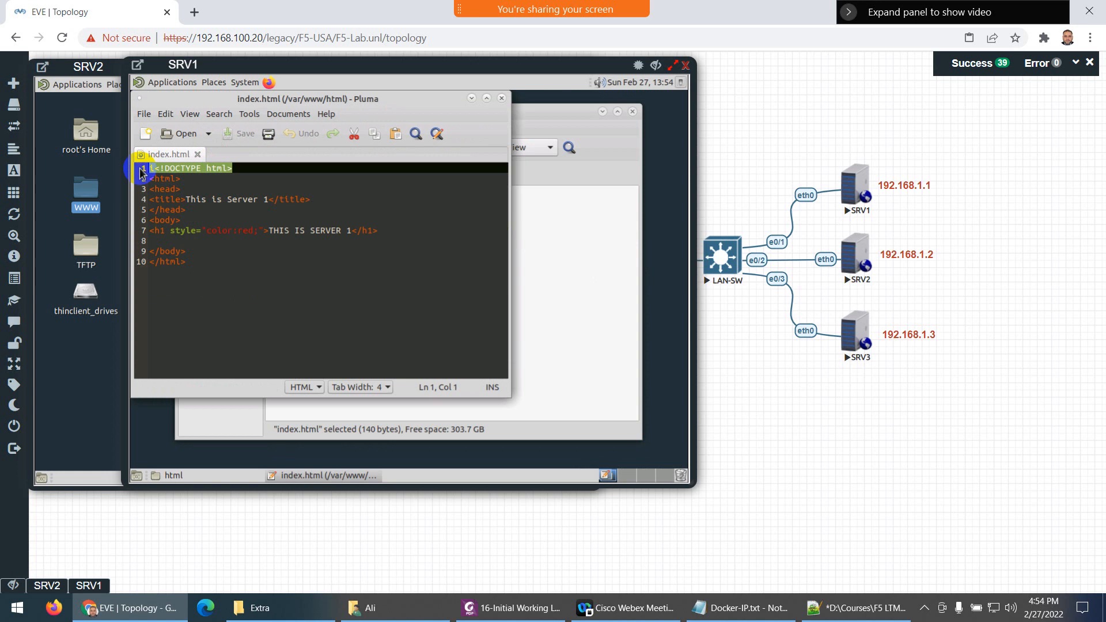
pyautogui.press('Delete')
pyautogui.click(237, 134)
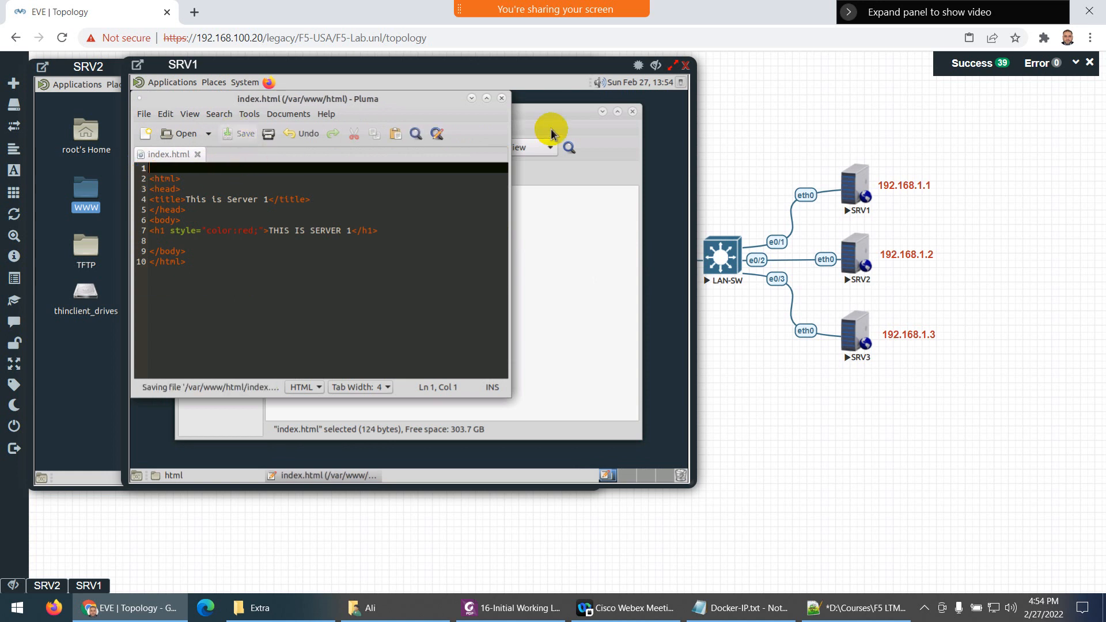
pyautogui.click(501, 99)
pyautogui.click(685, 65)
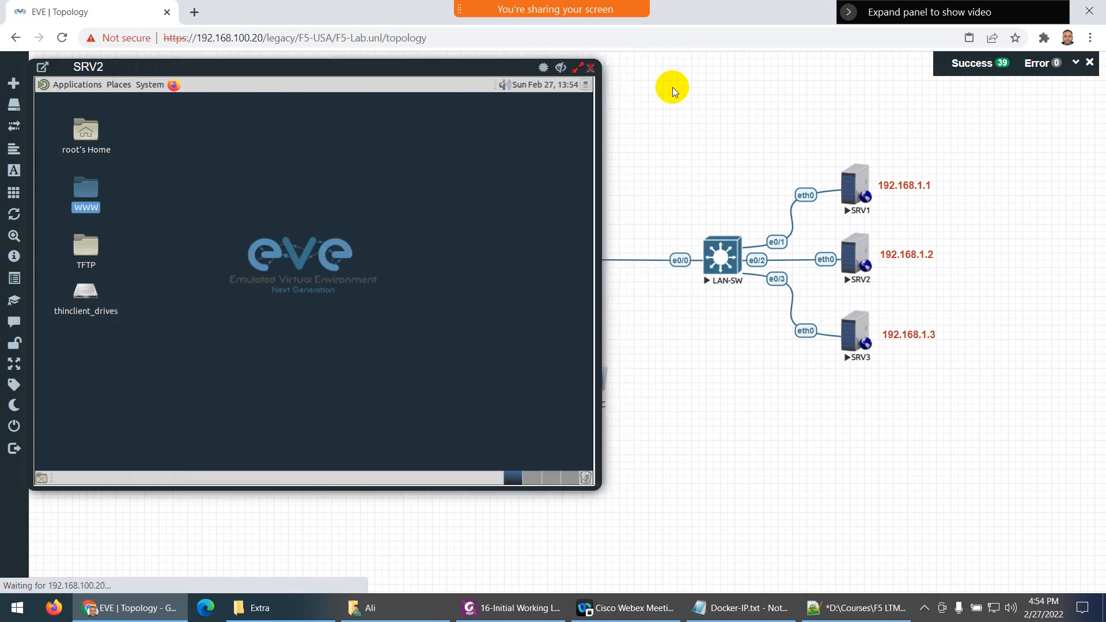
pyautogui.click(590, 67)
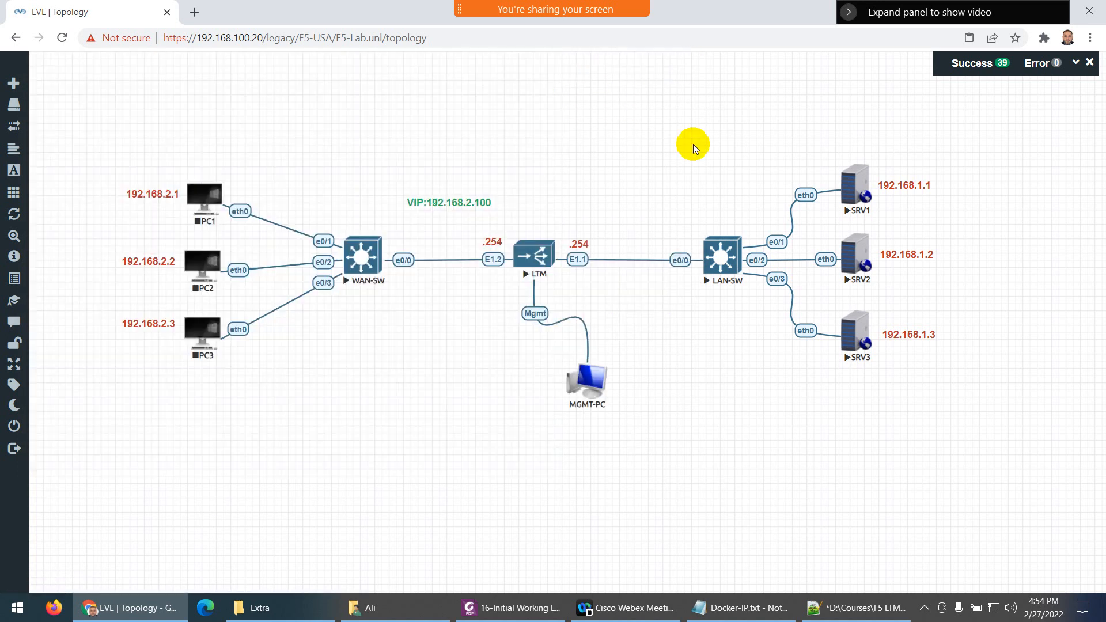
# Open SRV3's console and change the Notepad++ title and heading number from 2 to 3
pyautogui.click(860, 315)
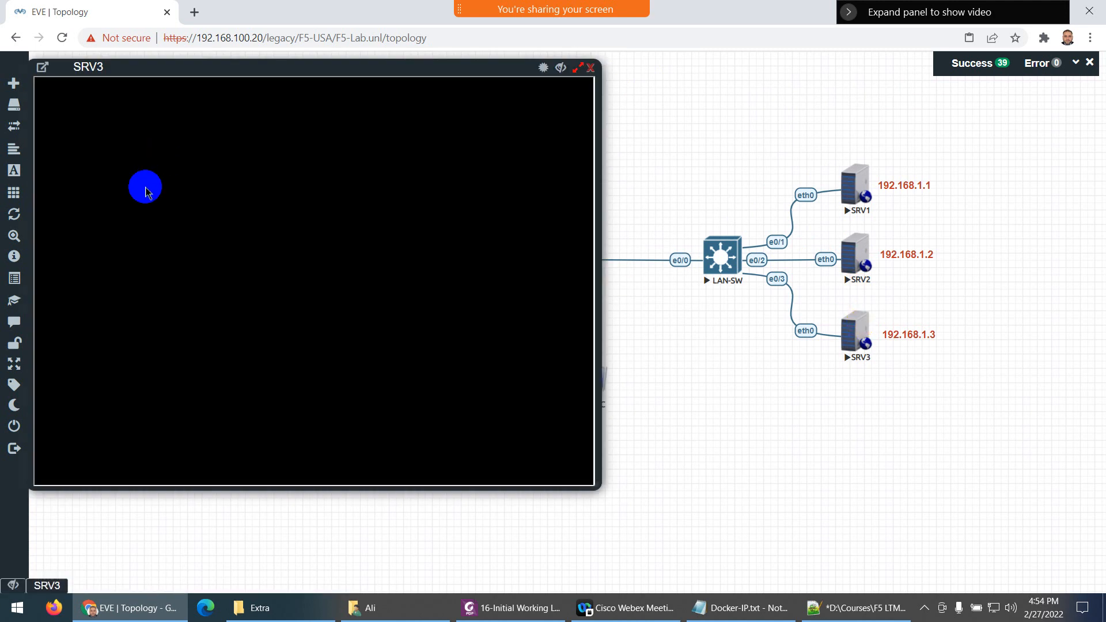
pyautogui.click(855, 608)
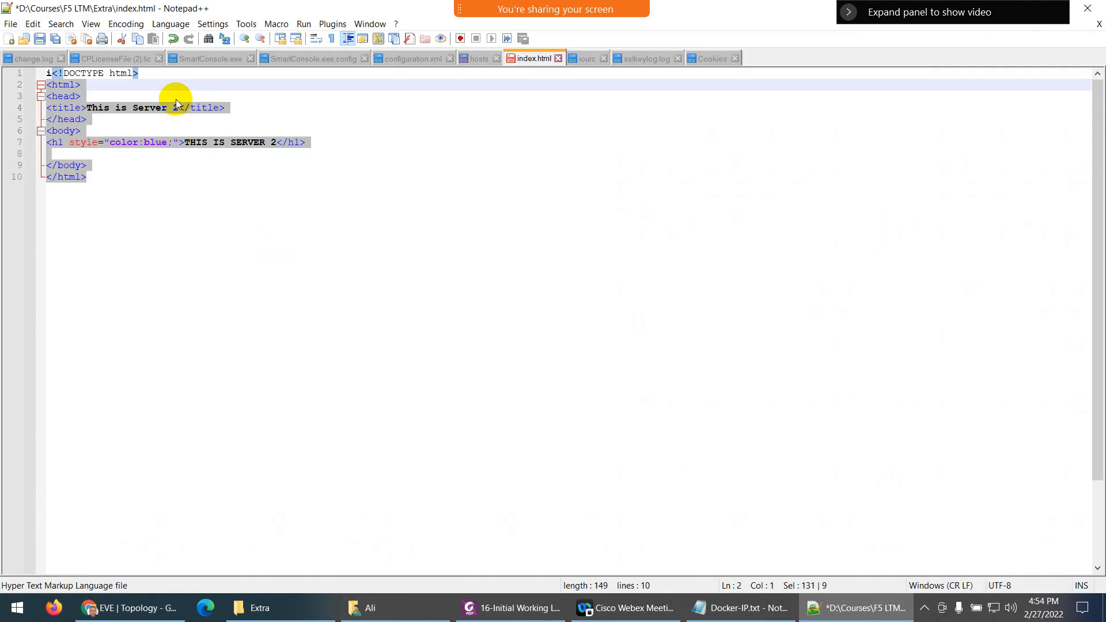
pyautogui.click(177, 107)
pyautogui.press('BackSpace')
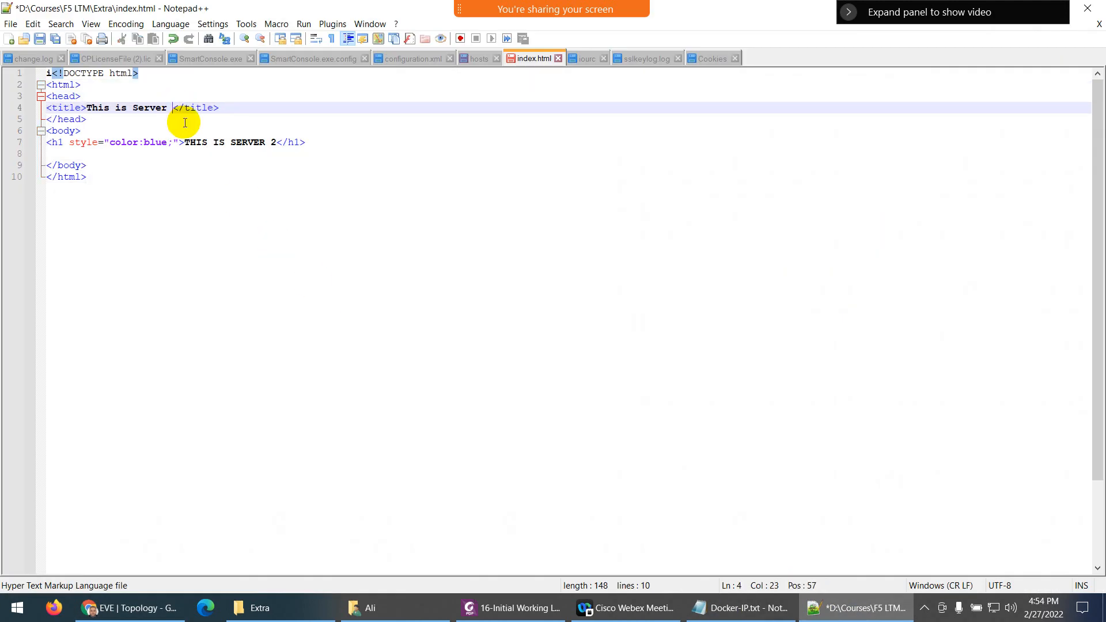
pyautogui.write('3')
pyautogui.click(277, 143)
pyautogui.press('BackSpace')
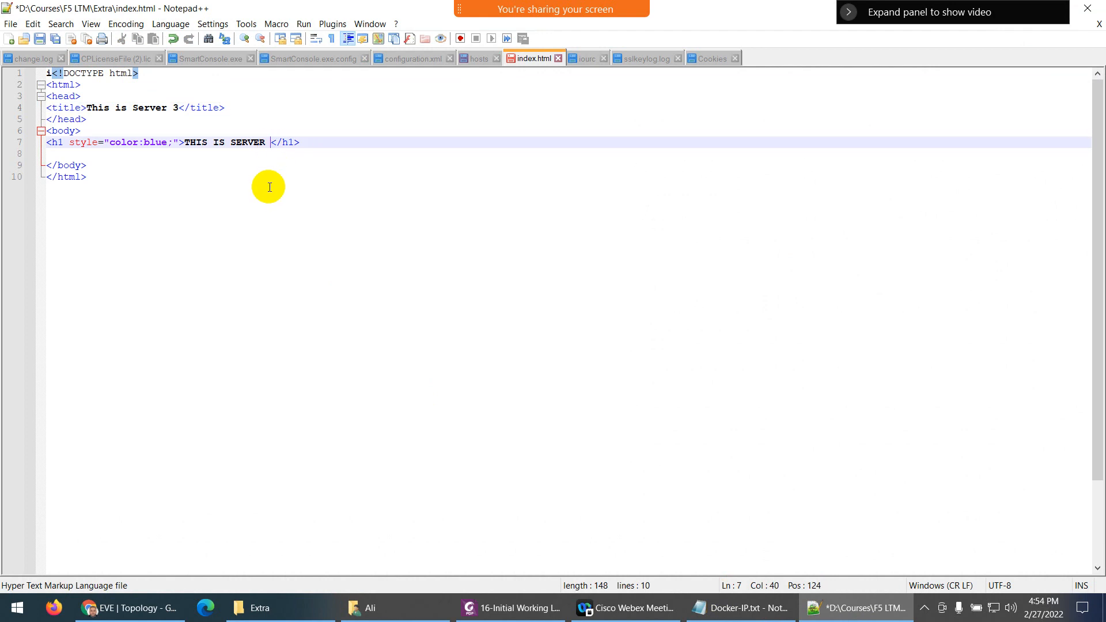
pyautogui.write('3')
# Change the heading colour from blue to green and select the page markup for copying
pyautogui.click(162, 142)
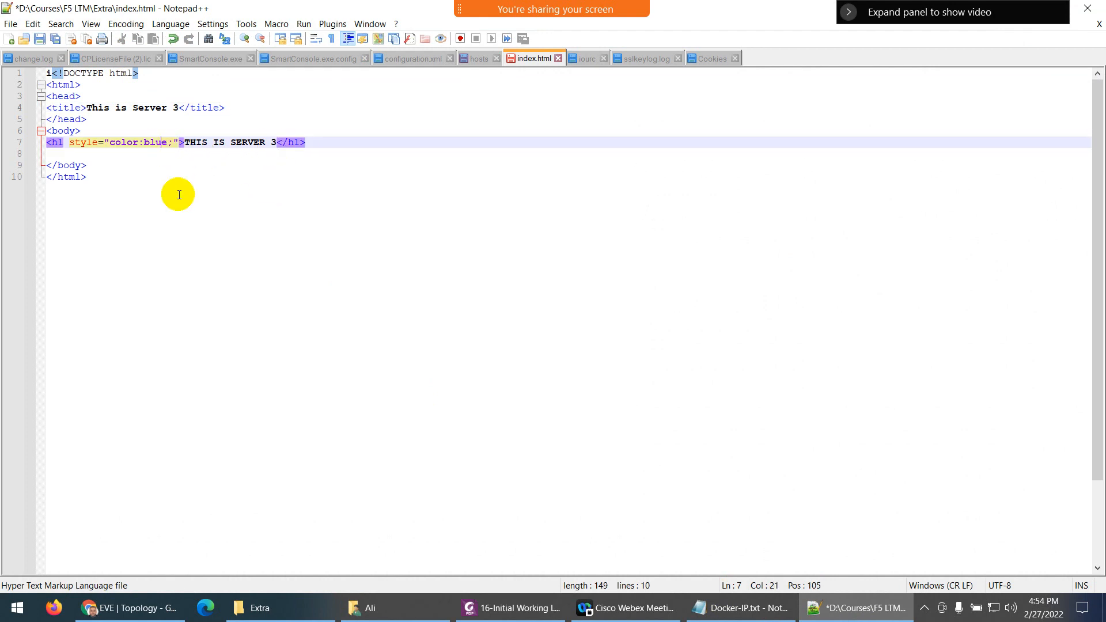
pyautogui.press('BackSpace')
pyautogui.press('BackSpace')
pyautogui.press('BackSpace')
pyautogui.press('BackSpace')
pyautogui.write('green')
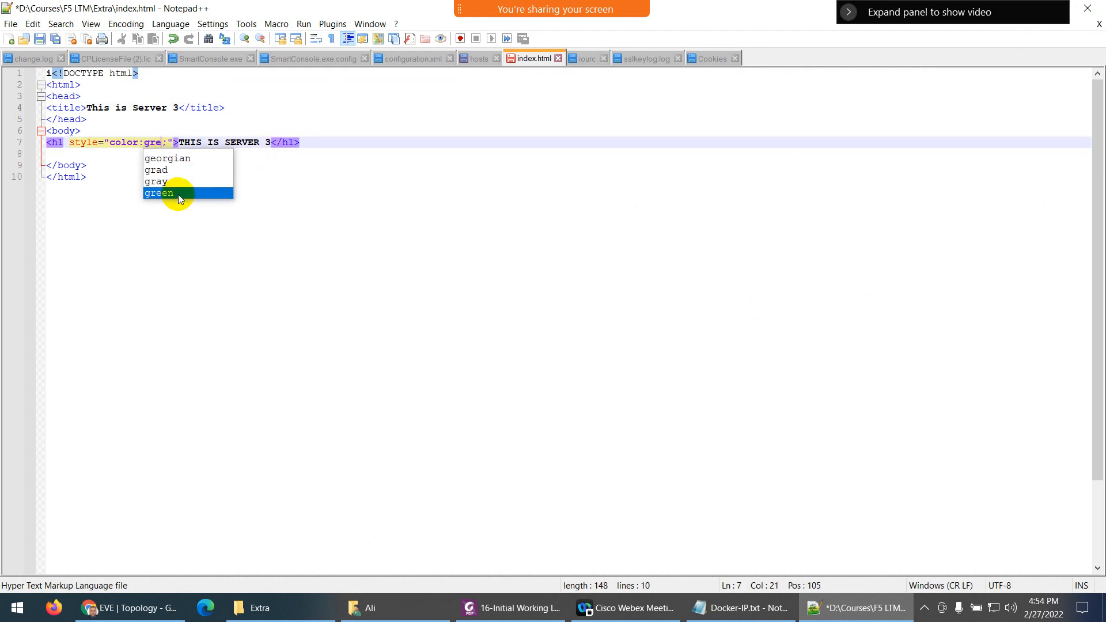
pyautogui.moveTo(163, 226); pyautogui.dragTo(41, 85)
pyautogui.hotkey('ctrl', 'c')
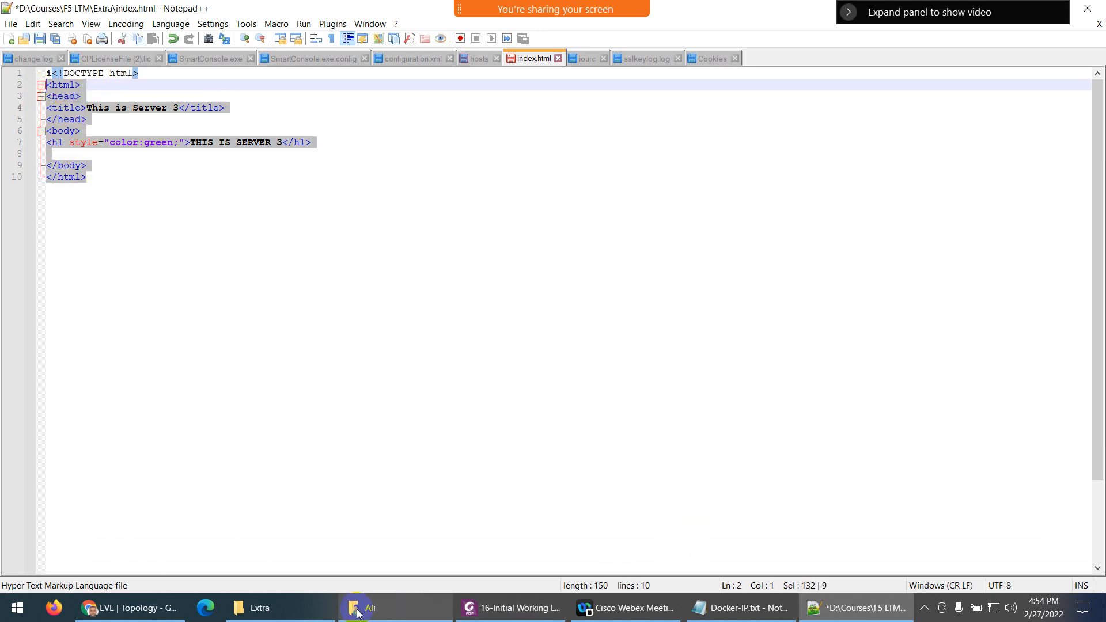
pyautogui.click(166, 602)
# Open SRV3's www/html/index.html in the Pluma text editor
pyautogui.click(87, 197)
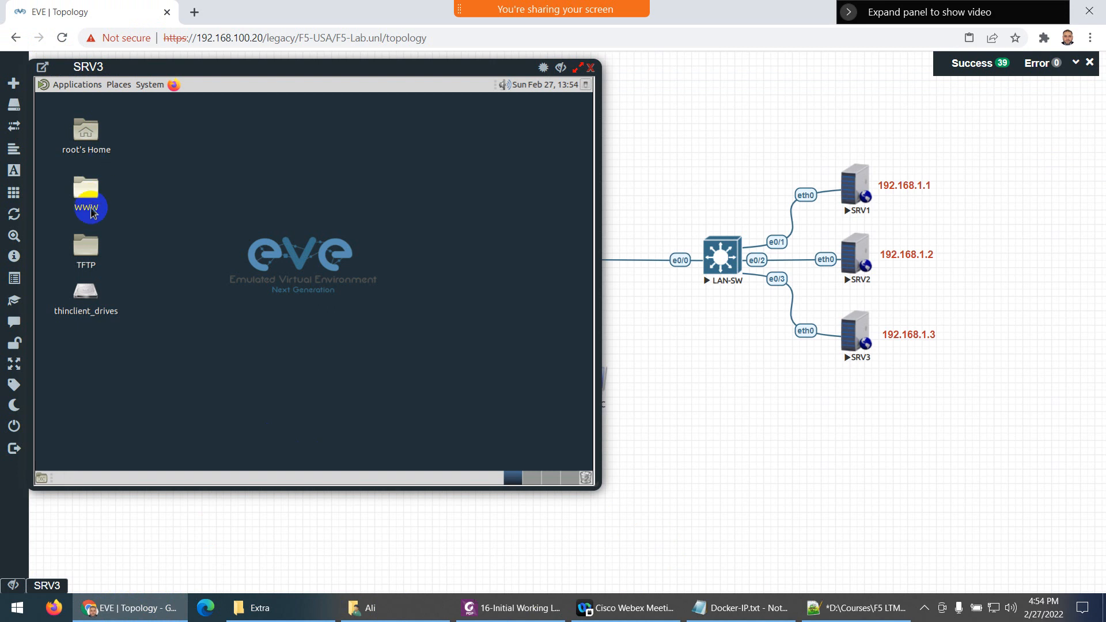
pyautogui.doubleClick(87, 198)
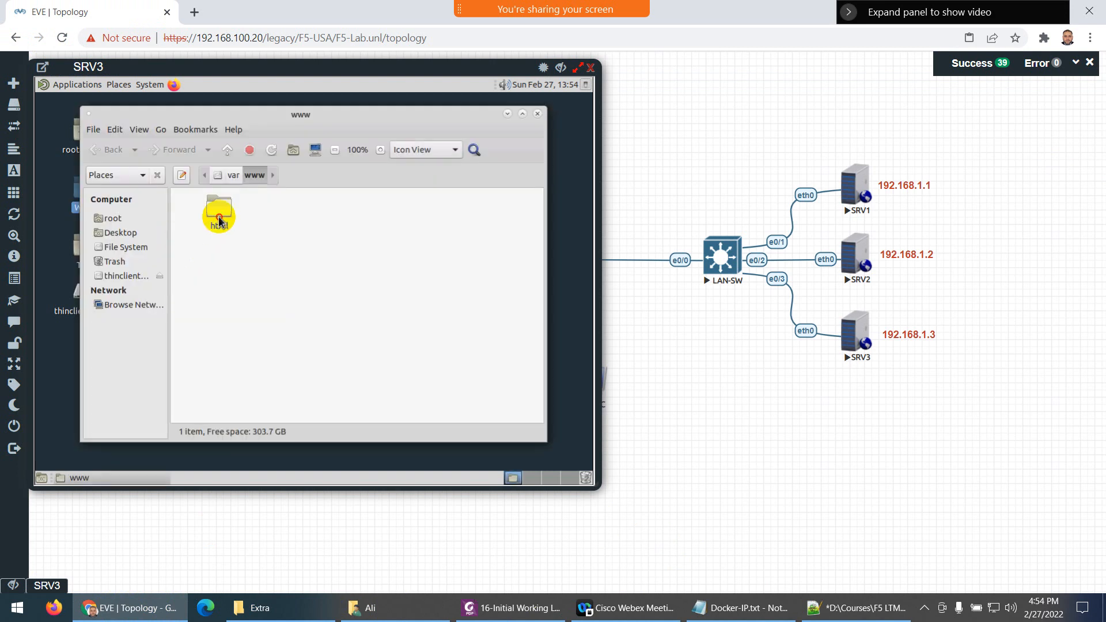
pyautogui.rightClick(221, 211)
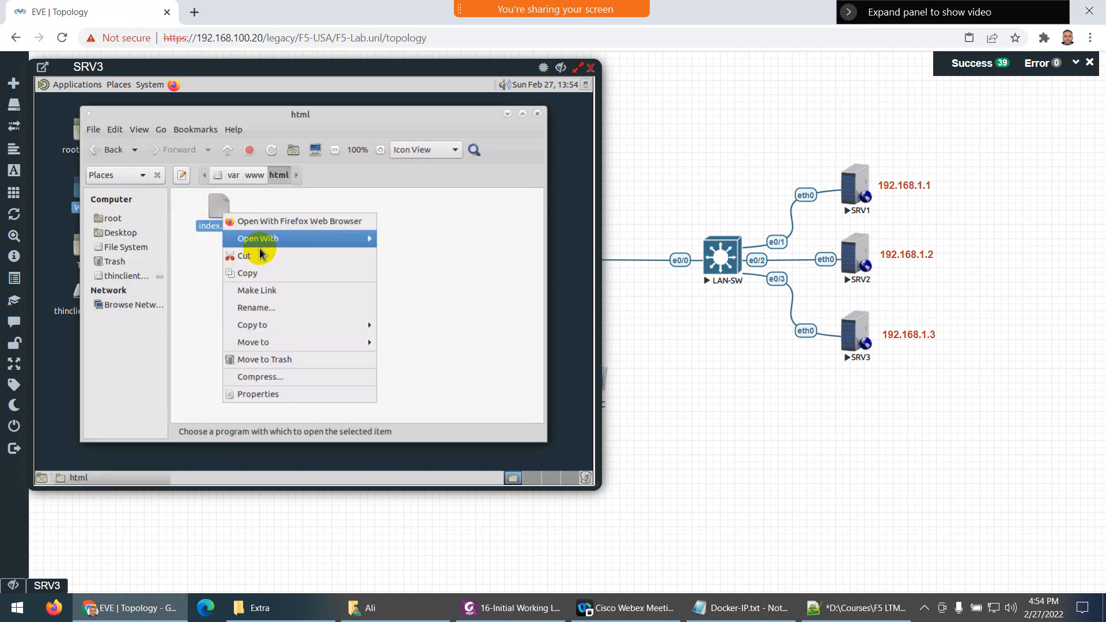
pyautogui.moveTo(327, 240)
pyautogui.click(403, 255)
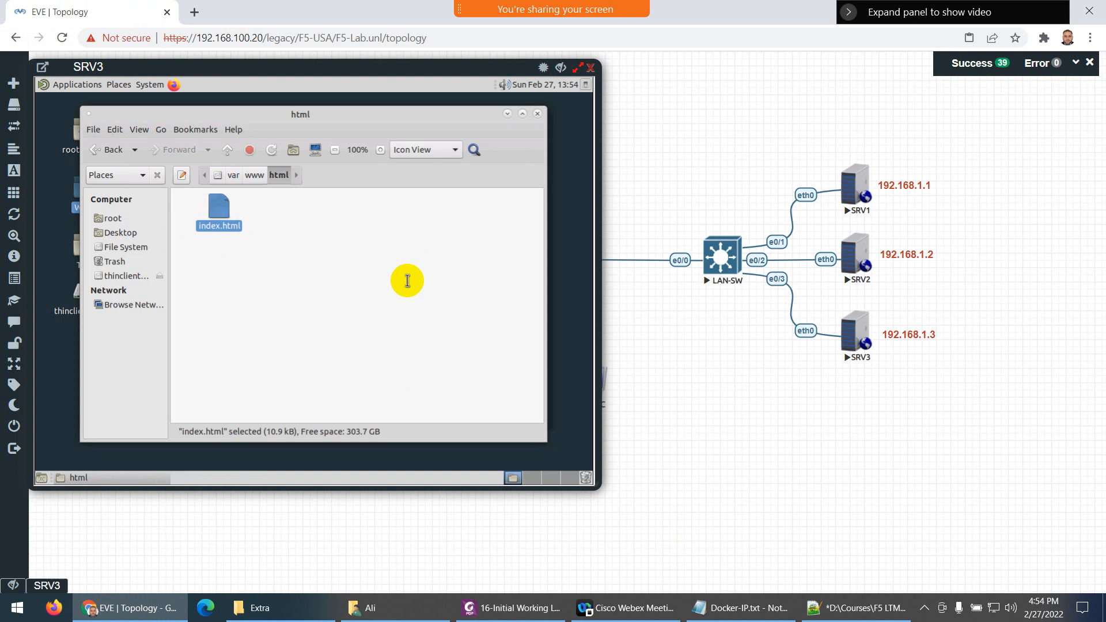
# Replace its contents with the green Server 3 page, save, and close Pluma and the SRV3 console
pyautogui.hotkey('ctrl', 'a')
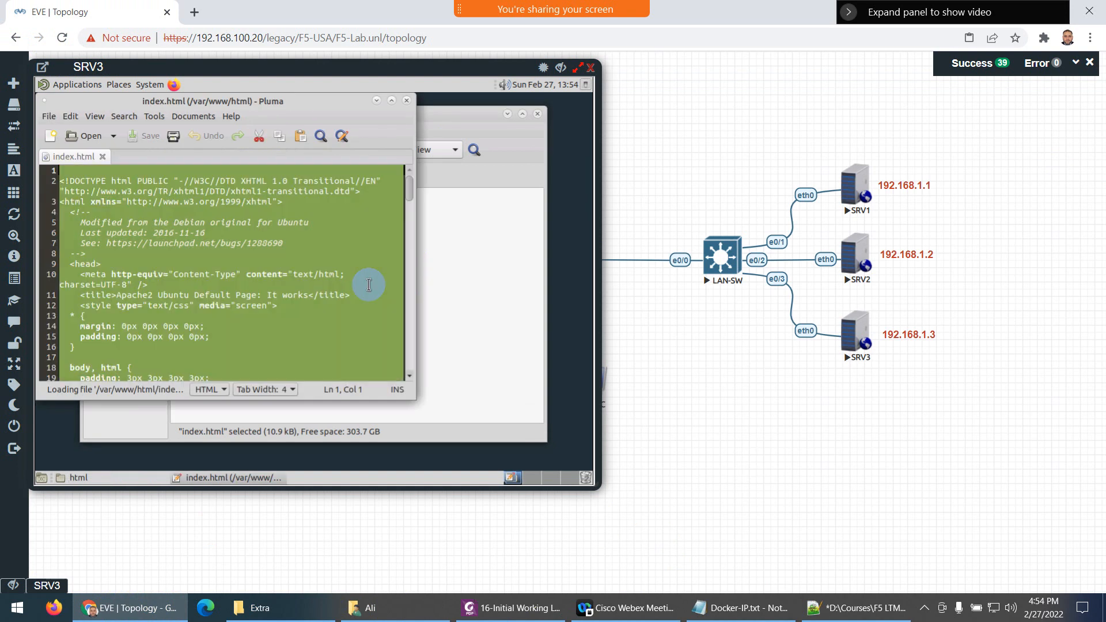
pyautogui.press('Delete')
pyautogui.hotkey('ctrl', 'v')
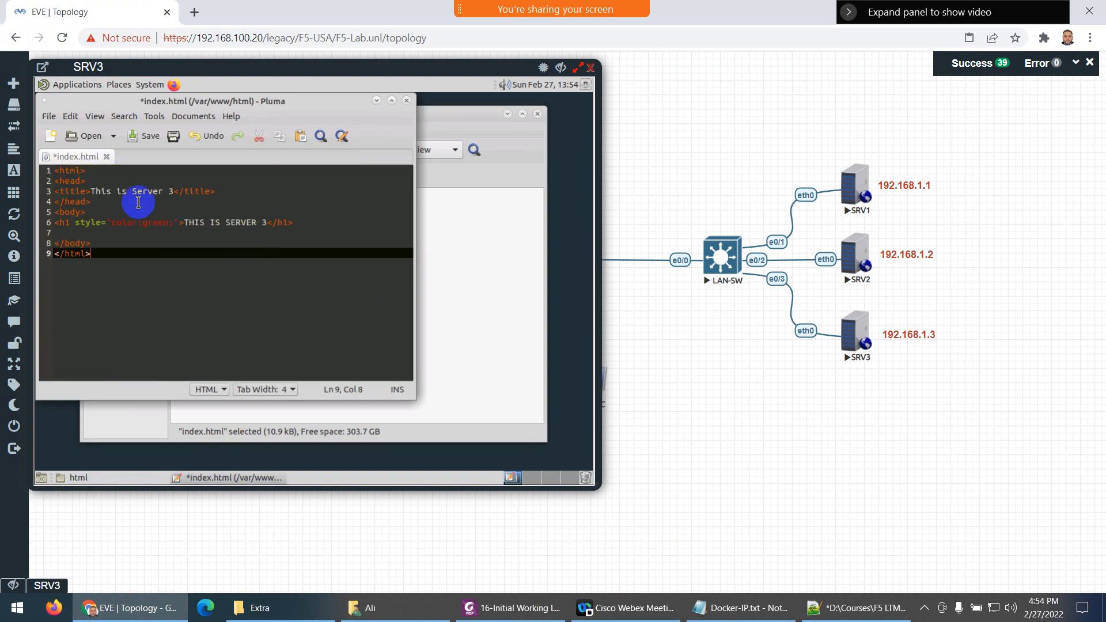
pyautogui.click(144, 136)
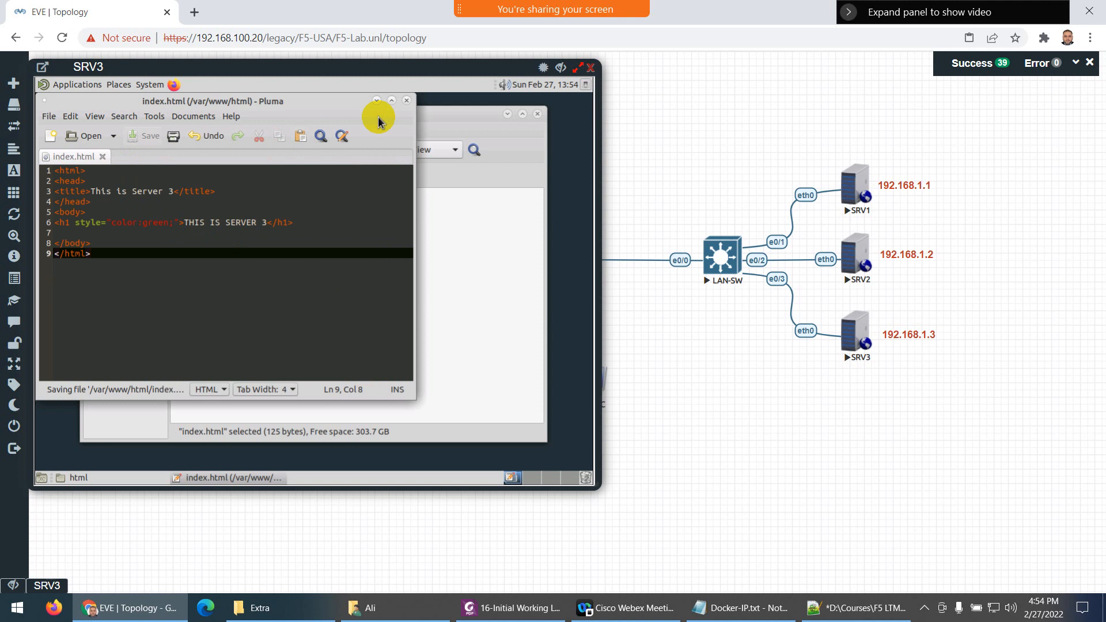
pyautogui.click(406, 100)
pyautogui.click(590, 67)
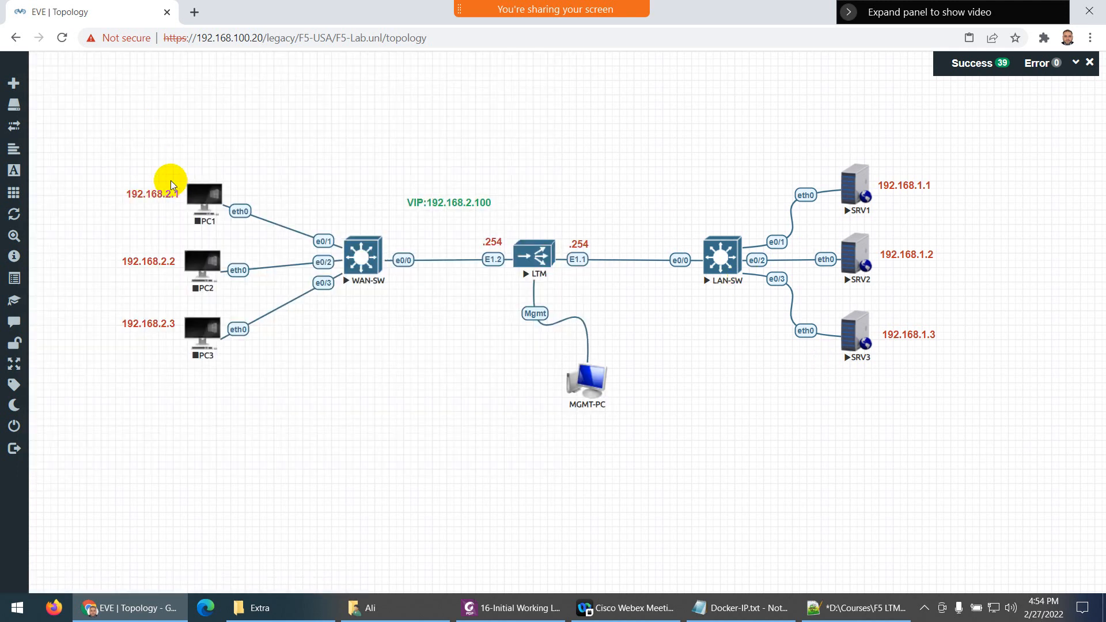
# Box-select PC1, PC2 and PC3, start them with Start Selected, then open the LTM console
pyautogui.moveTo(96, 139); pyautogui.dragTo(248, 406)
pyautogui.rightClick(199, 334)
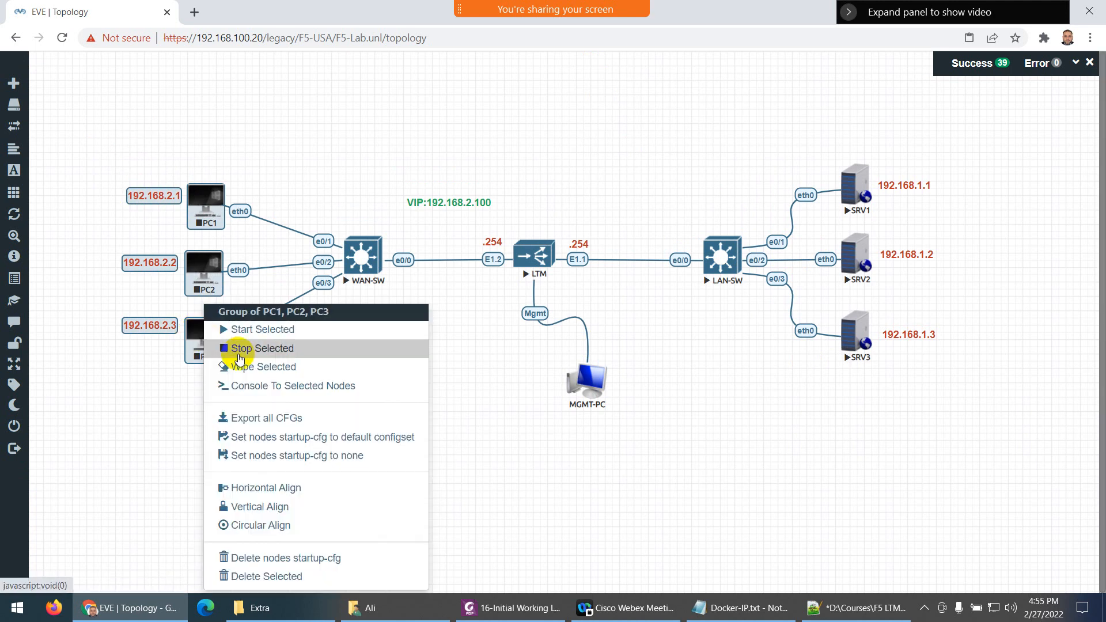
pyautogui.click(248, 330)
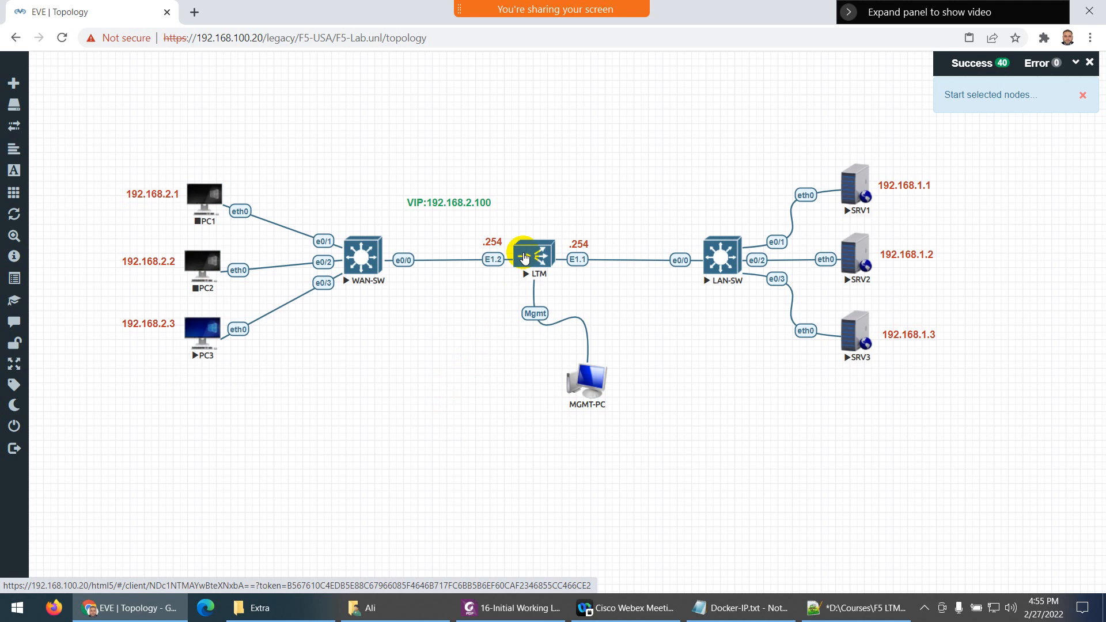
pyautogui.click(524, 258)
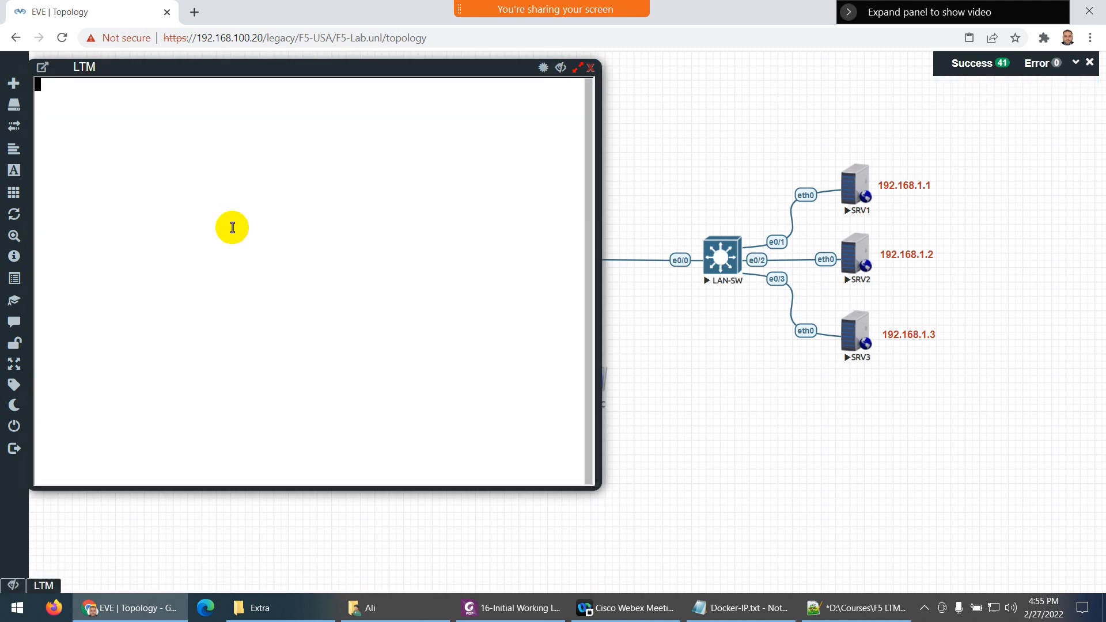
# Log in to the LTM console as root and complete the forced root password change
pyautogui.press('Return')
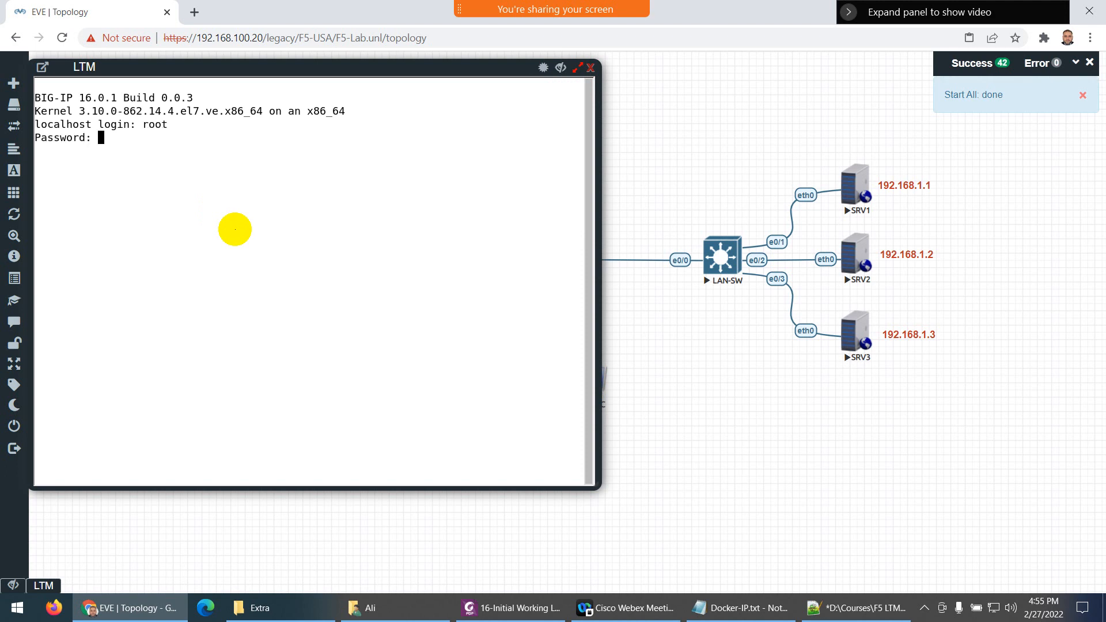
pyautogui.press('Return')
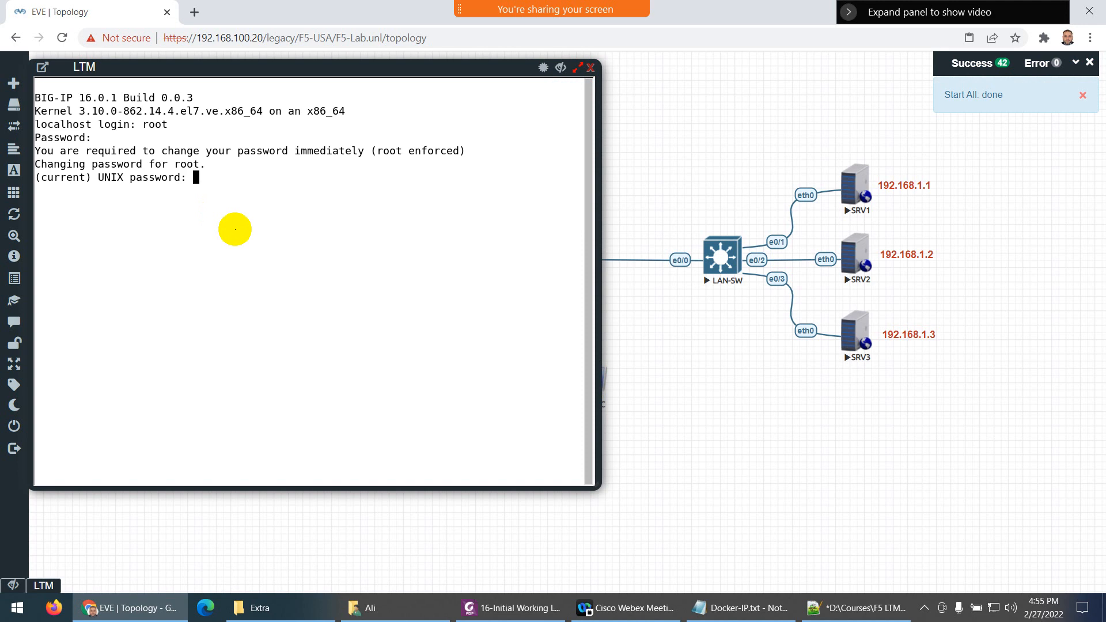
pyautogui.press('Return')
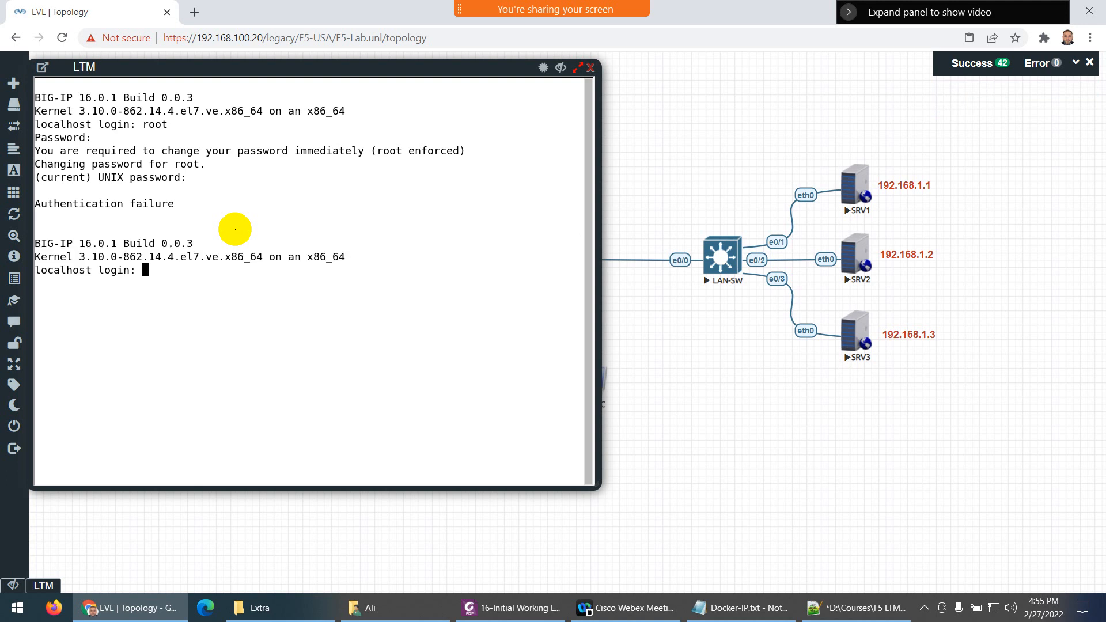
pyautogui.write('root')
pyautogui.press('Return')
pyautogui.press('Return')
pyautogui.write('admin')
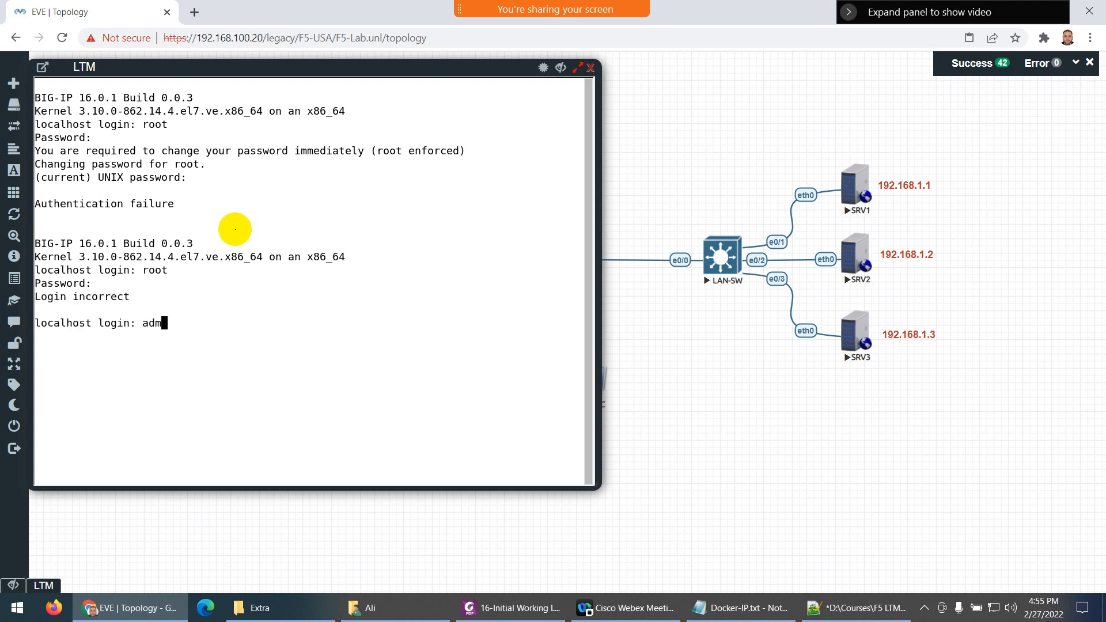
pyautogui.press('BackSpace')
pyautogui.press('BackSpace')
pyautogui.press('BackSpace')
pyautogui.write('ot')
pyautogui.press('Return')
pyautogui.press('Return')
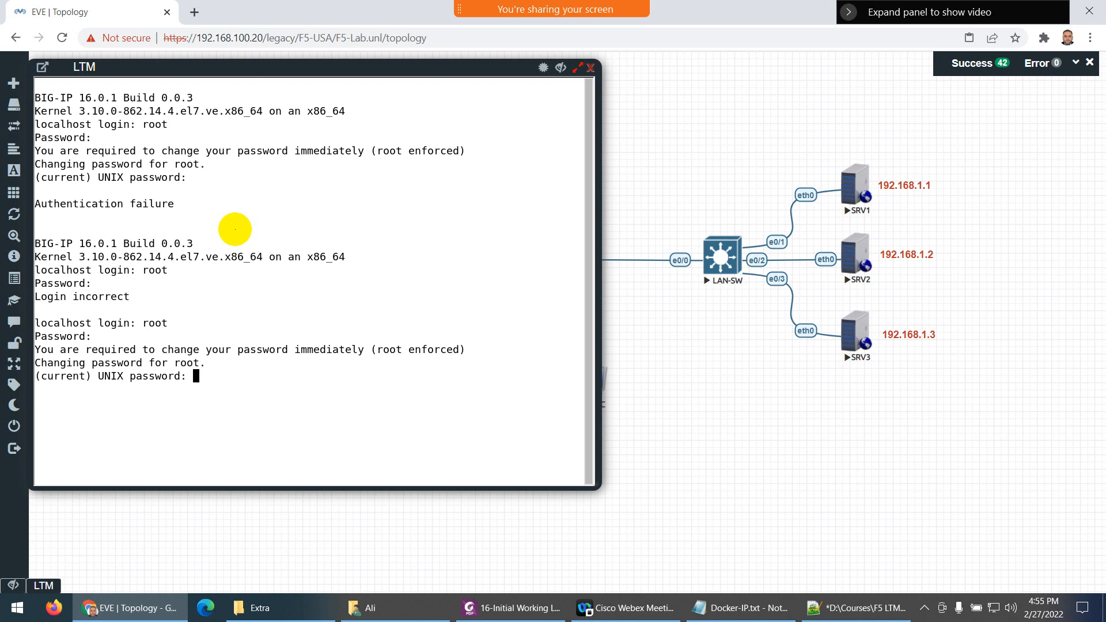
pyautogui.press('Return')
pyautogui.press('Return')
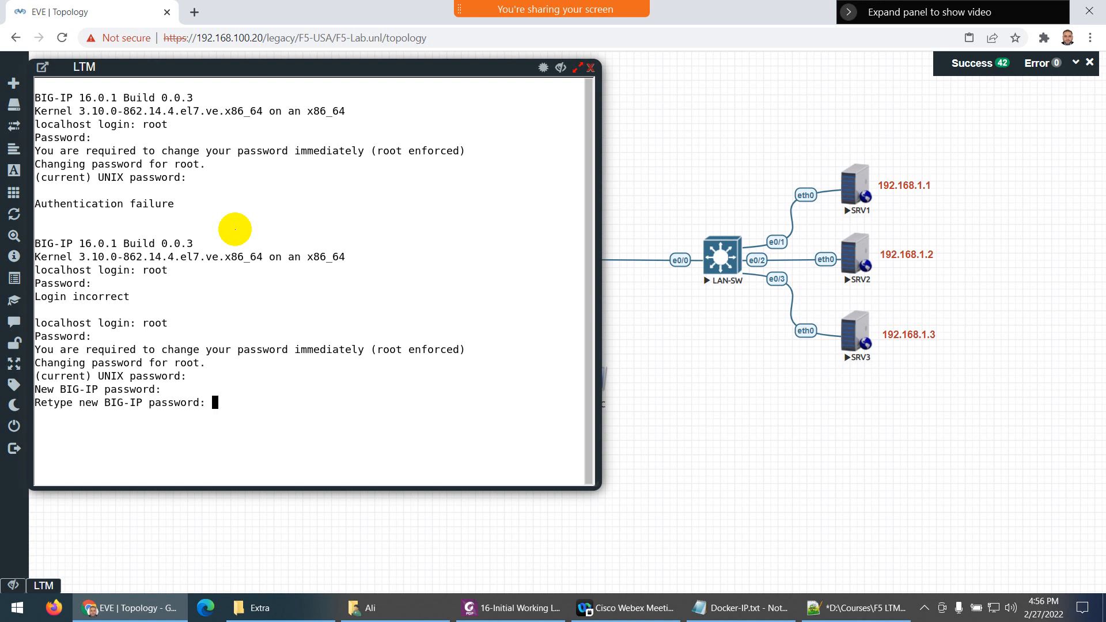
pyautogui.press('Return')
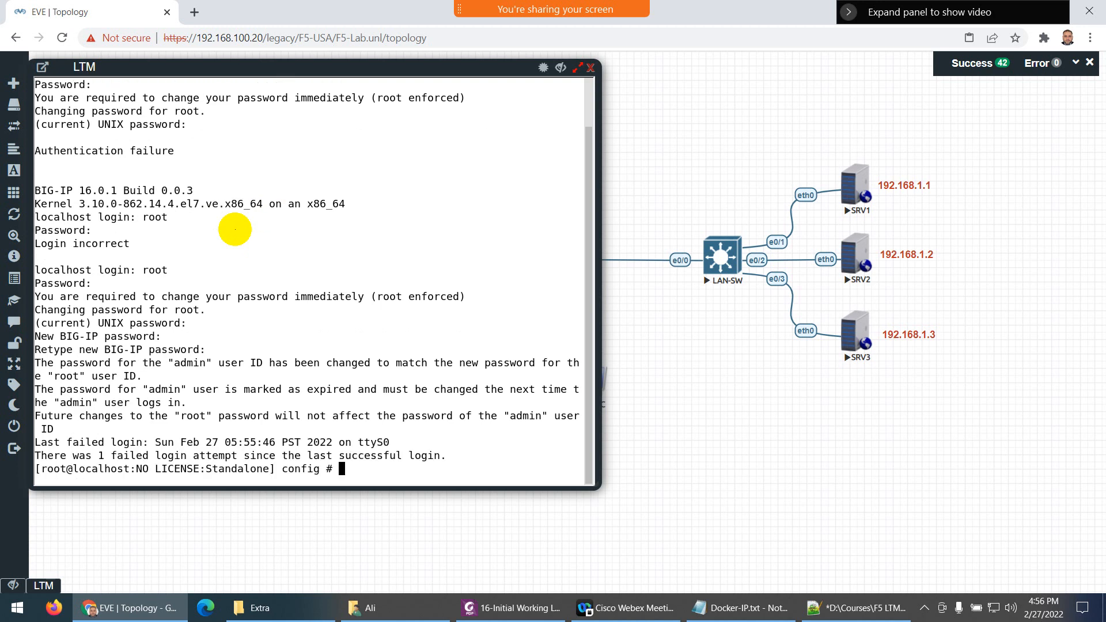
# Clear the LTM console screen and start typing the config command
pyautogui.press('Return')
pyautogui.press('Return')
pyautogui.press('Return')
pyautogui.press('Return')
pyautogui.press('Return')
pyautogui.press('Return')
pyautogui.press('Return')
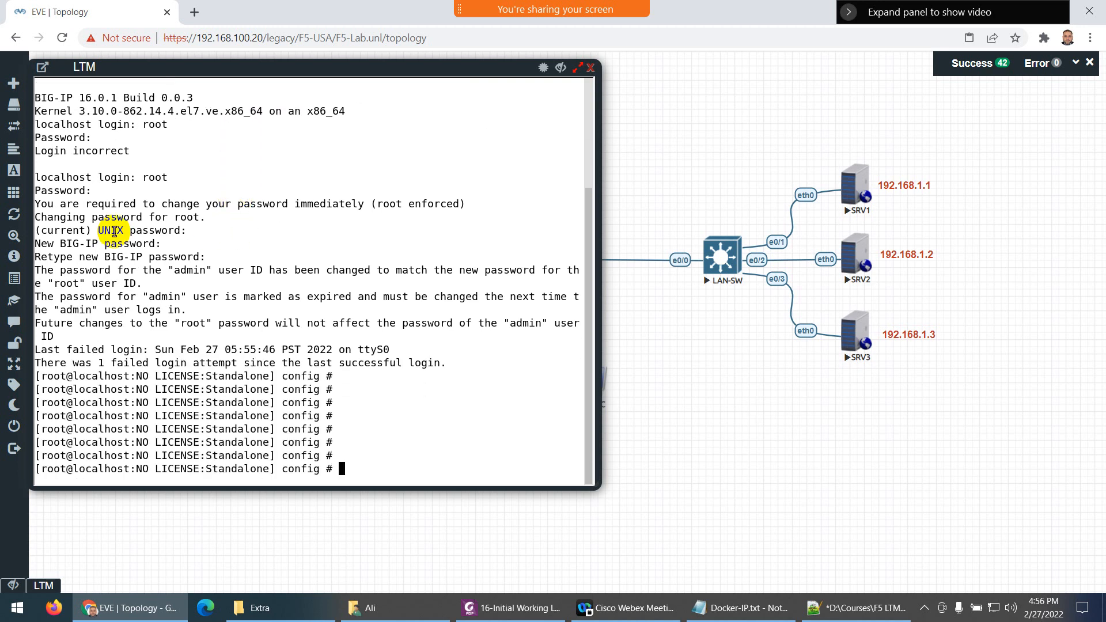
pyautogui.moveTo(198, 430); pyautogui.dragTo(169, 429)
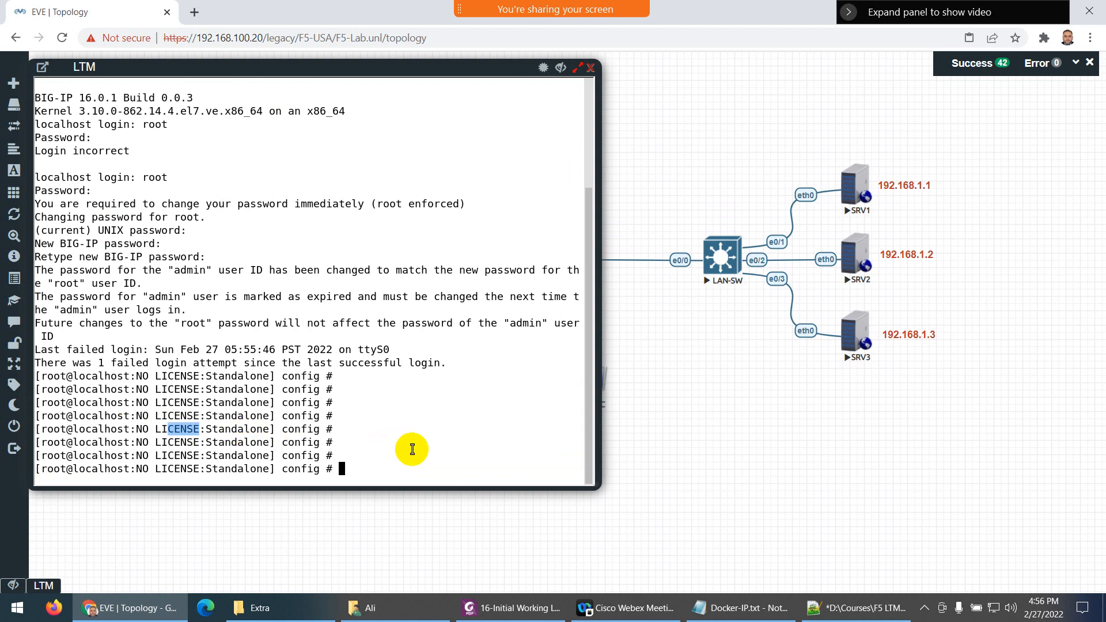
pyautogui.hotkey('ctrl', 'l')
pyautogui.press('Return')
pyautogui.press('Return')
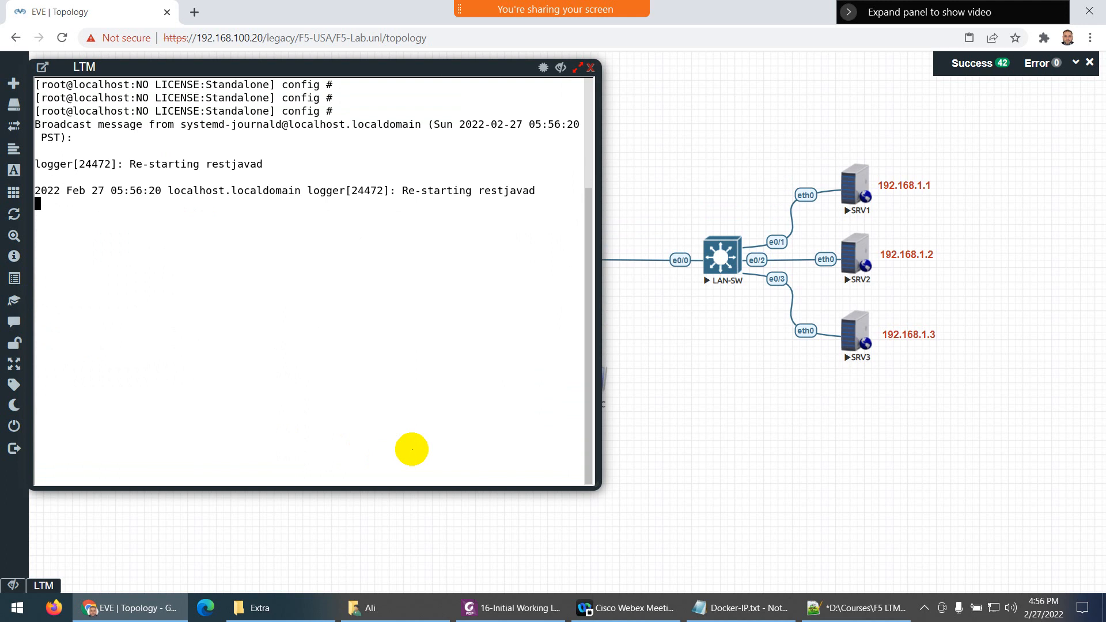
pyautogui.press('Return')
pyautogui.press('Return')
pyautogui.write('config # config')
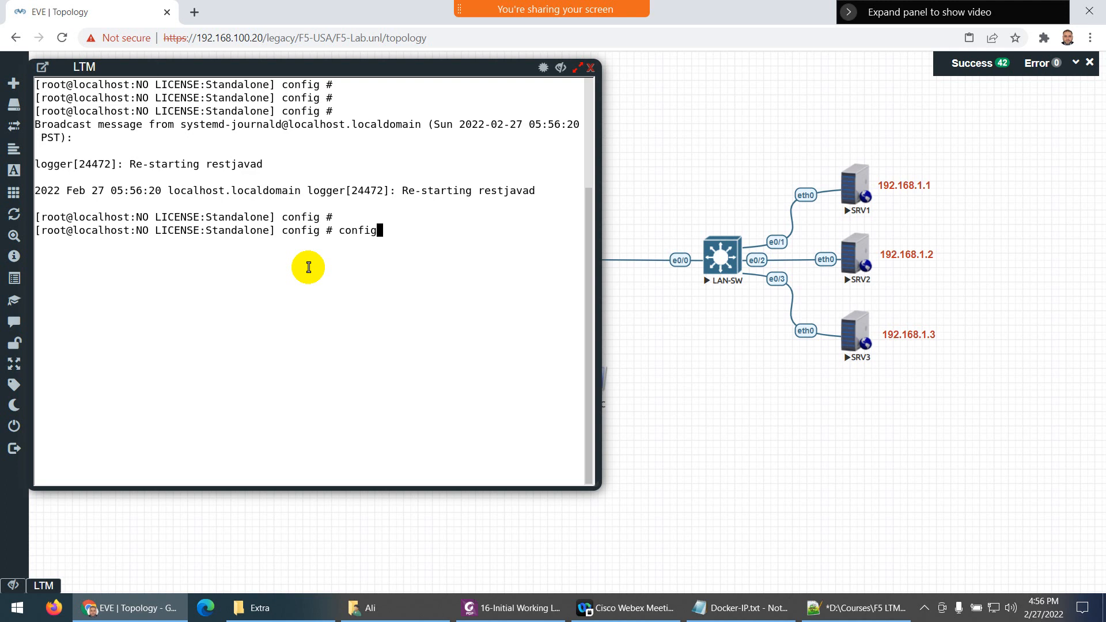
# Run config on the LTM and set management IP 192.168.100.50, netmask 255.255.255.0, route 192.168.100.1
pyautogui.press('Return')
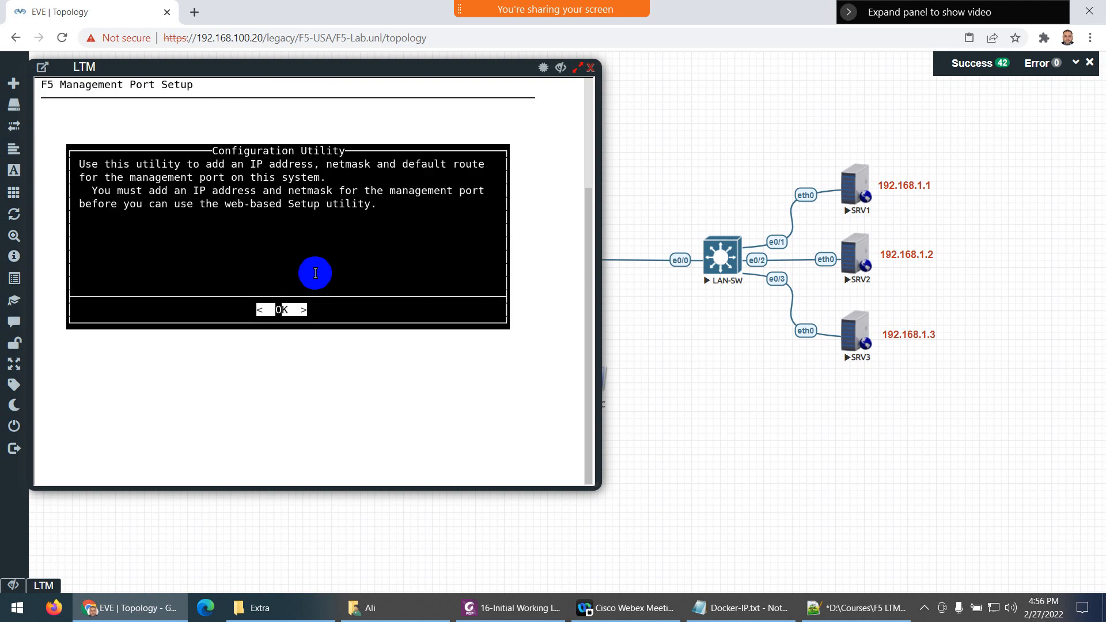
pyautogui.press('Return')
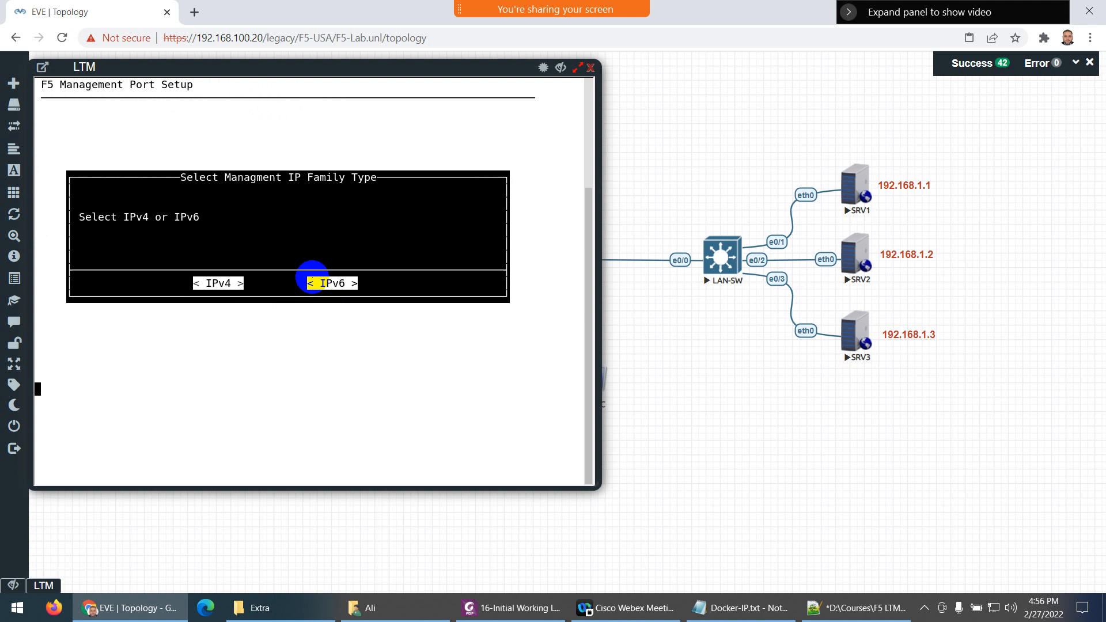
pyautogui.press('Return')
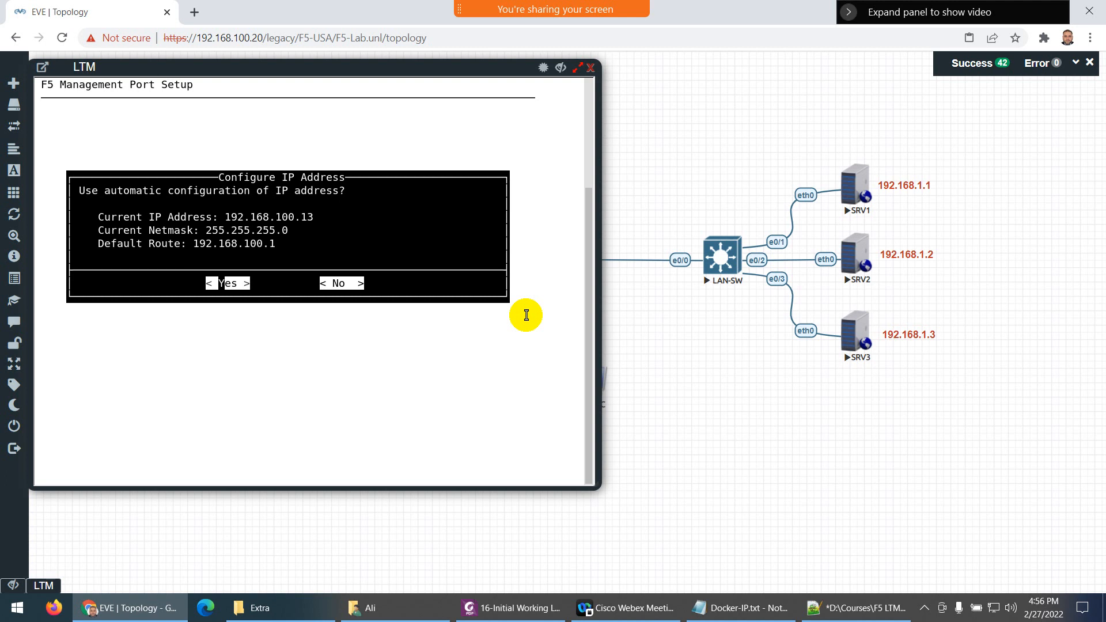
pyautogui.press('Return')
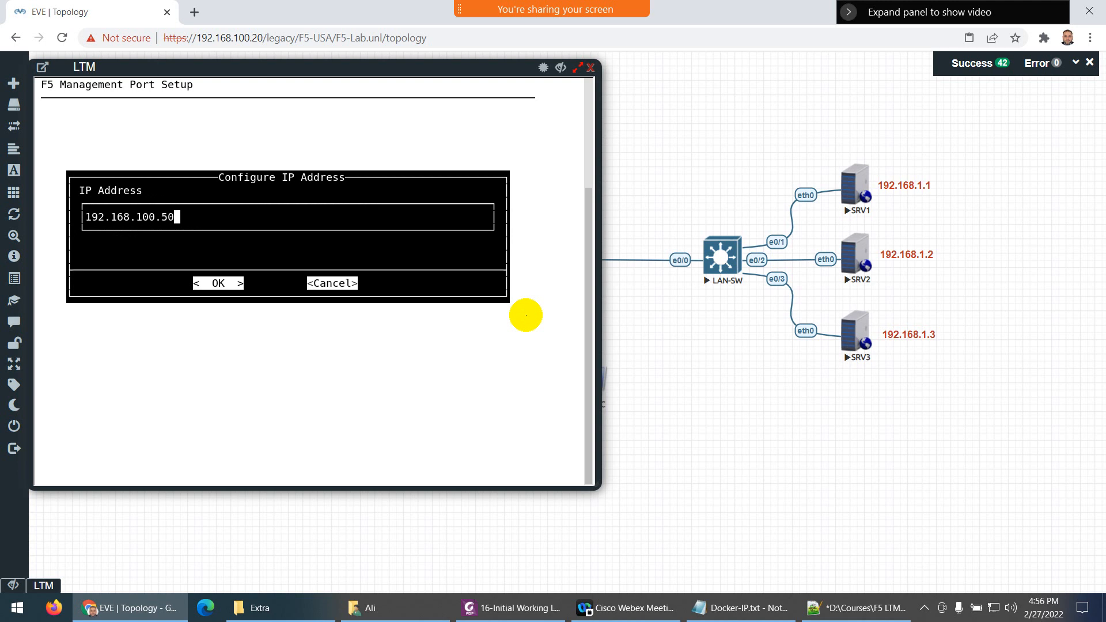
pyautogui.press('Return')
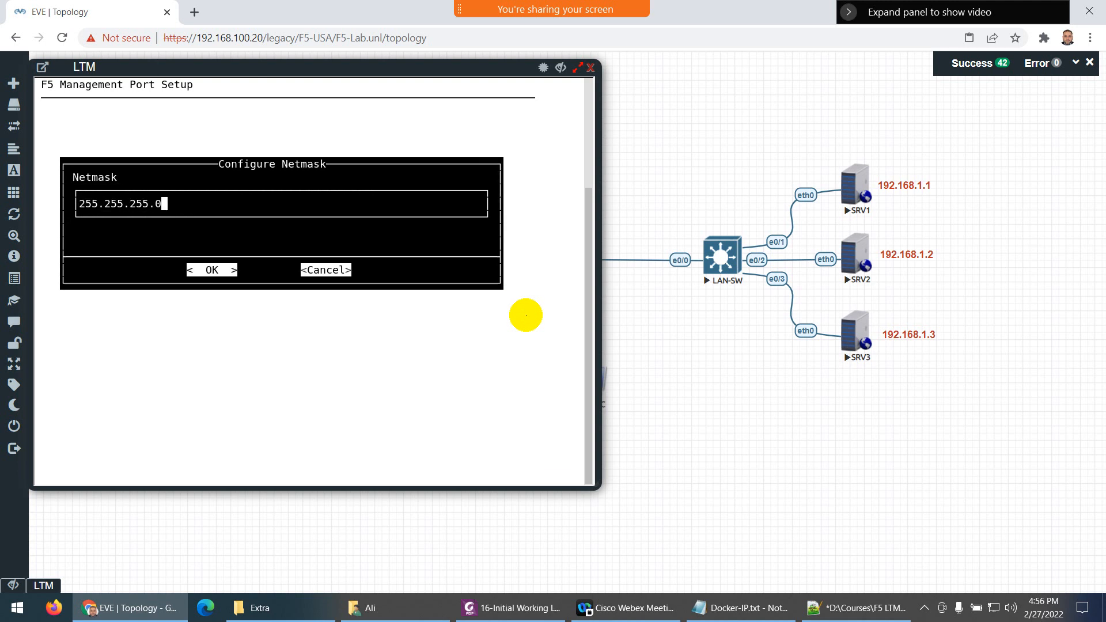
pyautogui.press('Return')
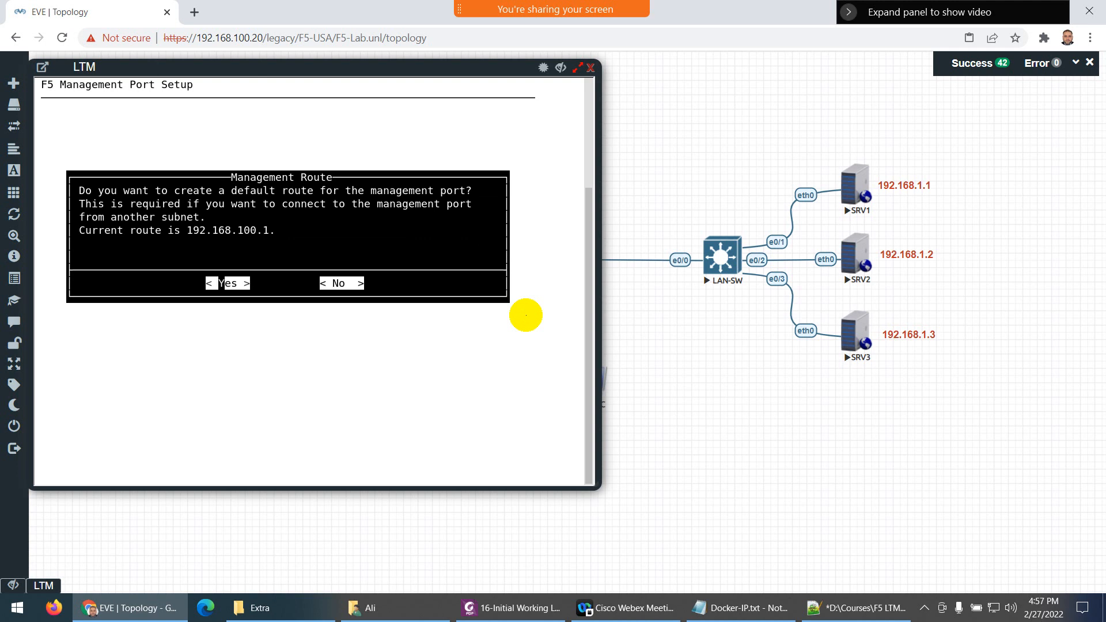
pyautogui.press('Return')
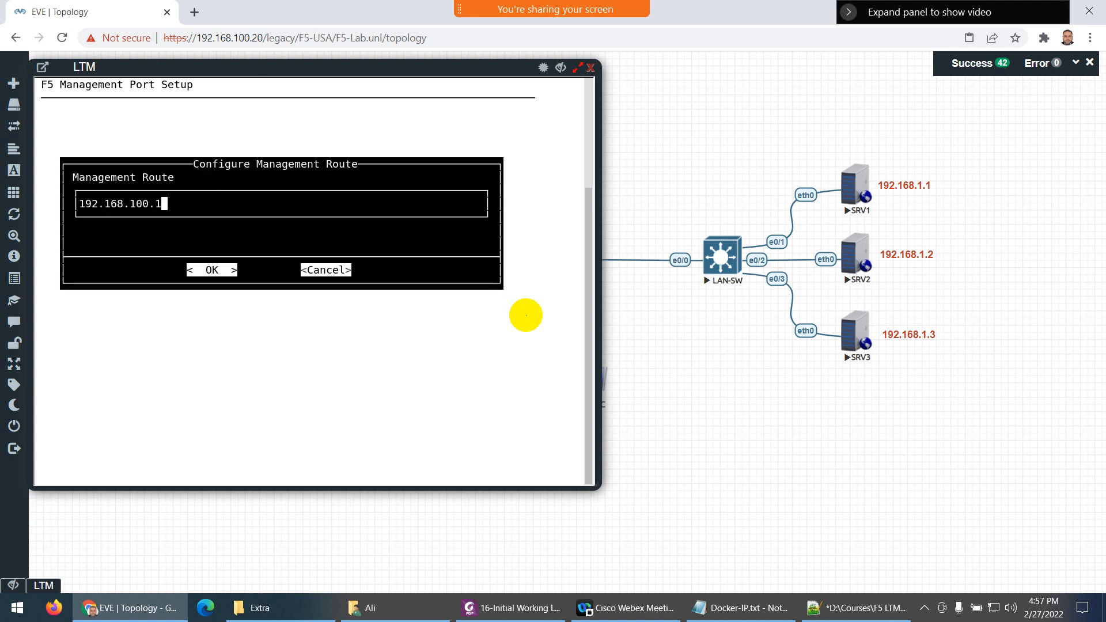
pyautogui.press('Return')
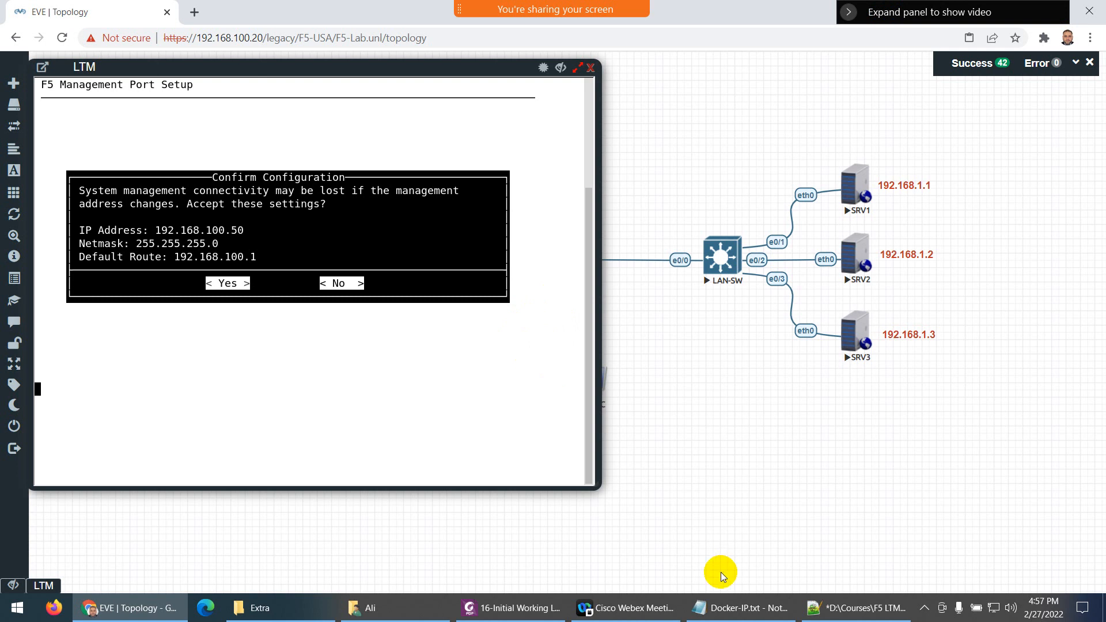
# Close the Docker IP notes and return to the LTM console
pyautogui.click(731, 612)
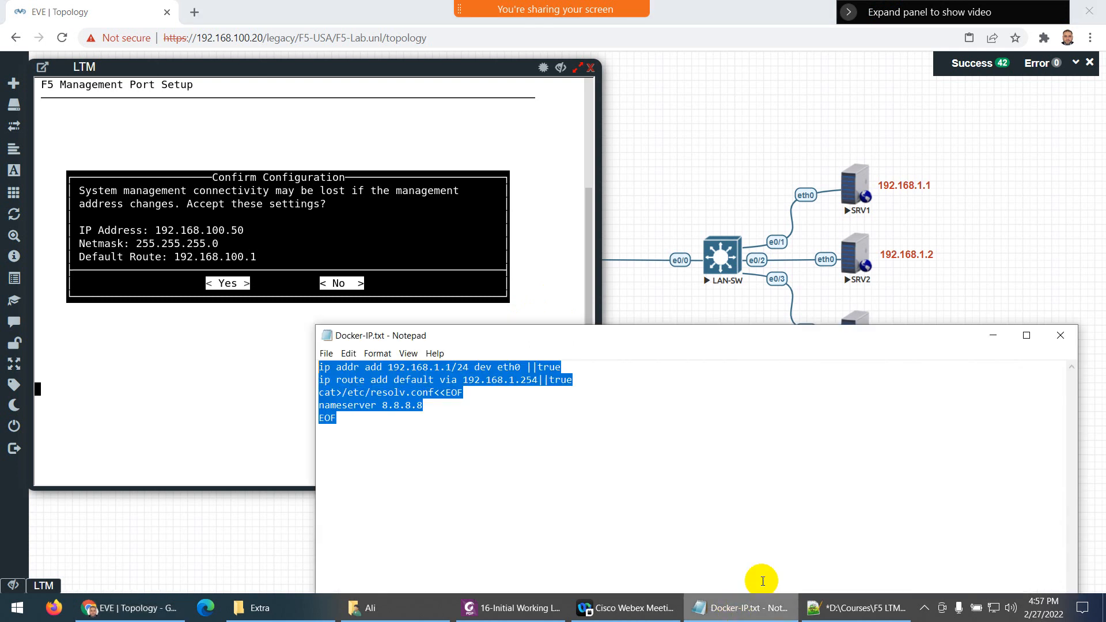
pyautogui.click(1057, 328)
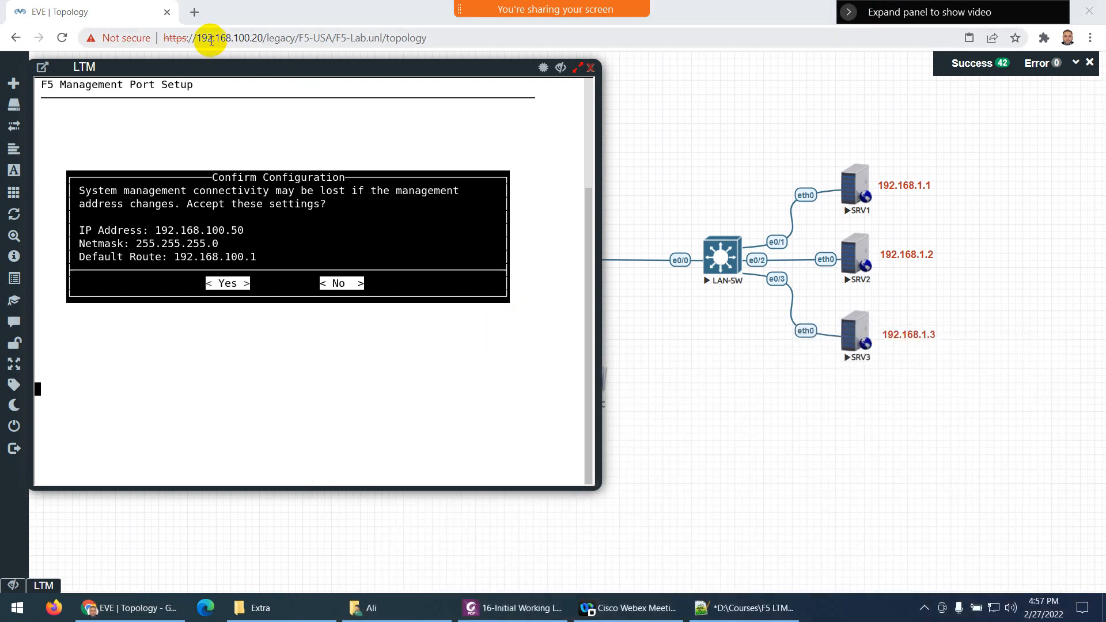
pyautogui.click(290, 244)
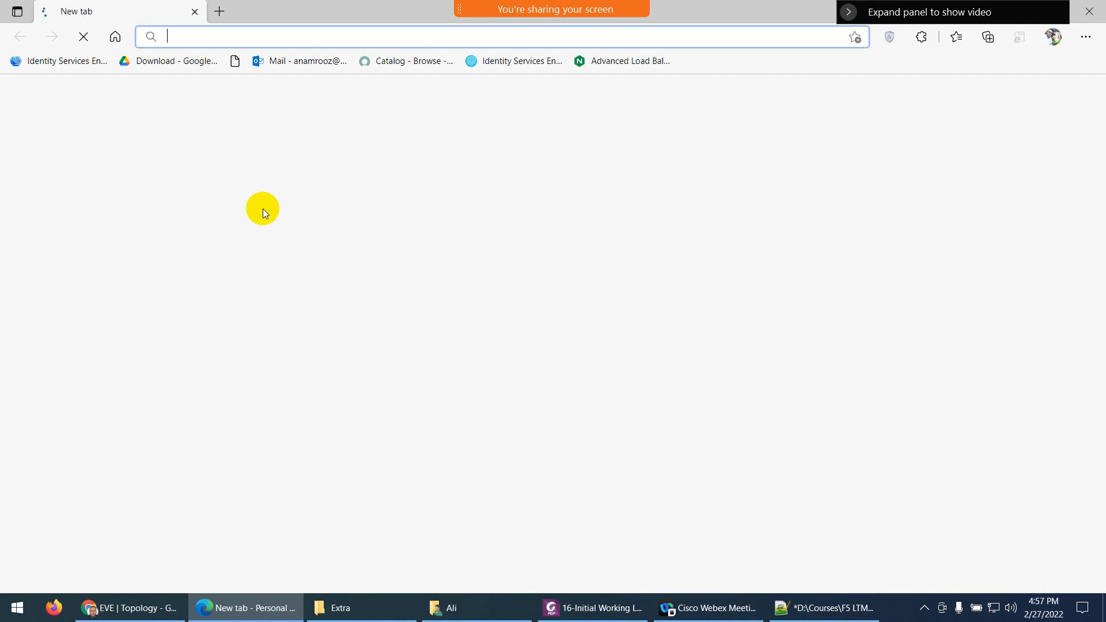
# Load google.com, switch to the F5 lab account, and open Google Drive
pyautogui.write('www')
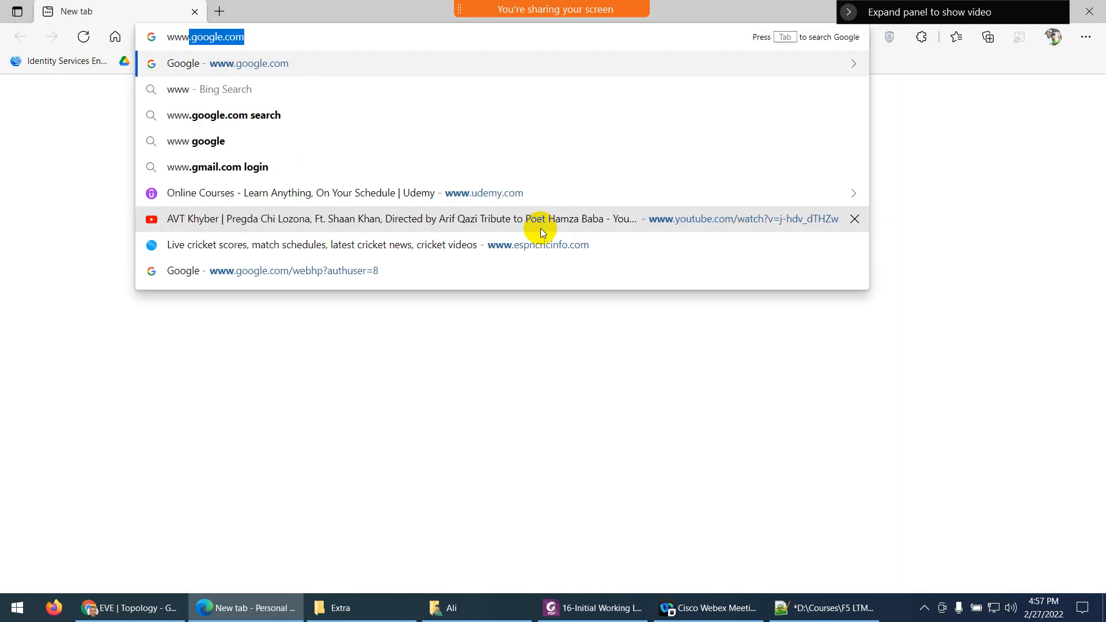
pyautogui.press('Return')
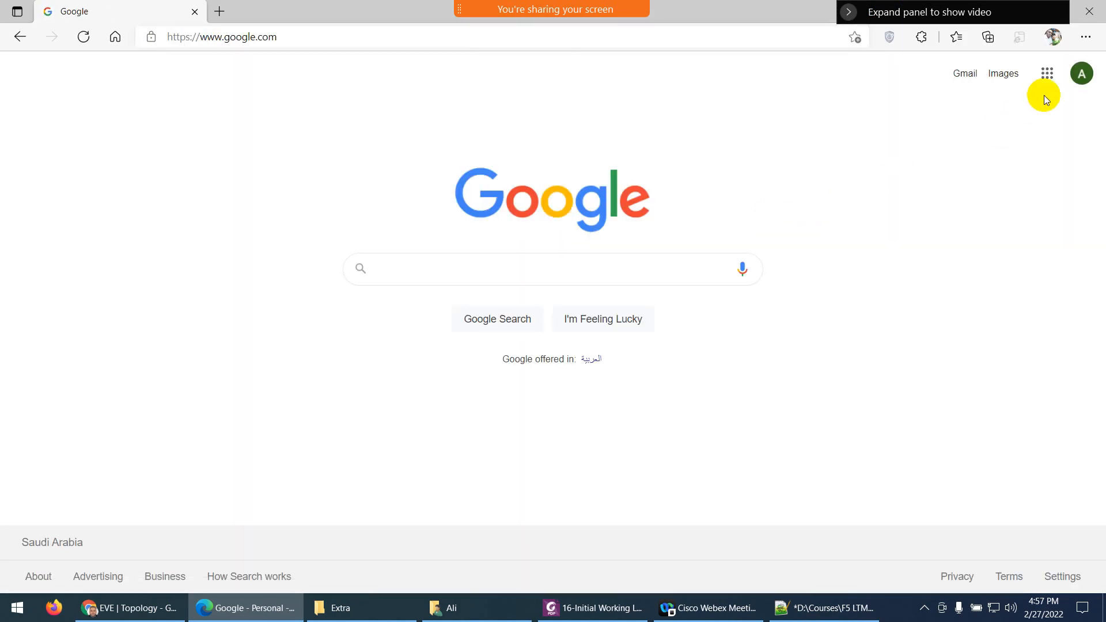
pyautogui.click(1081, 73)
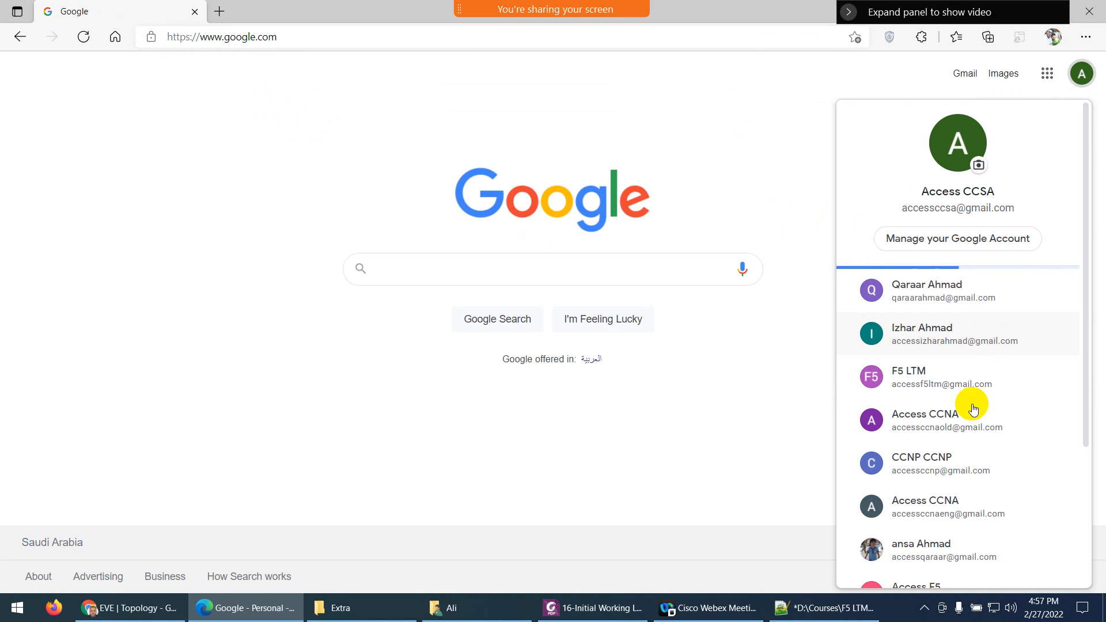
pyautogui.scroll(-3, 970, 405)
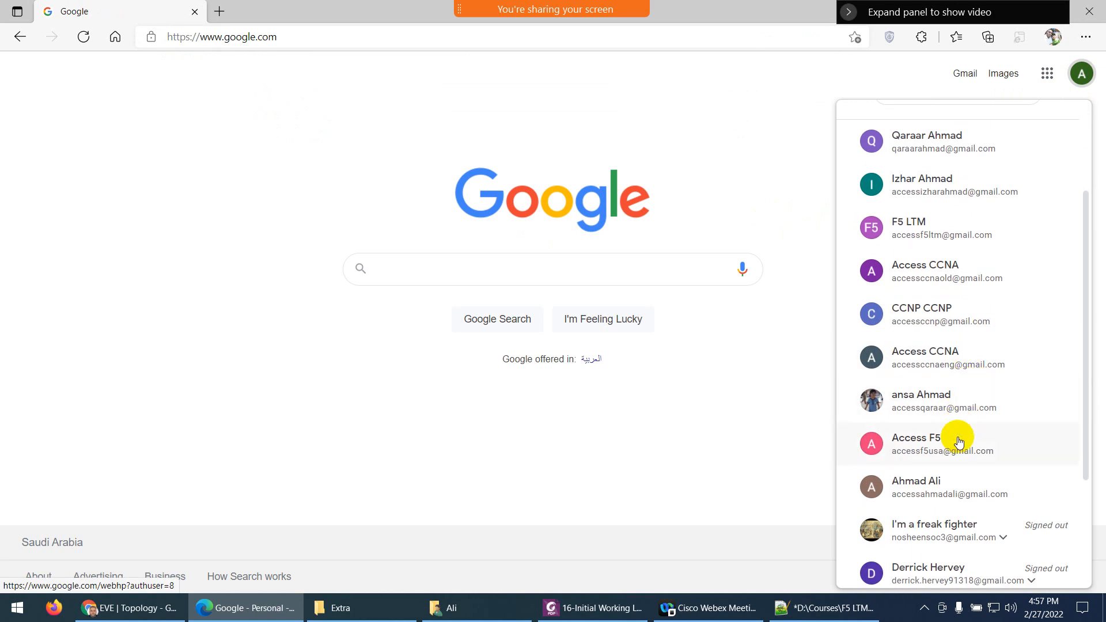
pyautogui.click(937, 447)
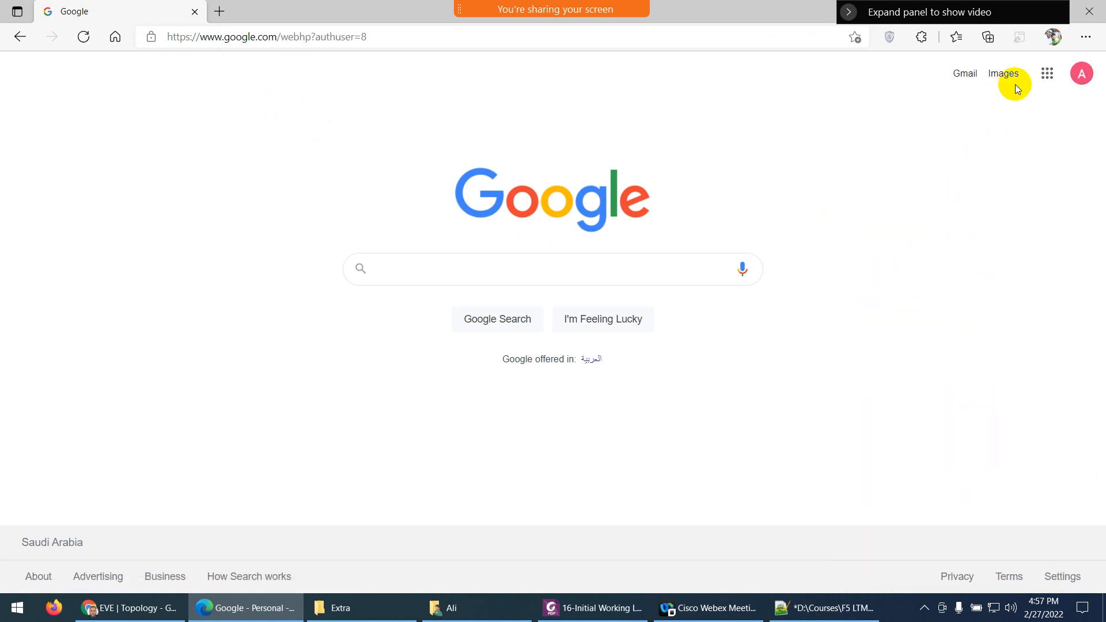
pyautogui.click(1046, 73)
pyautogui.click(986, 327)
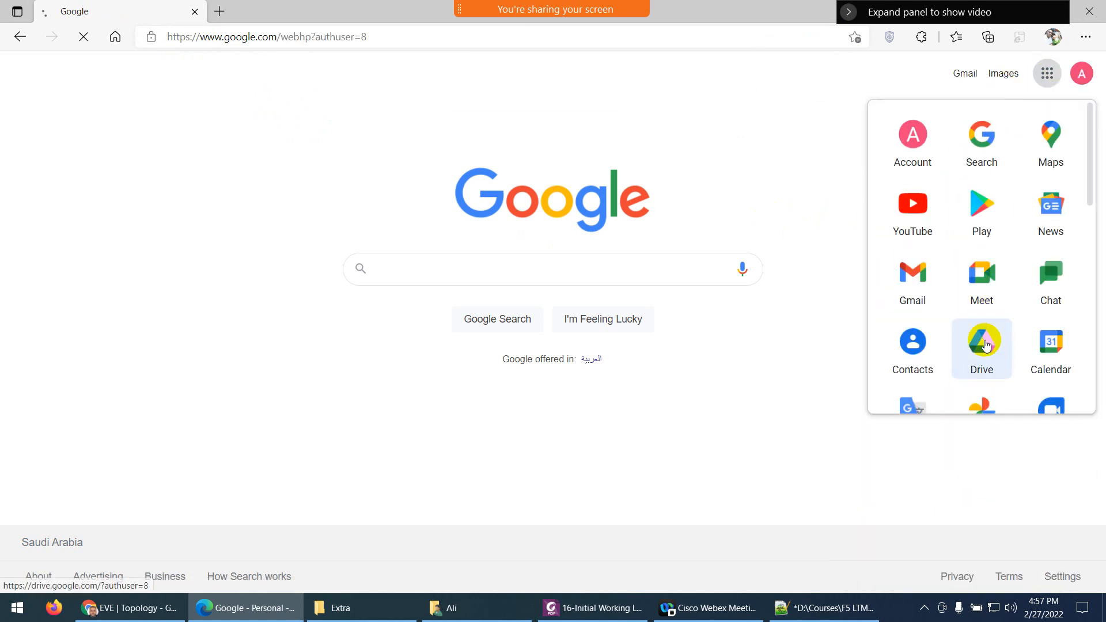
# Return to google.com, switch to the F5 lab account again, and open Gmail
pyautogui.click(851, 13)
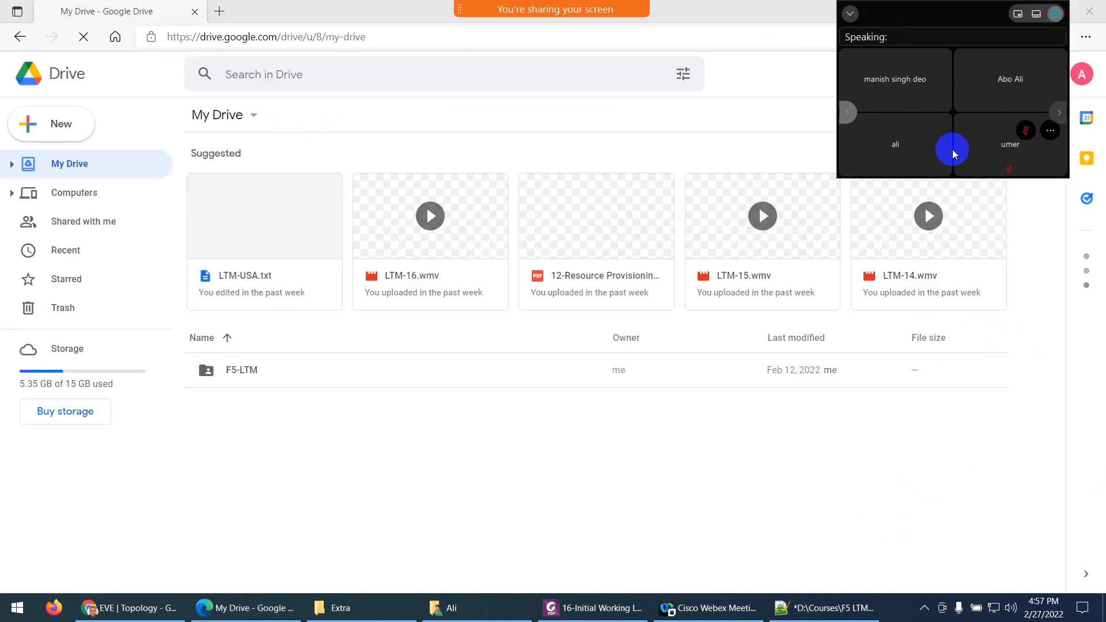
pyautogui.click(850, 15)
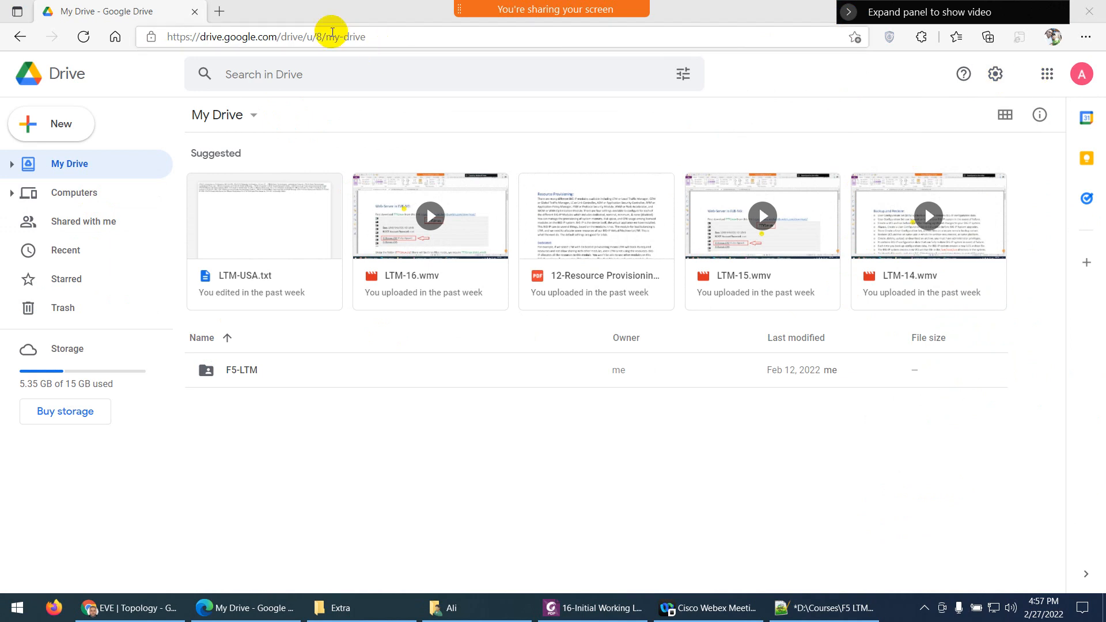
pyautogui.click(1081, 76)
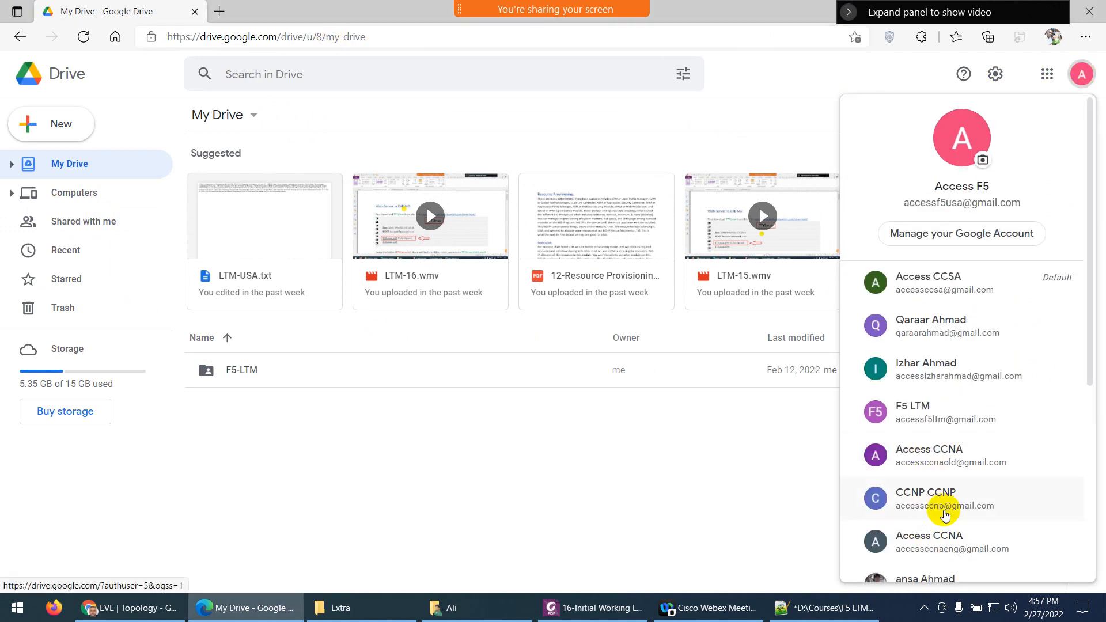
pyautogui.scroll(-1, 965, 513)
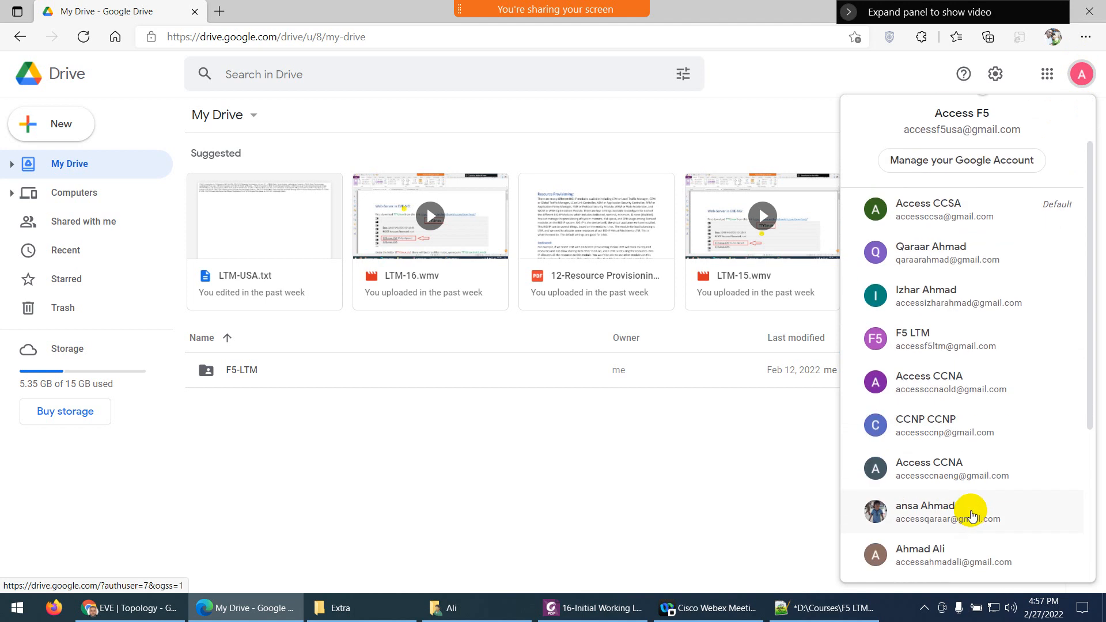
pyautogui.scroll(1, 900, 506)
pyautogui.click(332, 41)
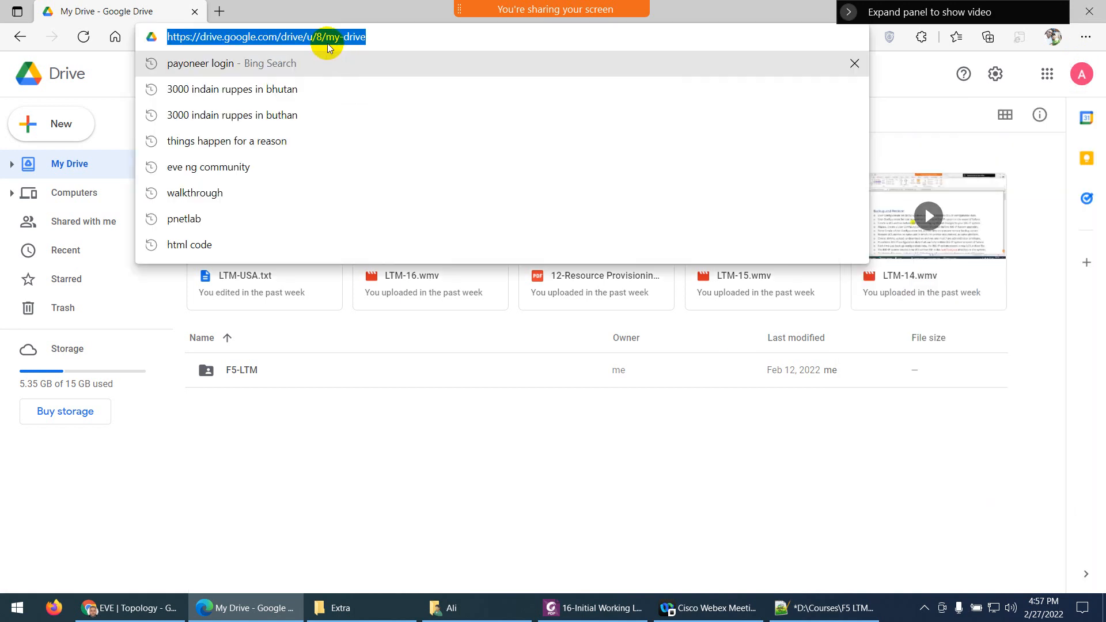
pyautogui.write('www.google.com')
pyautogui.press('Return')
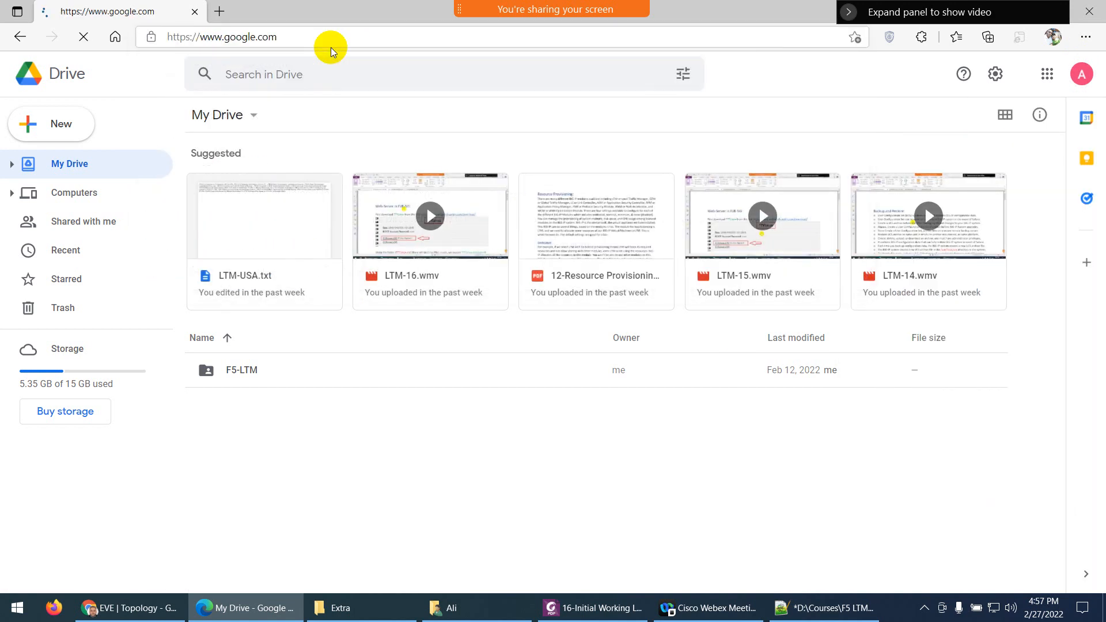
pyautogui.click(1081, 74)
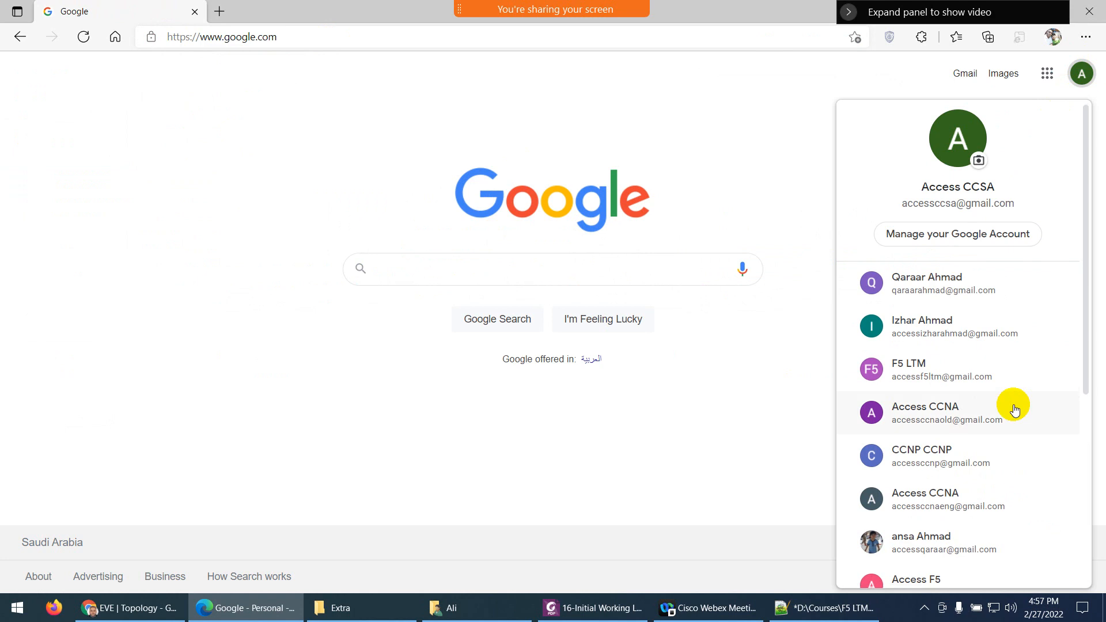
pyautogui.scroll(-3, 1009, 412)
pyautogui.click(935, 449)
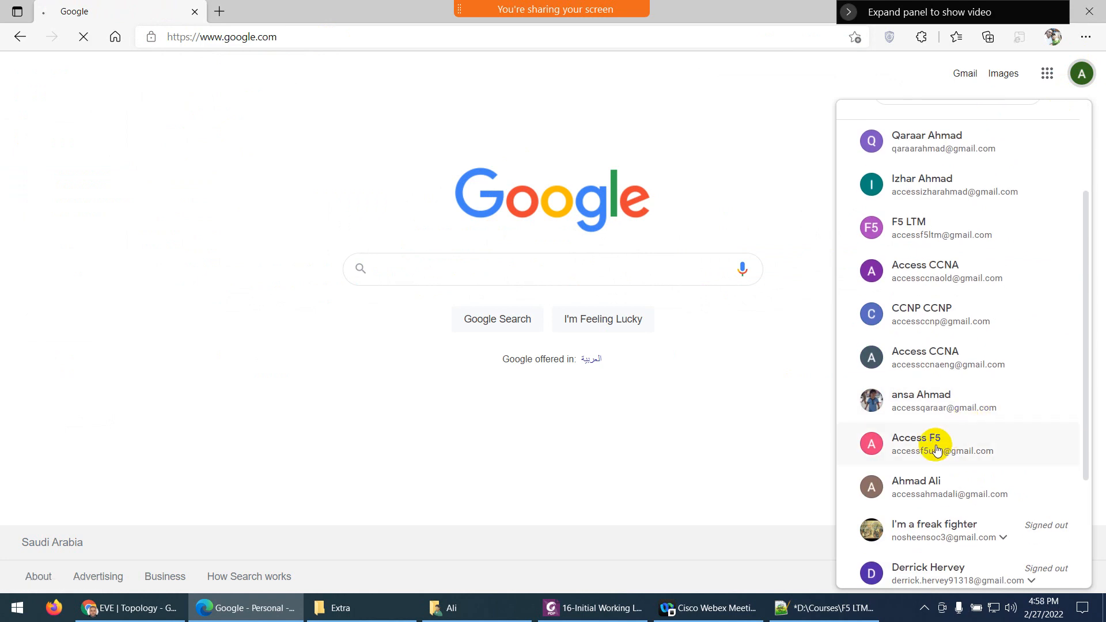
pyautogui.click(961, 78)
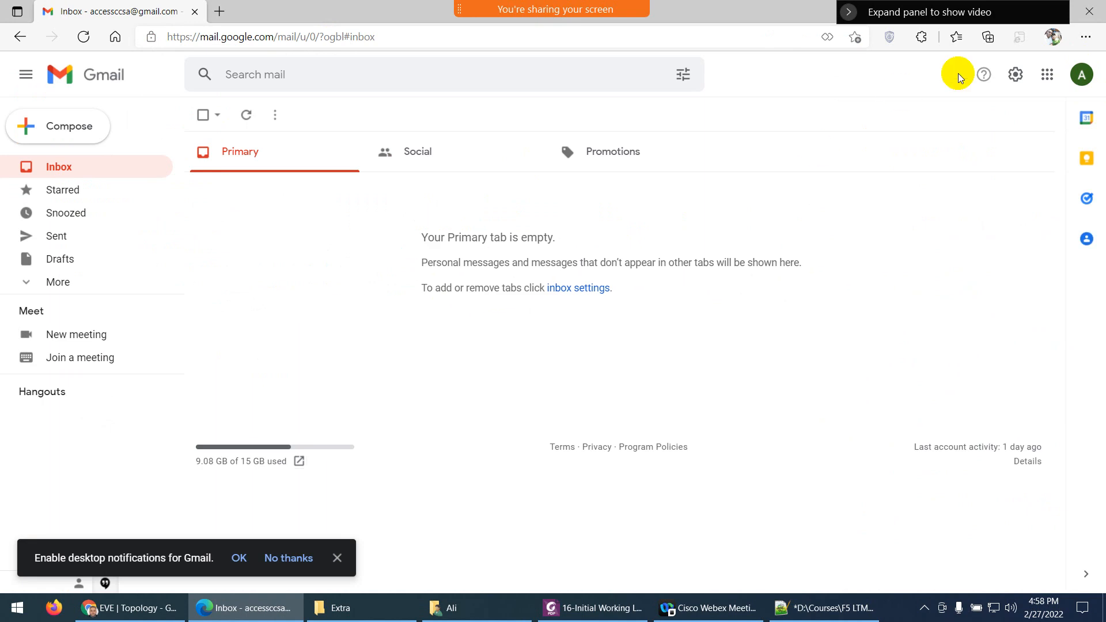
# Mute all attendees in the meeting and collapse the meeting video panel
pyautogui.click(1081, 74)
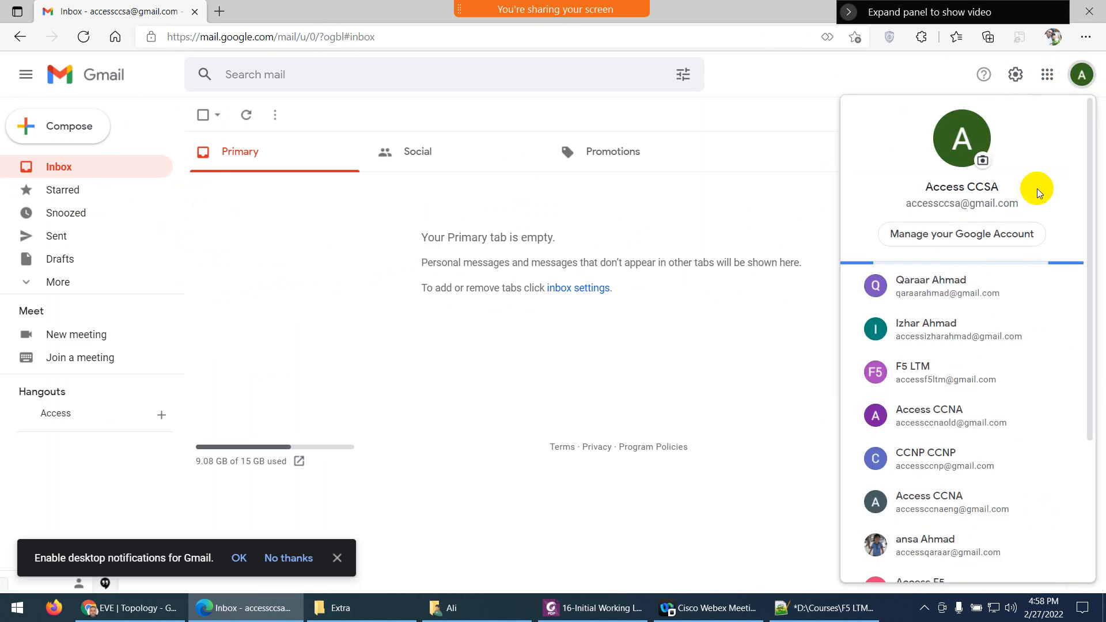
pyautogui.click(848, 12)
pyautogui.moveTo(612, 12)
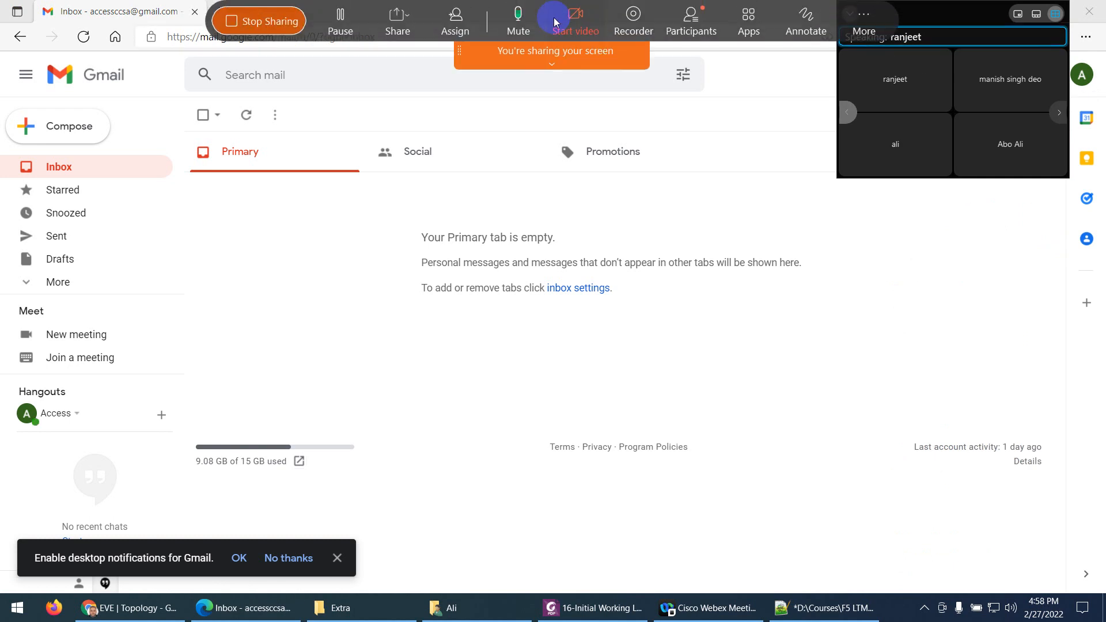
pyautogui.click(672, 34)
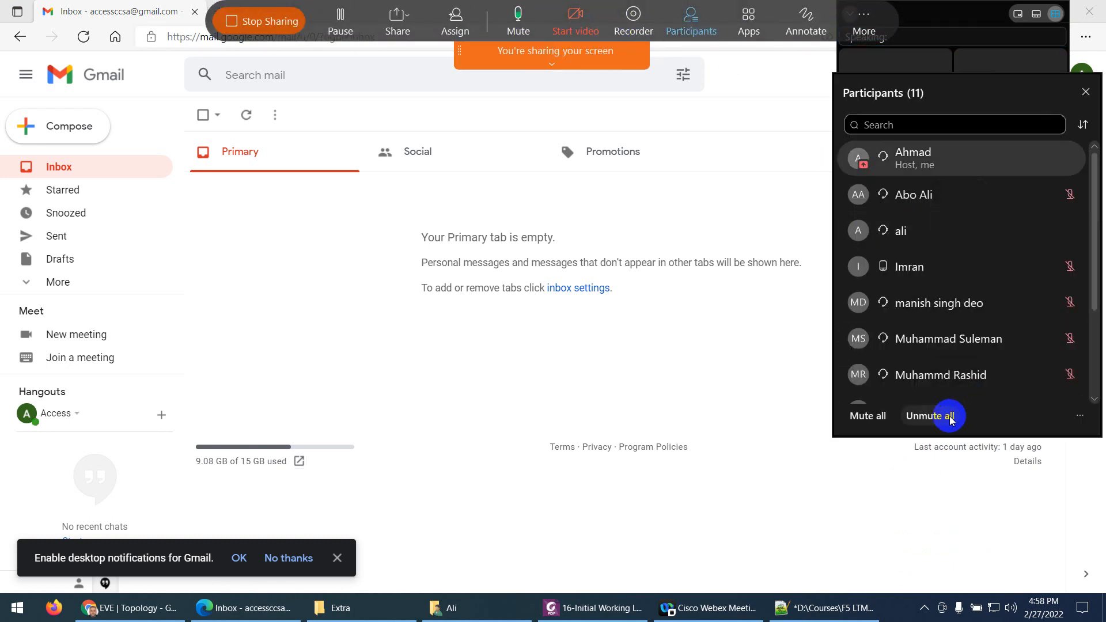
pyautogui.click(867, 415)
pyautogui.click(607, 366)
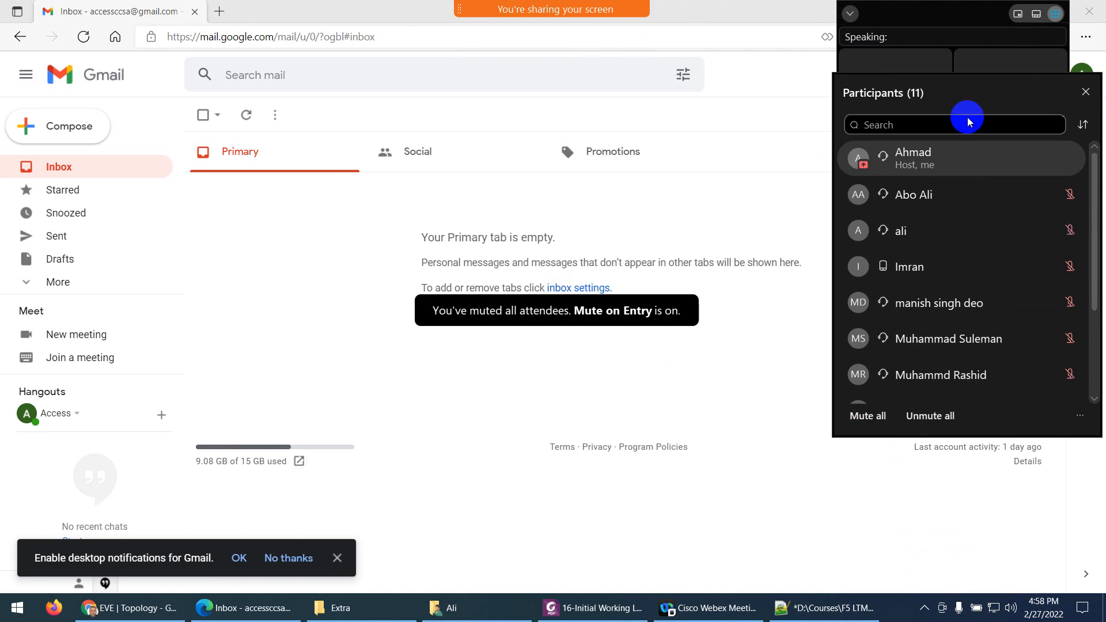
pyautogui.click(1085, 92)
pyautogui.click(849, 13)
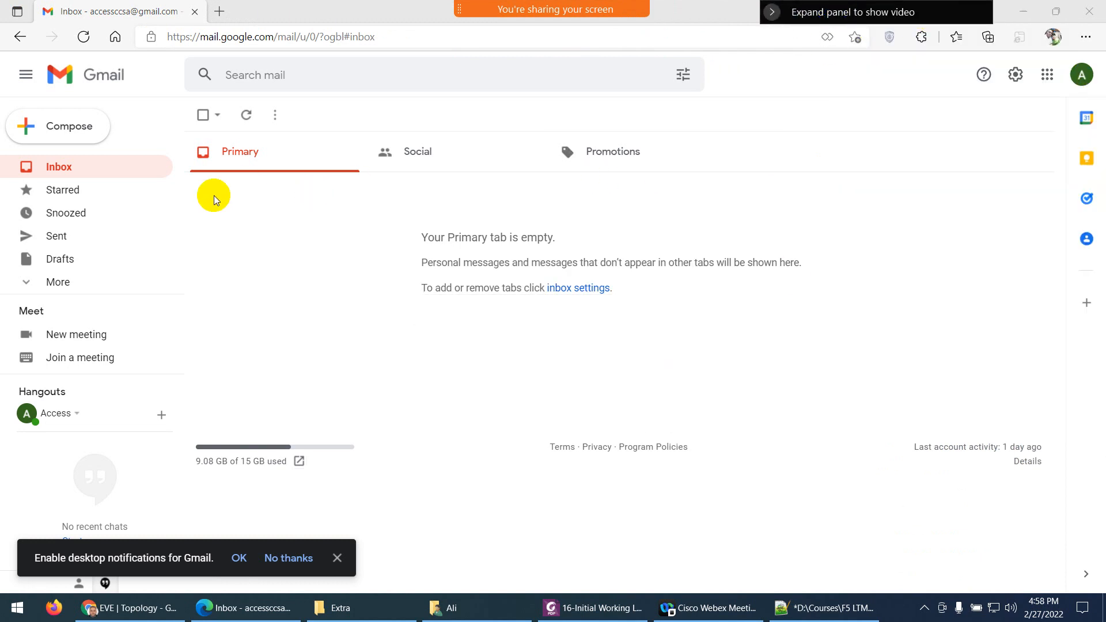
# Open the F5 lab account's inbox and close the other account's inbox tab
pyautogui.click(1080, 81)
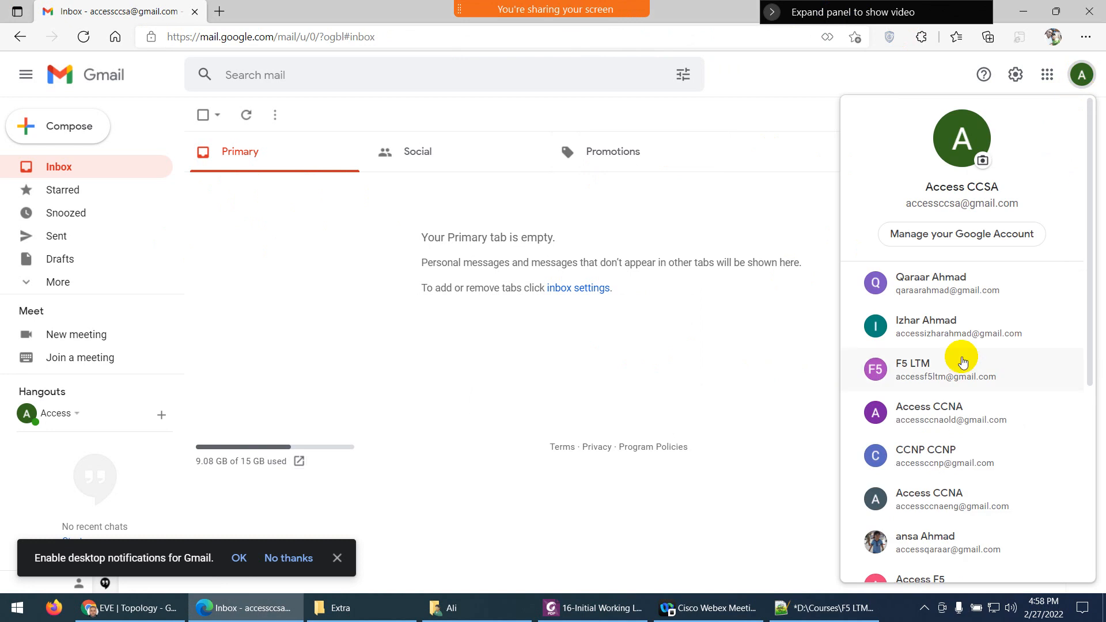
pyautogui.scroll(-4, 968, 380)
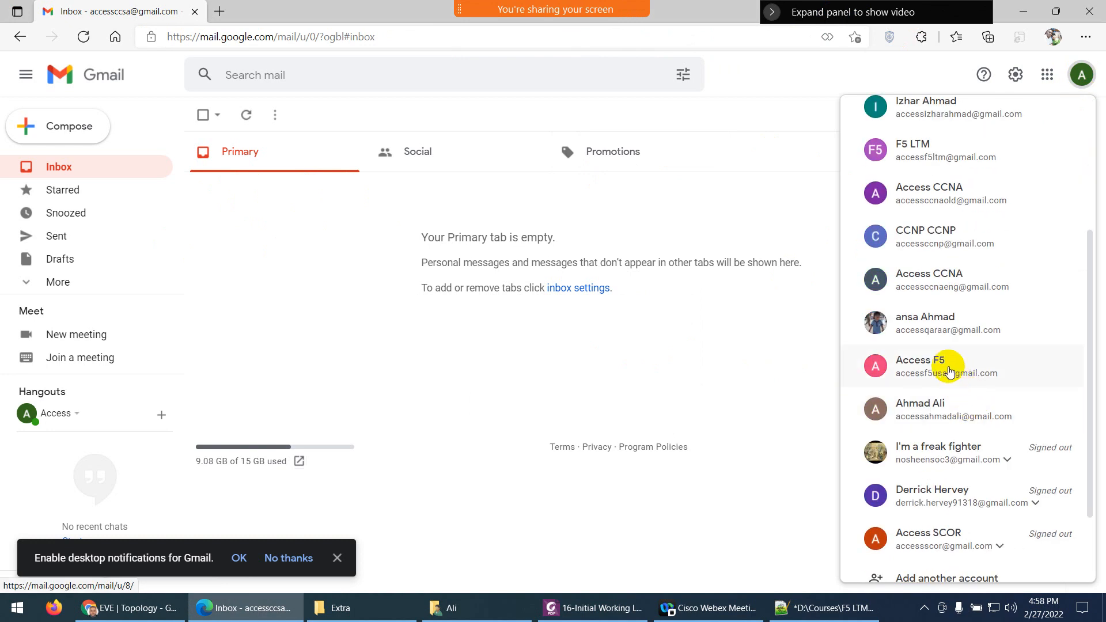
pyautogui.click(947, 371)
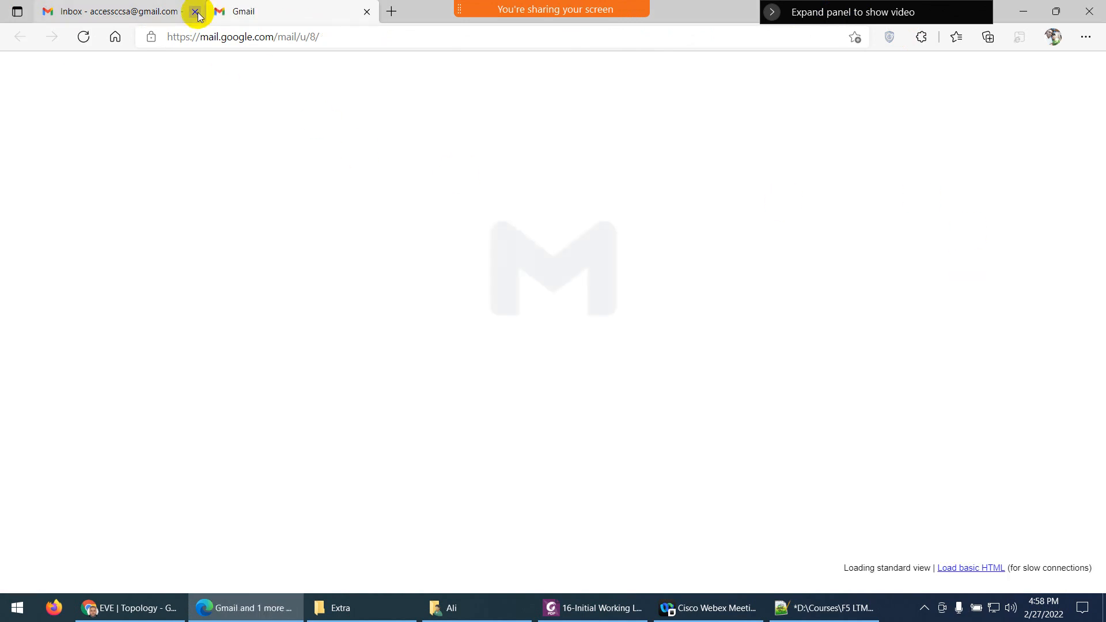
pyautogui.click(195, 12)
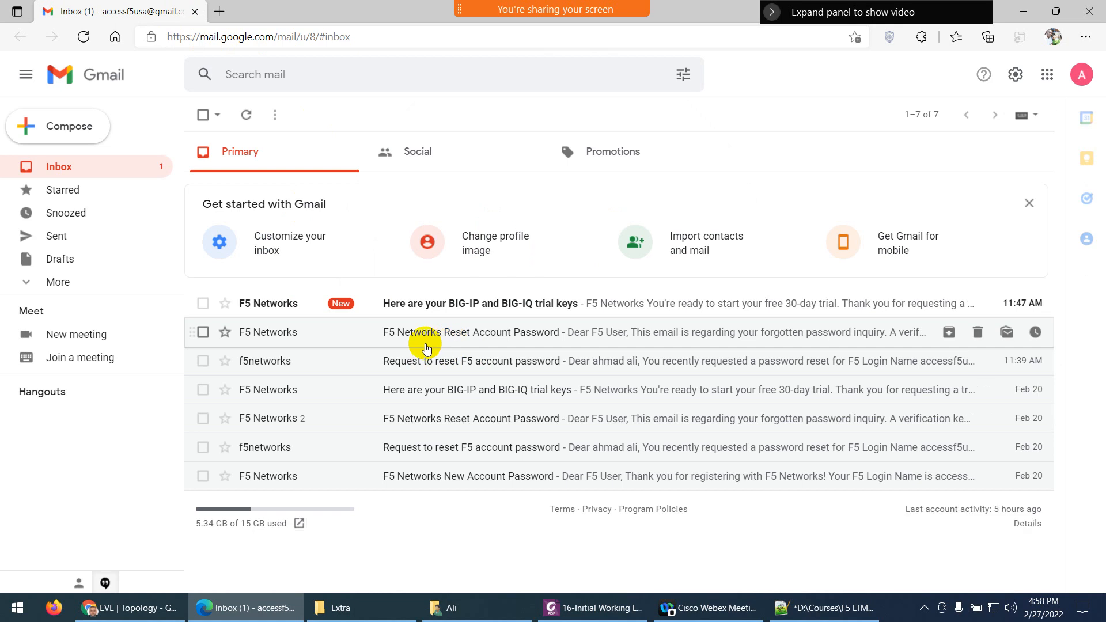
# Open the BIG-IP and BIG-IQ trial keys email and copy the first BIG-IP registration key
pyautogui.click(546, 398)
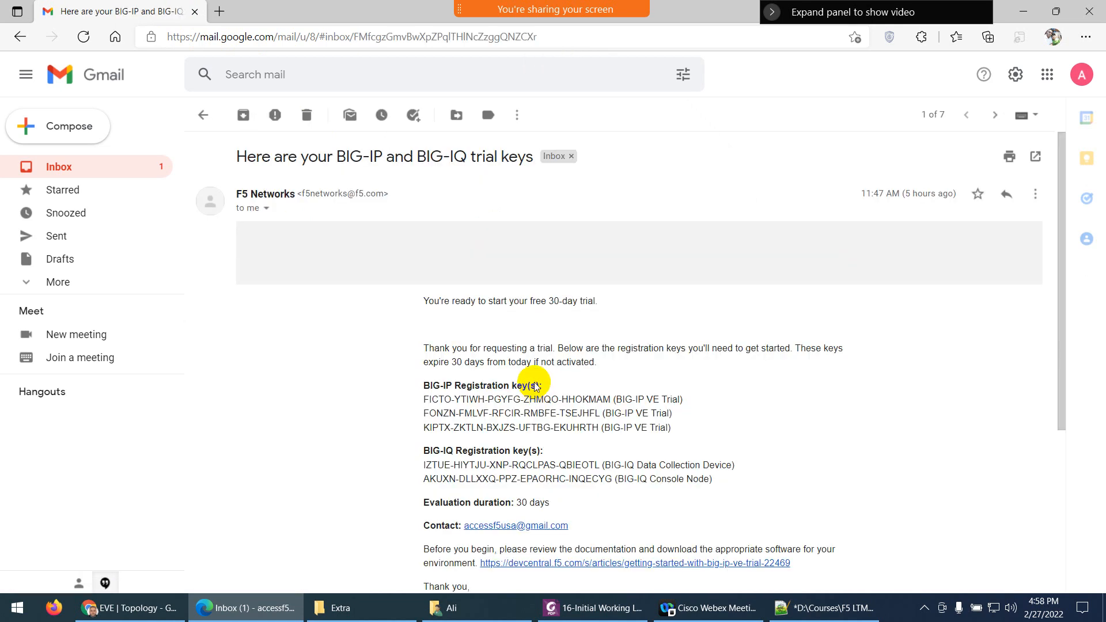
pyautogui.scroll(-1, 526, 352)
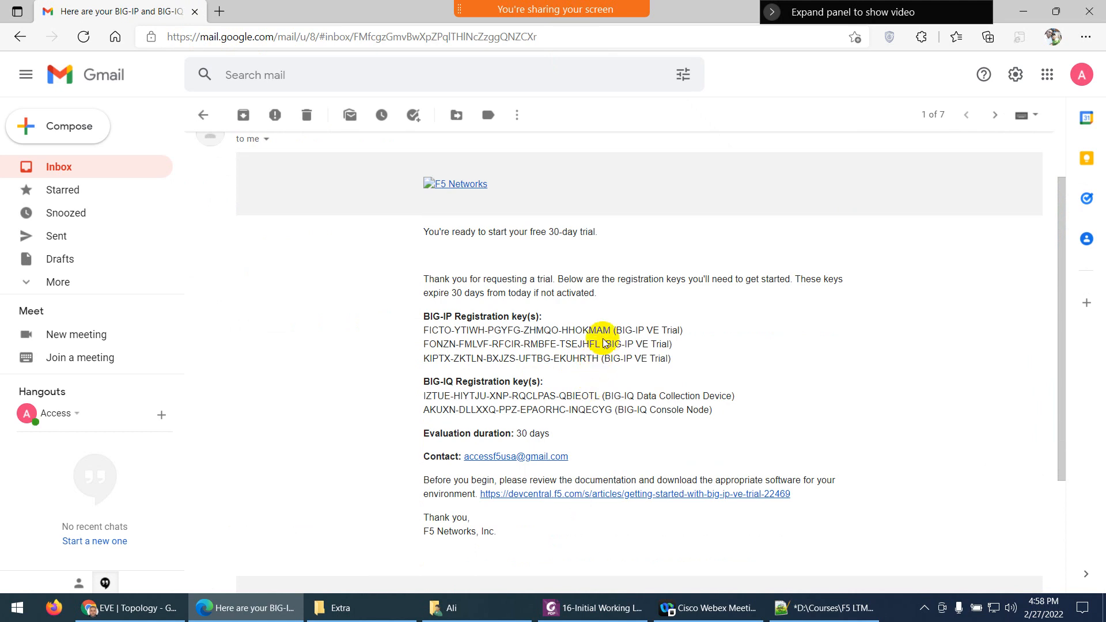
pyautogui.moveTo(611, 330); pyautogui.dragTo(425, 335)
pyautogui.hotkey('ctrl', 'c')
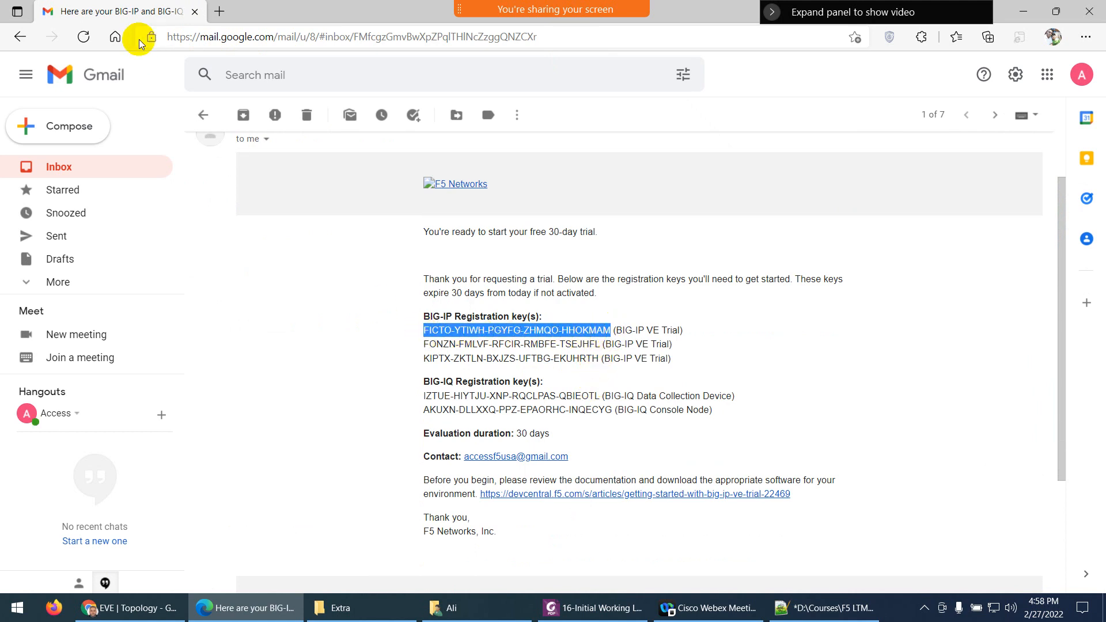
pyautogui.click(139, 608)
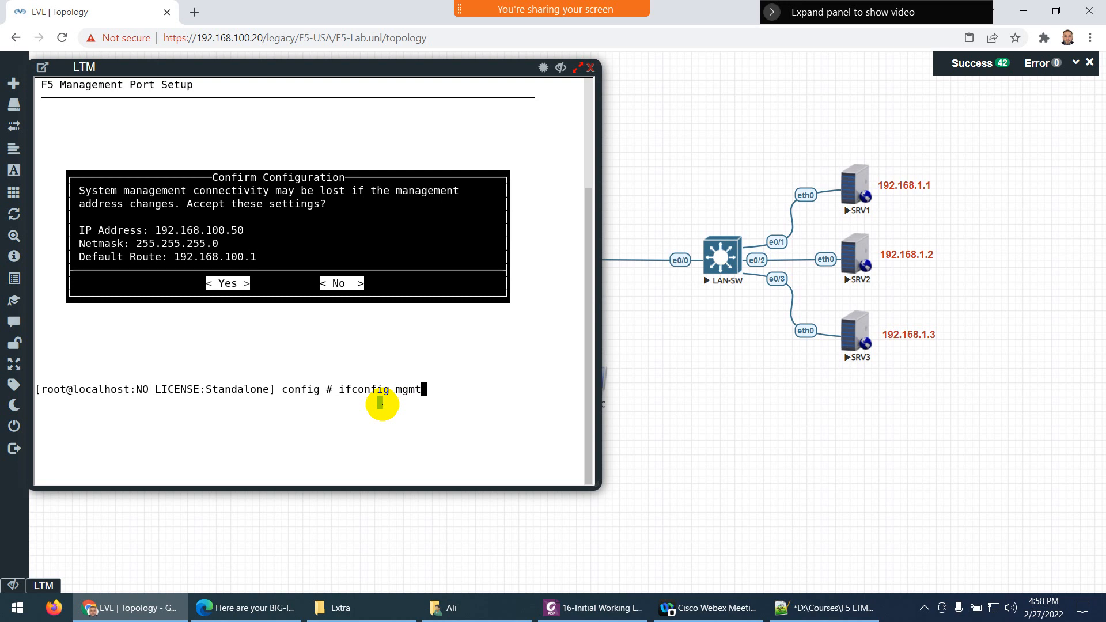
# Run 'ifconfig mgmt' to verify address 192.168.100.50, then open a new browser tab
pyautogui.press('Return')
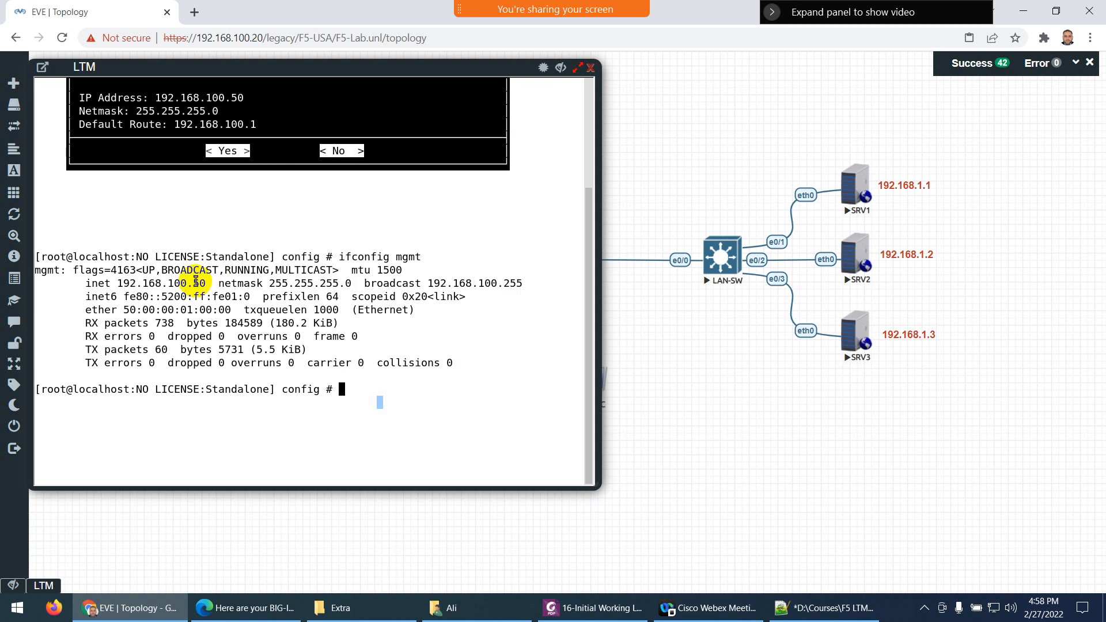
pyautogui.click(202, 14)
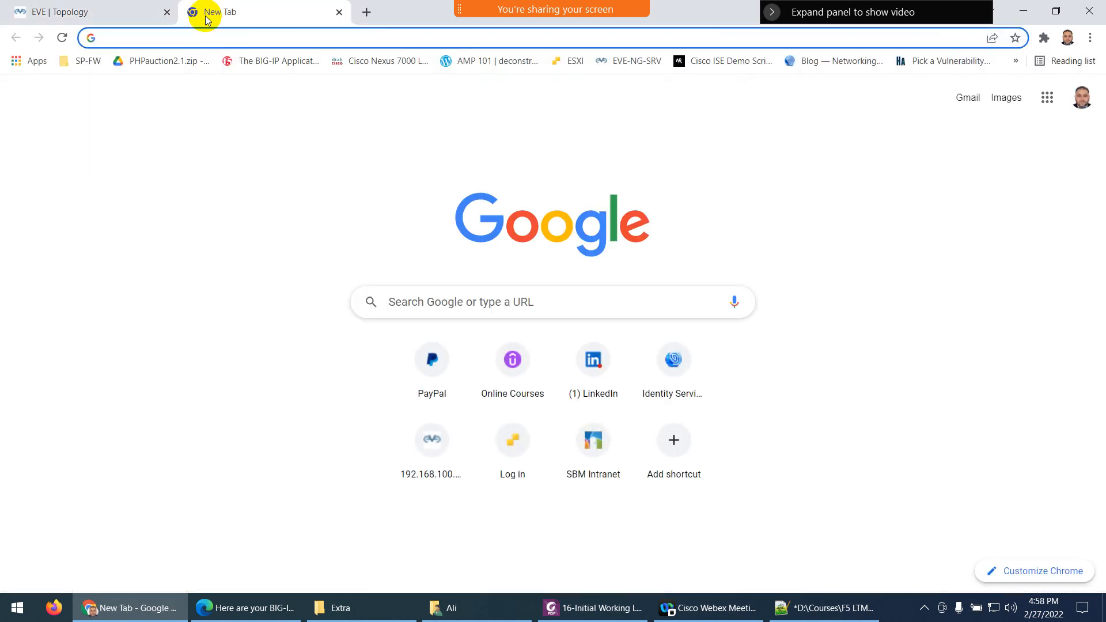
pyautogui.write('https:/')
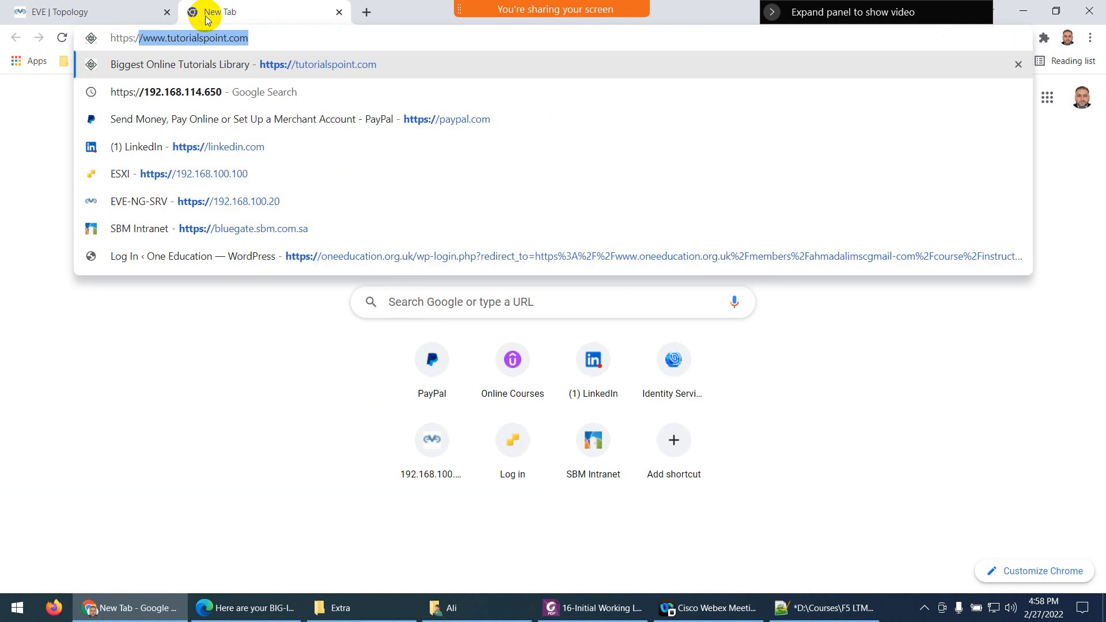
pyautogui.write('192.16')
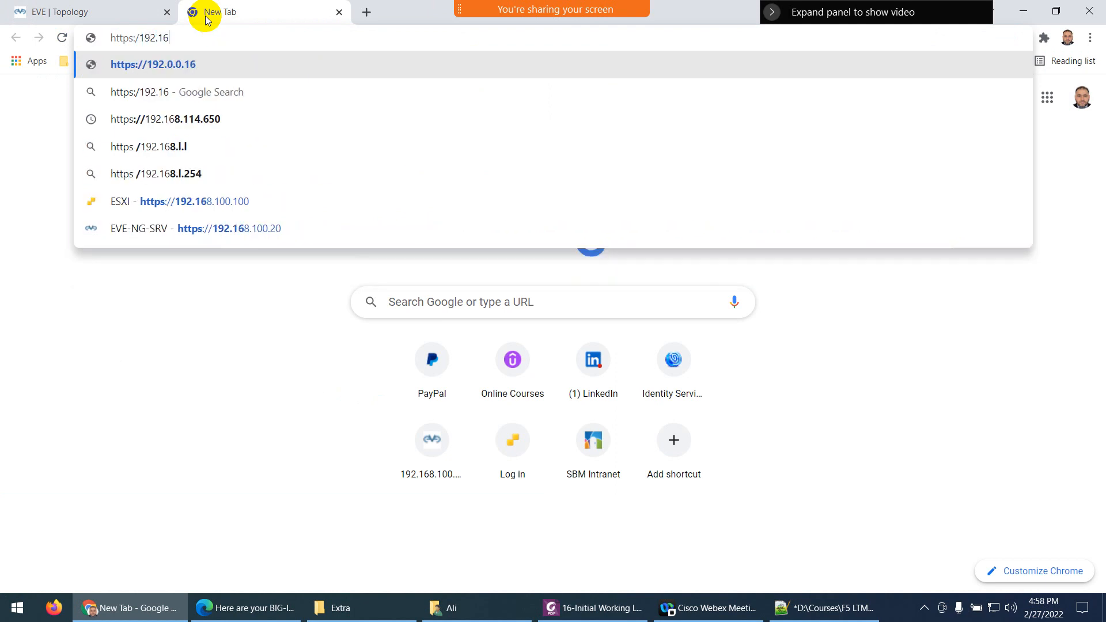
pyautogui.write('8.100.50')
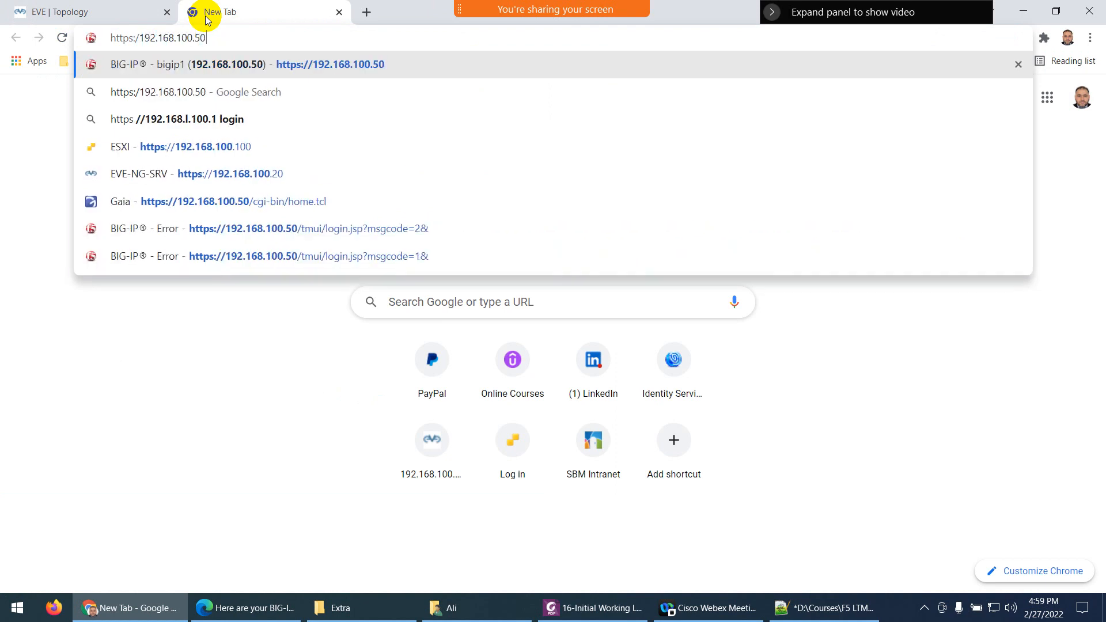
pyautogui.press('Return')
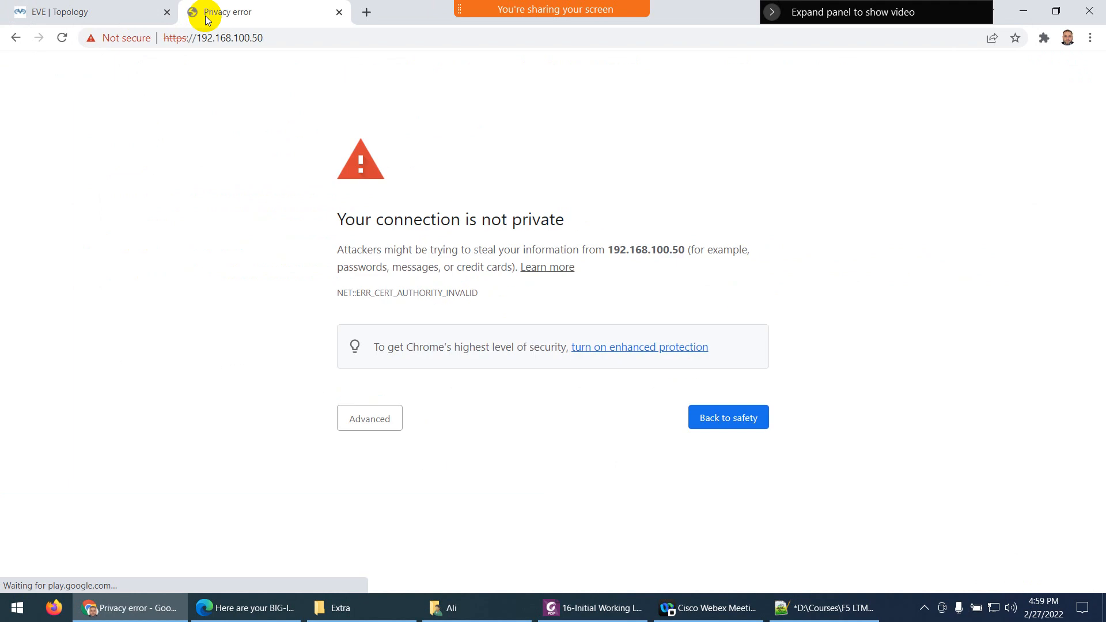
pyautogui.click(372, 424)
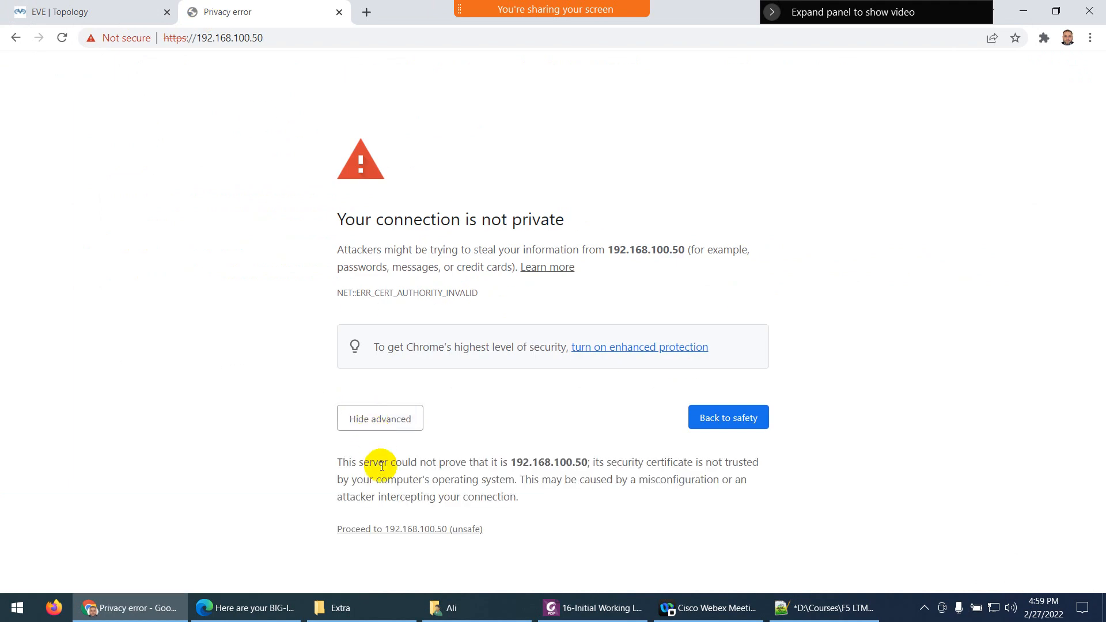
pyautogui.click(375, 527)
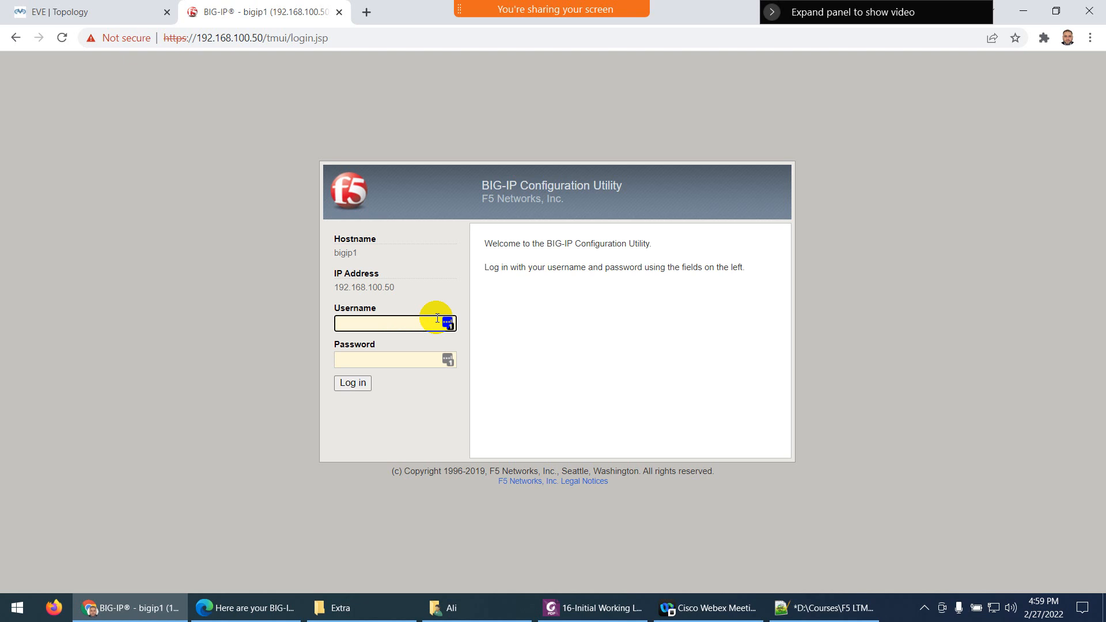
# Sign in as admin and replace the expired password with a new one
pyautogui.write('n')
pyautogui.press('Tab')
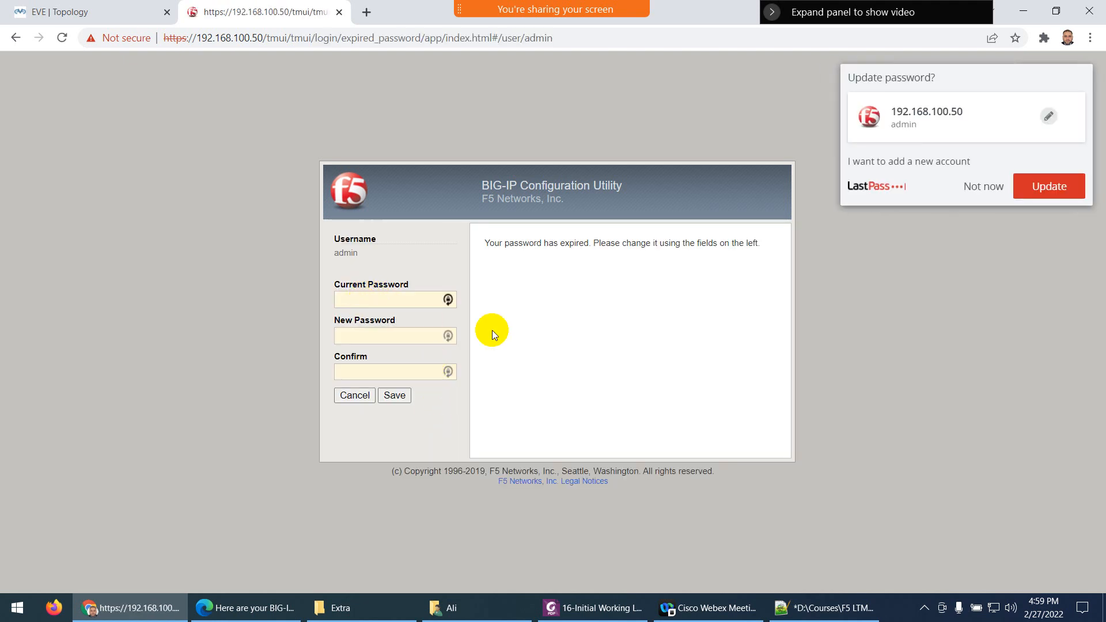
pyautogui.click(973, 187)
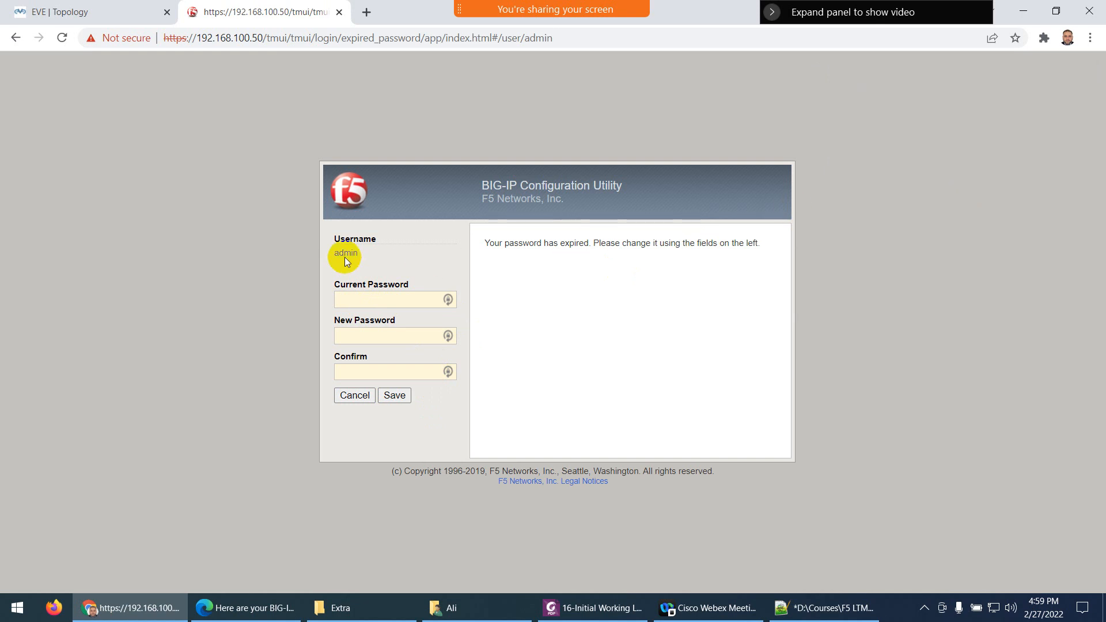
pyautogui.click(343, 299)
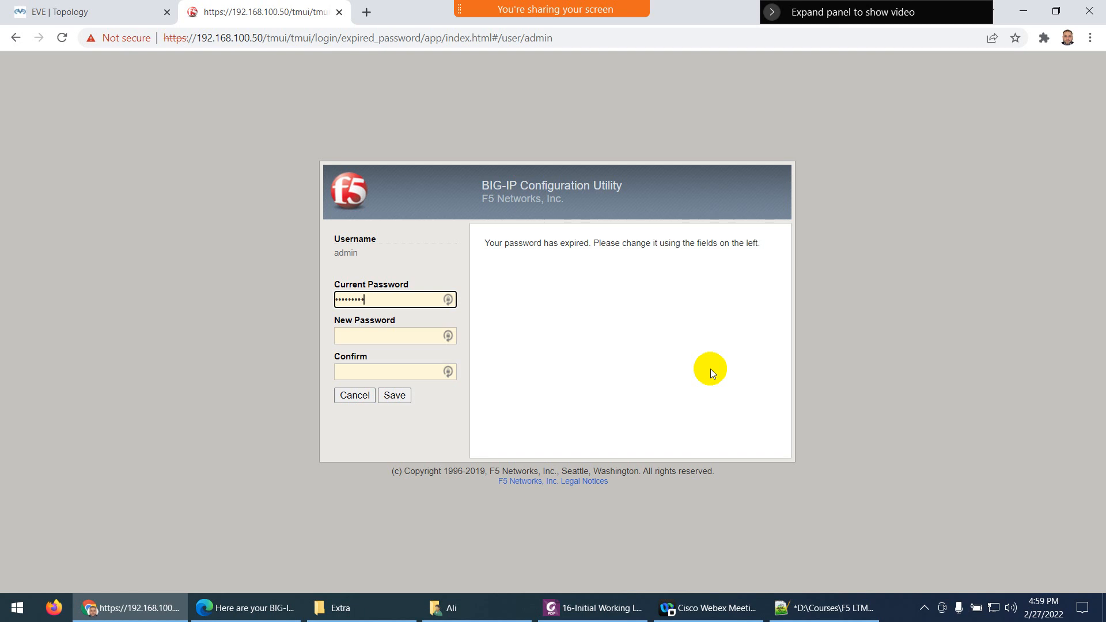
pyautogui.press('Tab')
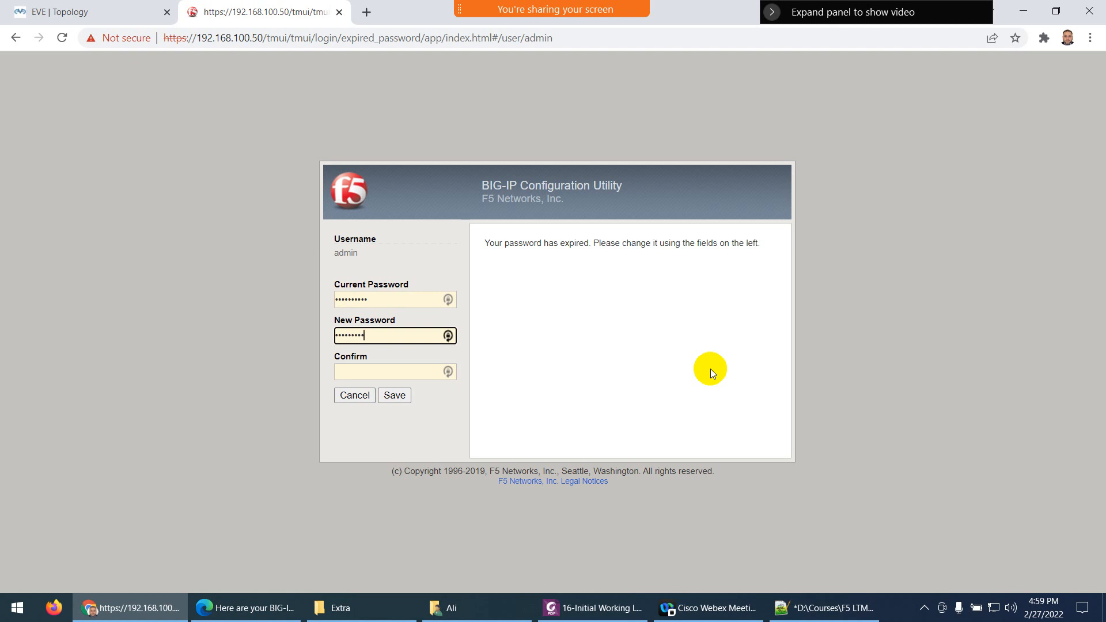
pyautogui.press('Tab')
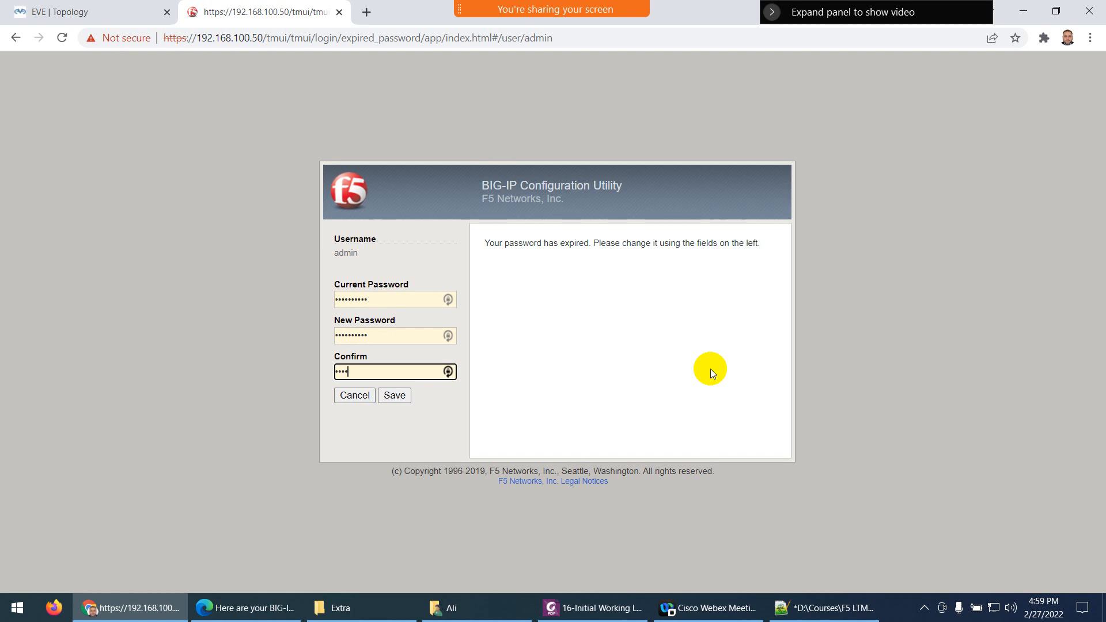
pyautogui.write('••••••••••')
pyautogui.click(395, 396)
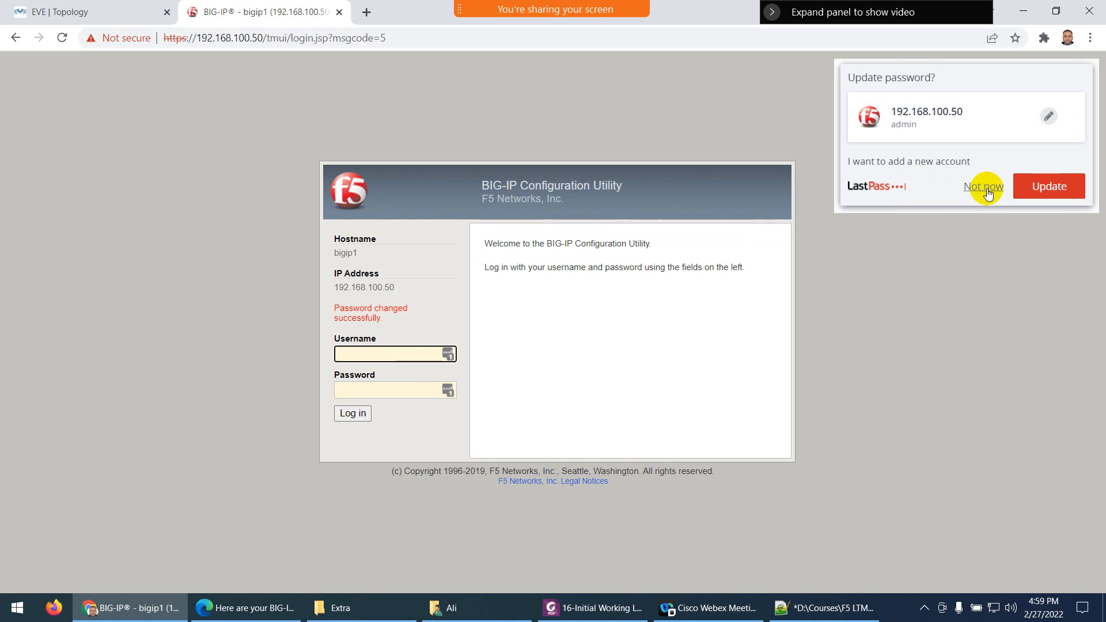
pyautogui.click(983, 185)
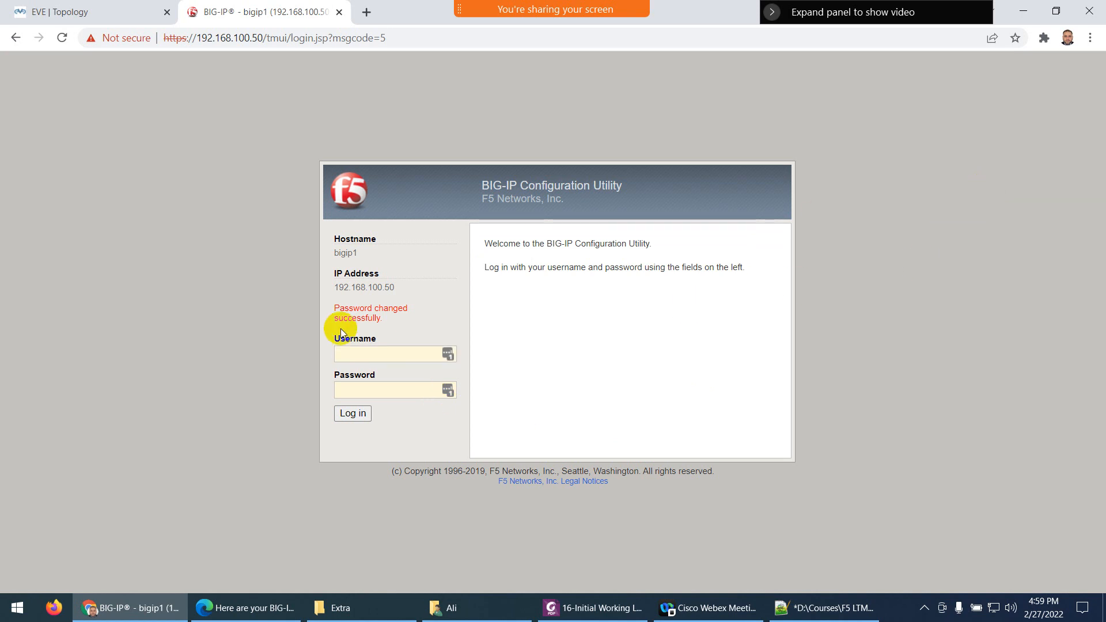
# Log in again as admin with the new password
pyautogui.click(363, 358)
pyautogui.write('dmin')
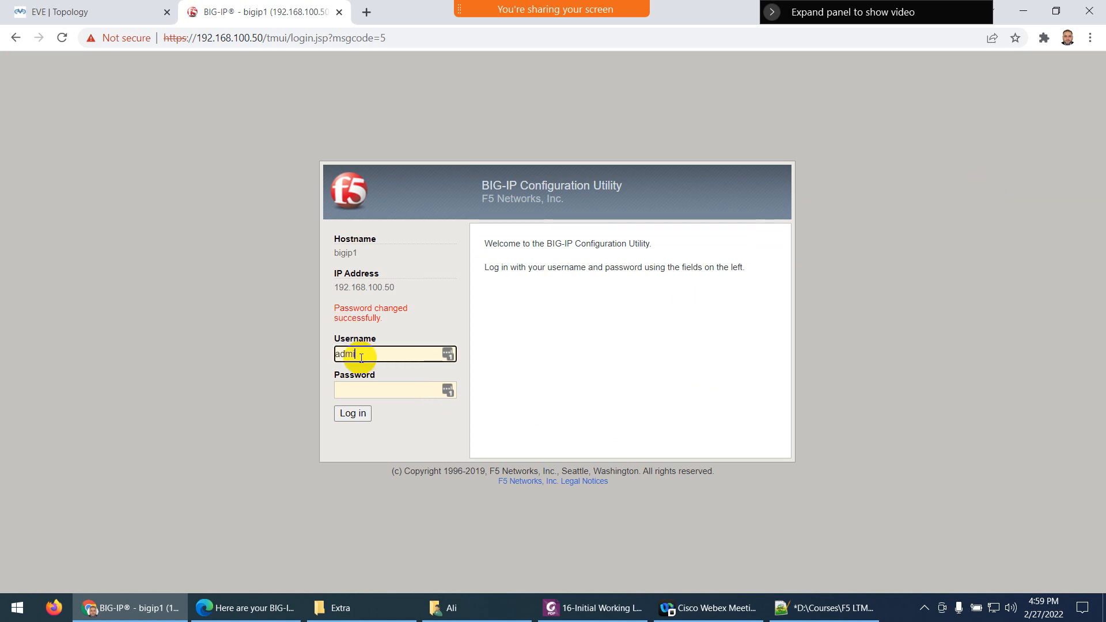
pyautogui.press('Tab')
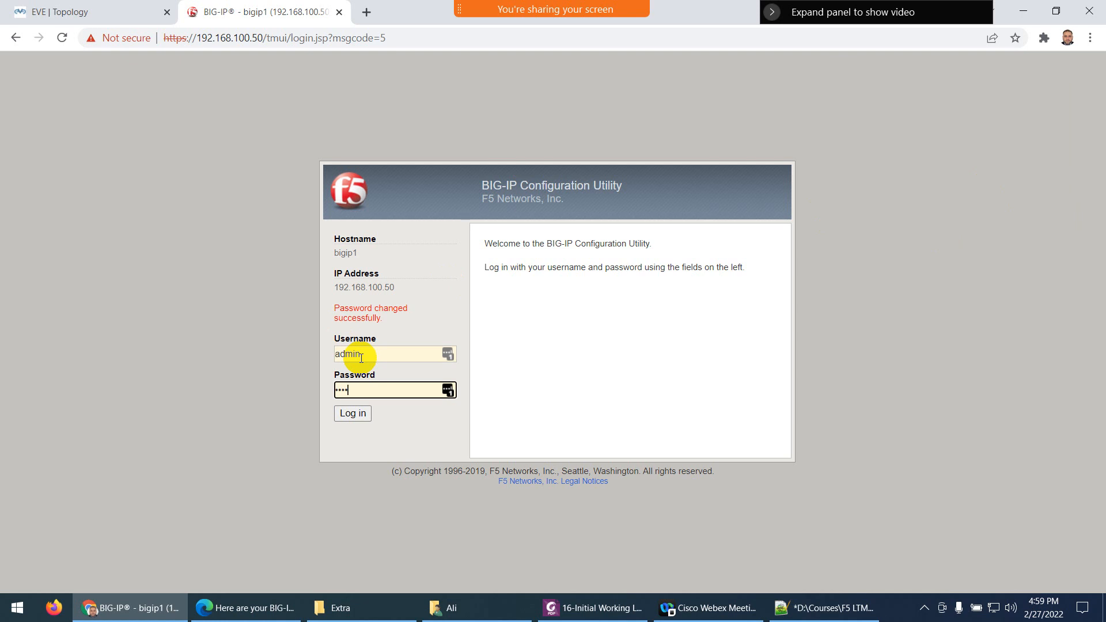
pyautogui.write('*******')
pyautogui.click(356, 415)
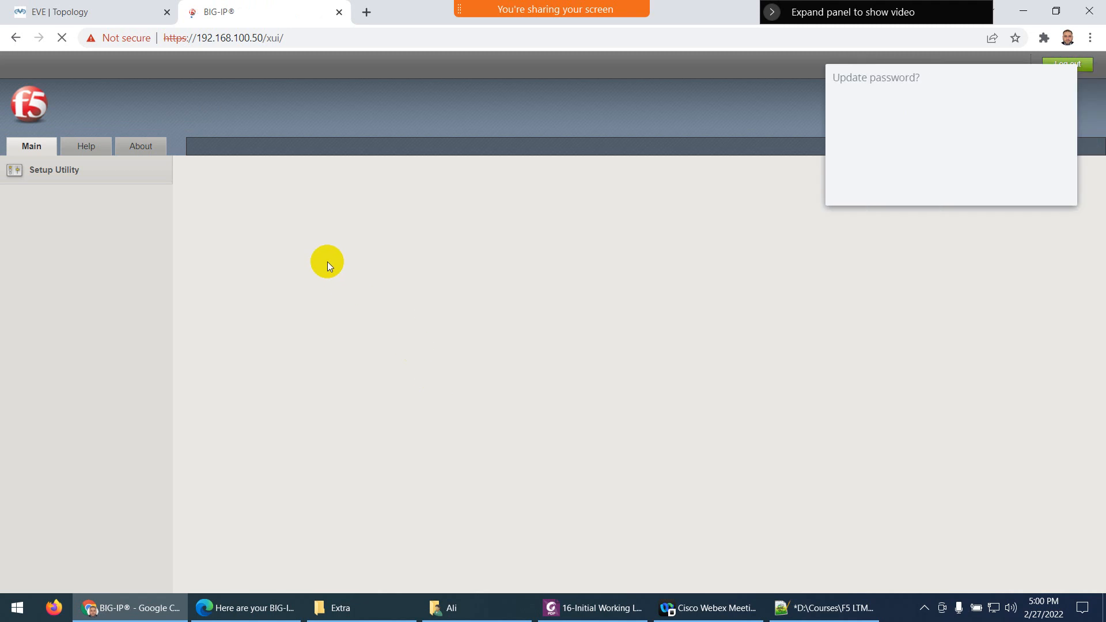
pyautogui.click(973, 188)
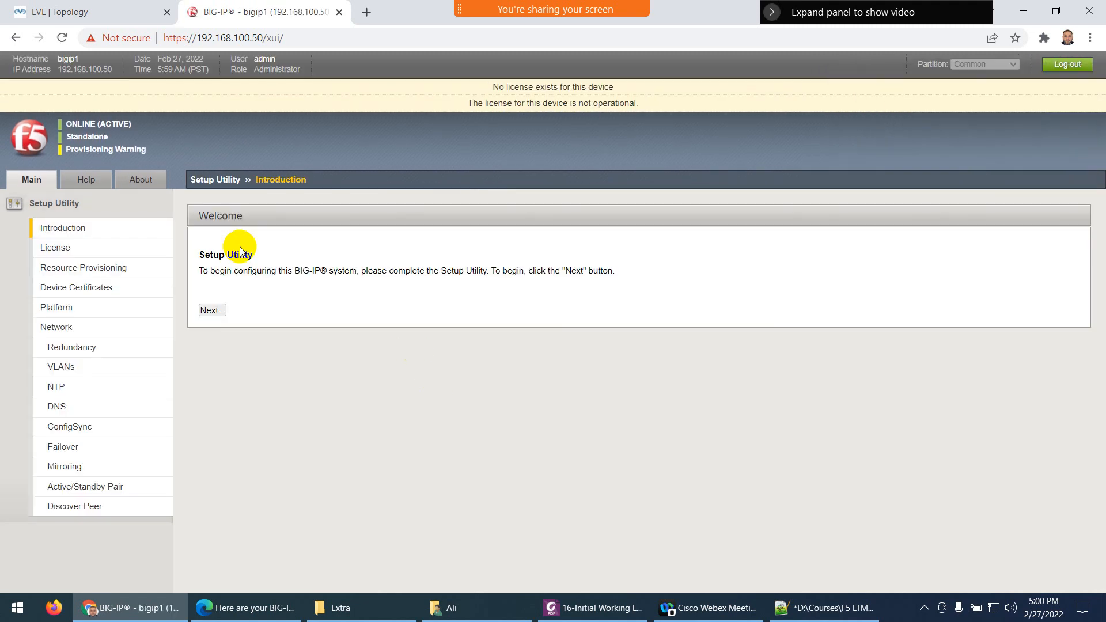
# Advance the Setup Utility to the License step and begin activation
pyautogui.click(211, 311)
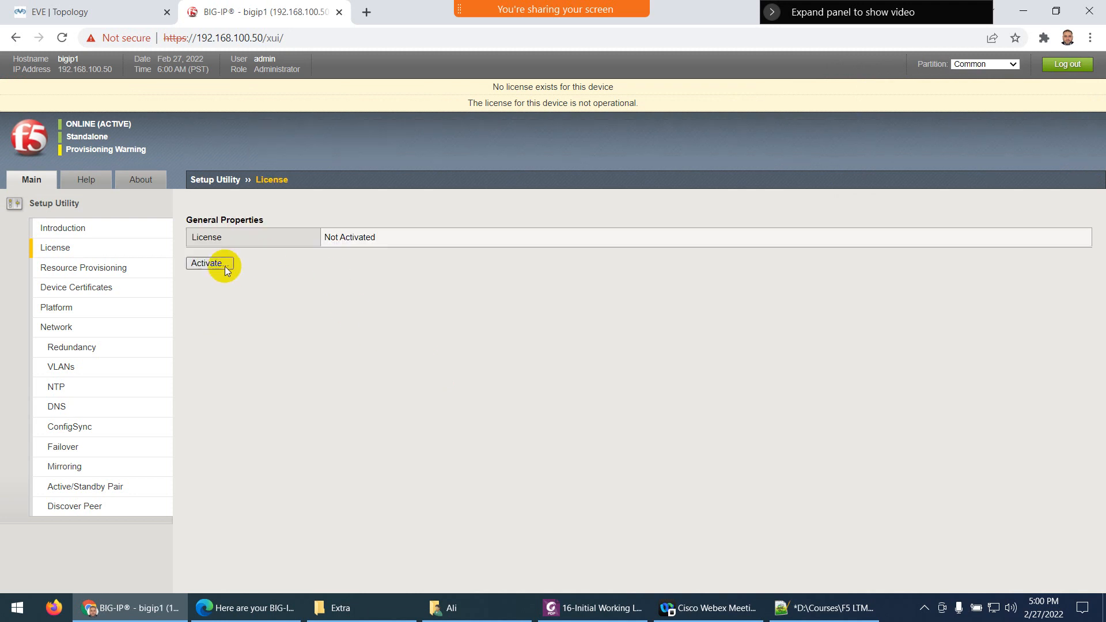
pyautogui.click(224, 266)
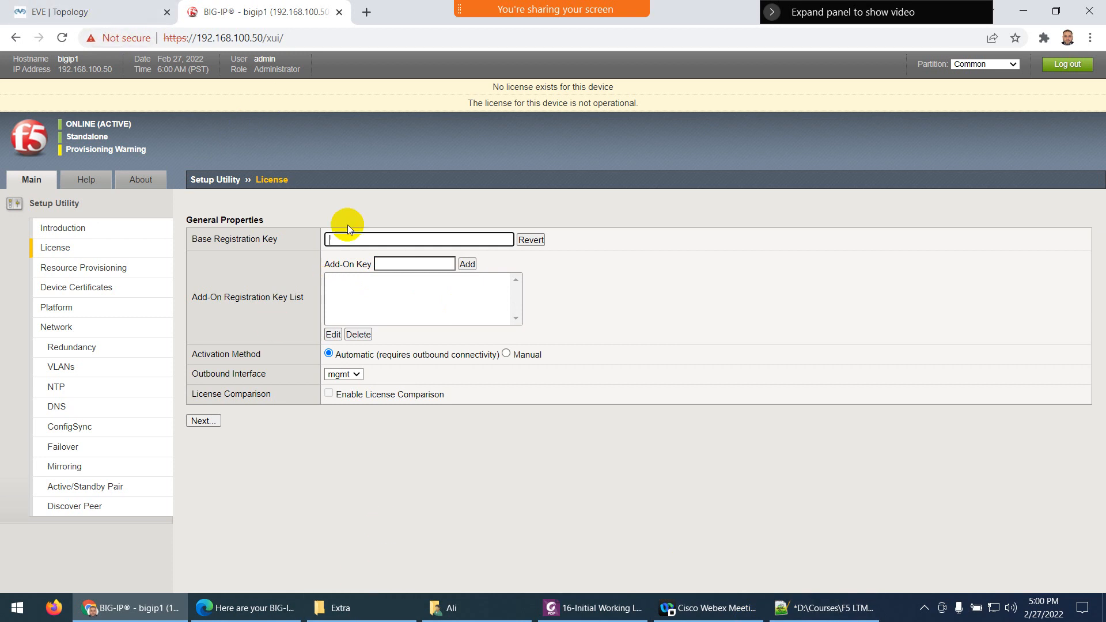
pyautogui.click(339, 239)
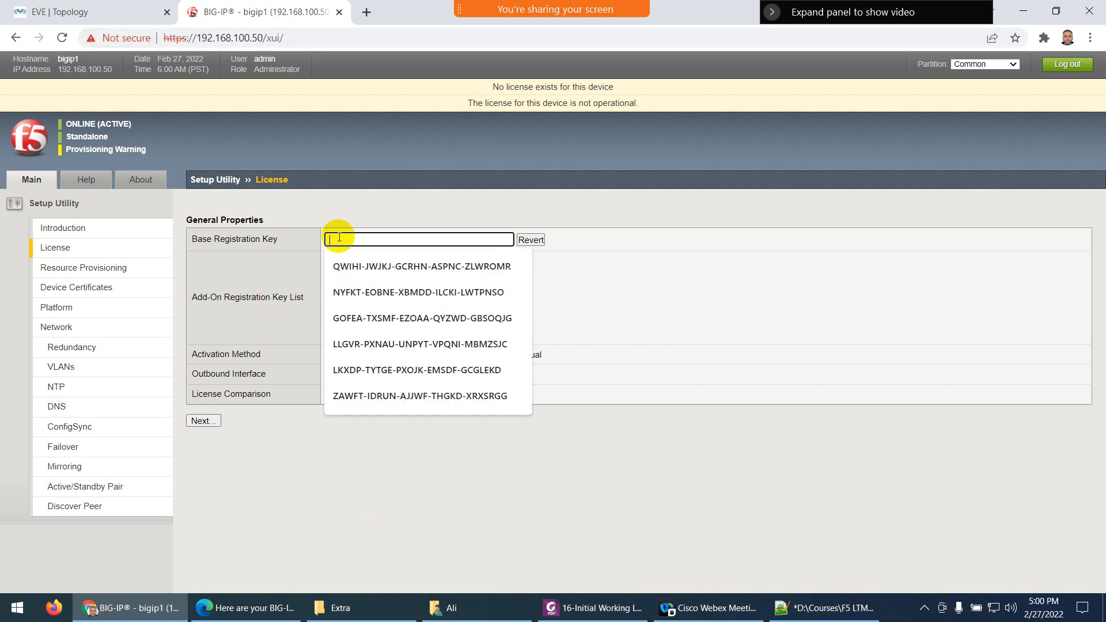
pyautogui.click(569, 262)
# Paste the BIG-IP registration key from the email into Base Registration Key and submit
pyautogui.click(248, 608)
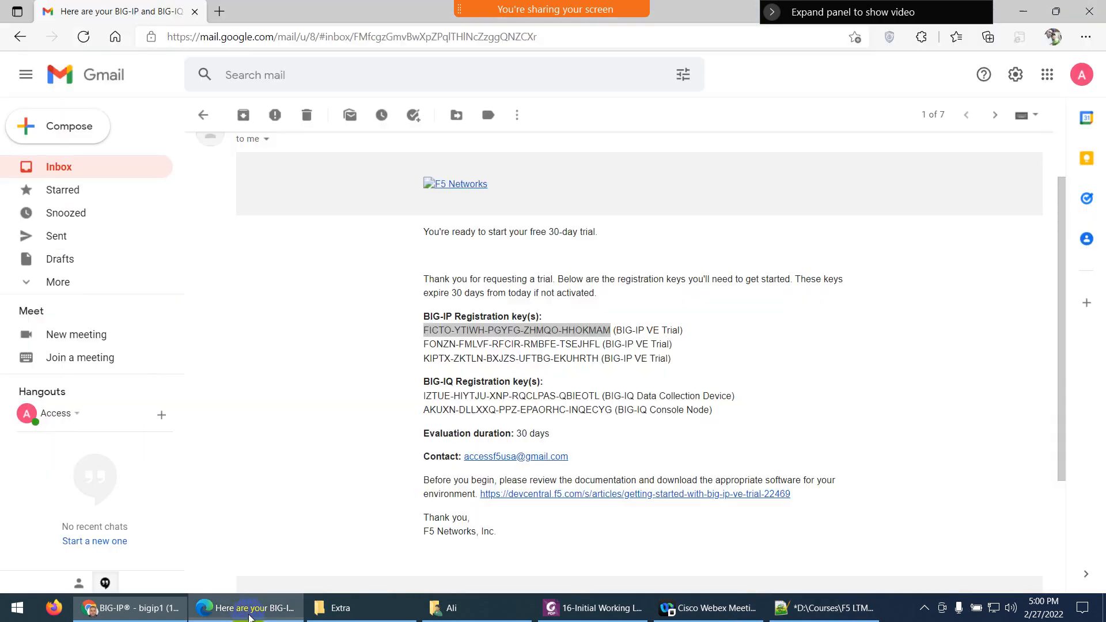
pyautogui.rightClick(456, 330)
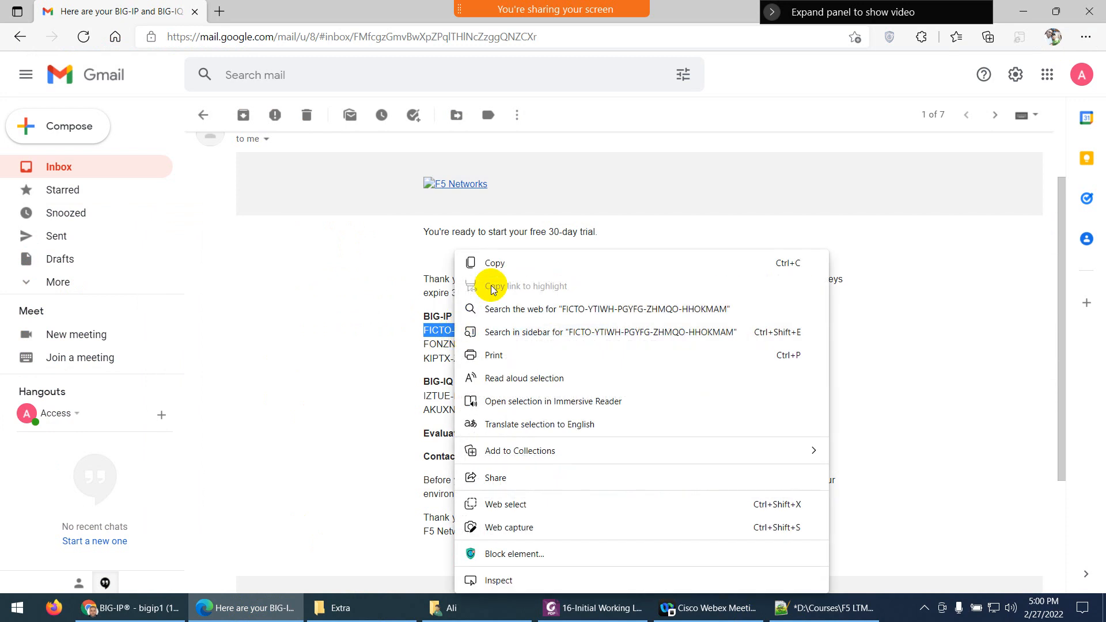
pyautogui.click(491, 262)
pyautogui.click(247, 610)
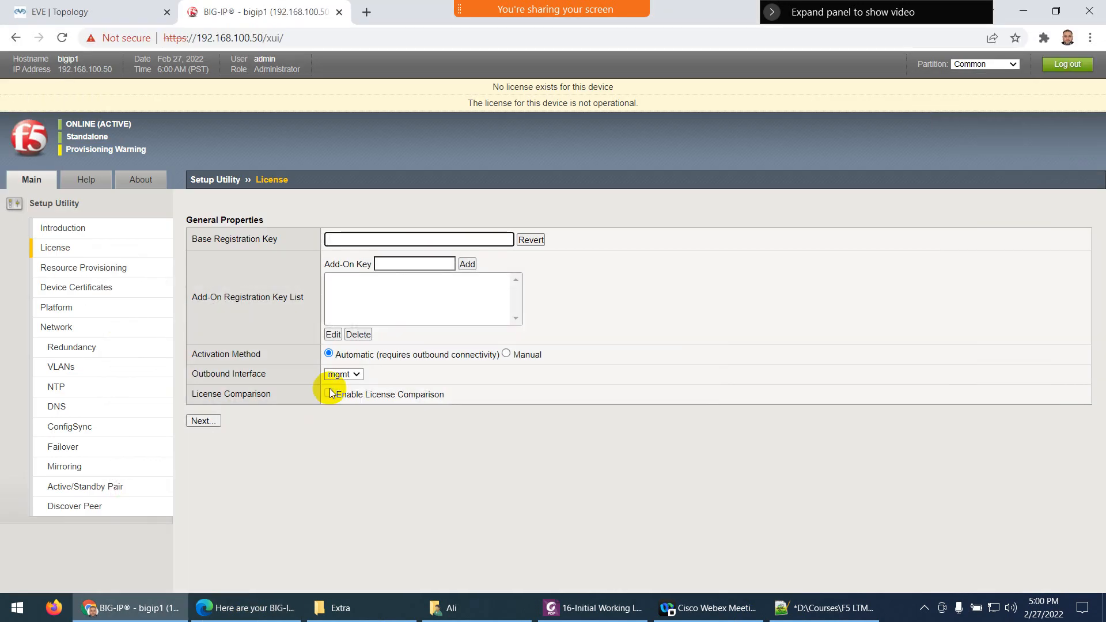
pyautogui.hotkey('ctrl', 'v')
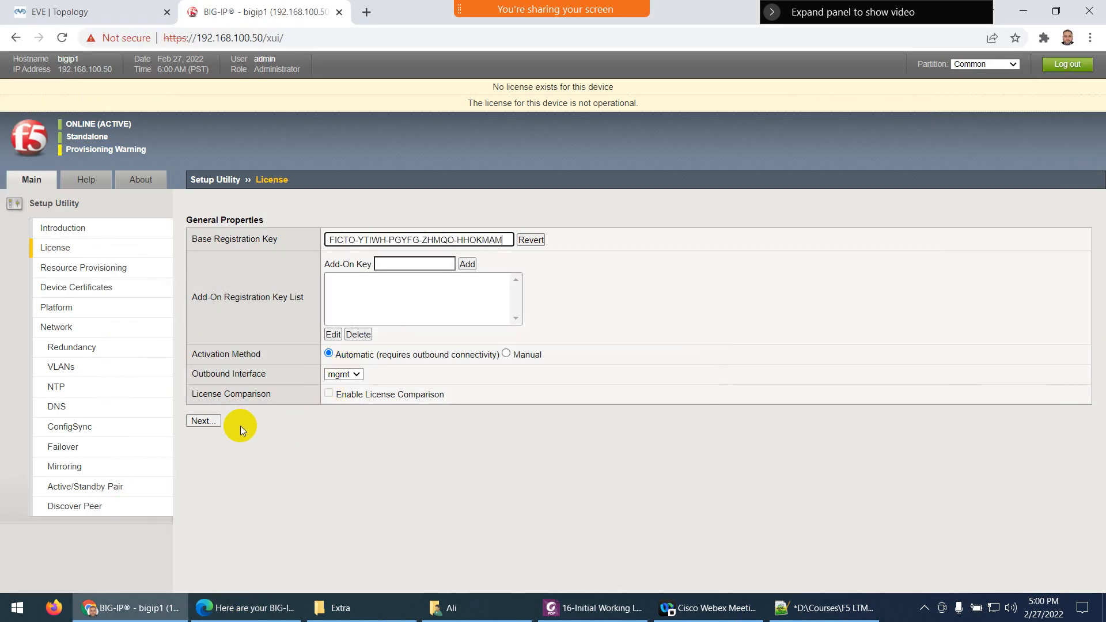
pyautogui.click(202, 422)
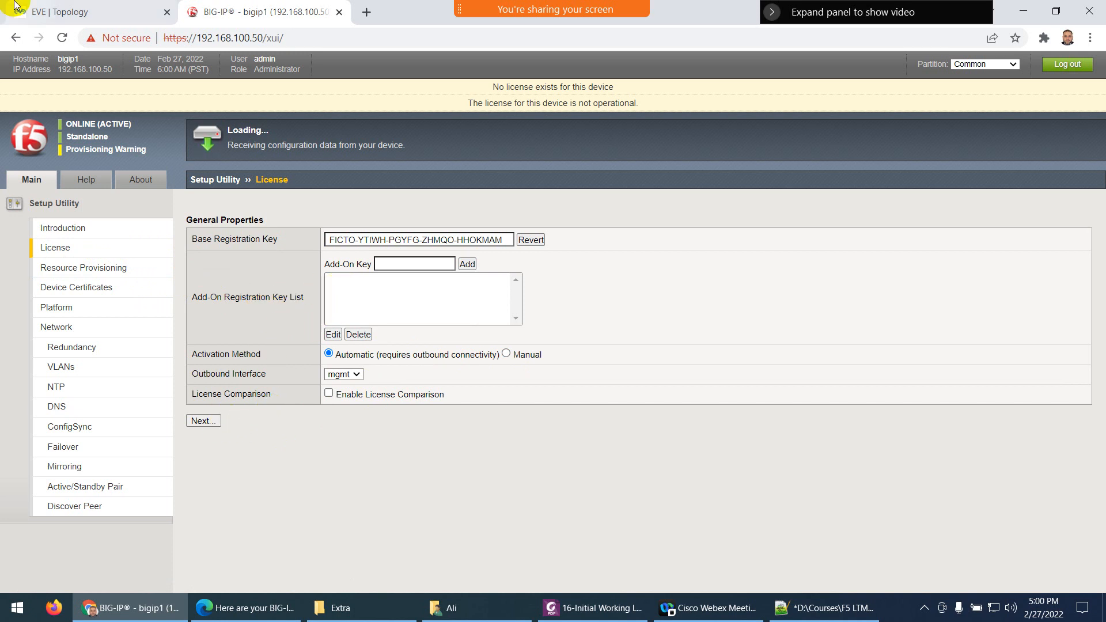
pyautogui.click(92, 13)
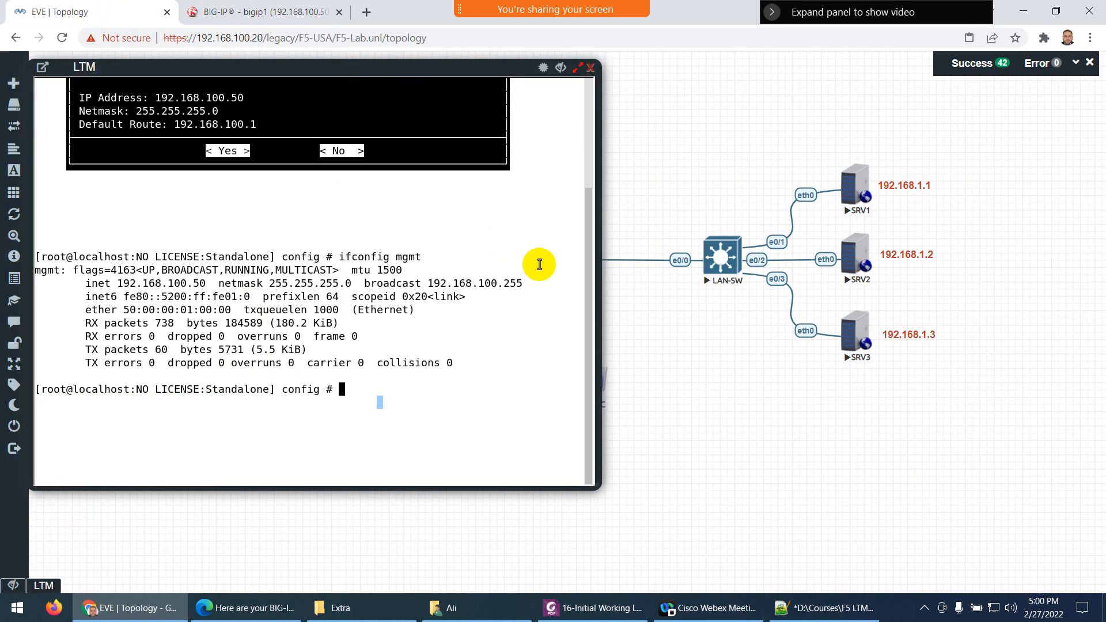
# Close the LTM console and set the PC1-to-WAN-SW link style to Flowchart
pyautogui.click(590, 68)
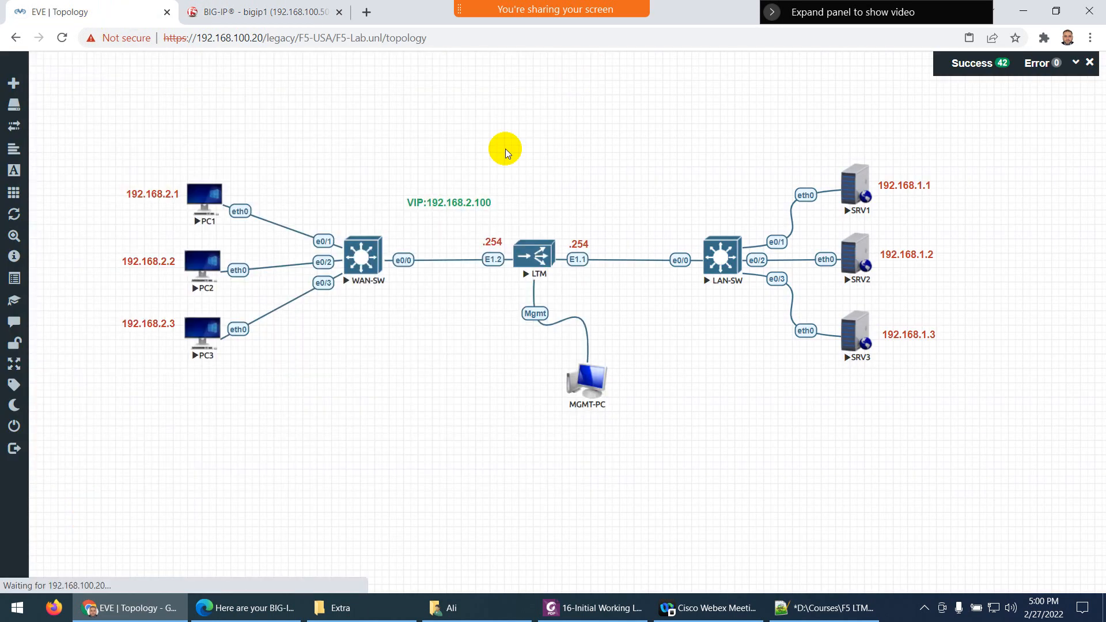
pyautogui.rightClick(252, 214)
pyautogui.click(366, 337)
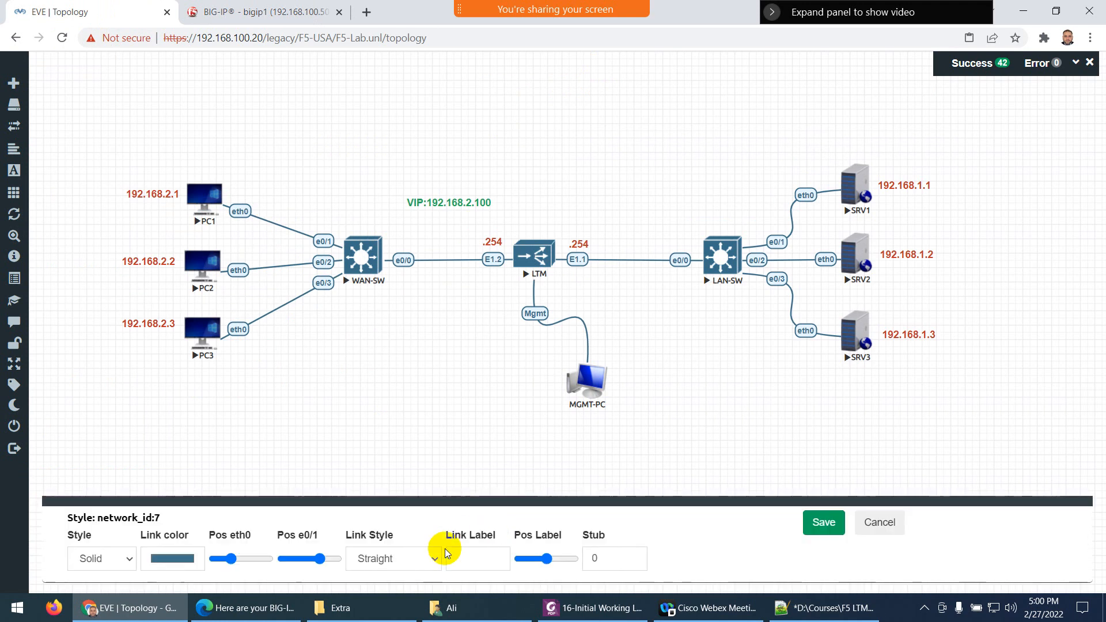
pyautogui.click(394, 558)
pyautogui.click(396, 526)
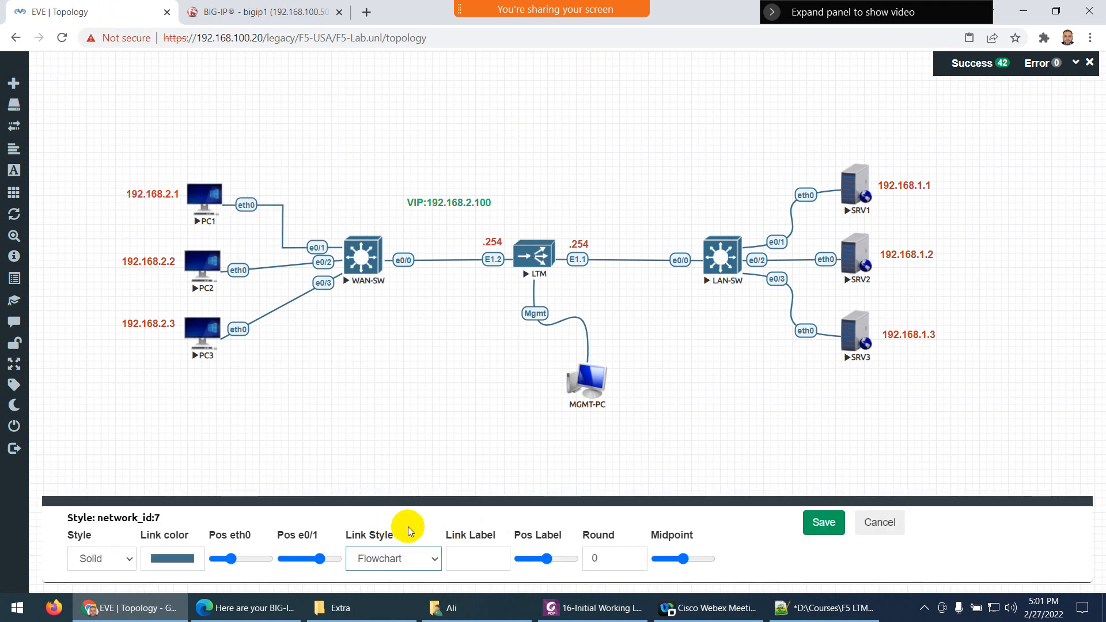
pyautogui.click(822, 525)
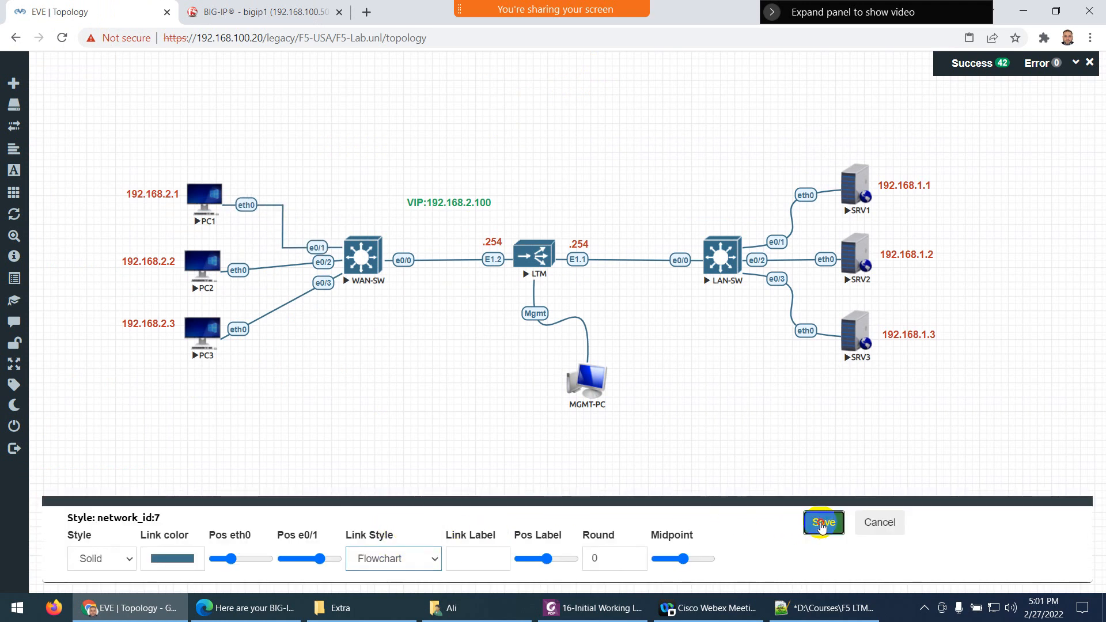
# Set the PC3 link style to Flowchart and move PC2 up to straighten its link
pyautogui.rightClick(235, 337)
pyautogui.click(273, 364)
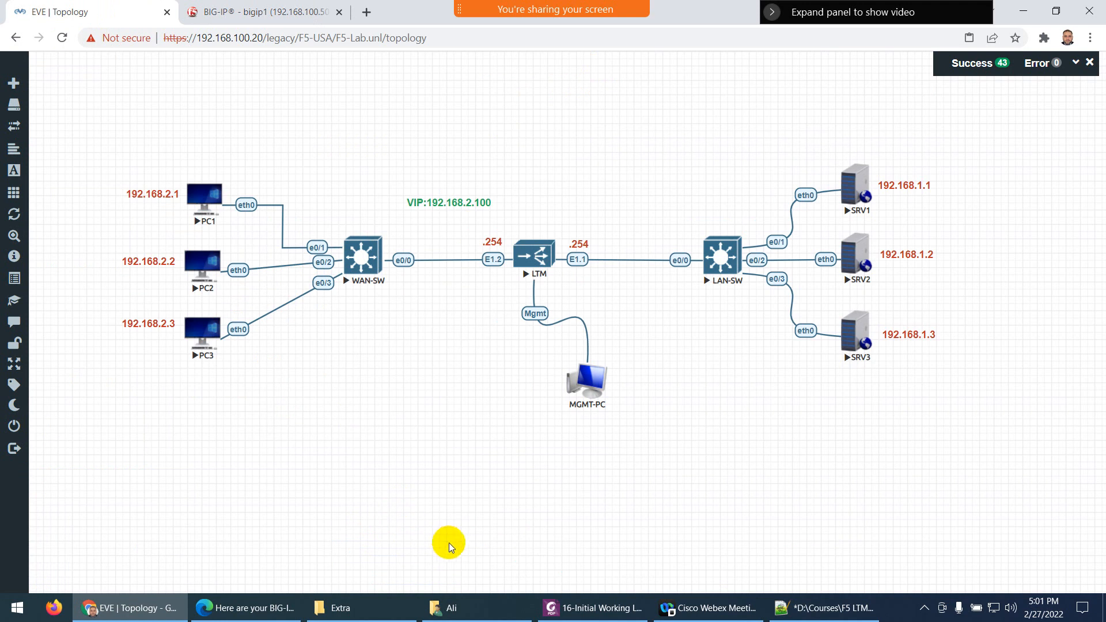
pyautogui.click(393, 558)
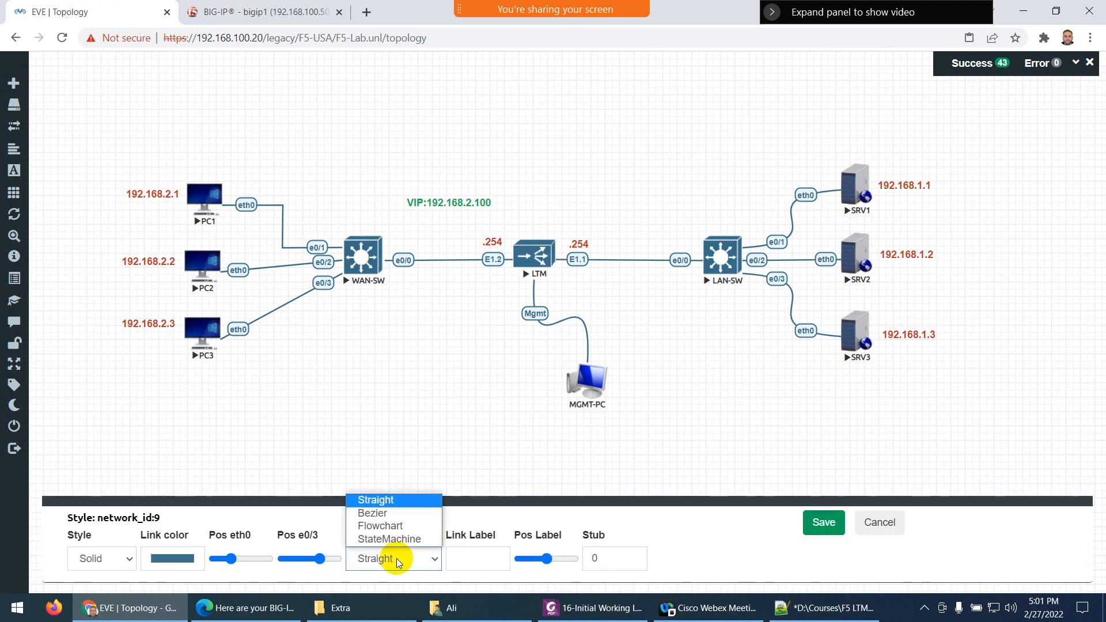
pyautogui.click(388, 524)
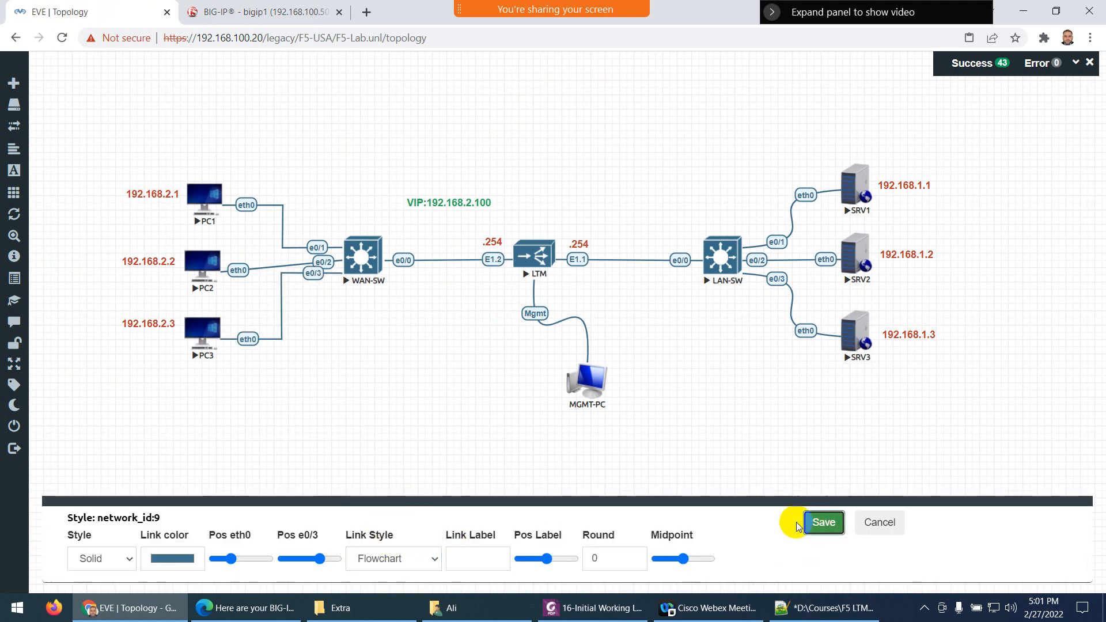
pyautogui.click(823, 521)
pyautogui.moveTo(193, 265); pyautogui.dragTo(155, 253)
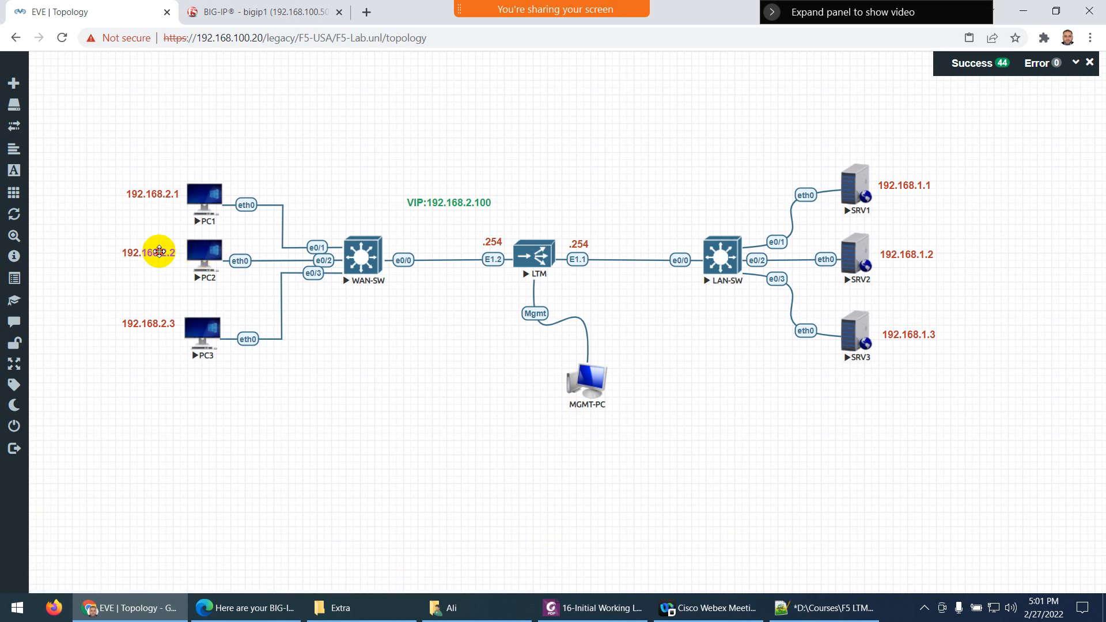
# Accept the BIG-IP end user licence agreement and log back in after the reconnect
pyautogui.click(241, 11)
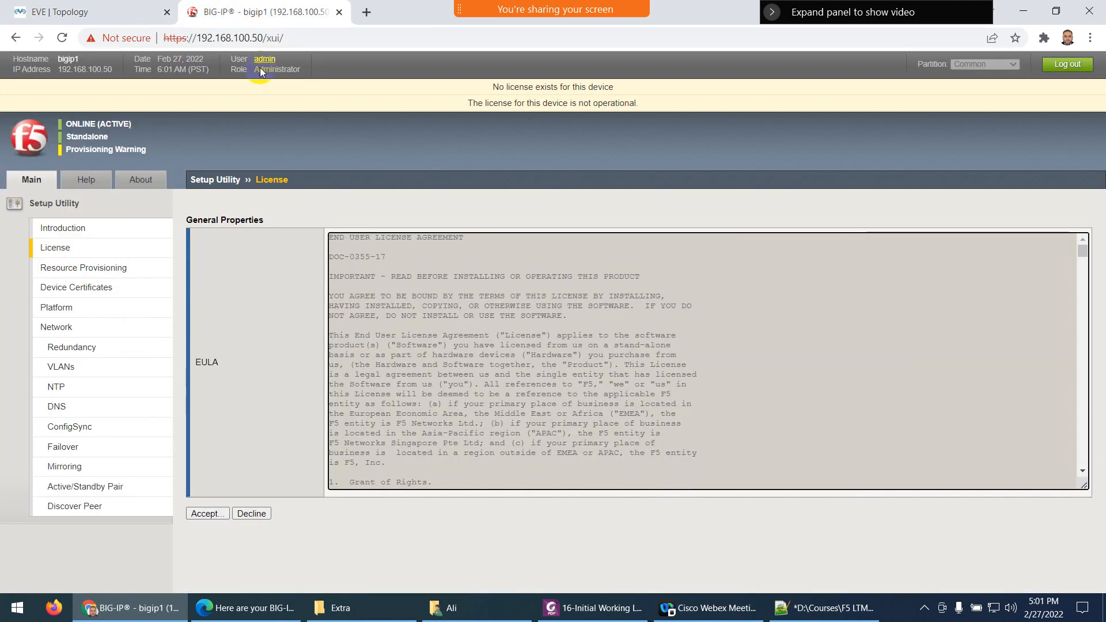
pyautogui.click(196, 513)
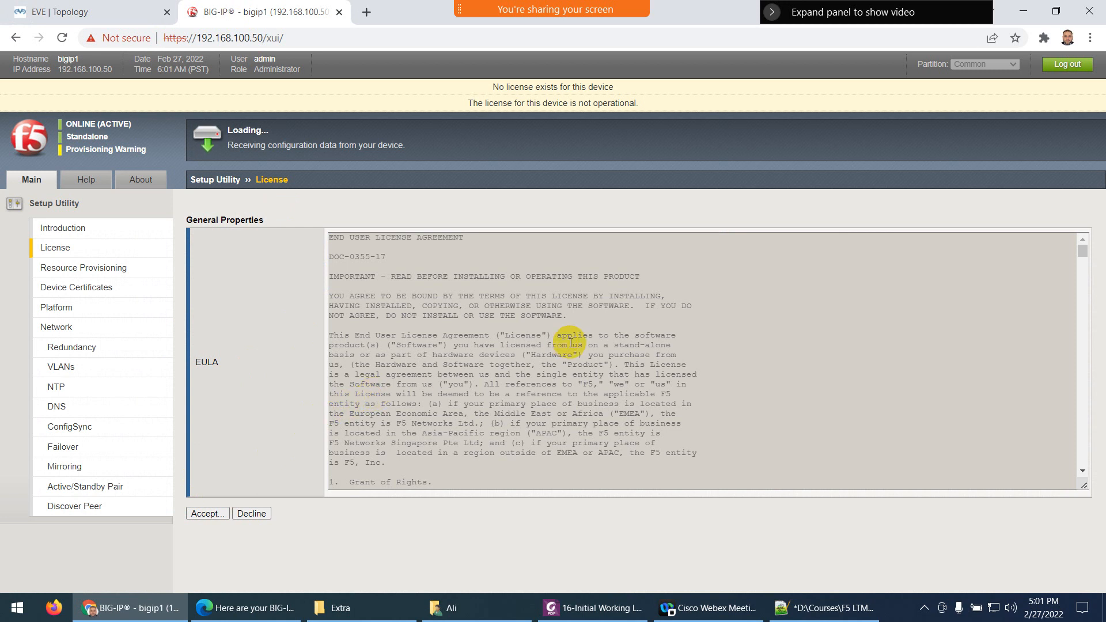
pyautogui.scroll(-20, 501, 340)
pyautogui.scroll(-20, 565, 406)
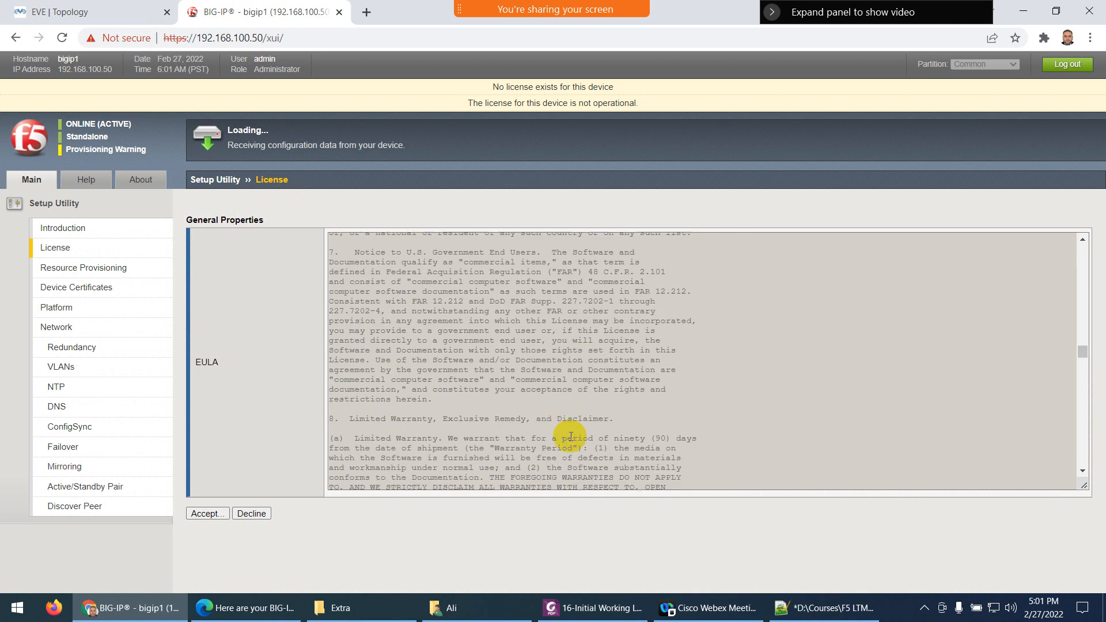
pyautogui.scroll(-10, 546, 442)
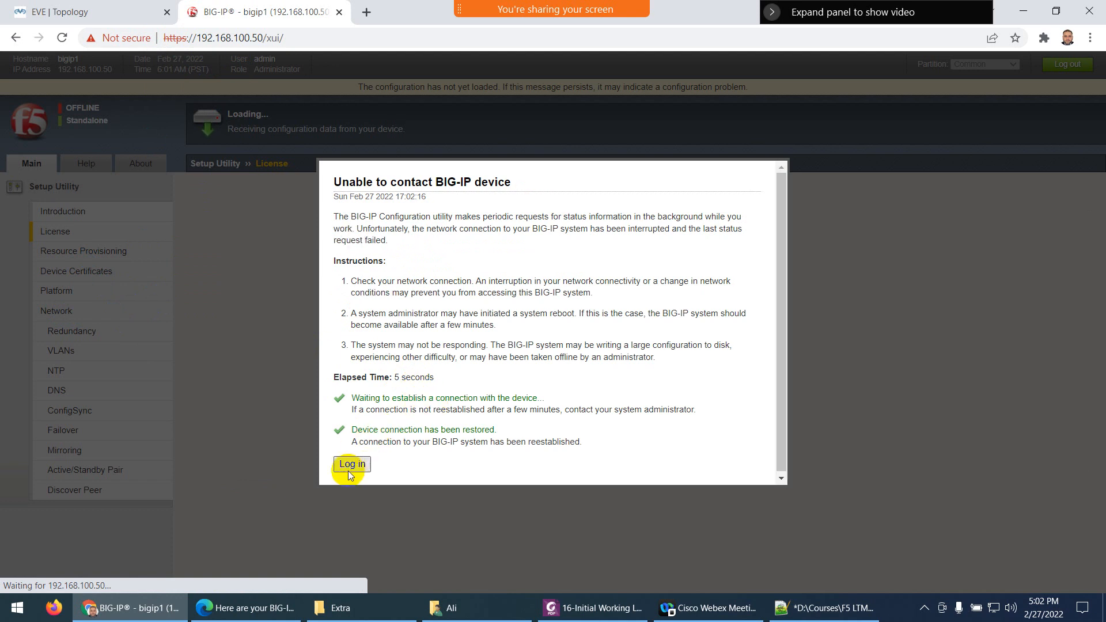
pyautogui.click(352, 468)
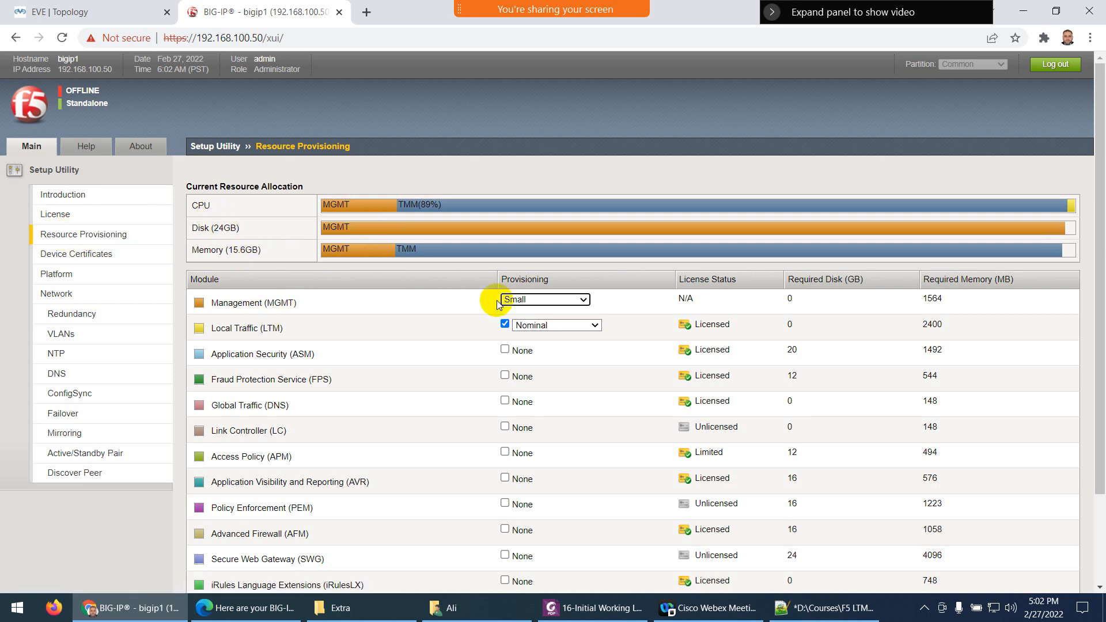
# Provision Management at Medium and LTM at Nominal, then confirm the reprovisioning
pyautogui.click(518, 299)
pyautogui.click(520, 322)
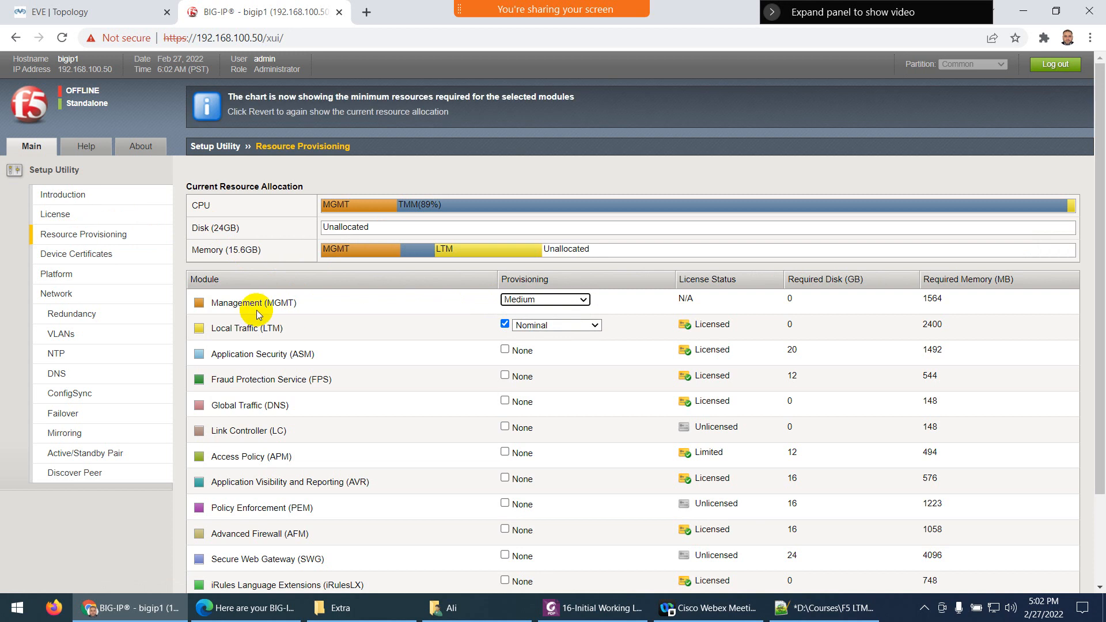
pyautogui.click(527, 300)
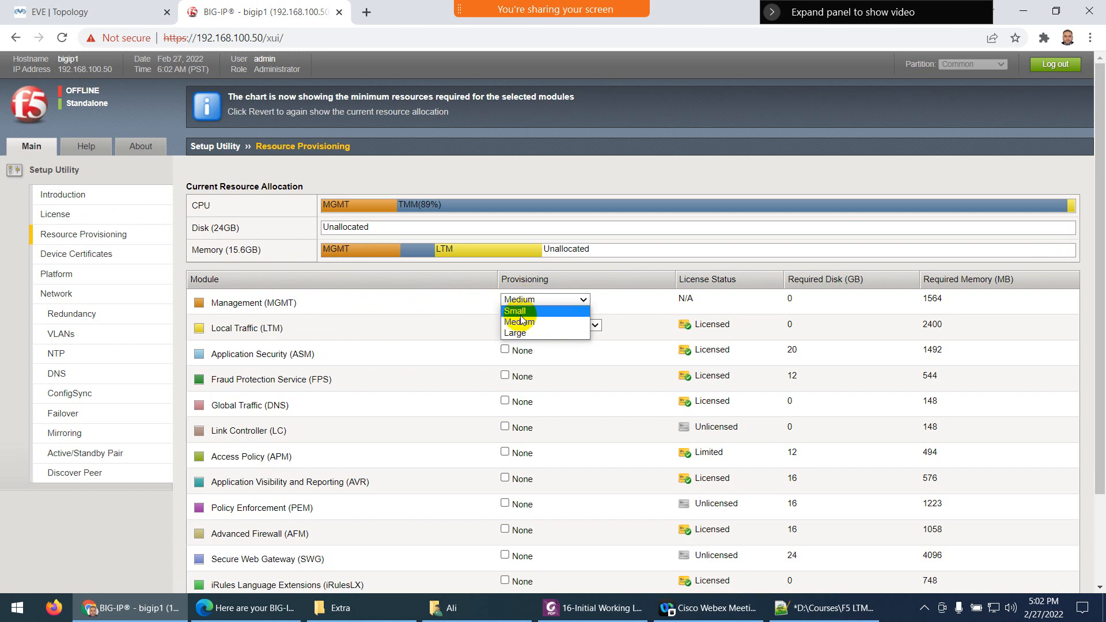
pyautogui.click(520, 320)
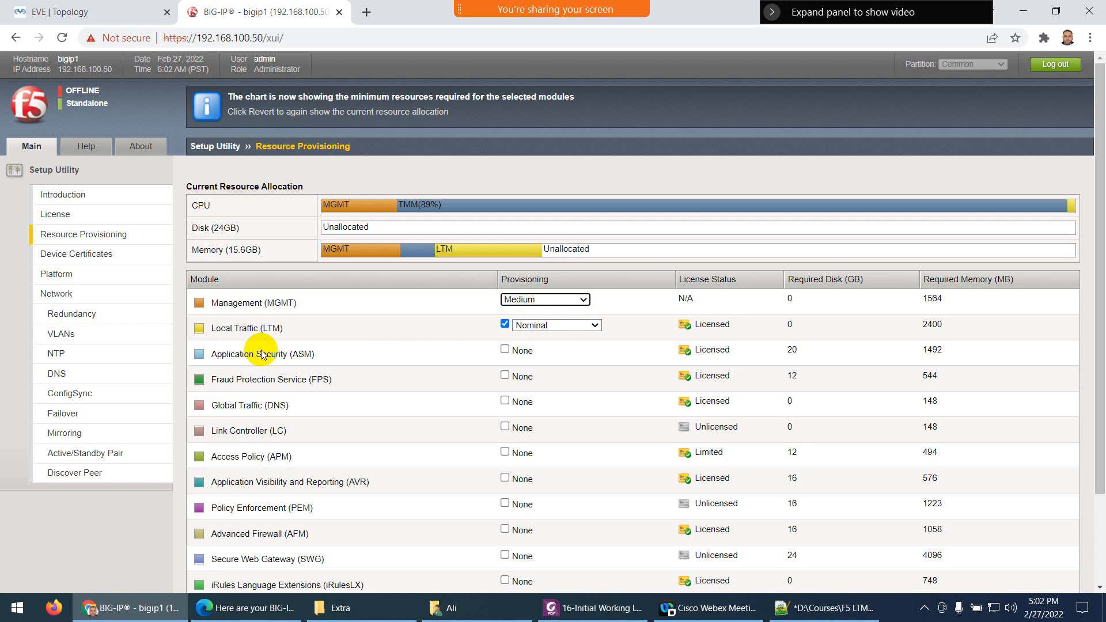
pyautogui.scroll(-2, 247, 349)
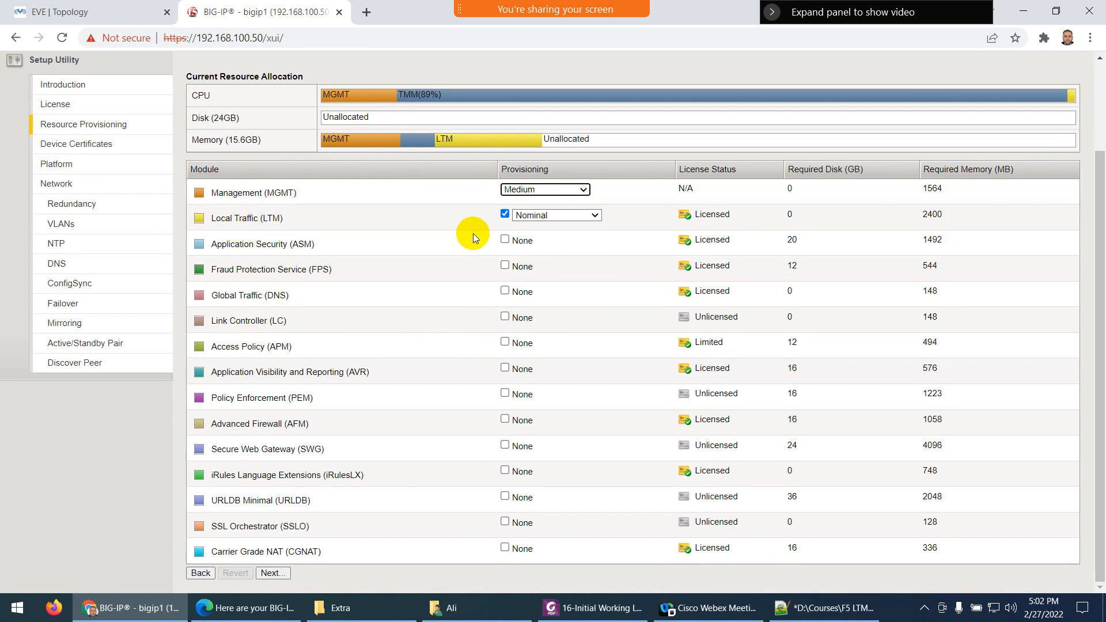
pyautogui.click(539, 216)
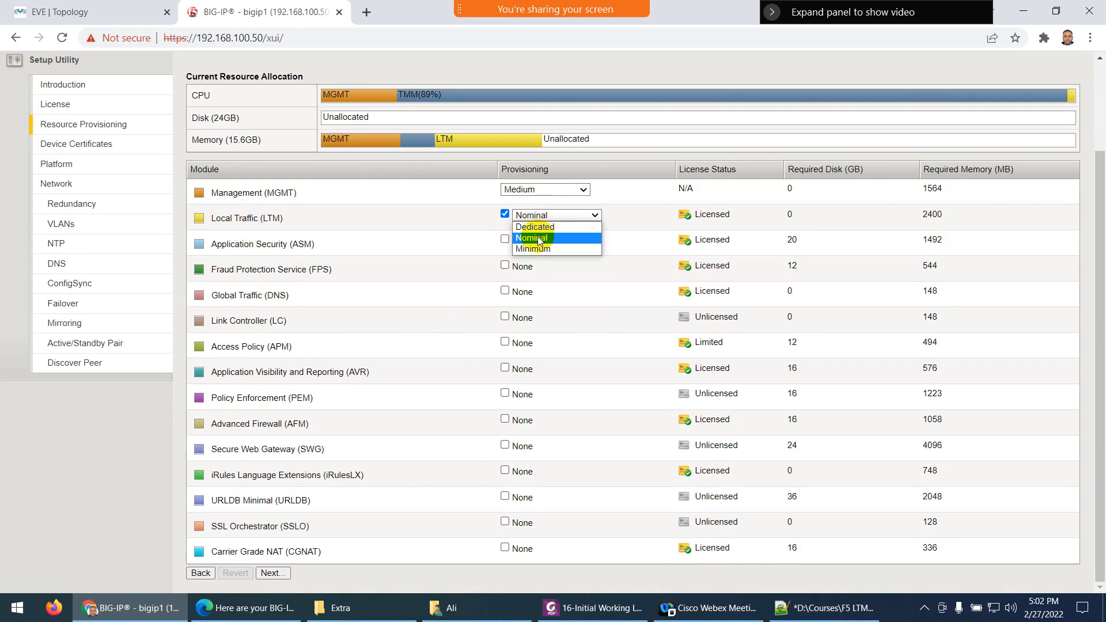
pyautogui.click(540, 236)
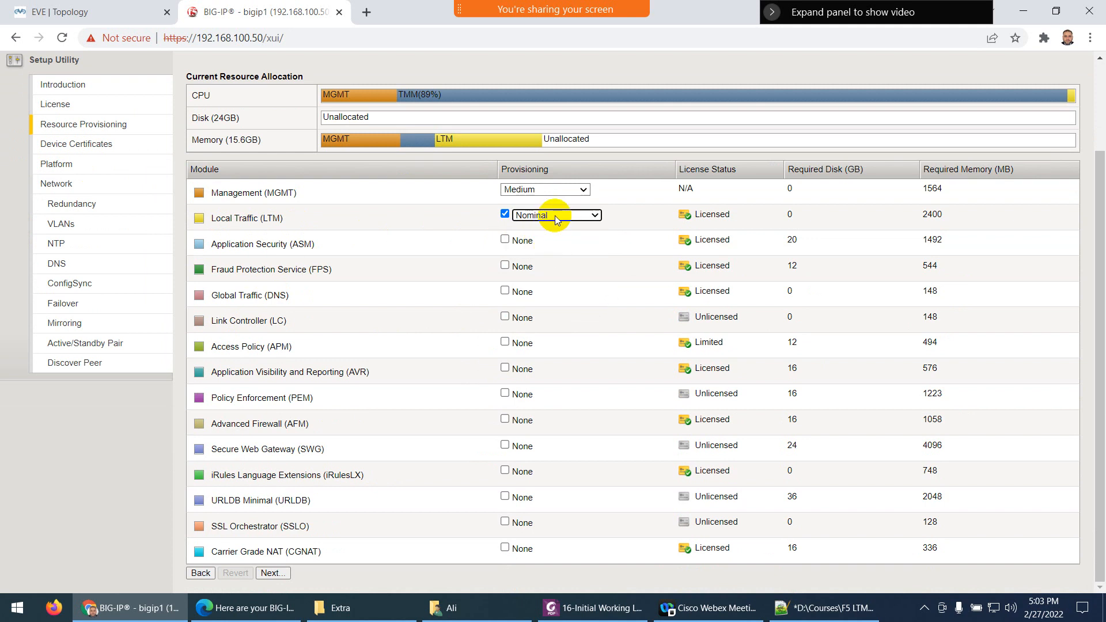
pyautogui.click(555, 219)
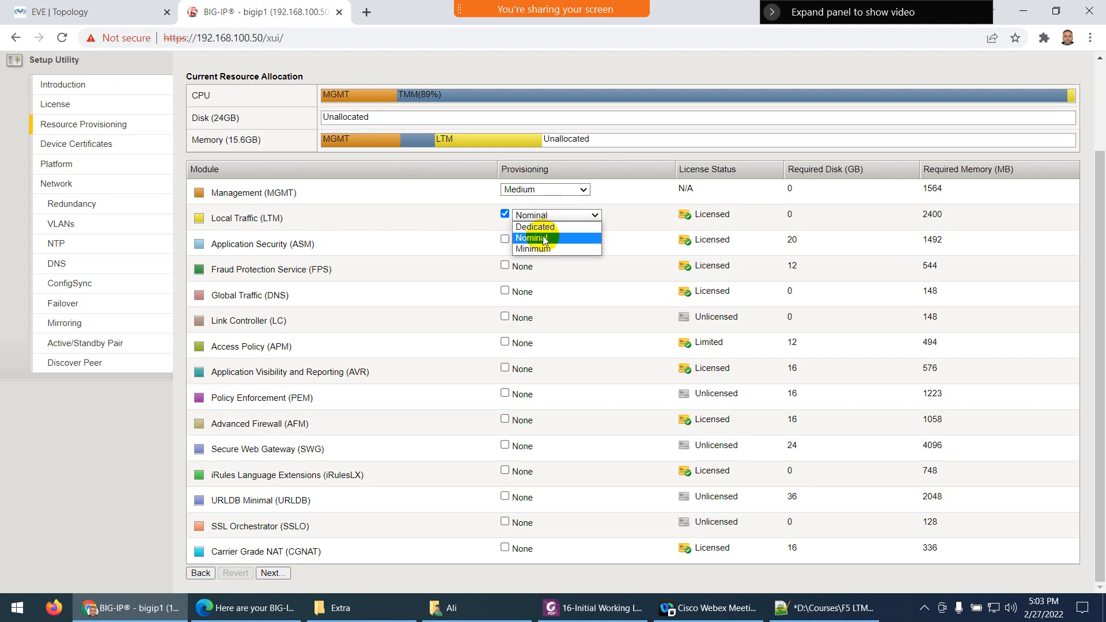
pyautogui.click(545, 238)
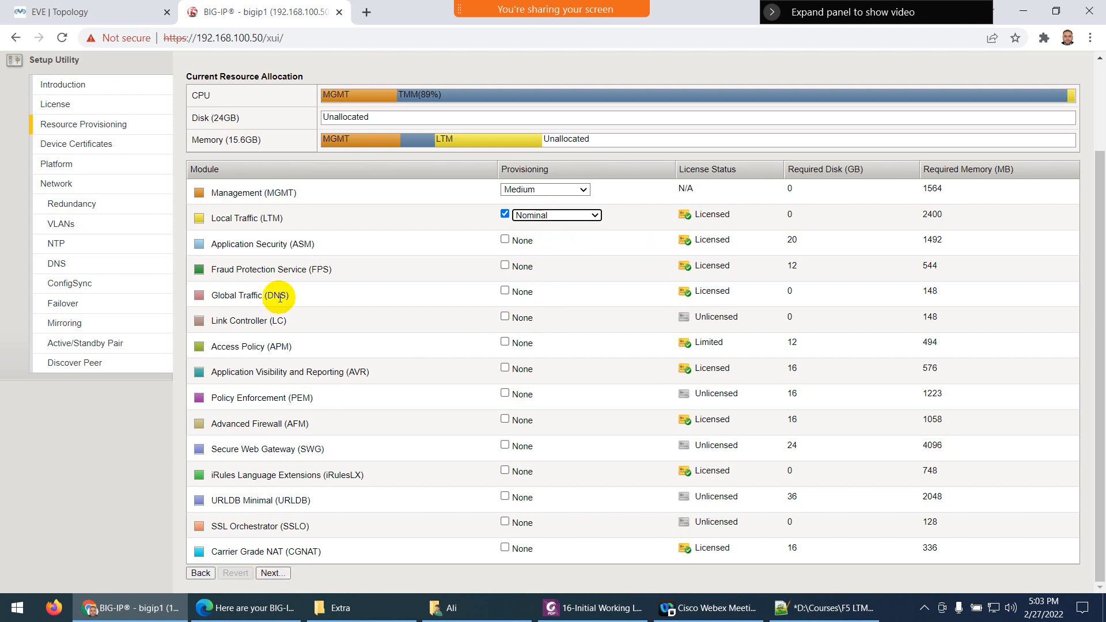
pyautogui.click(279, 574)
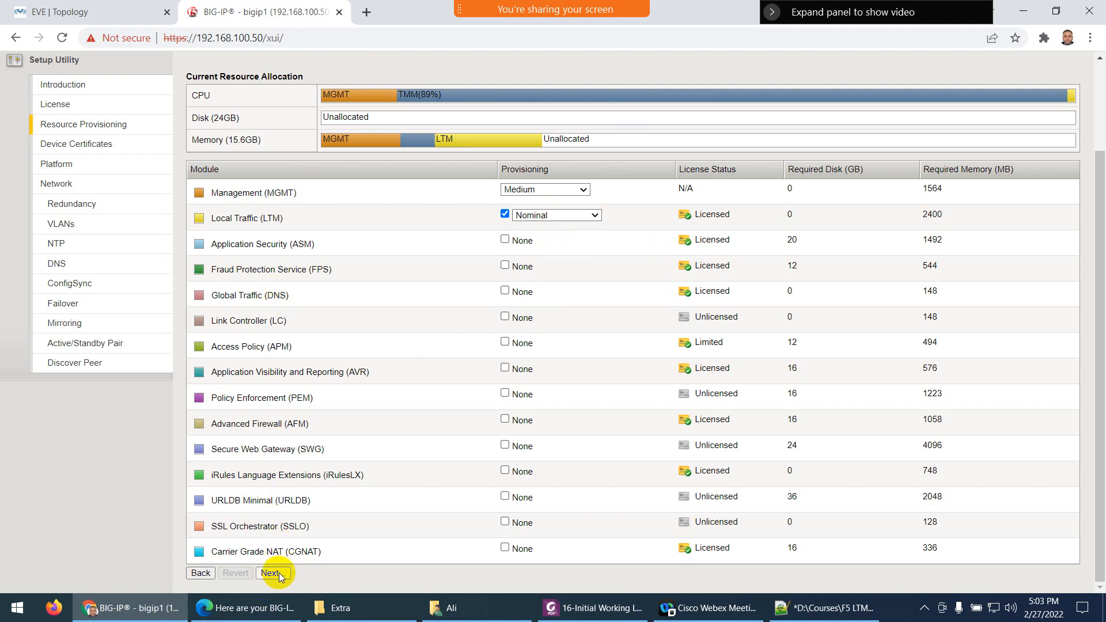
pyautogui.click(617, 149)
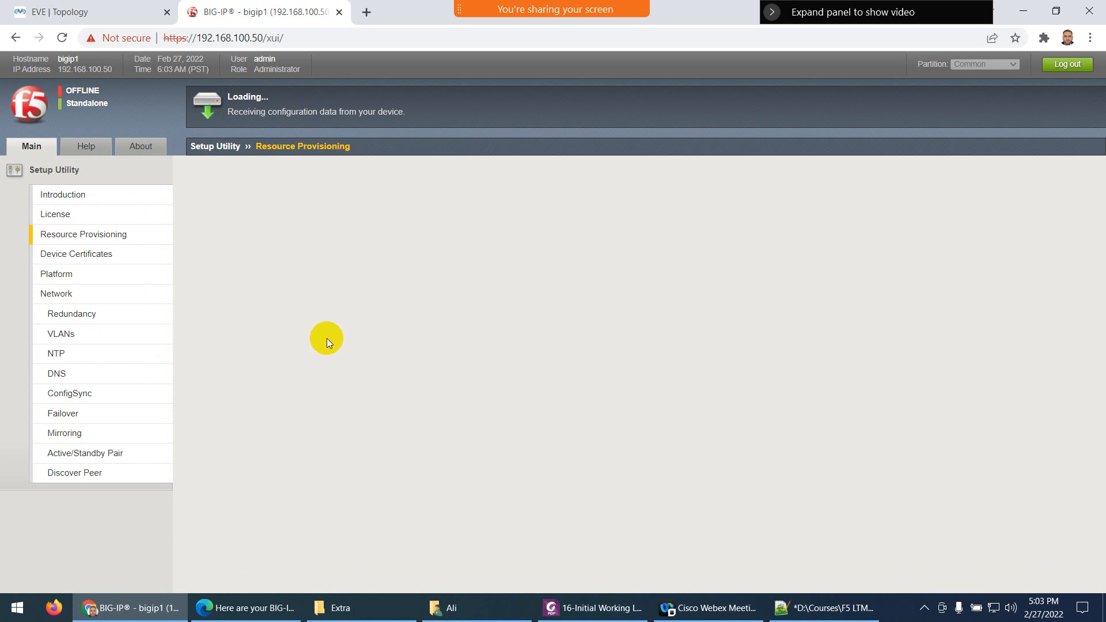
pyautogui.click(823, 607)
# Skip past the device certificate step and set the host name to BIGIP1.test.local
pyautogui.click(1090, 8)
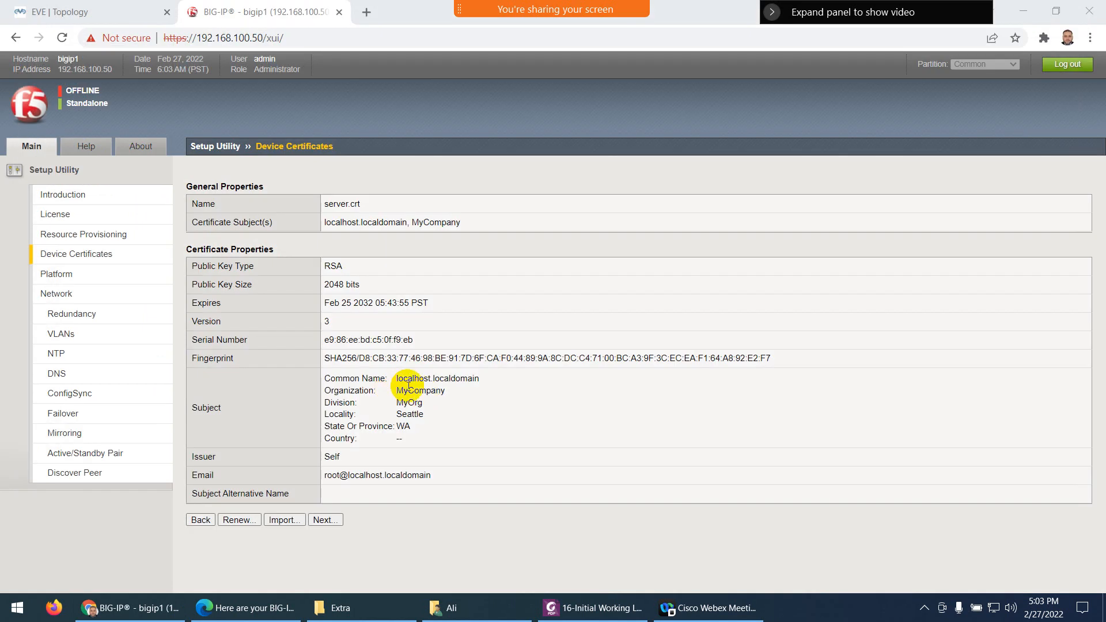
pyautogui.click(324, 521)
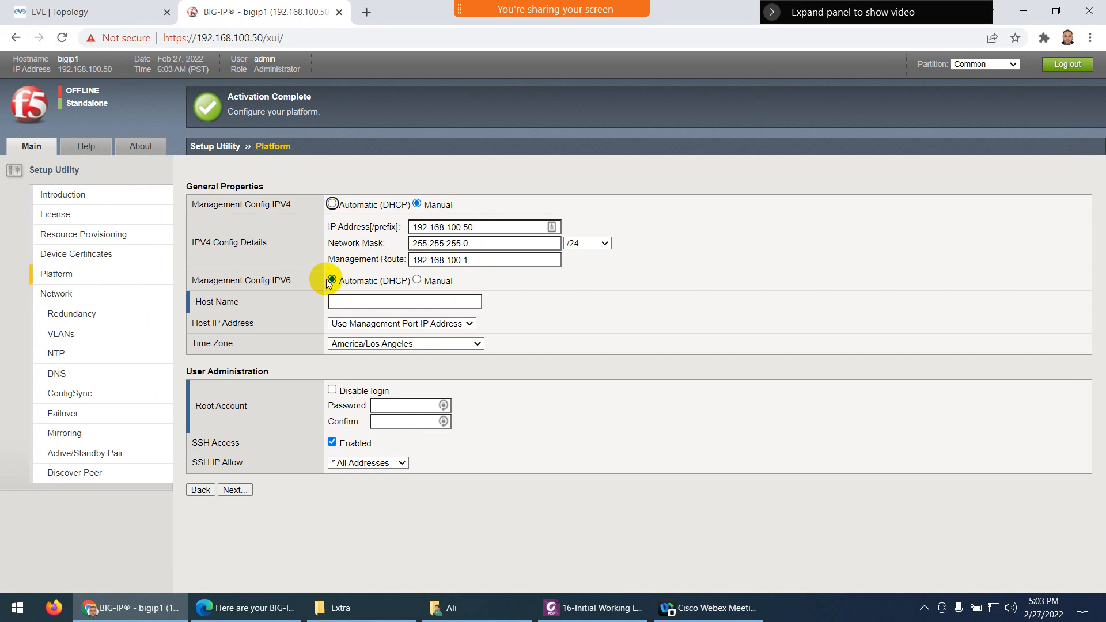
pyautogui.click(352, 302)
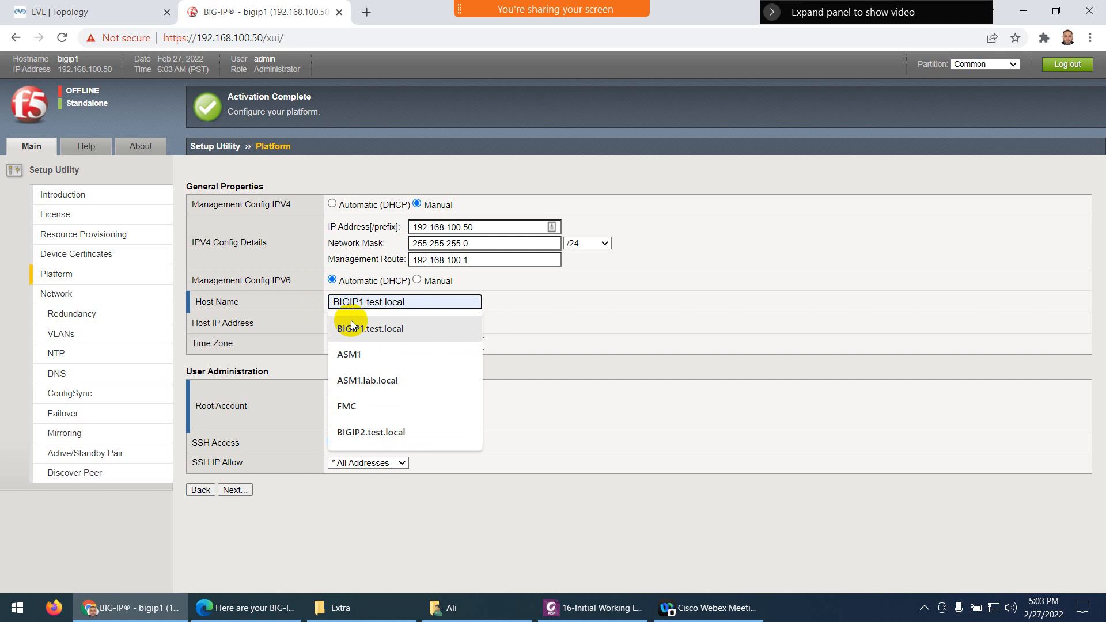
pyautogui.click(351, 326)
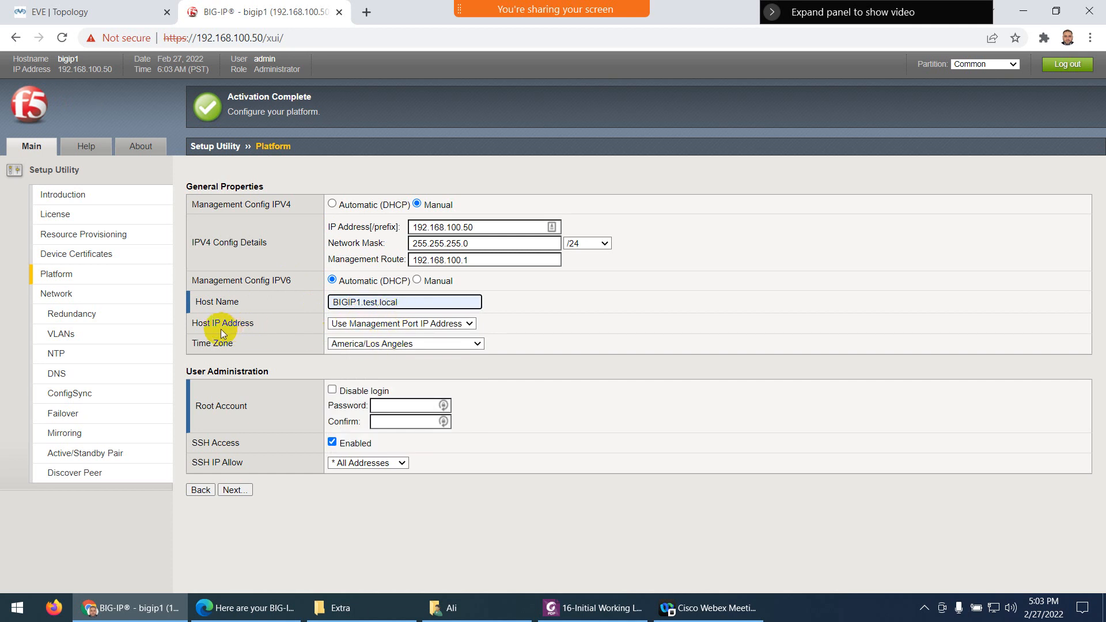
# Set the platform time zone to Asia/Riyadh
pyautogui.click(388, 344)
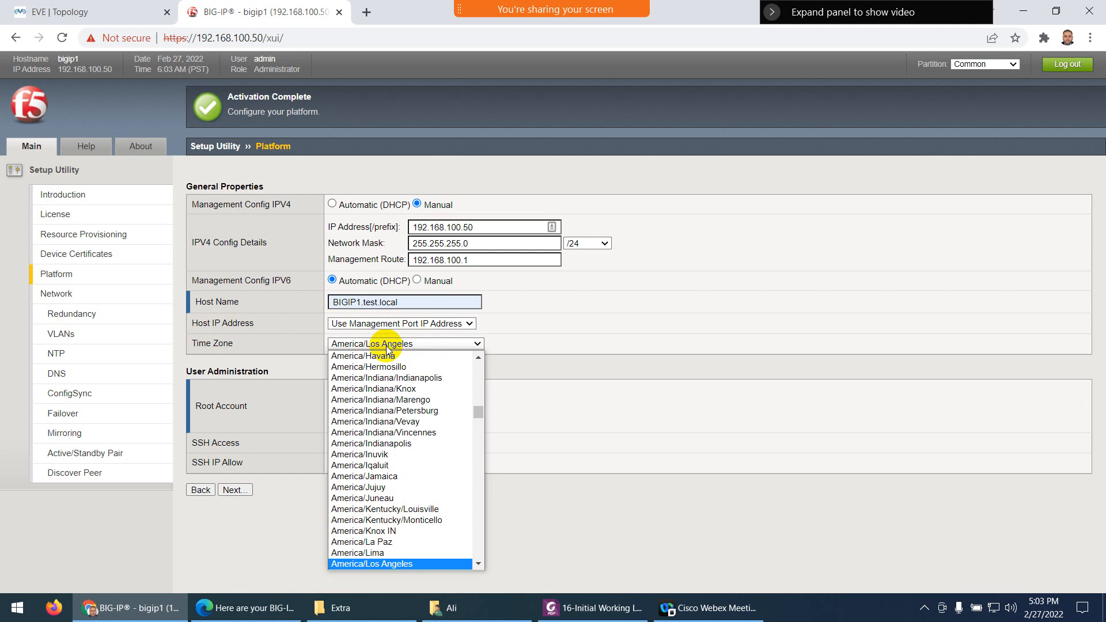
pyautogui.scroll(-10, 387, 442)
pyautogui.scroll(-13, 387, 442)
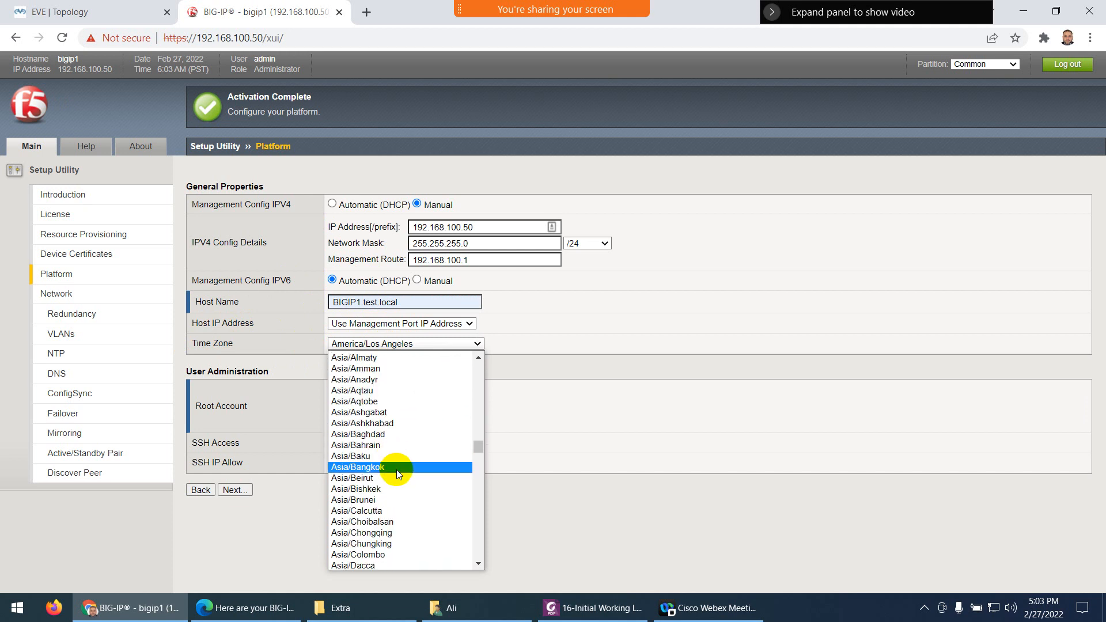
pyautogui.scroll(-10, 396, 473)
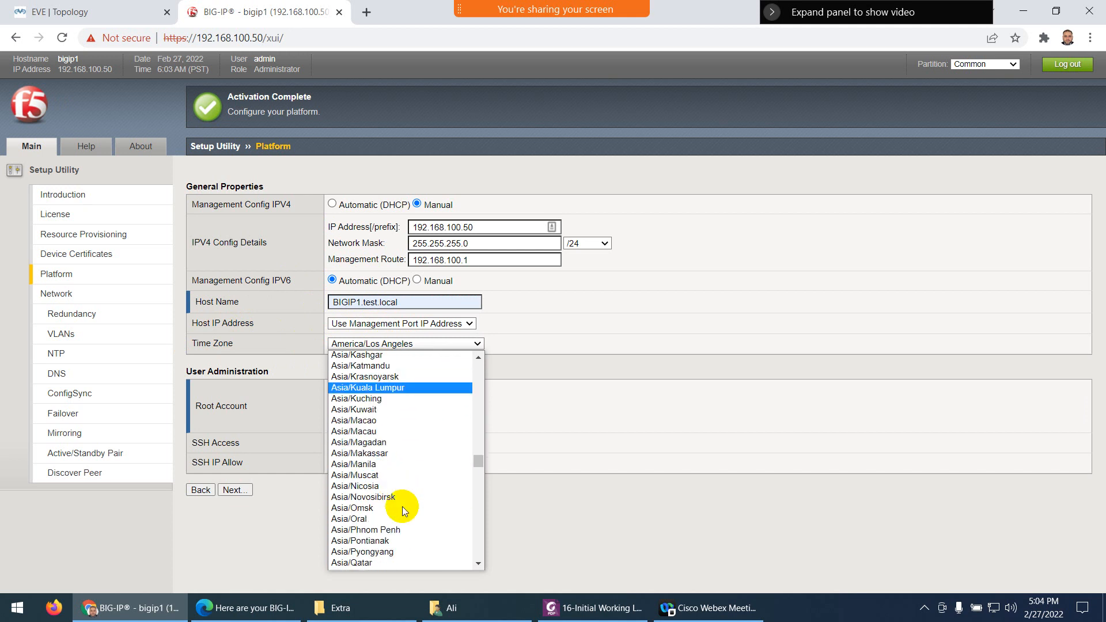
pyautogui.scroll(-3, 391, 544)
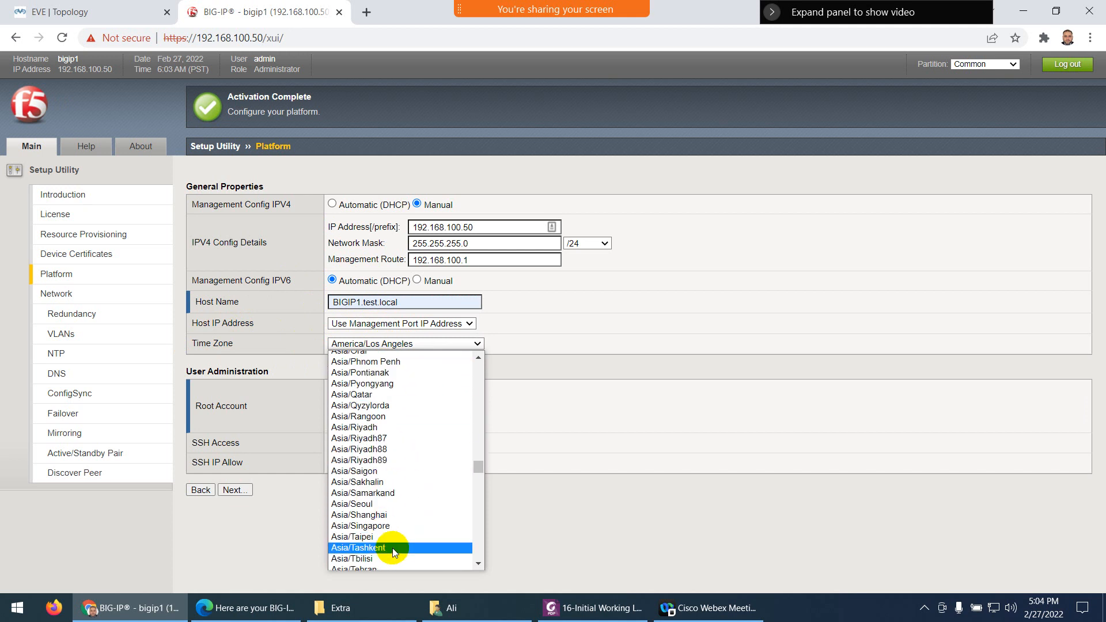
pyautogui.click(368, 427)
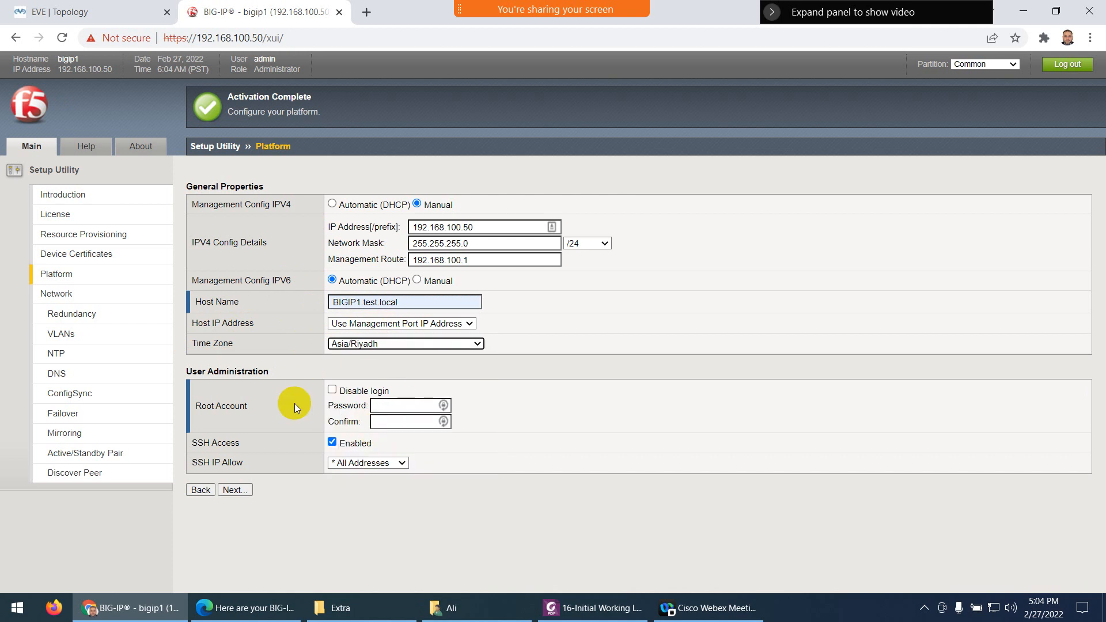
# Enter and confirm the root password, submit the Platform page, and return to the topology
pyautogui.click(391, 411)
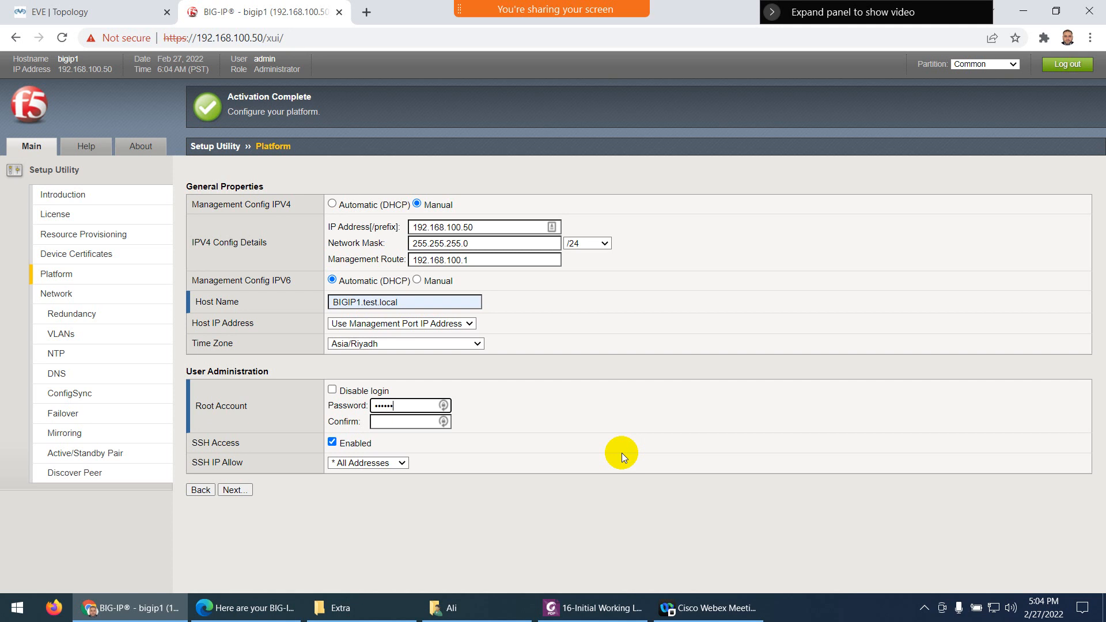
pyautogui.press('Tab')
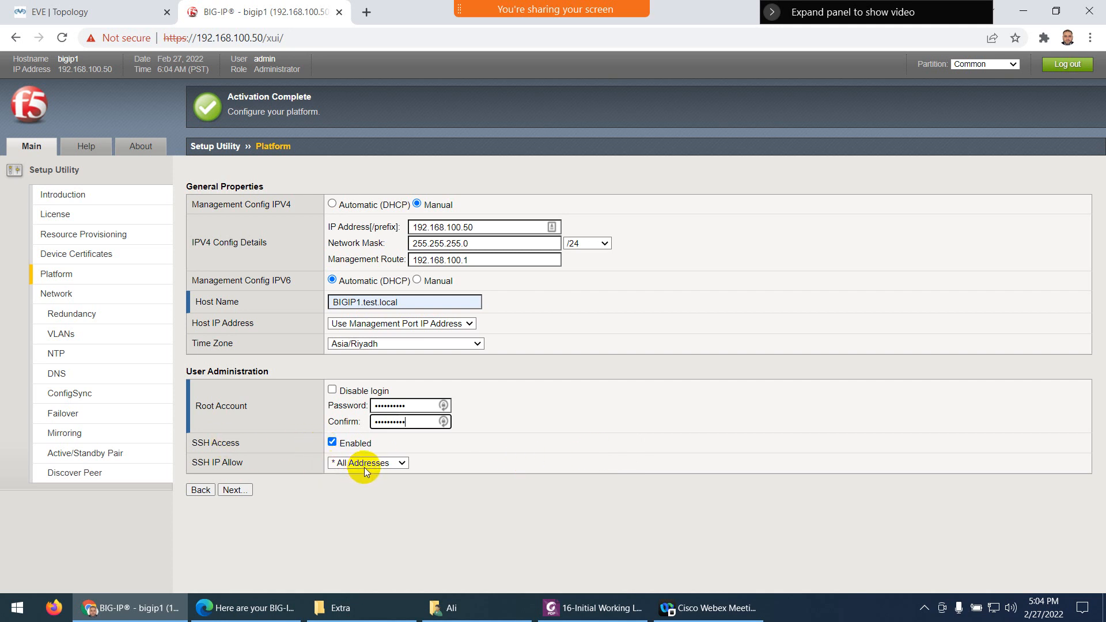
pyautogui.click(235, 489)
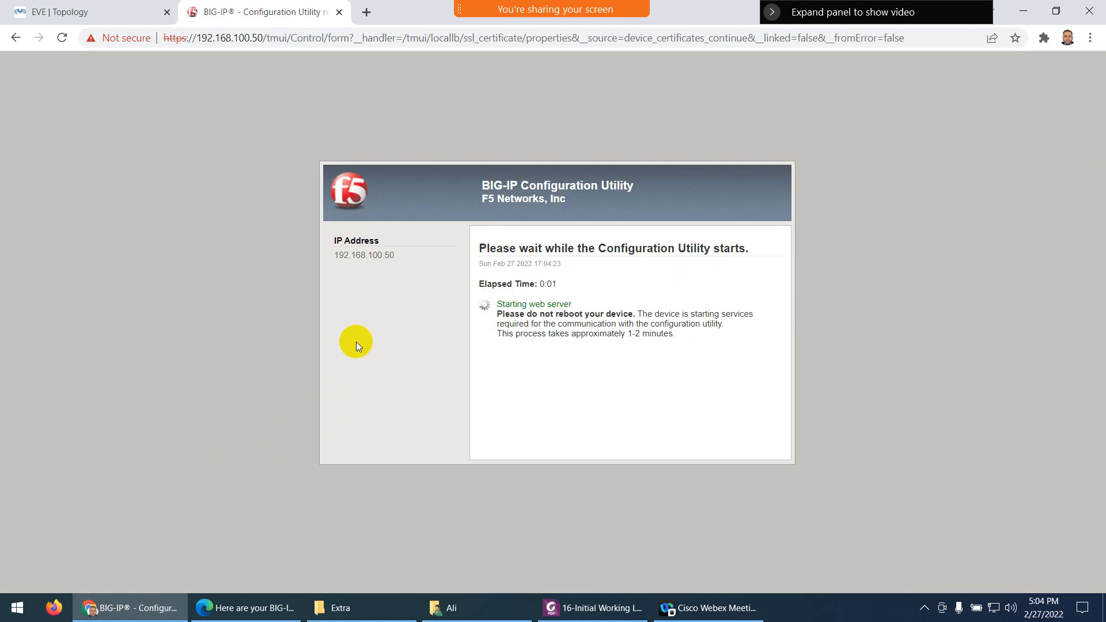
pyautogui.click(106, 10)
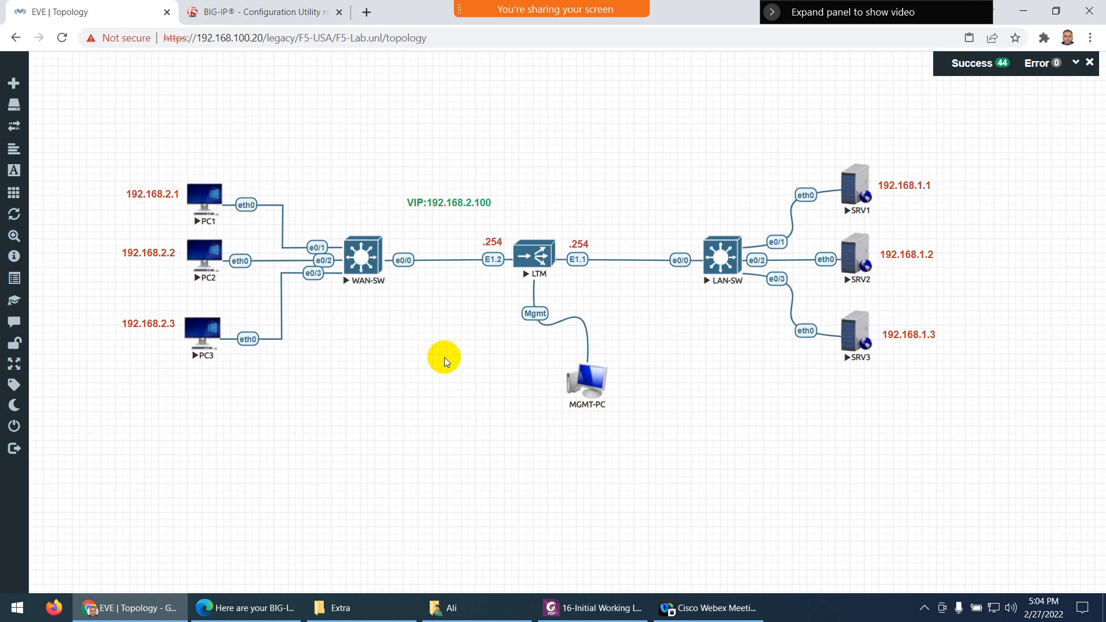
# Add a three-line text label reading 80, 21, 22 in bold Pumpkin orange
pyautogui.rightClick(700, 426)
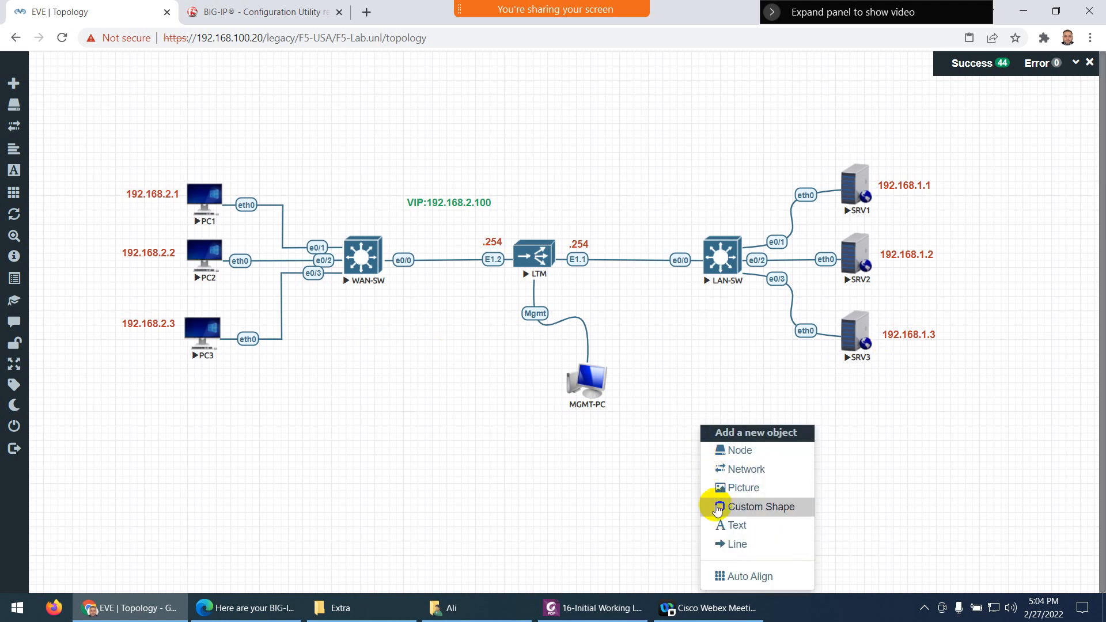
pyautogui.click(723, 526)
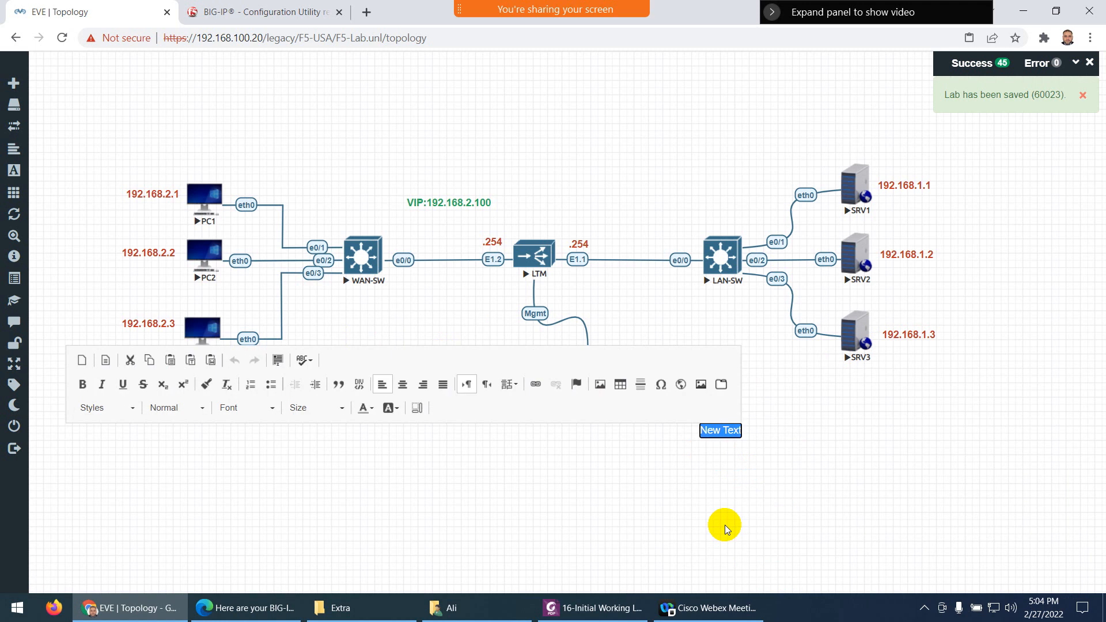
pyautogui.write('80')
pyautogui.press('Return')
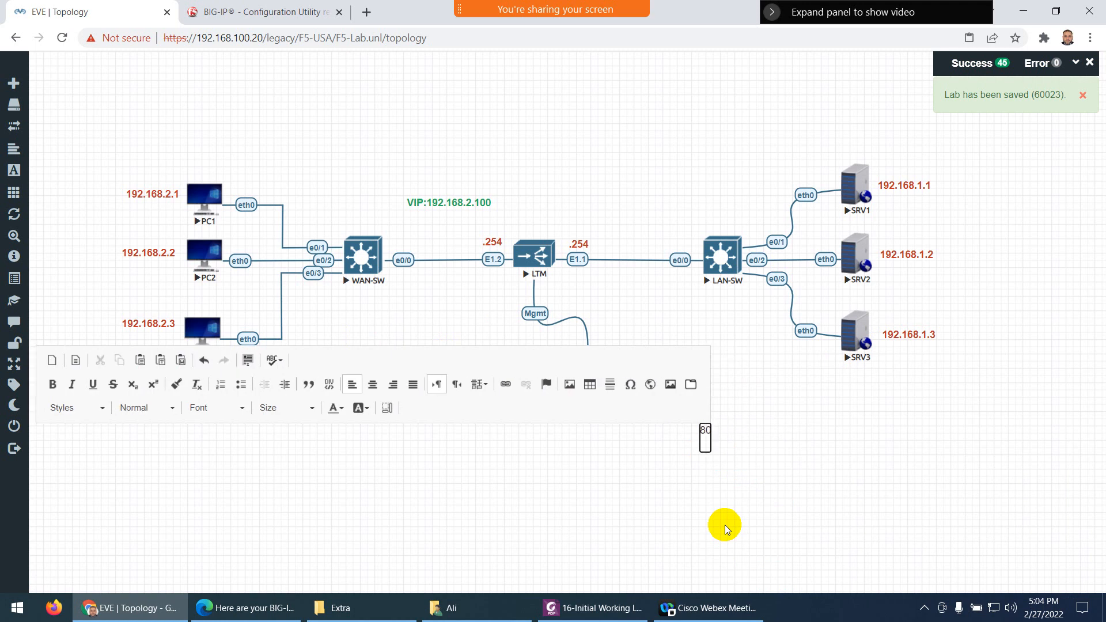
pyautogui.write('21')
pyautogui.press('Return')
pyautogui.write('22')
pyautogui.hotkey('ctrl', 'a')
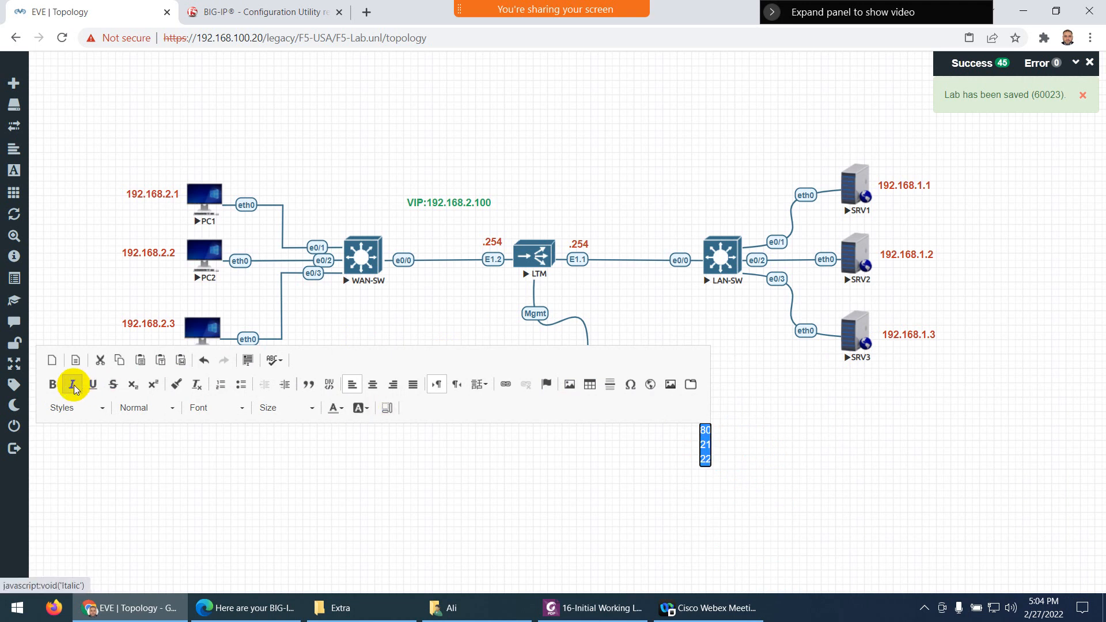
pyautogui.click(53, 385)
pyautogui.click(339, 408)
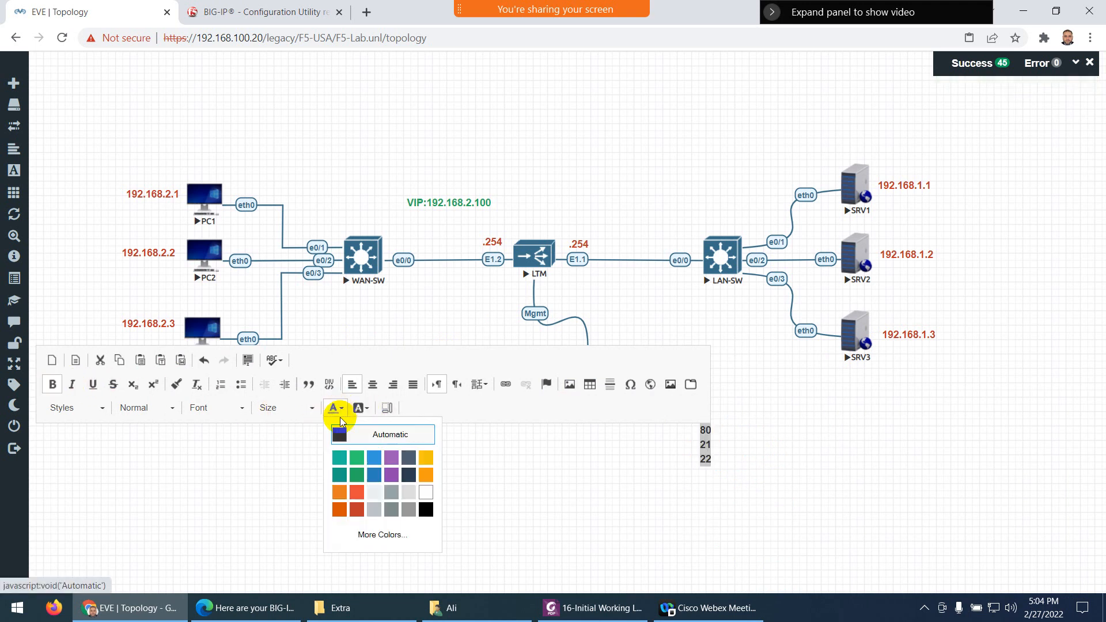
pyautogui.click(338, 508)
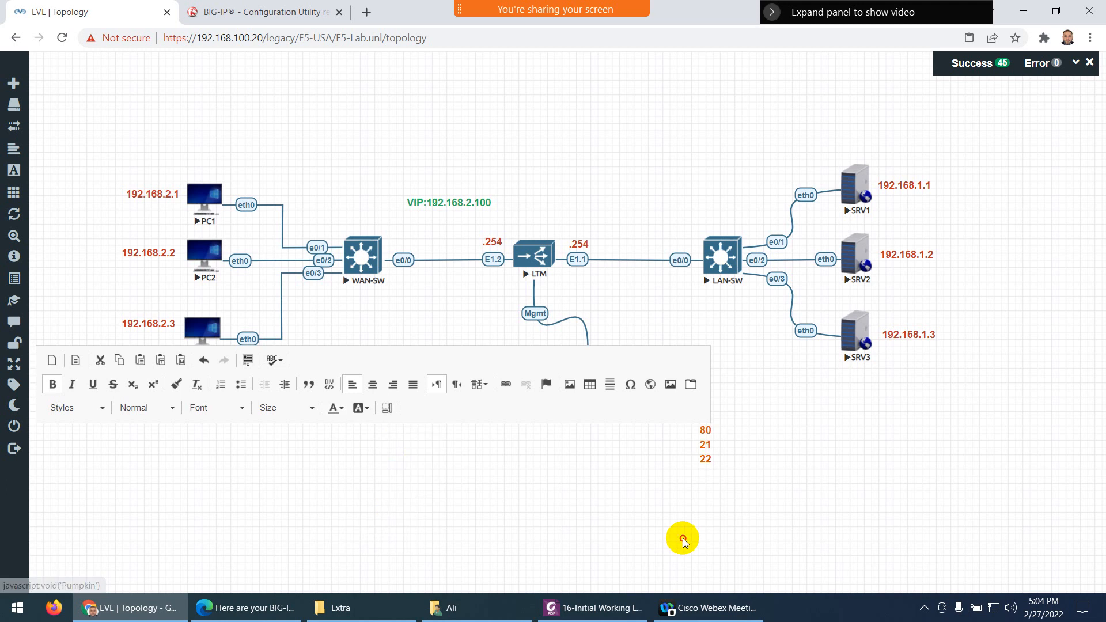
pyautogui.click(683, 540)
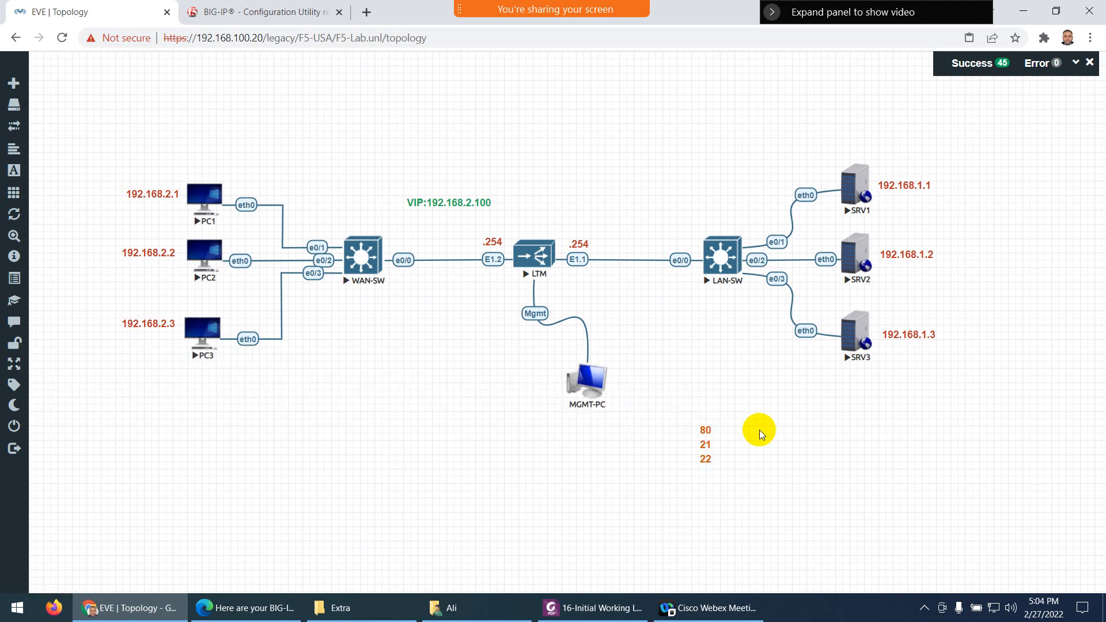
# Place the port label beside SRV1 and duplicates of it beside SRV2 and SRV3
pyautogui.moveTo(703, 439); pyautogui.dragTo(943, 182)
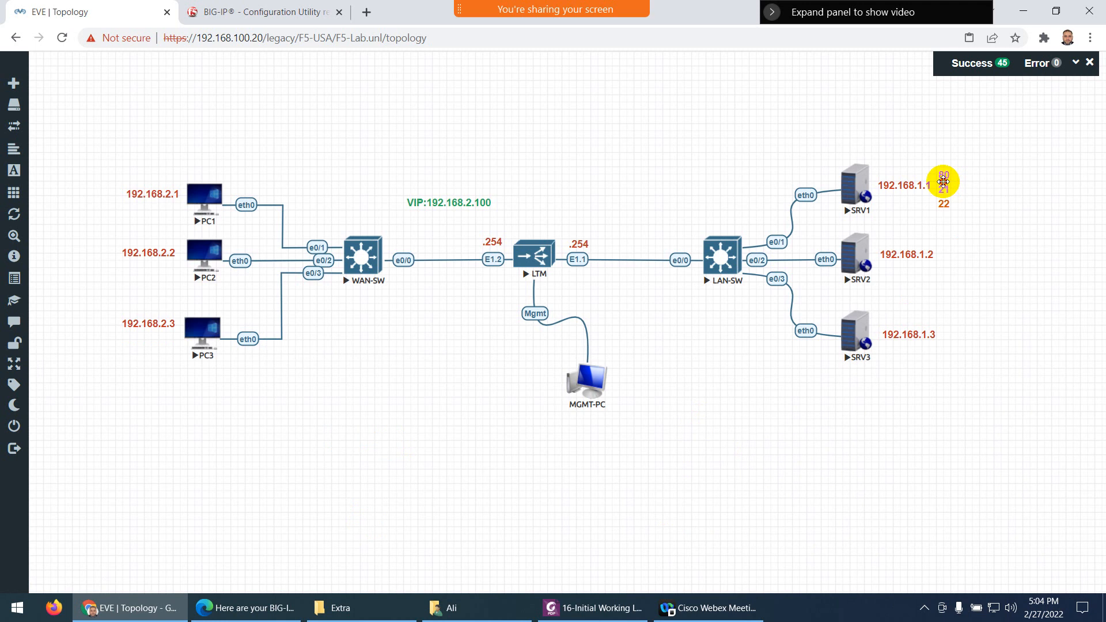
pyautogui.rightClick(947, 181)
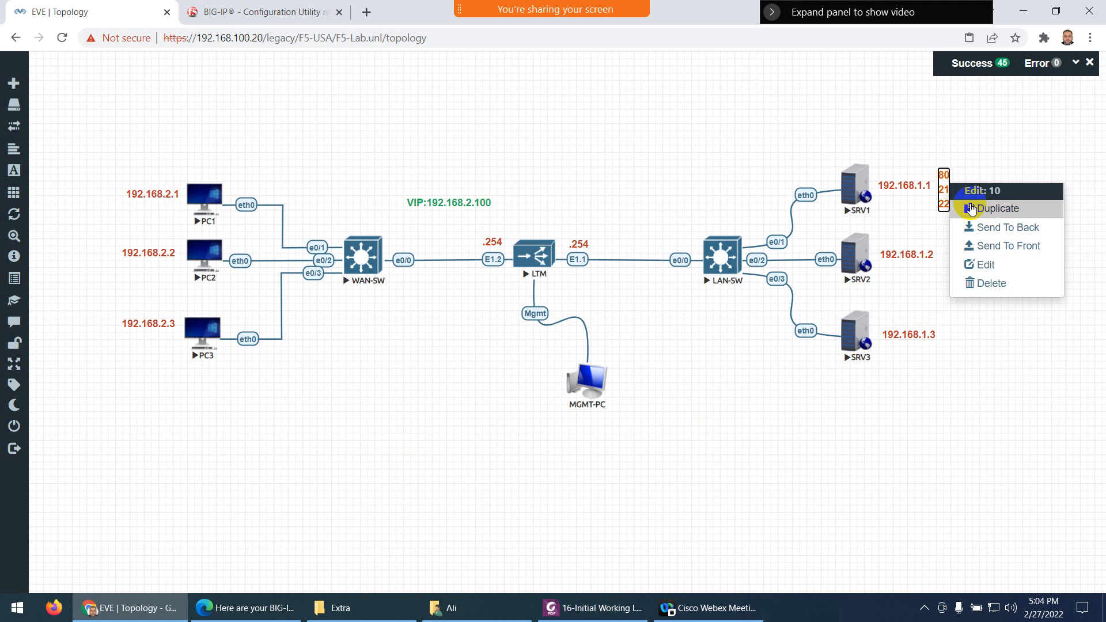
pyautogui.click(973, 208)
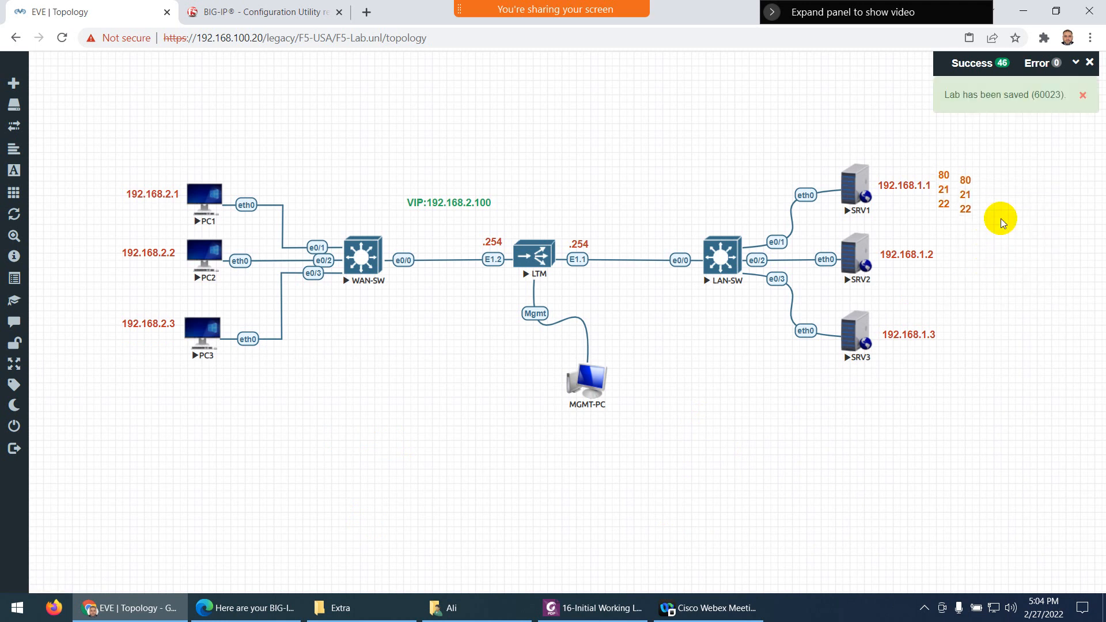
pyautogui.moveTo(969, 192); pyautogui.dragTo(943, 251)
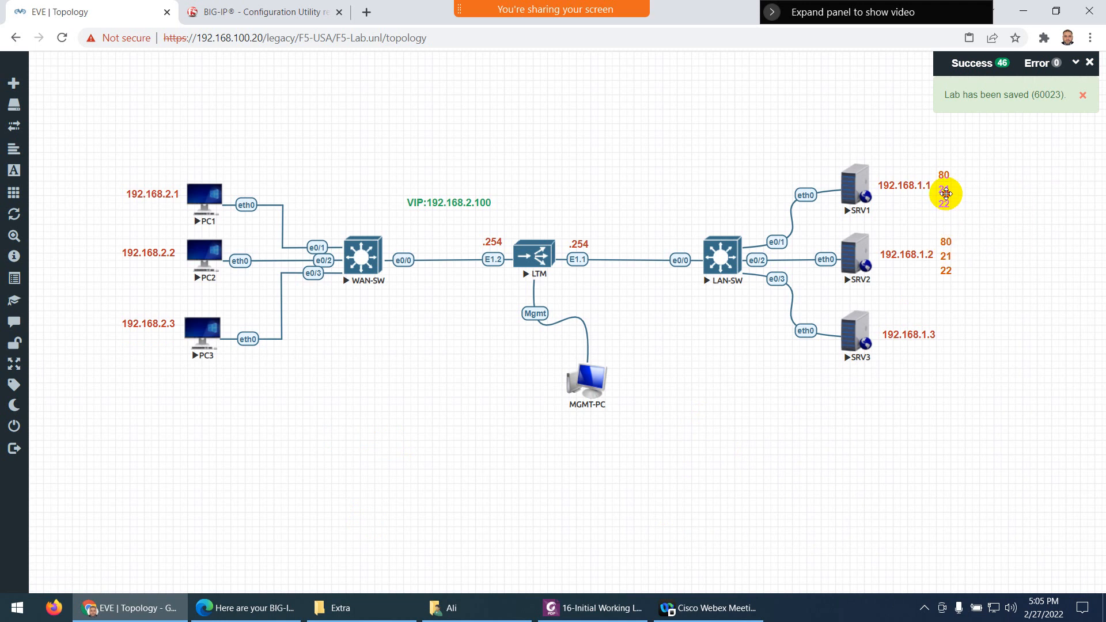
pyautogui.moveTo(946, 194); pyautogui.dragTo(946, 190)
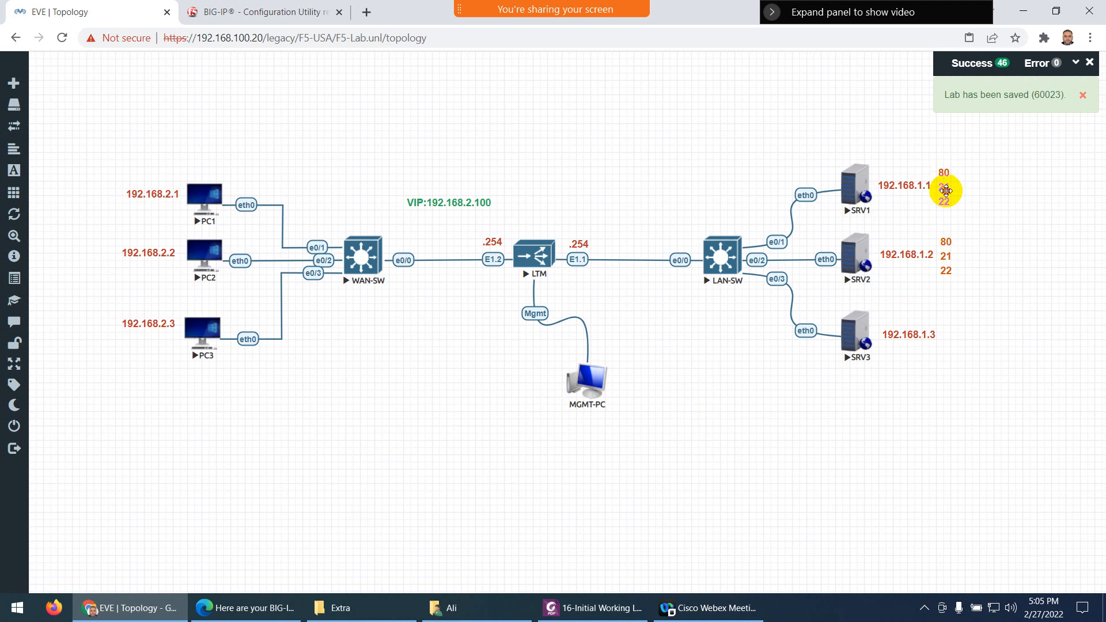
pyautogui.rightClick(946, 249)
pyautogui.click(968, 312)
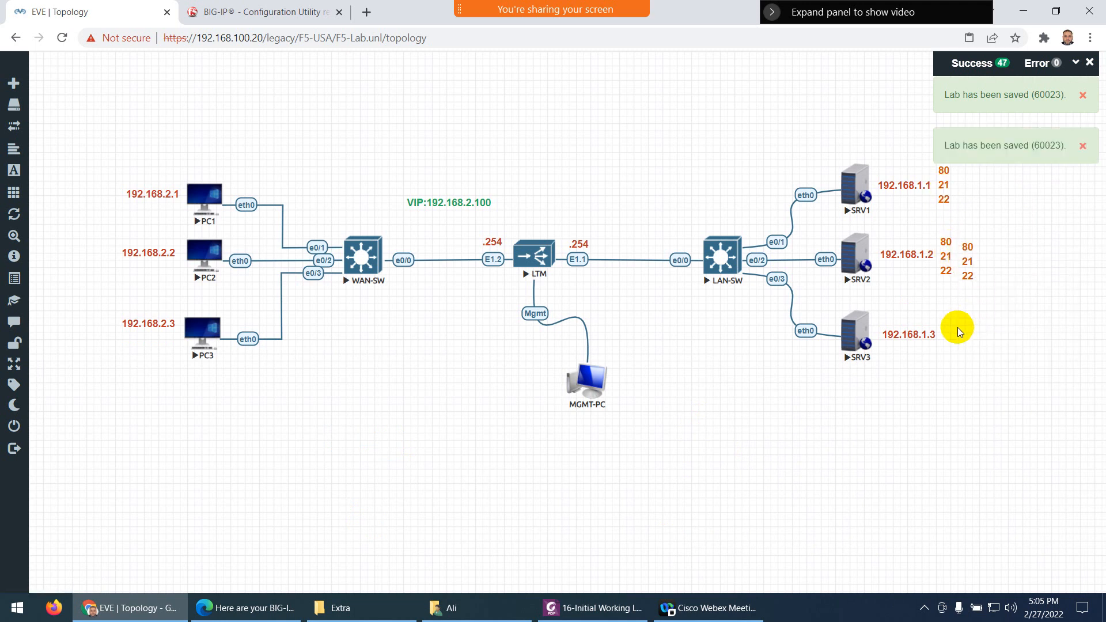
pyautogui.moveTo(970, 264); pyautogui.dragTo(953, 333)
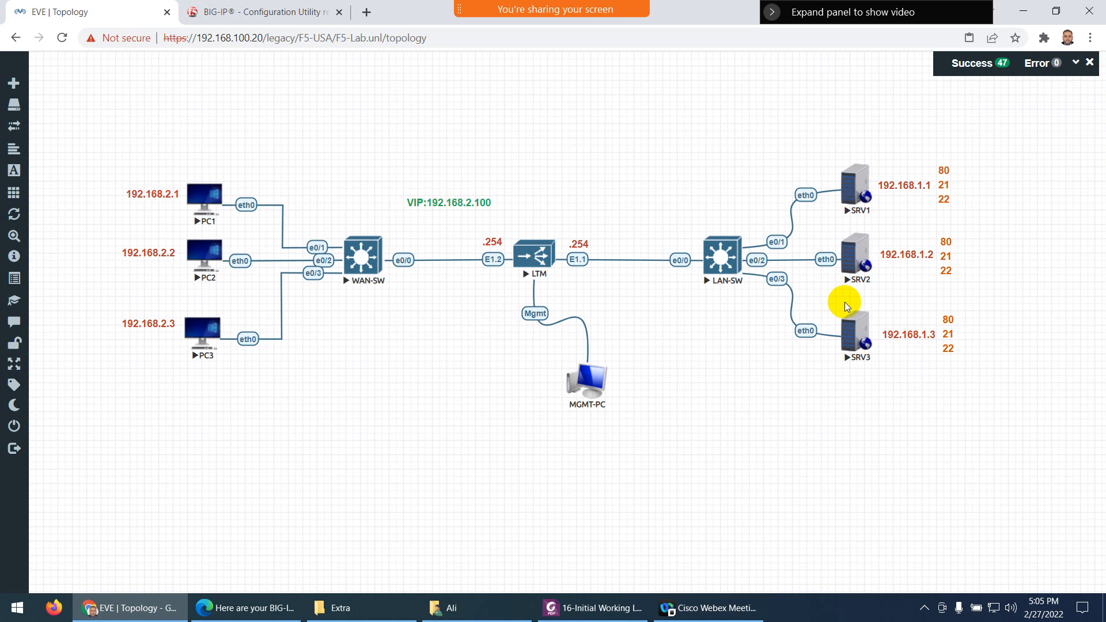
# Duplicate the VIP:192.168.2.100 label and move the copy lower on the canvas
pyautogui.click(275, 11)
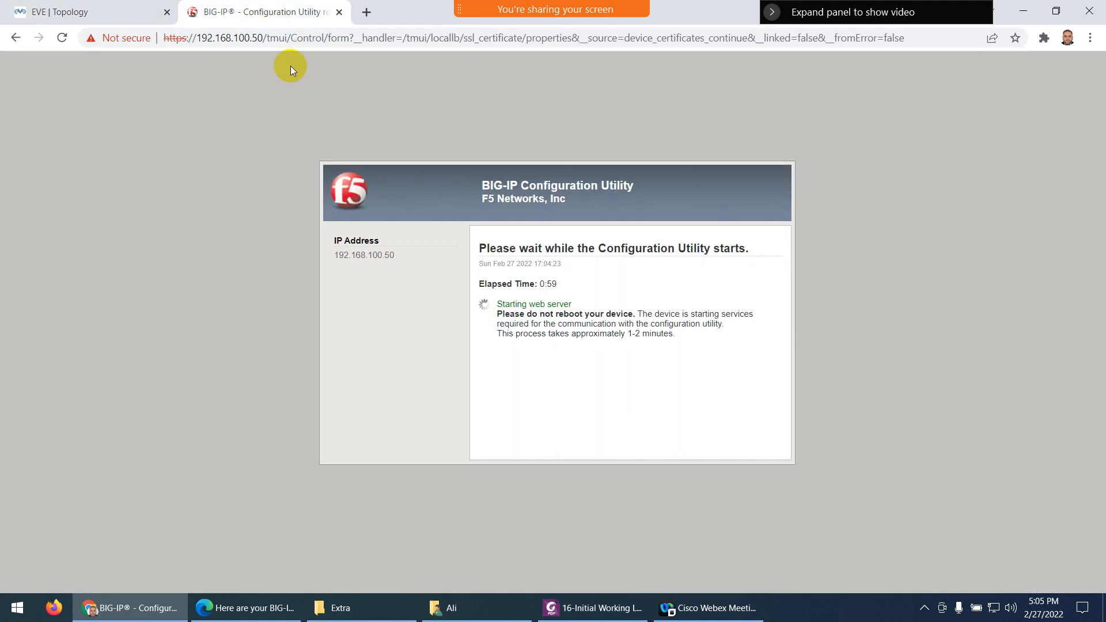
pyautogui.click(93, 12)
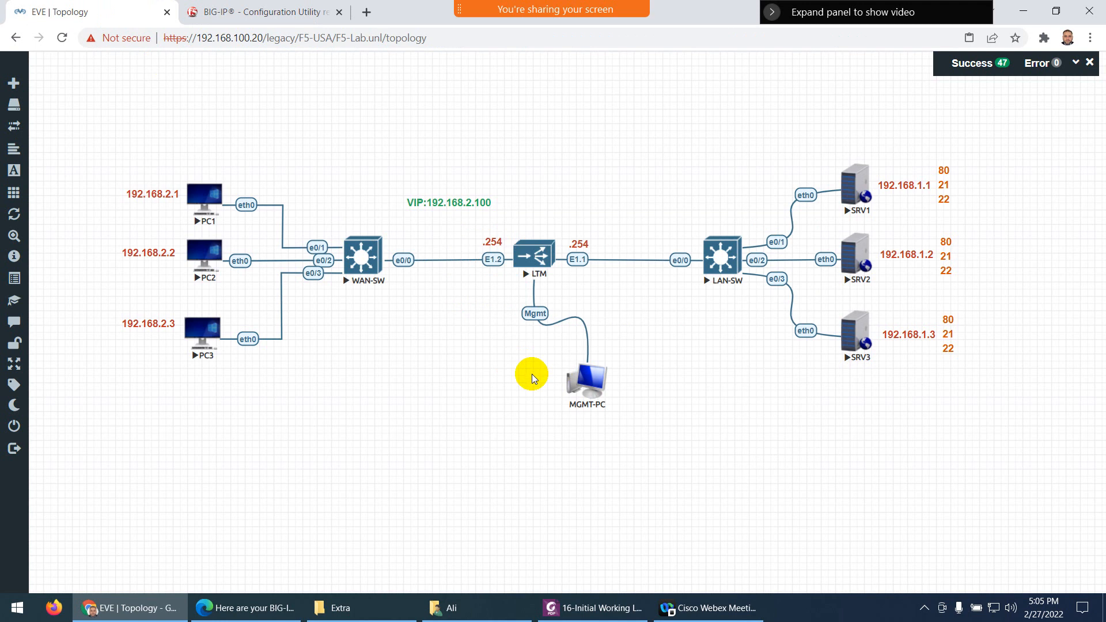
pyautogui.rightClick(433, 201)
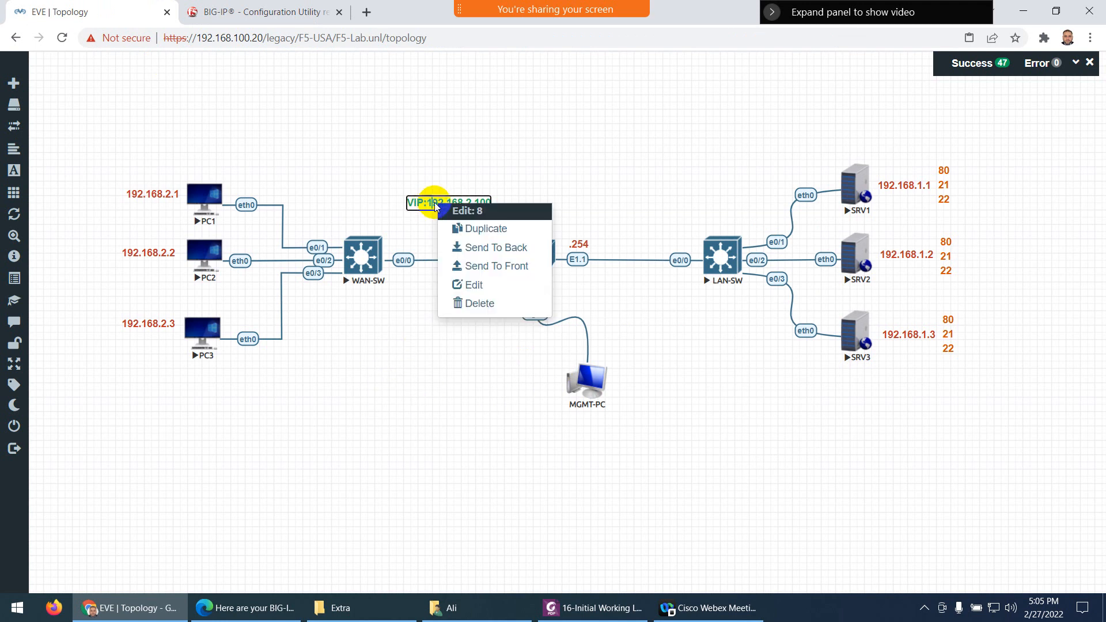
pyautogui.click(462, 231)
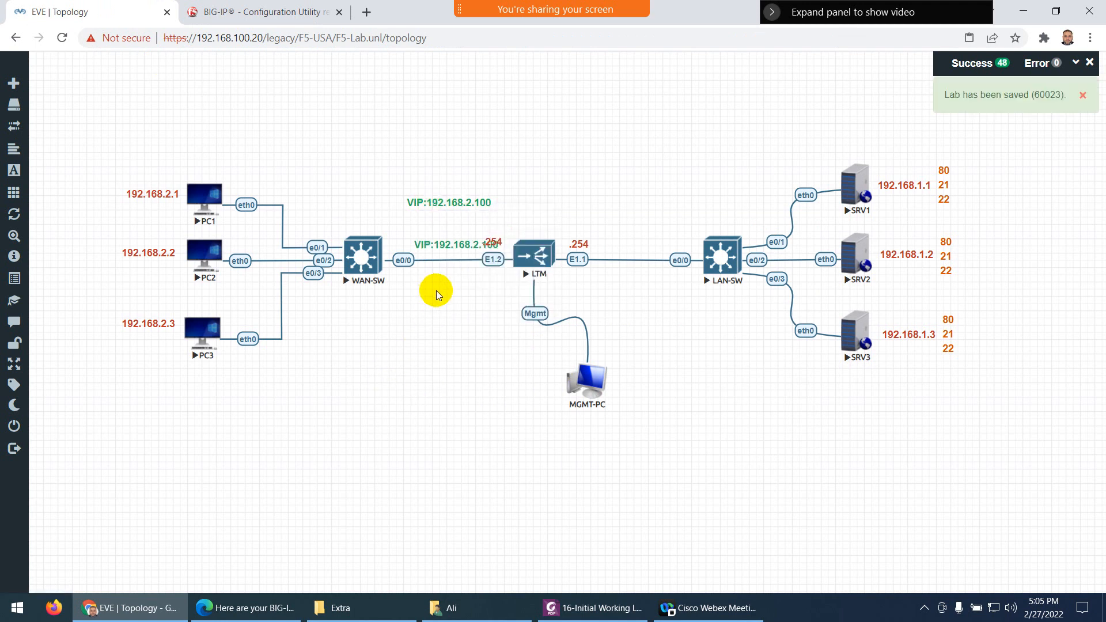
pyautogui.moveTo(440, 245); pyautogui.dragTo(410, 339)
pyautogui.doubleClick(411, 339)
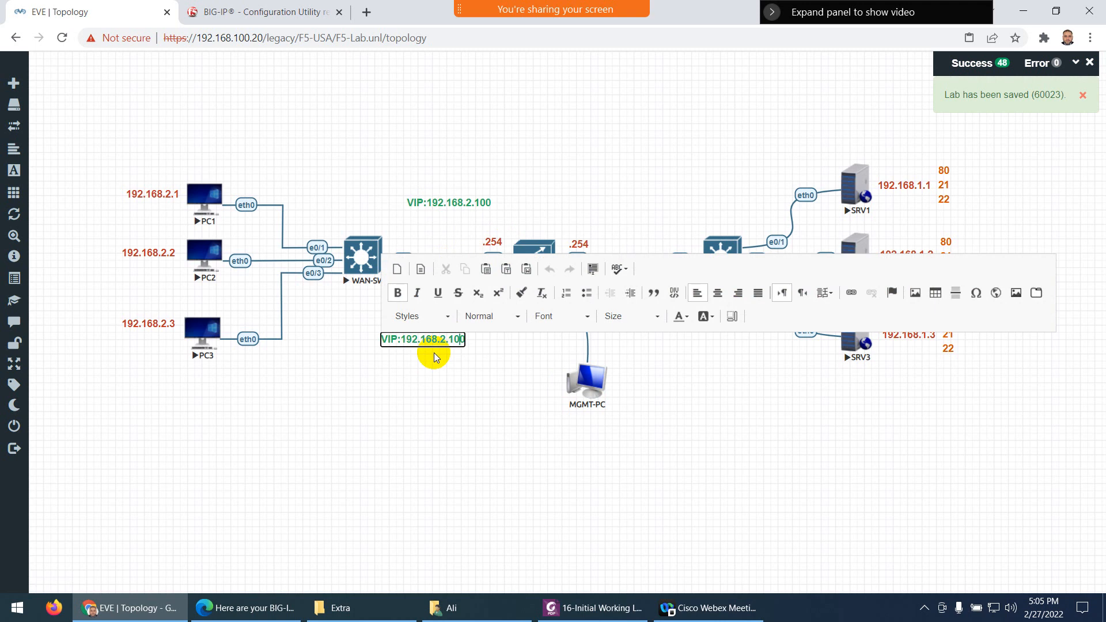
# Expand the copied label into a VIP:192.168.2.100 list for ports 80, 443, 22 and 21
pyautogui.write(':80')
pyautogui.hotkey('ctrl', 'a')
pyautogui.hotkey('ctrl', 'c')
pyautogui.click(434, 353)
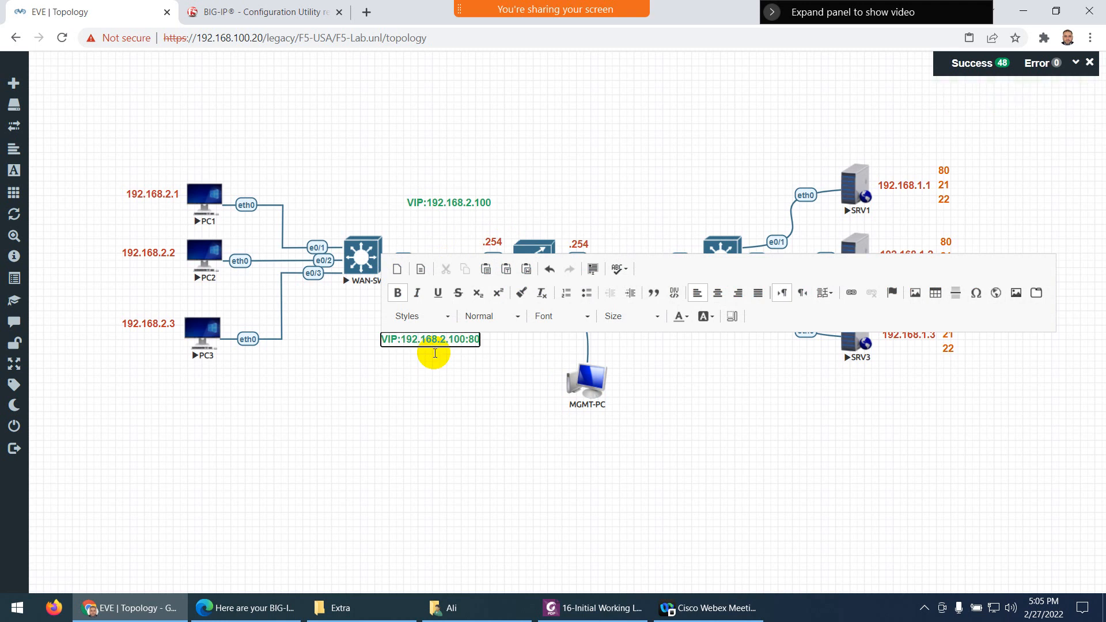
pyautogui.press('Return')
pyautogui.hotkey('ctrl', 'v')
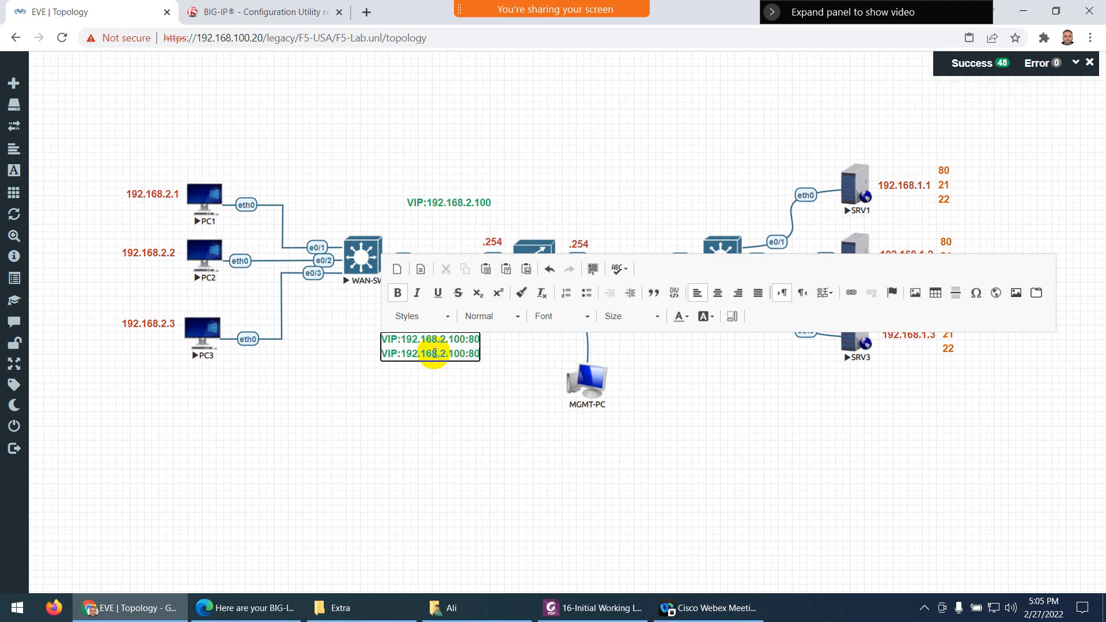
pyautogui.write('443')
pyautogui.press('Return')
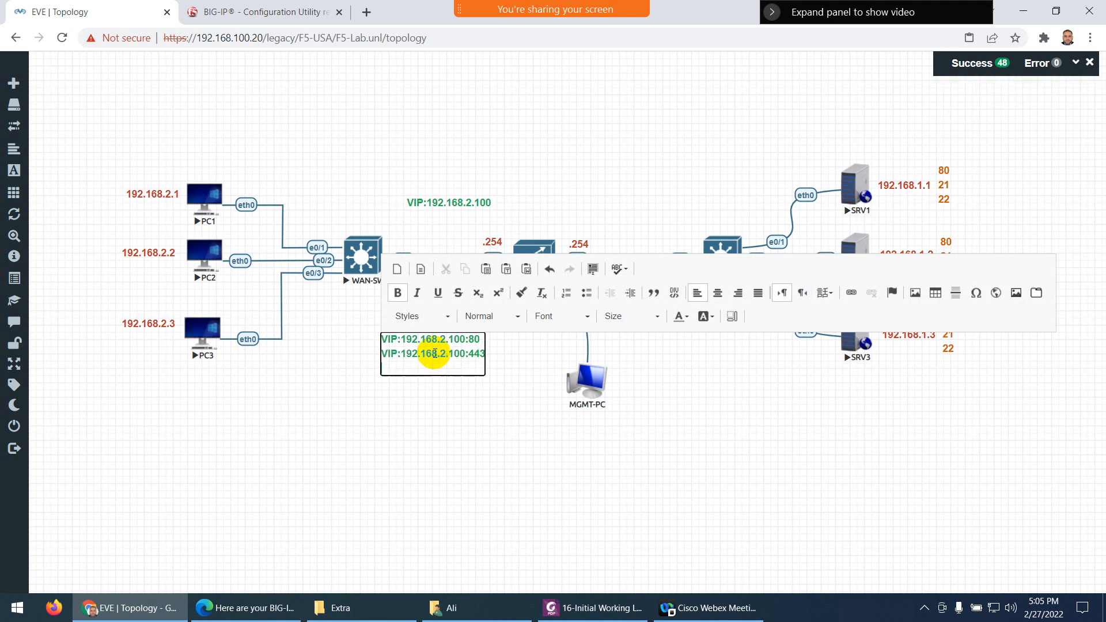
pyautogui.hotkey('ctrl', 'v')
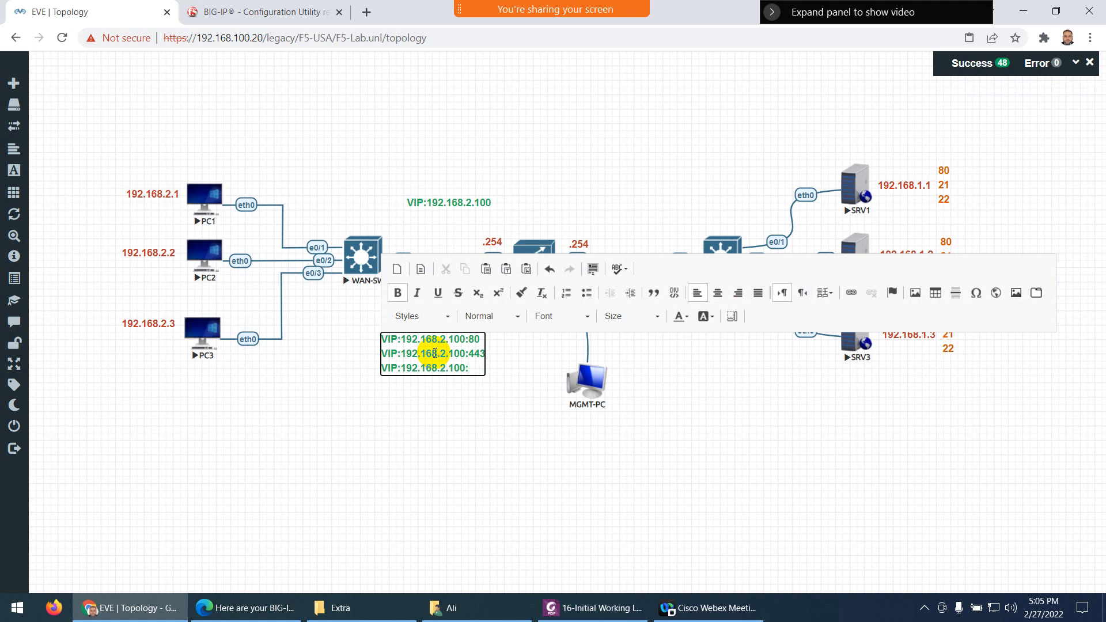
pyautogui.press('Return')
pyautogui.hotkey('ctrl', 'v')
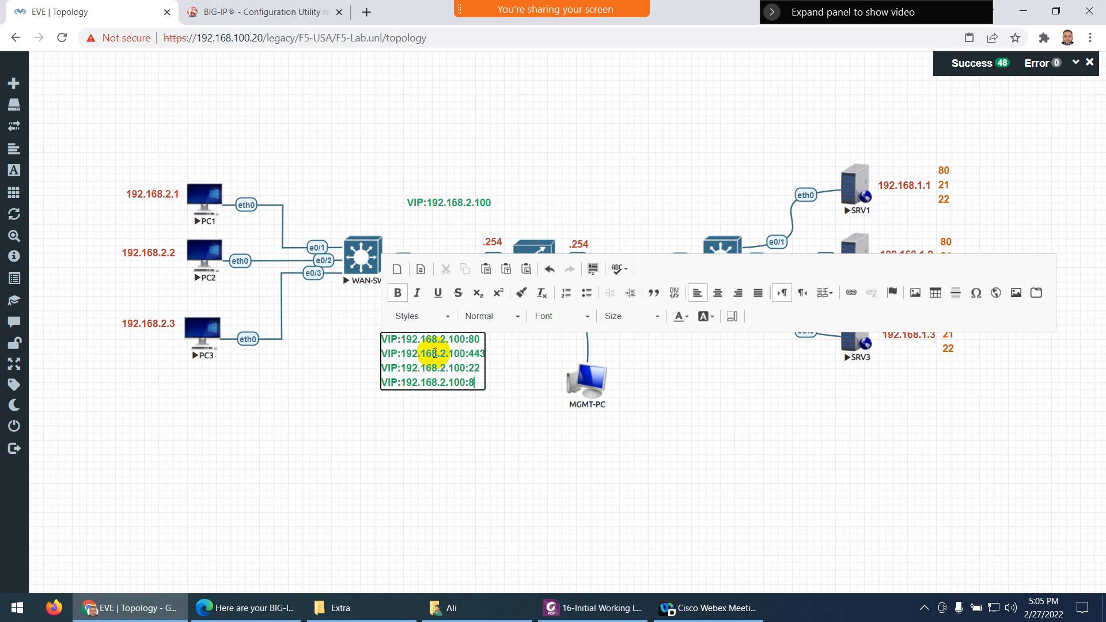
pyautogui.click(437, 436)
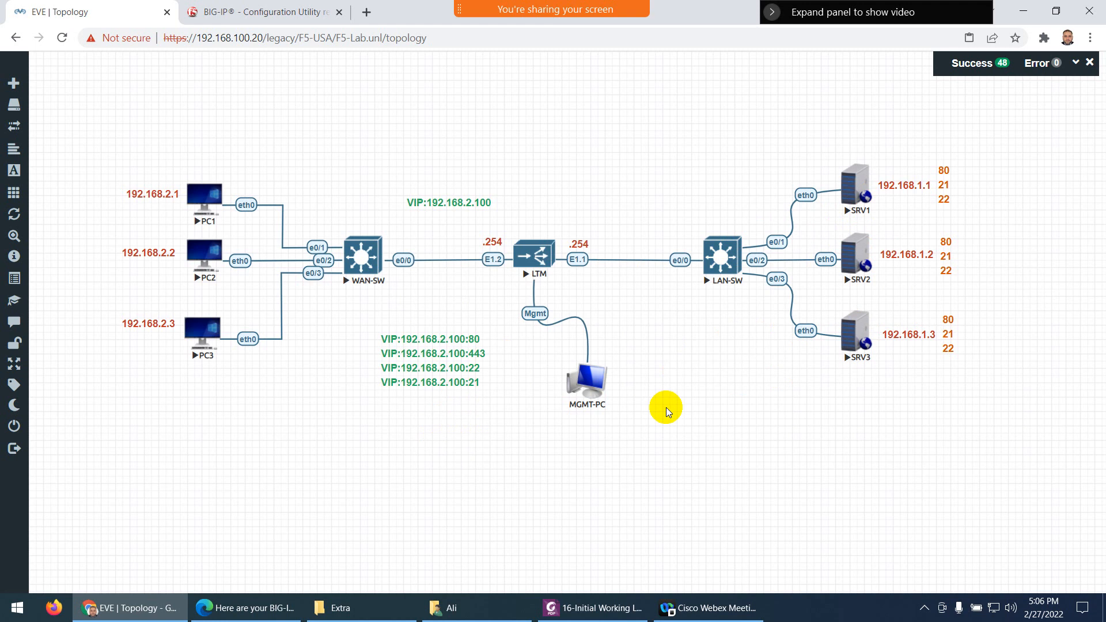
# Delete the lone VIP:192.168.2.100 label
pyautogui.click(421, 361)
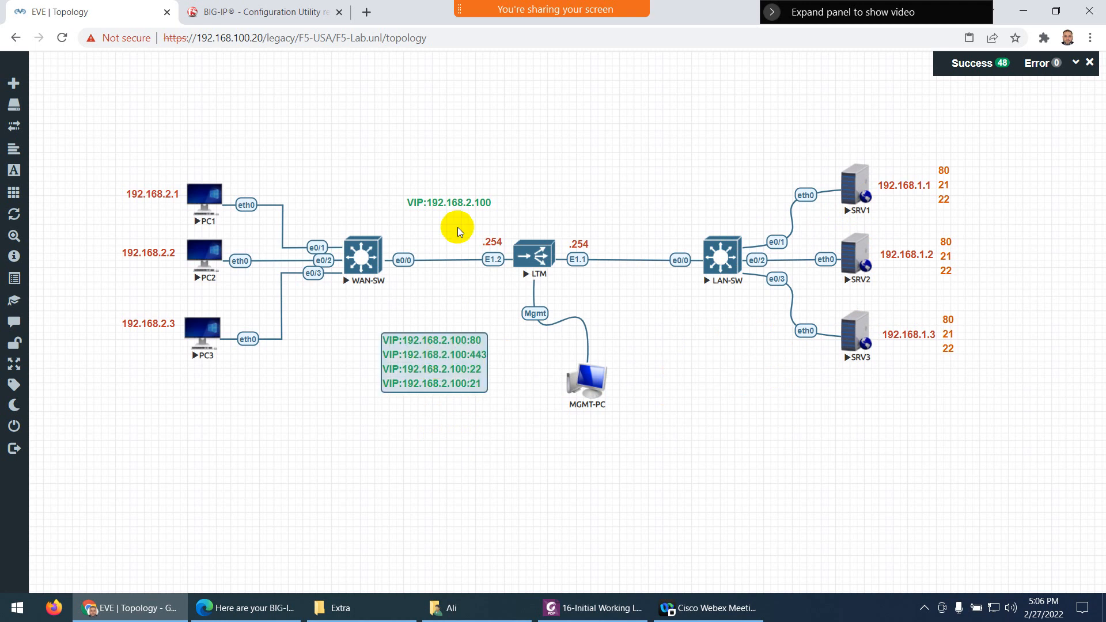
pyautogui.click(459, 203)
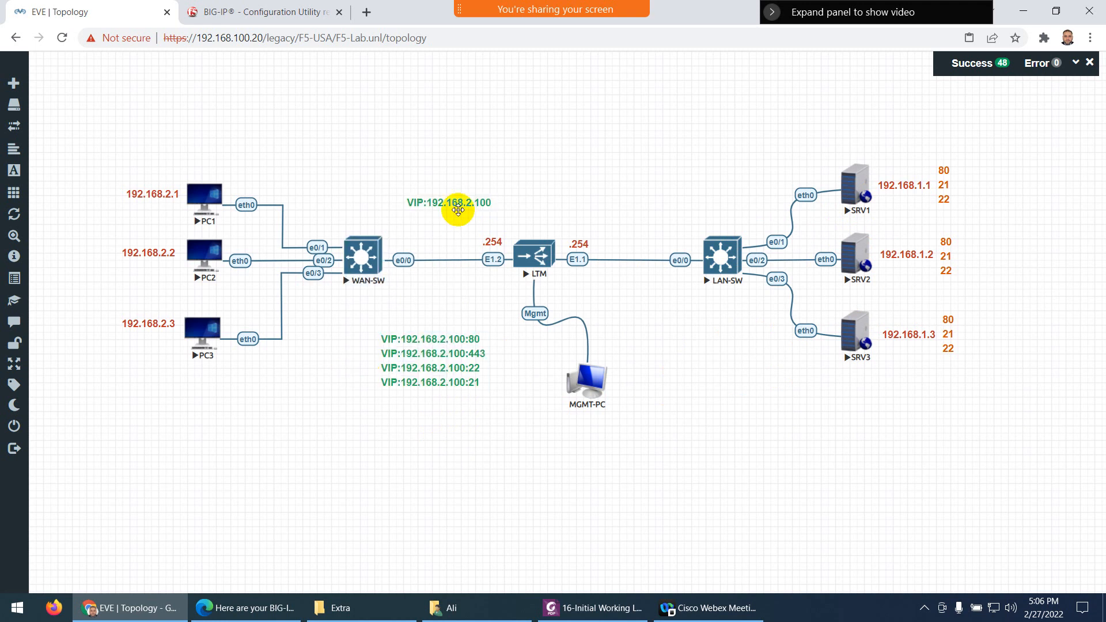
pyautogui.moveTo(457, 204); pyautogui.dragTo(313, 438)
pyautogui.rightClick(316, 439)
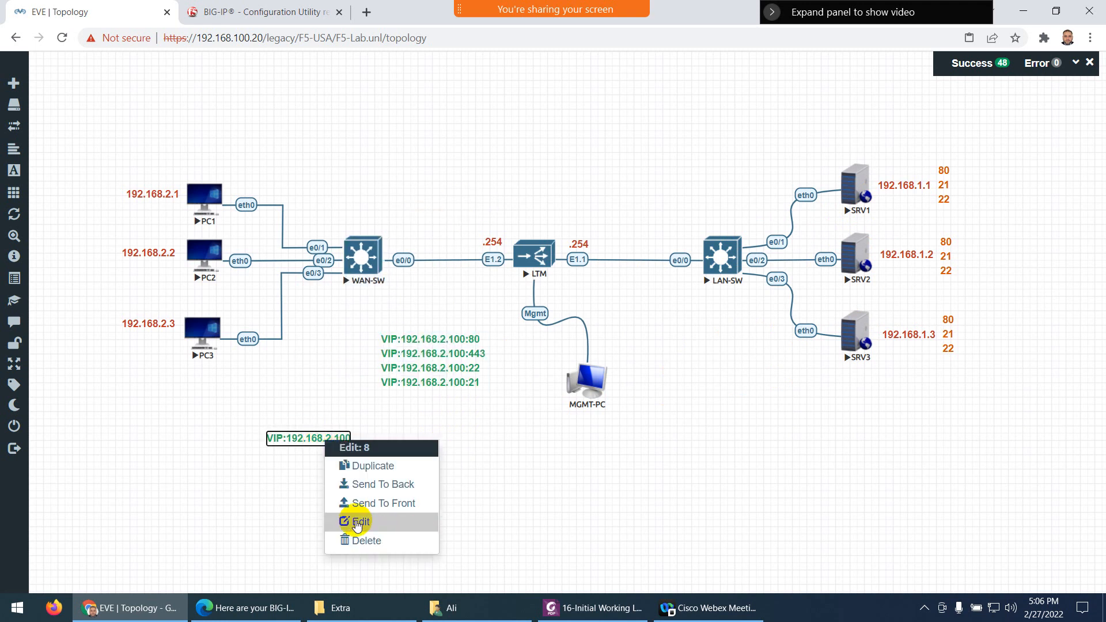
pyautogui.click(357, 538)
pyautogui.click(506, 162)
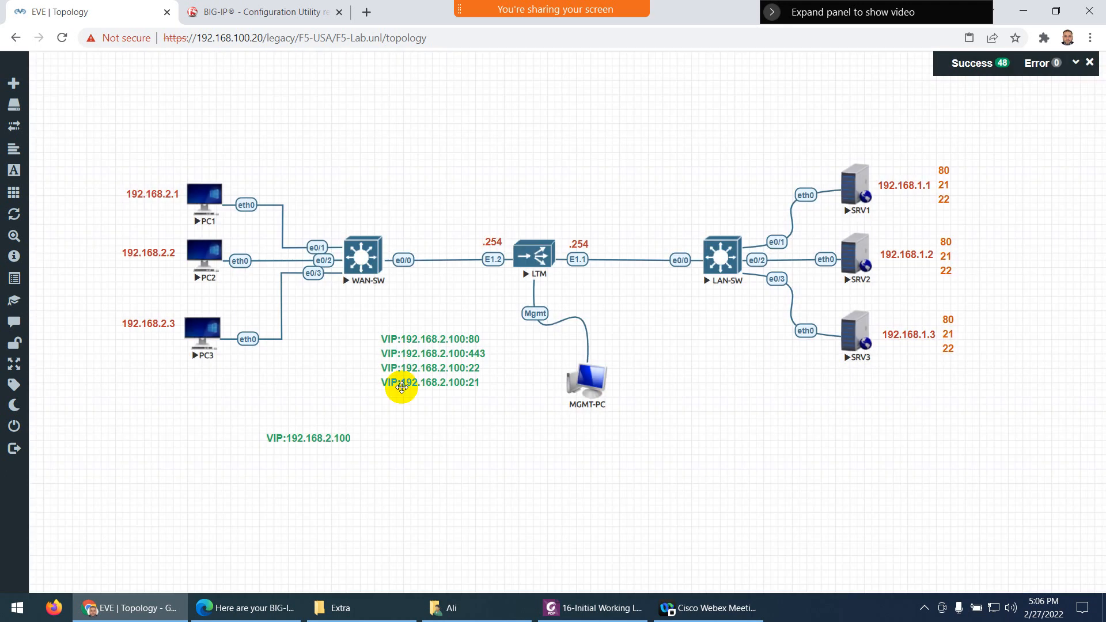
# Move the VIP port list above the WAN-SW to LTM link and glance at the BIG-IP page
pyautogui.moveTo(430, 366); pyautogui.dragTo(449, 192)
pyautogui.click(210, 10)
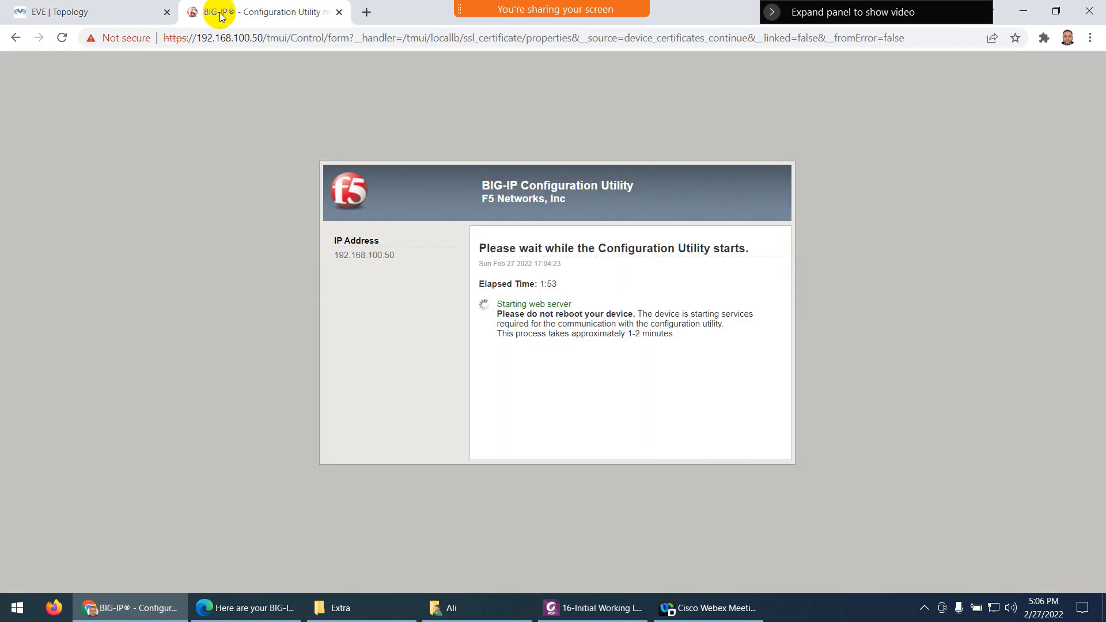
pyautogui.click(108, 12)
# Add a default black single-arrow line to the topology canvas
pyautogui.rightClick(412, 417)
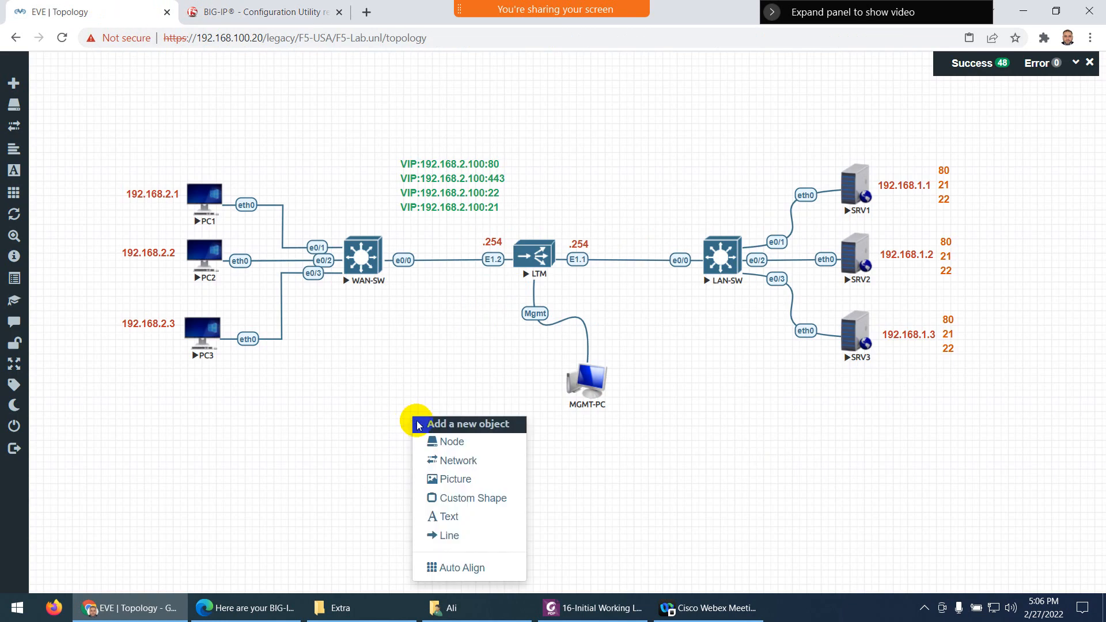
pyautogui.click(449, 535)
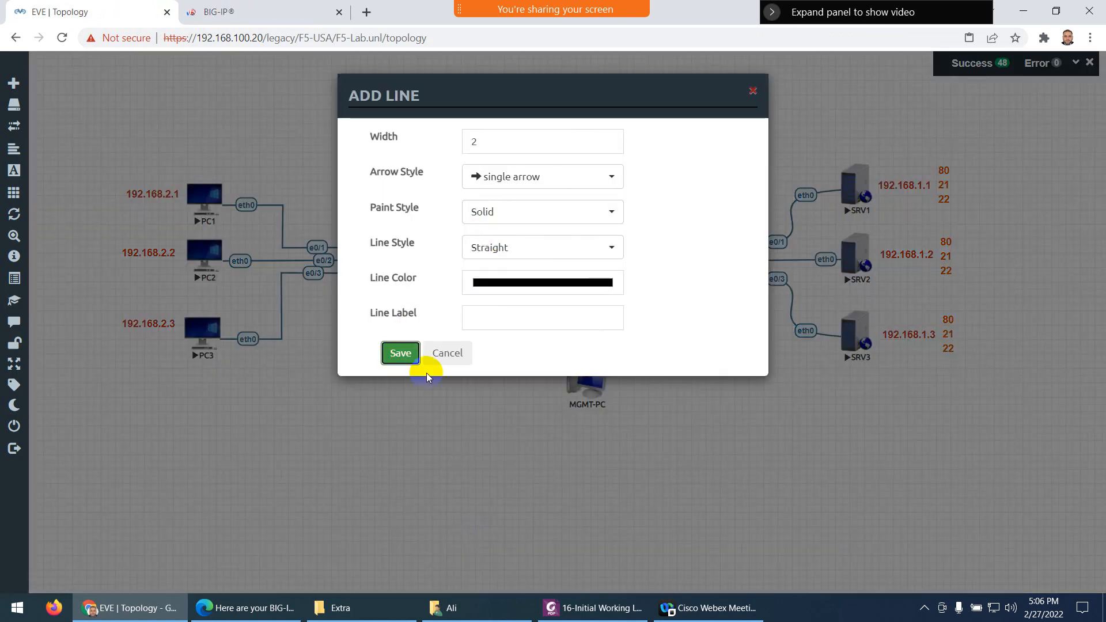
pyautogui.click(416, 357)
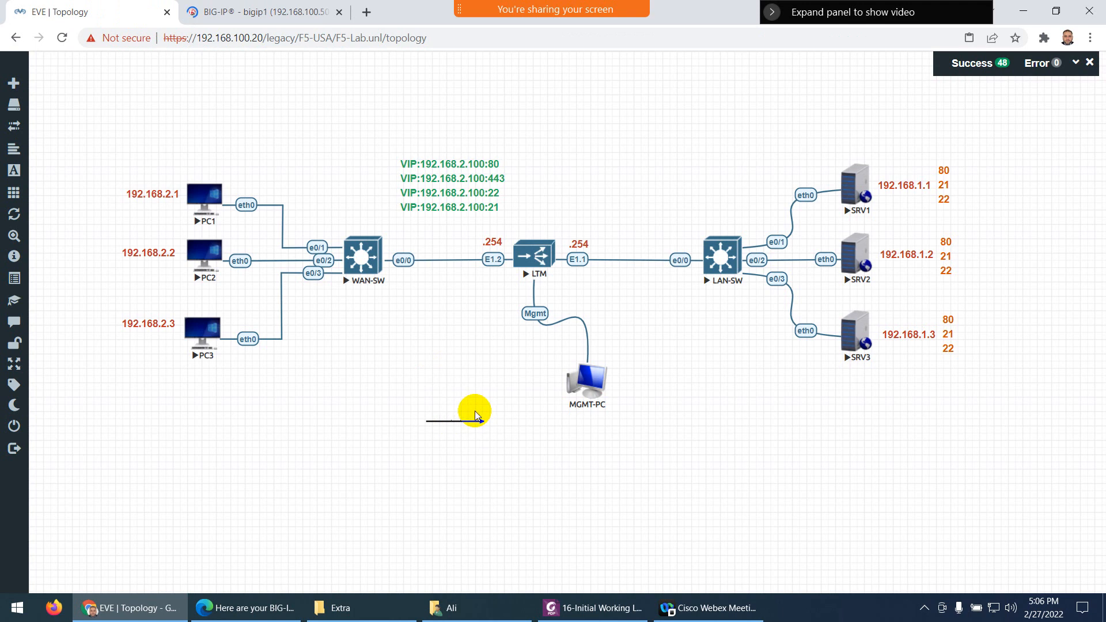
pyautogui.moveTo(423, 420); pyautogui.dragTo(506, 437)
# Position the arrow so it points at the VIP address list above the WAN-SW–LTM link
pyautogui.moveTo(424, 420); pyautogui.dragTo(524, 176)
pyautogui.moveTo(522, 177); pyautogui.dragTo(523, 181)
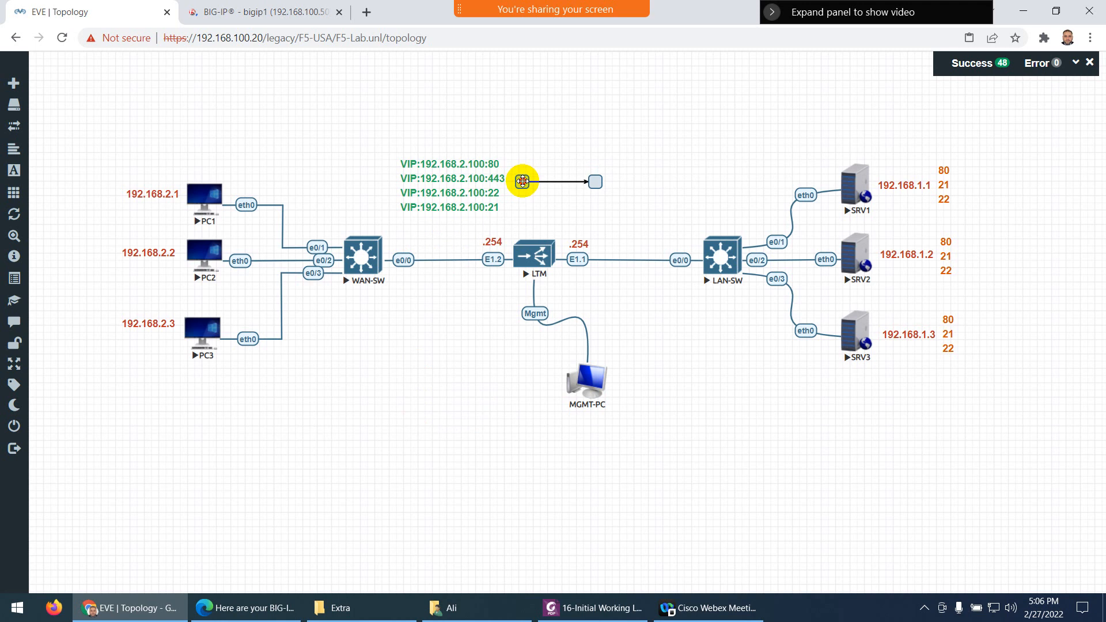
pyautogui.moveTo(595, 181)
pyautogui.mouseDown()
pyautogui.moveTo(585, 198)
pyautogui.moveTo(592, 180)
pyautogui.mouseUp()
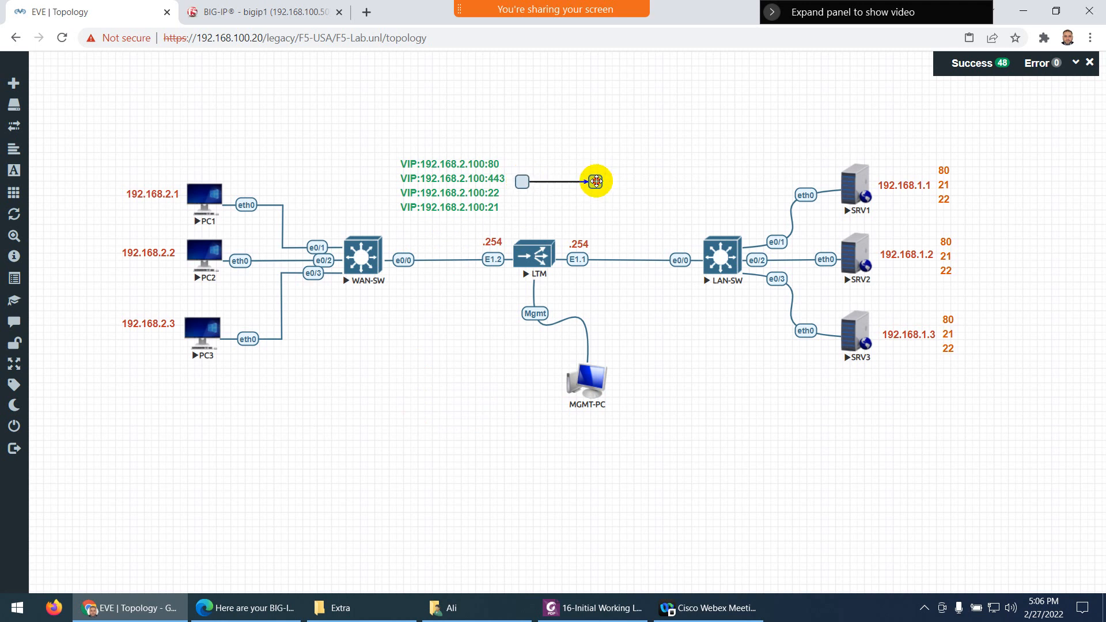
pyautogui.moveTo(521, 180); pyautogui.dragTo(415, 139)
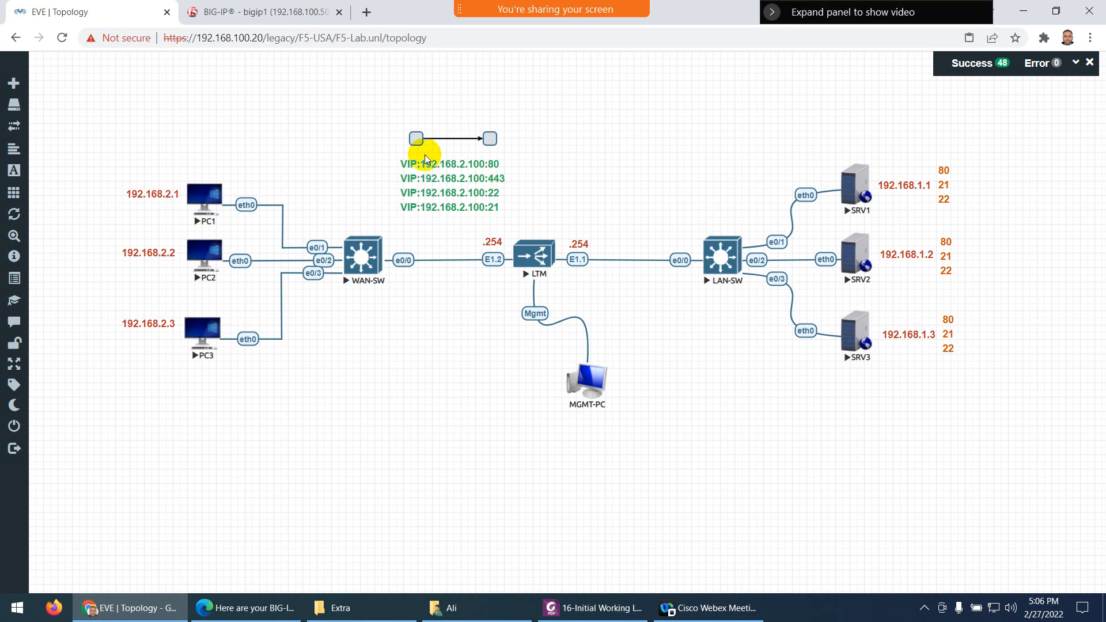
pyautogui.moveTo(416, 138); pyautogui.dragTo(405, 398)
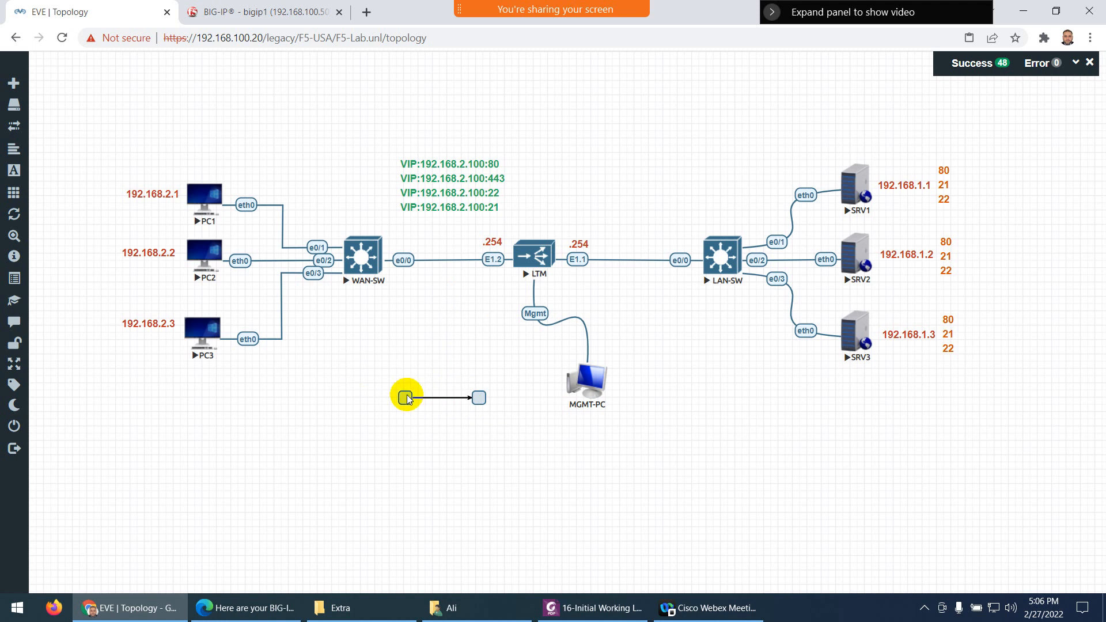
pyautogui.moveTo(476, 396); pyautogui.dragTo(371, 182)
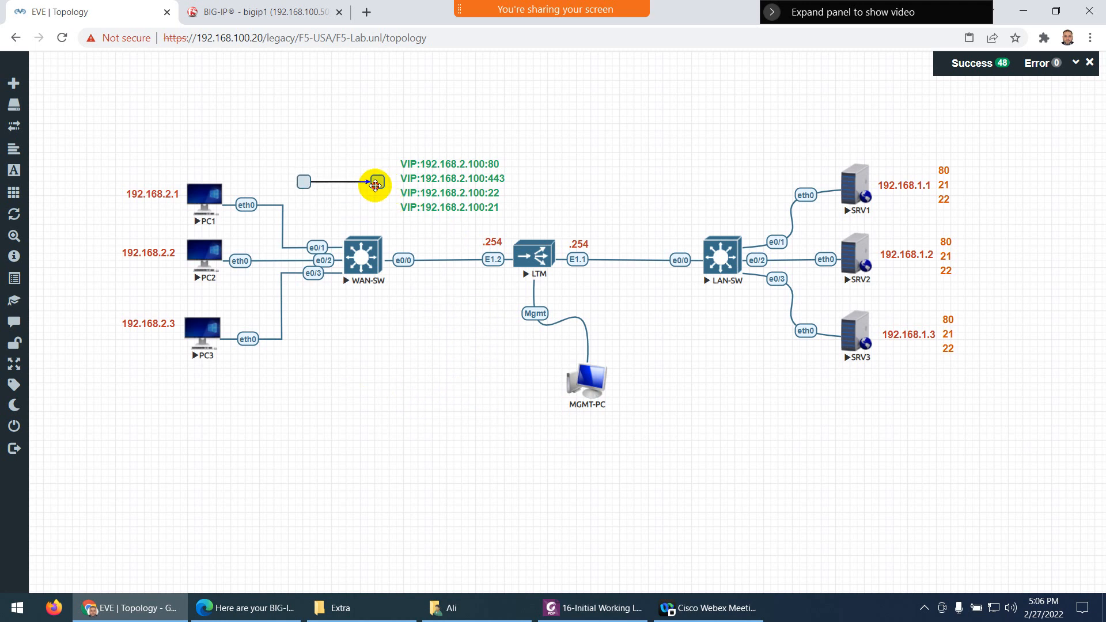
pyautogui.click(380, 371)
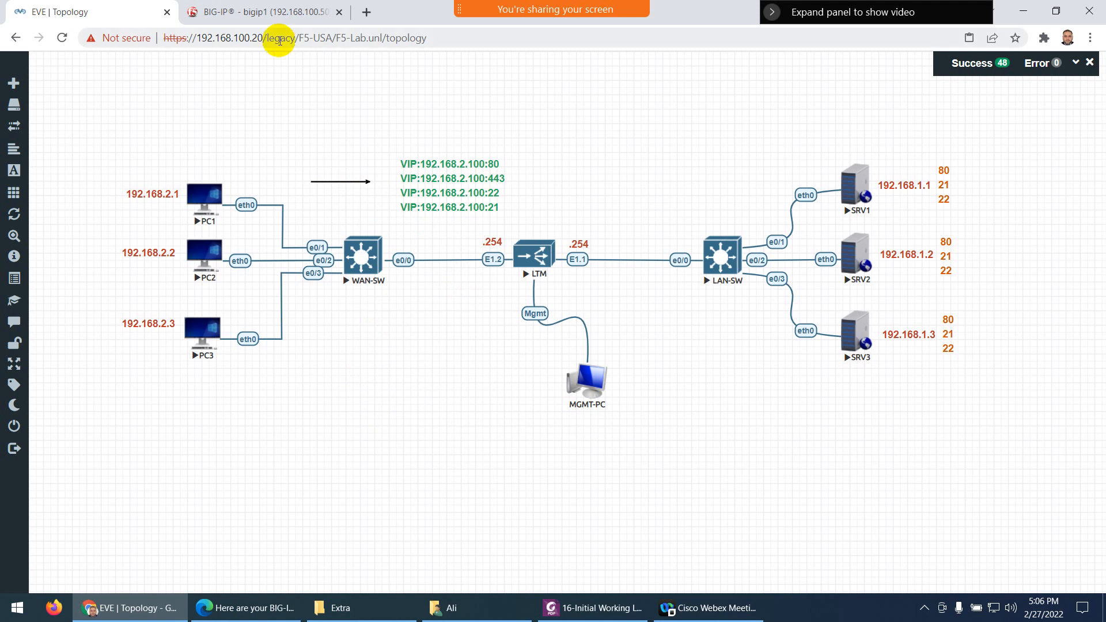
pyautogui.click(259, 12)
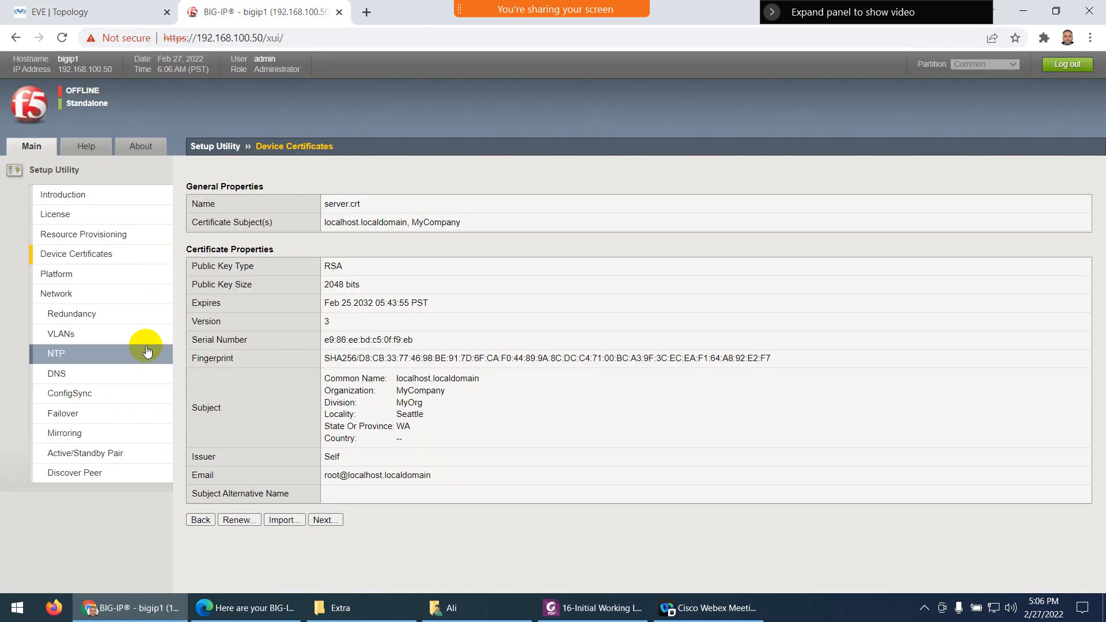
# On the Platform page, enter and confirm the root password and set host name BIGIP1.test.local
pyautogui.click(323, 520)
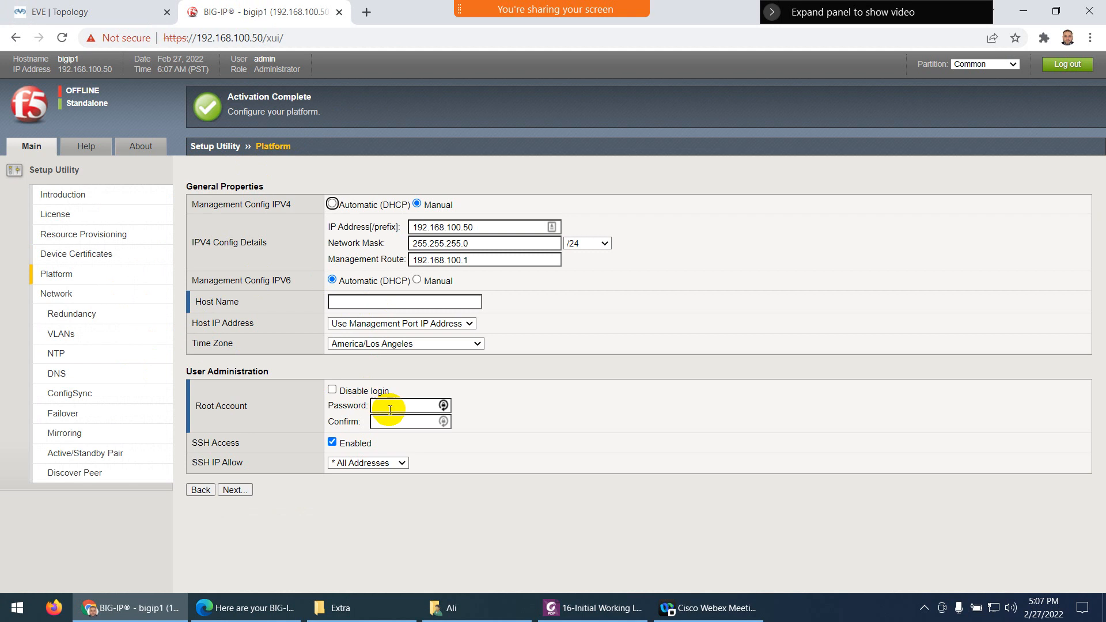
pyautogui.click(392, 411)
pyautogui.press('Tab')
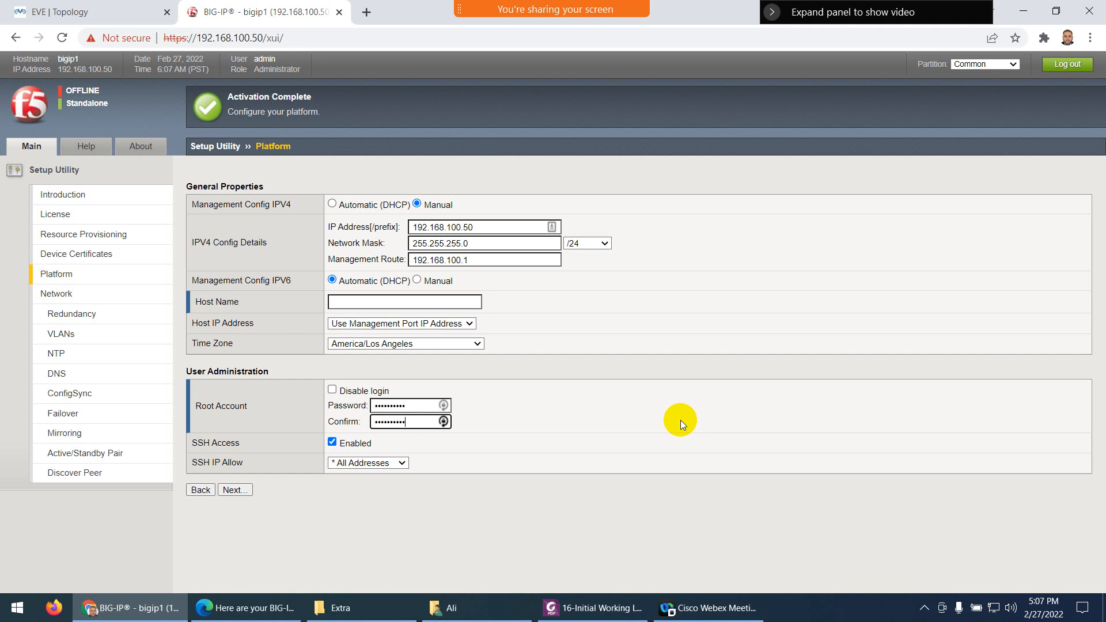
pyautogui.click(432, 301)
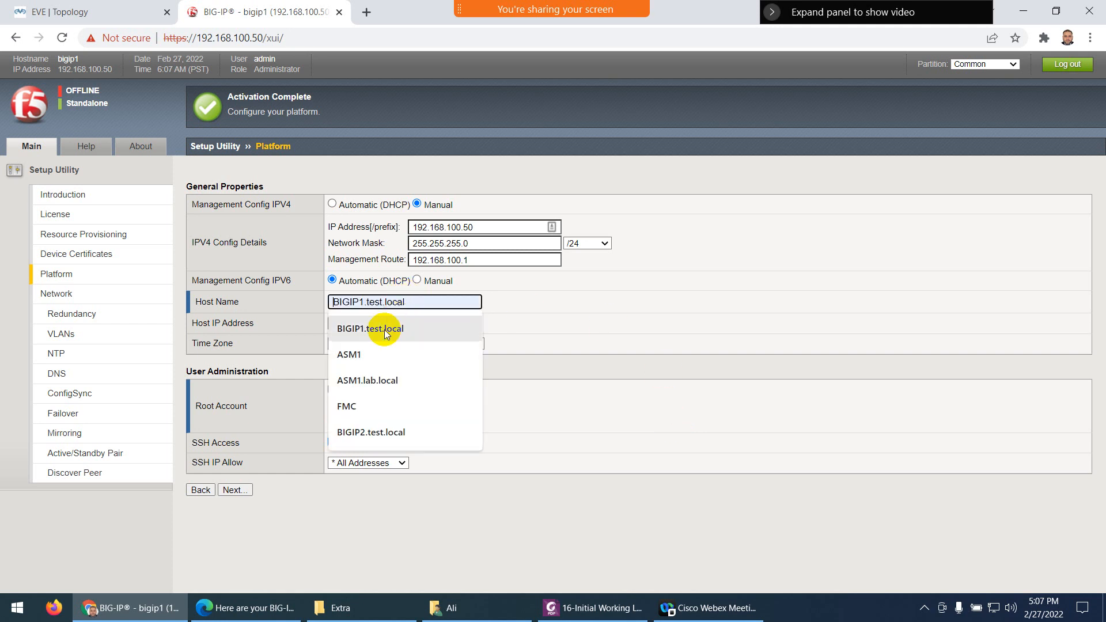
pyautogui.click(388, 323)
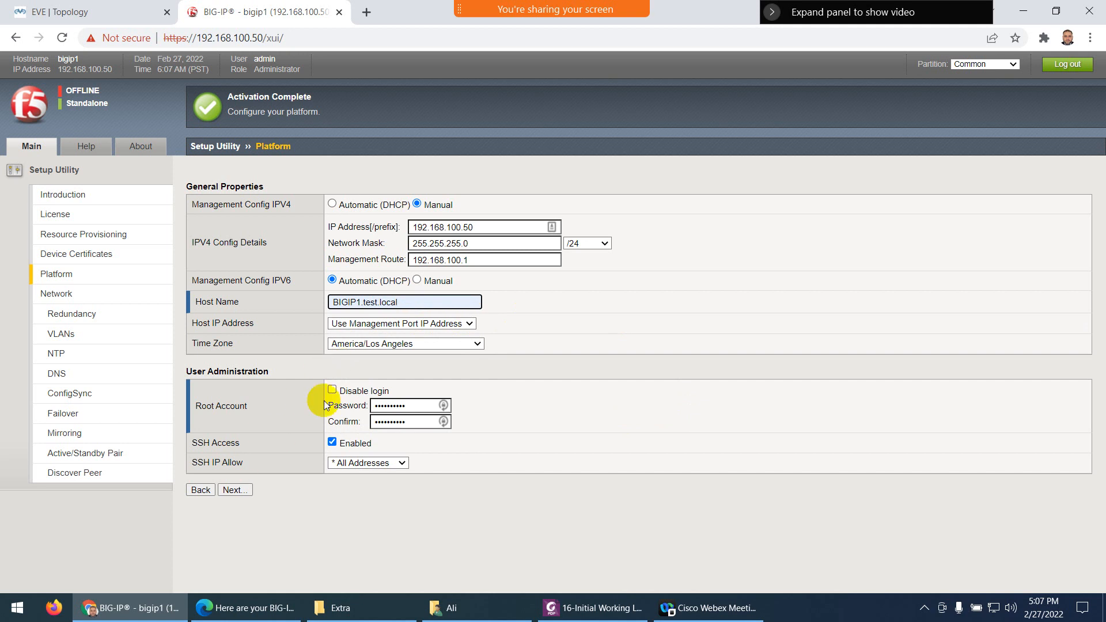
# Set the time zone to Asia/Riyadh and save the platform settings
pyautogui.click(422, 343)
pyautogui.scroll(-10, 380, 501)
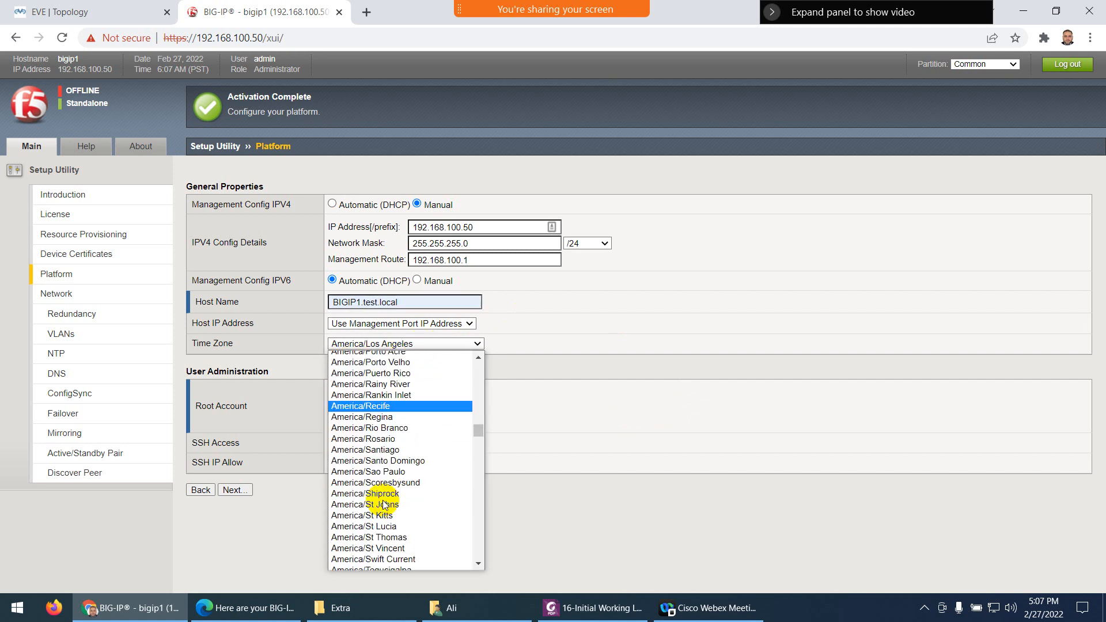
pyautogui.scroll(-10, 384, 504)
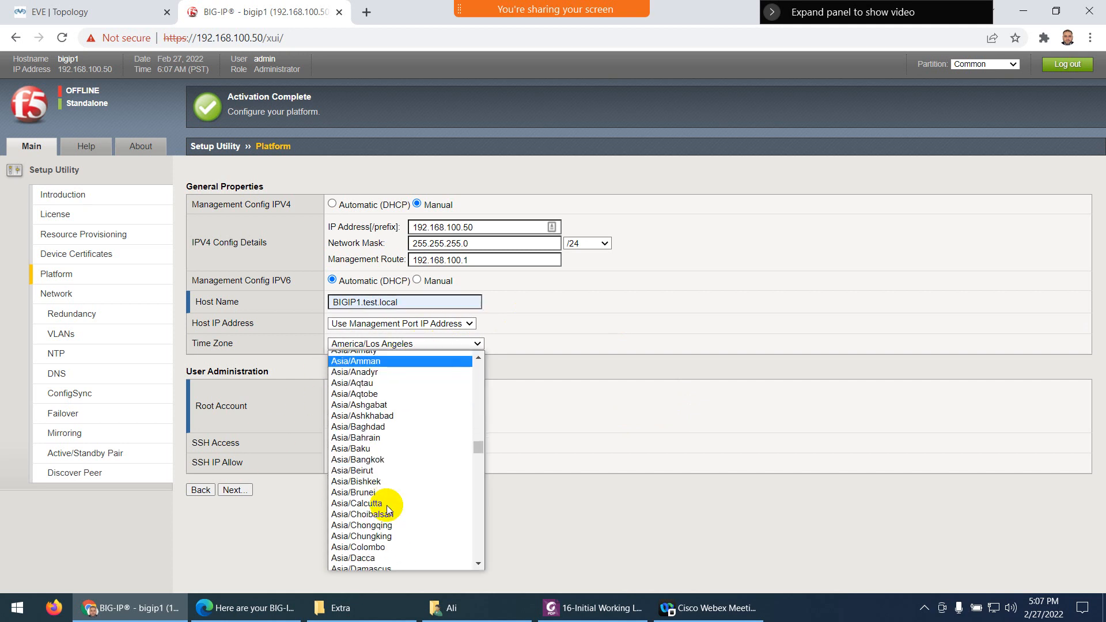
pyautogui.scroll(-19, 387, 509)
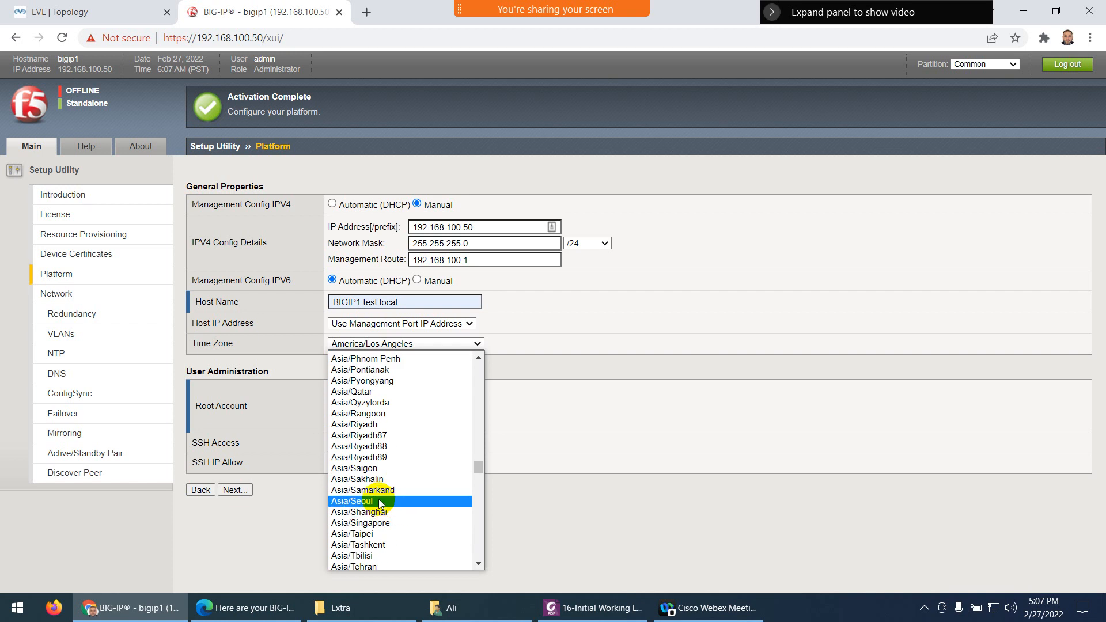
pyautogui.scroll(4, 380, 503)
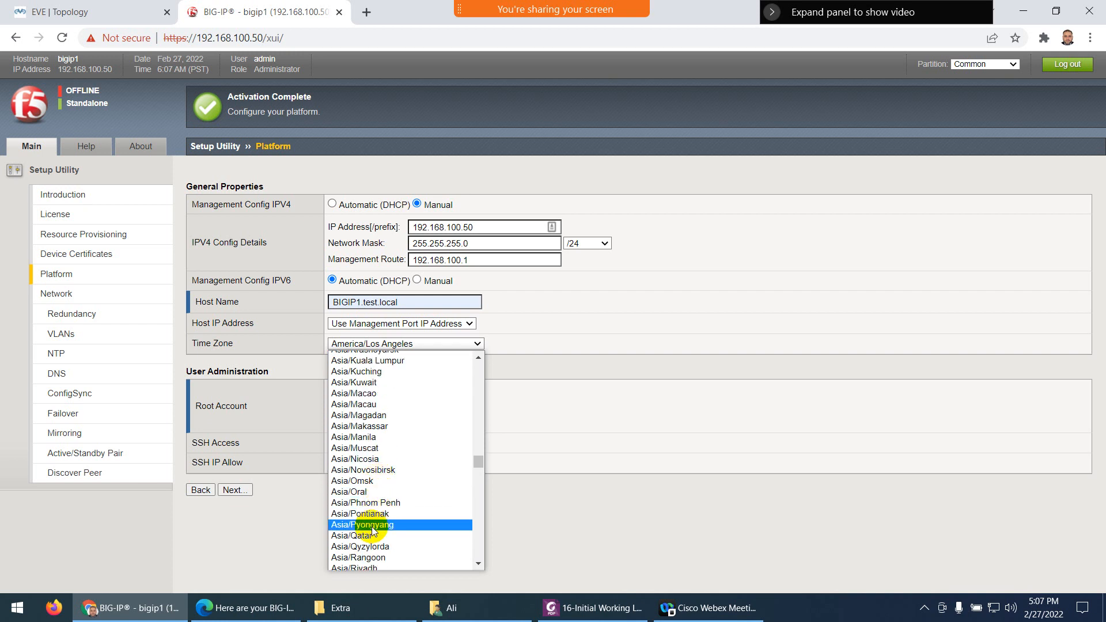
pyautogui.click(367, 563)
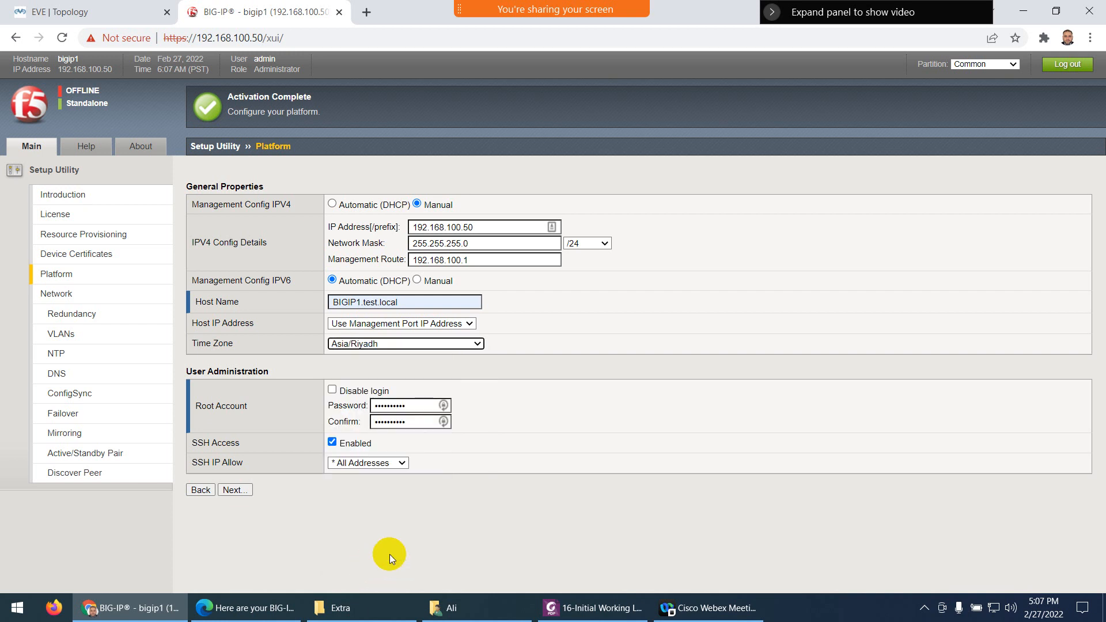
pyautogui.click(235, 490)
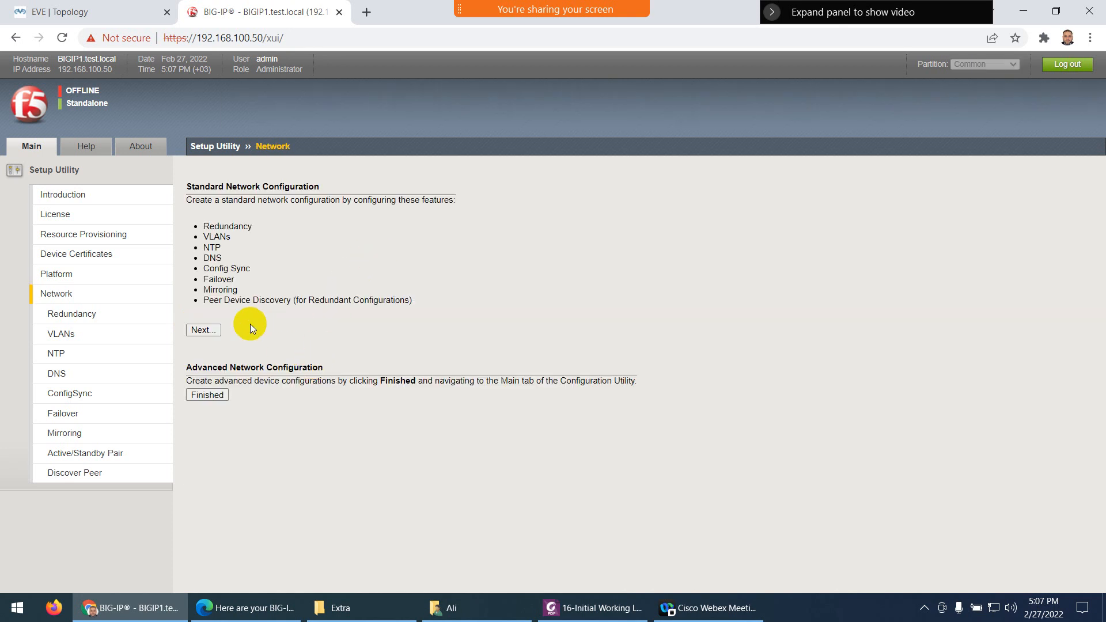
# Choose Finished under Advanced Network Configuration, then open the Initial Working Lab diagram PDF
pyautogui.click(208, 395)
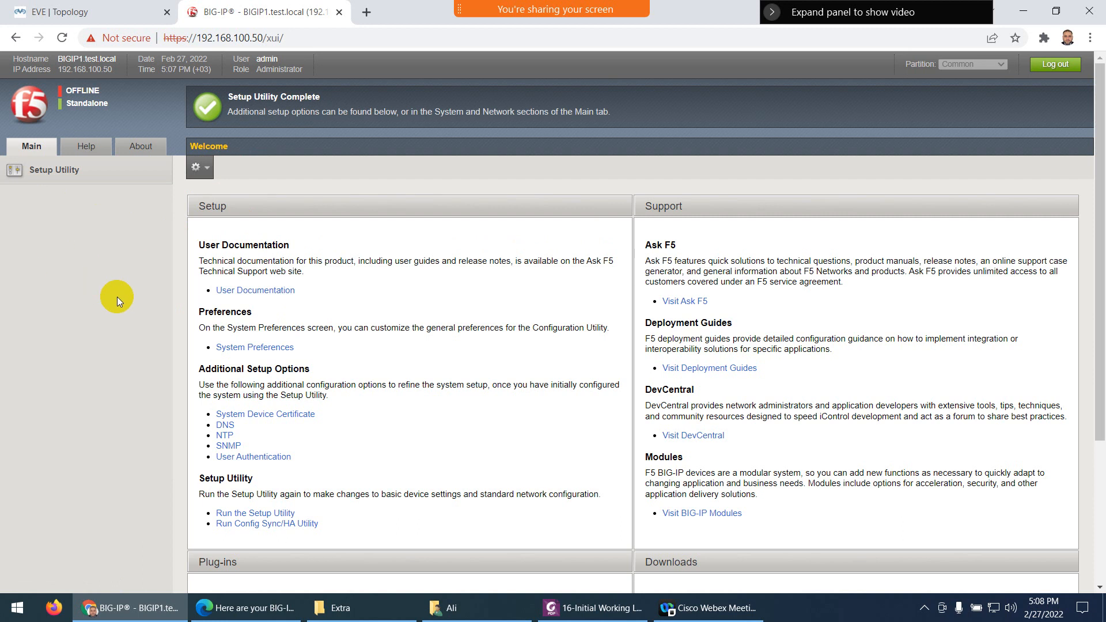
pyautogui.click(593, 607)
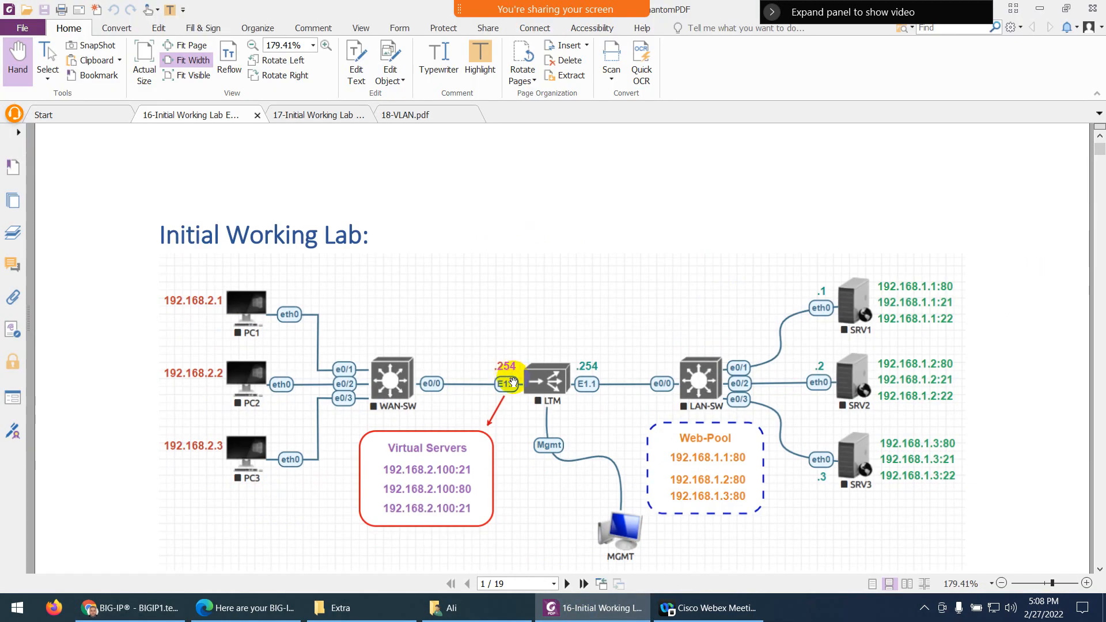
# Scroll the lab guide to the Internal VLAN Configuration section, then minimize PhantomPDF
pyautogui.scroll(-5, 512, 375)
pyautogui.scroll(-20, 516, 371)
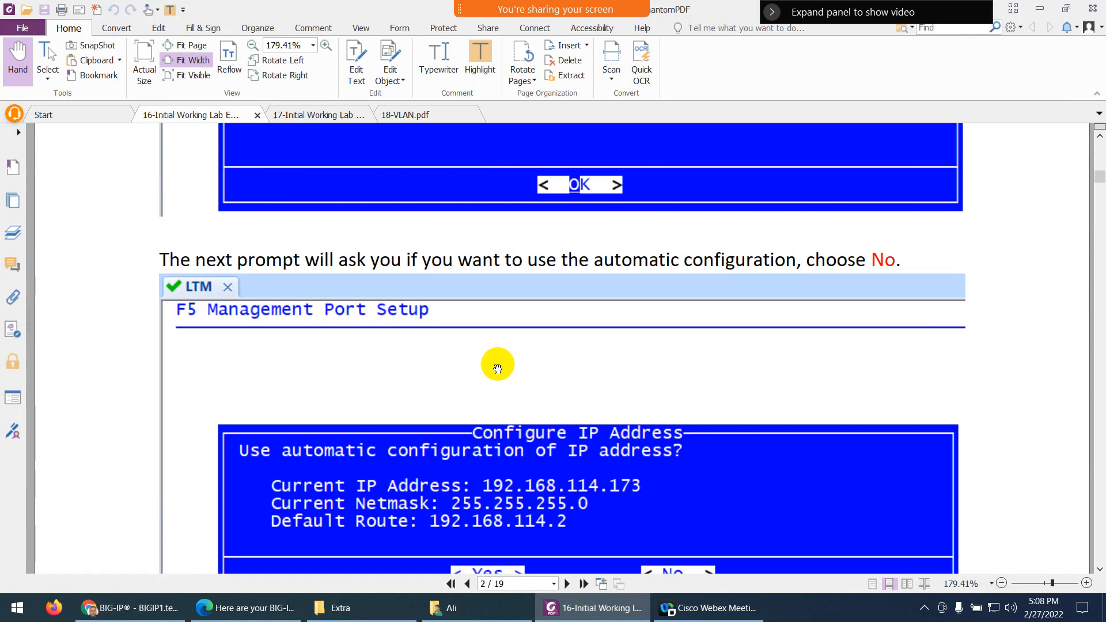
pyautogui.scroll(-20, 499, 363)
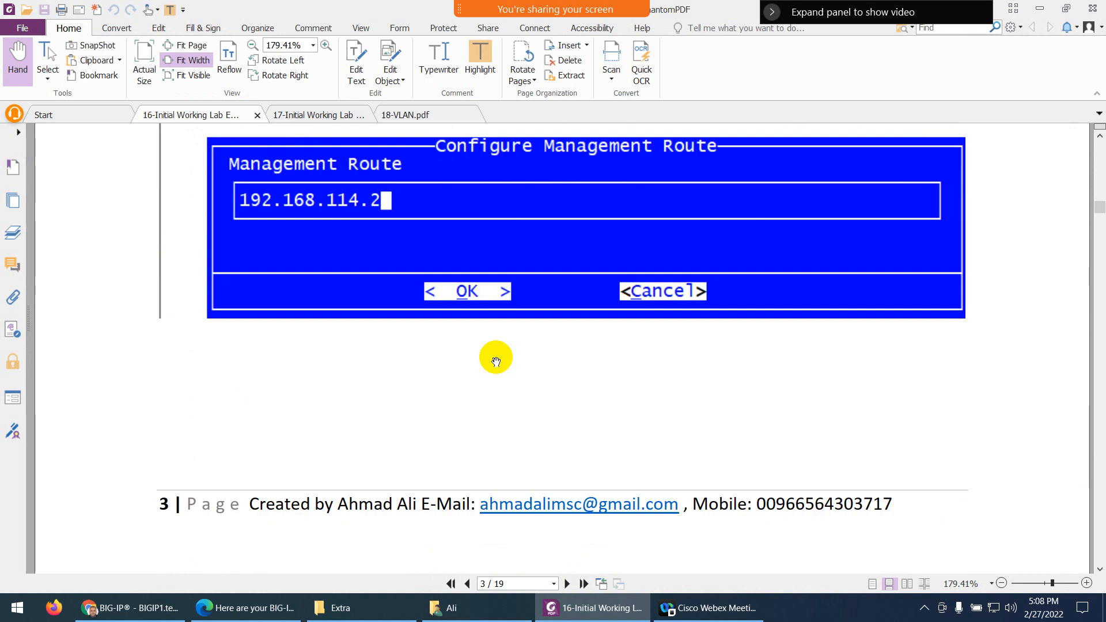
pyautogui.scroll(-12, 493, 356)
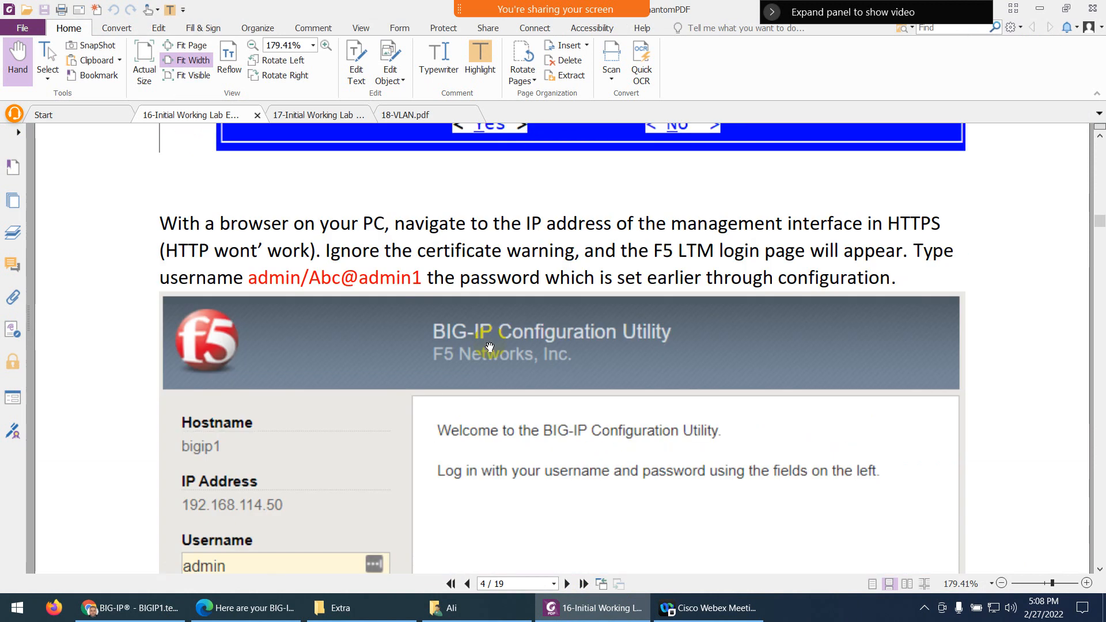
pyautogui.scroll(-12, 489, 346)
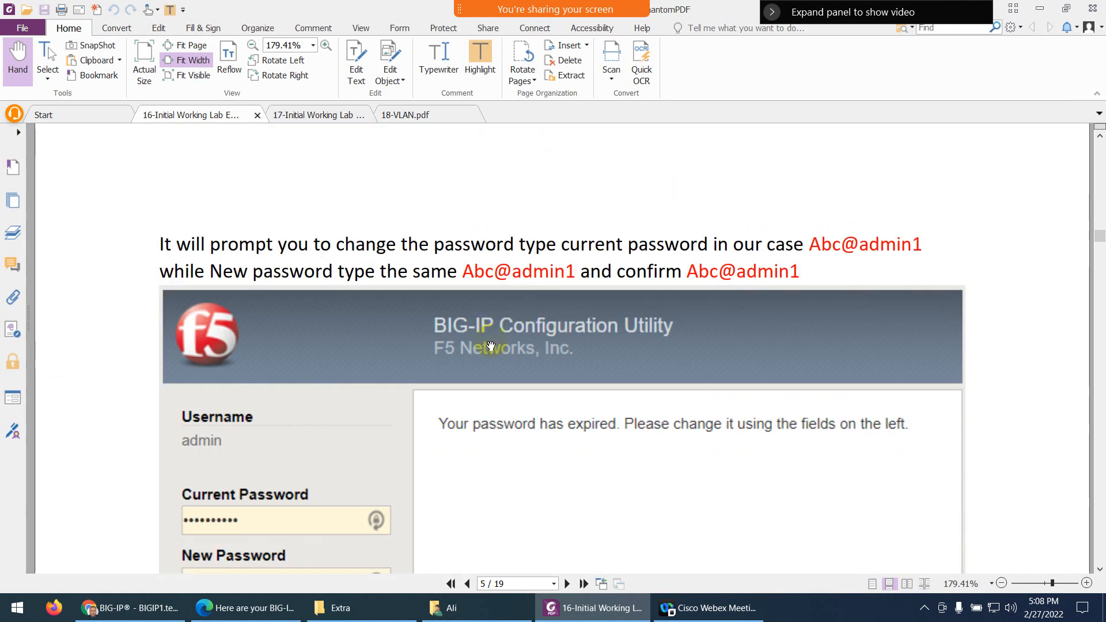
pyautogui.scroll(-15, 490, 345)
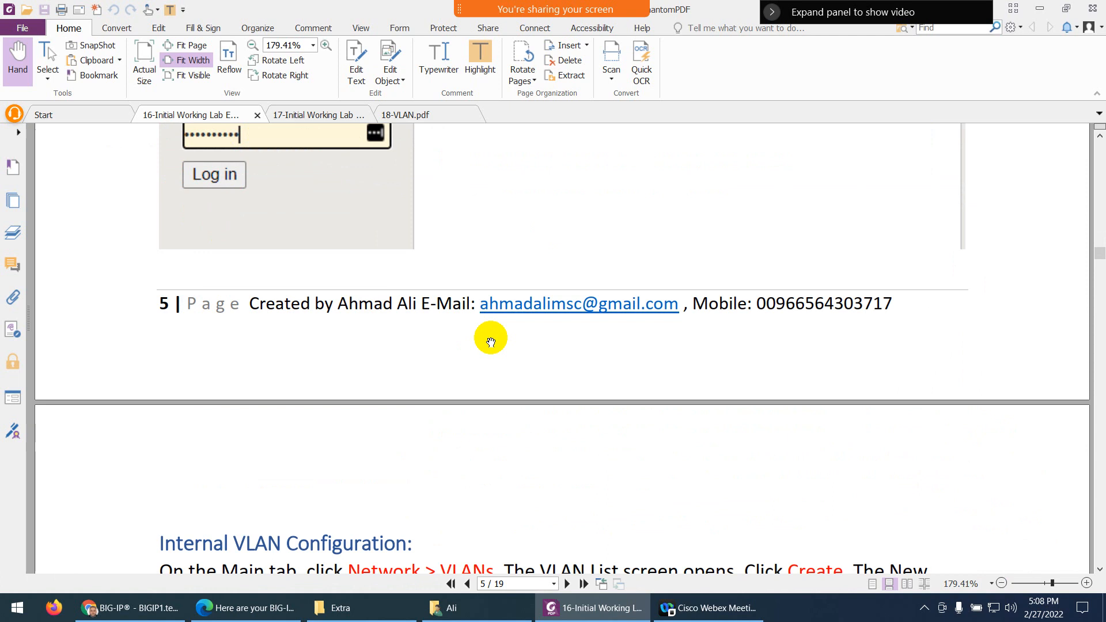
pyautogui.scroll(-3, 490, 343)
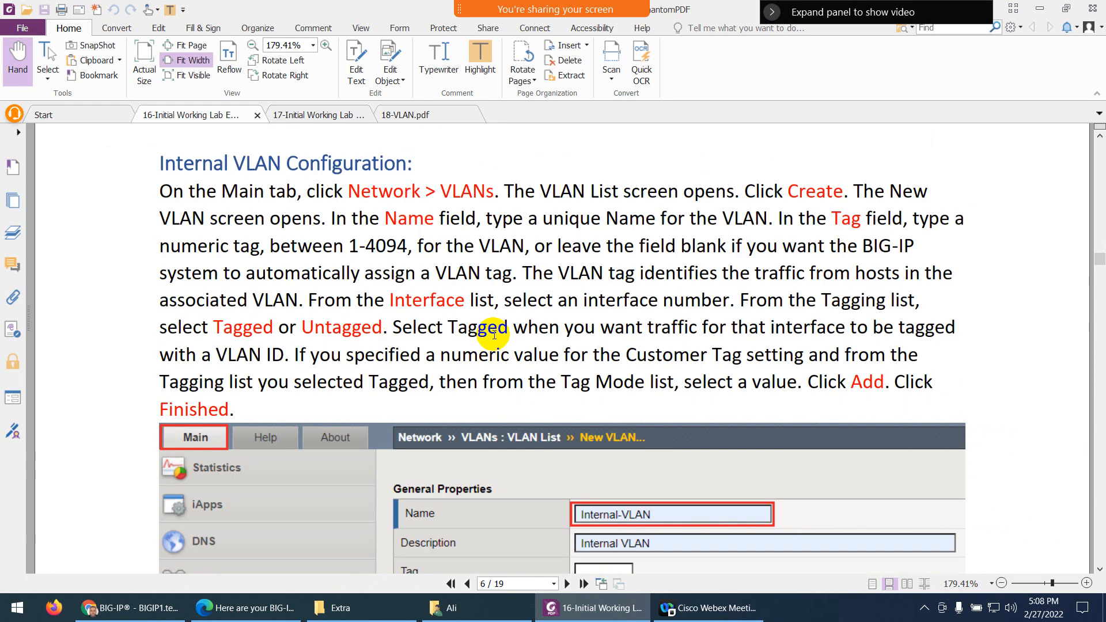
pyautogui.click(575, 616)
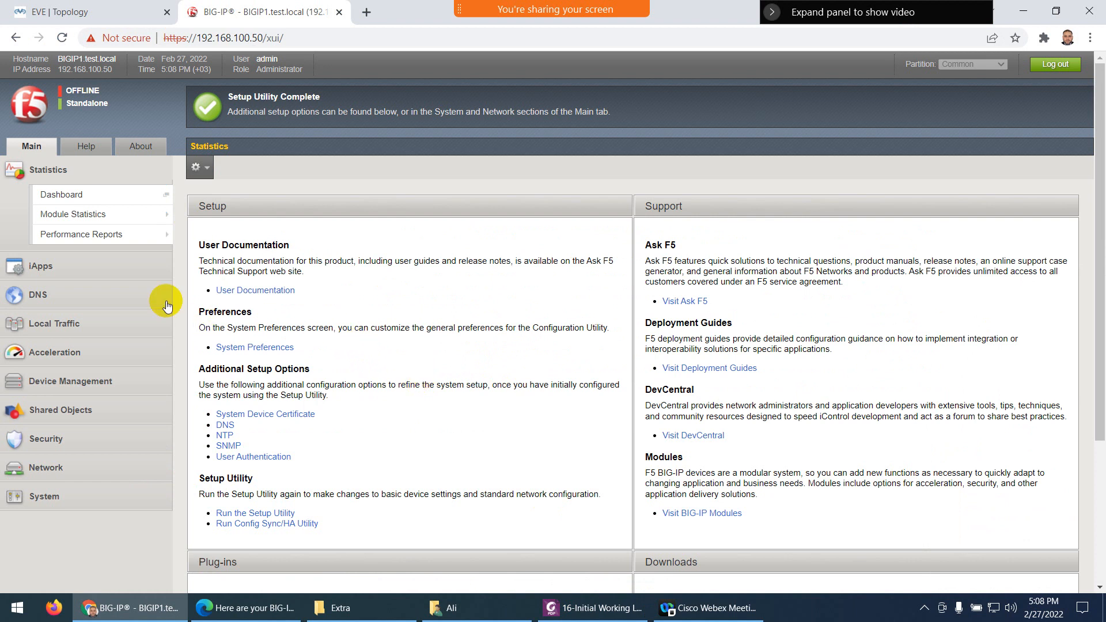
# Open Network > VLANs from the Main tab, find no records, and start a new VLAN
pyautogui.moveTo(66, 205)
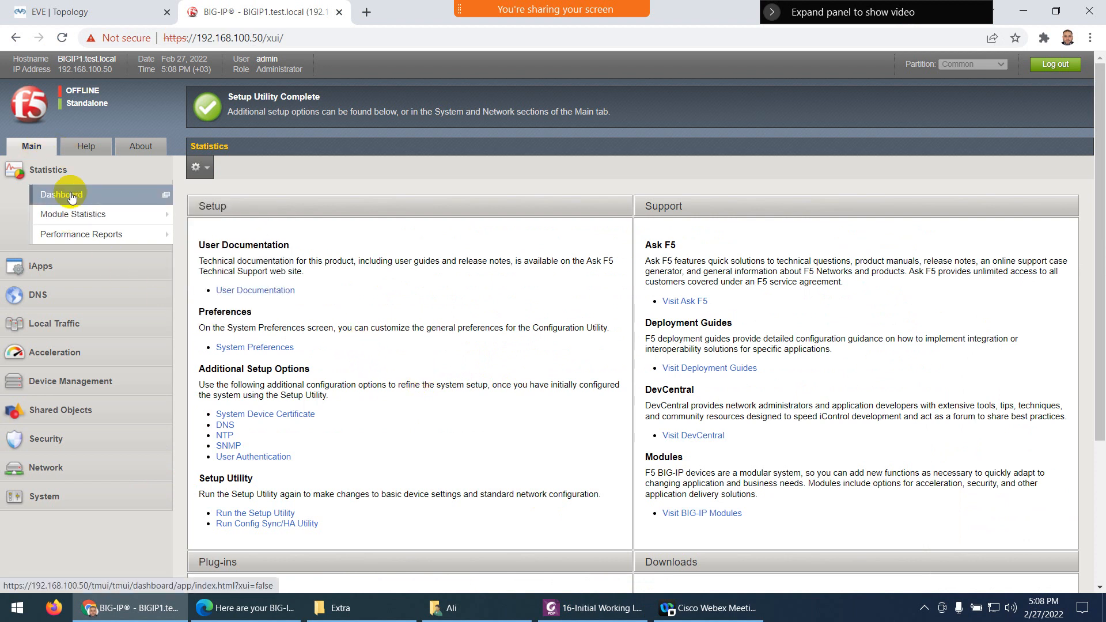
pyautogui.click(50, 467)
pyautogui.scroll(-3, 87, 369)
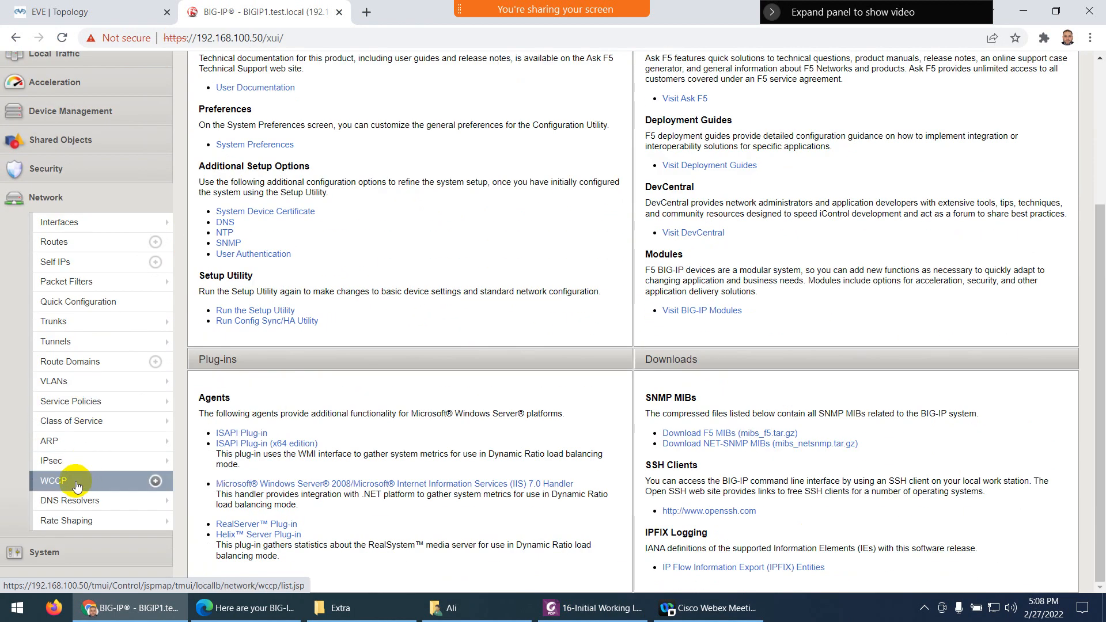
pyautogui.moveTo(73, 429)
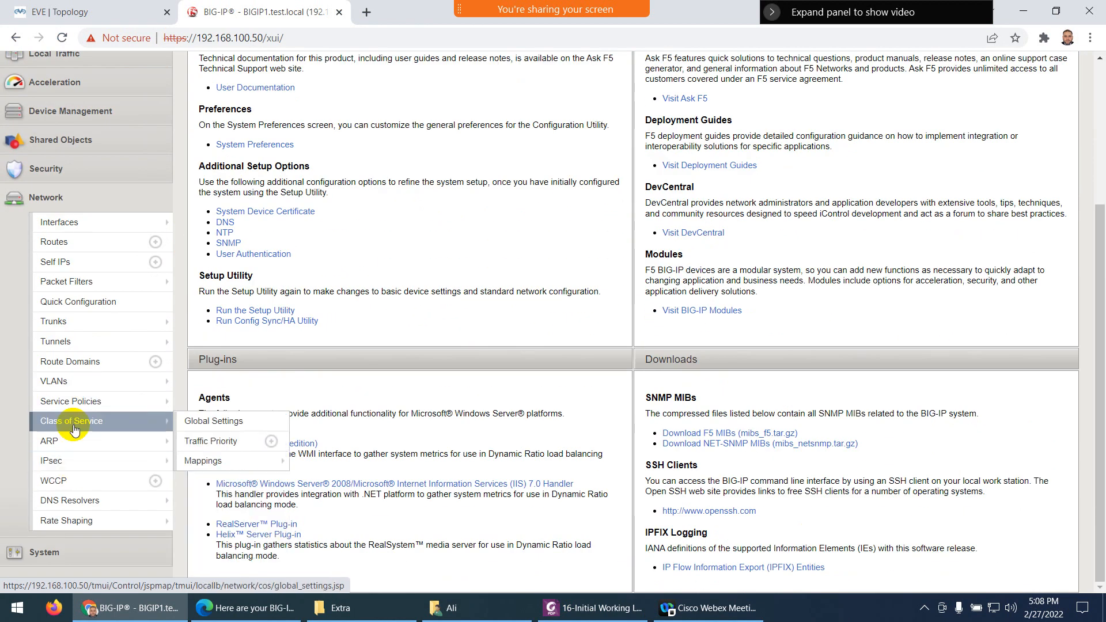
pyautogui.click(68, 387)
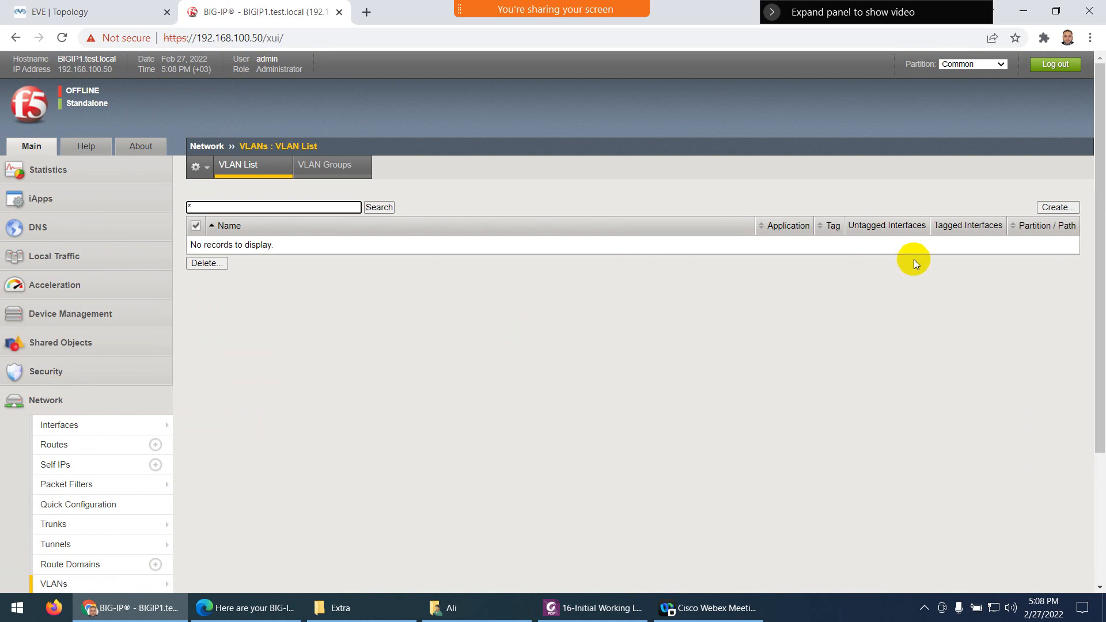
pyautogui.click(1055, 207)
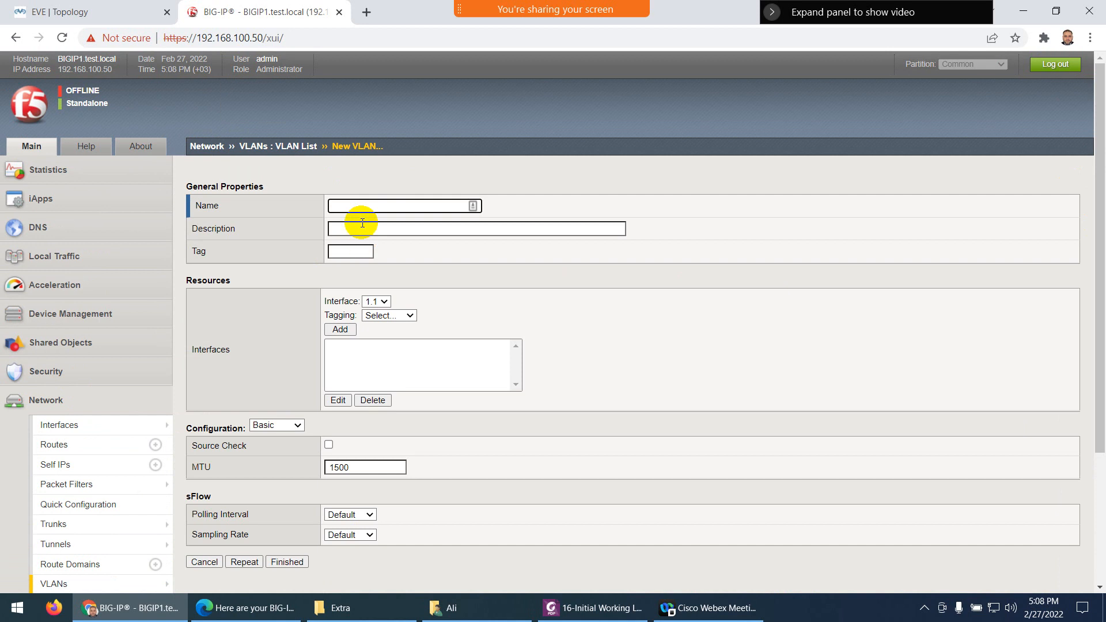
# Enter name Internal-VLAN and description Internal VLAN, checking the topology for the internal interface
pyautogui.click(360, 207)
pyautogui.click(371, 232)
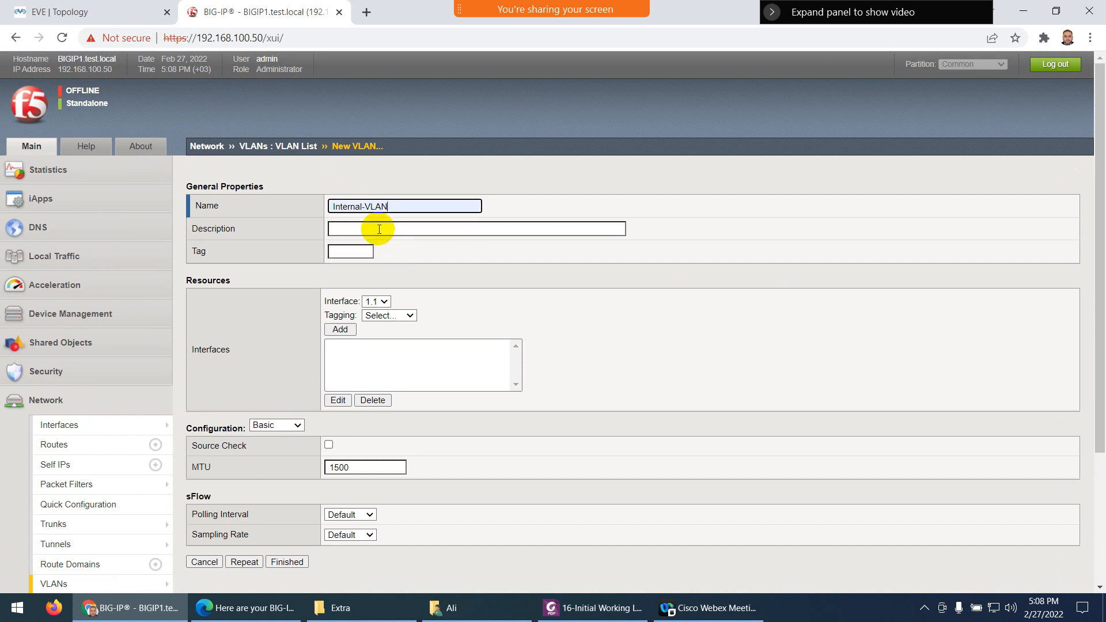
pyautogui.click(378, 229)
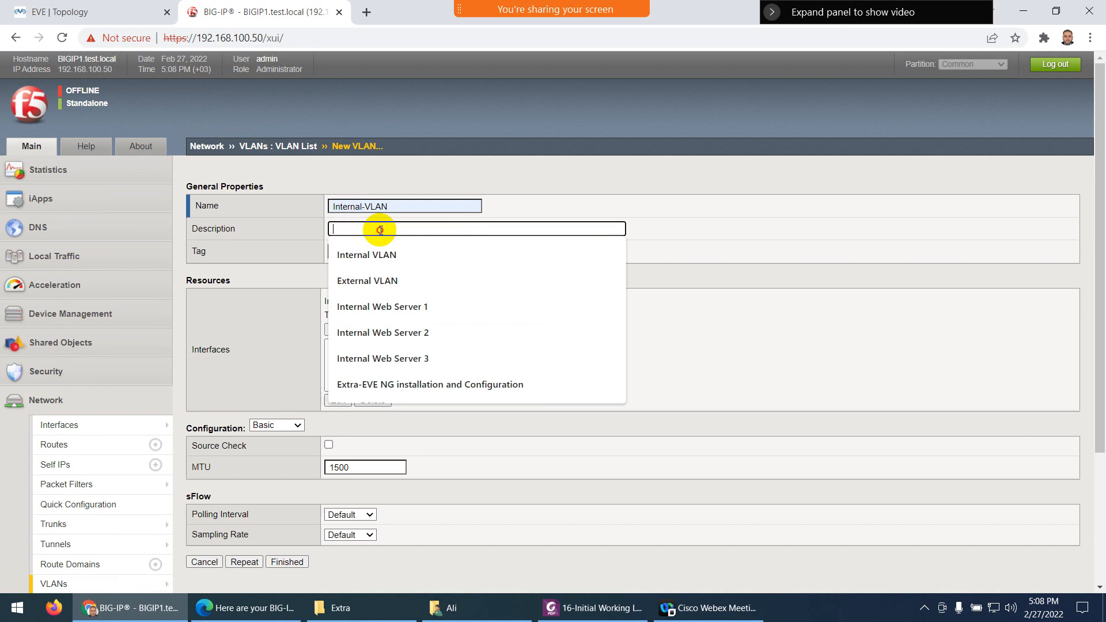
pyautogui.click(397, 253)
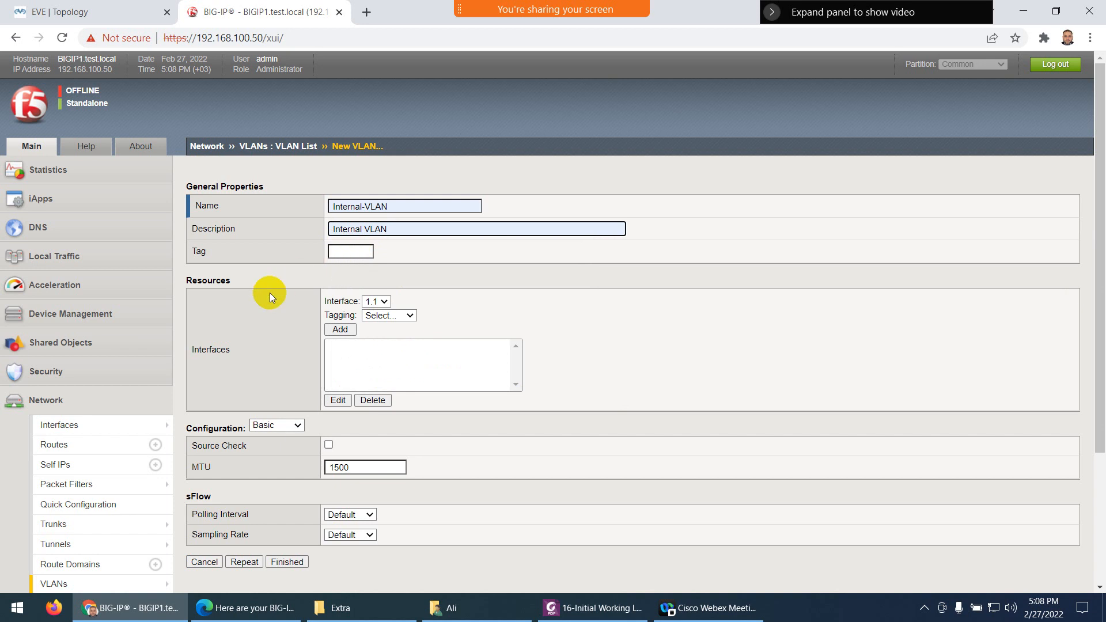
pyautogui.scroll(-1, 269, 292)
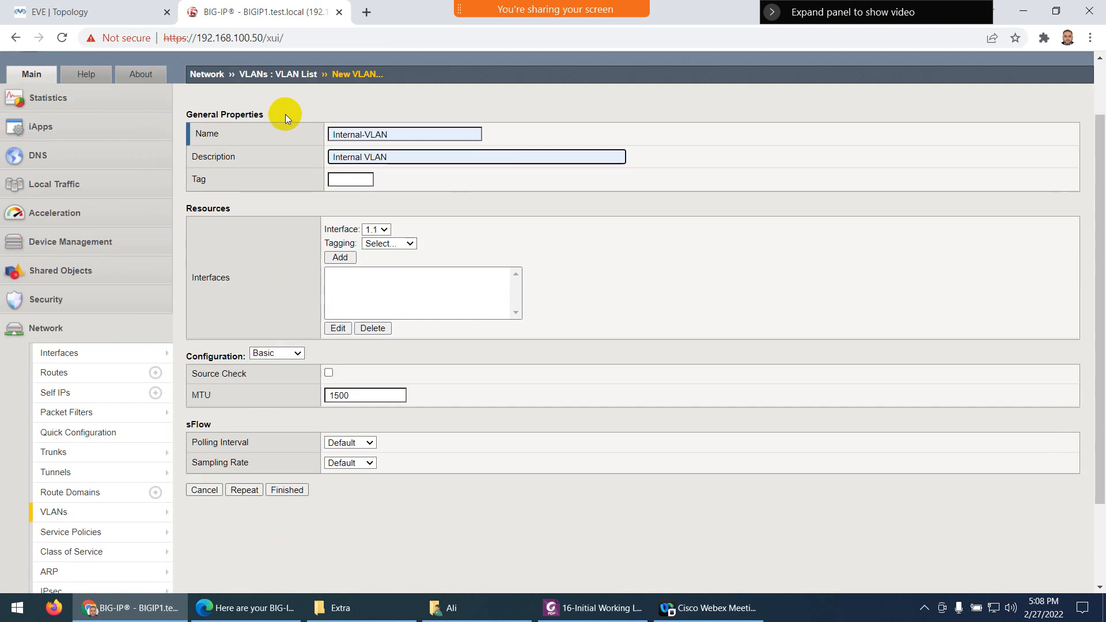
pyautogui.click(86, 11)
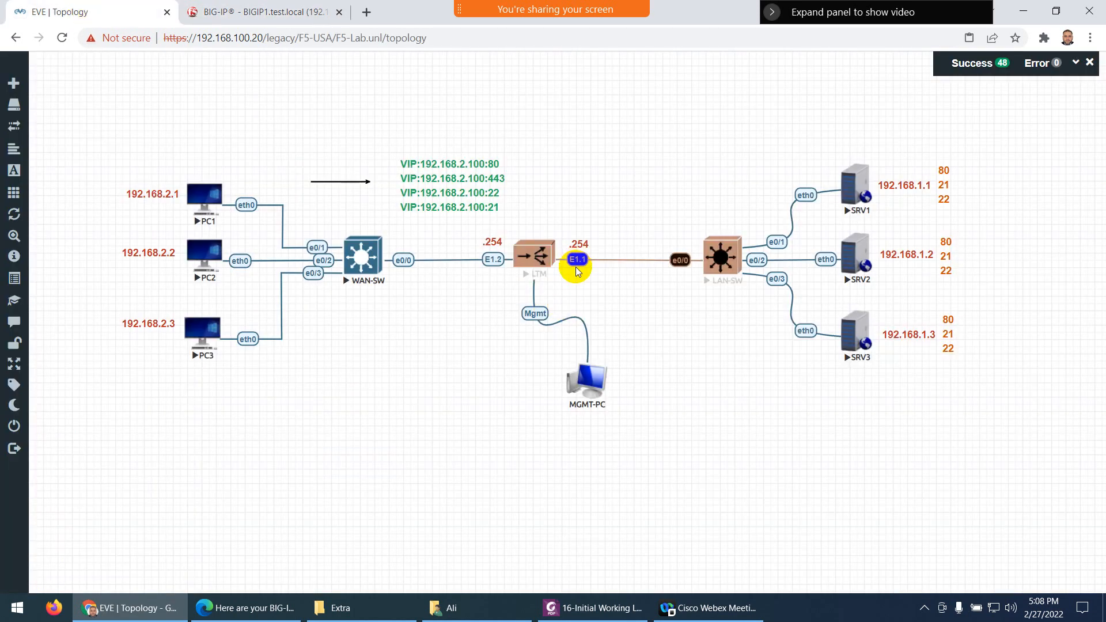
pyautogui.click(271, 12)
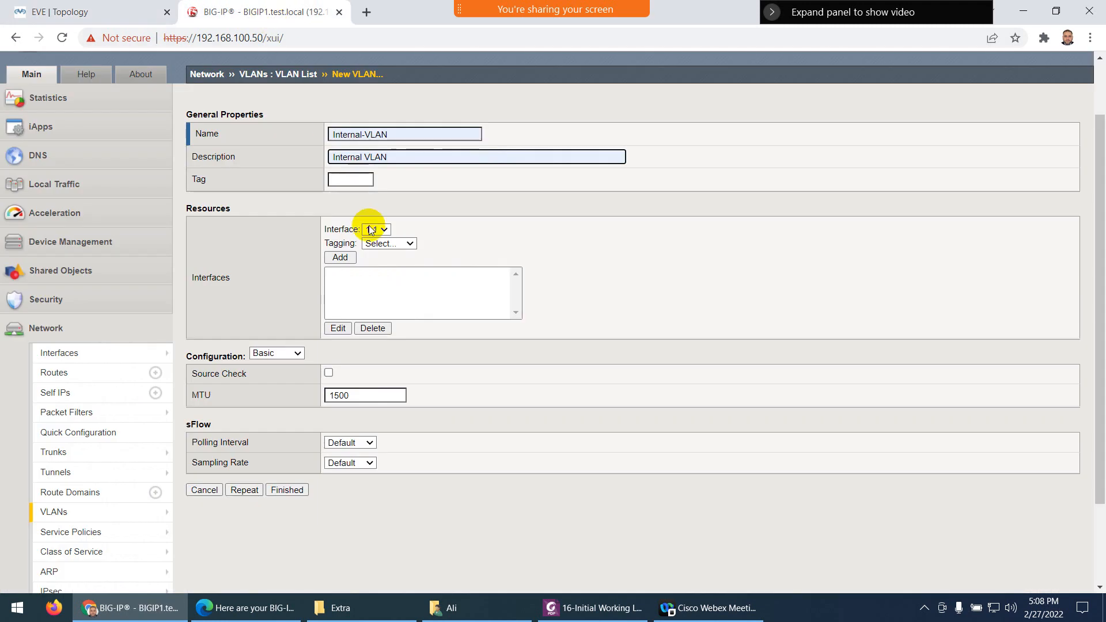
# Add interface 1.1 as Untagged to Internal-VLAN and submit the VLAN with Finished
pyautogui.click(383, 243)
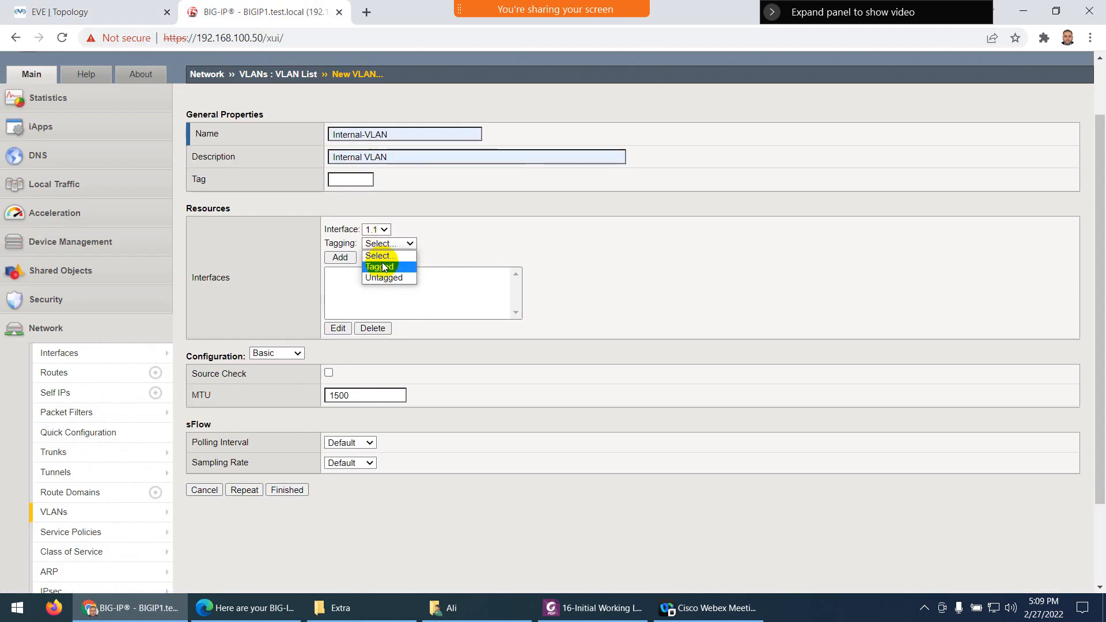
pyautogui.click(402, 276)
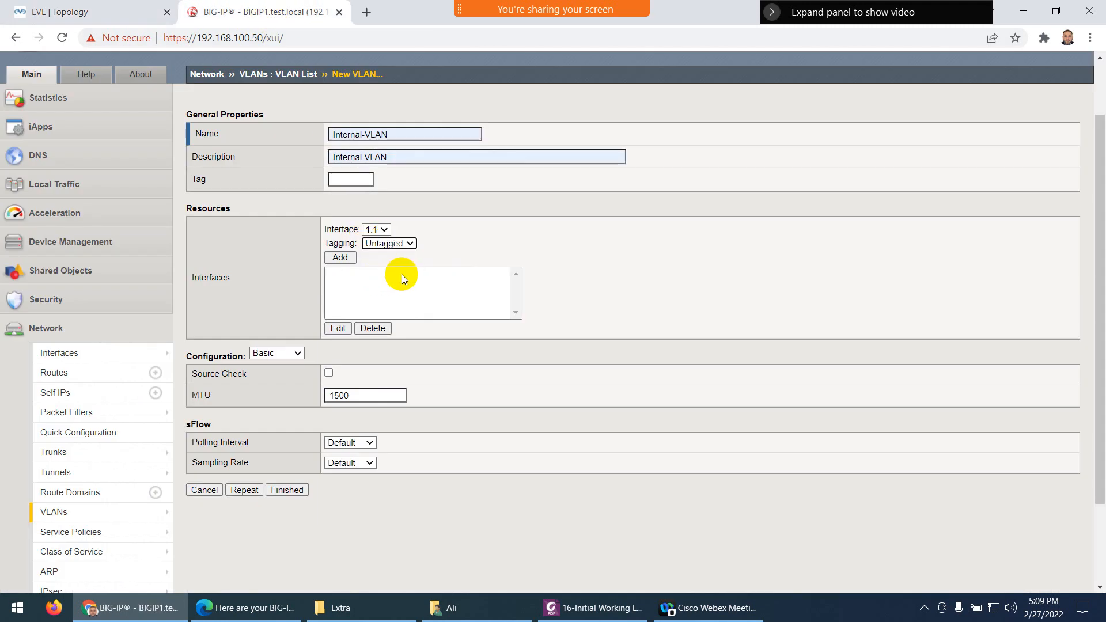
pyautogui.click(396, 243)
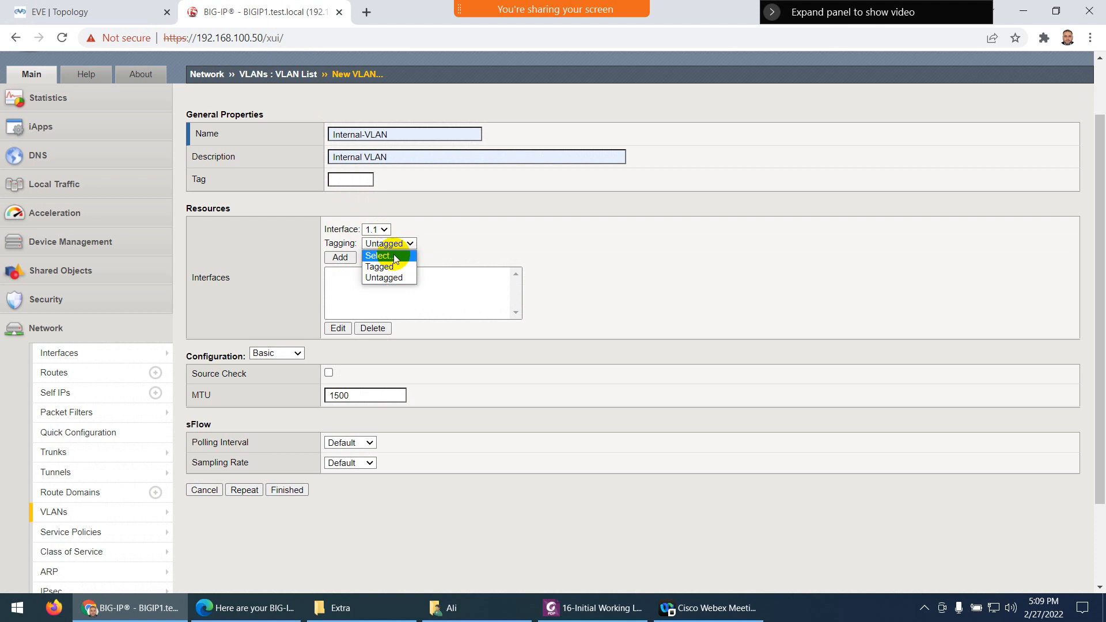
pyautogui.click(447, 263)
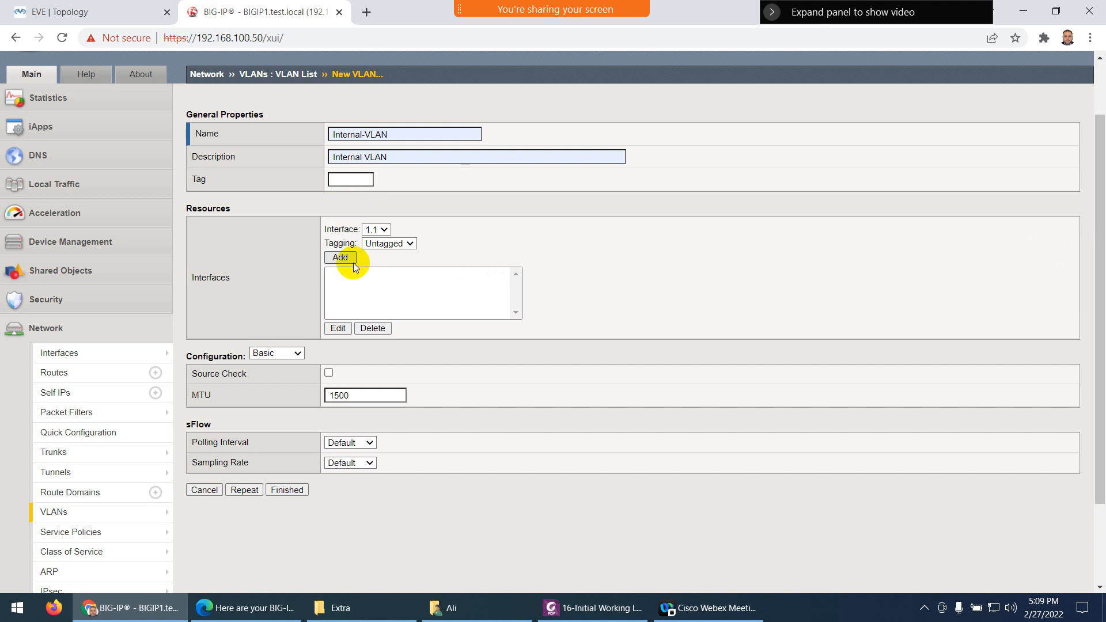
pyautogui.click(339, 258)
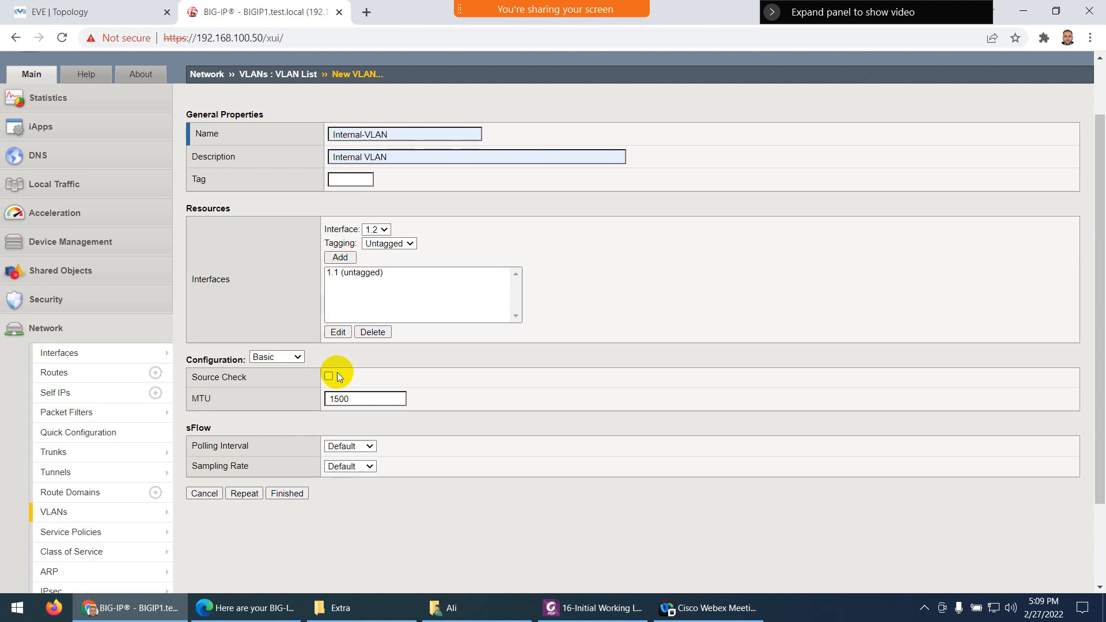
pyautogui.scroll(-1, 343, 368)
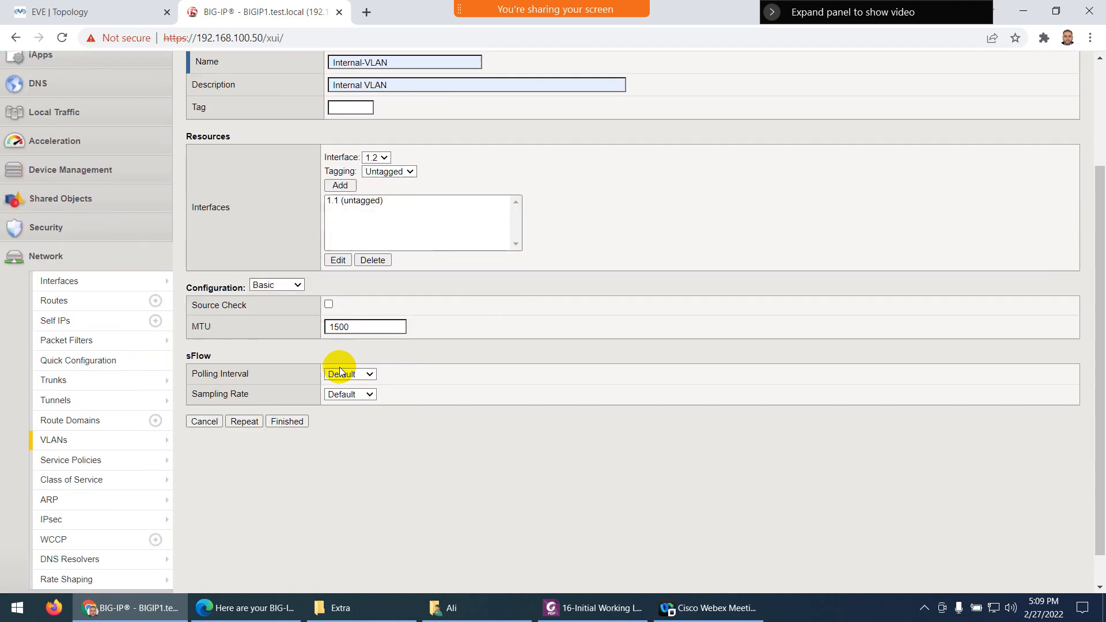
pyautogui.scroll(3, 318, 252)
pyautogui.scroll(-2, 310, 339)
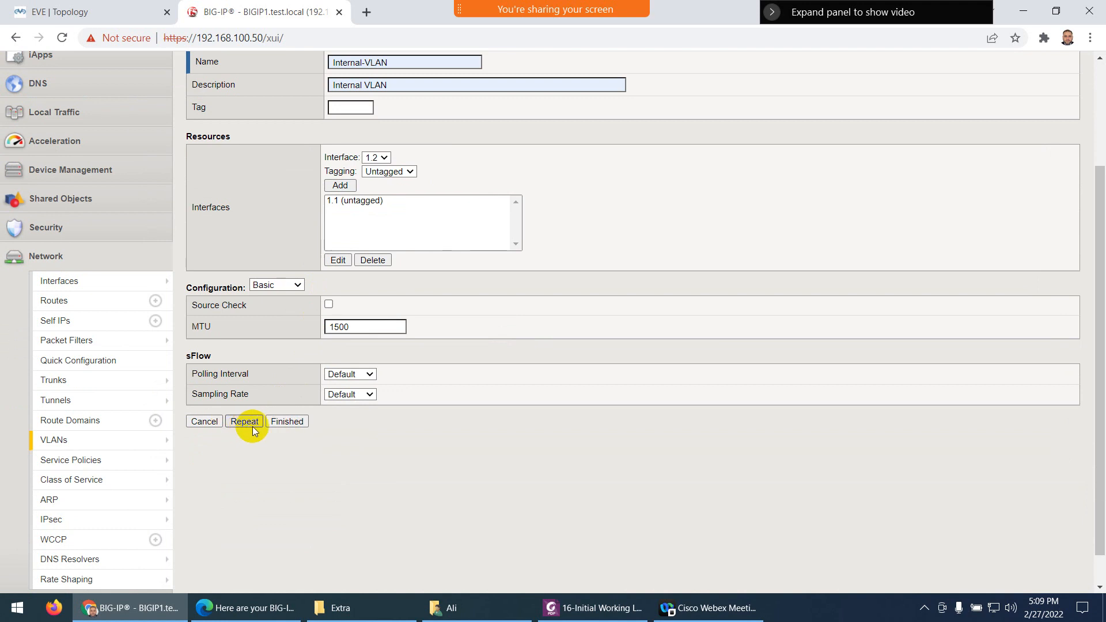
pyautogui.click(287, 421)
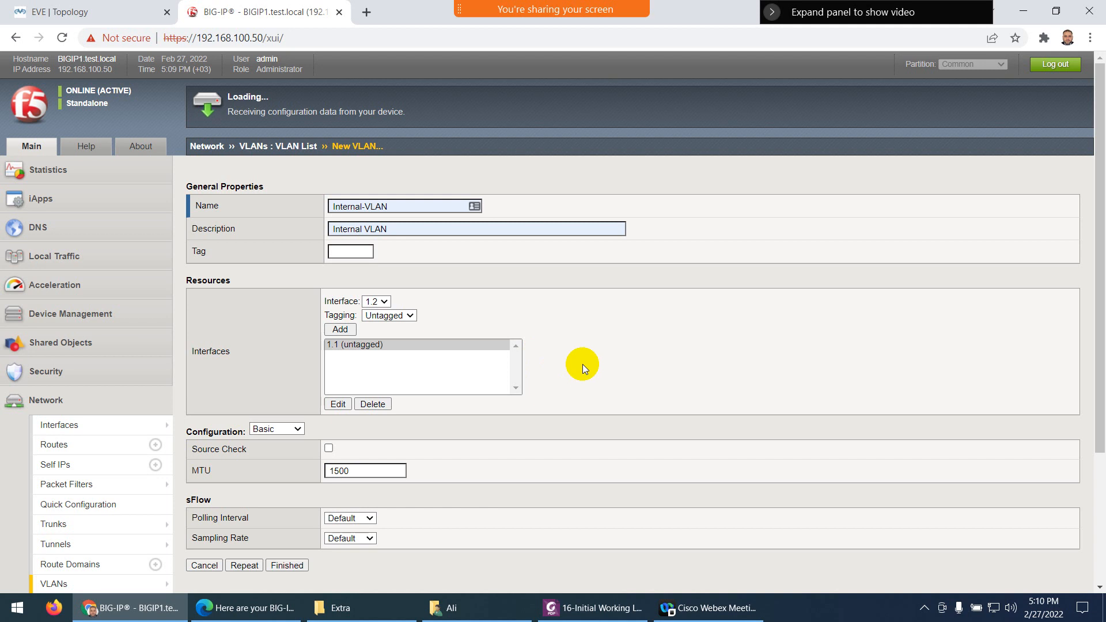
# Wait for Internal-VLAN (tag 4094, untagged 1.1) to apply, viewing the topology until BIG-IP reconnects
pyautogui.scroll(-1, 582, 364)
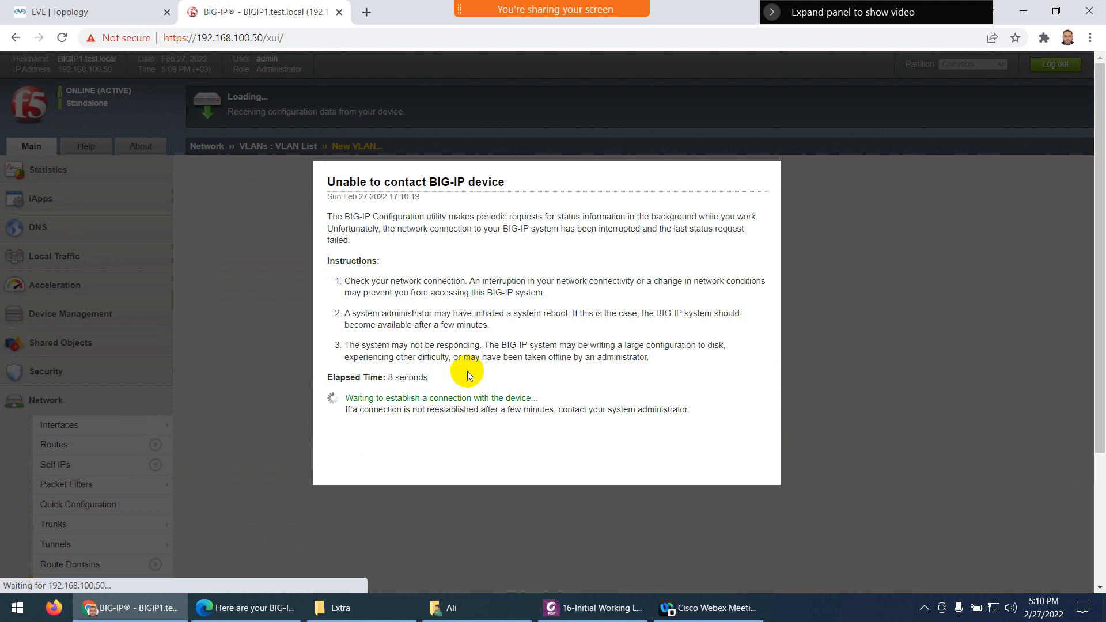
pyautogui.click(109, 11)
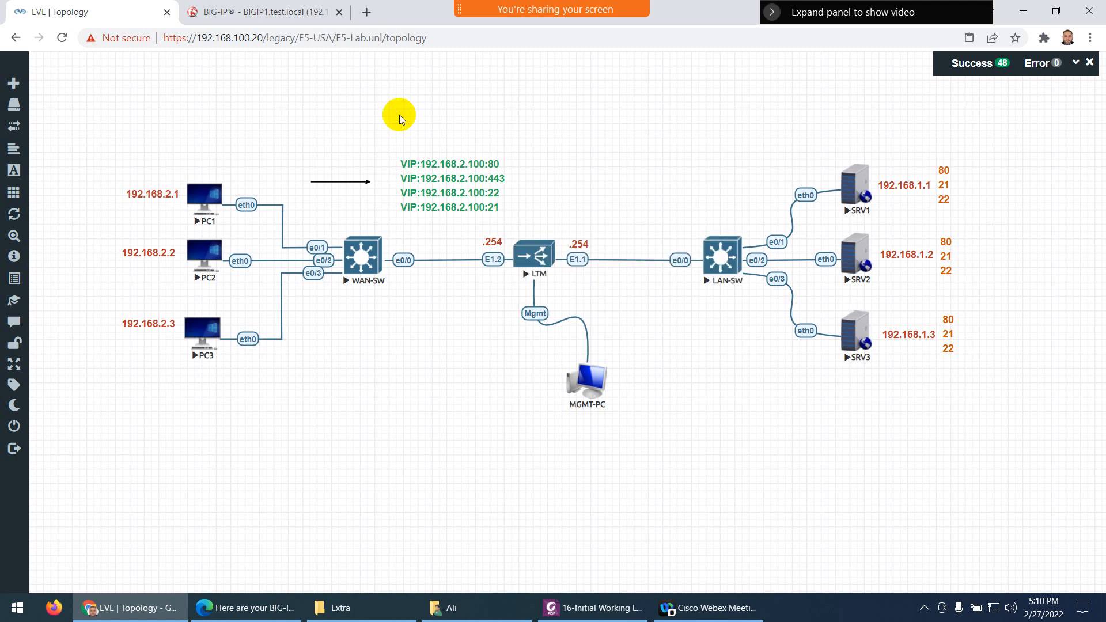
pyautogui.click(270, 12)
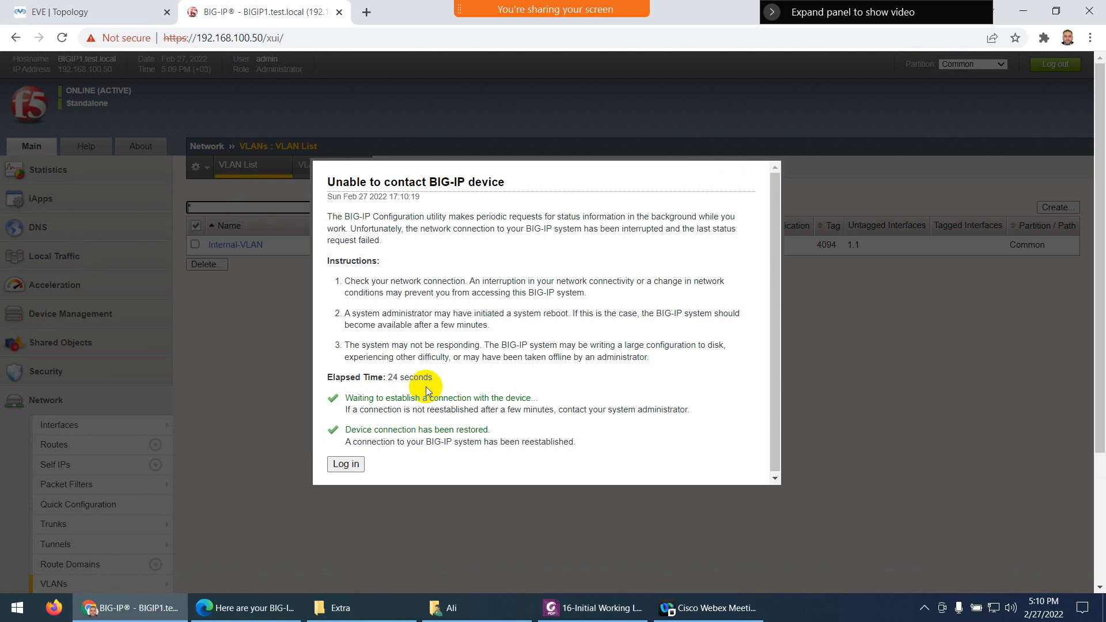
# Dismiss the 'Unable to contact BIG-IP device' notice via Log in and reload the configuration utility
pyautogui.click(345, 464)
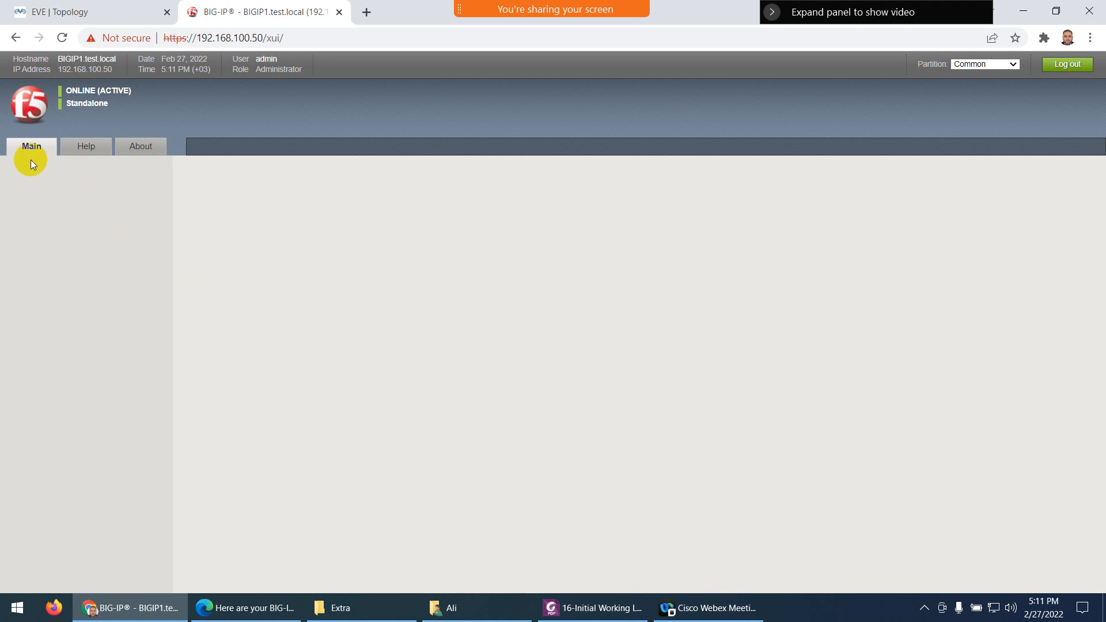
pyautogui.click(61, 37)
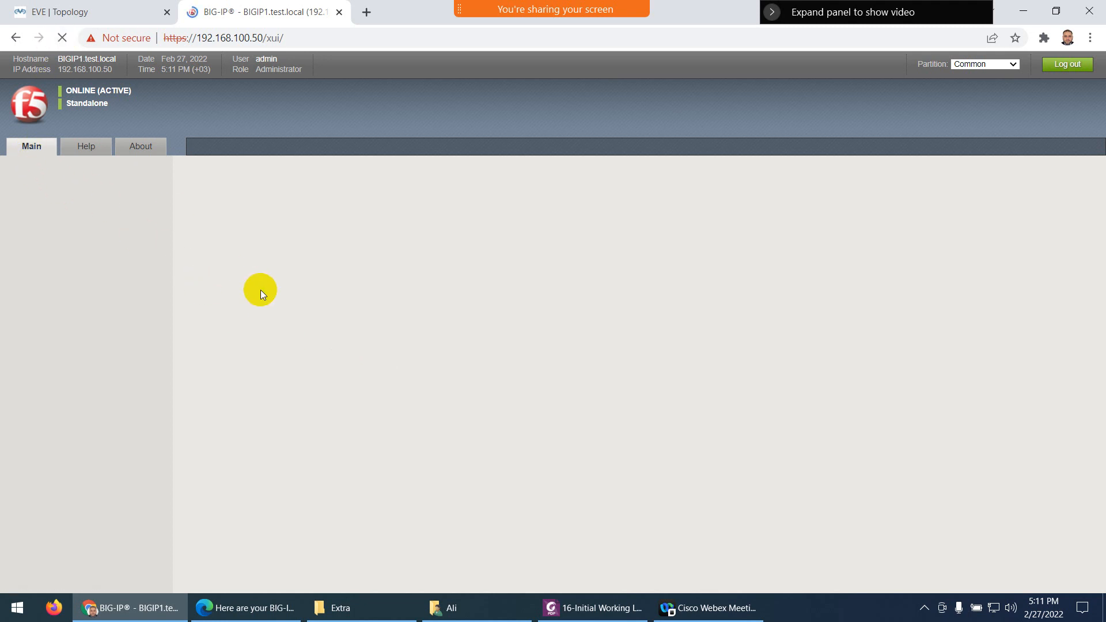
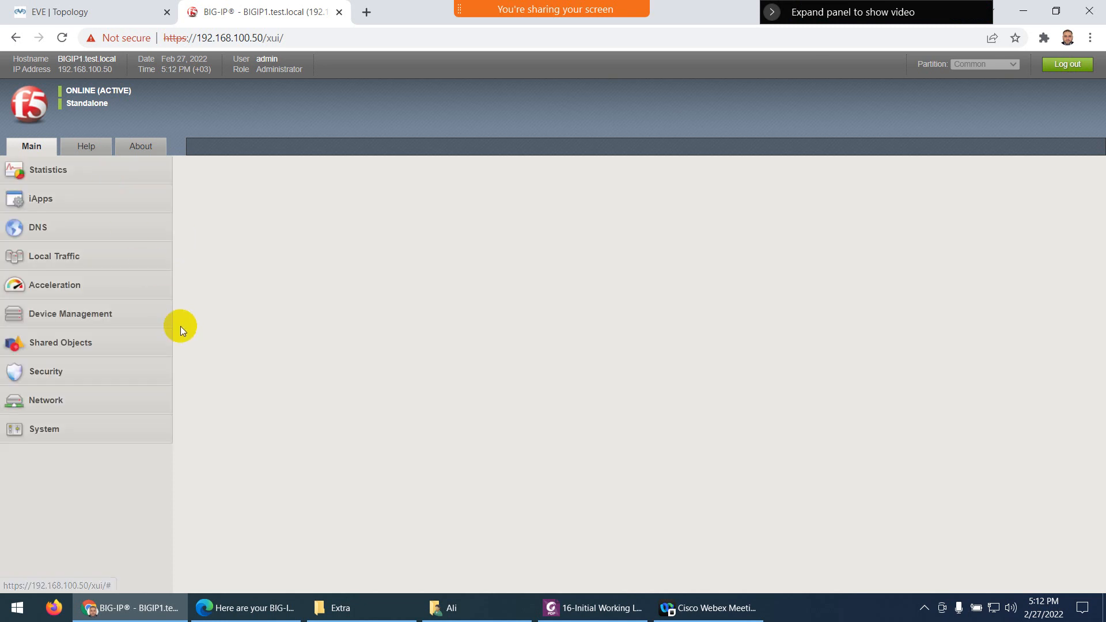
# From the VLAN List, start a new VLAN named External-VLAN with description External VLAN
pyautogui.moveTo(56, 403)
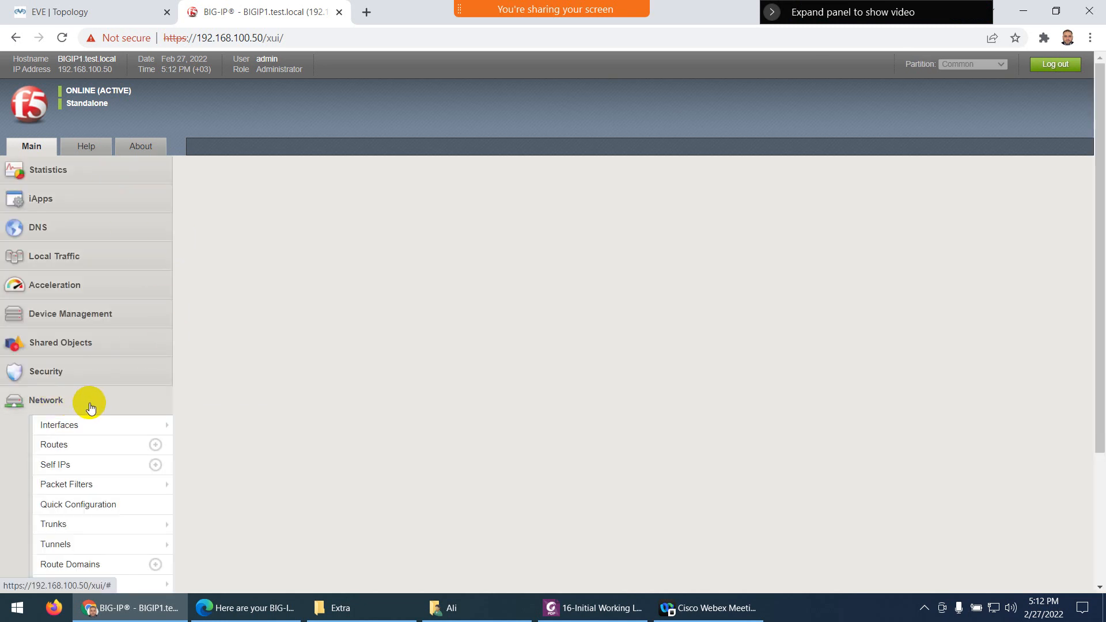
pyautogui.scroll(-3, 75, 415)
pyautogui.moveTo(66, 528)
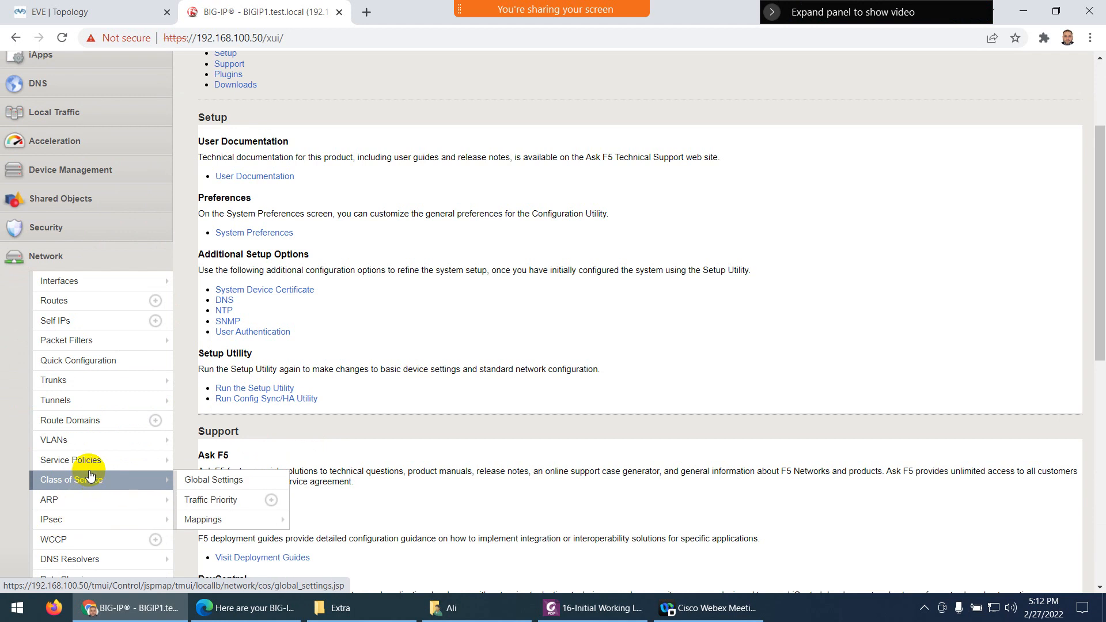
pyautogui.moveTo(147, 443)
pyautogui.click(205, 452)
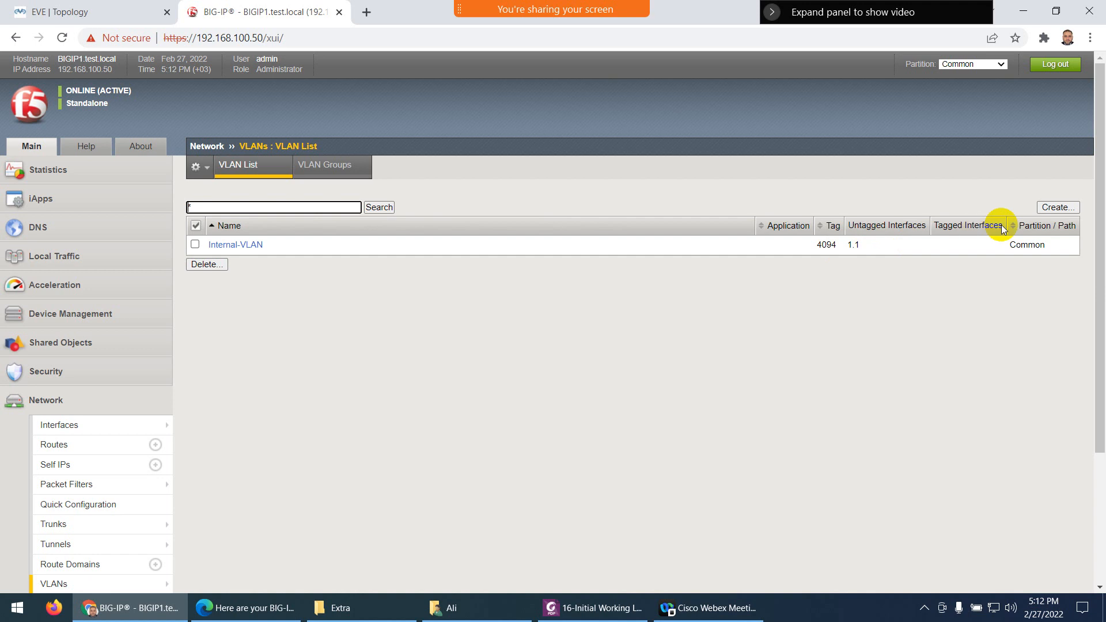
pyautogui.click(1053, 208)
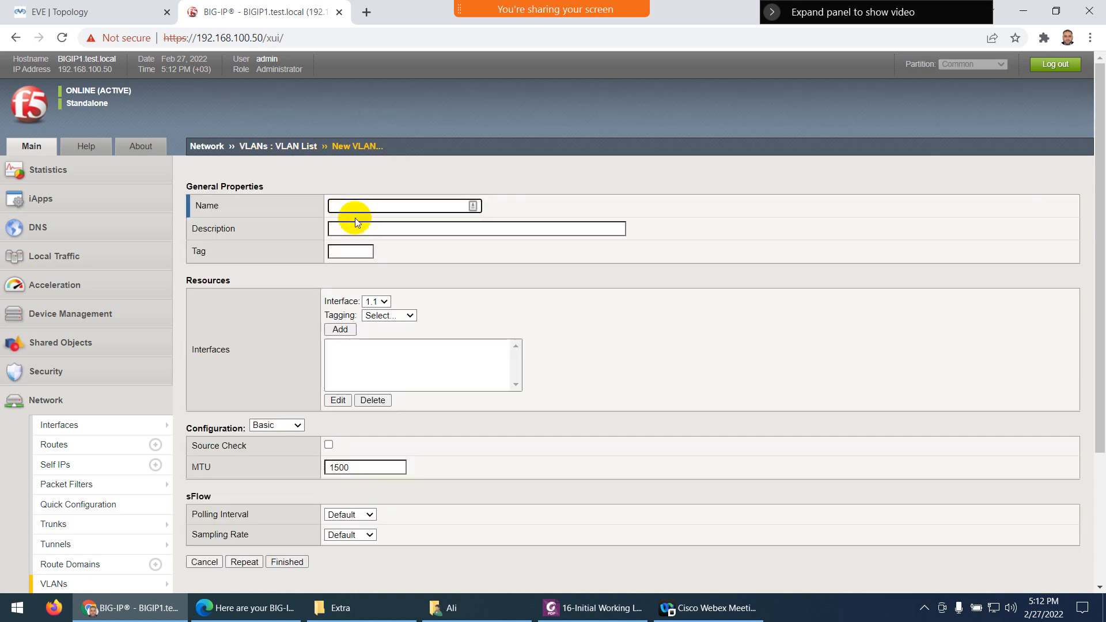
pyautogui.click(349, 206)
pyautogui.click(349, 258)
pyautogui.click(357, 231)
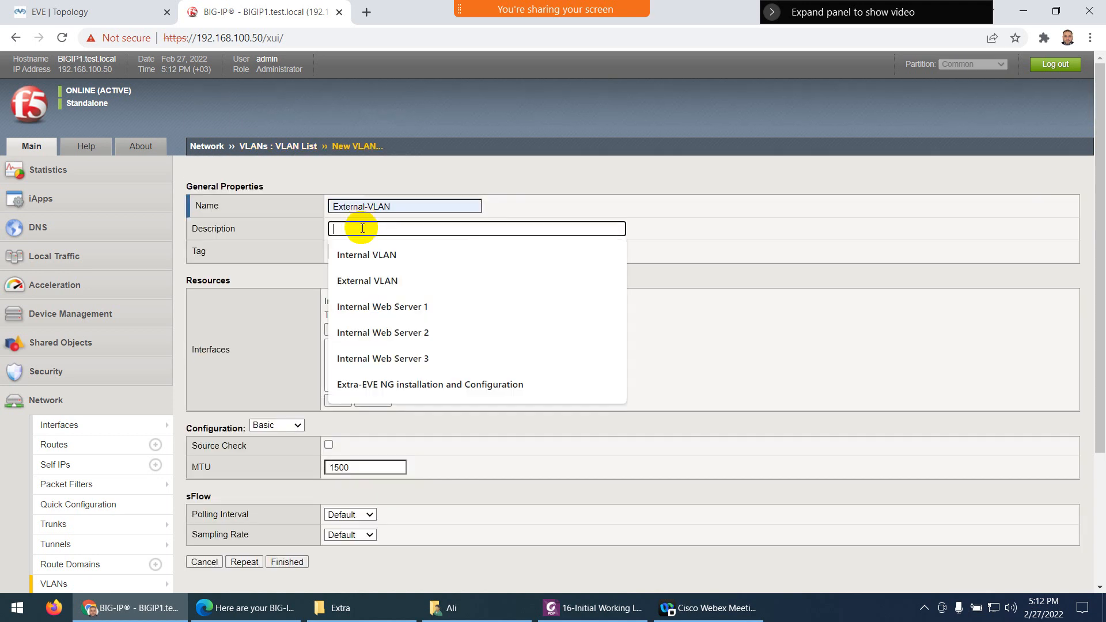
pyautogui.click(347, 280)
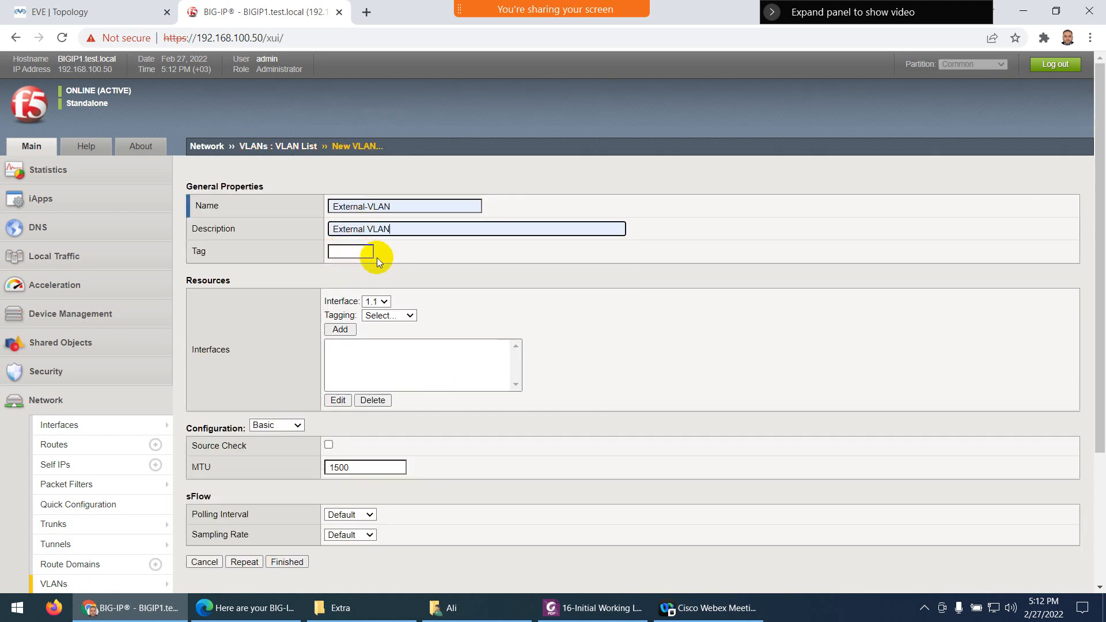
# Add interface 1.2 as untagged to External-VLAN and save it with Finished
pyautogui.click(375, 301)
pyautogui.click(372, 317)
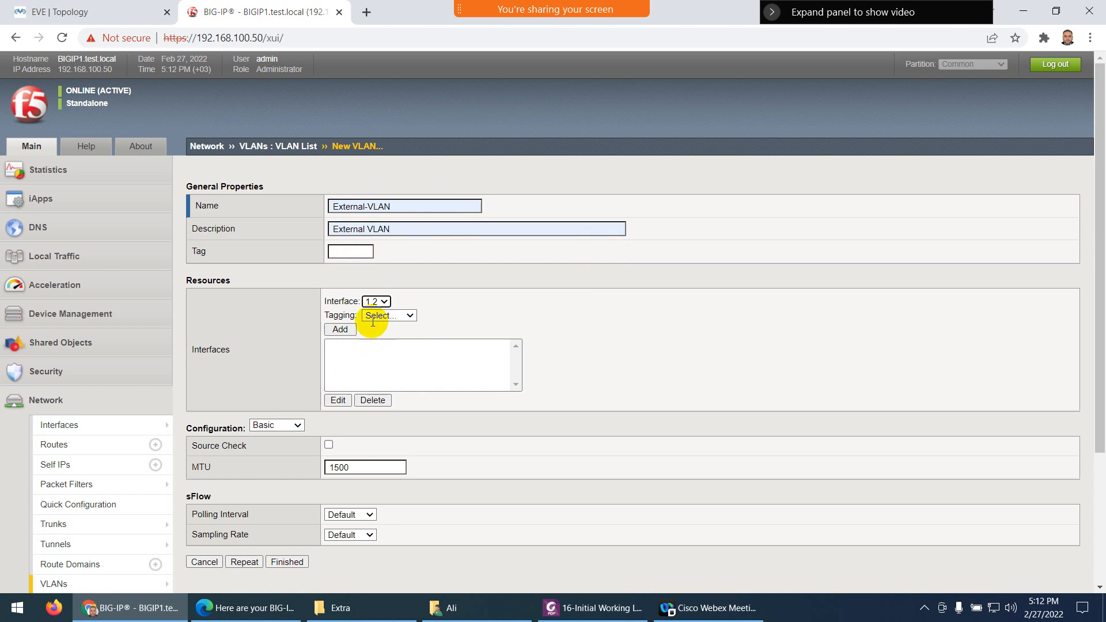
pyautogui.click(137, 16)
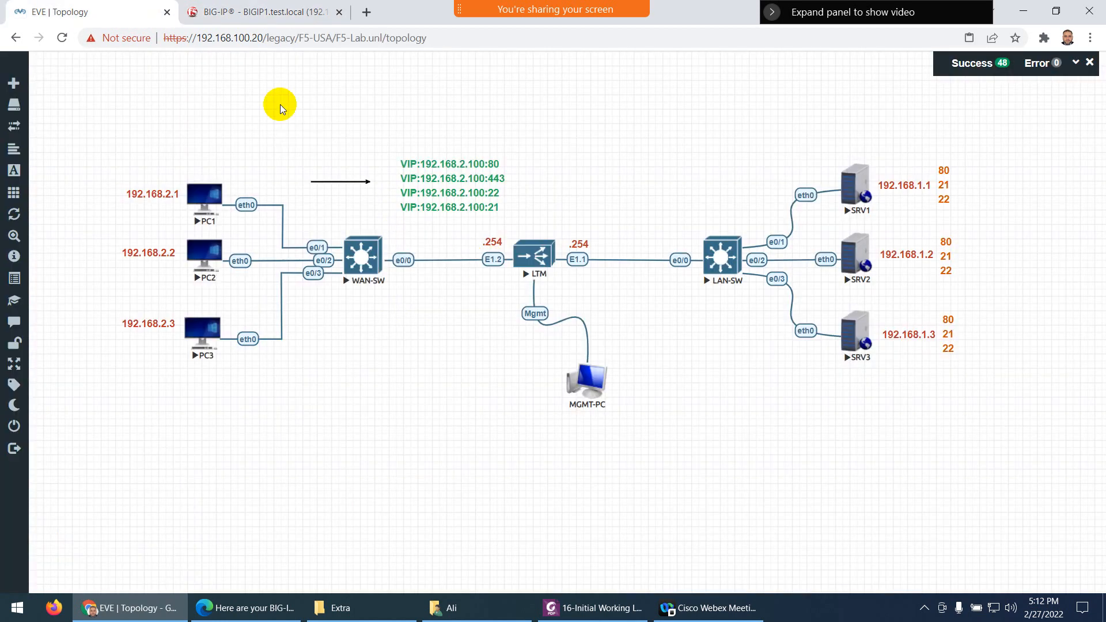
pyautogui.click(265, 9)
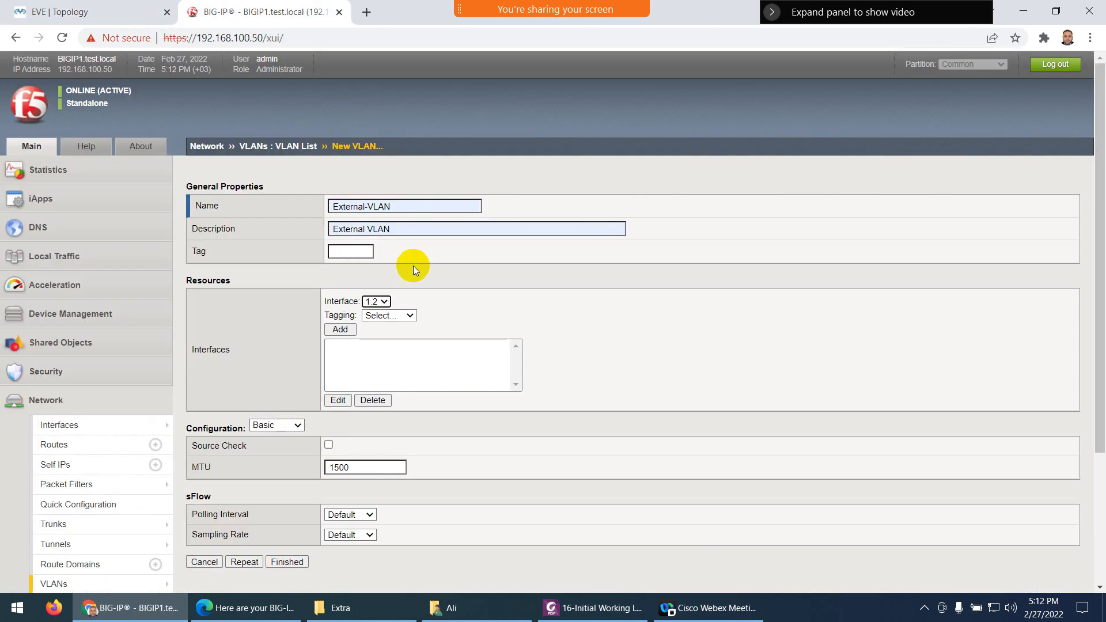
pyautogui.click(412, 313)
pyautogui.click(385, 345)
pyautogui.click(340, 330)
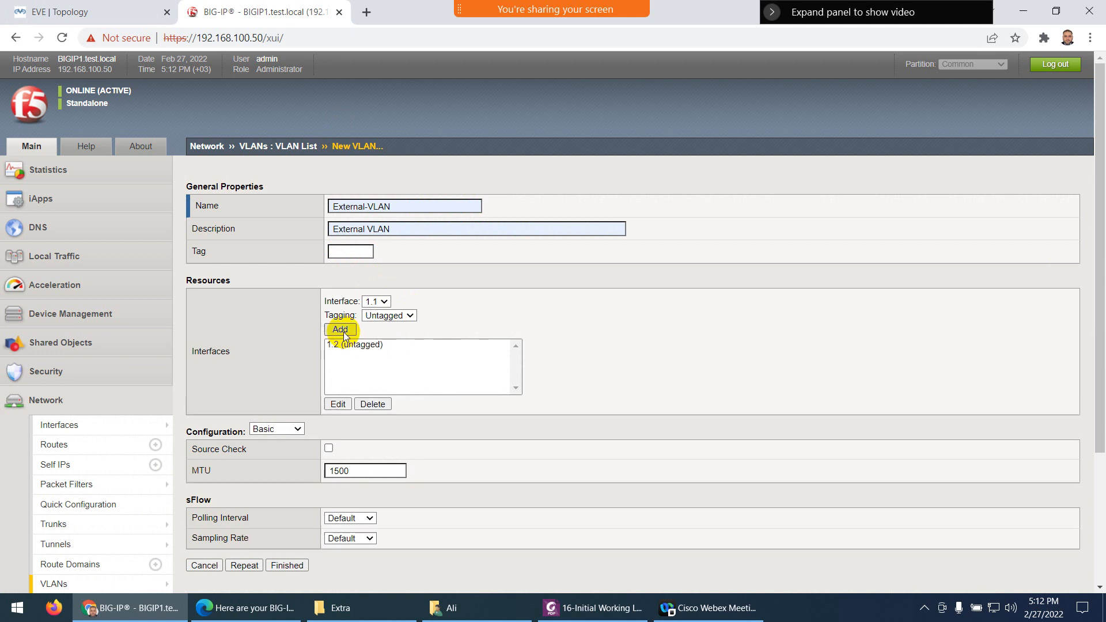
pyautogui.scroll(-3, 319, 323)
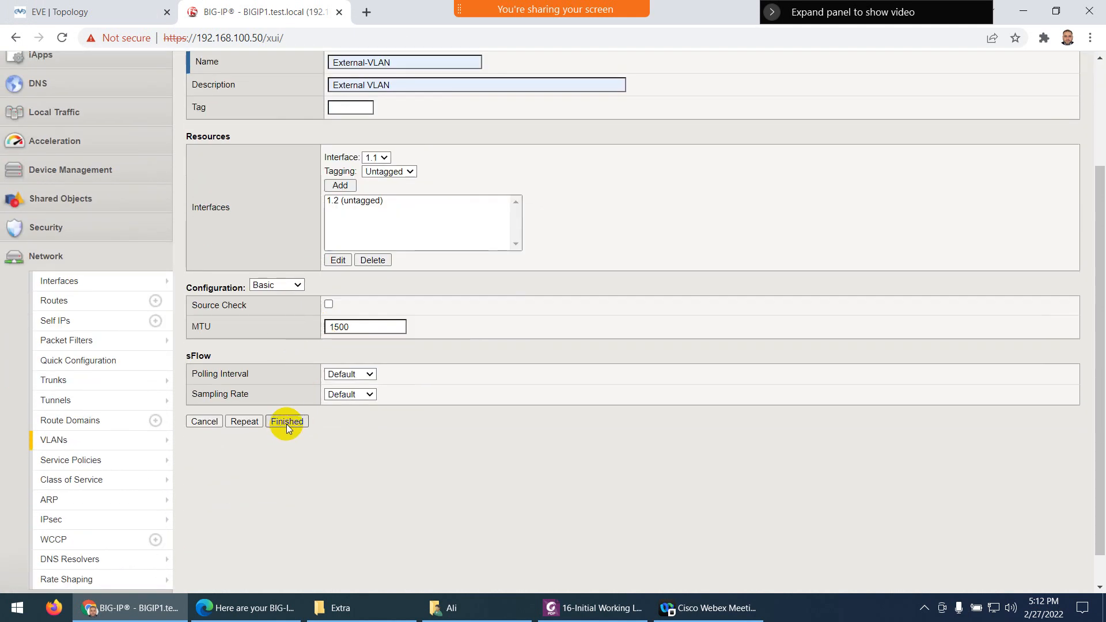
pyautogui.click(286, 421)
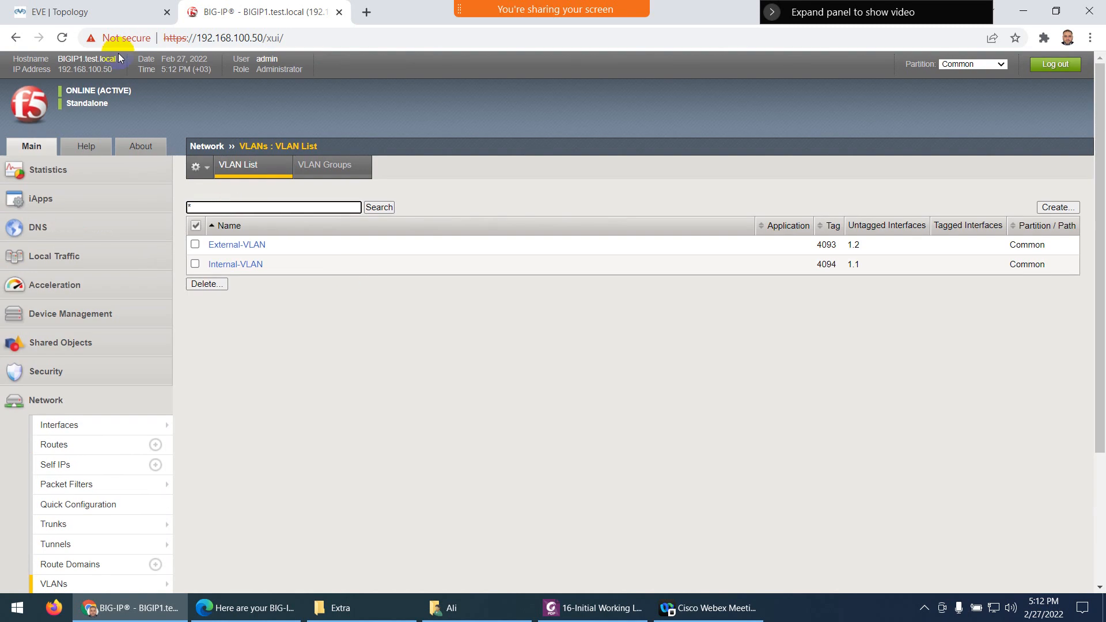
# Glance at the lab topology diagram, then bring up the VLAN lab guide PDF
pyautogui.click(100, 10)
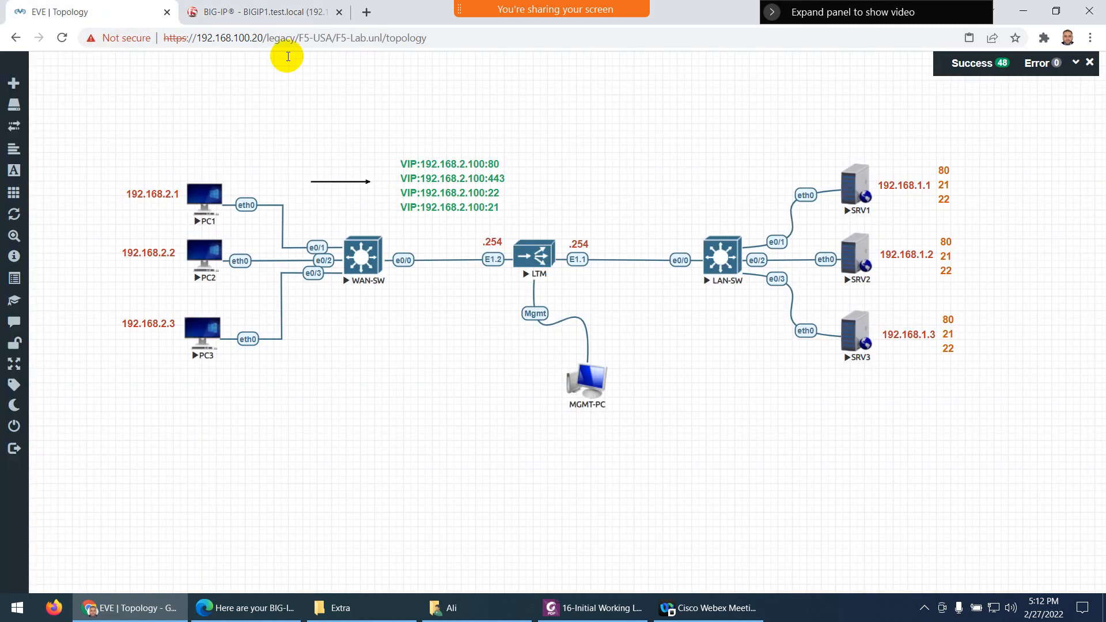
pyautogui.click(263, 12)
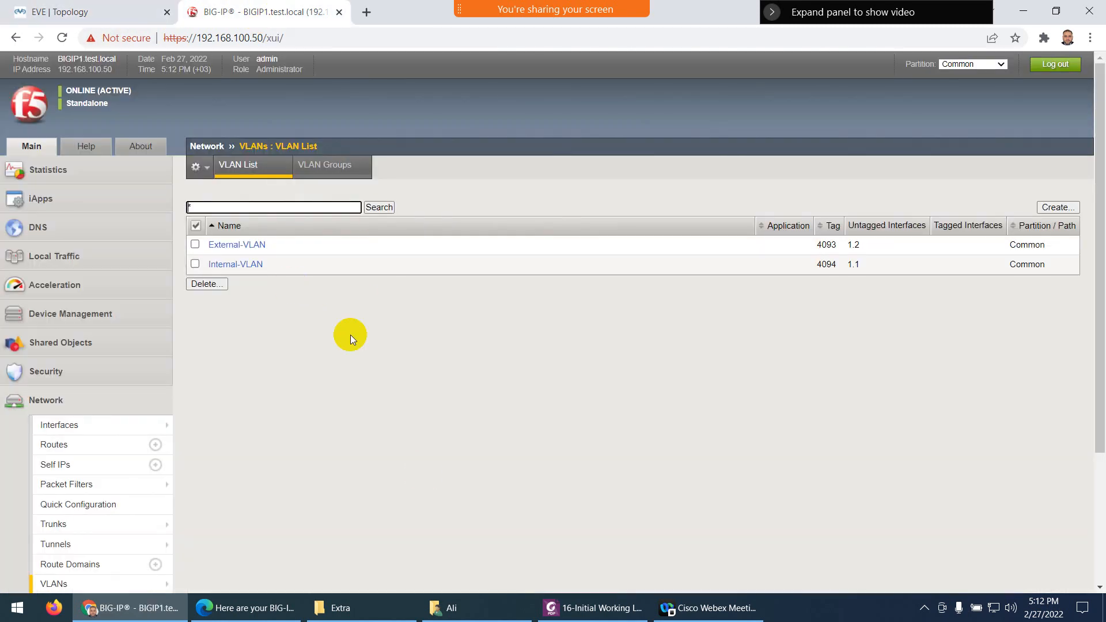
pyautogui.click(576, 606)
# Scroll the lab guide to 'Creating Static Self IP Addresses' on page 8, then return to BIG-IP
pyautogui.scroll(-2, 543, 416)
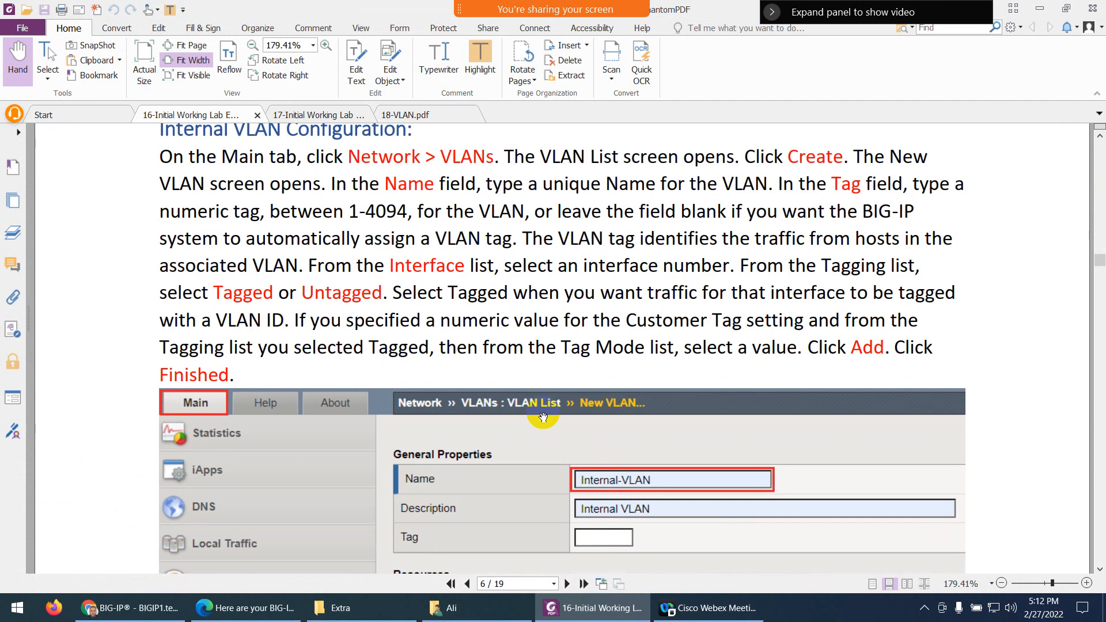
pyautogui.scroll(-15, 543, 416)
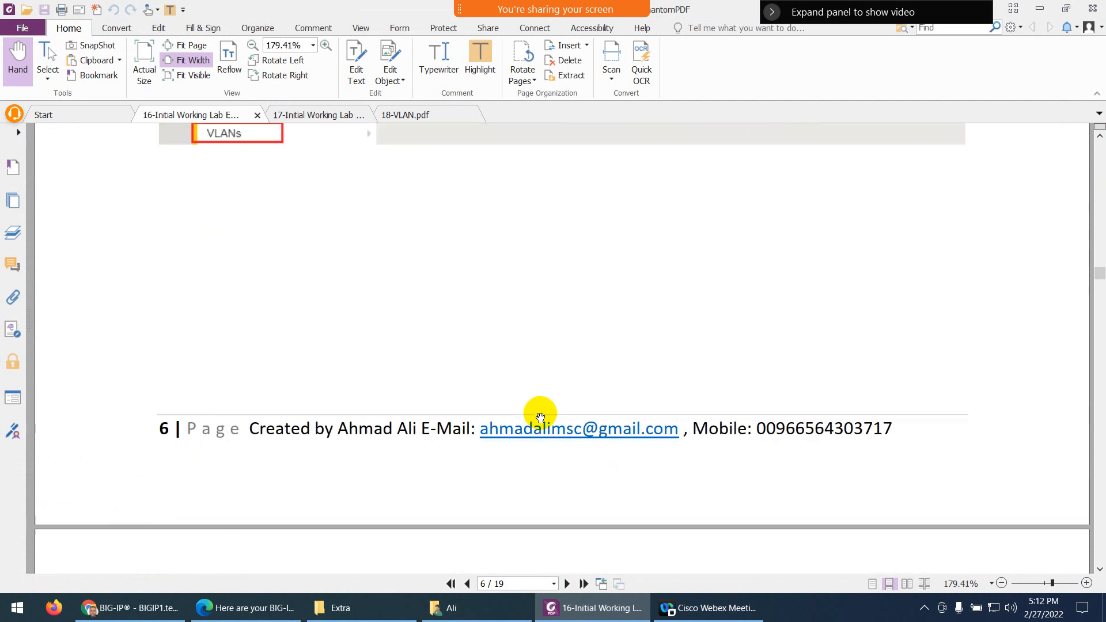
pyautogui.scroll(-15, 540, 416)
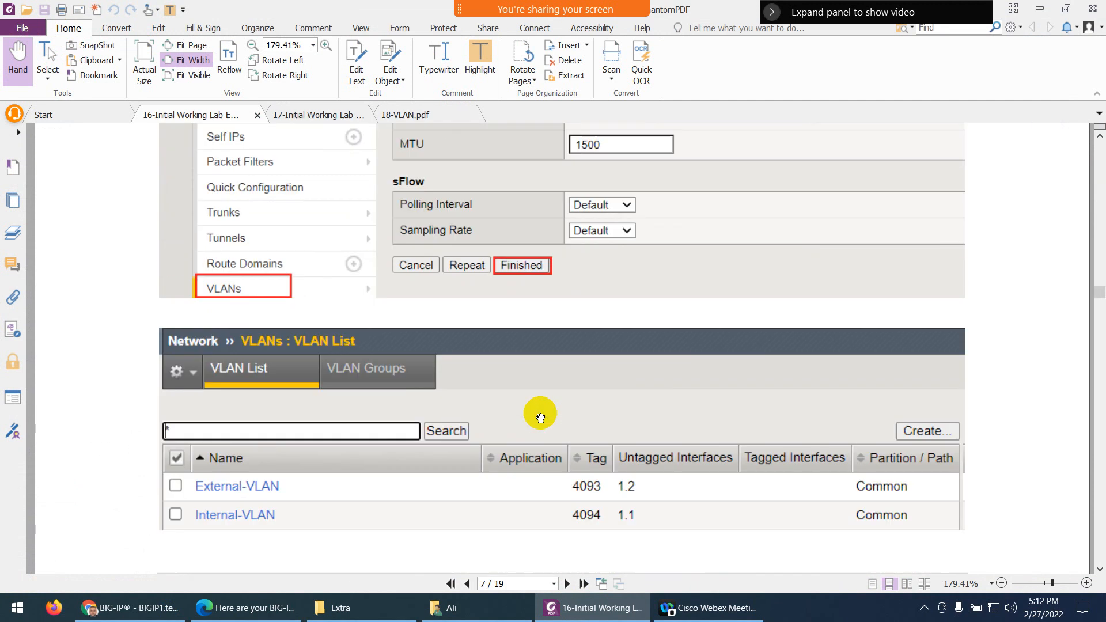
pyautogui.scroll(-7, 540, 416)
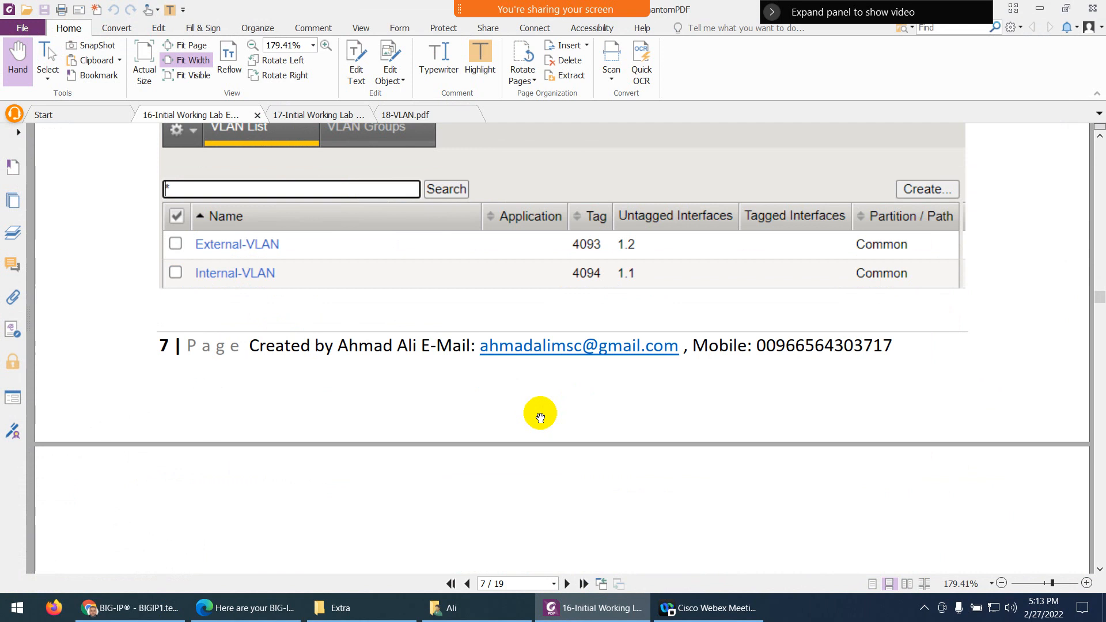
pyautogui.scroll(-6, 540, 415)
pyautogui.scroll(-3, 537, 414)
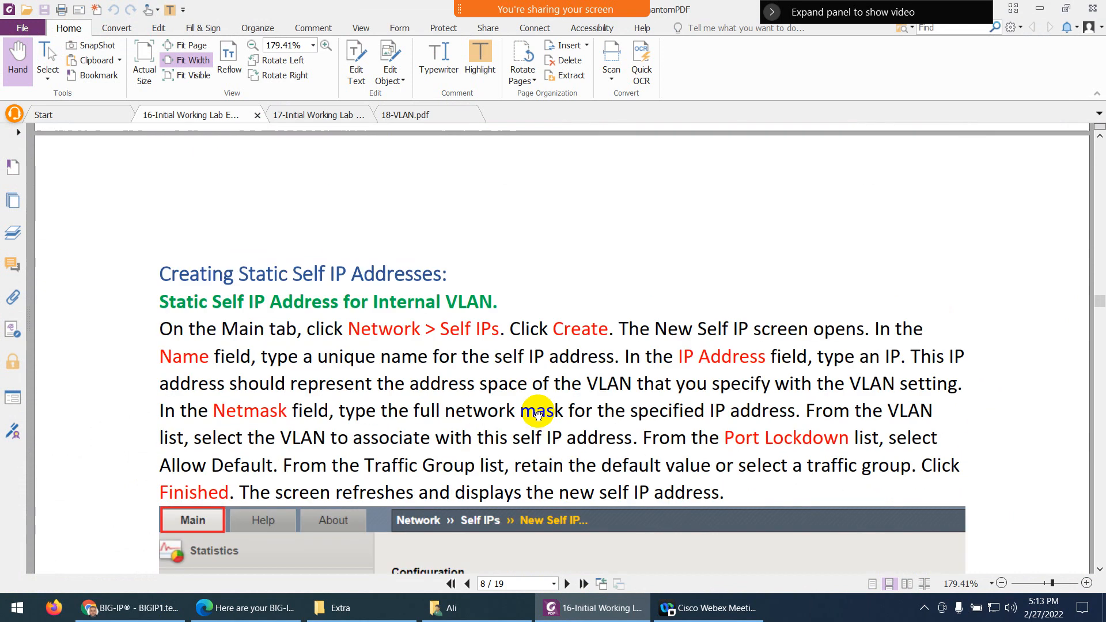
pyautogui.scroll(-1, 533, 426)
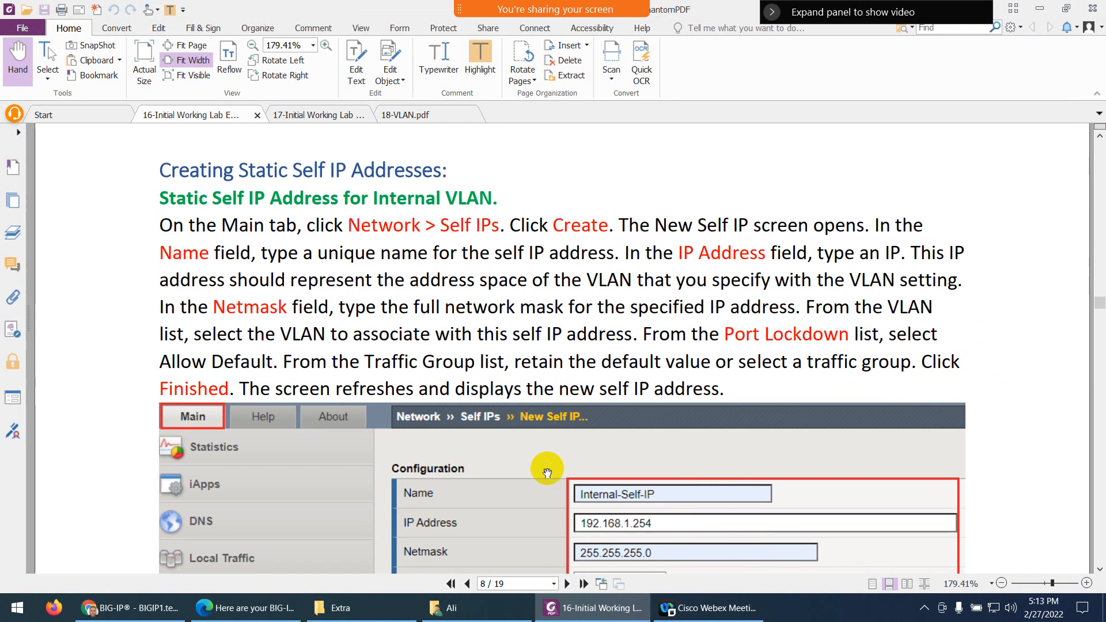
pyautogui.click(593, 608)
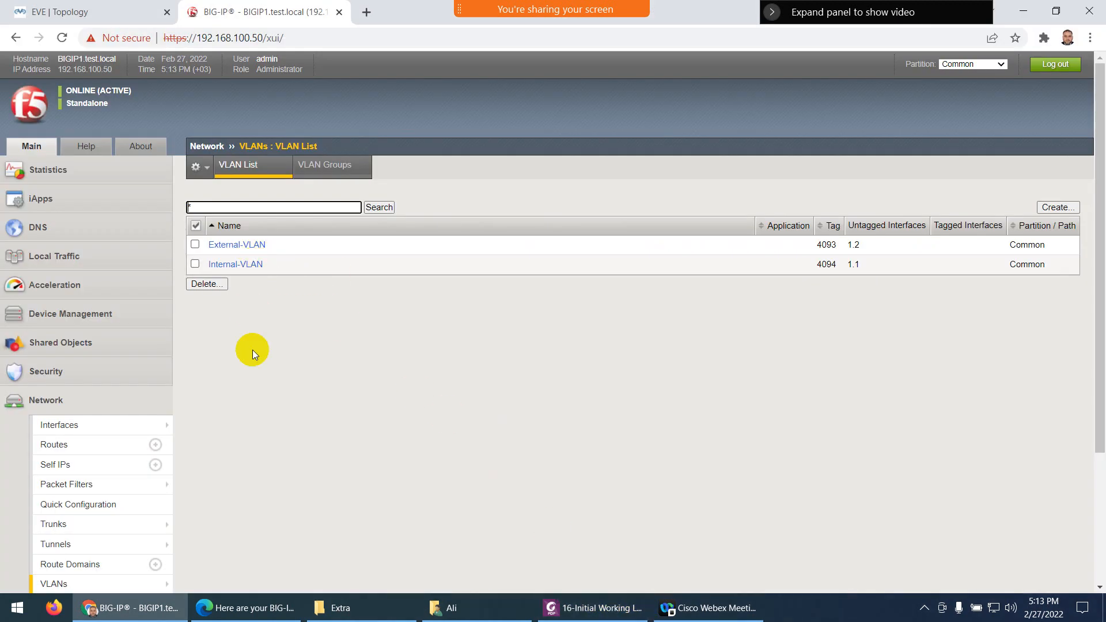
# Start a new self IP named Internal-Self-IP with address 192.168.1.254
pyautogui.scroll(-3, 251, 403)
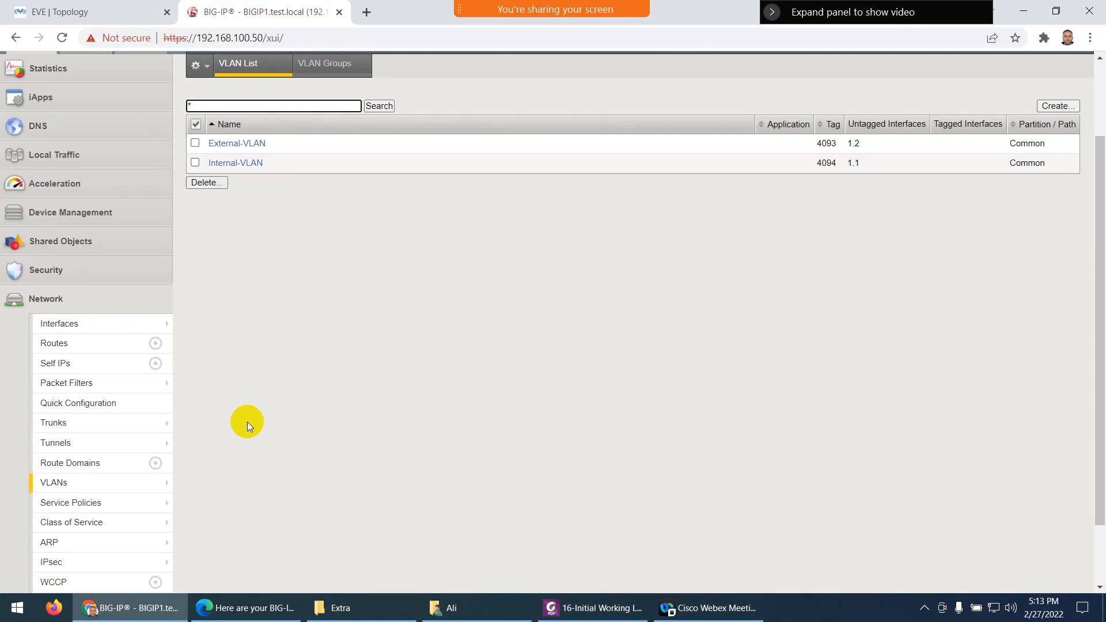
pyautogui.scroll(-1, 61, 259)
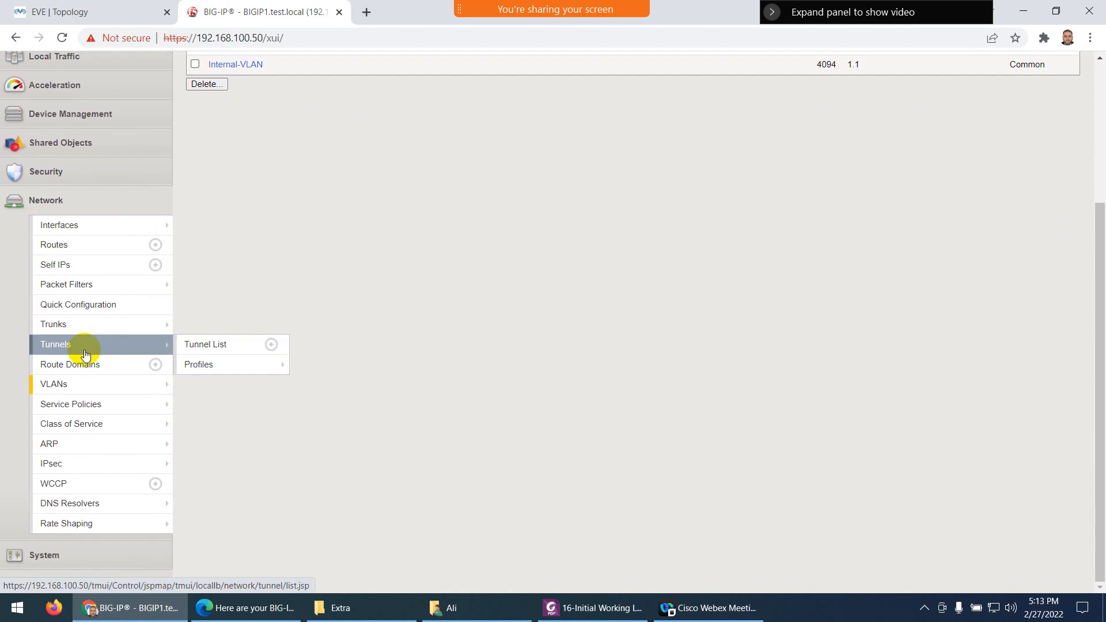
pyautogui.moveTo(73, 452)
pyautogui.click(65, 270)
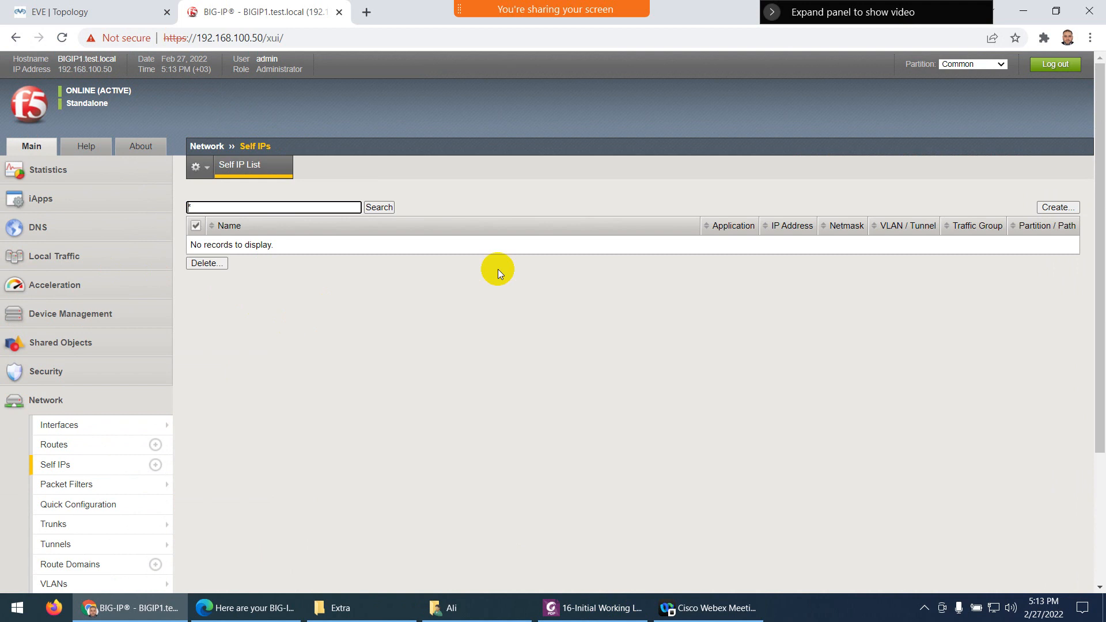
pyautogui.click(1050, 208)
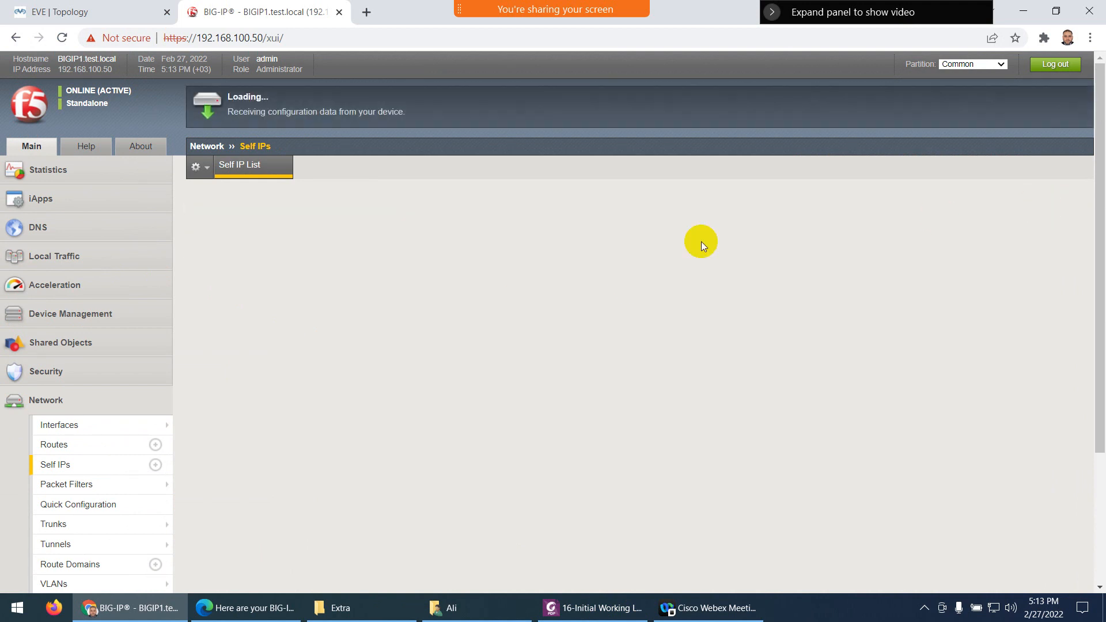
pyautogui.click(354, 206)
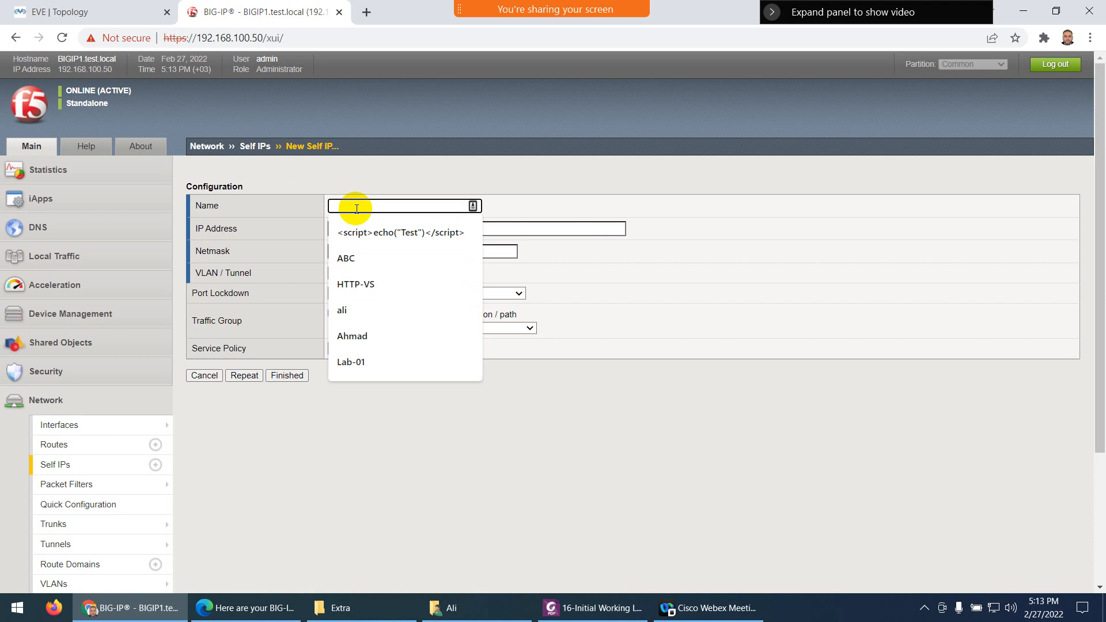
pyautogui.write('i')
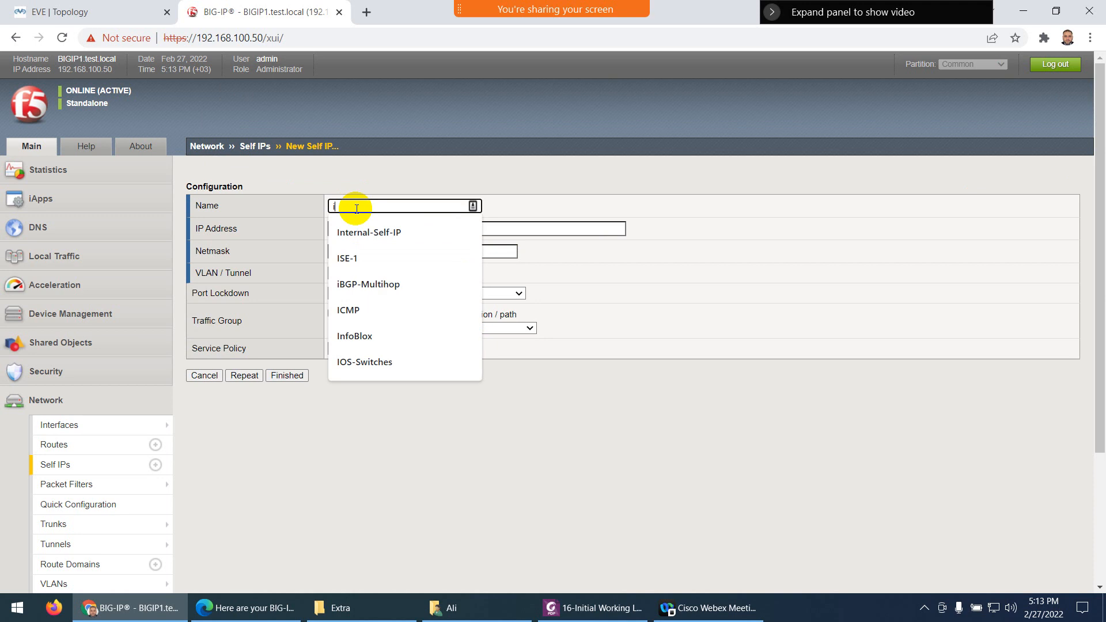
pyautogui.click(358, 231)
pyautogui.click(390, 230)
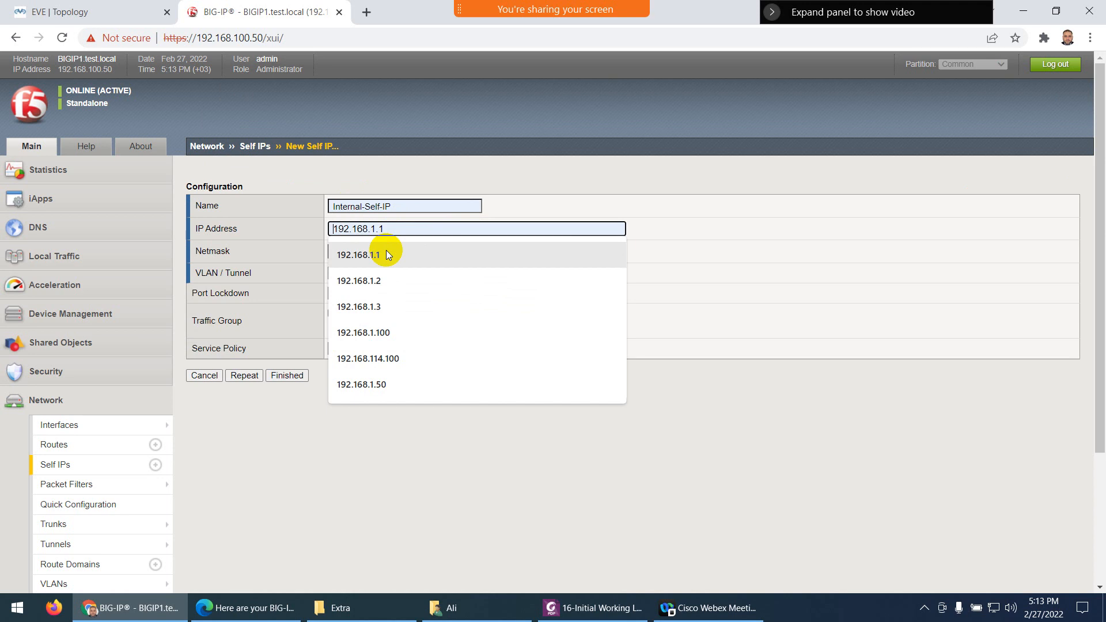
pyautogui.click(383, 255)
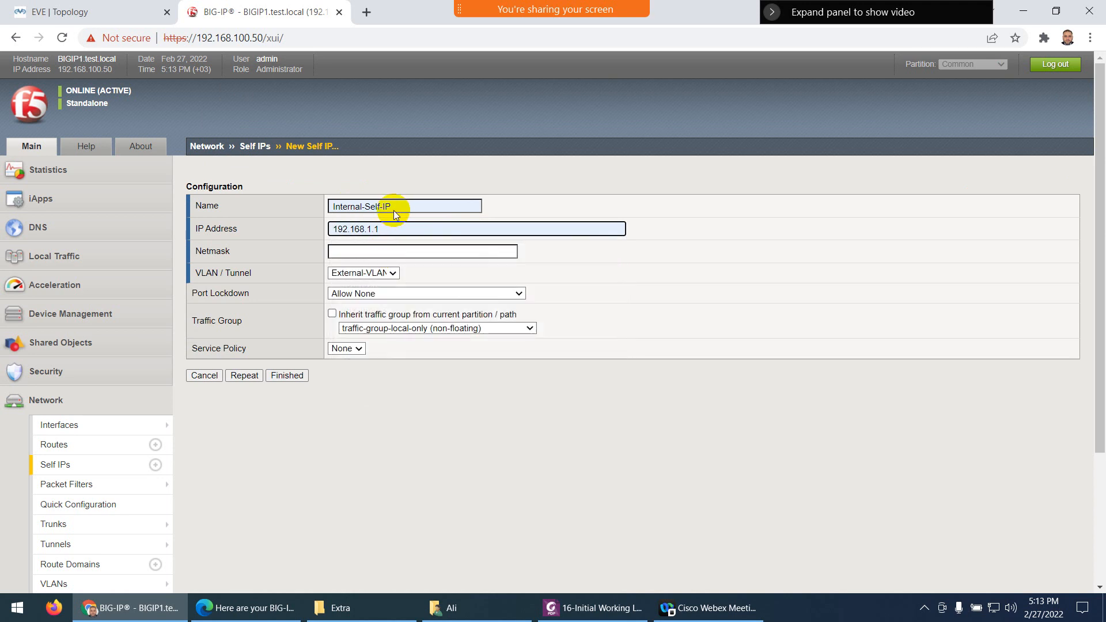
pyautogui.click(389, 228)
pyautogui.press('BackSpace')
pyautogui.press('BackSpace')
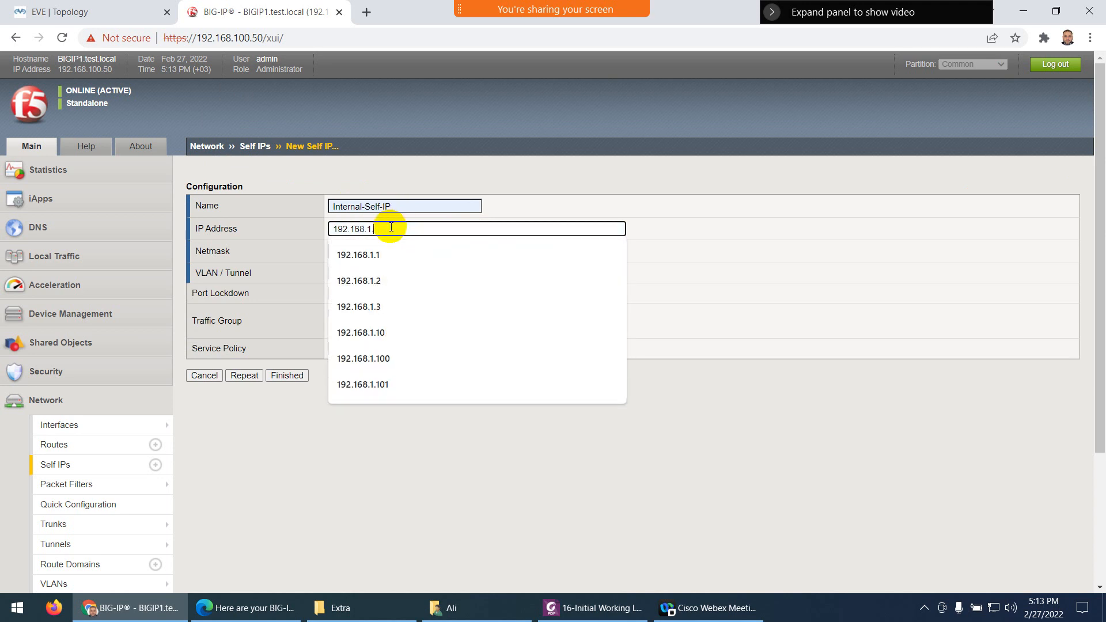
pyautogui.write('.254')
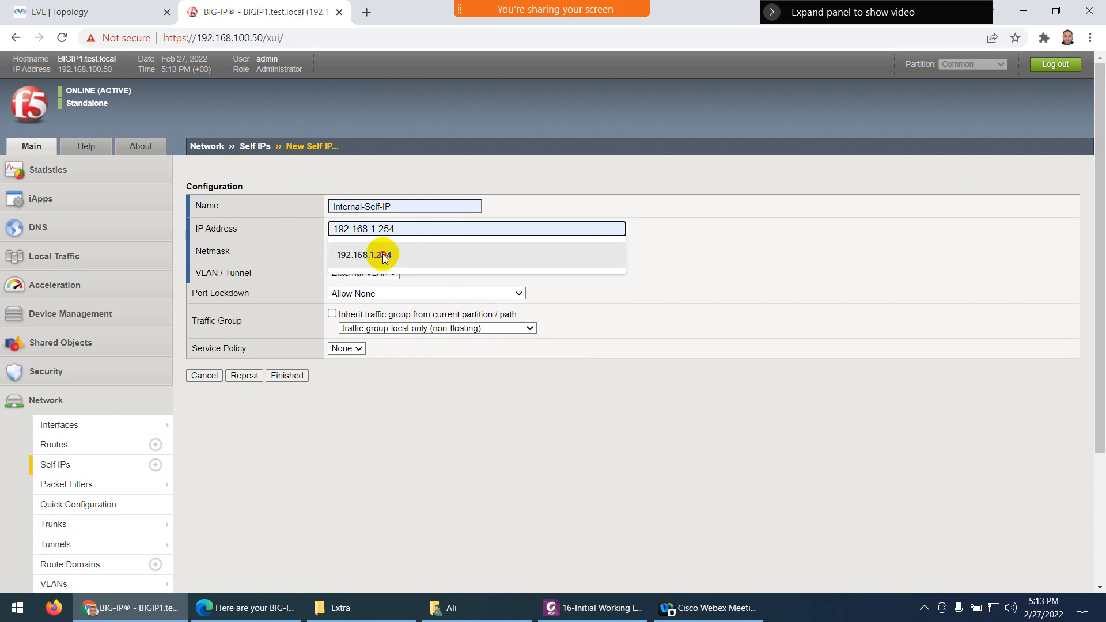
pyautogui.click(382, 255)
# Give it netmask 255.255.255.0, Internal-VLAN and Allow Default port lockdown, then submit with Repeat
pyautogui.click(169, 6)
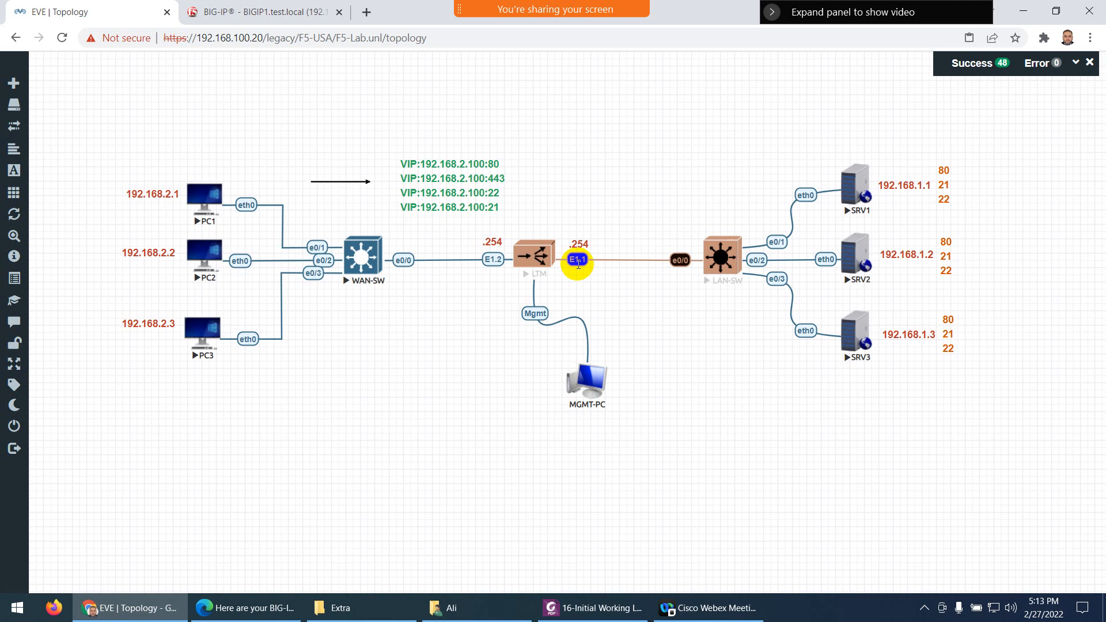
pyautogui.click(311, 12)
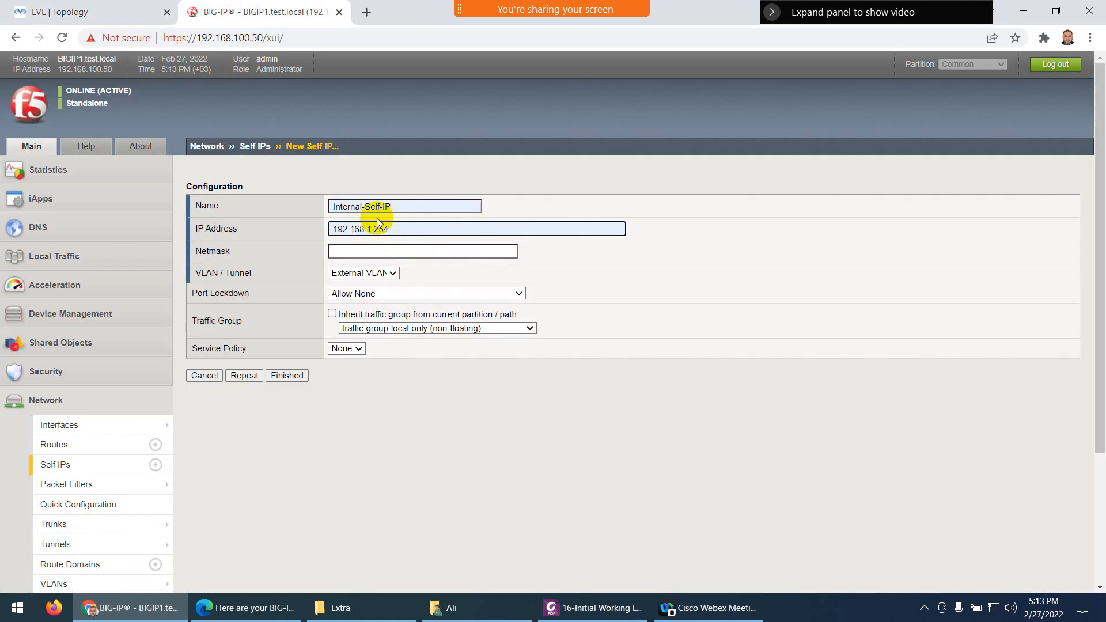
pyautogui.click(344, 251)
pyautogui.click(346, 278)
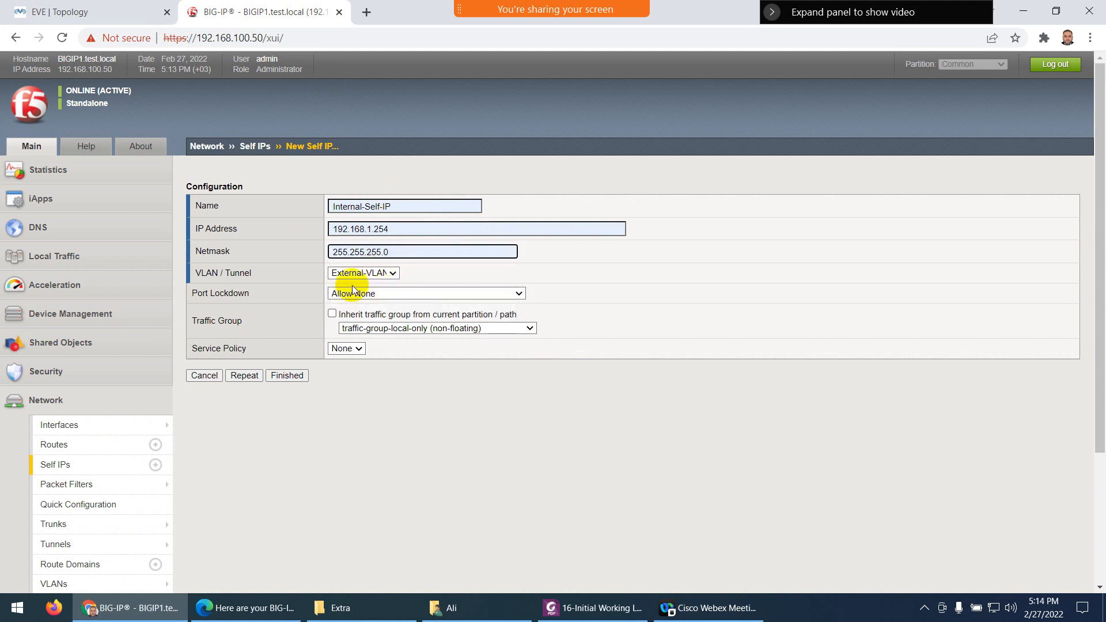
pyautogui.click(353, 275)
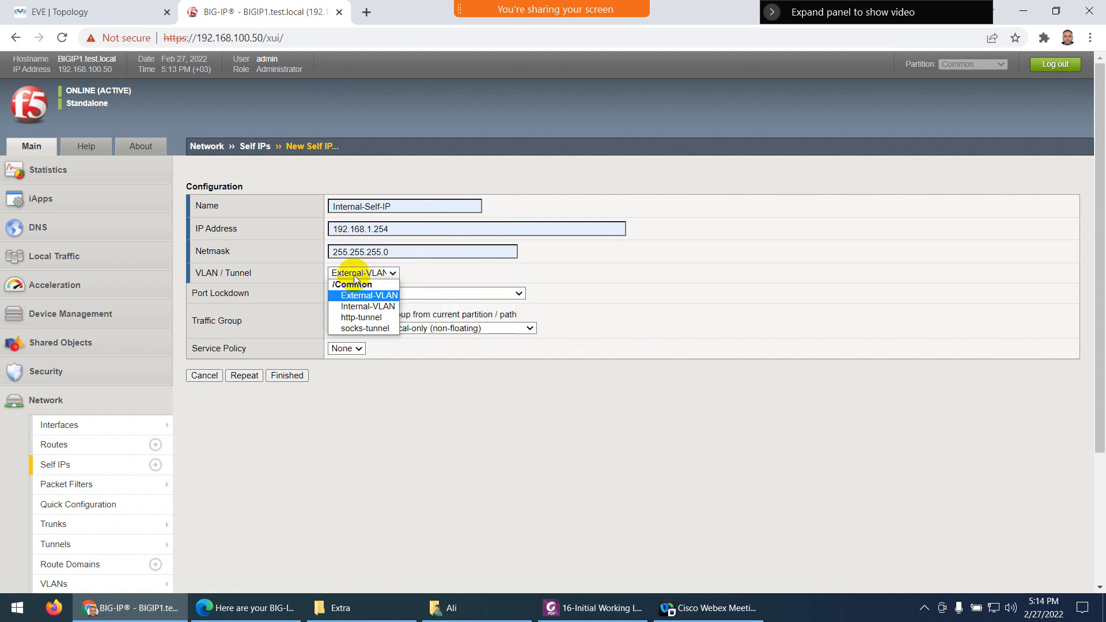
pyautogui.click(368, 308)
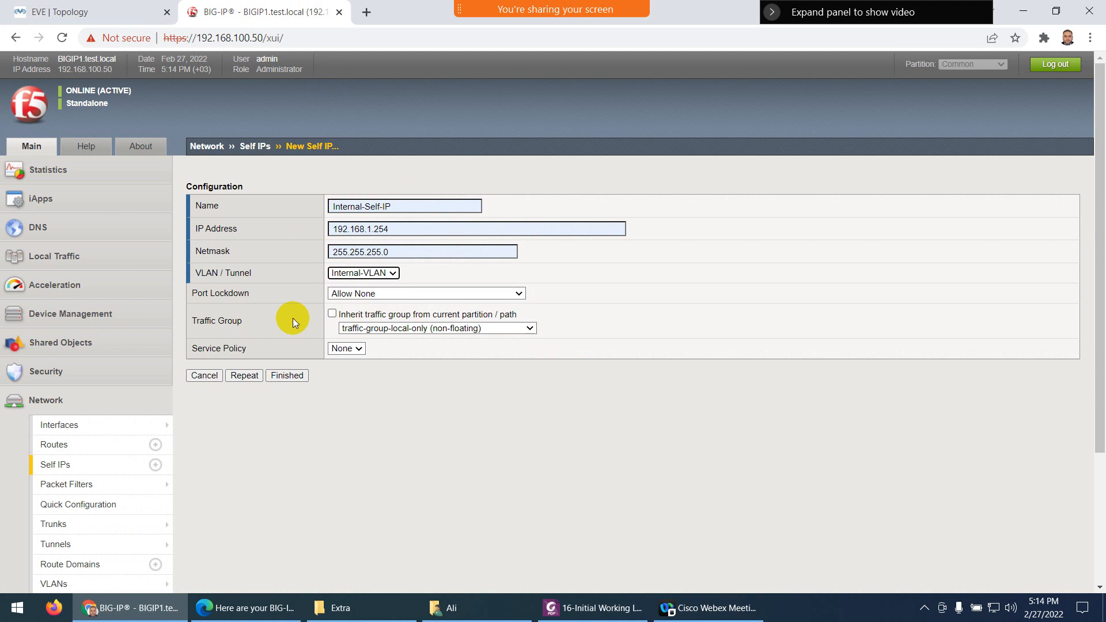
pyautogui.click(355, 298)
pyautogui.click(395, 324)
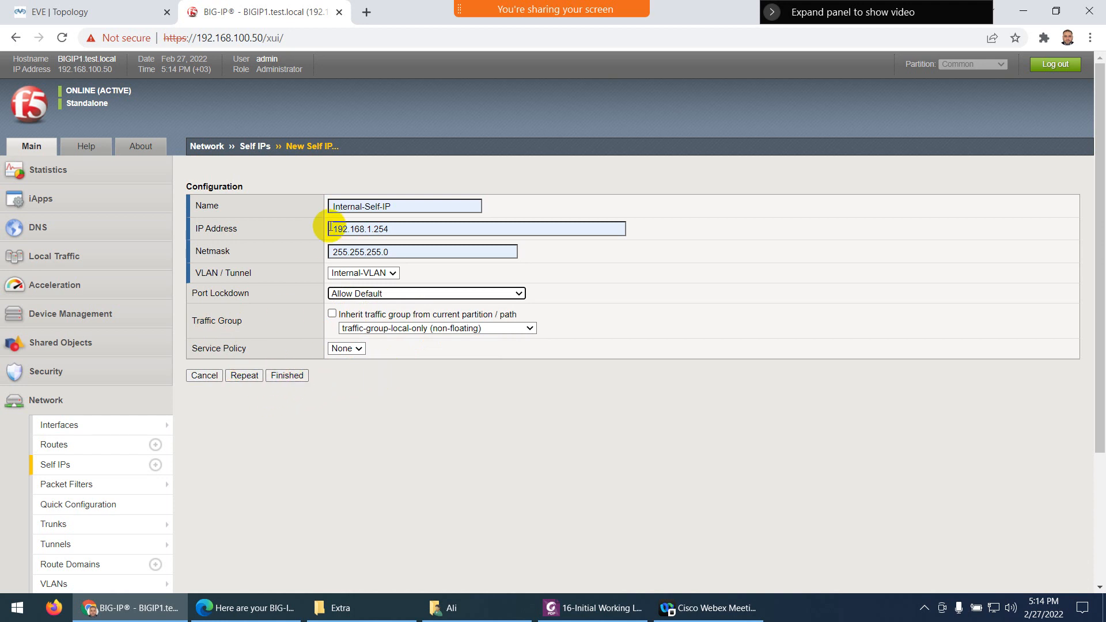
pyautogui.click(245, 375)
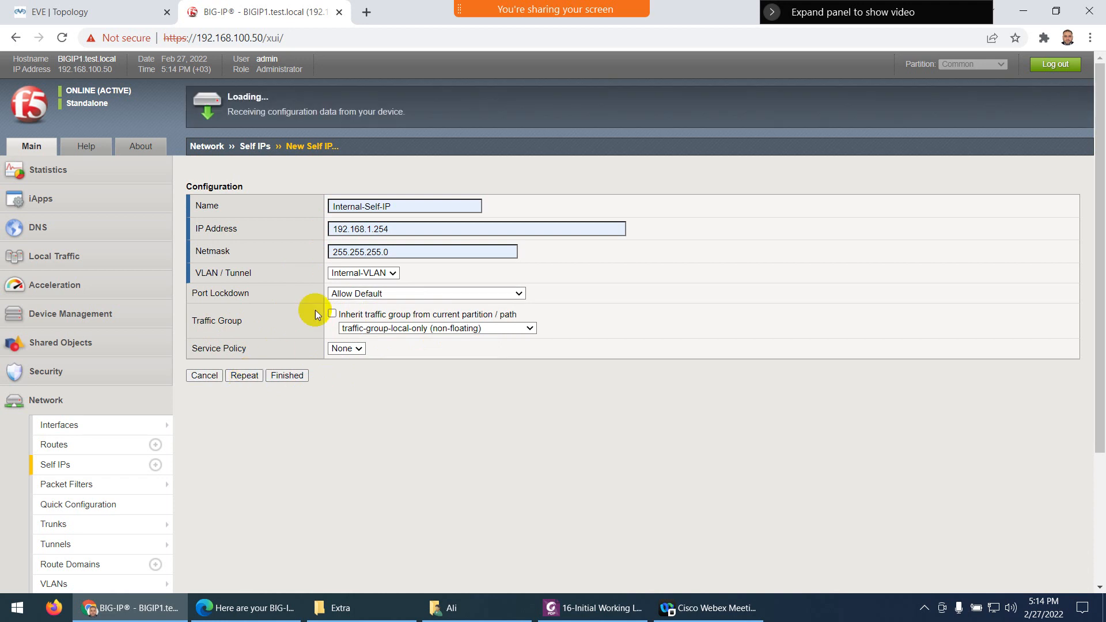
# Name the second self IP External-Self-IP with address 192.168.2.254
pyautogui.click(364, 207)
pyautogui.write('ex')
pyautogui.click(360, 232)
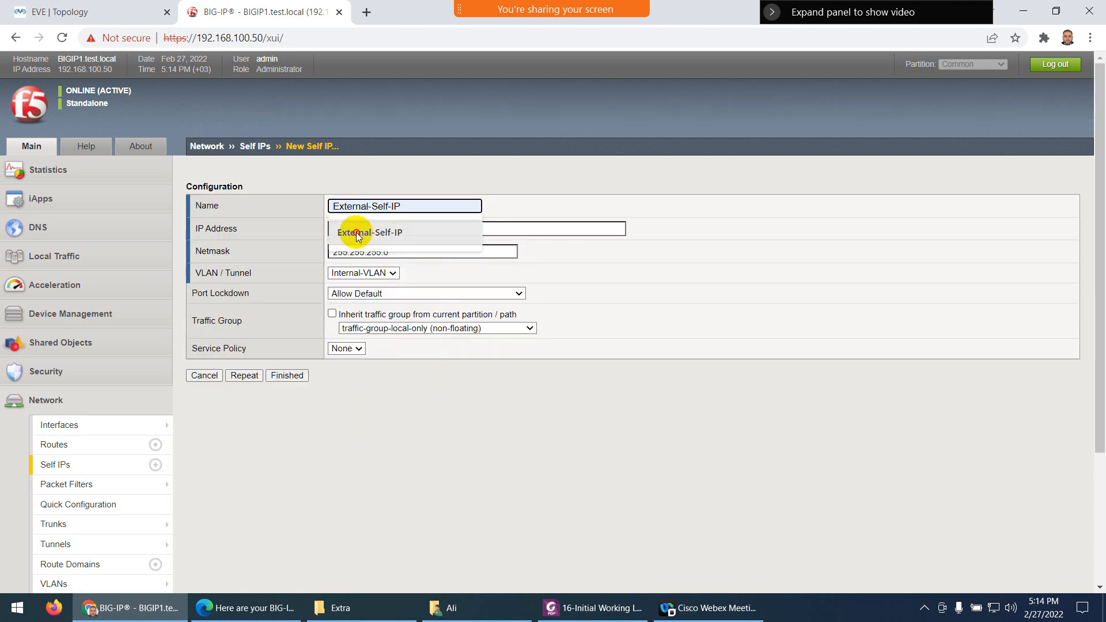
pyautogui.click(356, 229)
pyautogui.click(354, 255)
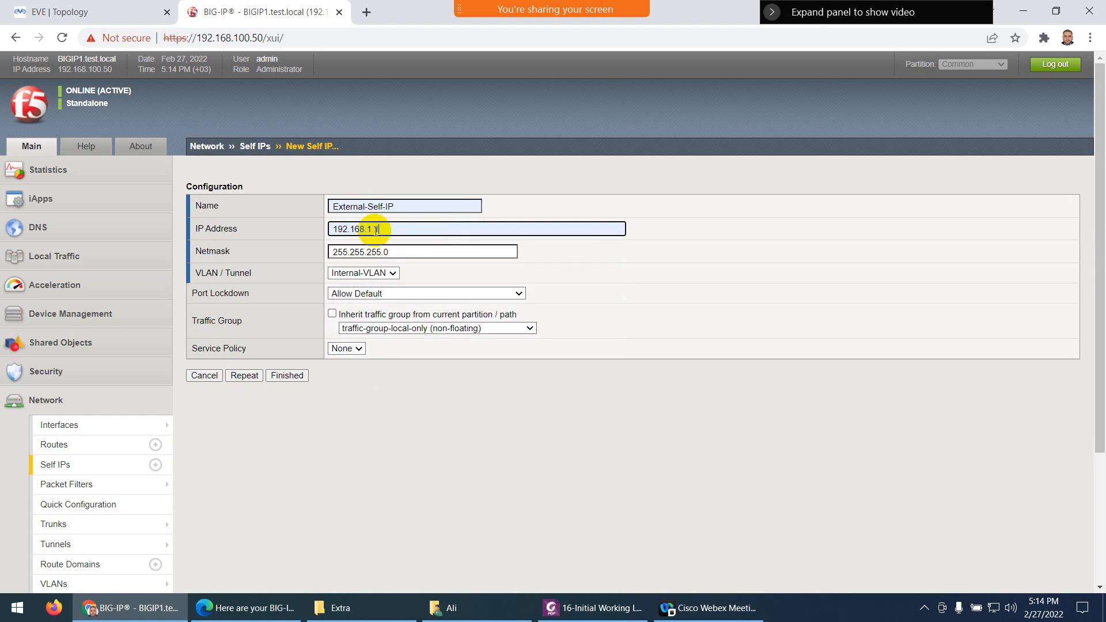
pyautogui.click(388, 230)
pyautogui.press('BackSpace')
pyautogui.press('BackSpace')
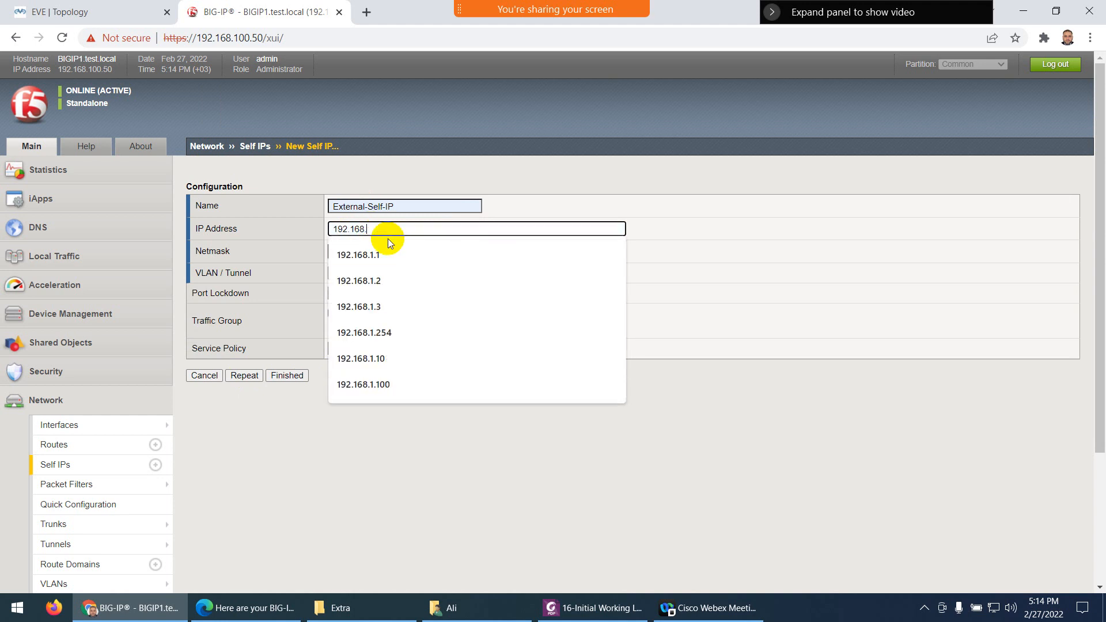
pyautogui.write('2.2')
pyautogui.click(388, 238)
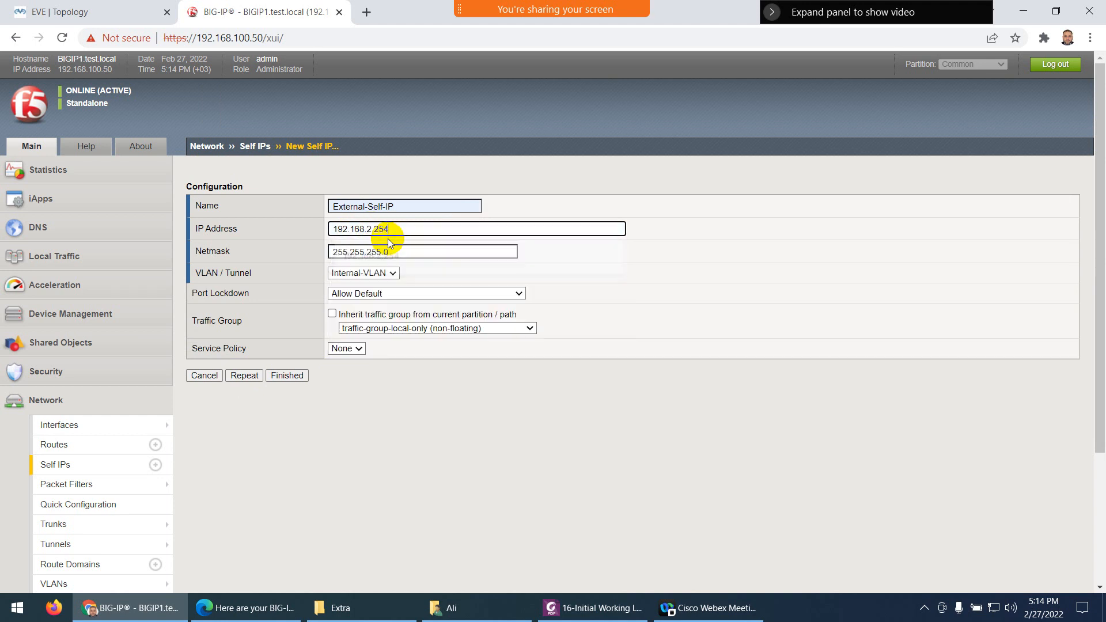
# Assign it to External-VLAN with Allow Default port lockdown and save with Finished
pyautogui.click(132, 12)
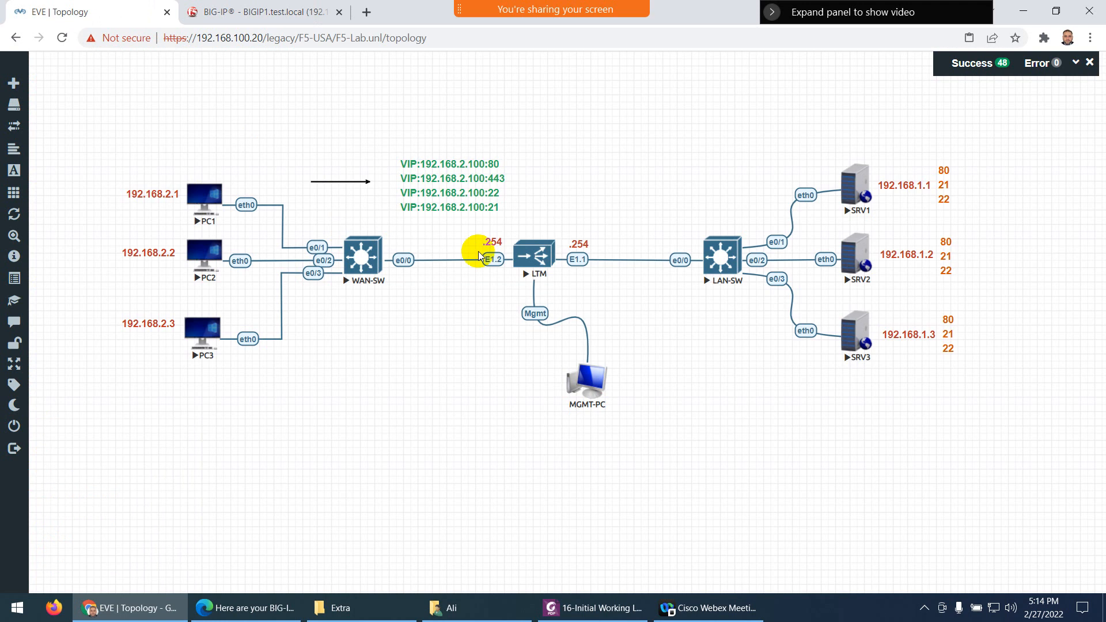
pyautogui.click(283, 22)
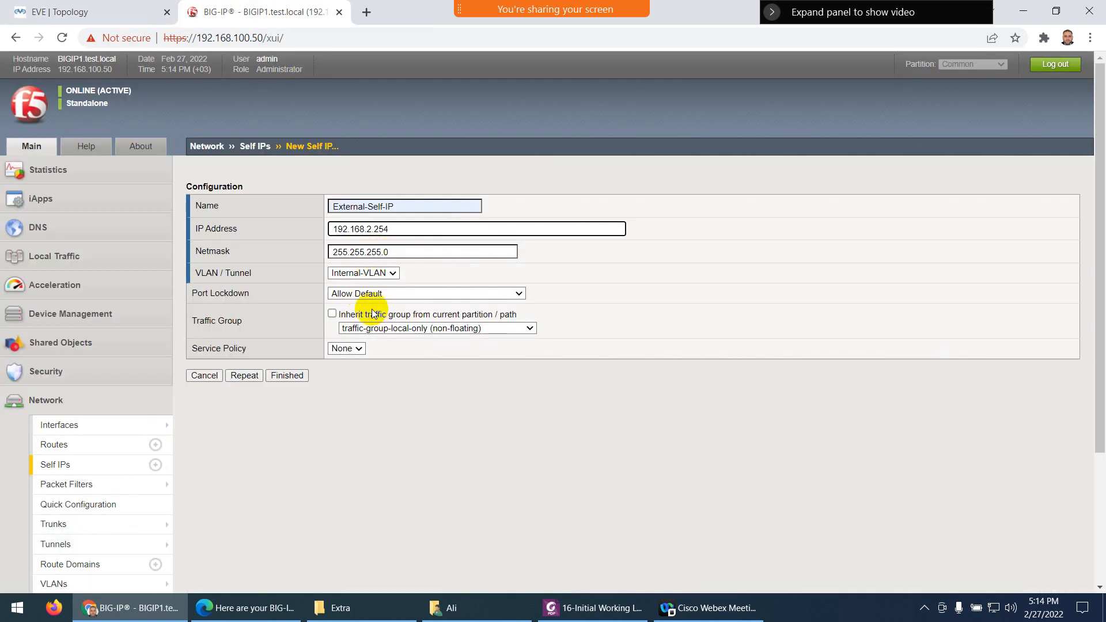
pyautogui.click(357, 273)
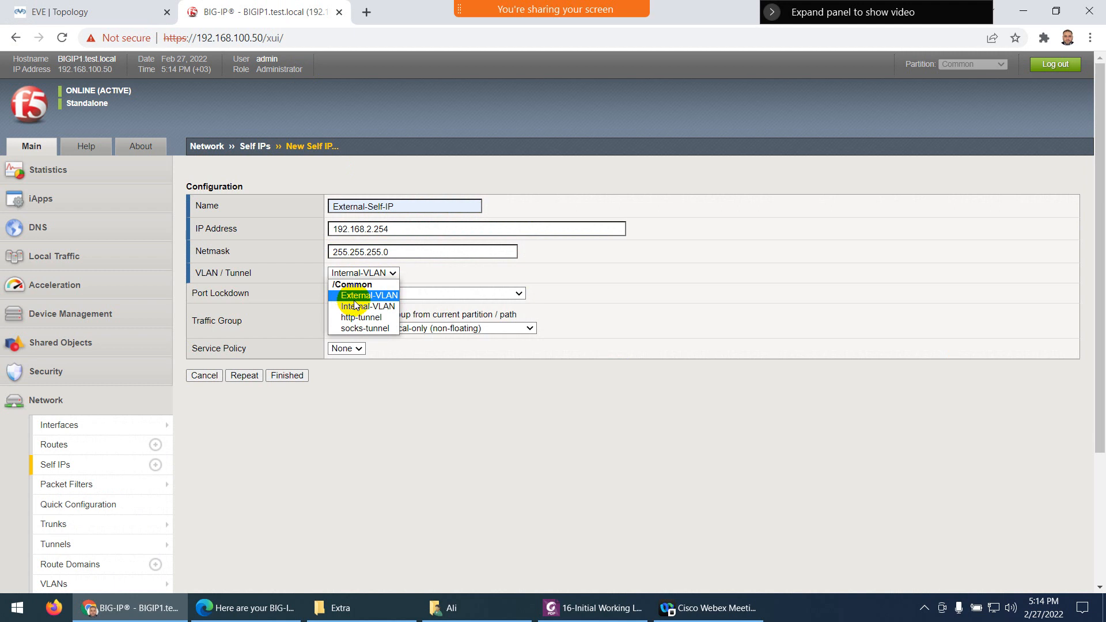
pyautogui.click(357, 295)
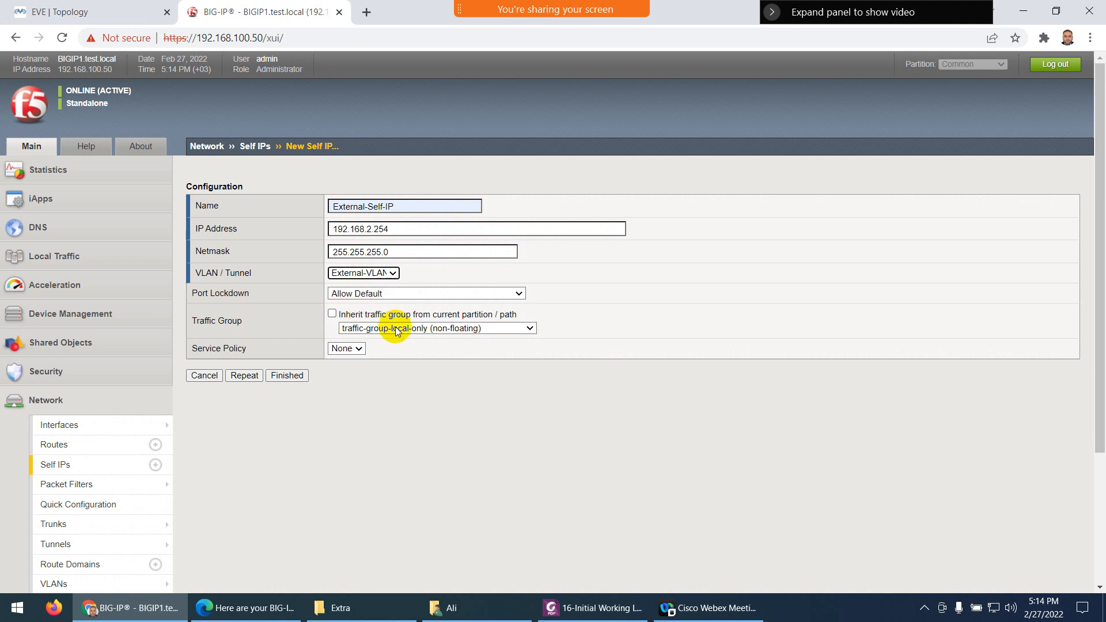
pyautogui.click(369, 294)
pyautogui.click(368, 304)
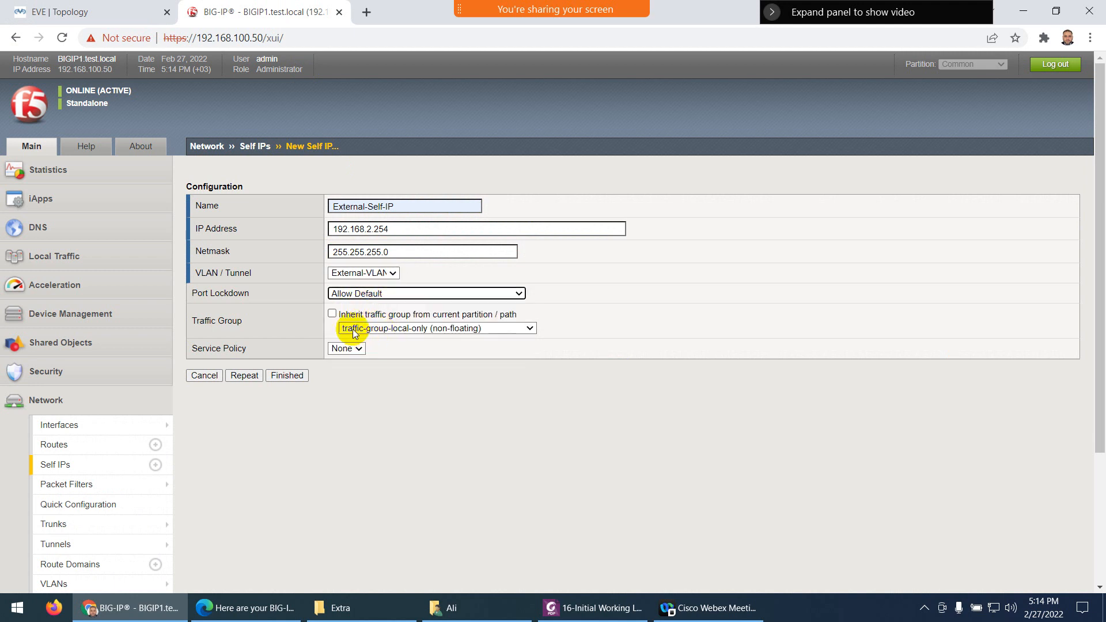
pyautogui.click(286, 375)
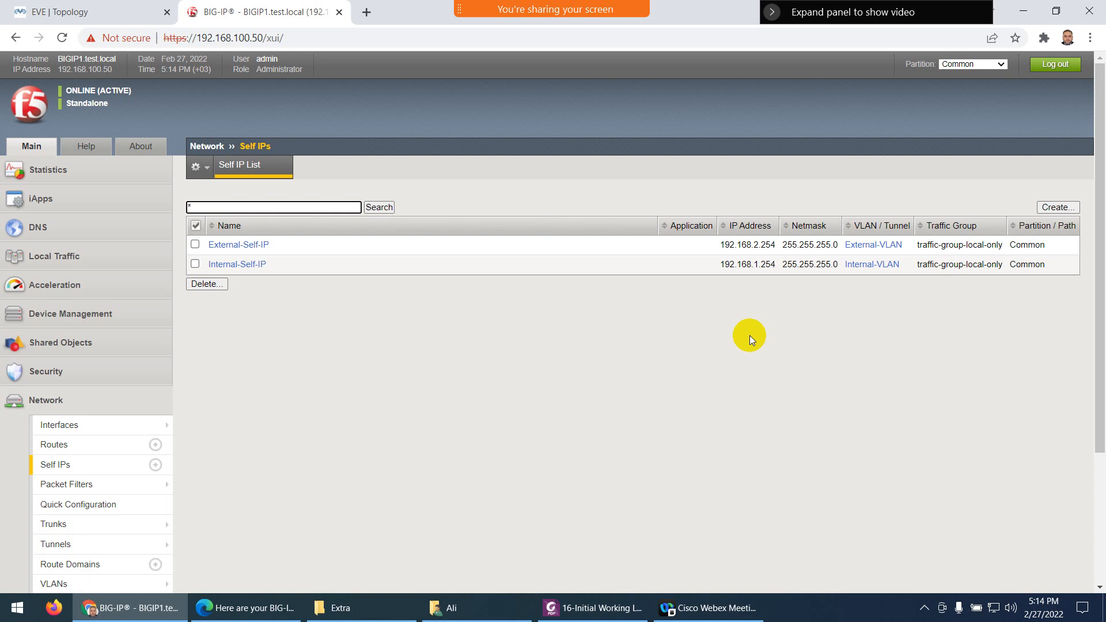
# Read the lab guide's Interfaces Status section, then open BIG-IP's Network > Interfaces list
pyautogui.click(593, 607)
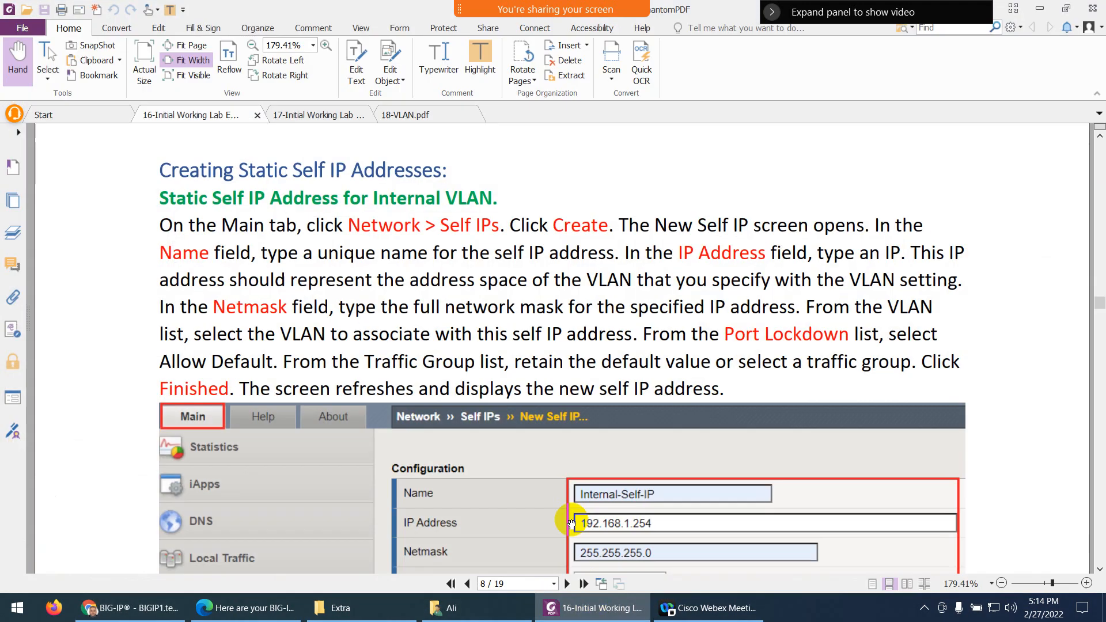
pyautogui.scroll(-4, 508, 424)
pyautogui.scroll(-15, 507, 424)
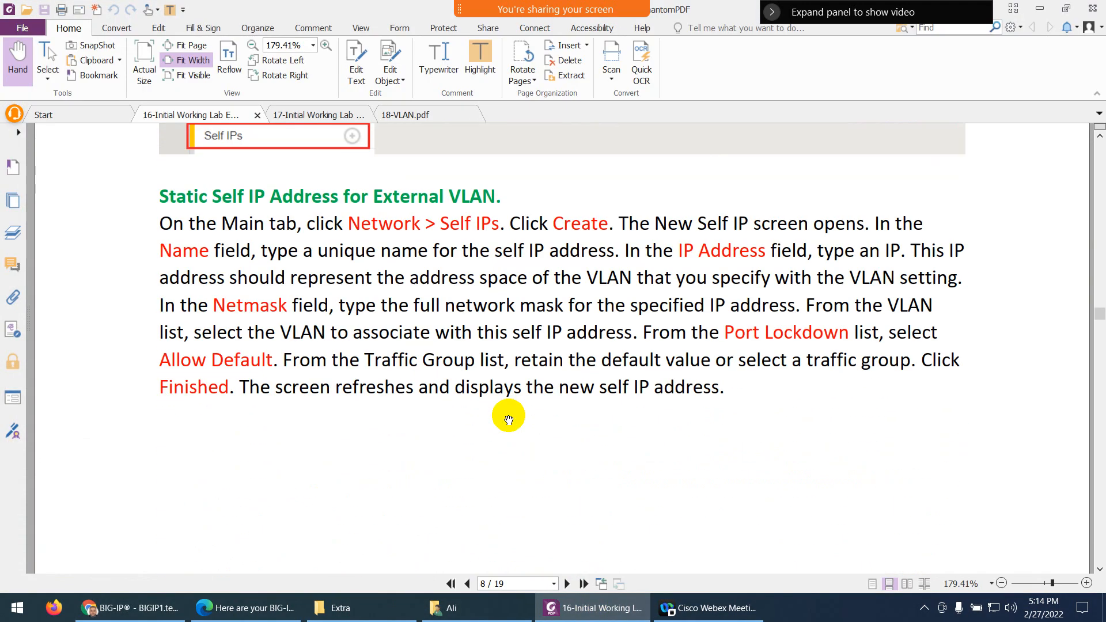
pyautogui.scroll(-13, 504, 414)
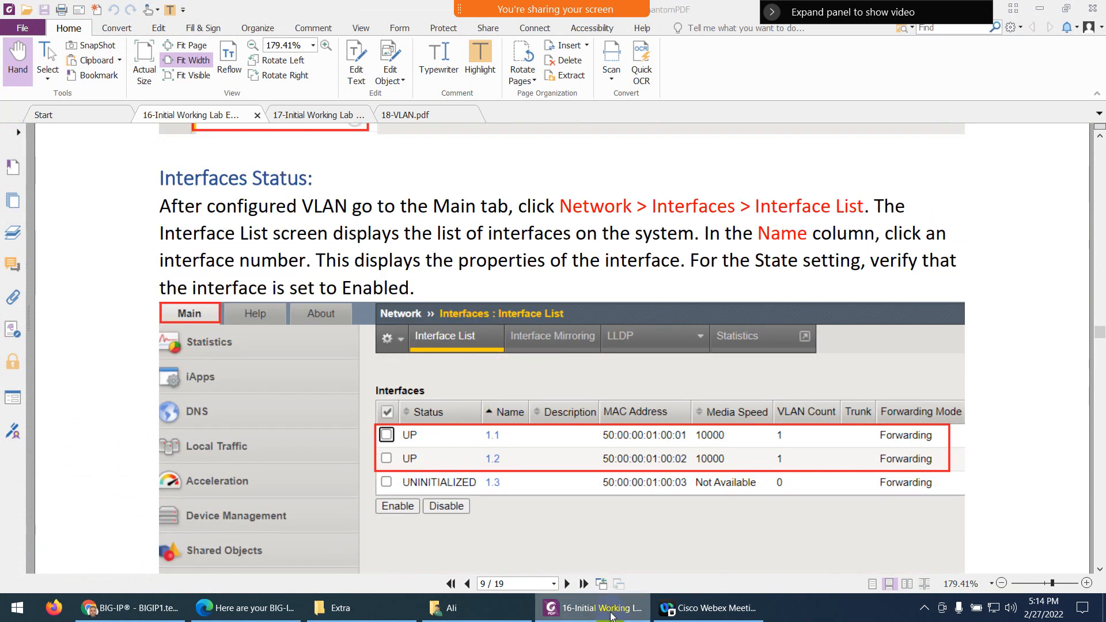
pyautogui.click(593, 608)
pyautogui.click(56, 424)
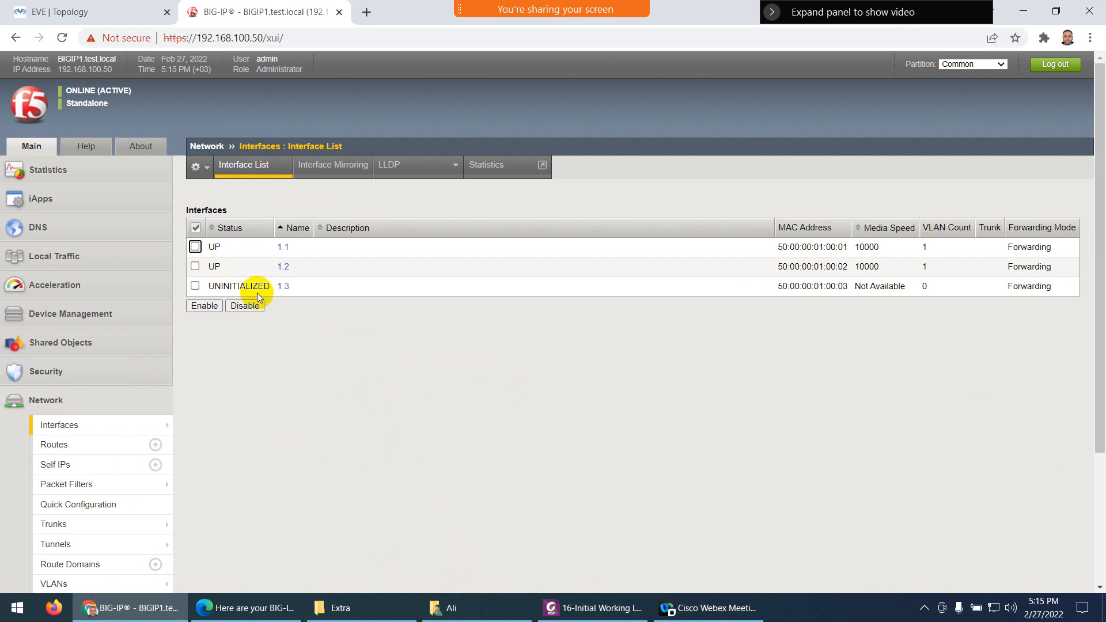
# Check the MAC, speed and VLAN counts of interfaces 1.1–1.3, then return to the lab guide
pyautogui.moveTo(775, 247); pyautogui.dragTo(831, 267)
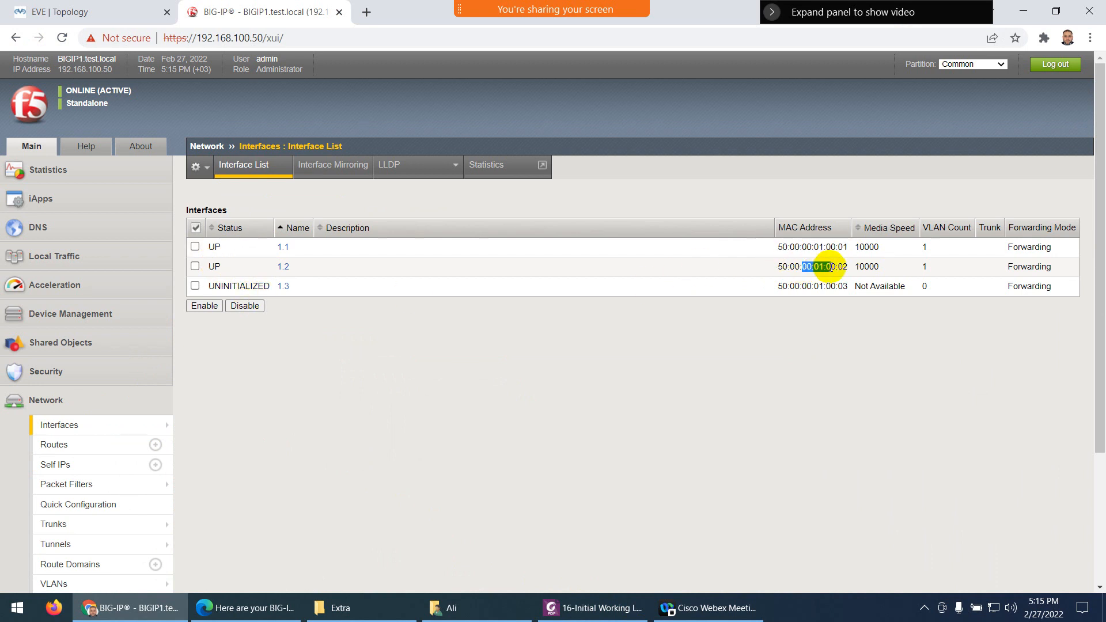
pyautogui.doubleClick(924, 249)
pyautogui.doubleClick(924, 267)
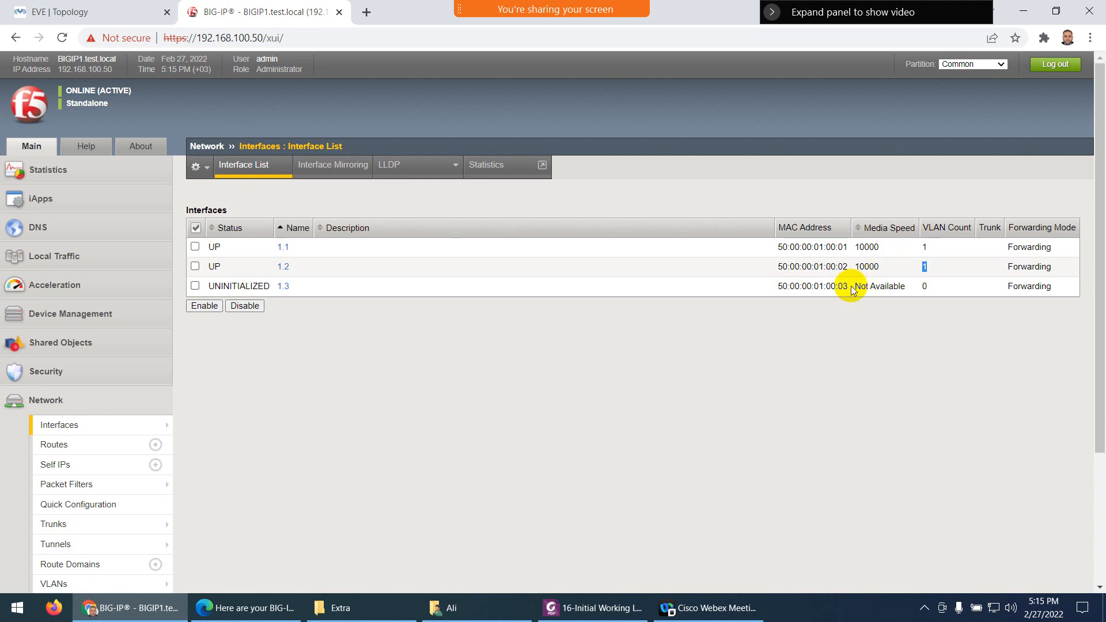
pyautogui.moveTo(853, 286); pyautogui.dragTo(928, 292)
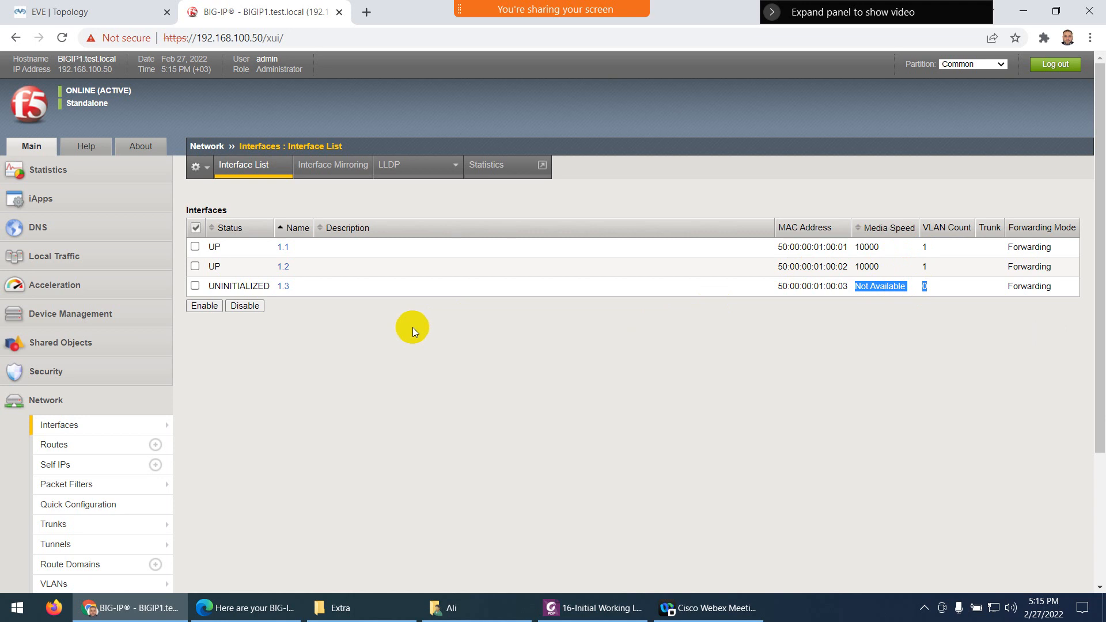
pyautogui.click(593, 607)
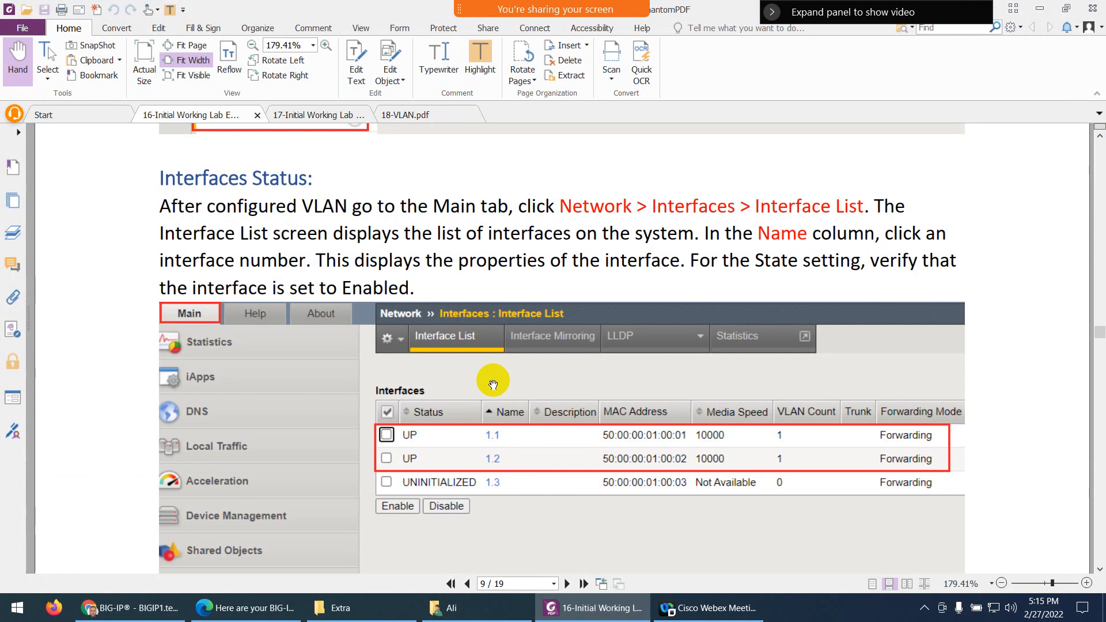
# After checking the topology diagram, open Local Traffic > Nodes to view the empty Node List
pyautogui.scroll(-4, 490, 357)
pyautogui.scroll(-3, 486, 377)
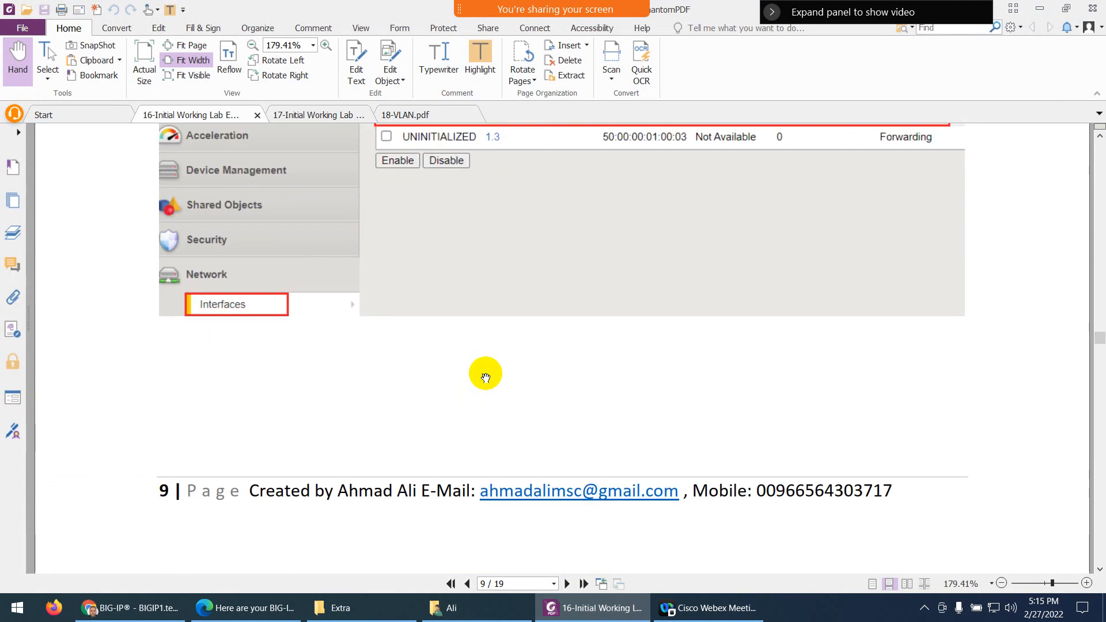
pyautogui.scroll(-8, 486, 378)
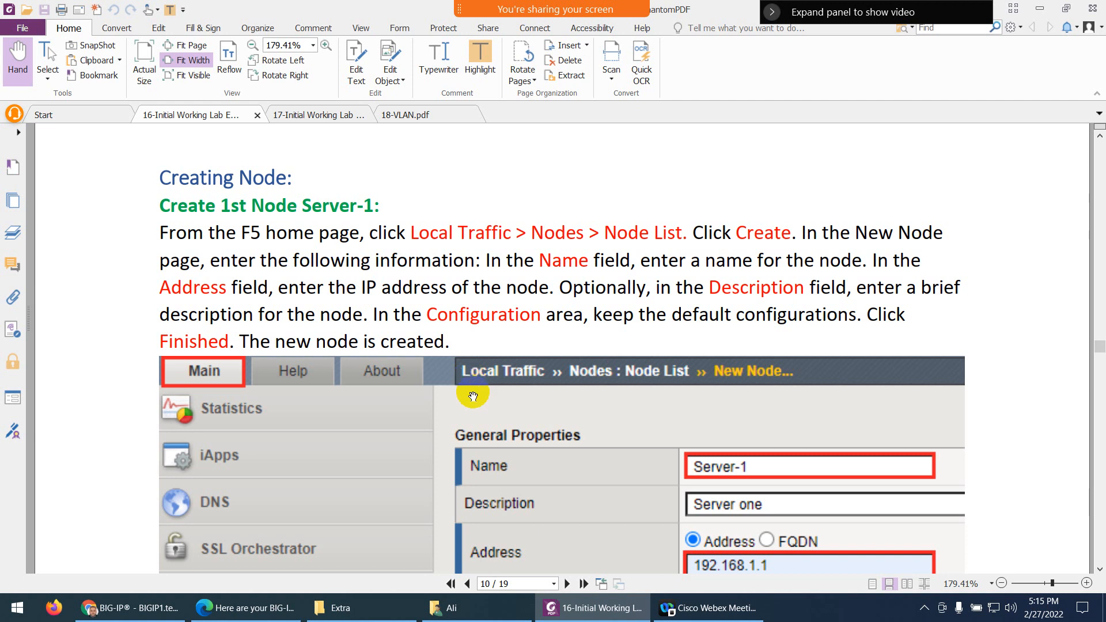
pyautogui.click(583, 615)
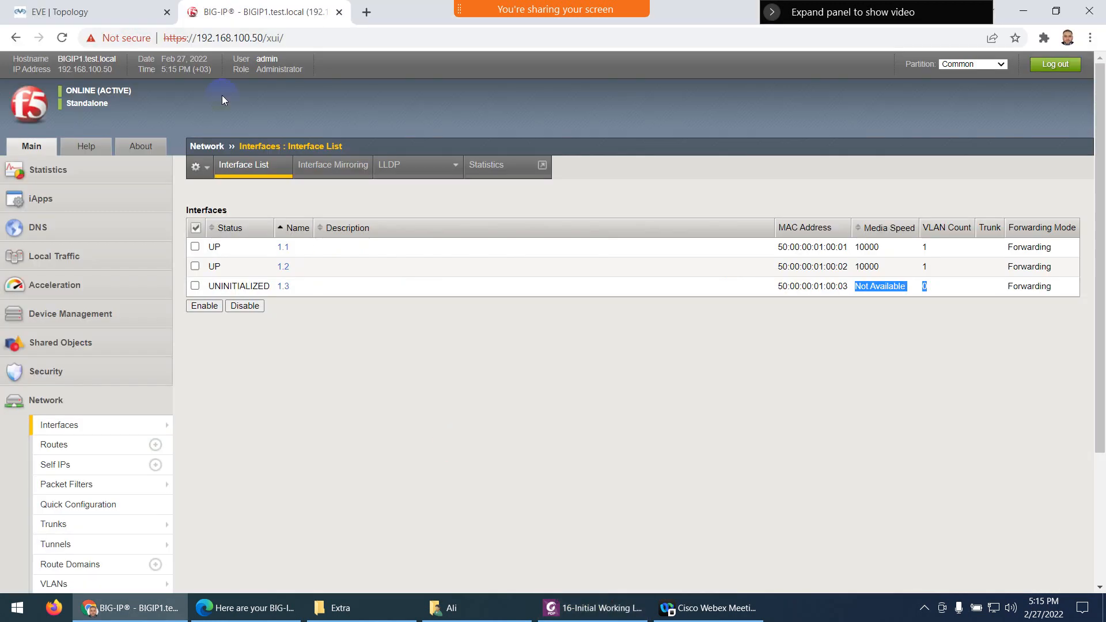
pyautogui.click(66, 12)
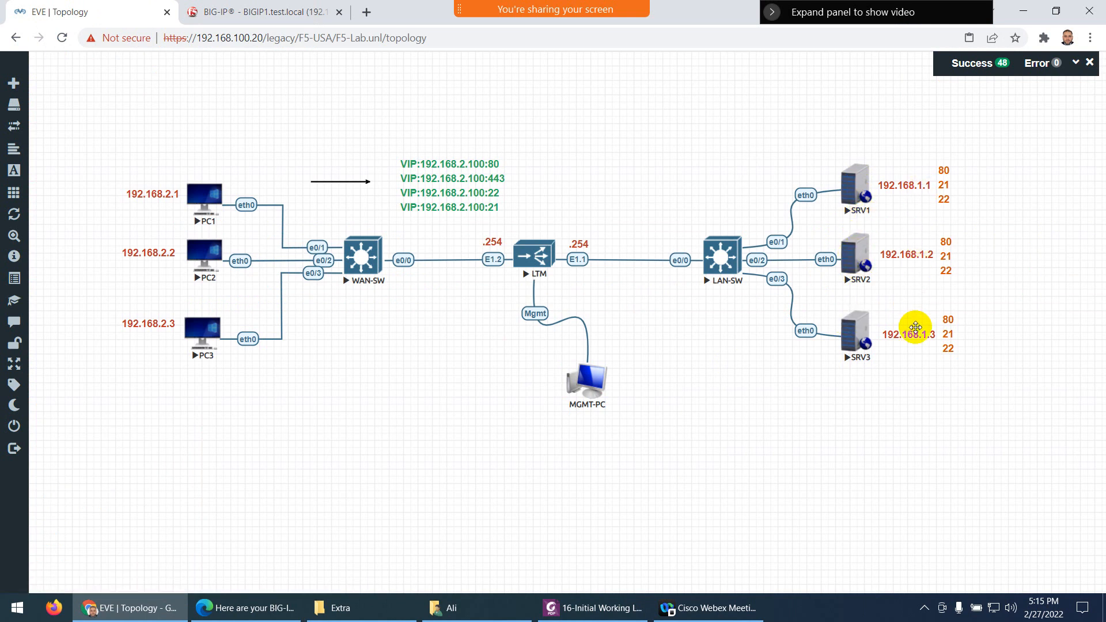
pyautogui.click(257, 11)
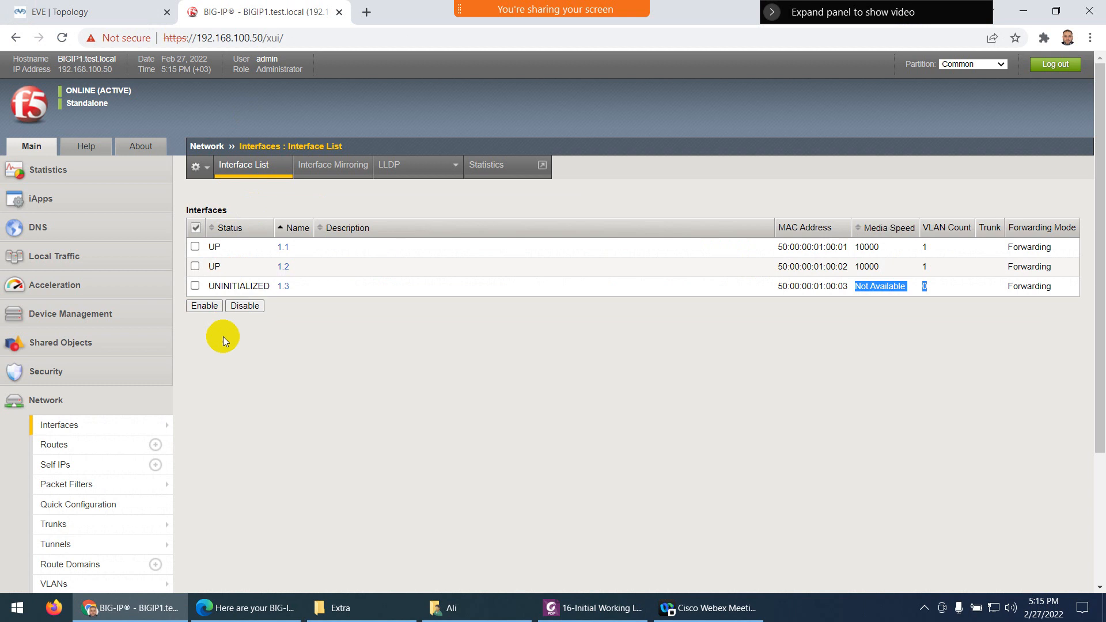
pyautogui.moveTo(126, 414)
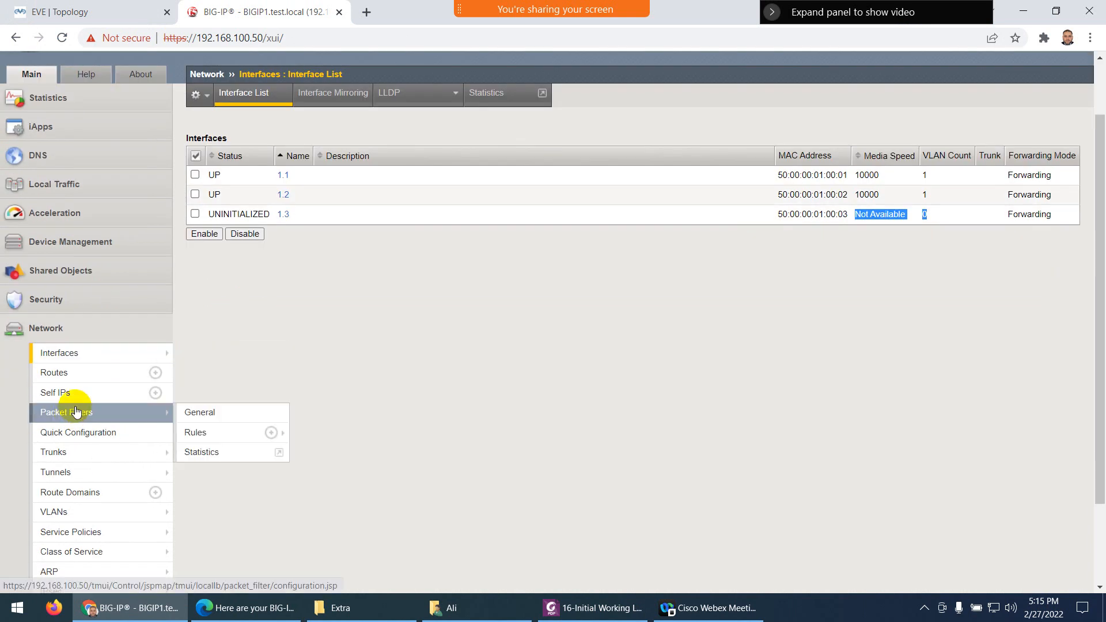
pyautogui.scroll(2, 63, 299)
pyautogui.click(64, 256)
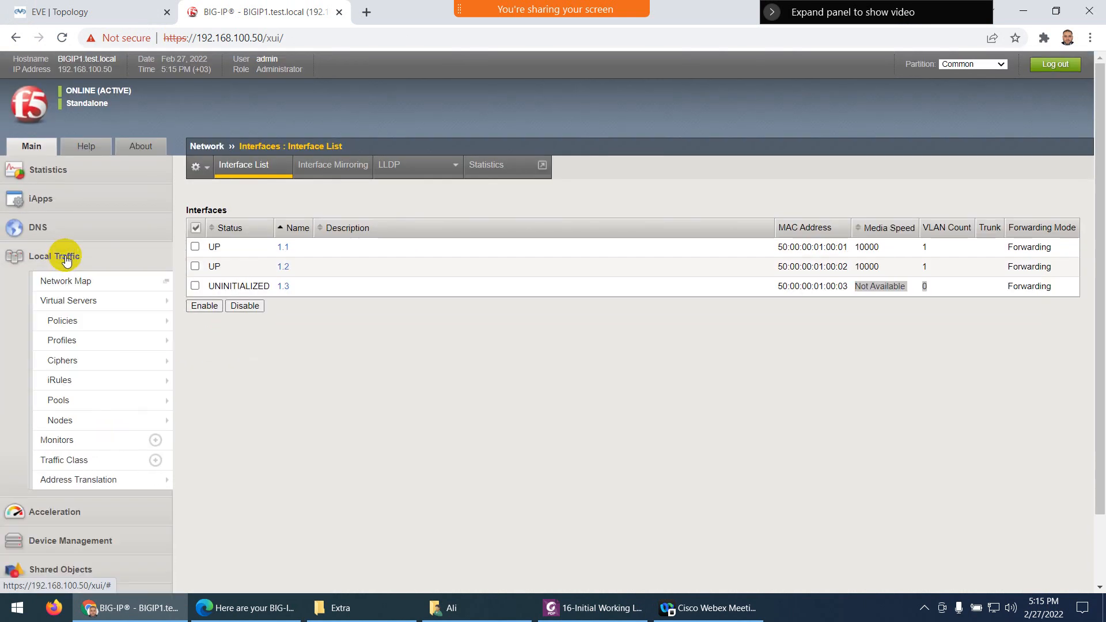
pyautogui.click(82, 420)
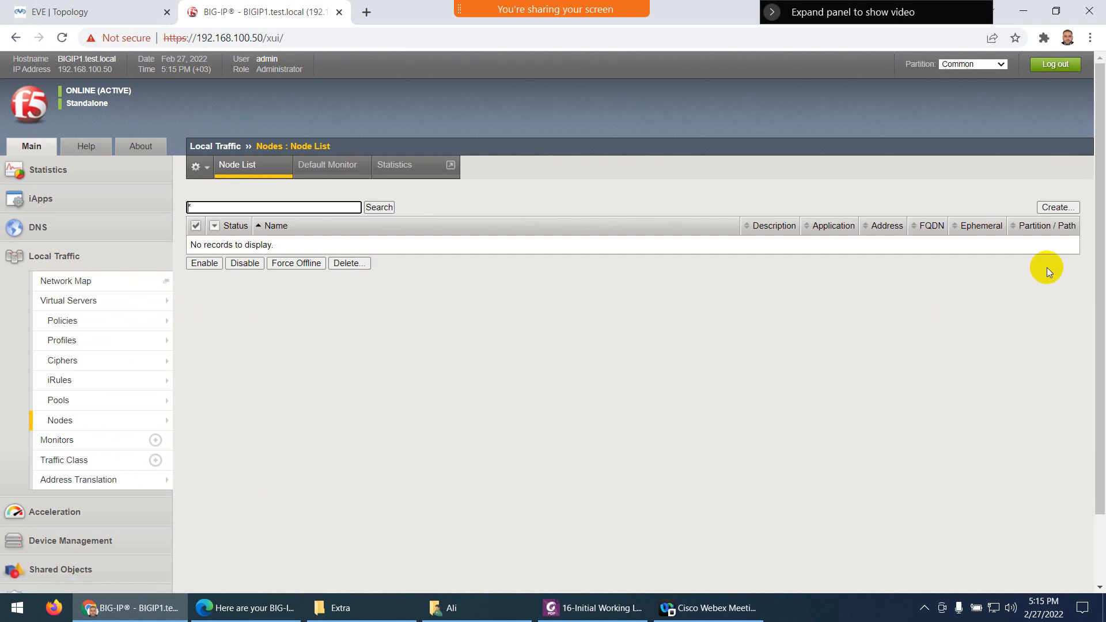
# Start a new node named SRV1
pyautogui.click(1057, 207)
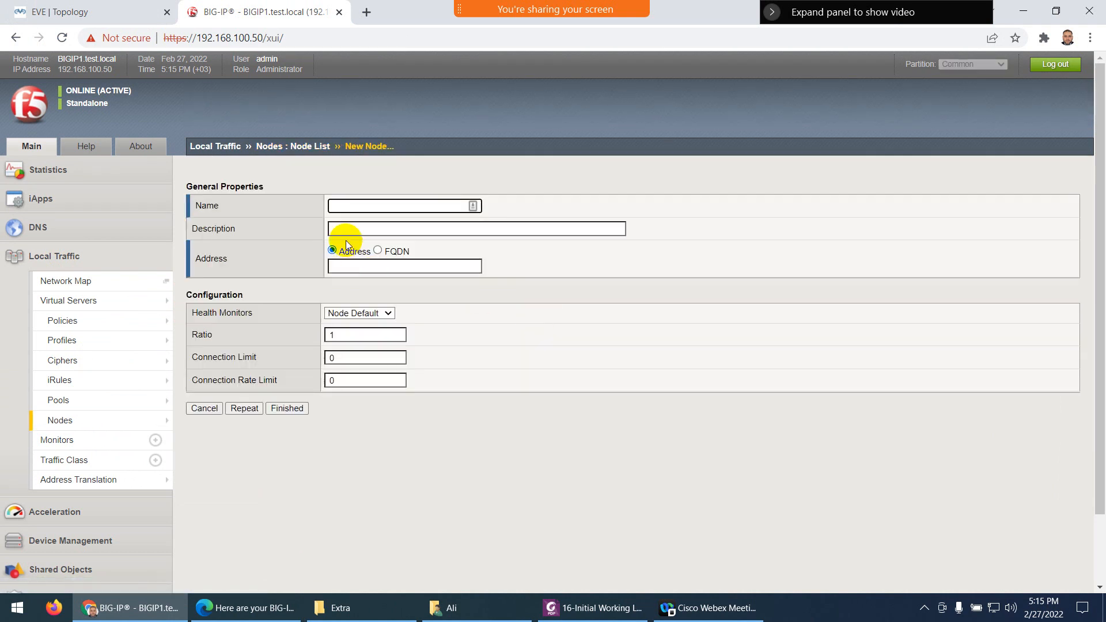
pyautogui.click(339, 206)
pyautogui.write('SRV1')
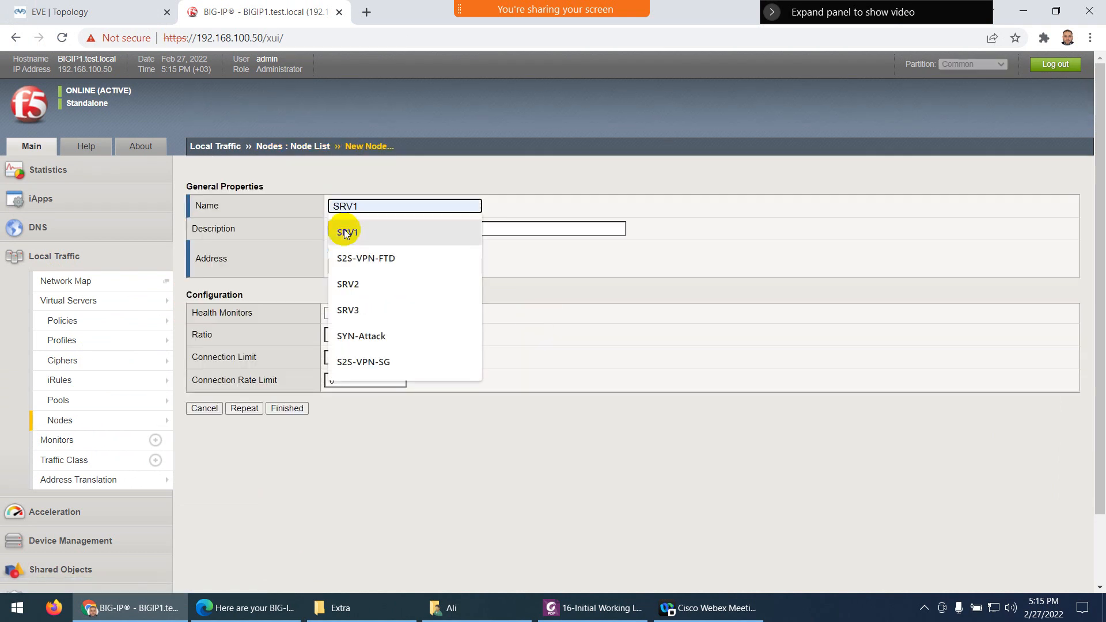
pyautogui.click(348, 231)
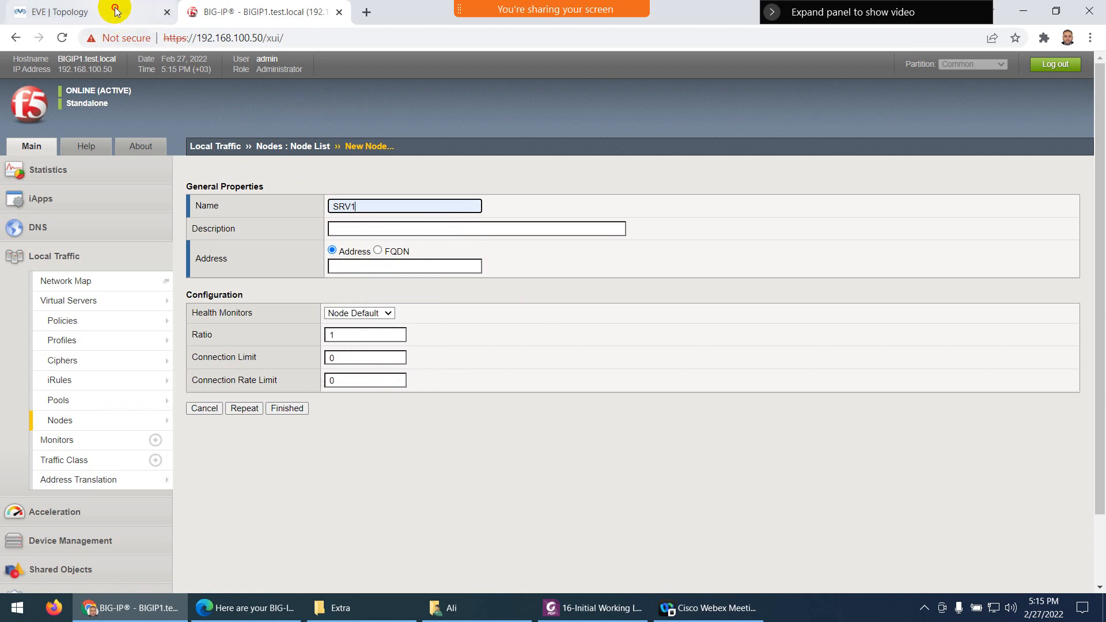
pyautogui.click(92, 11)
pyautogui.click(202, 7)
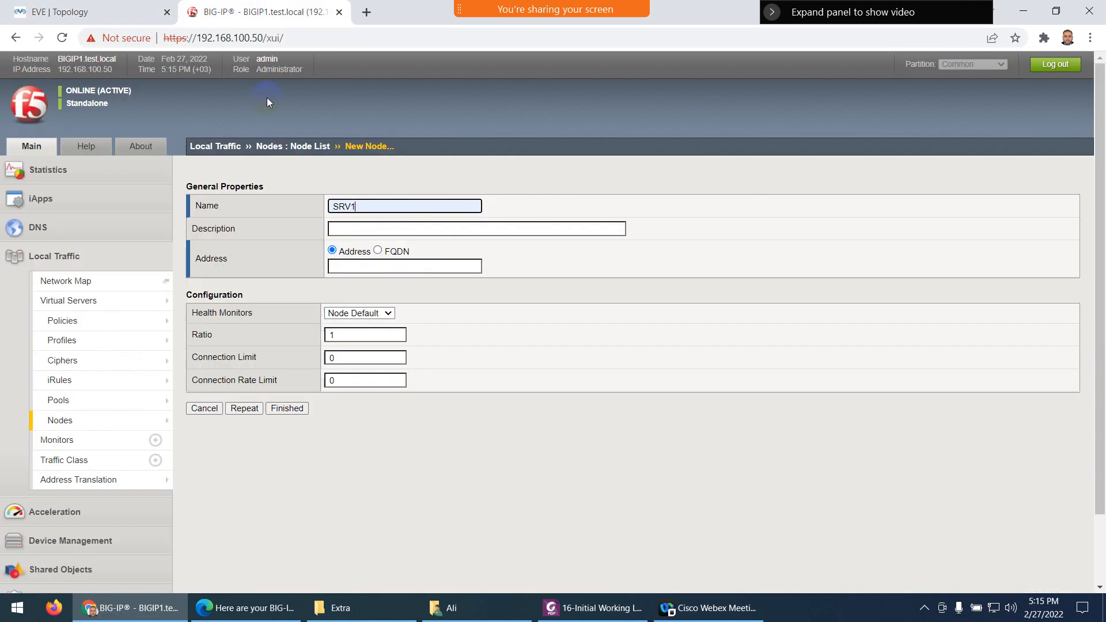
# Give SRV1 description Internal Web Server 1 and address 192.168.1.1, then submit with Repeat
pyautogui.click(340, 229)
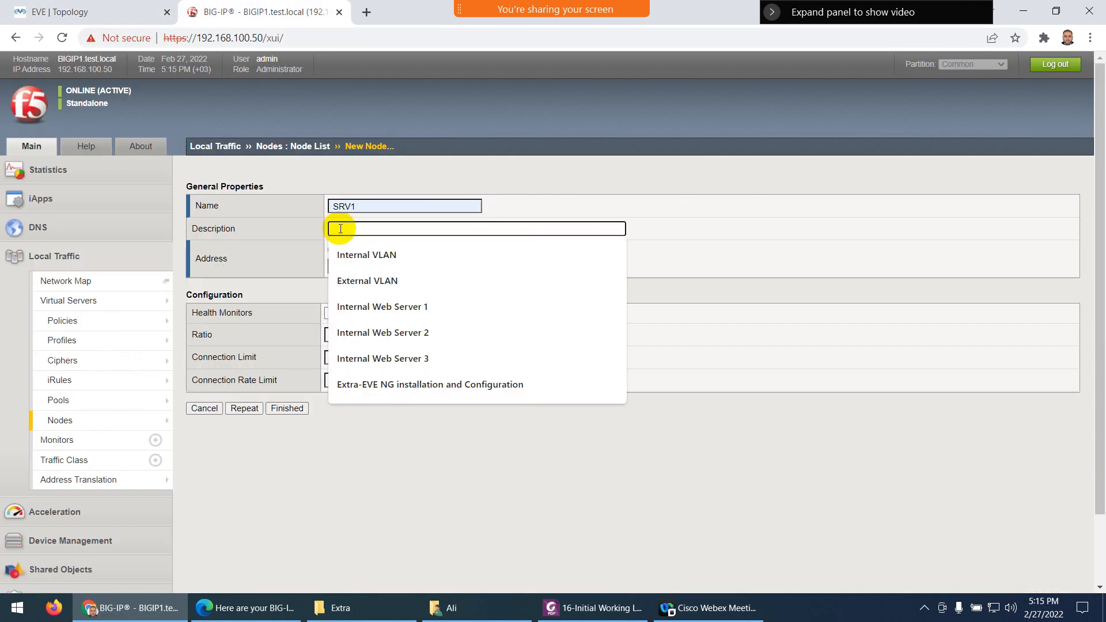
pyautogui.click(359, 306)
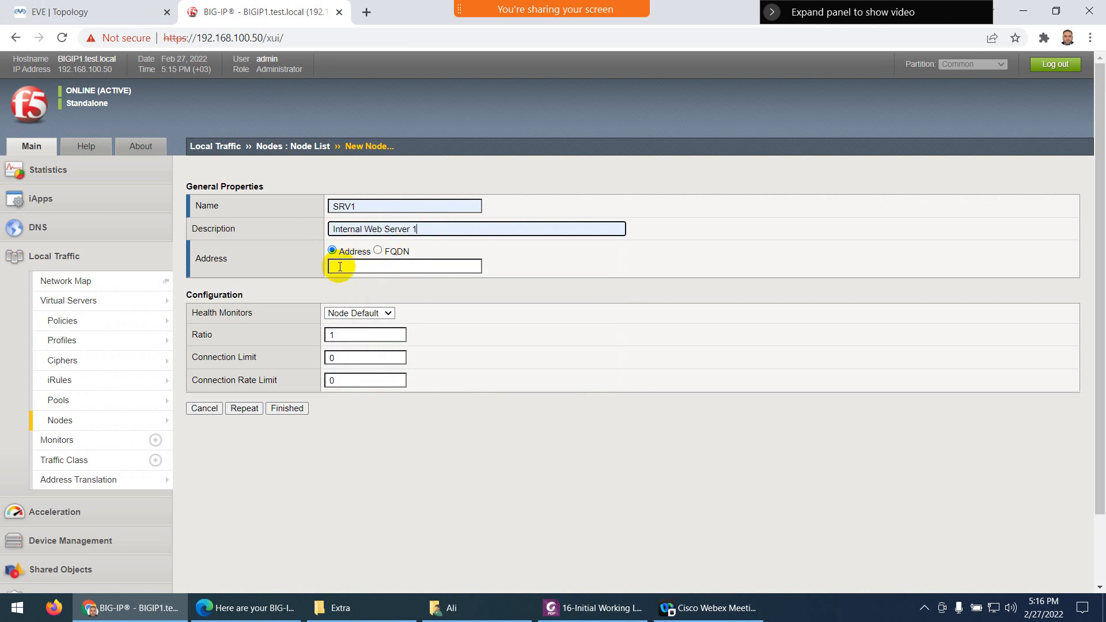
pyautogui.click(339, 267)
pyautogui.click(357, 291)
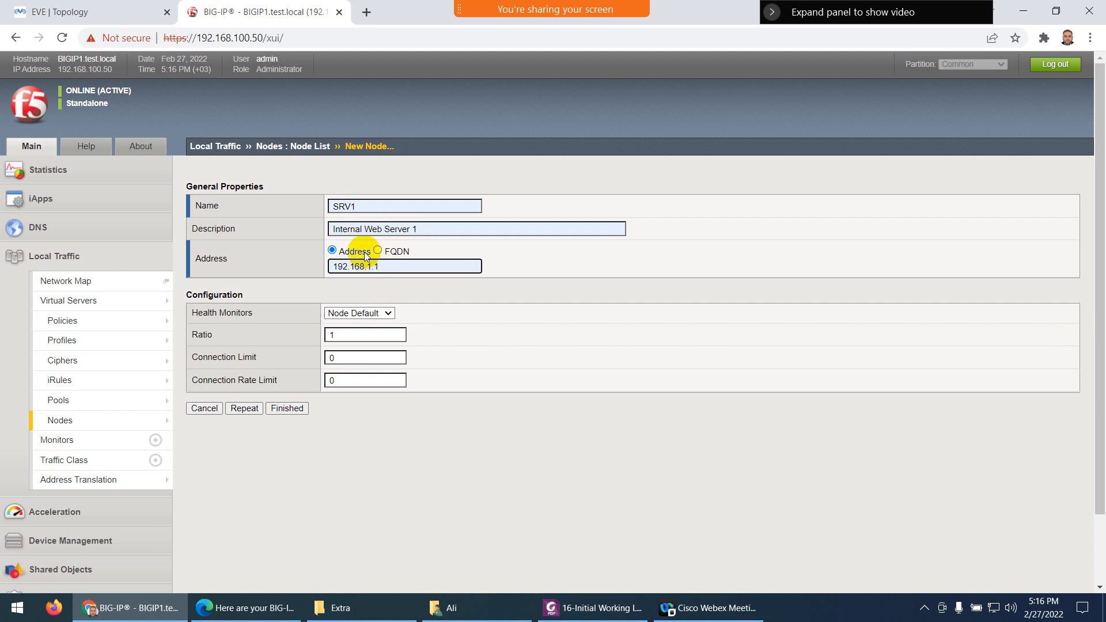
pyautogui.click(95, 11)
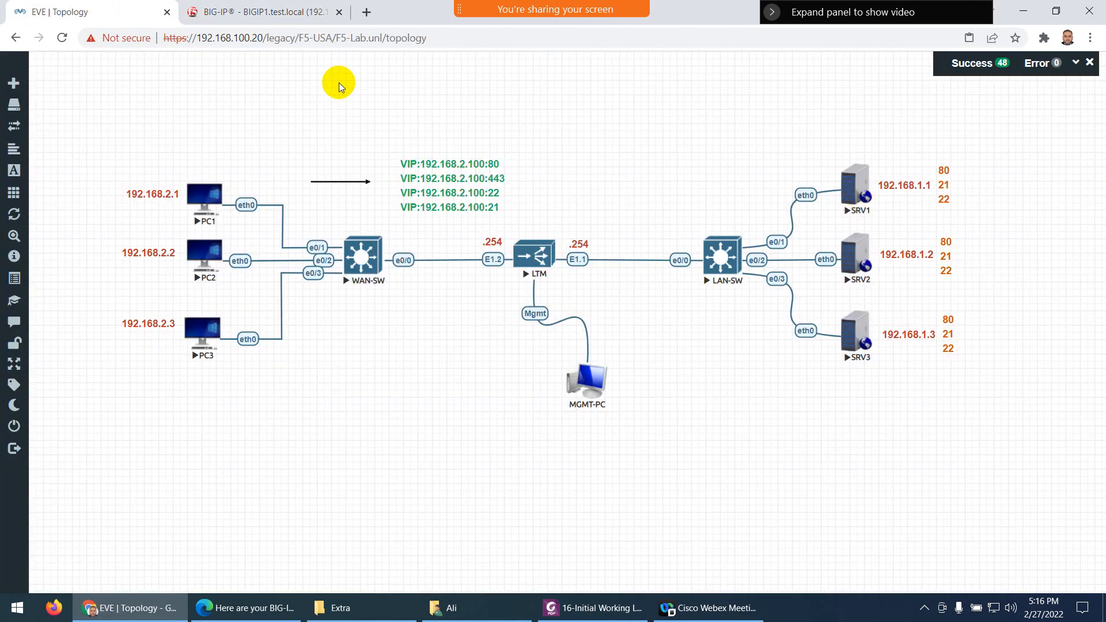
pyautogui.click(278, 12)
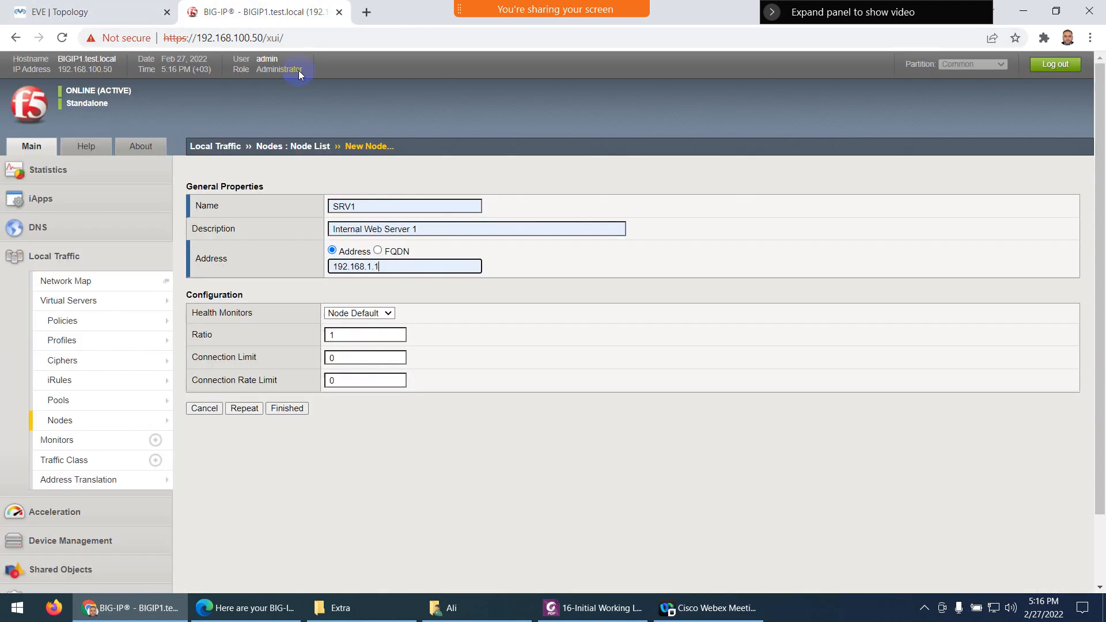
pyautogui.click(246, 410)
# Add node SRV2, Internal Web Server 2, at 192.168.1.2 and submit with Repeat
pyautogui.click(357, 206)
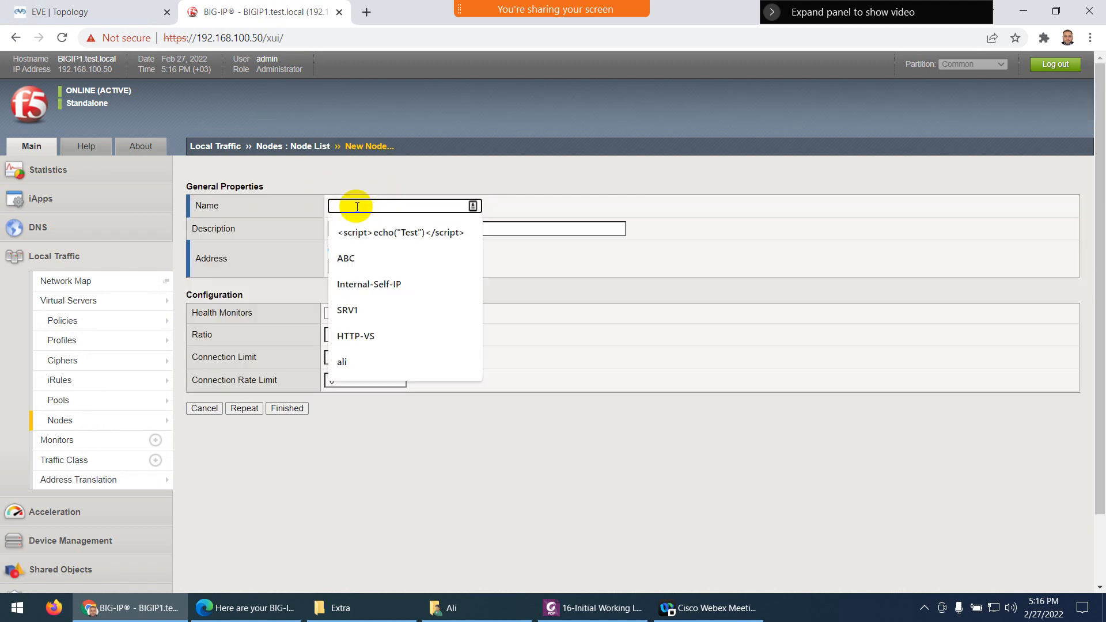
pyautogui.write('sr')
pyautogui.click(348, 258)
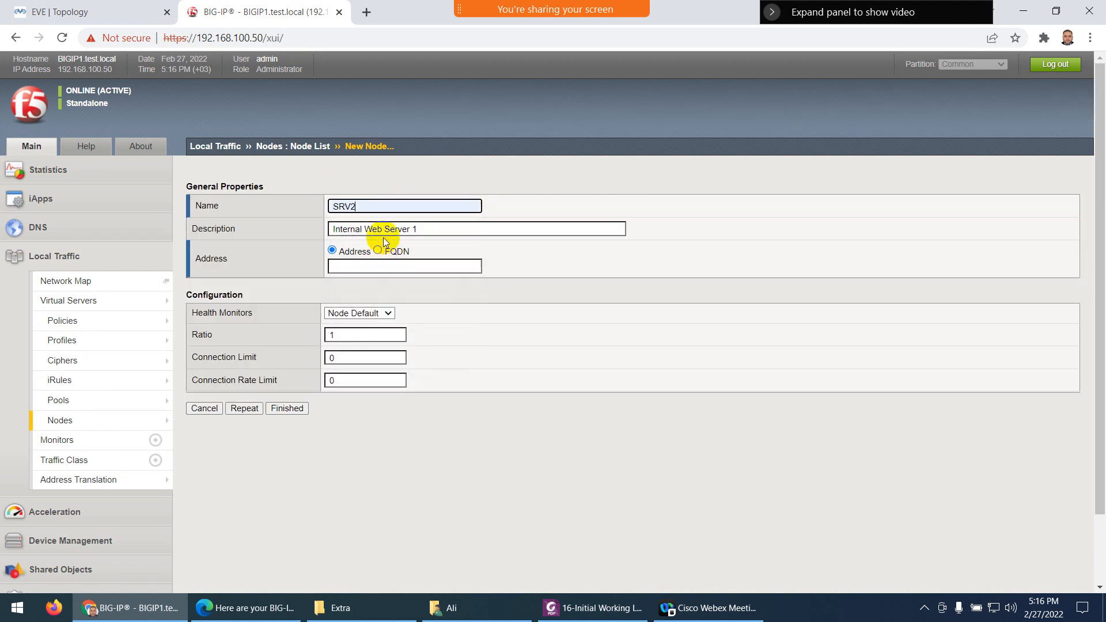
pyautogui.click(419, 228)
pyautogui.press('BackSpace')
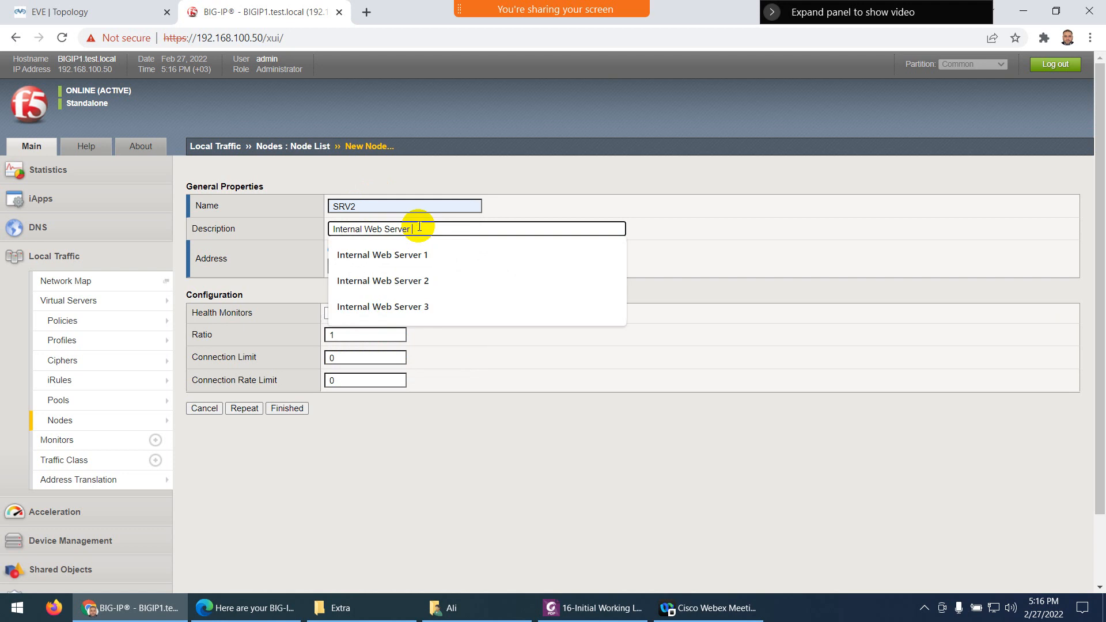
pyautogui.write('2')
pyautogui.click(386, 265)
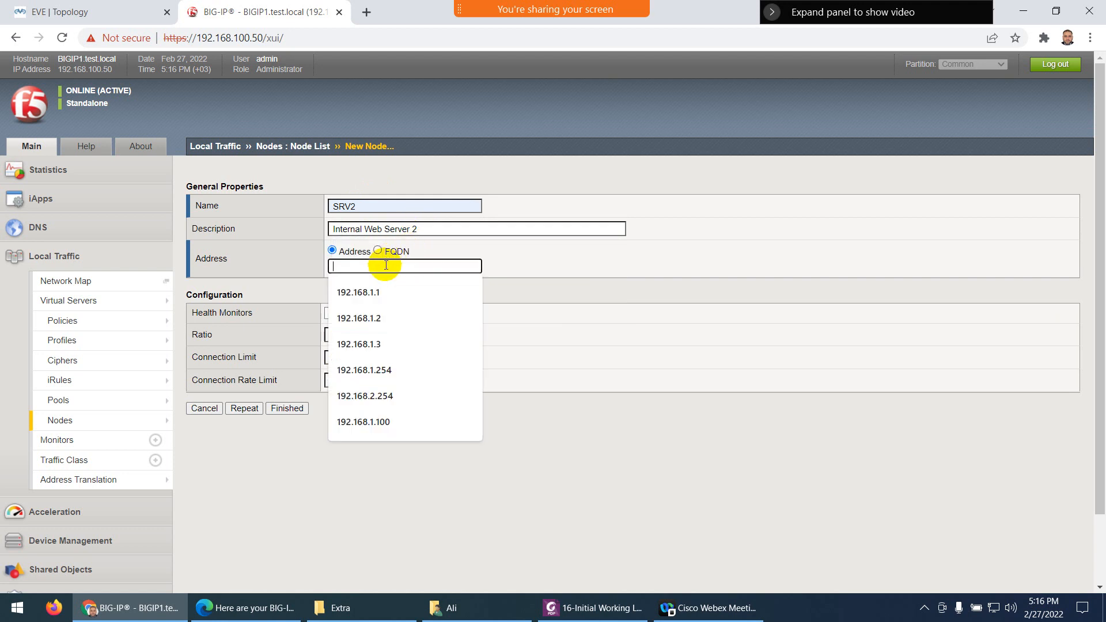
pyautogui.click(373, 311)
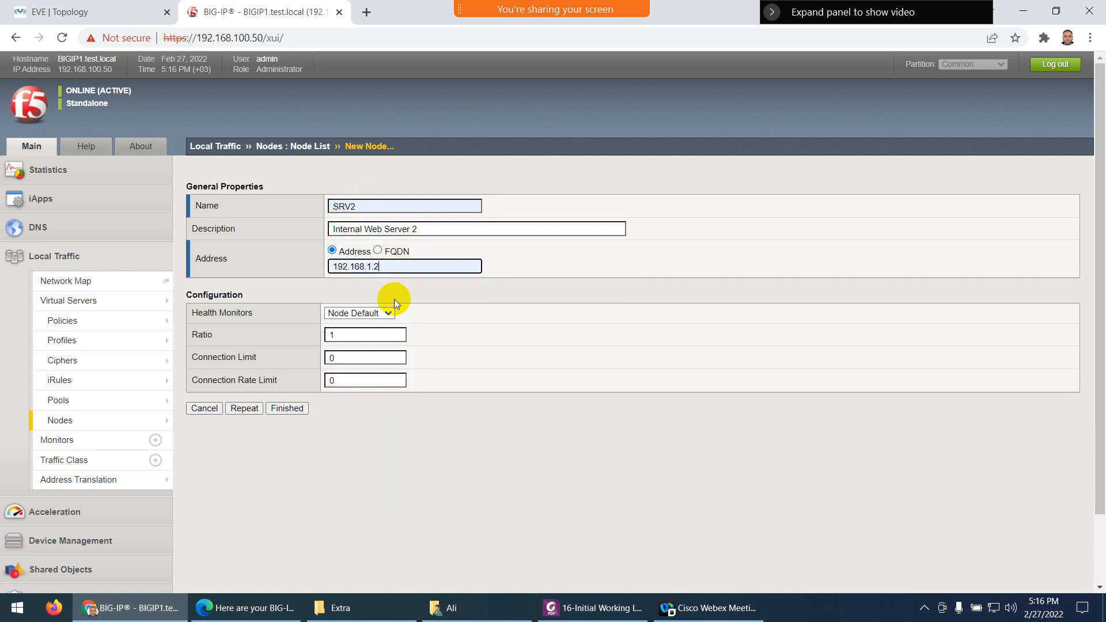
pyautogui.click(244, 409)
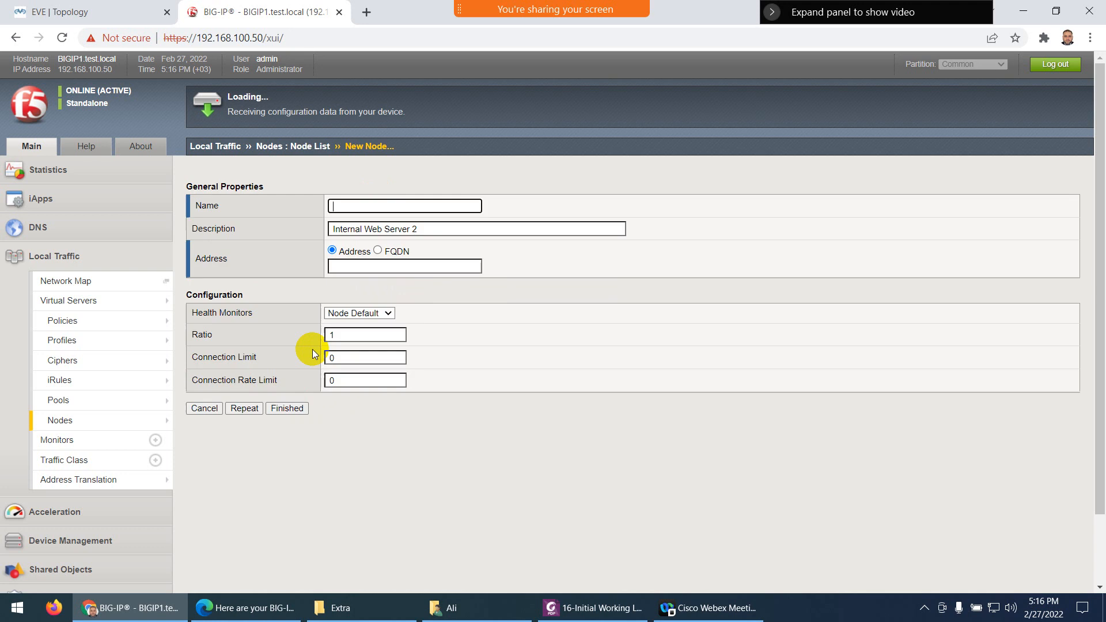
# Add node SRV3, Internal Web Server 3, at 192.168.1.3 and finish, confirming against the topology
pyautogui.click(356, 207)
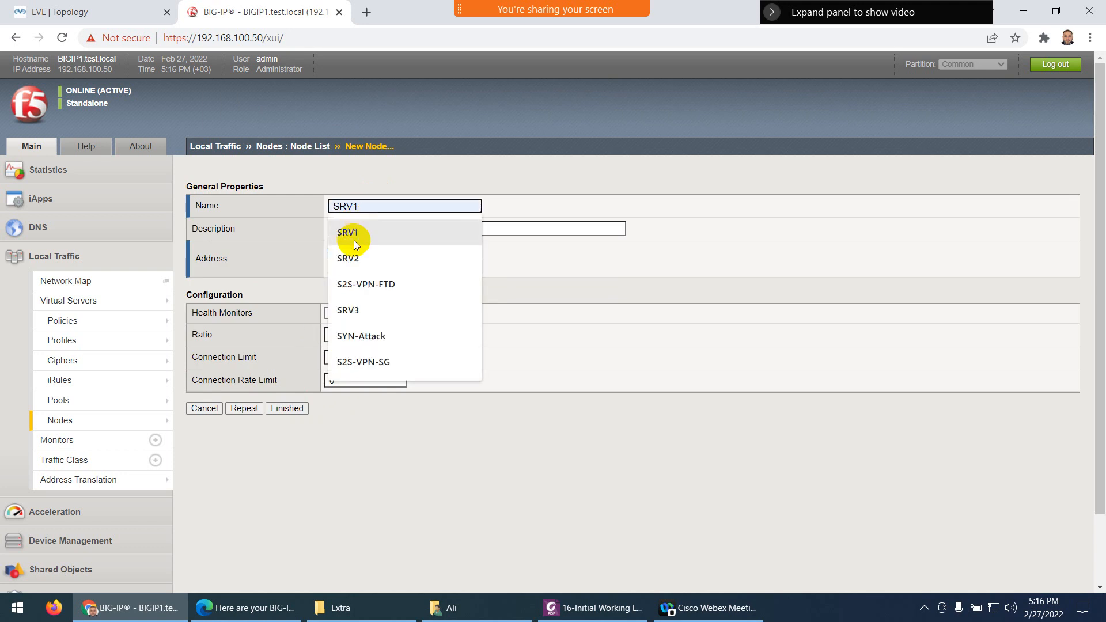
pyautogui.click(358, 301)
pyautogui.click(422, 229)
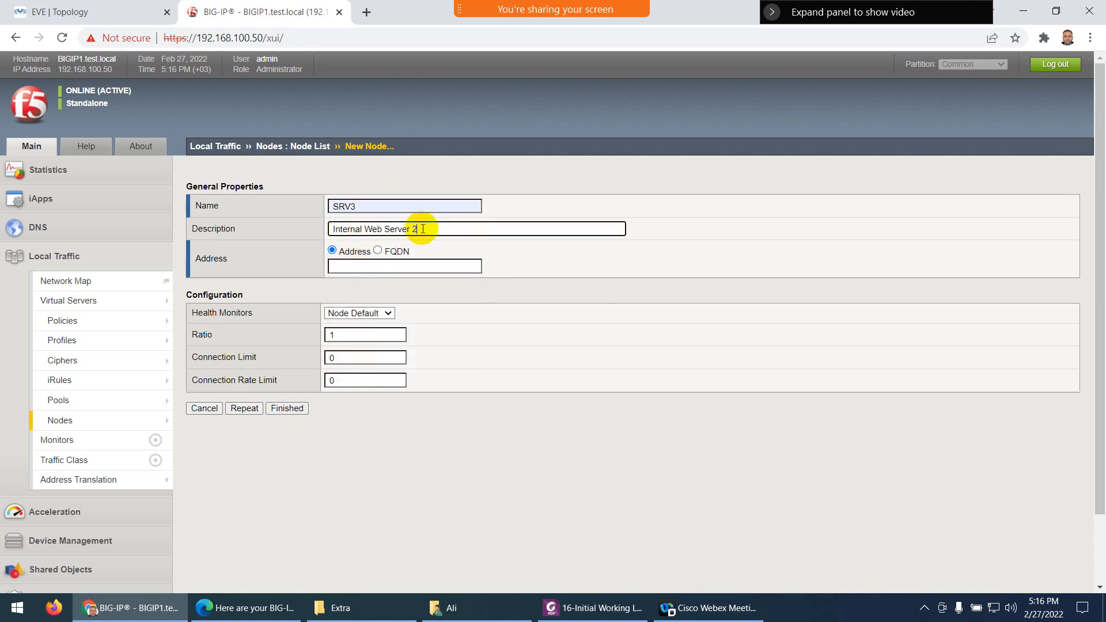
pyautogui.write('3')
pyautogui.click(383, 266)
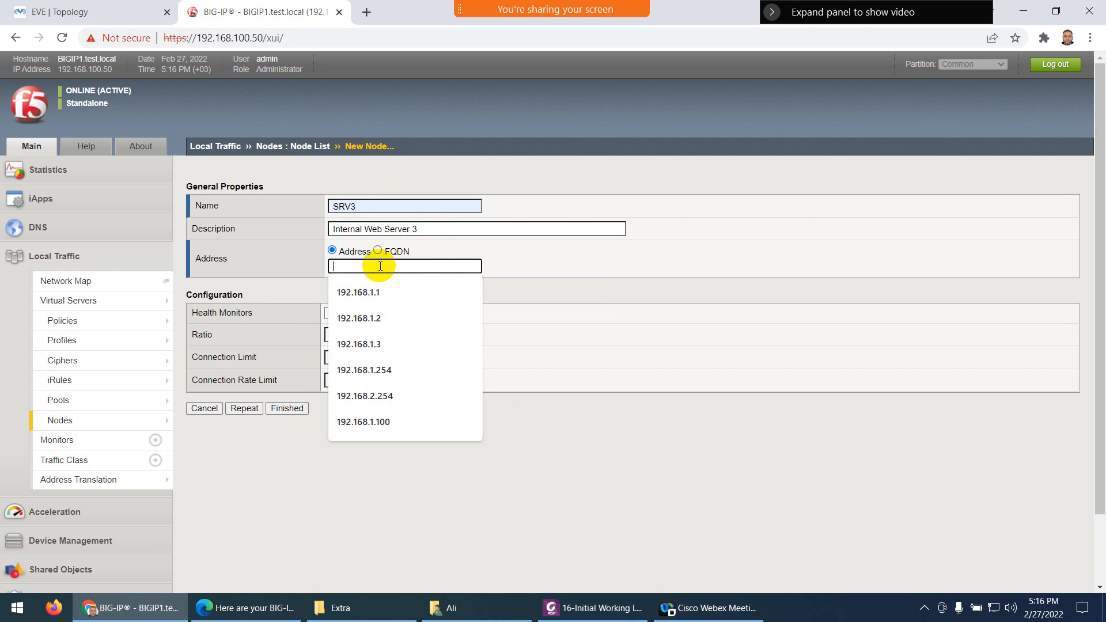
pyautogui.click(365, 335)
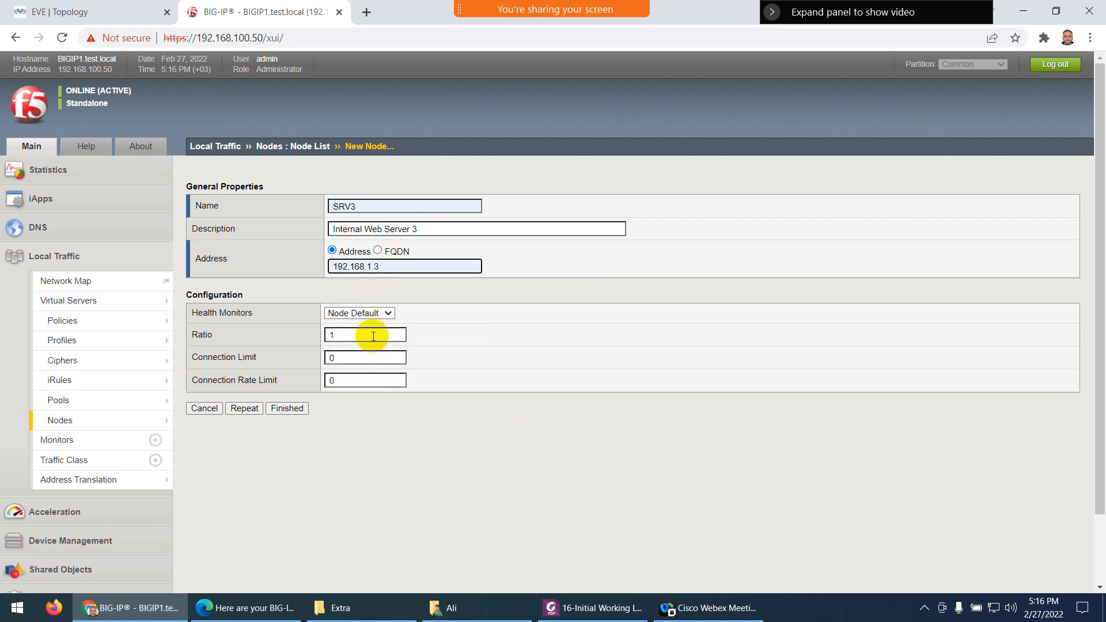
pyautogui.click(284, 410)
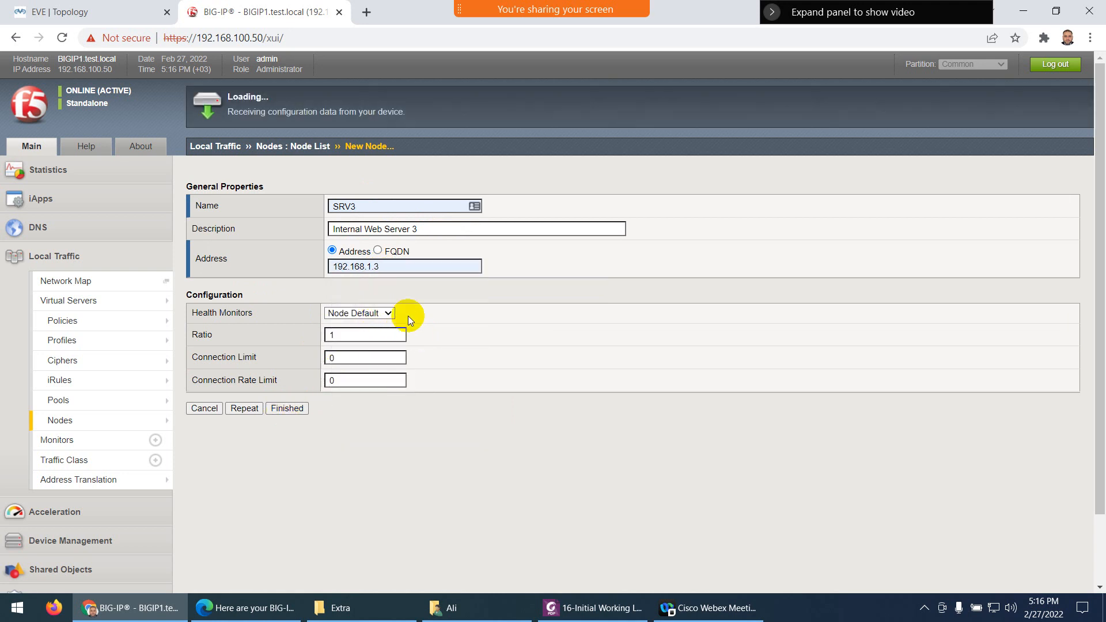
pyautogui.click(86, 12)
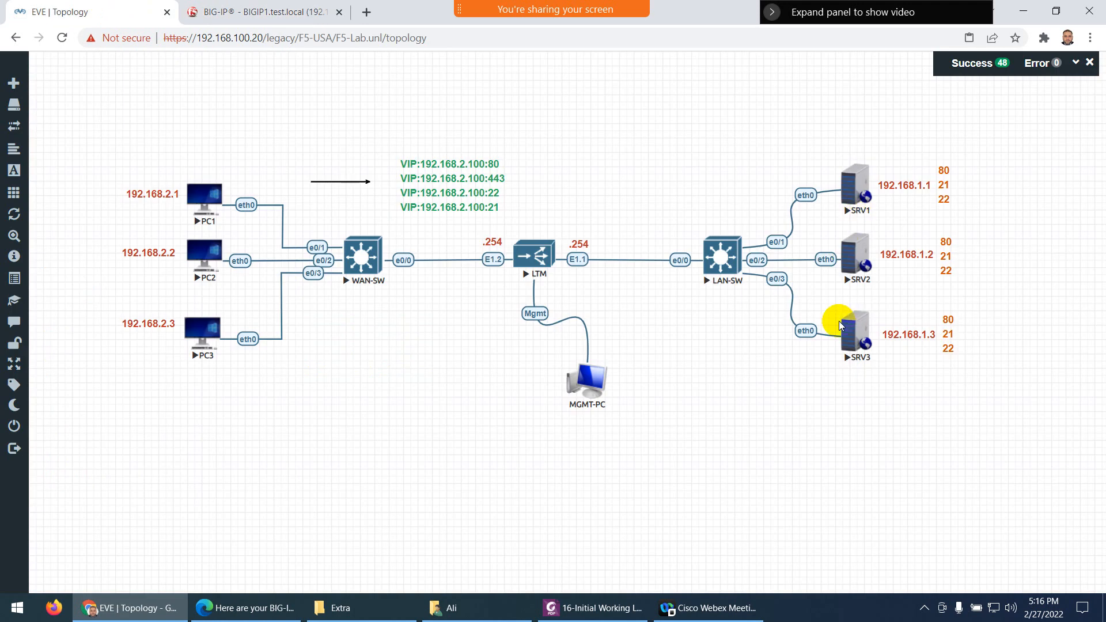
pyautogui.click(266, 12)
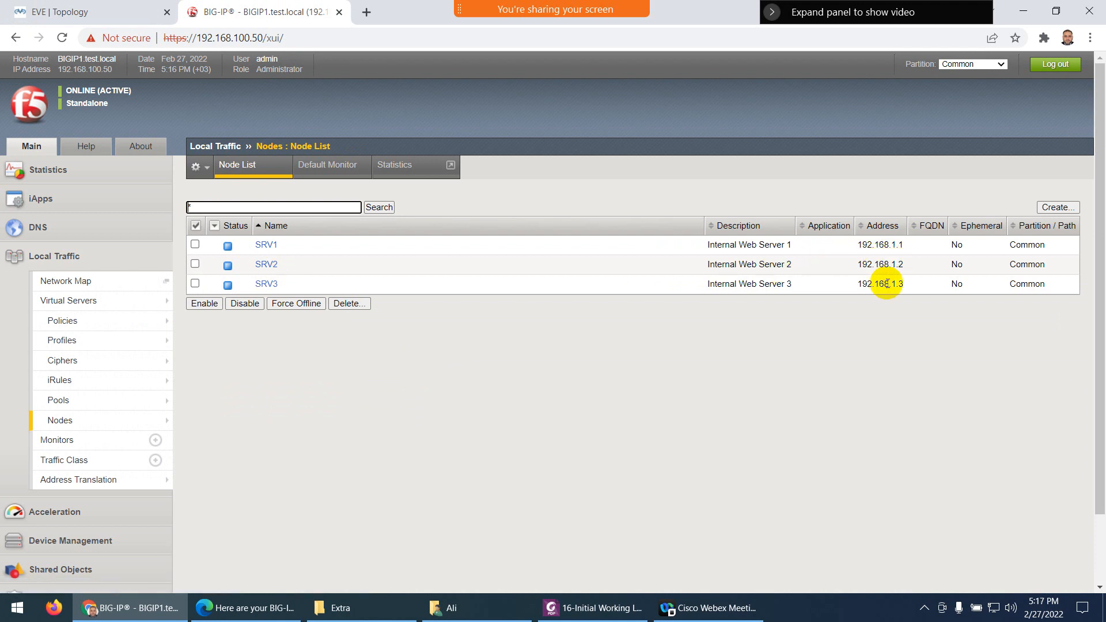
# Scroll the lab guide to the Creating Pool section on page 12, then return to BIG-IP
pyautogui.click(580, 612)
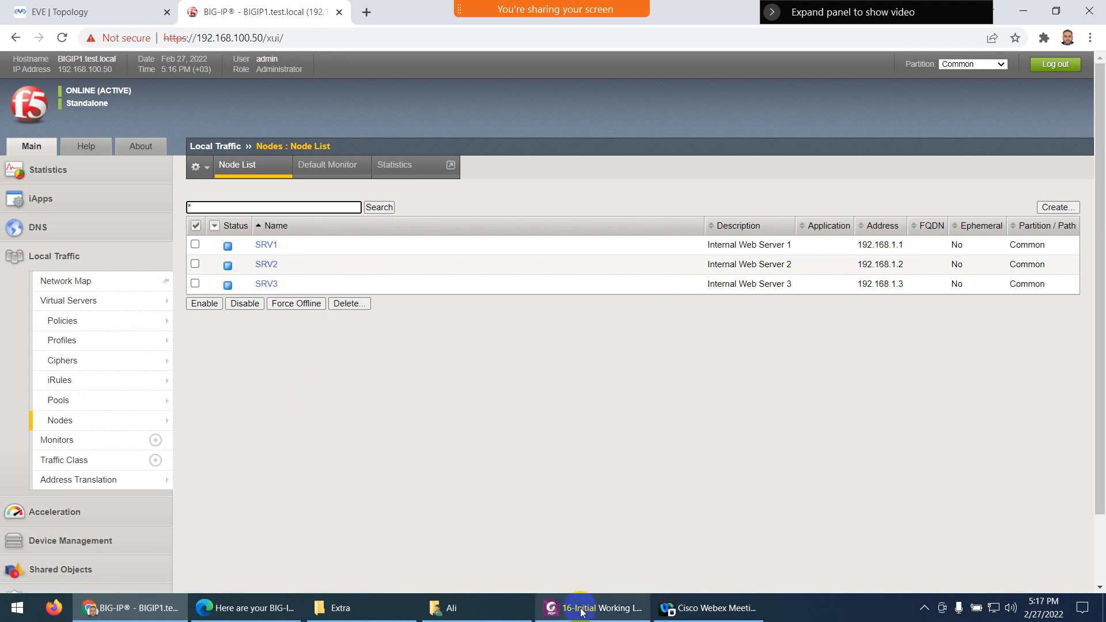
pyautogui.scroll(-10, 460, 392)
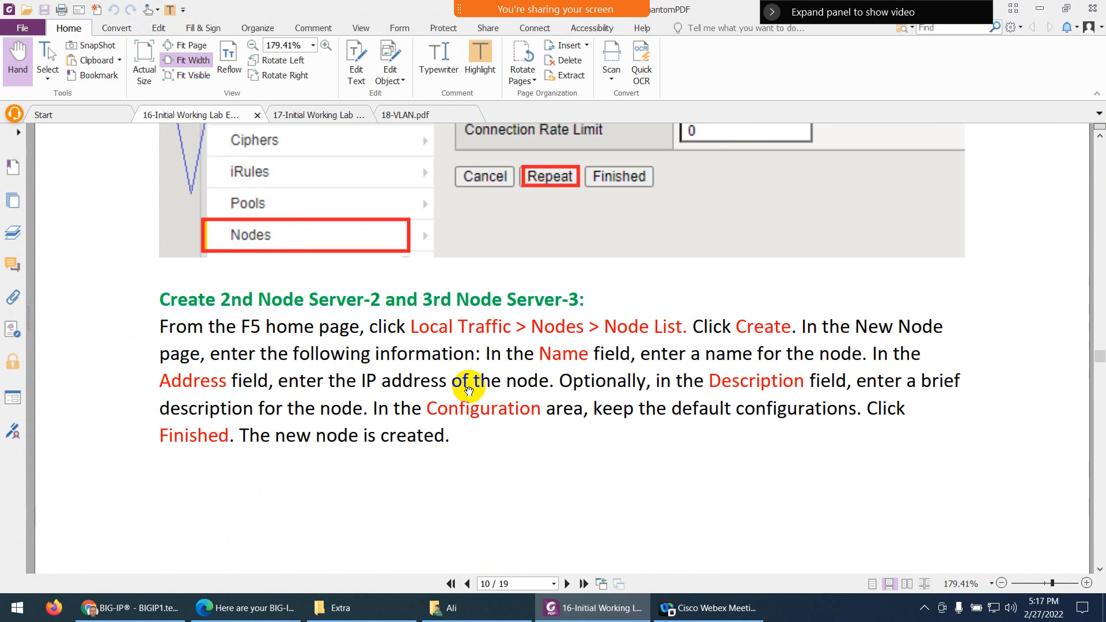
pyautogui.scroll(-12, 468, 389)
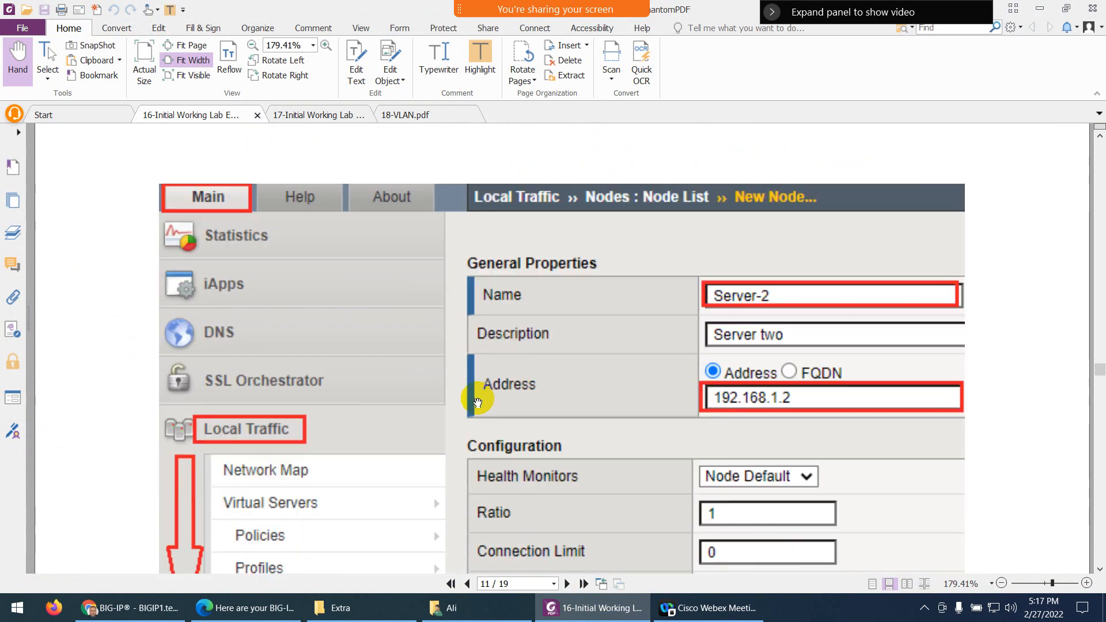
pyautogui.scroll(-10, 478, 401)
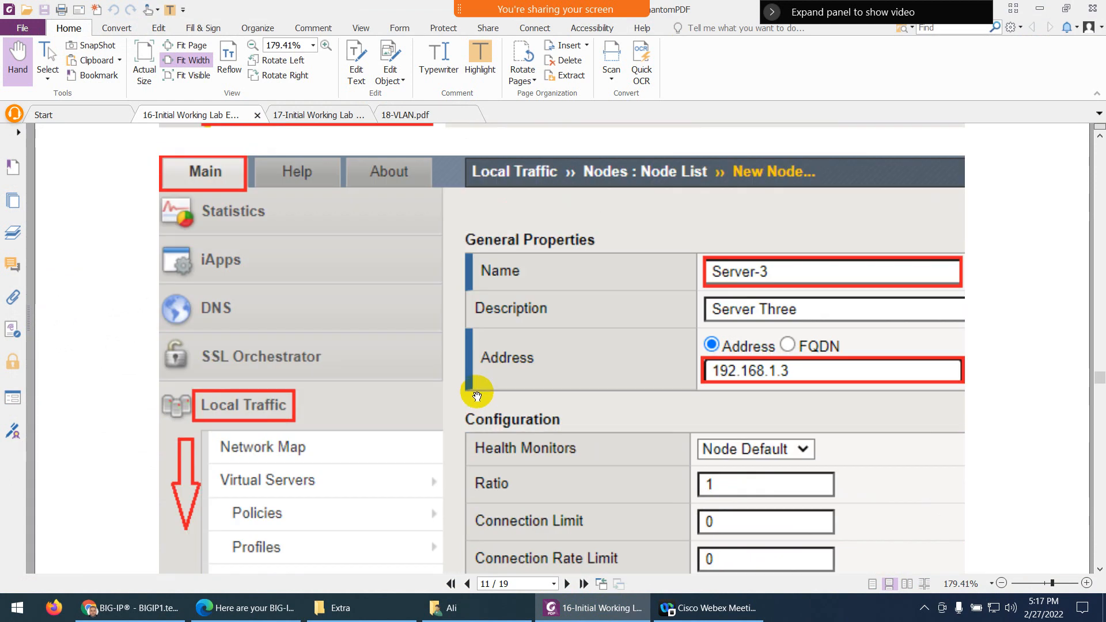
pyautogui.scroll(-15, 477, 396)
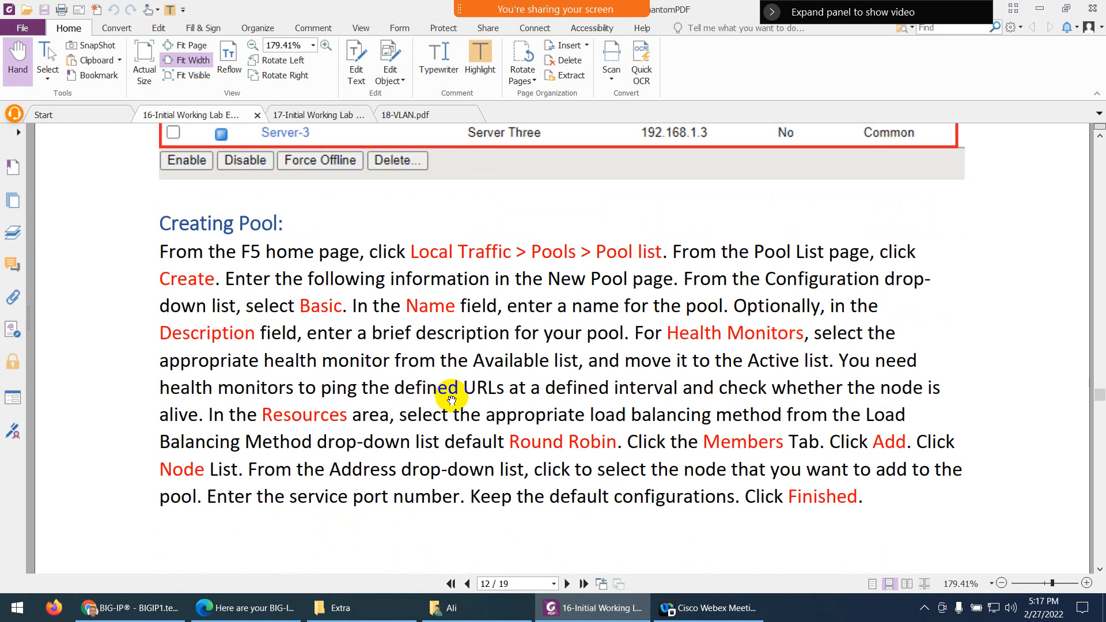
pyautogui.scroll(-1, 276, 287)
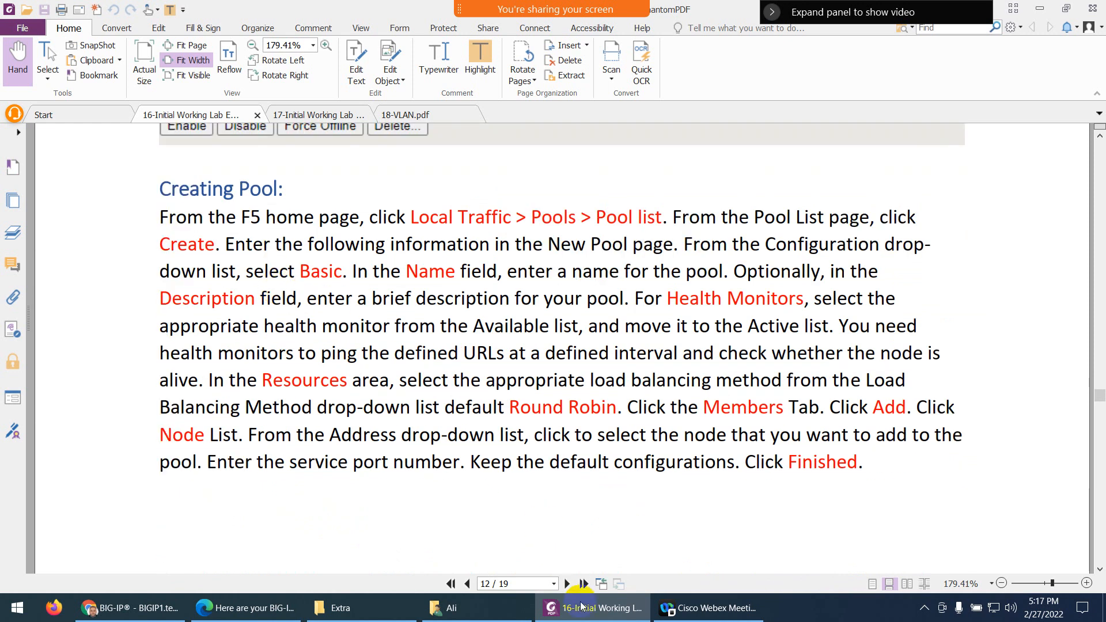
pyautogui.click(582, 606)
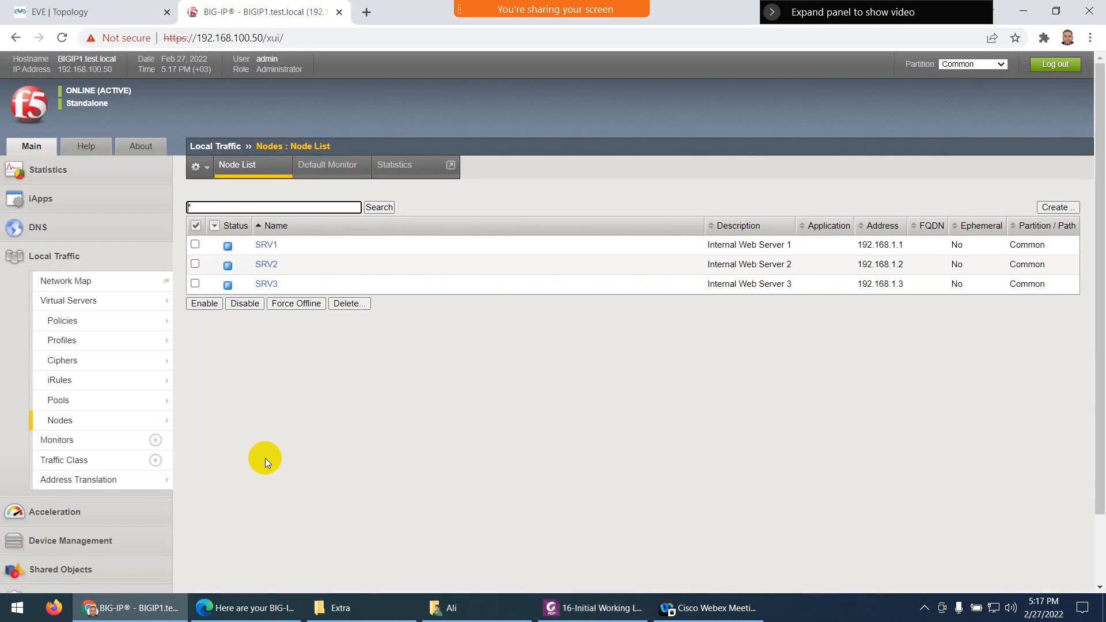
# Create a new pool named HTTP-Pool with the description 'HTTP Web Server Pool'
pyautogui.click(78, 402)
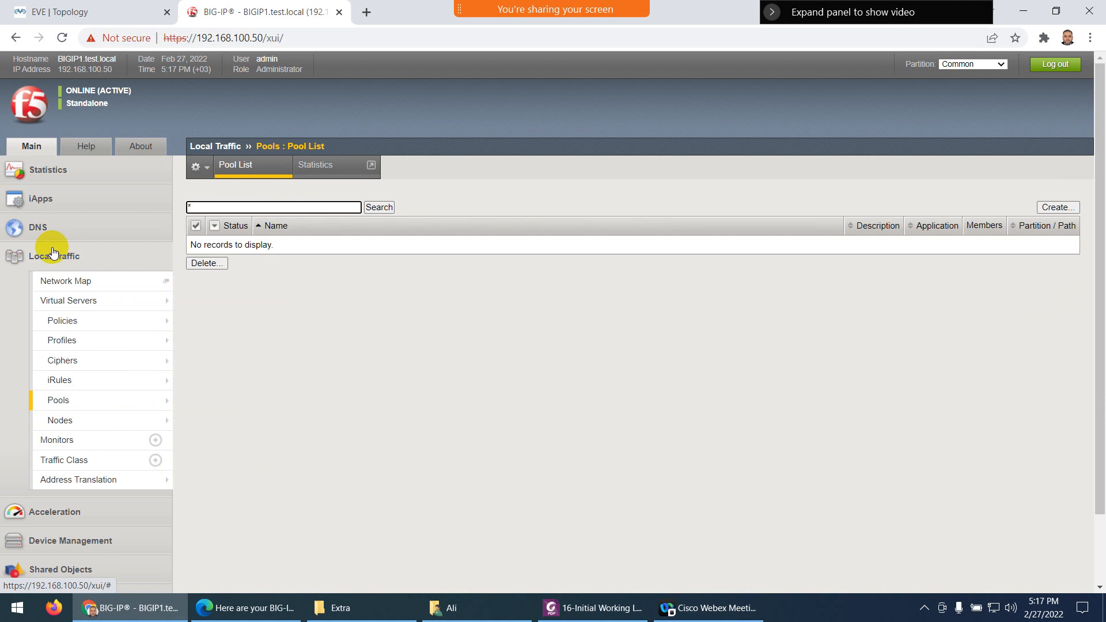
pyautogui.moveTo(162, 321)
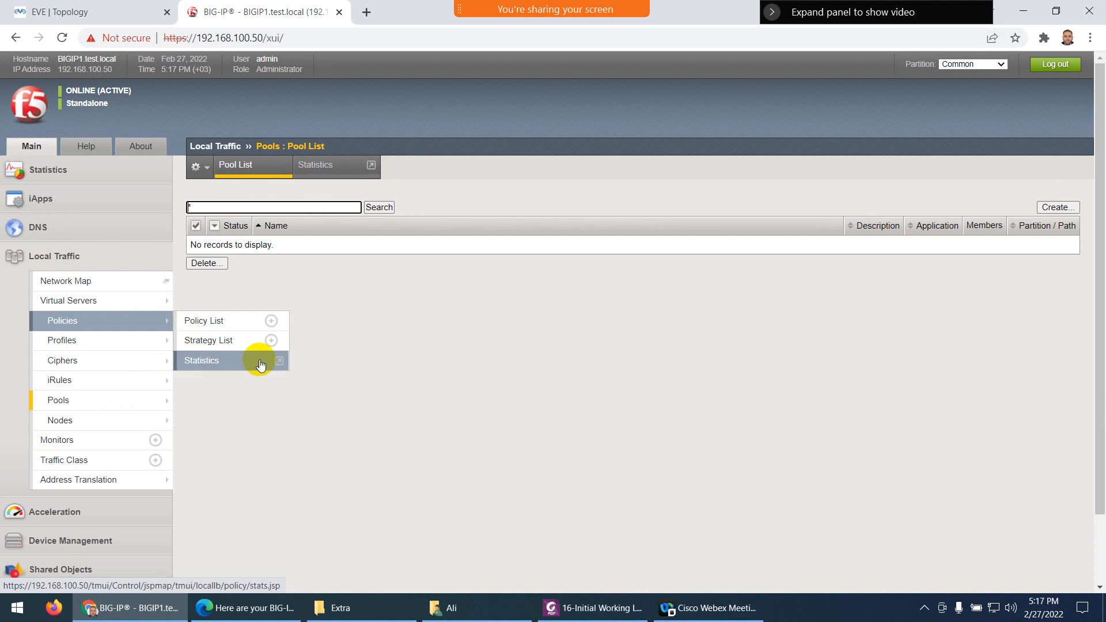
pyautogui.click(1057, 207)
pyautogui.click(372, 208)
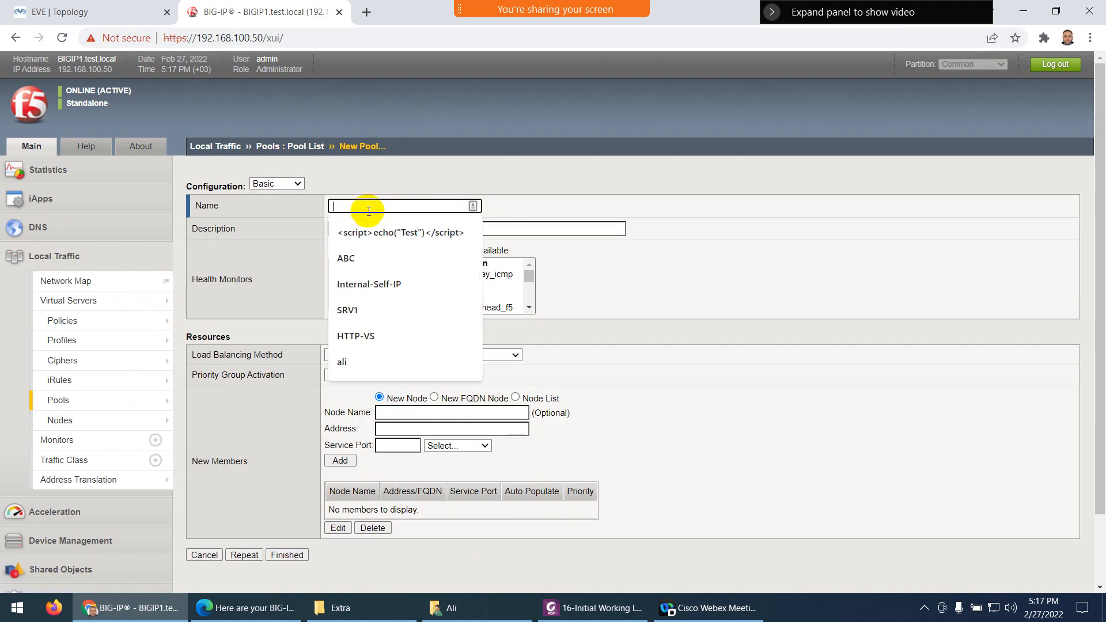
pyautogui.write('HTTP-Pool')
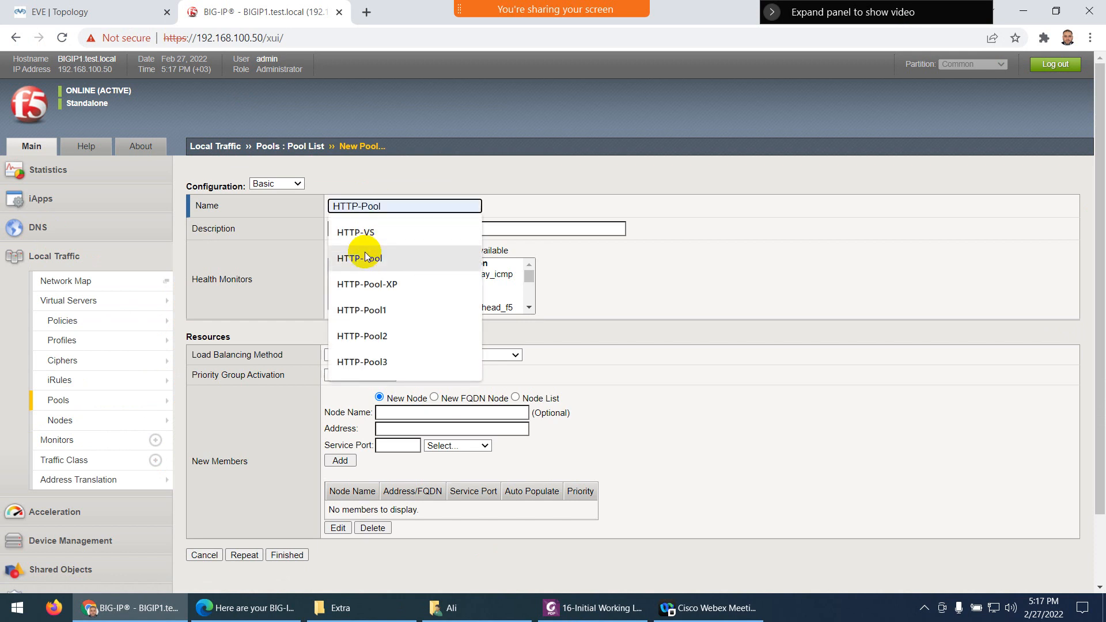
pyautogui.click(369, 254)
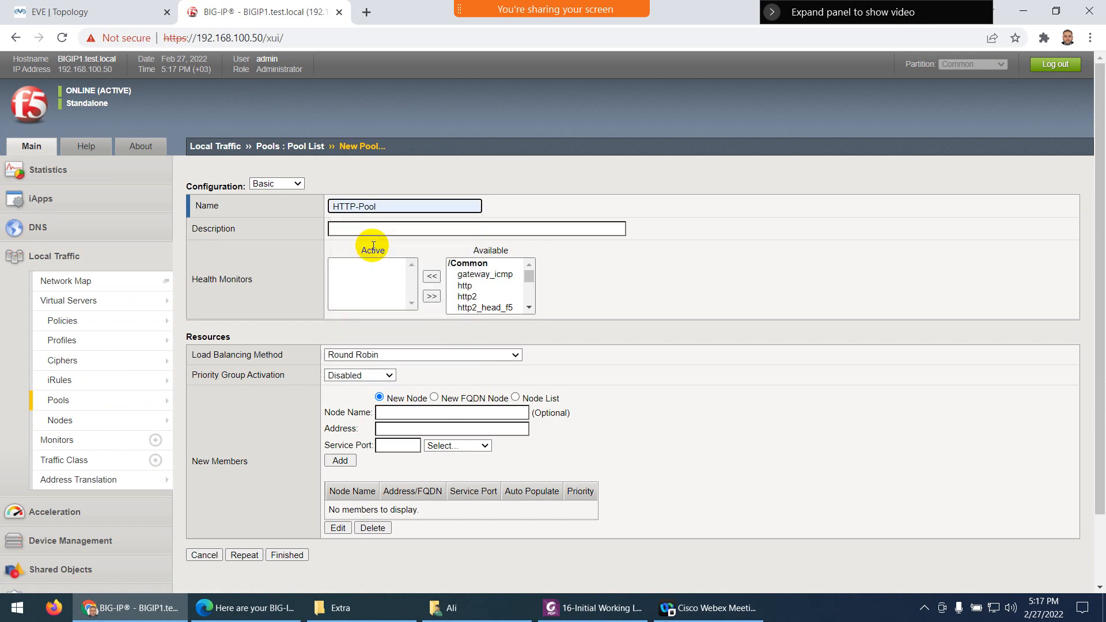
pyautogui.click(366, 230)
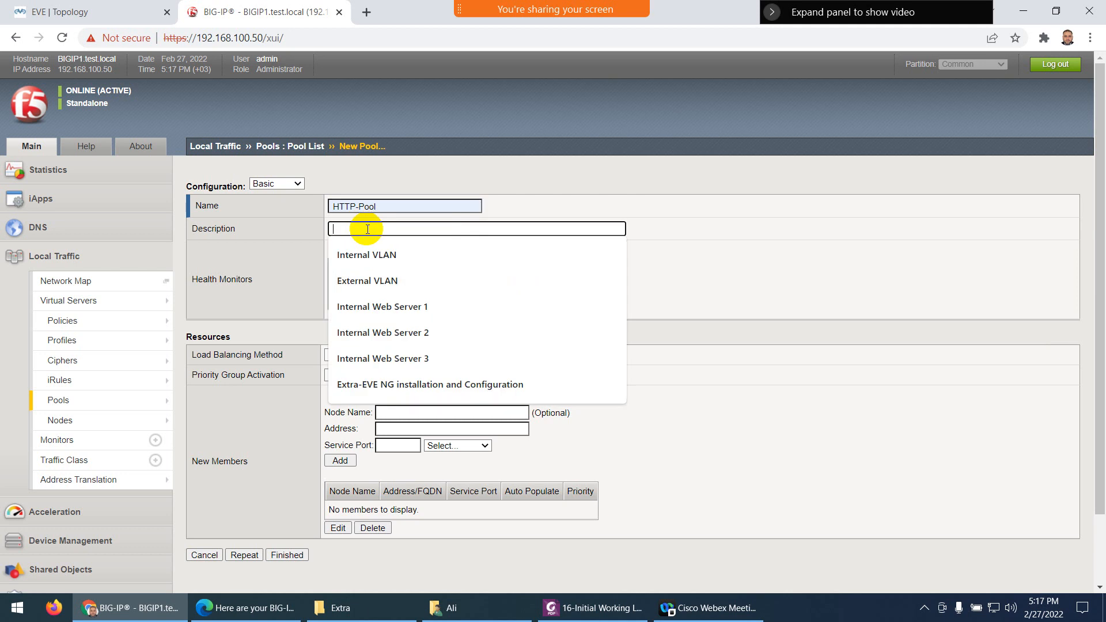
pyautogui.write('h')
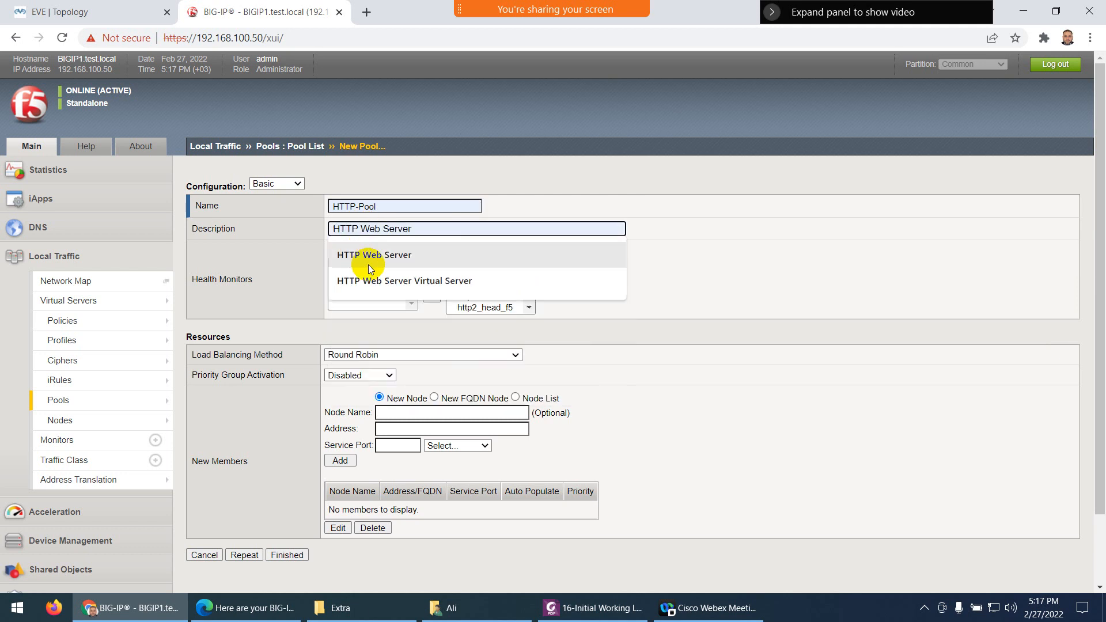
pyautogui.click(397, 254)
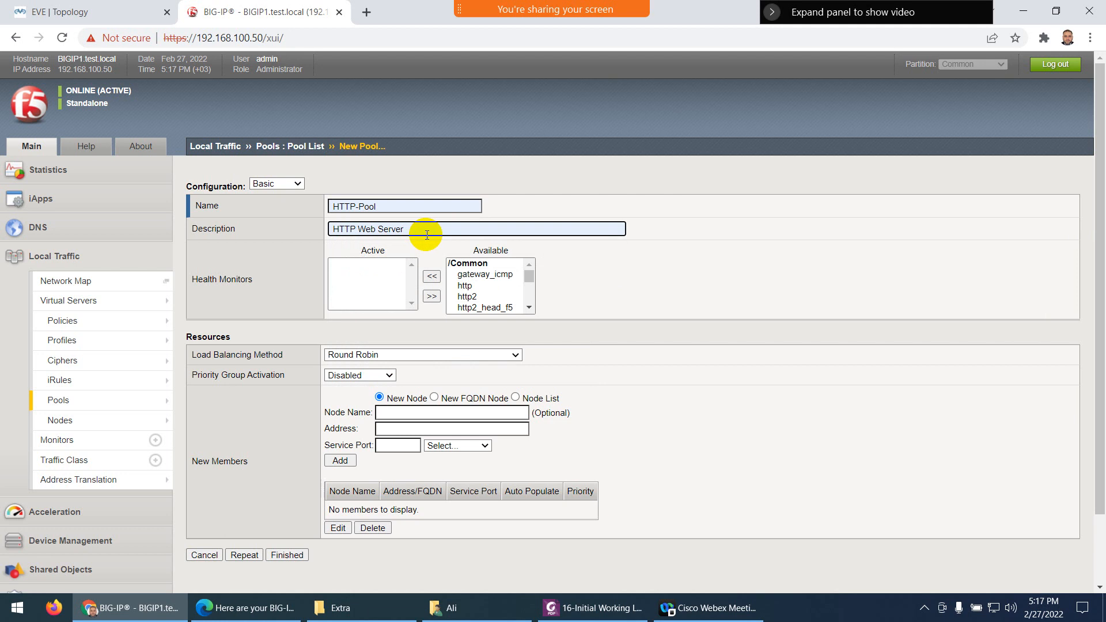
pyautogui.write('Pool')
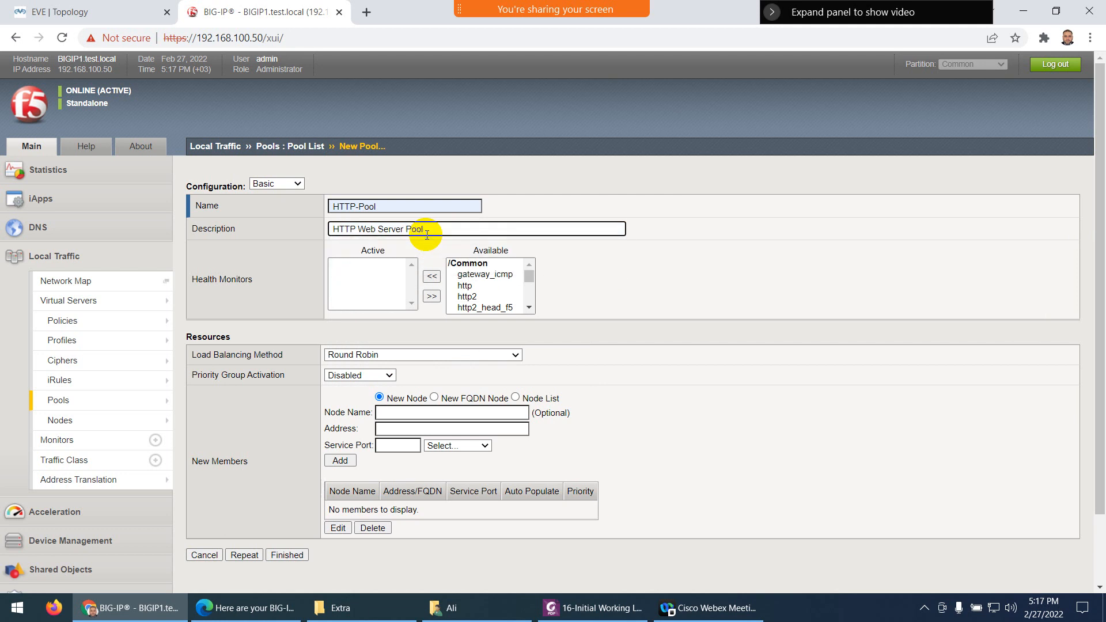
# Make http the pool's active health monitor
pyautogui.click(467, 286)
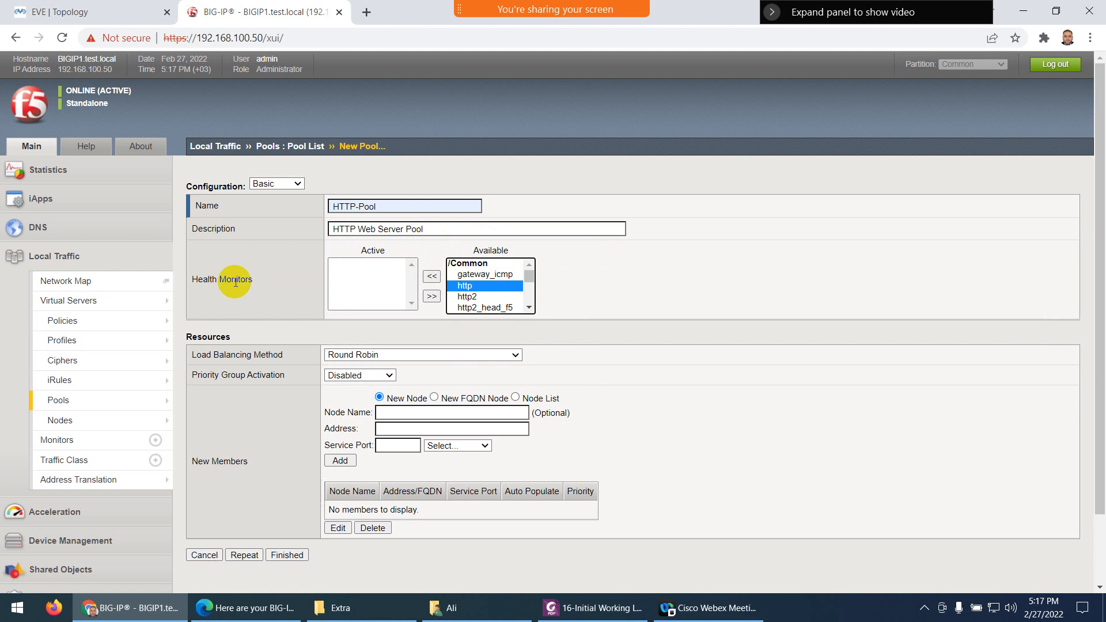
pyautogui.click(431, 276)
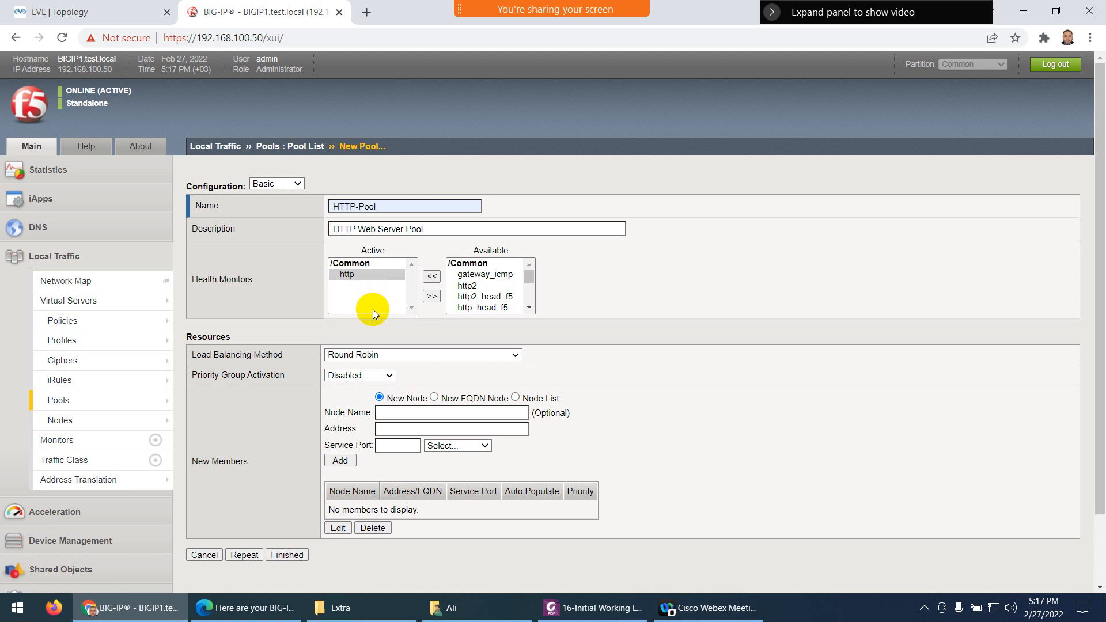
pyautogui.scroll(-2, 372, 309)
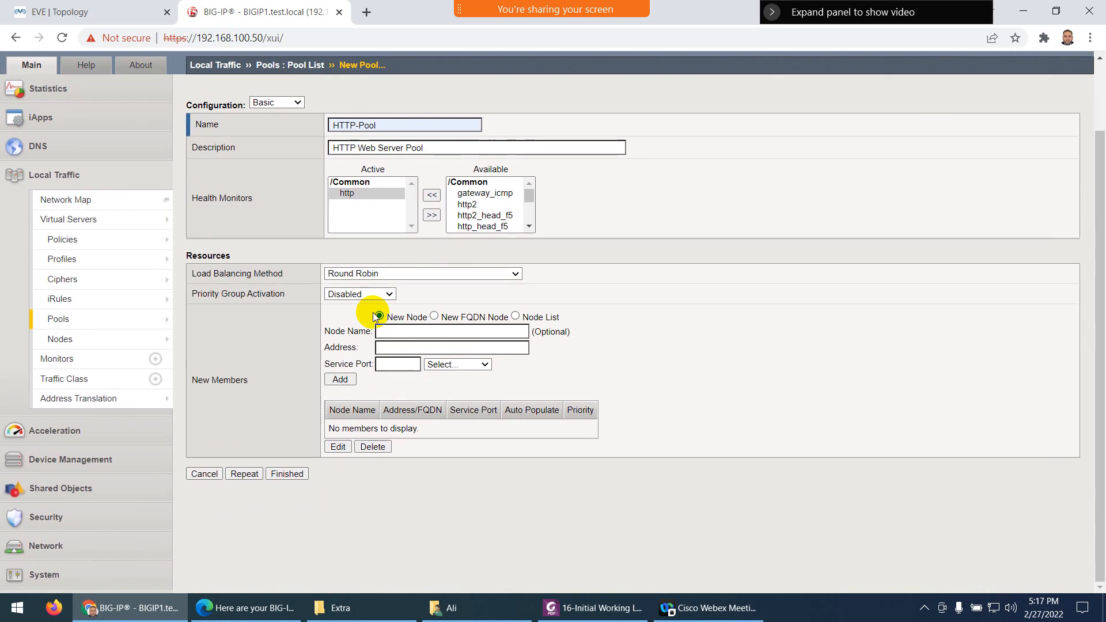
# Keep Round Robin and add SRV1 from the node list on port 80
pyautogui.click(372, 275)
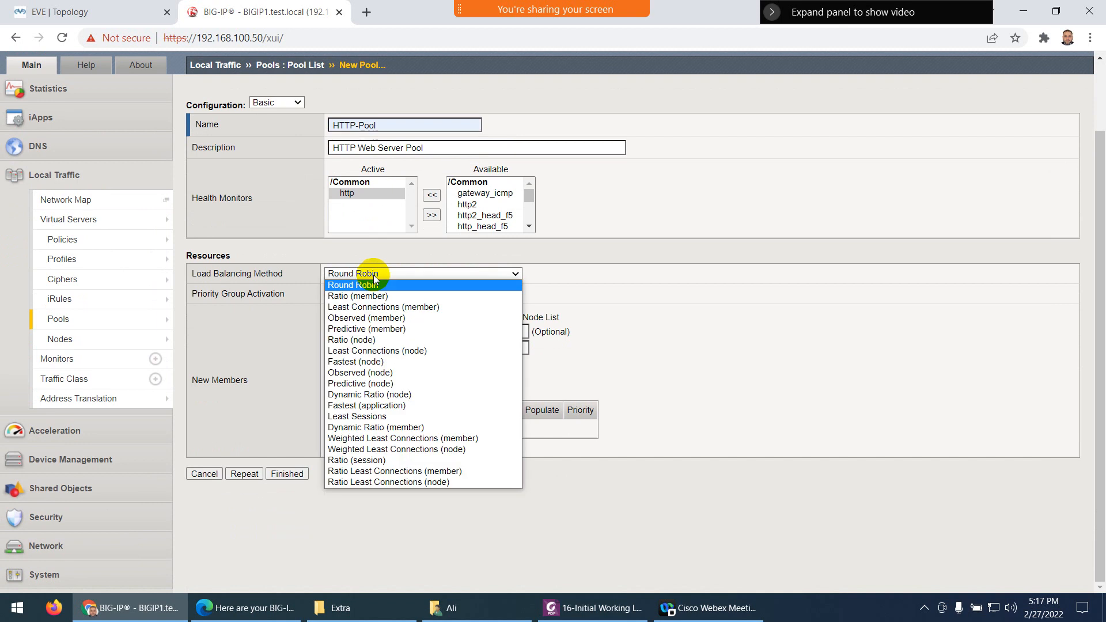
pyautogui.click(373, 276)
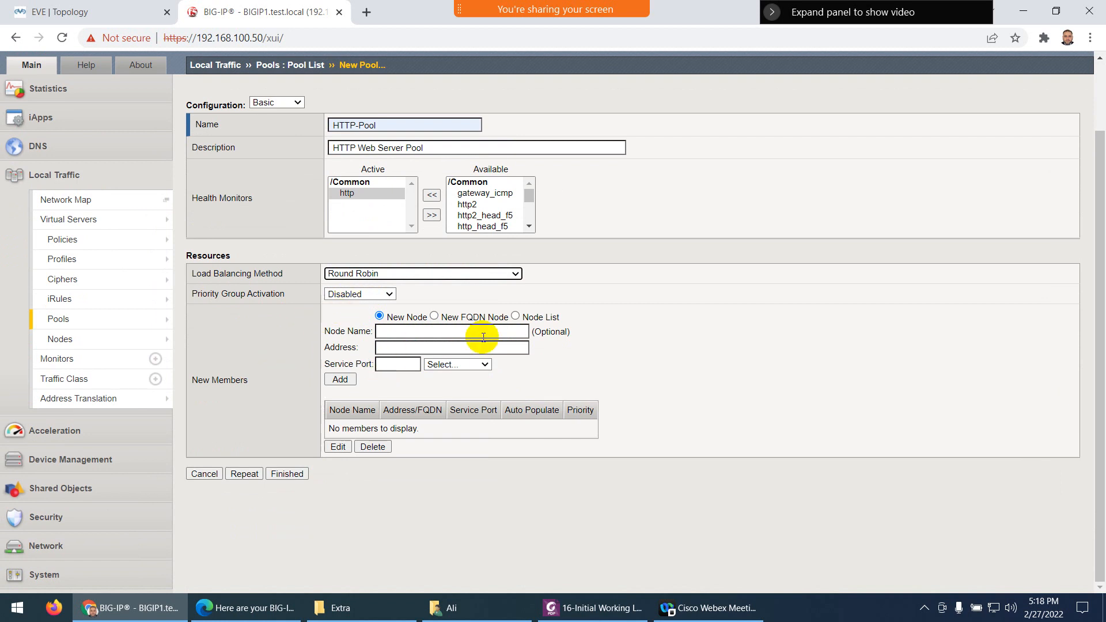
pyautogui.click(516, 317)
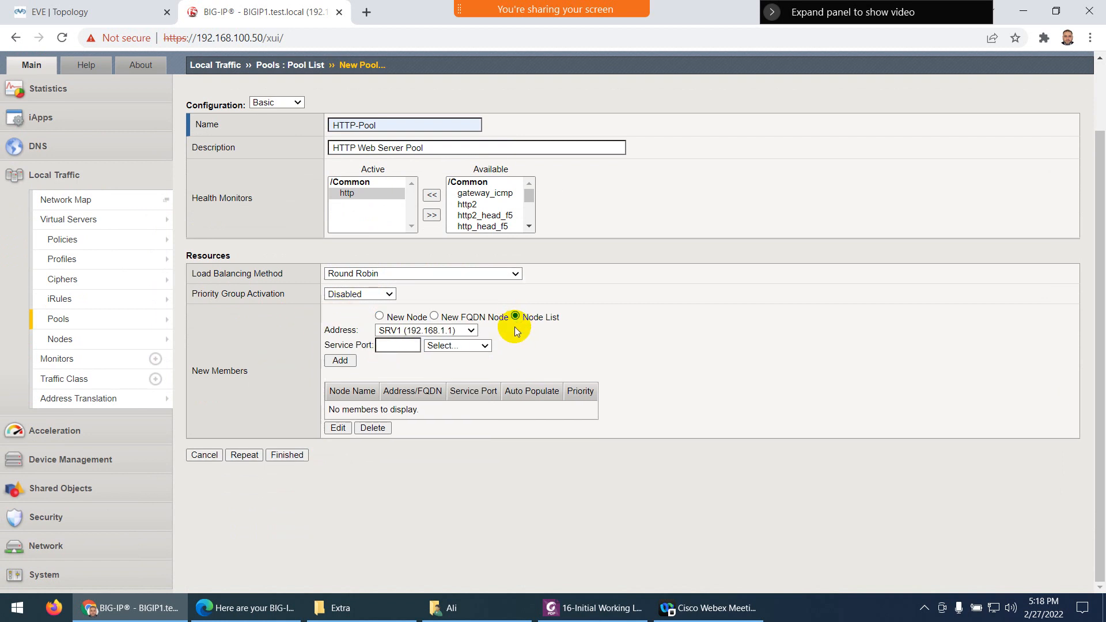
pyautogui.click(453, 331)
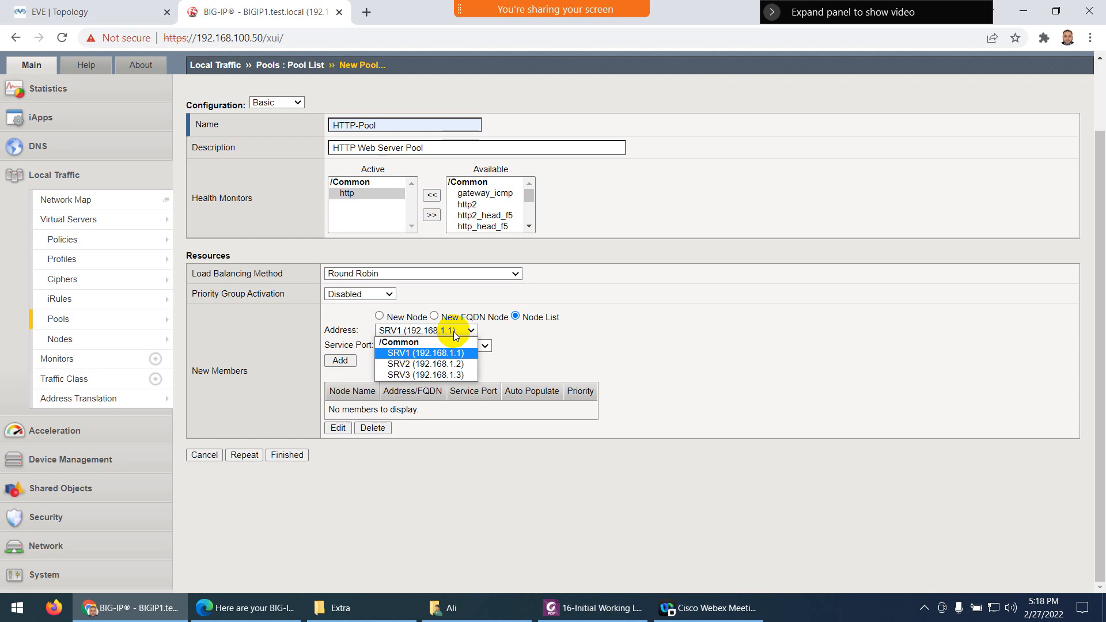
pyautogui.click(454, 331)
pyautogui.click(407, 349)
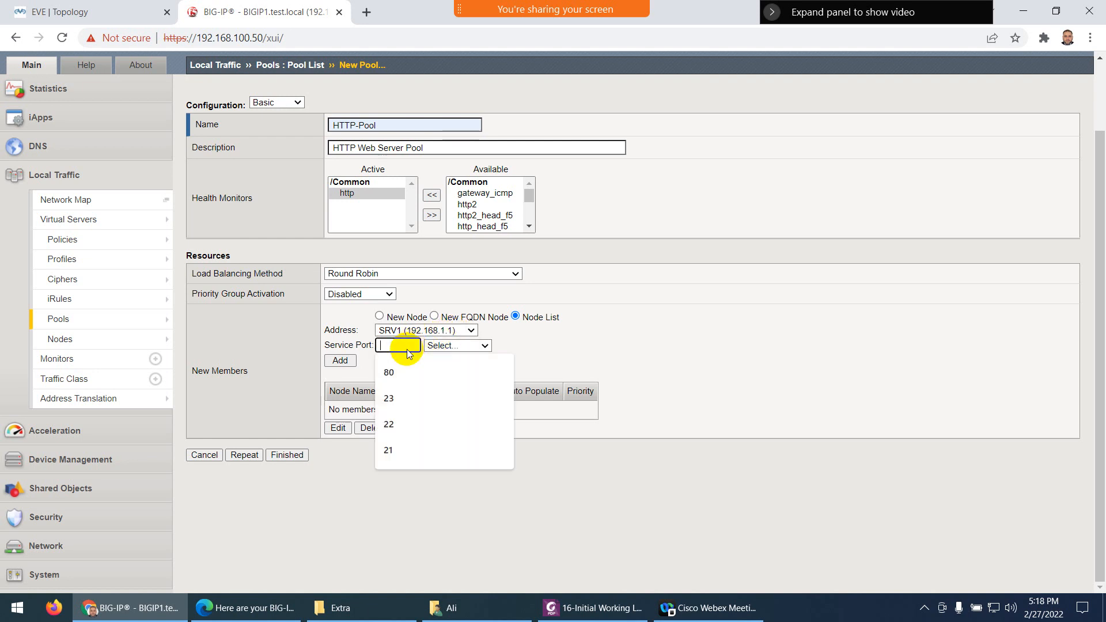
pyautogui.click(395, 371)
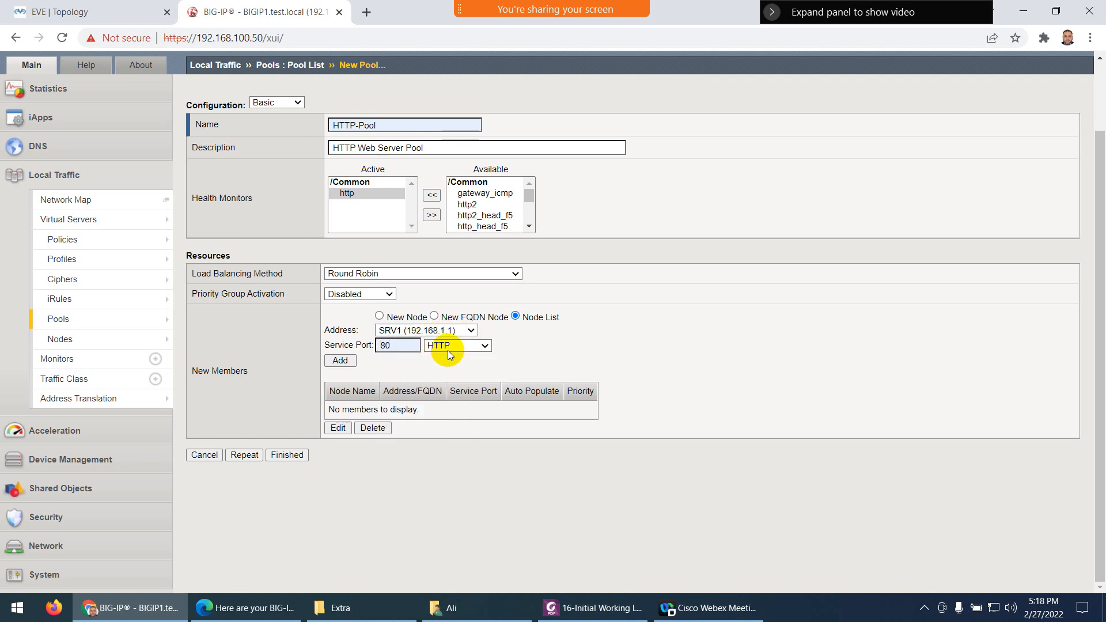
pyautogui.click(340, 360)
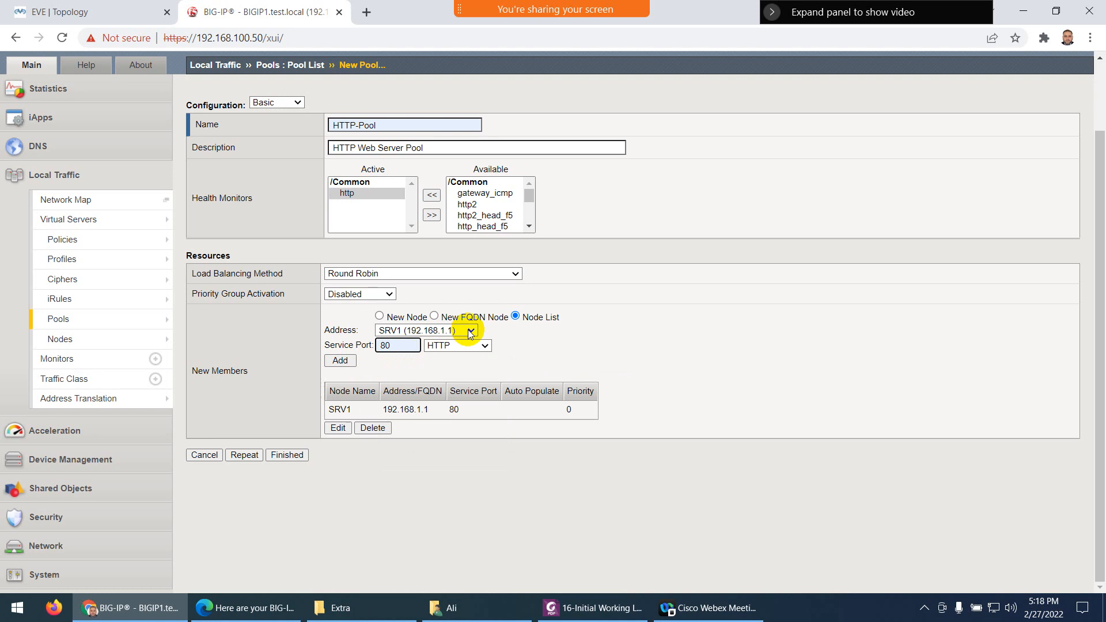
# Add SRV2 and SRV3 on port 80, then save with Repeat
pyautogui.click(470, 333)
pyautogui.click(437, 365)
pyautogui.click(356, 361)
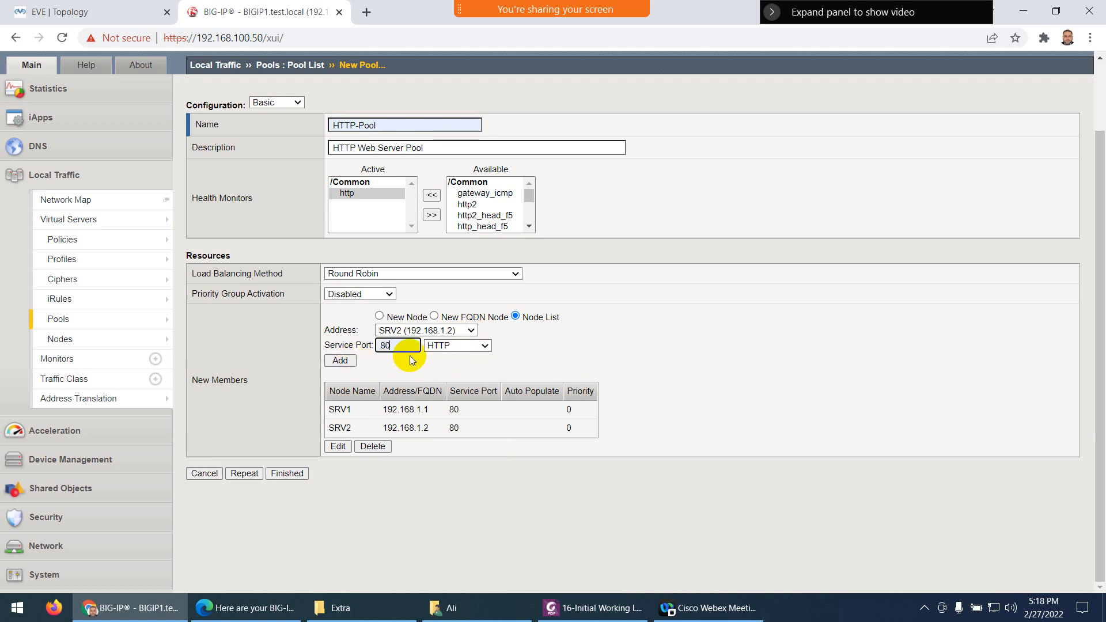
pyautogui.click(469, 330)
pyautogui.click(436, 375)
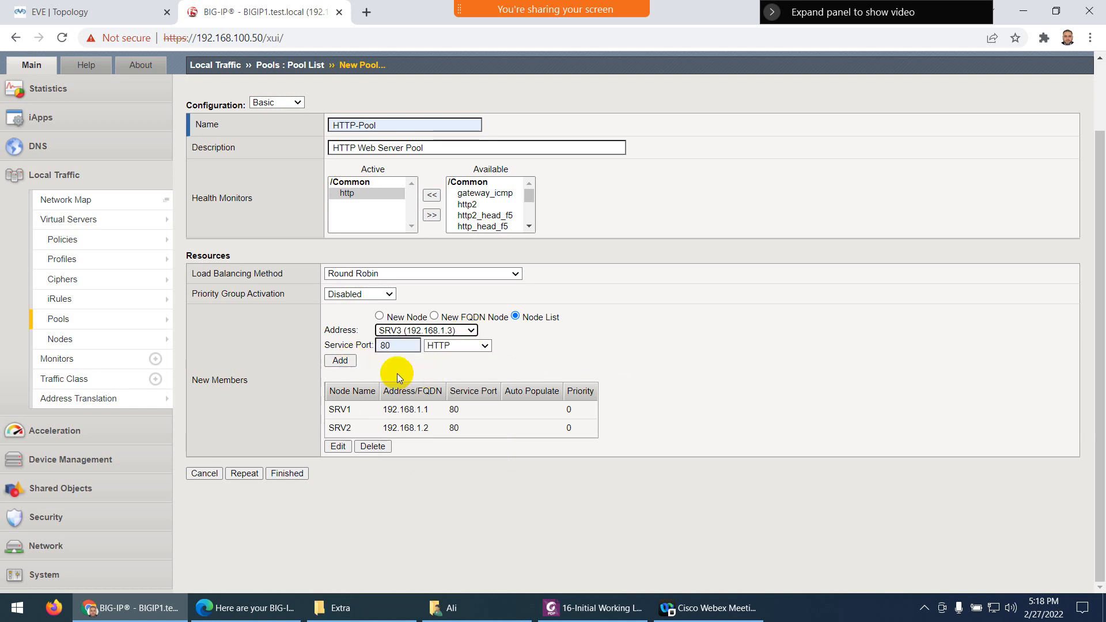
pyautogui.click(340, 360)
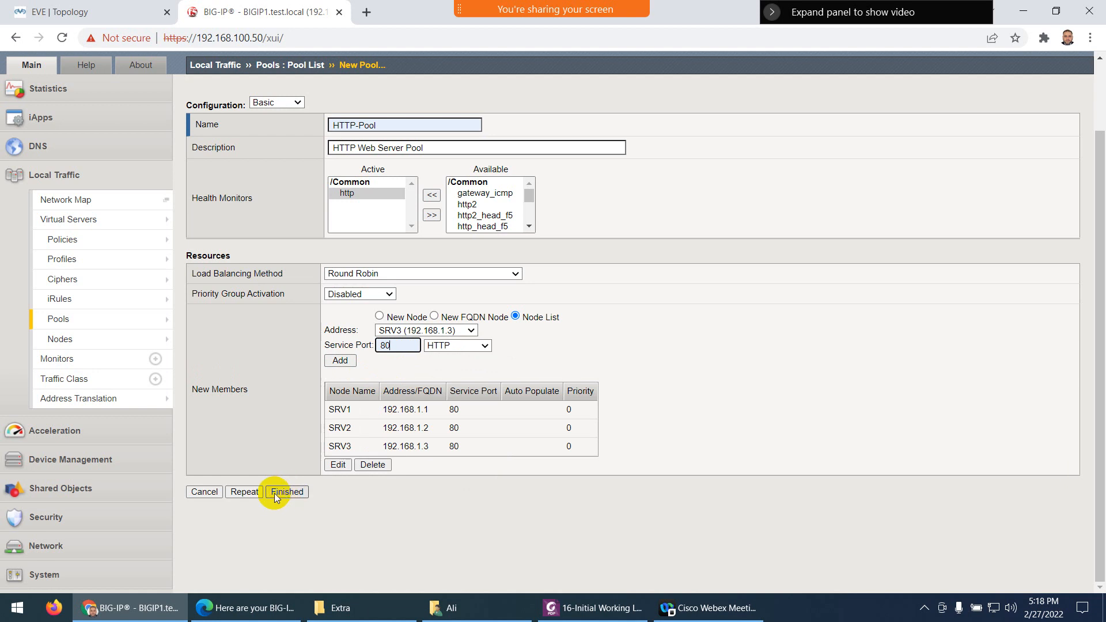
pyautogui.click(245, 493)
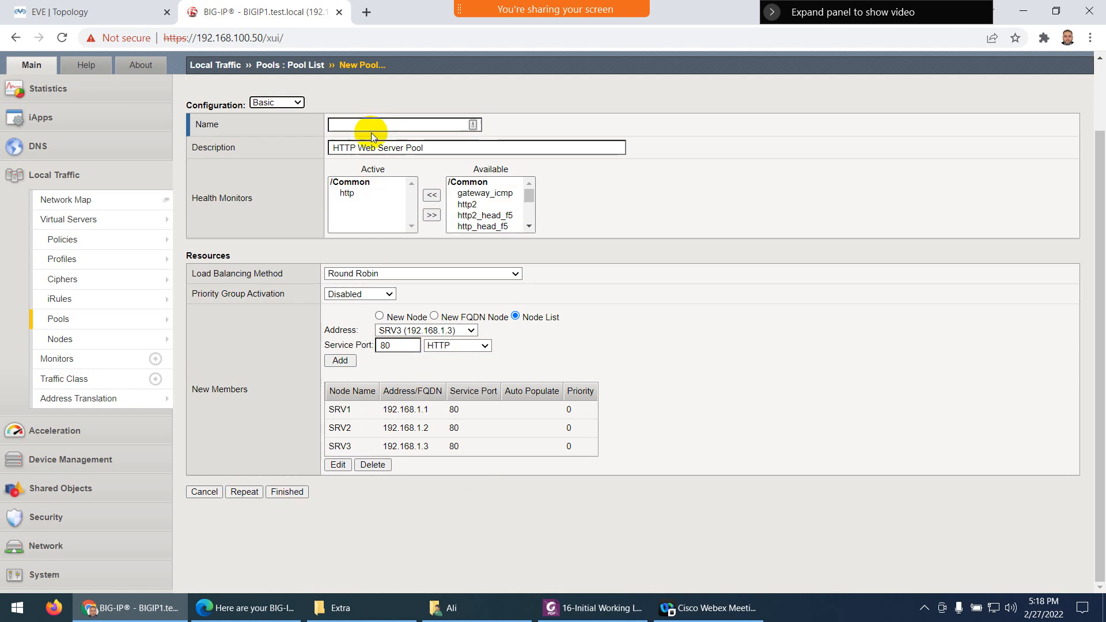
# Name the new pool SSH-Pool and change its description to 'SSH Pool'
pyautogui.click(376, 126)
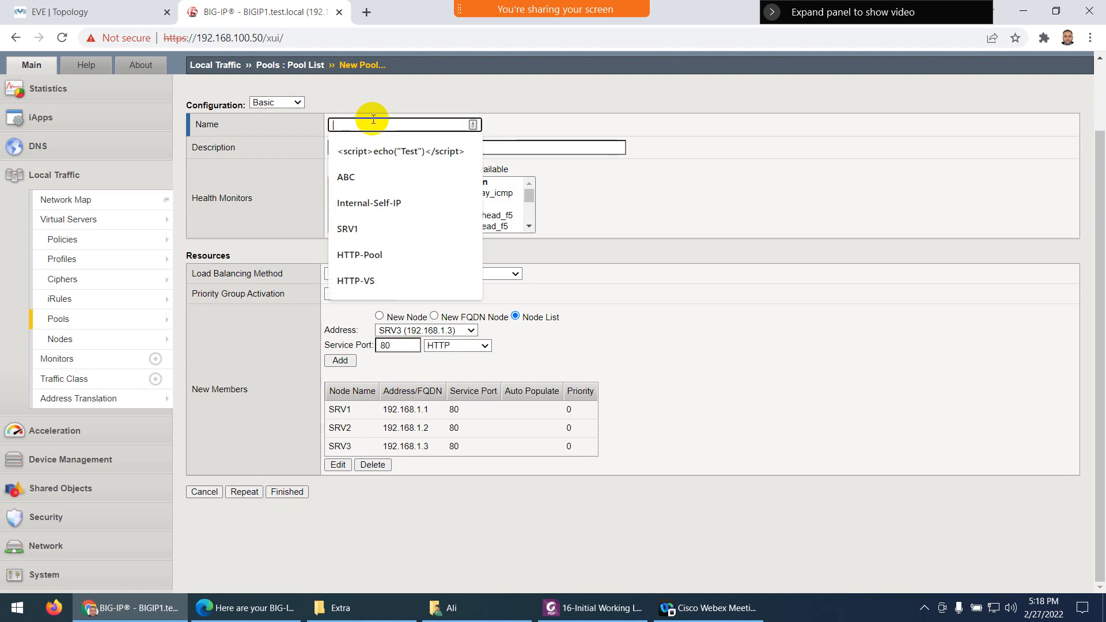
pyautogui.write('SSH-Pool')
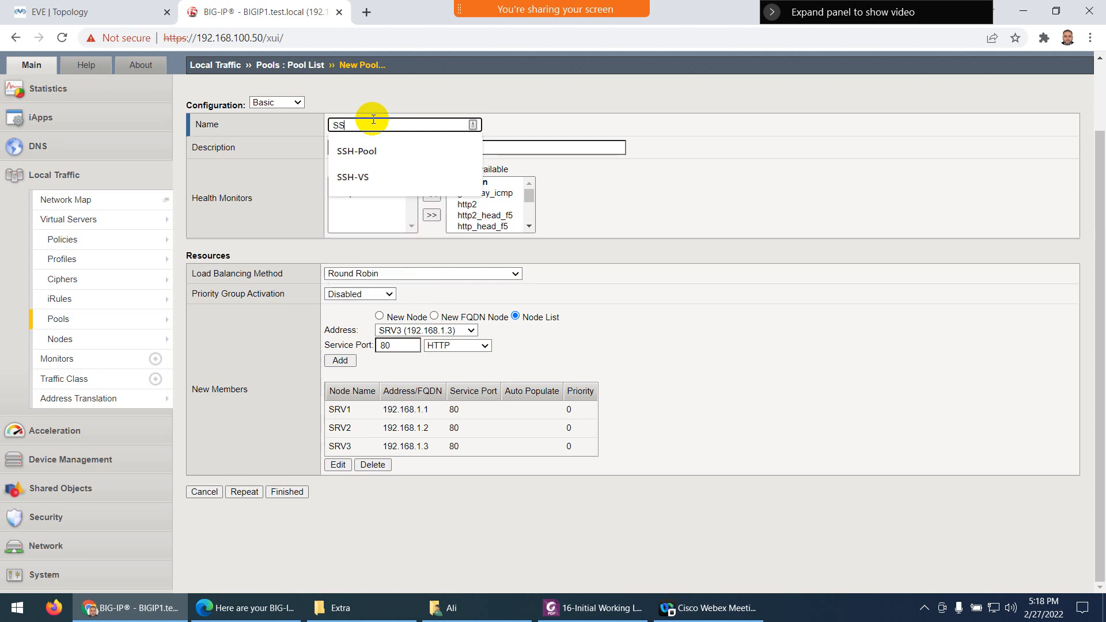
pyautogui.click(367, 154)
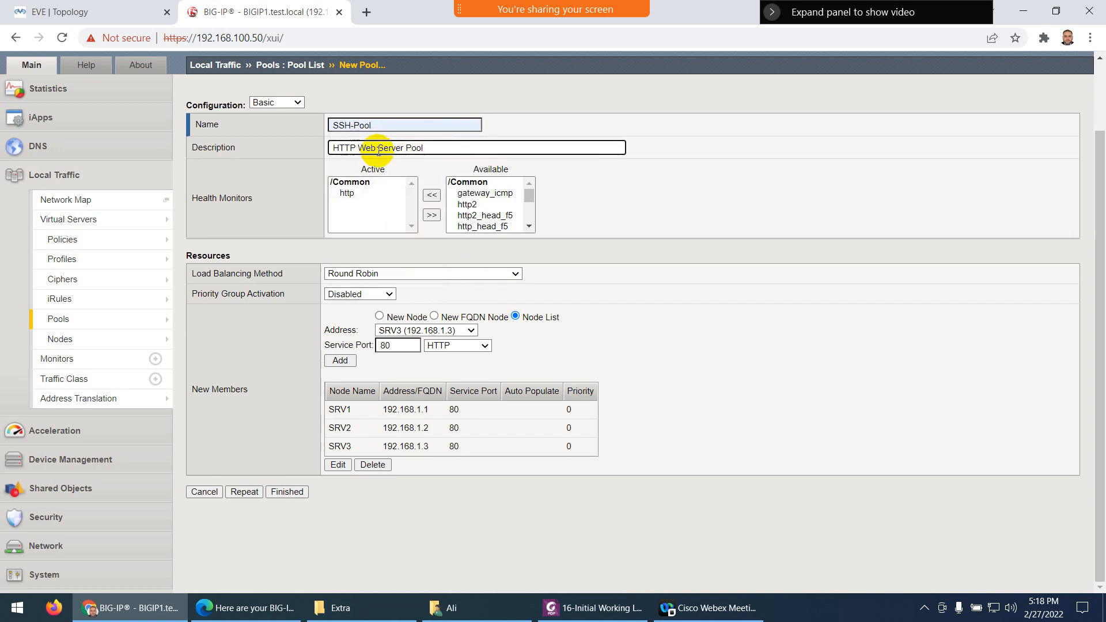
pyautogui.moveTo(404, 146); pyautogui.dragTo(330, 144)
pyautogui.press('BackSpace')
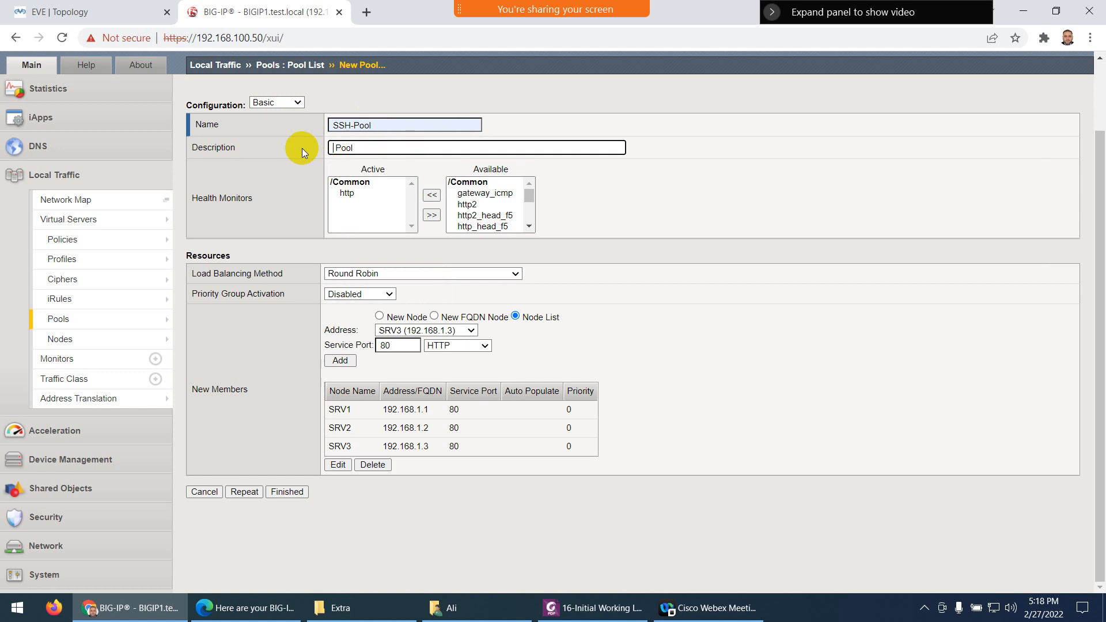
pyautogui.write('SSH')
pyautogui.press('BackSpace')
pyautogui.write('H')
# Replace the http health monitor with tcp as the active monitor
pyautogui.click(347, 194)
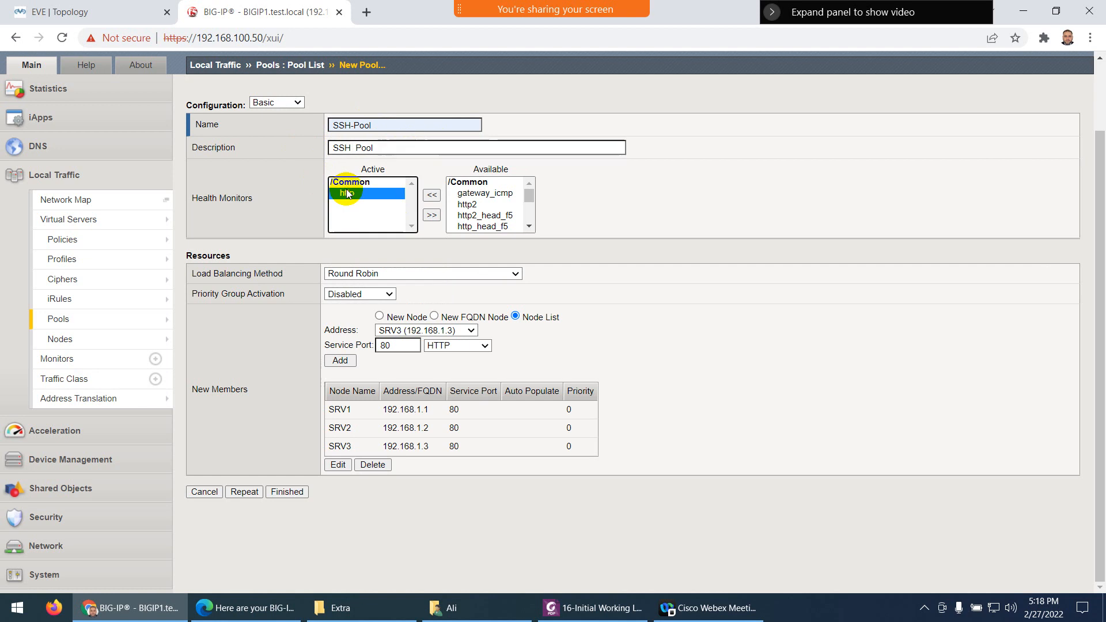
pyautogui.click(432, 216)
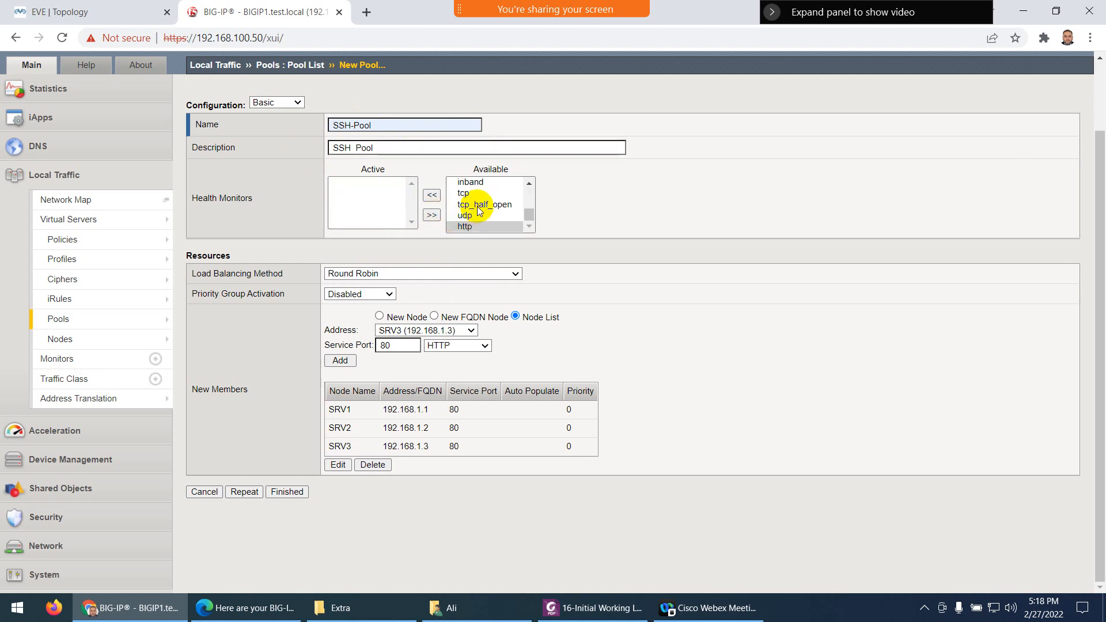
pyautogui.scroll(-1, 483, 214)
pyautogui.scroll(3, 483, 215)
pyautogui.scroll(-2, 491, 216)
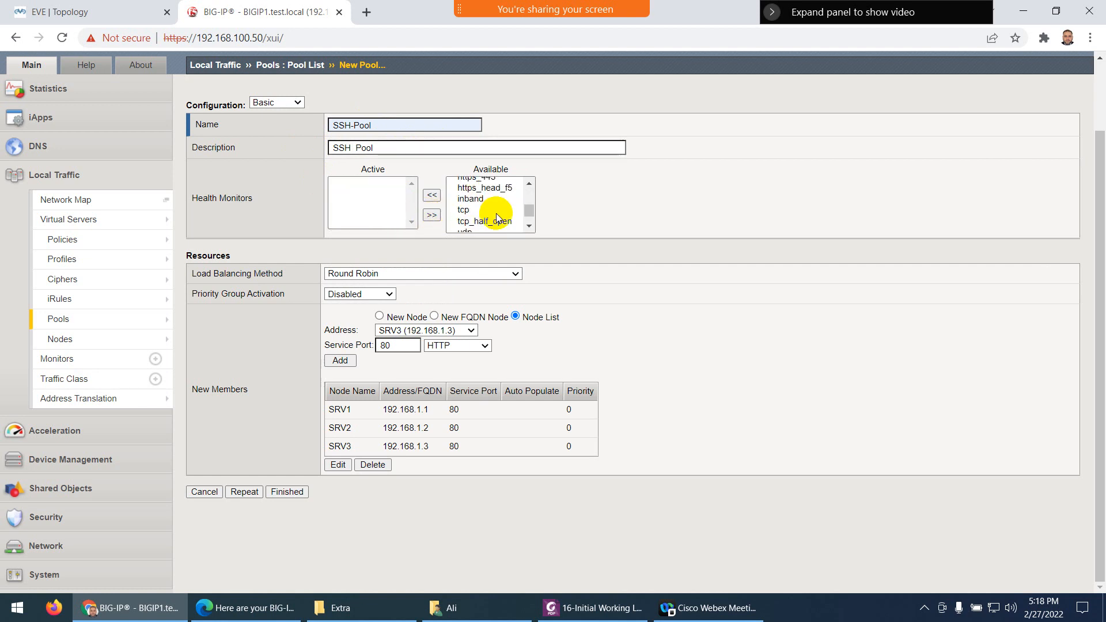
pyautogui.scroll(2, 496, 217)
pyautogui.scroll(-2, 492, 217)
pyautogui.click(470, 210)
pyautogui.click(432, 215)
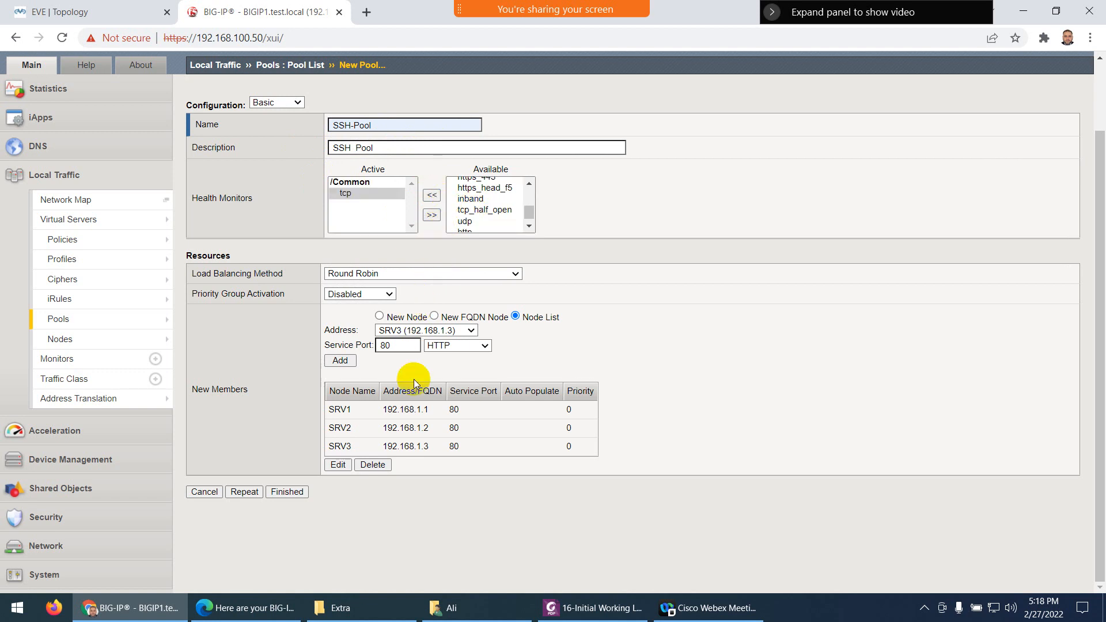
# Set the member service port to 22 (SSH) and choose SRV1 as the address
pyautogui.doubleClick(381, 344)
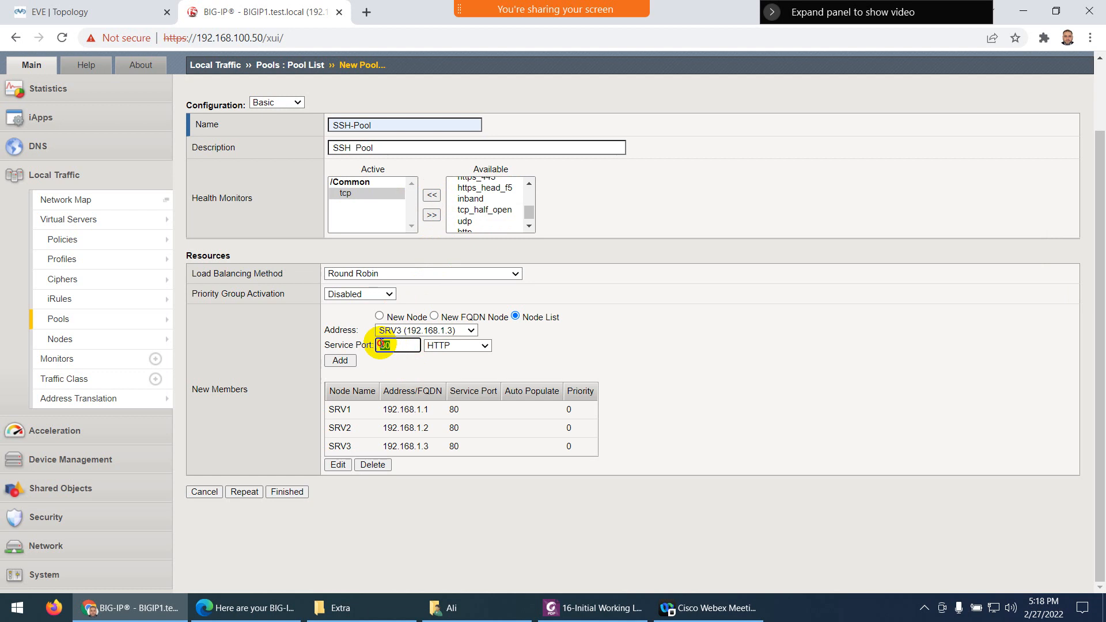
pyautogui.write('22')
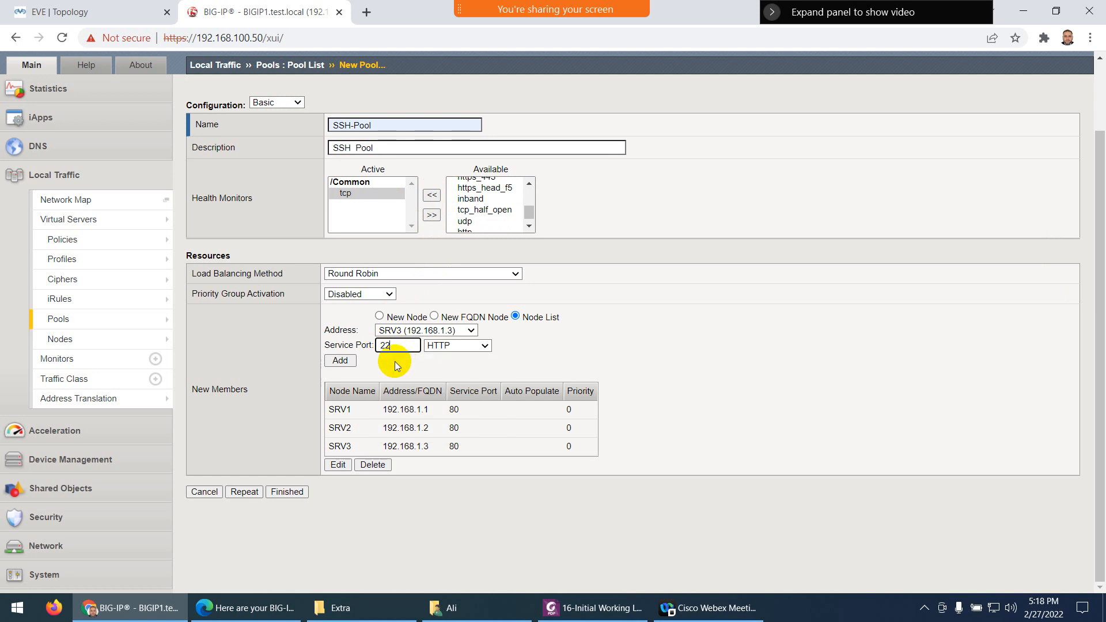
pyautogui.click(451, 346)
pyautogui.click(451, 345)
pyautogui.click(415, 362)
pyautogui.click(458, 330)
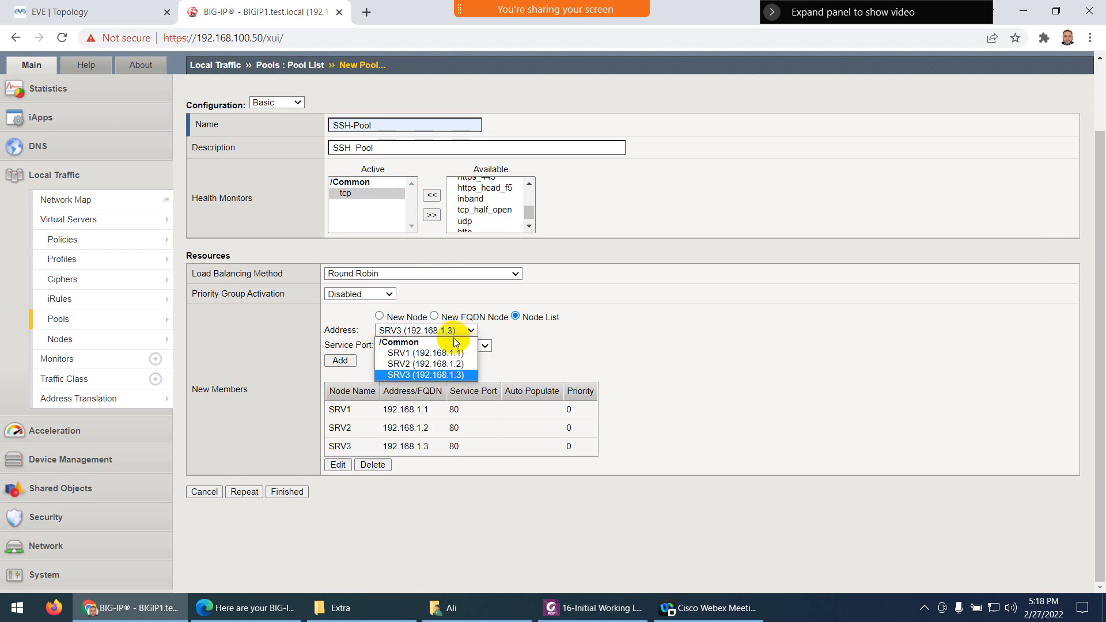
pyautogui.click(455, 353)
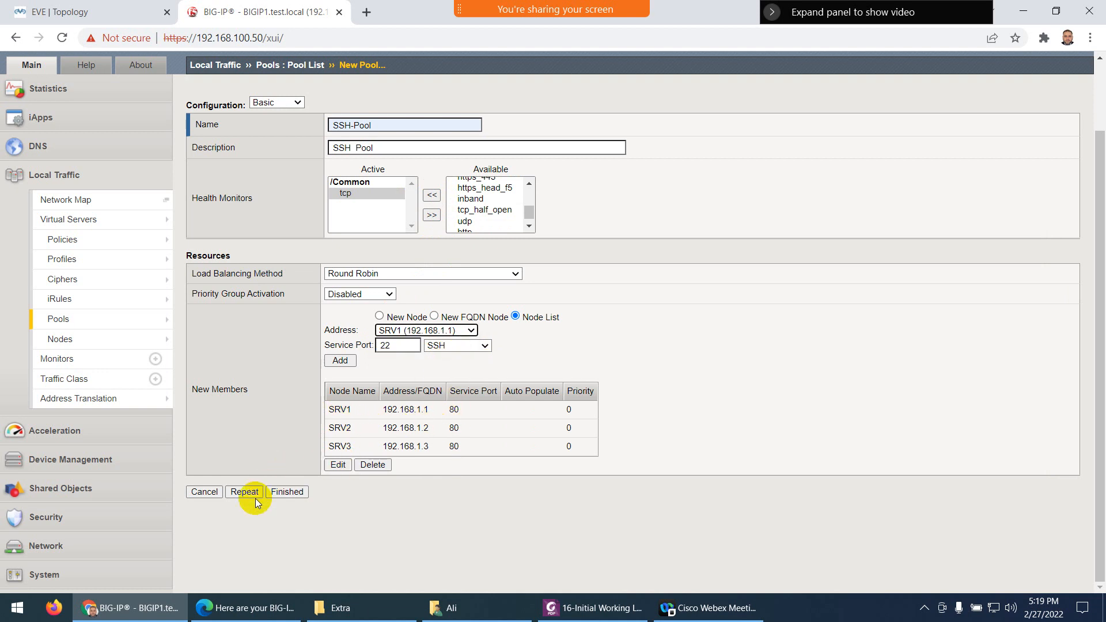
# Delete the SRV1, SRV2 and SRV3 port-80 members
pyautogui.click(345, 410)
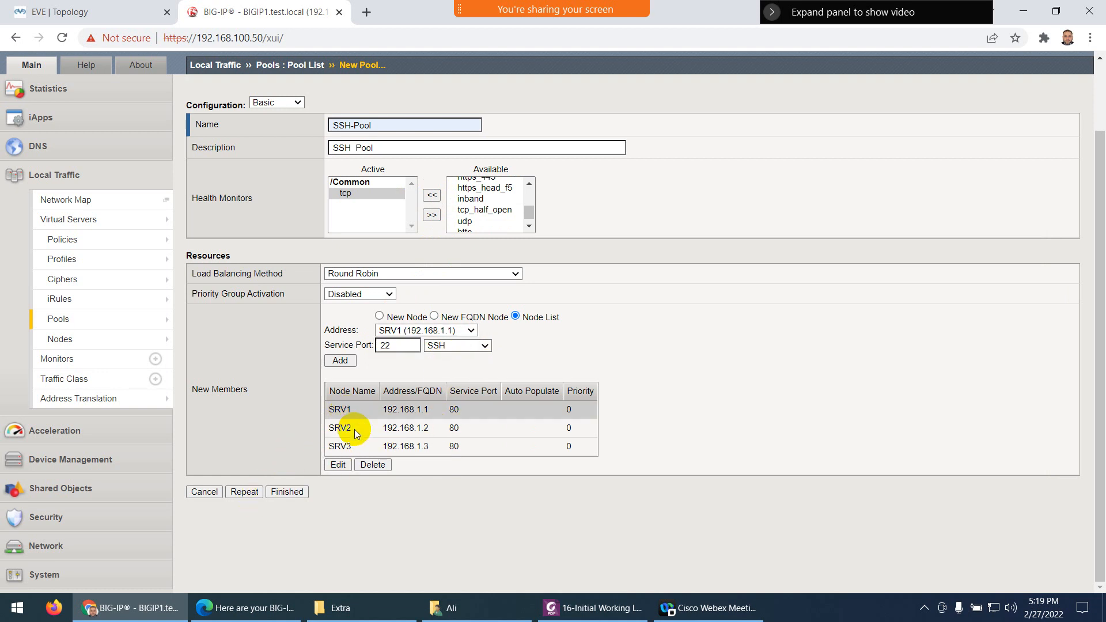
pyautogui.click(369, 465)
pyautogui.click(342, 410)
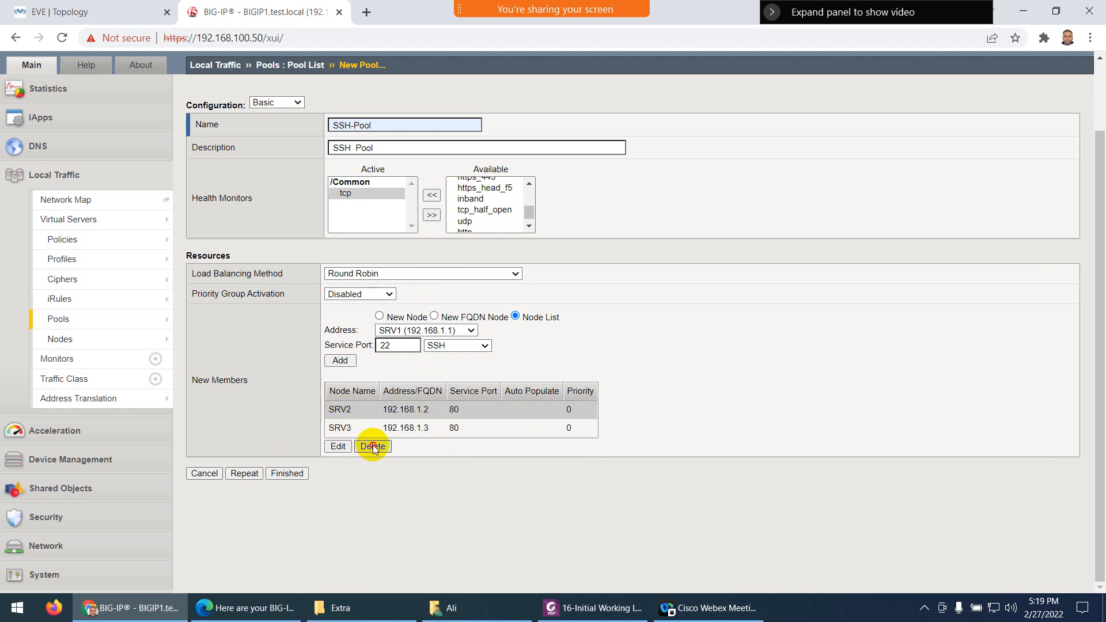
pyautogui.click(368, 446)
pyautogui.click(347, 410)
pyautogui.click(374, 429)
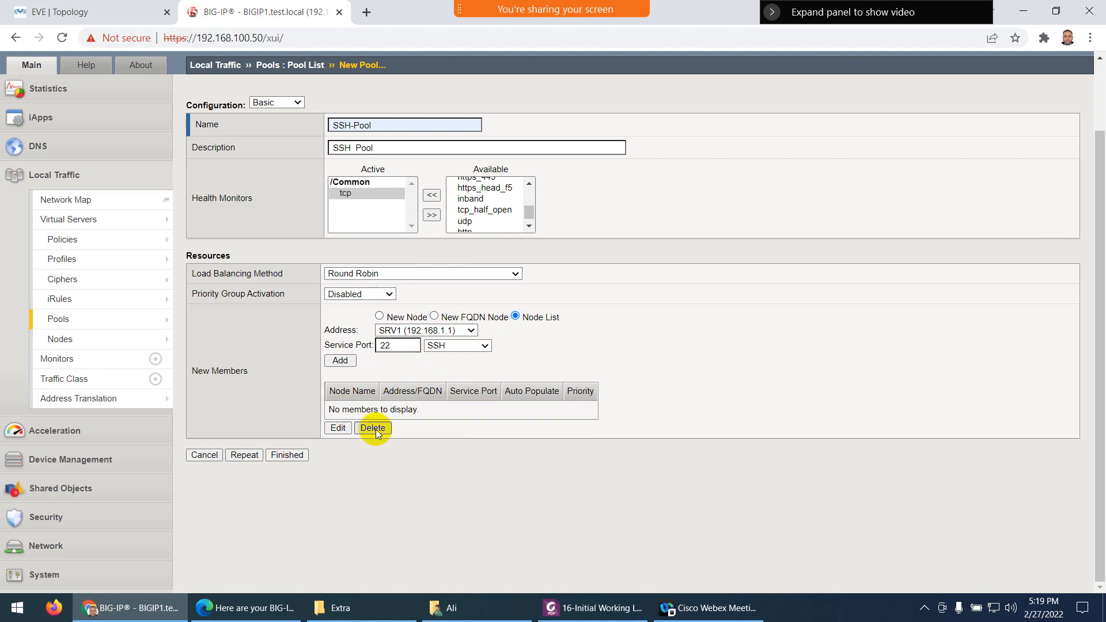
# Add SRV1, SRV2 and SRV3 on port 22 and finish the SSH-Pool
pyautogui.click(340, 361)
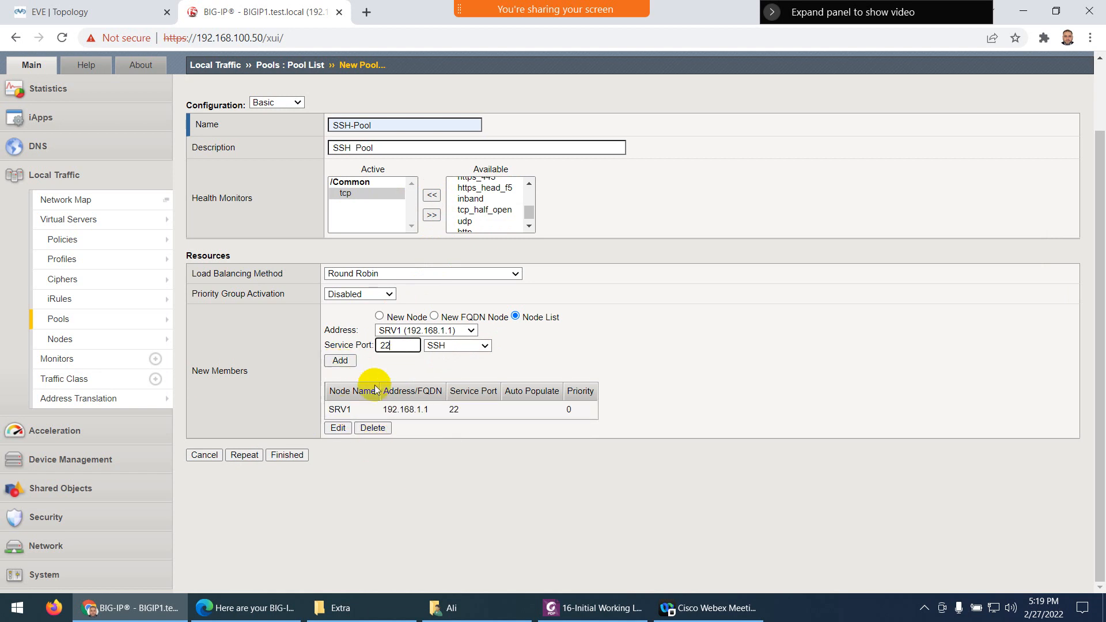
pyautogui.click(469, 331)
pyautogui.click(438, 364)
pyautogui.click(340, 361)
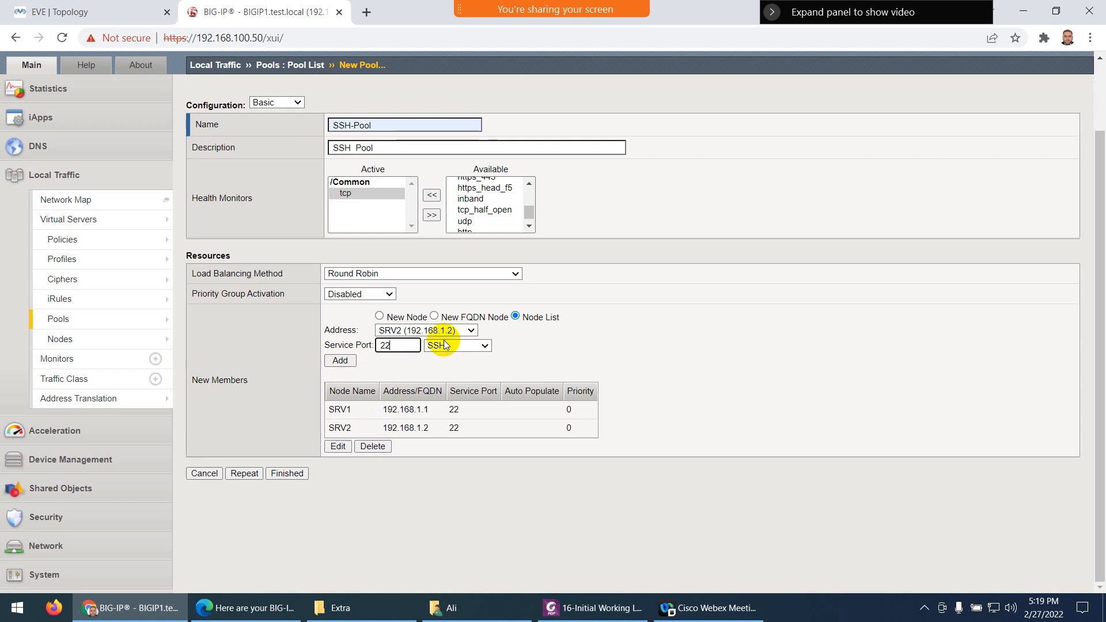
pyautogui.click(471, 331)
pyautogui.click(472, 374)
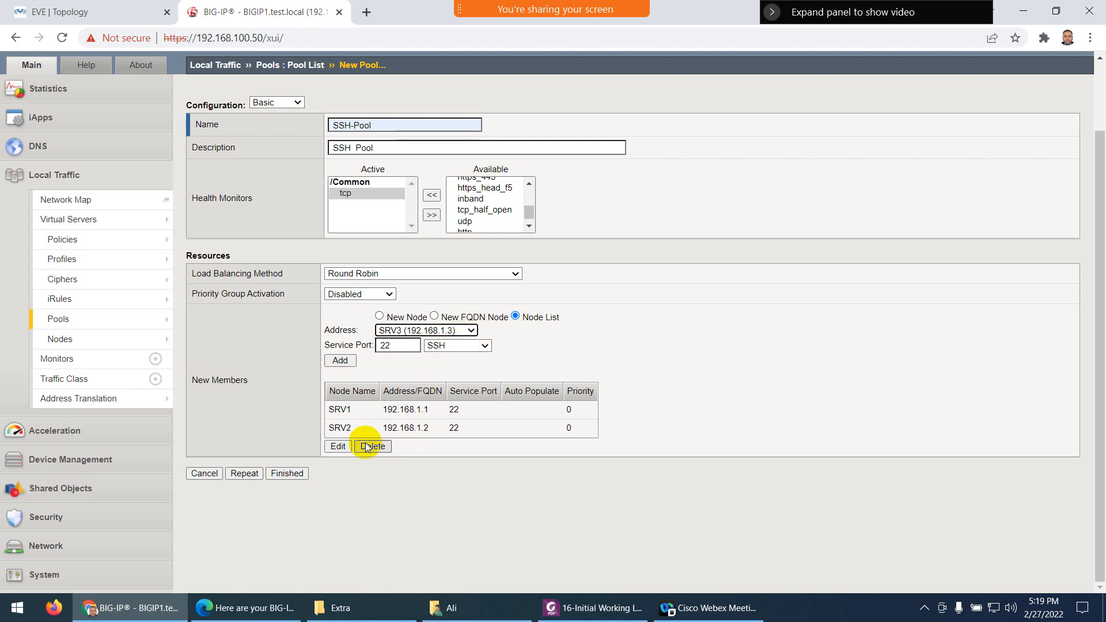
pyautogui.click(339, 360)
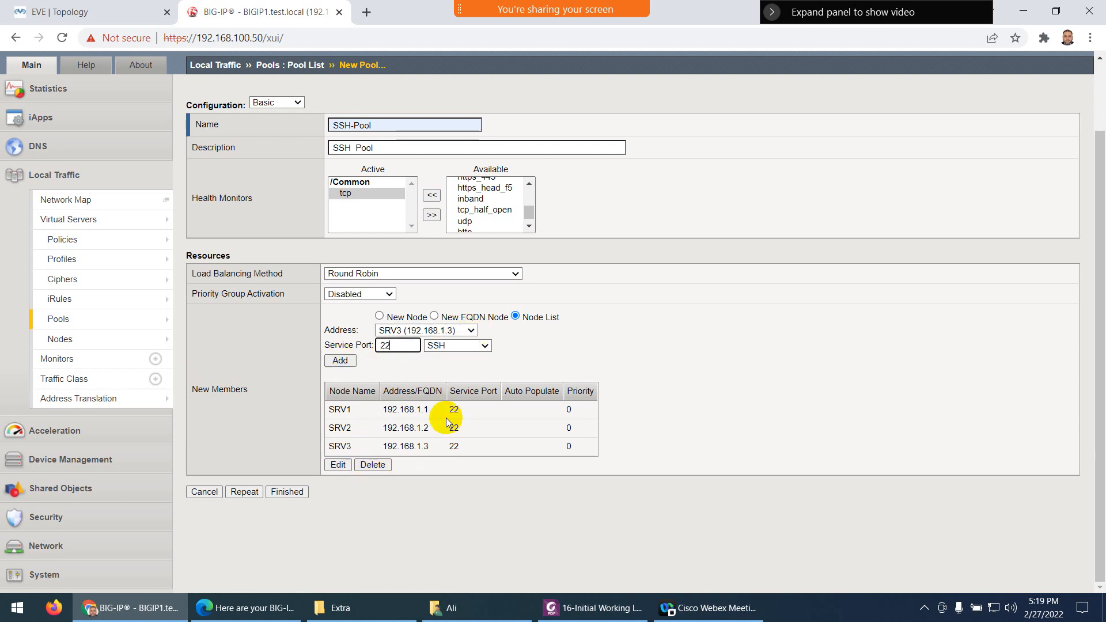
pyautogui.click(285, 491)
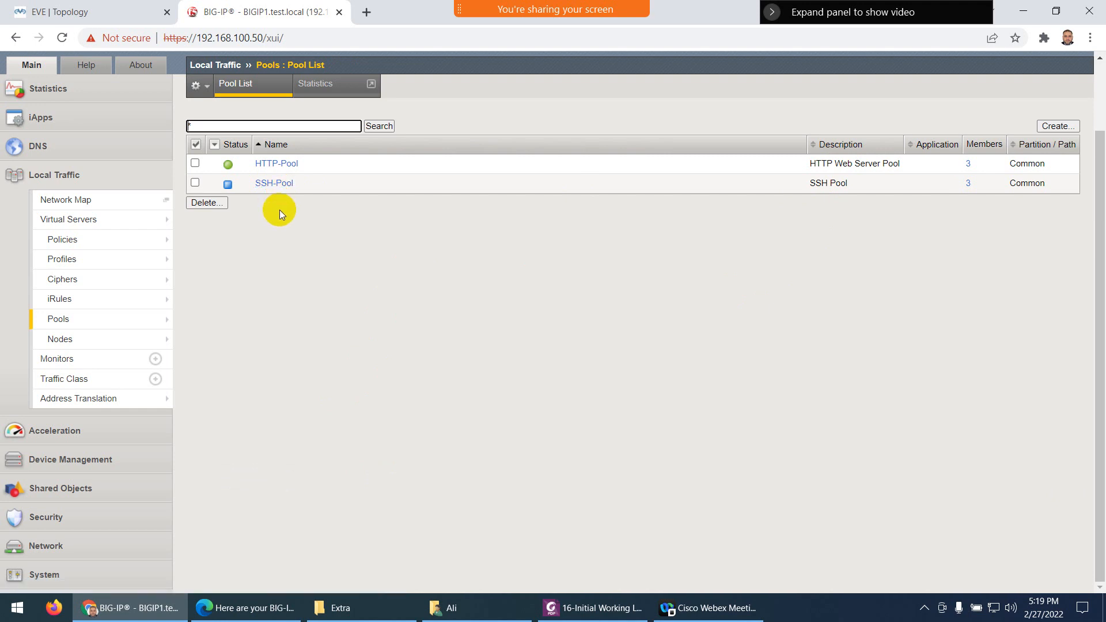
# Scroll the lab guide PDF down to the Create Virtual Server section on page 14
pyautogui.click(570, 605)
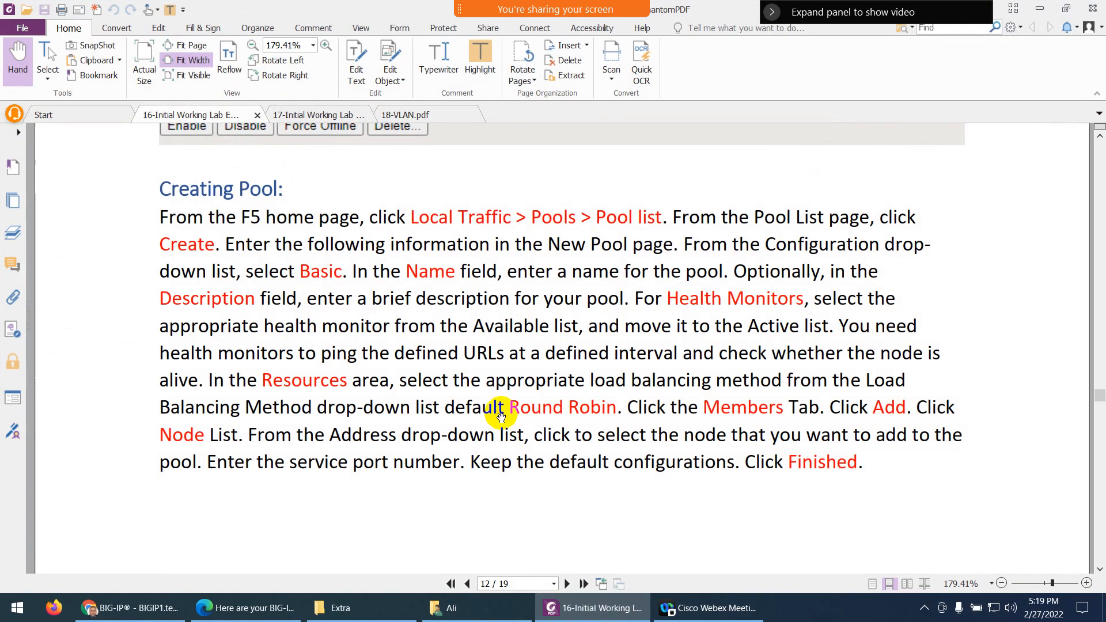
pyautogui.scroll(-3, 501, 406)
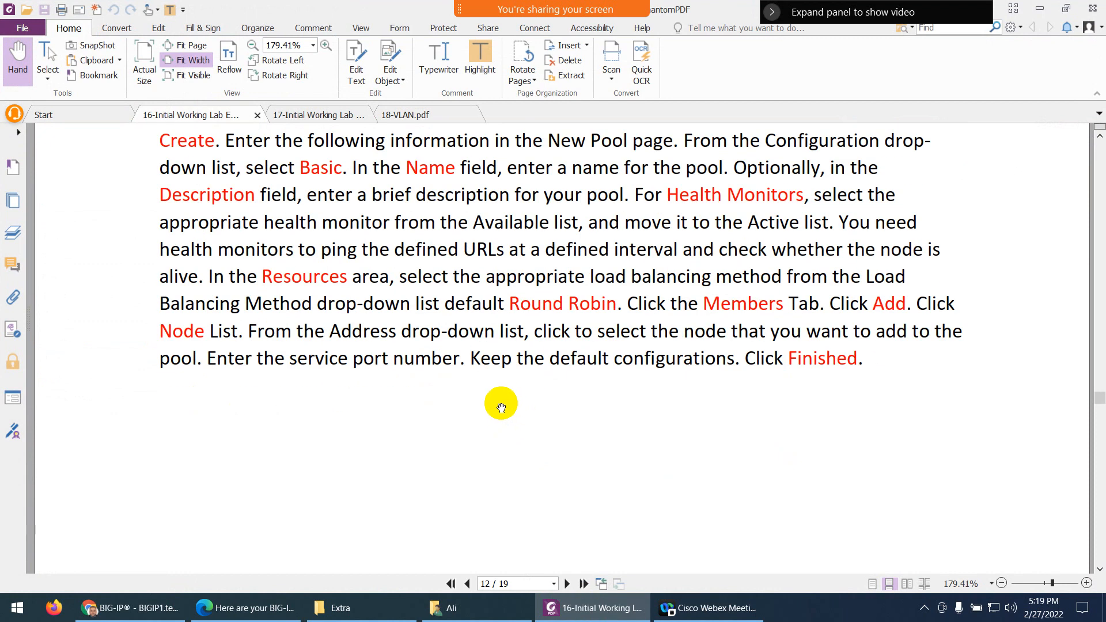
pyautogui.scroll(-3, 501, 406)
pyautogui.scroll(-5, 501, 403)
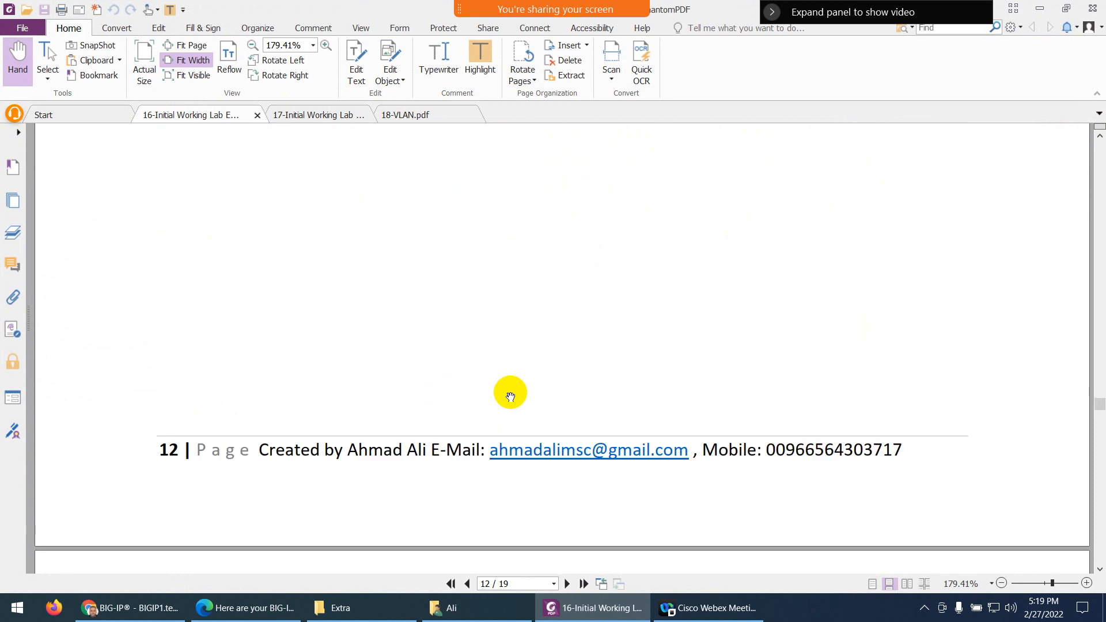
pyautogui.scroll(-15, 510, 396)
pyautogui.scroll(-15, 510, 391)
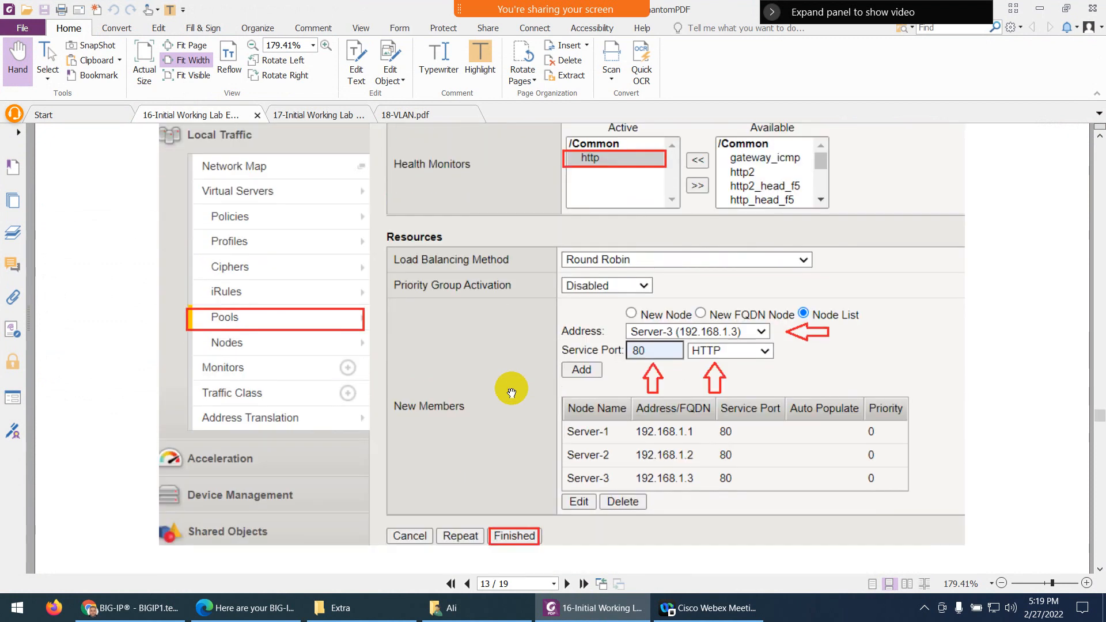
pyautogui.scroll(-15, 493, 378)
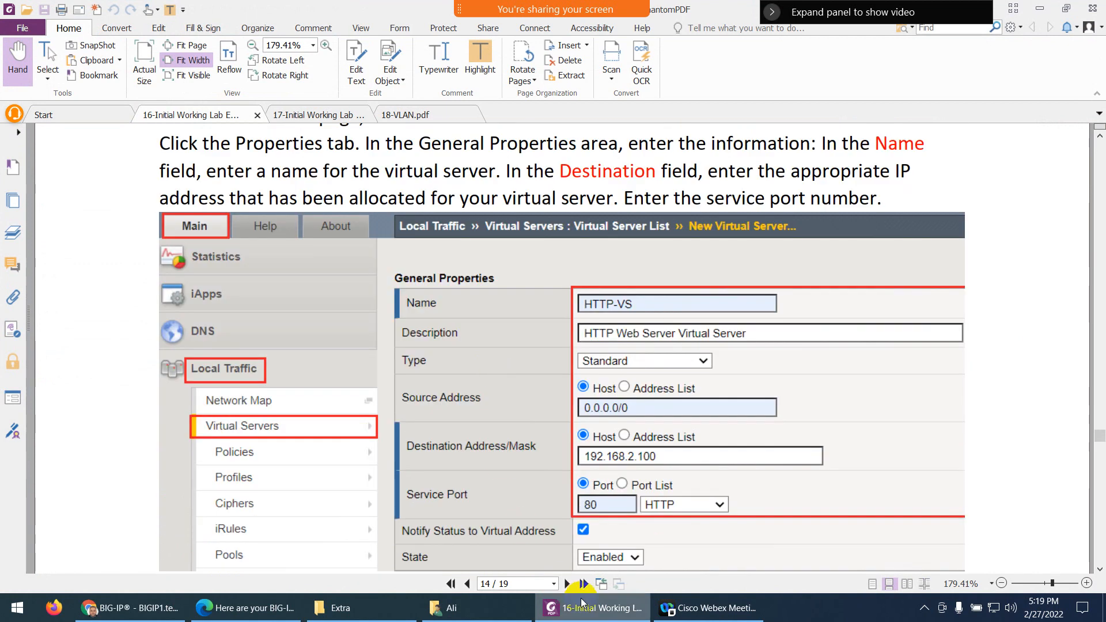
# Create a Standard virtual server named HTTP-VS, described as 'HTTP Web Server Virtual Server'
pyautogui.click(582, 602)
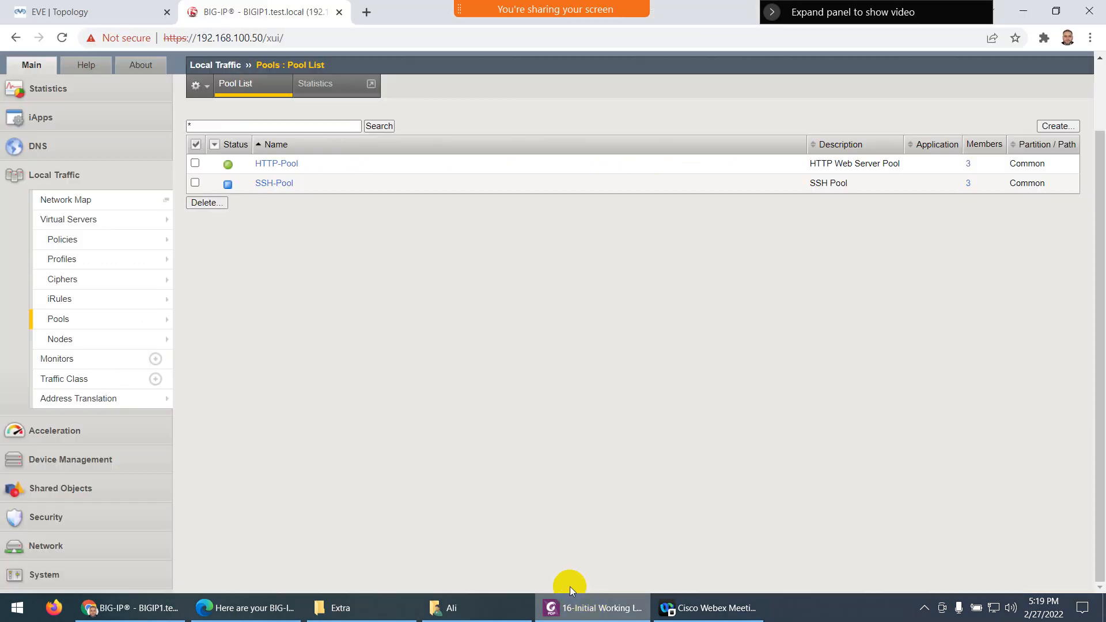
pyautogui.moveTo(69, 262)
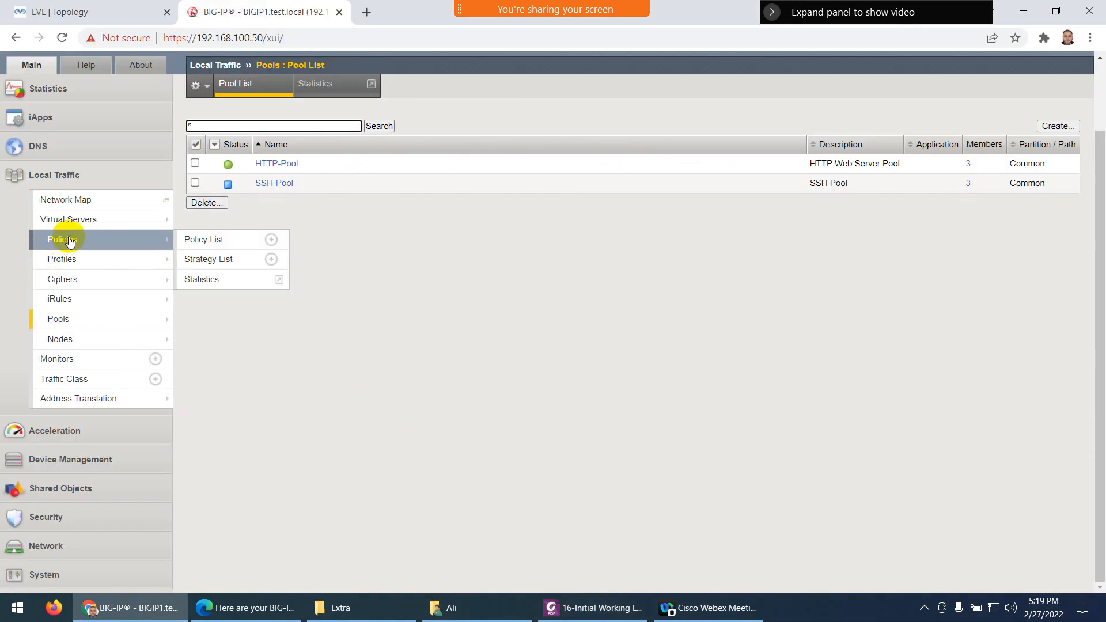
pyautogui.click(69, 220)
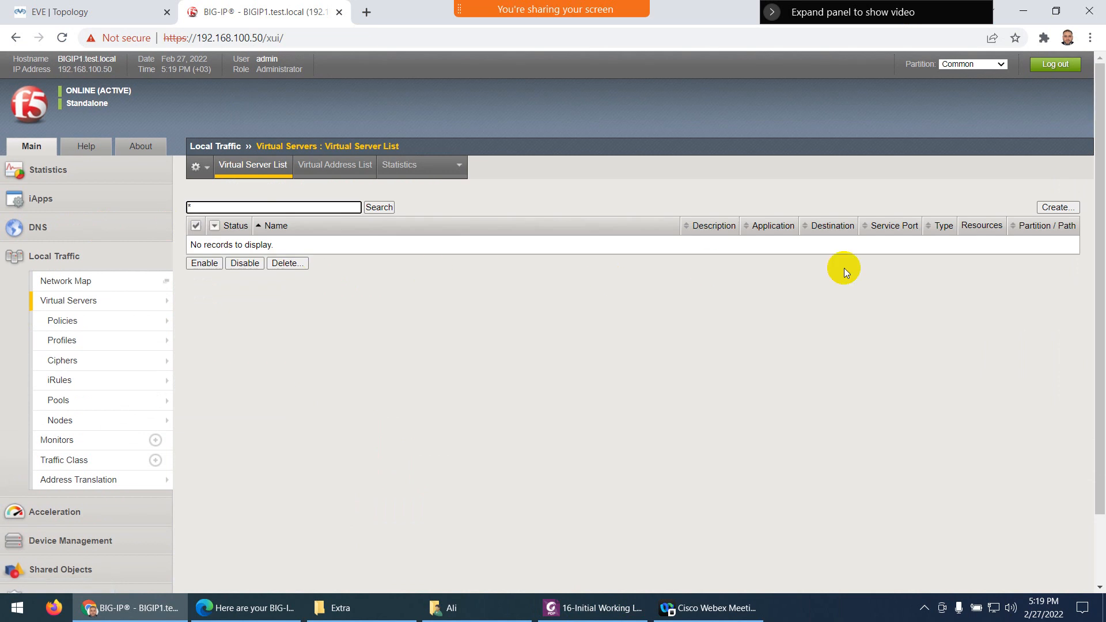
pyautogui.click(1046, 209)
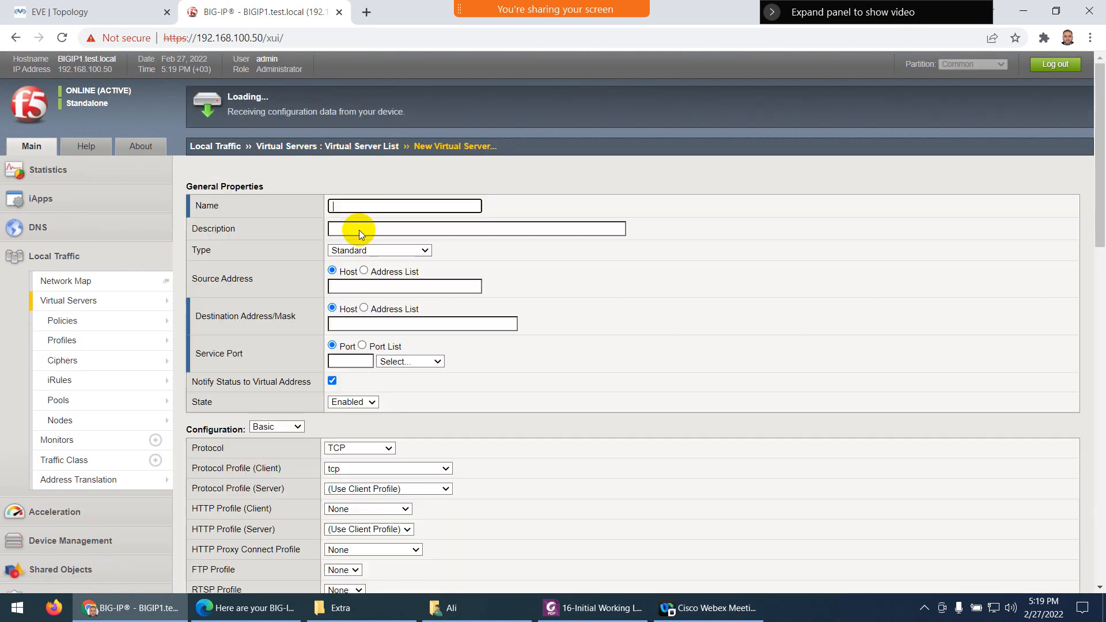
pyautogui.click(357, 207)
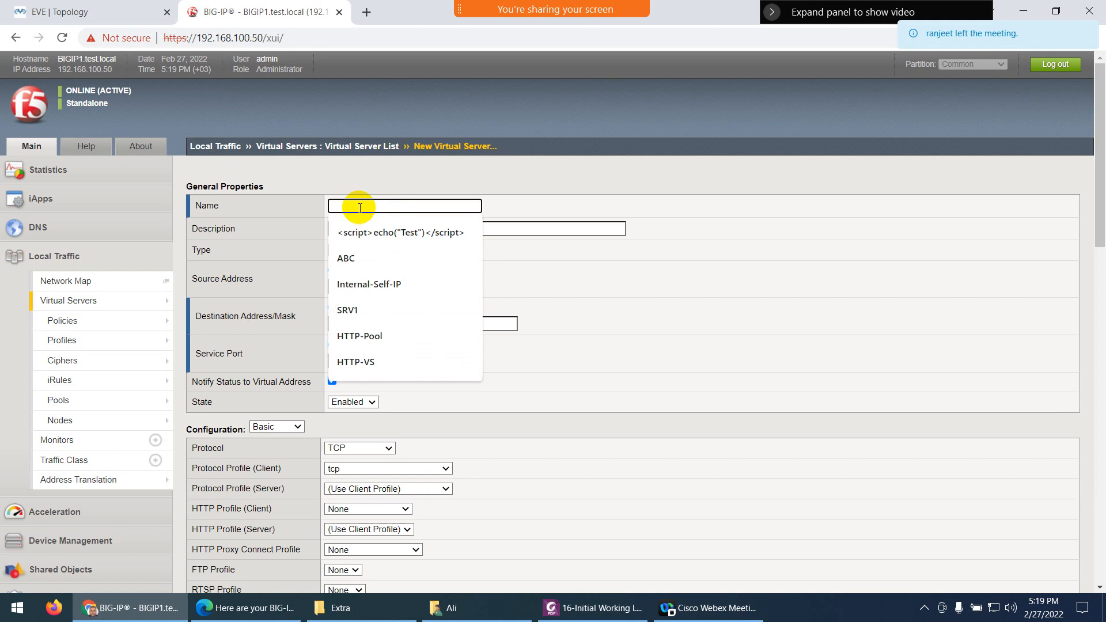
pyautogui.write('h')
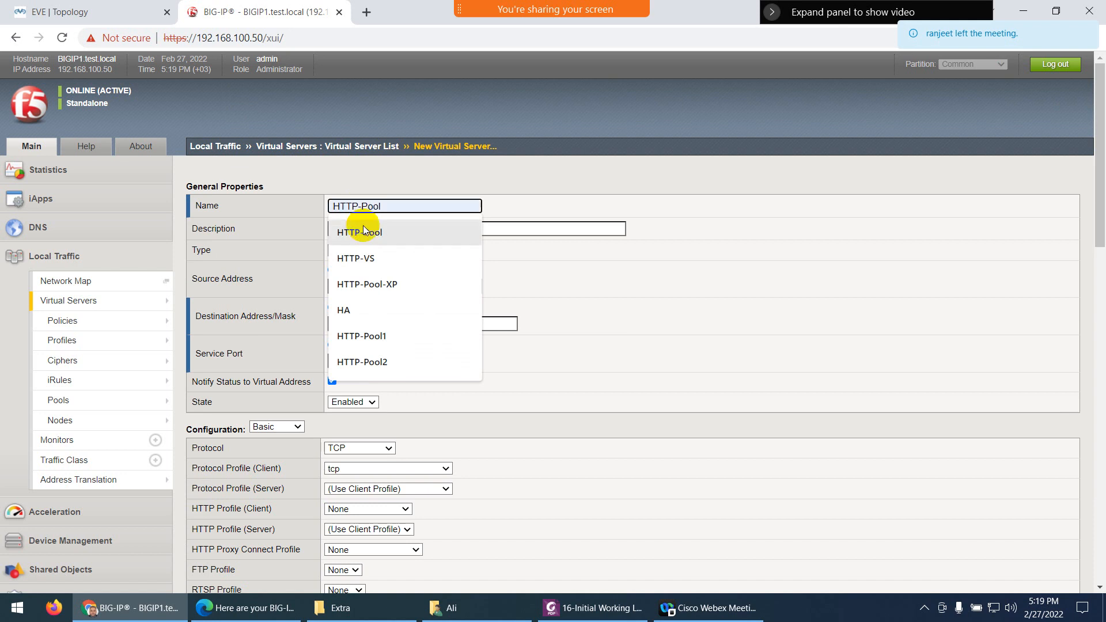
pyautogui.click(357, 258)
pyautogui.click(394, 235)
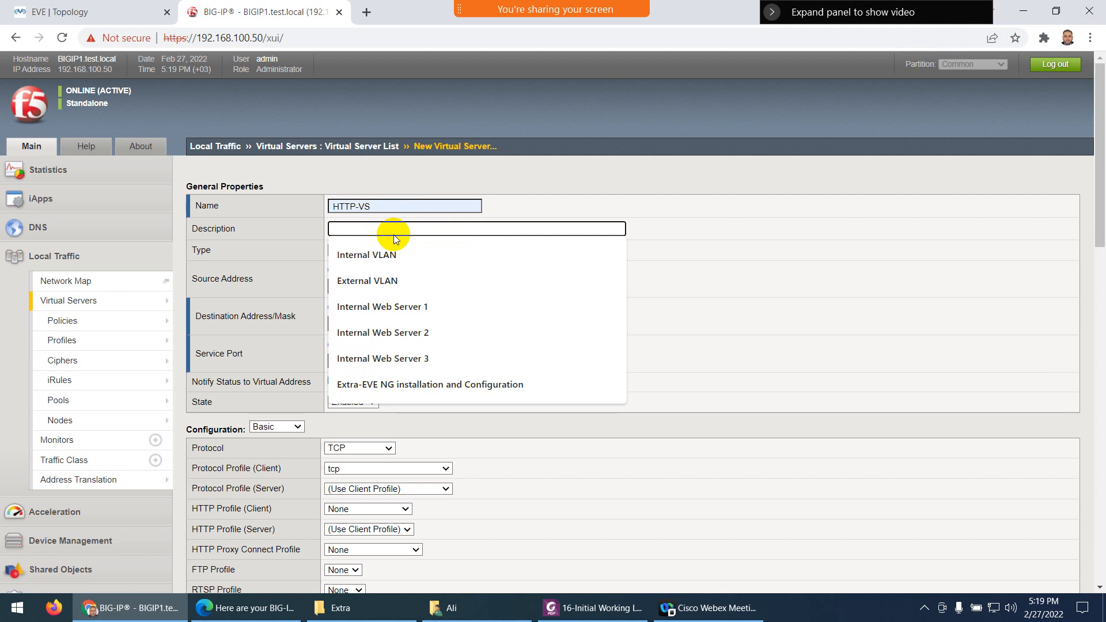
pyautogui.write('h')
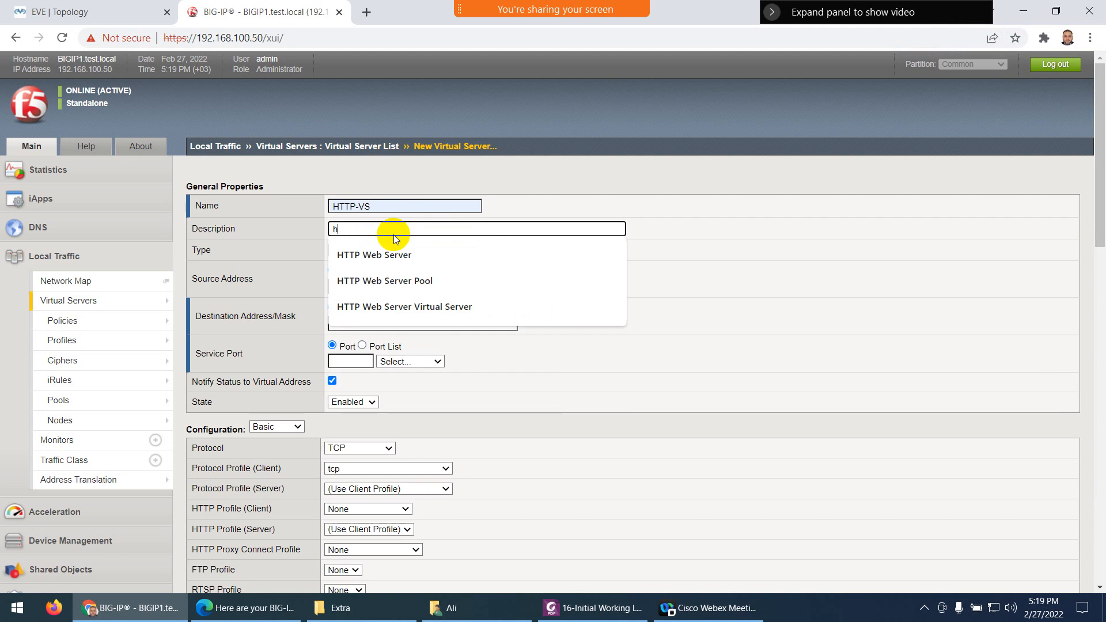
pyautogui.click(403, 306)
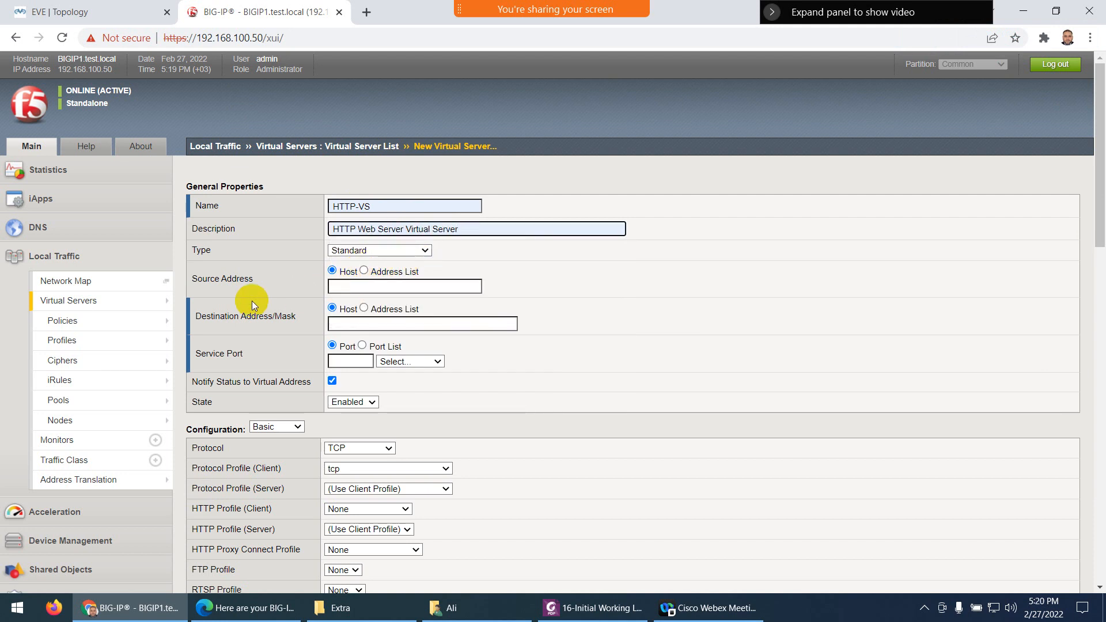
pyautogui.scroll(-1, 362, 282)
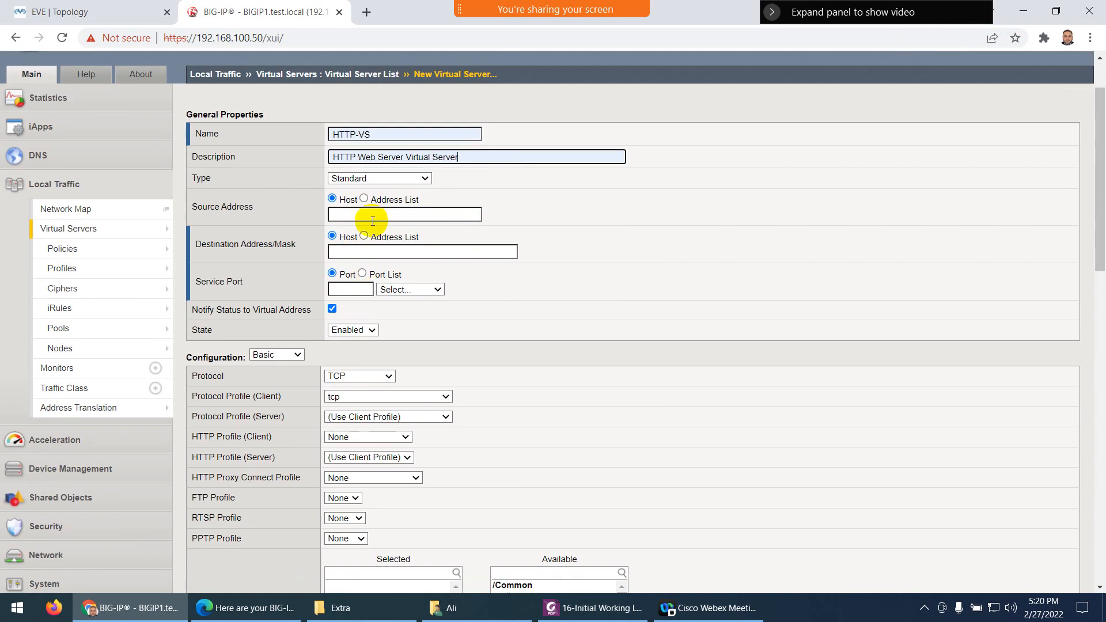
# Set HTTP-VS destination to 192.168.2.100 and service port 80, checking the VIP in EVE
pyautogui.click(359, 254)
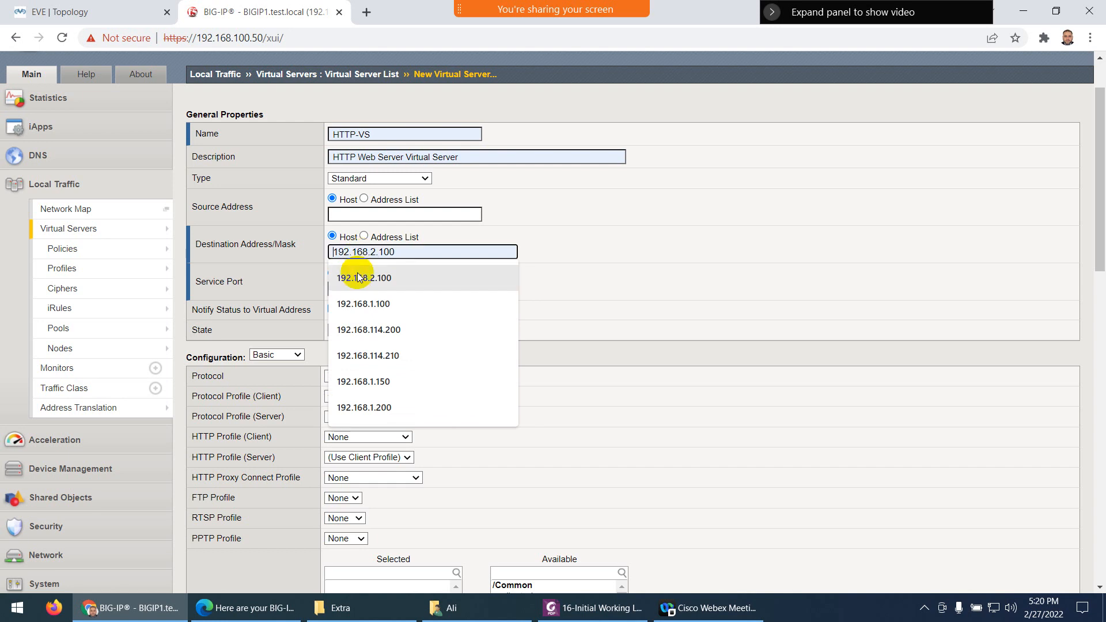
pyautogui.click(364, 278)
pyautogui.click(86, 12)
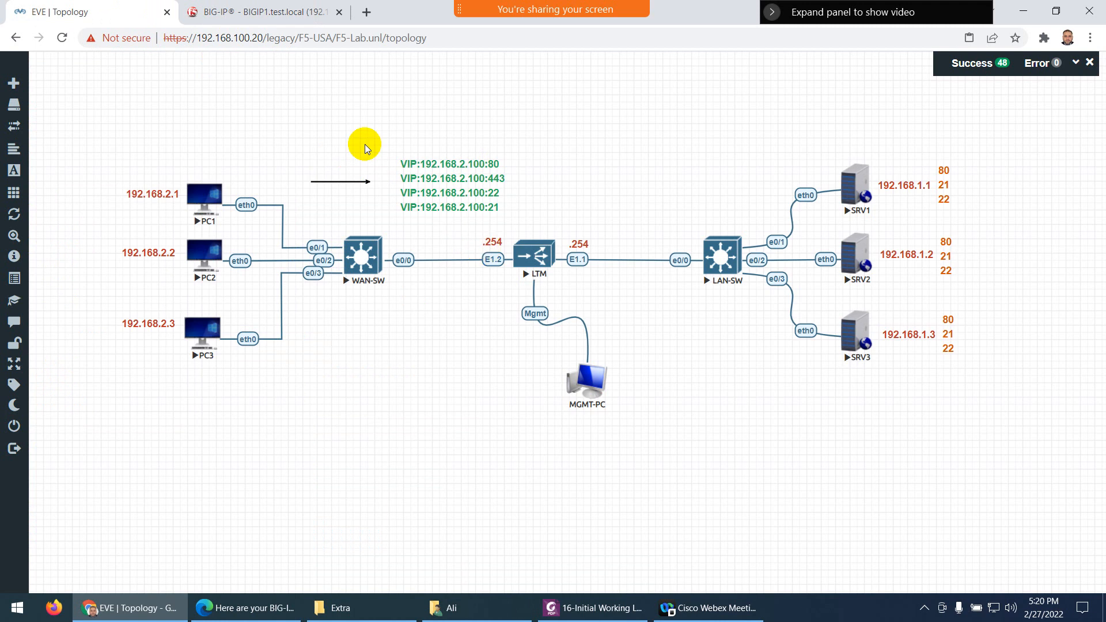
pyautogui.click(271, 12)
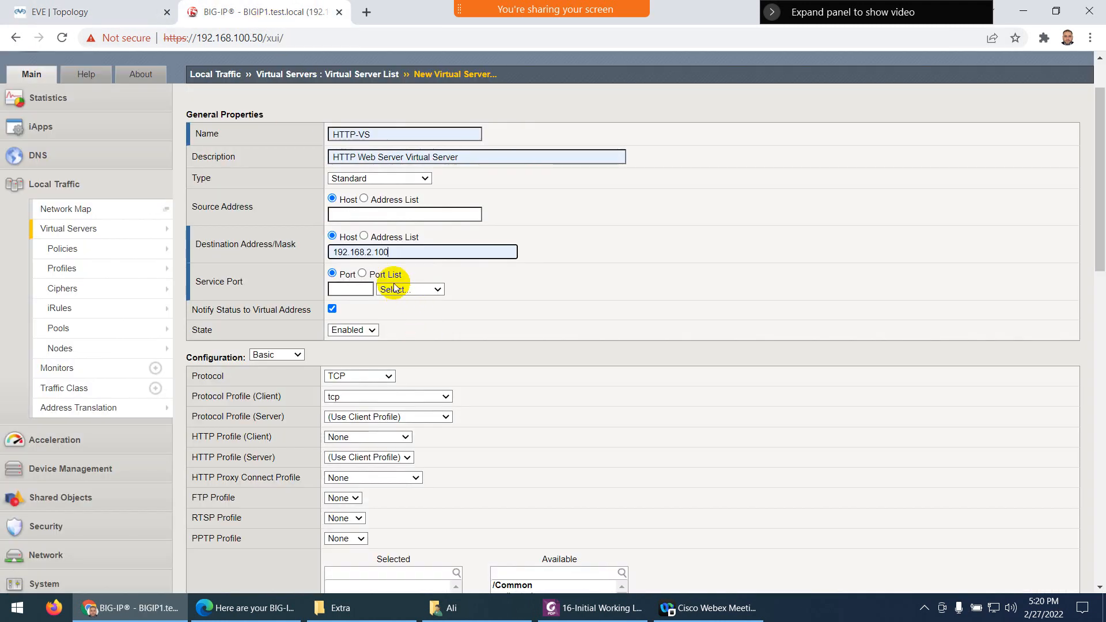
pyautogui.click(351, 290)
pyautogui.click(348, 319)
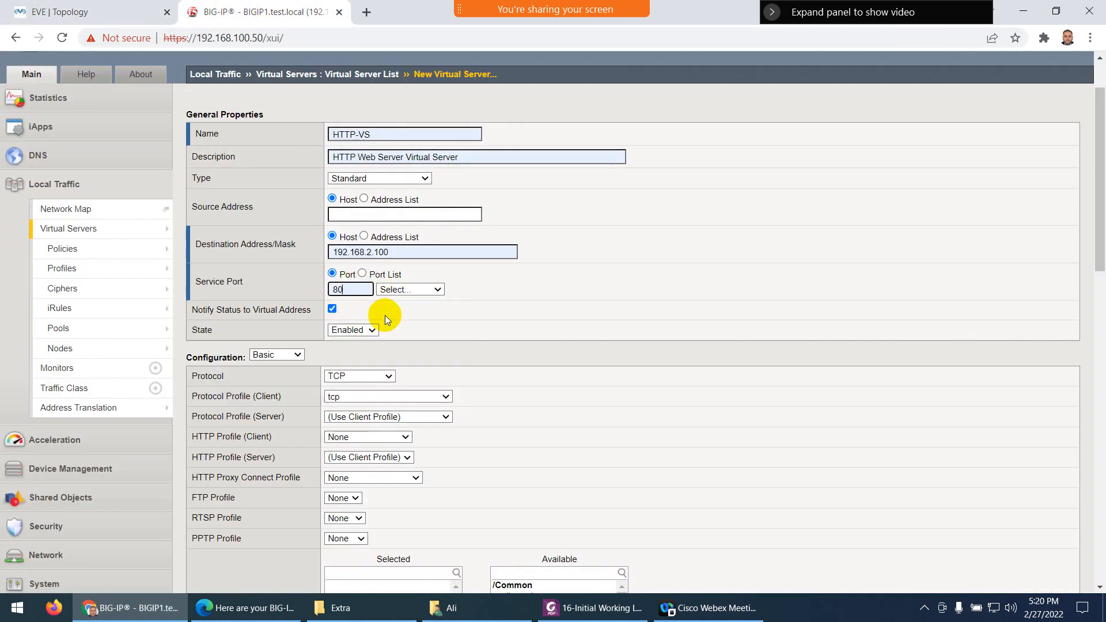
# Apply the http client profile, make HTTP-Pool the default pool, and finish
pyautogui.scroll(-2, 395, 325)
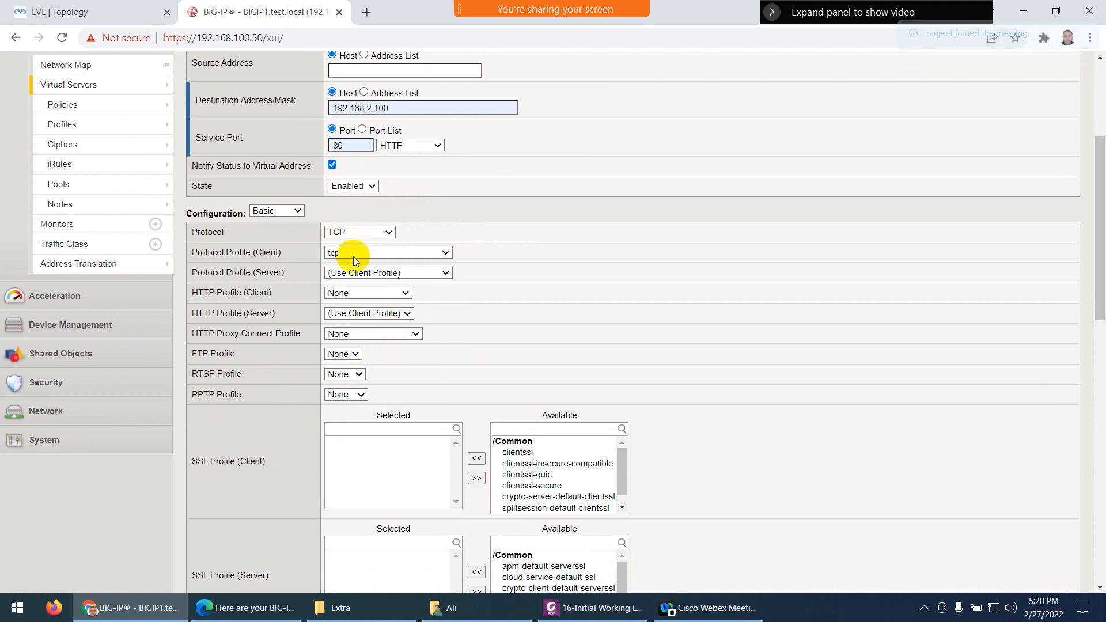
pyautogui.click(347, 294)
pyautogui.click(346, 326)
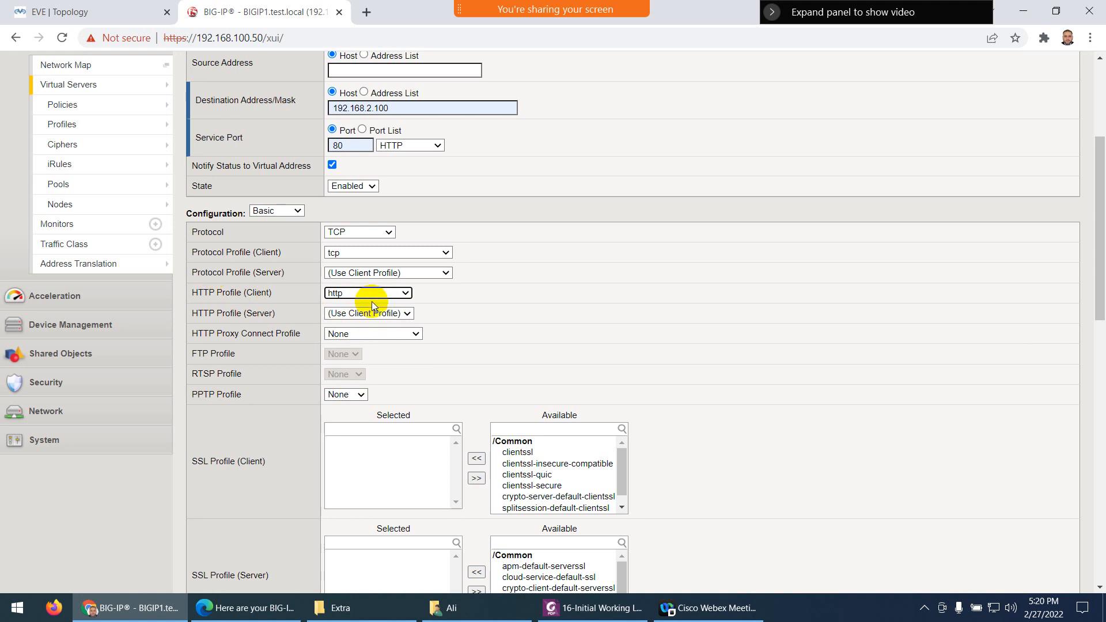
pyautogui.scroll(-5, 385, 344)
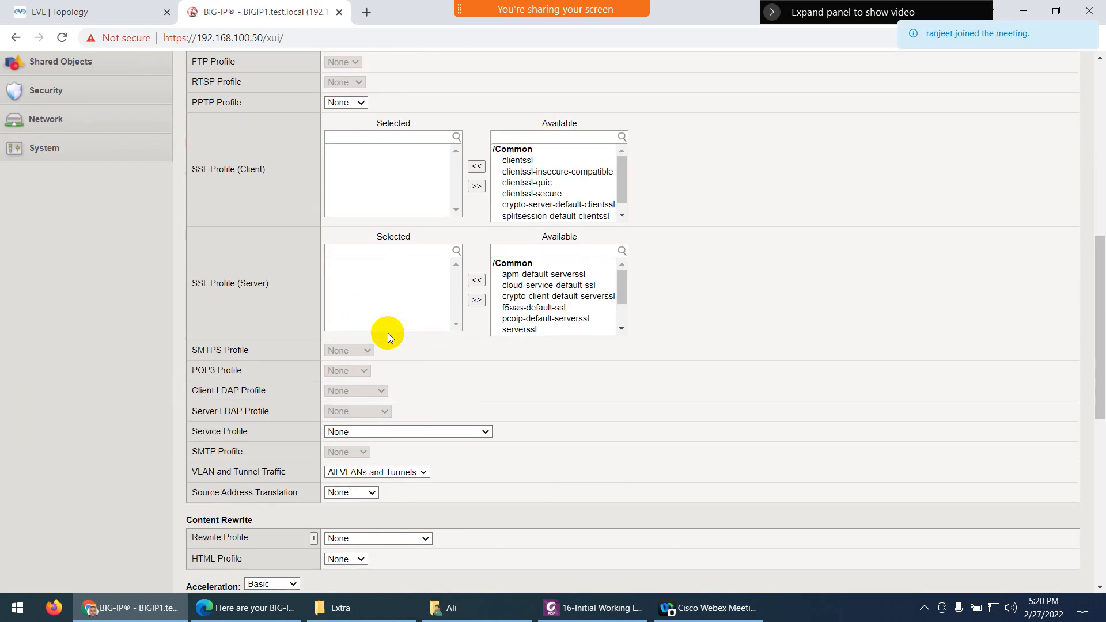
pyautogui.scroll(-8, 388, 336)
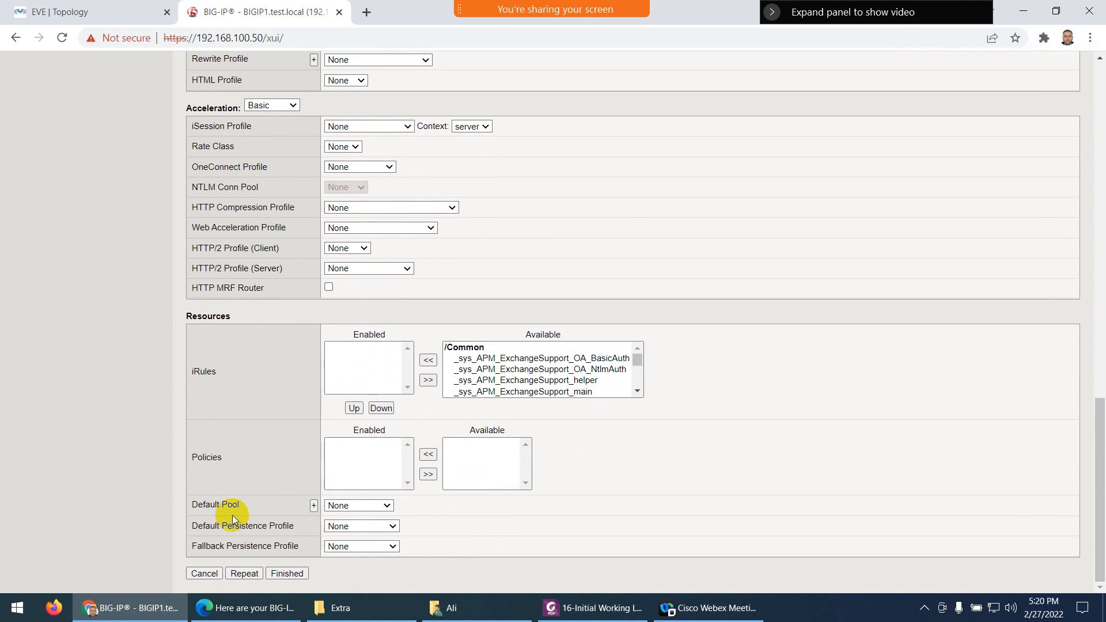
pyautogui.click(387, 507)
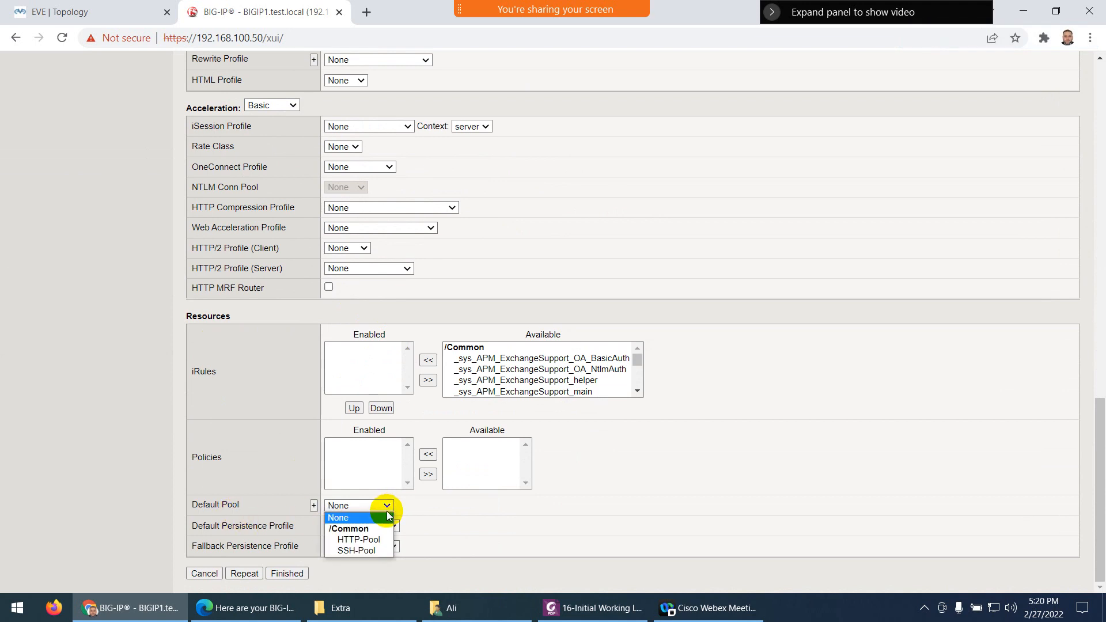
pyautogui.click(374, 539)
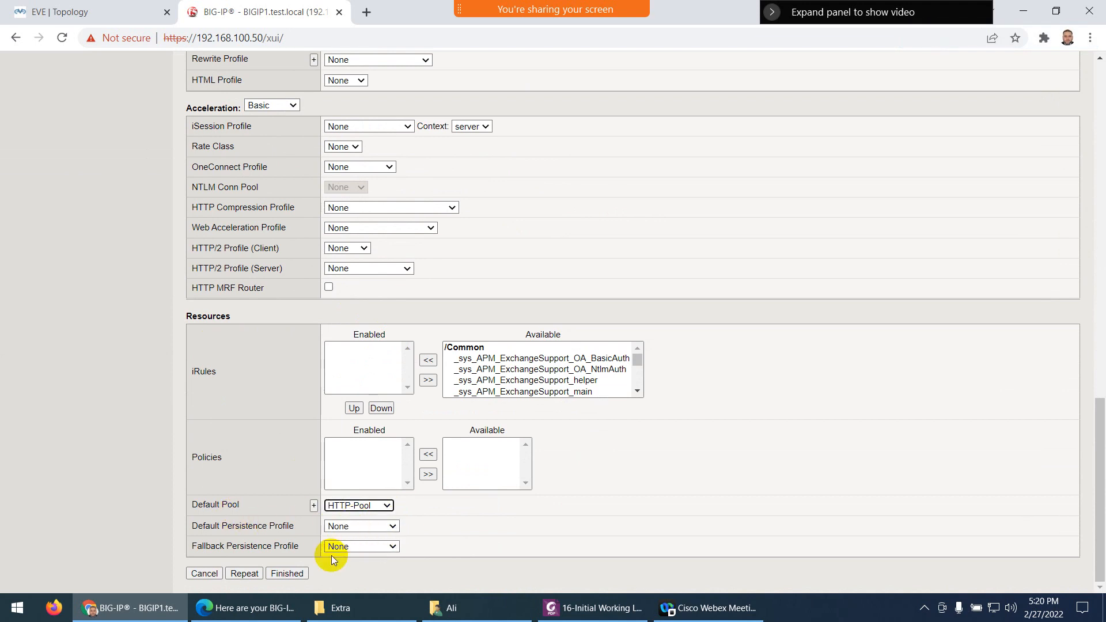
pyautogui.click(286, 574)
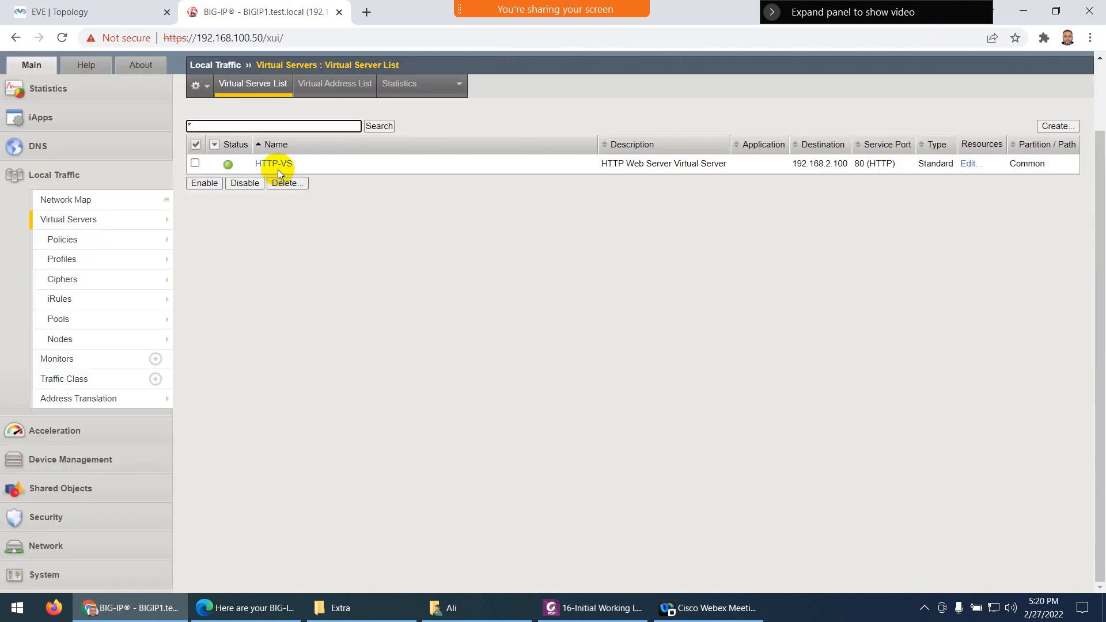
# Create another virtual server named SSH-VS, described as 'SSH Virtual Server'
pyautogui.click(1056, 126)
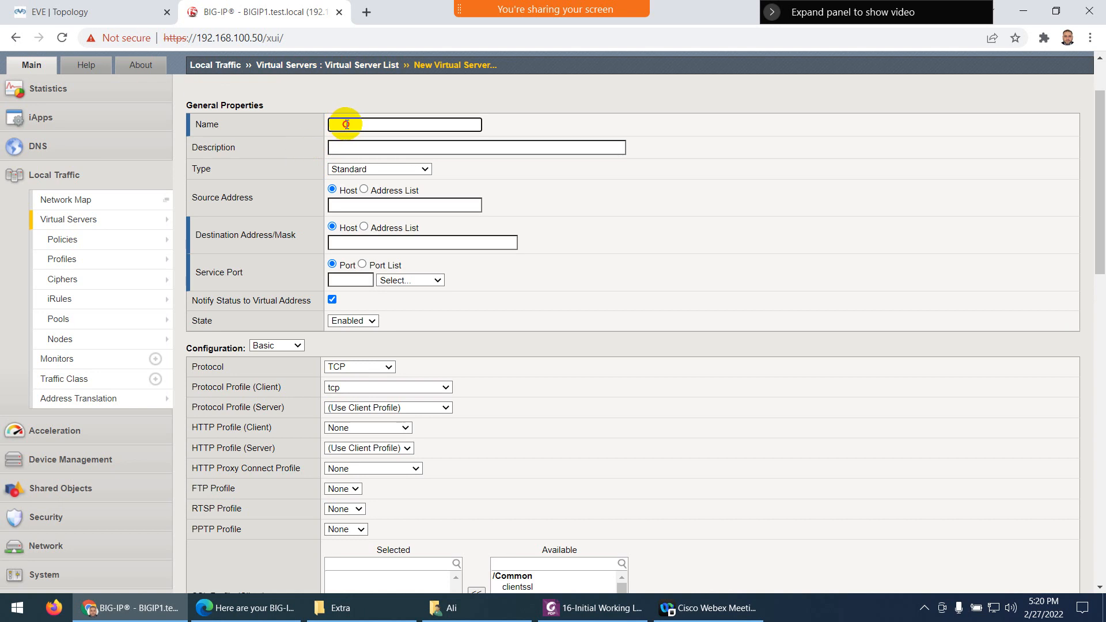
pyautogui.click(346, 124)
pyautogui.write('SSH-VS')
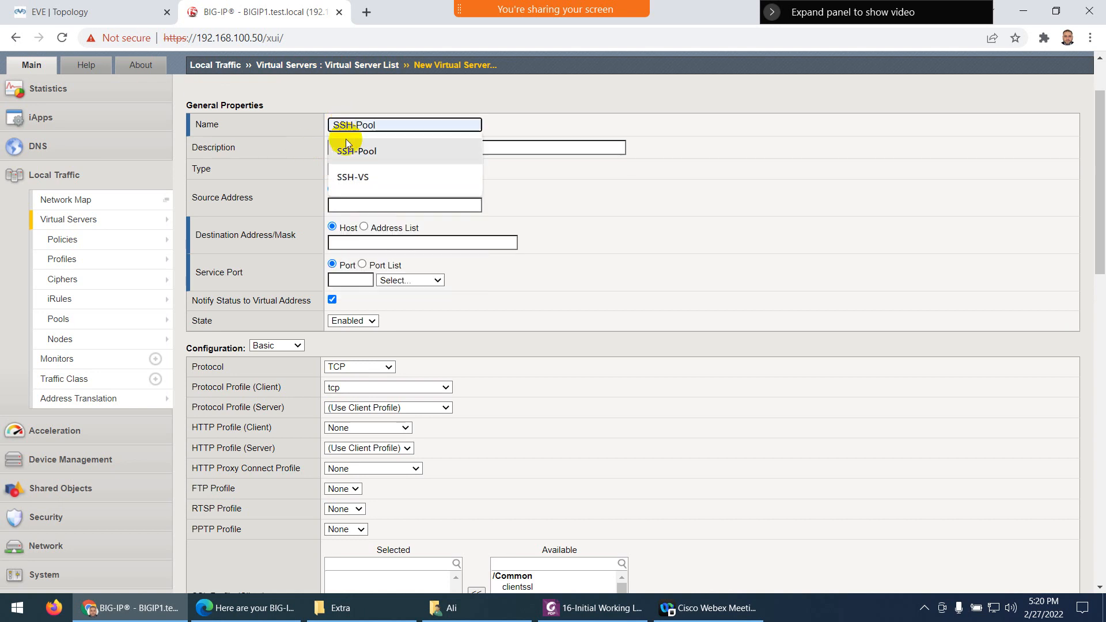
pyautogui.click(342, 179)
pyautogui.click(367, 148)
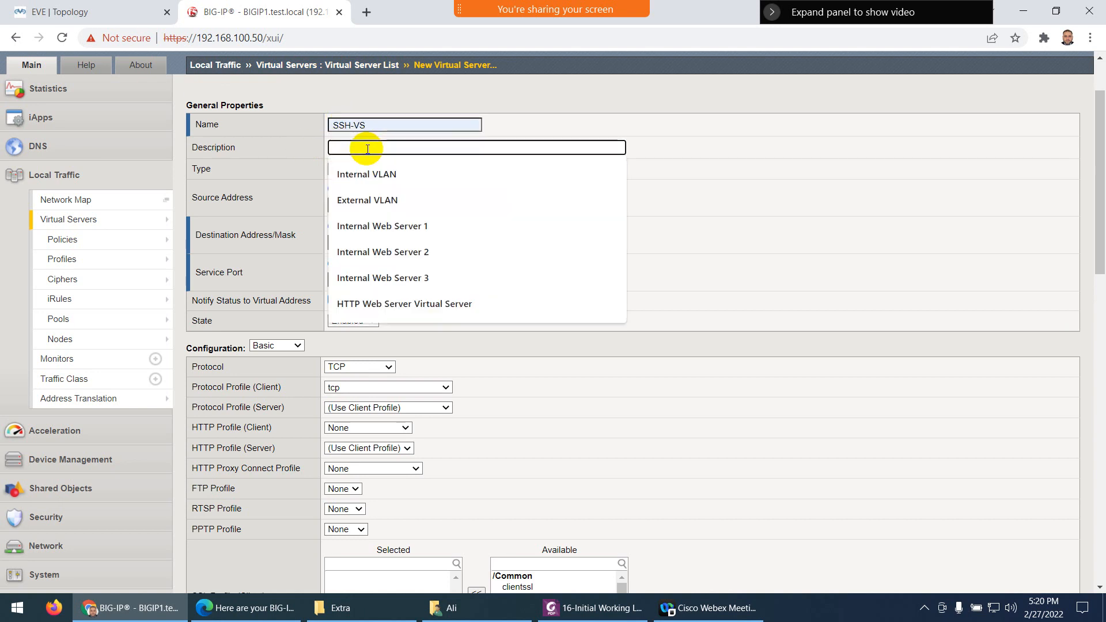
pyautogui.write('SSH Pool')
pyautogui.click(362, 170)
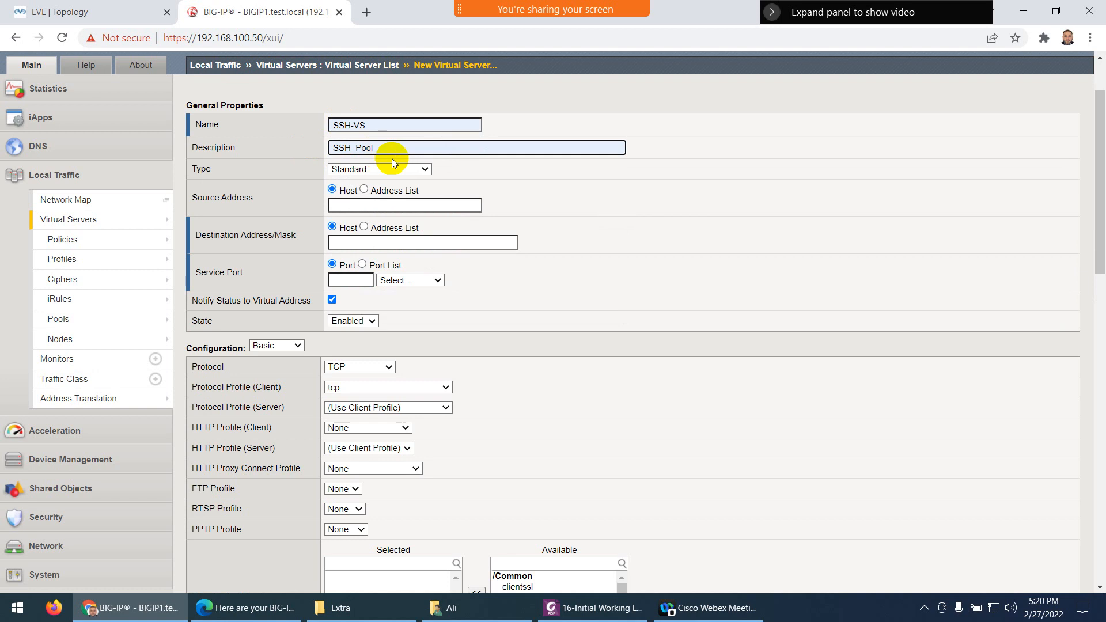
pyautogui.press('BackSpace')
pyautogui.press('BackSpace')
pyautogui.press('BackSpace')
pyautogui.press('BackSpace')
pyautogui.write('Vir')
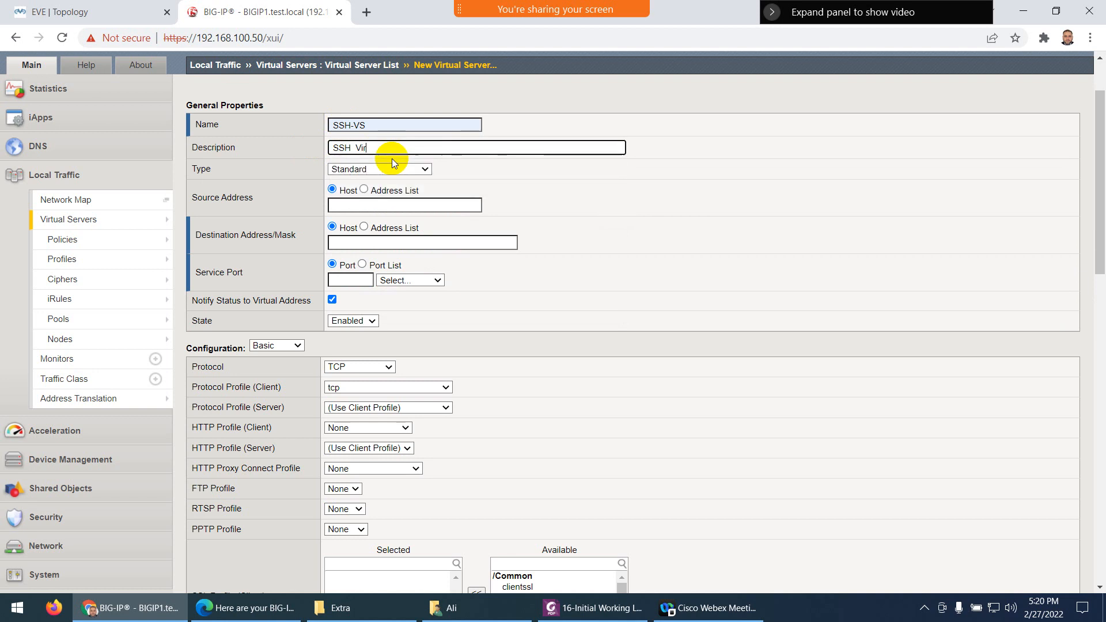
pyautogui.write('tual Server')
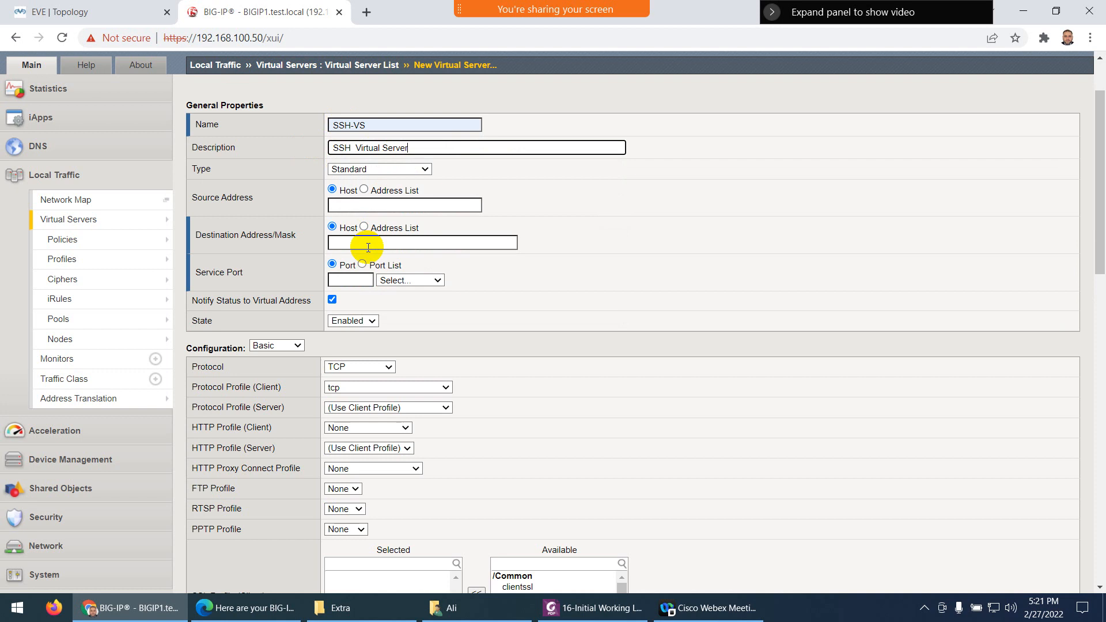
# Set destination 192.168.2.101, port 22 and default pool SSH-Pool, then finish
pyautogui.click(368, 245)
pyautogui.click(358, 268)
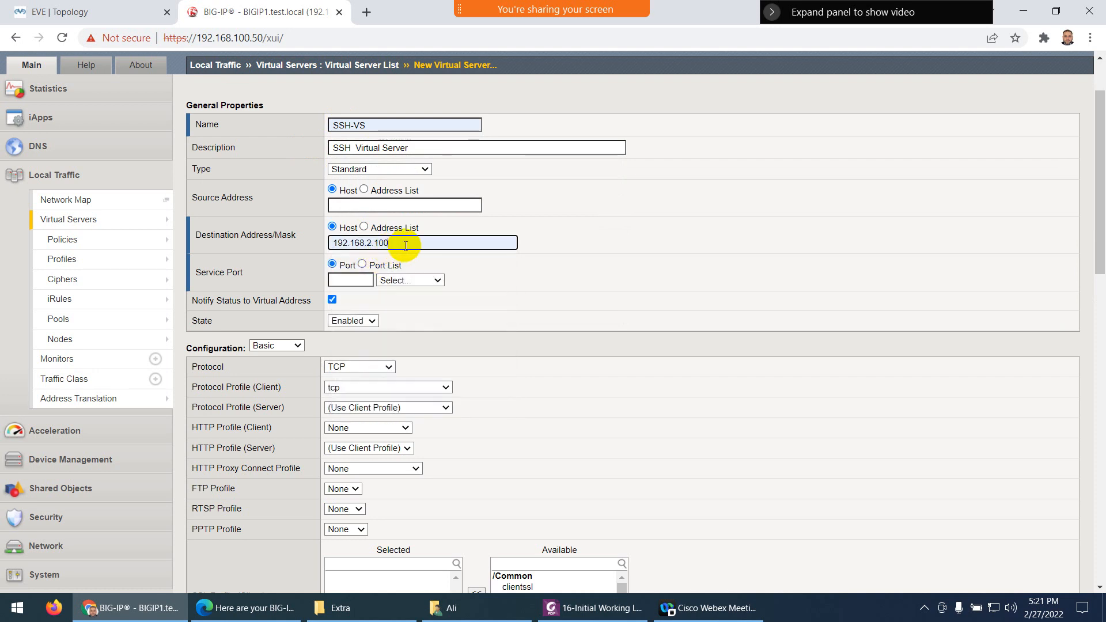
pyautogui.press('BackSpace')
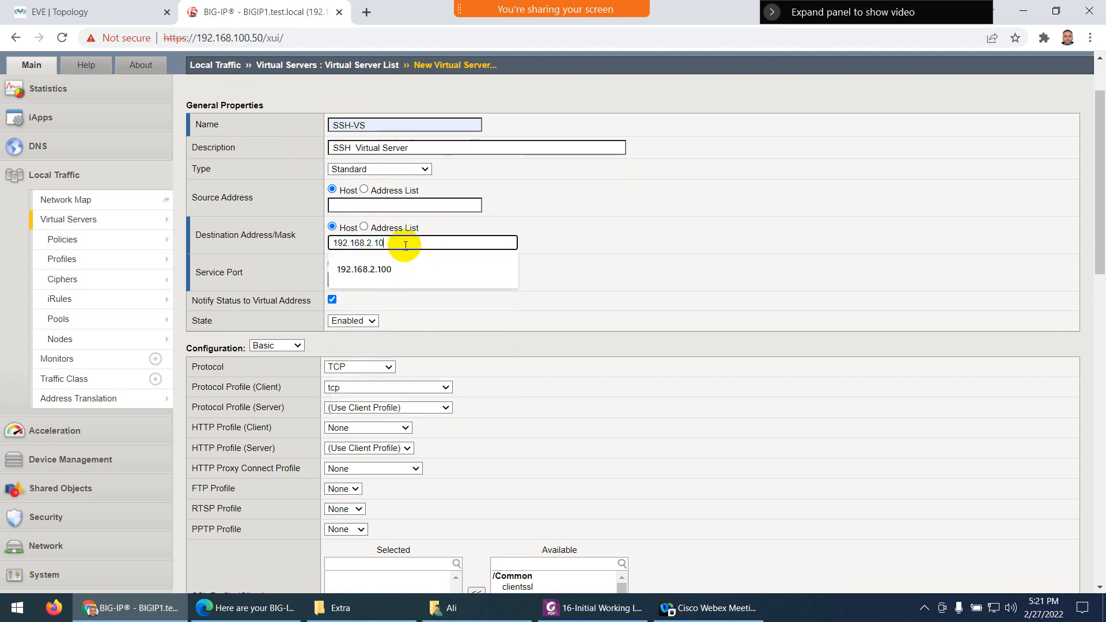
pyautogui.write('1')
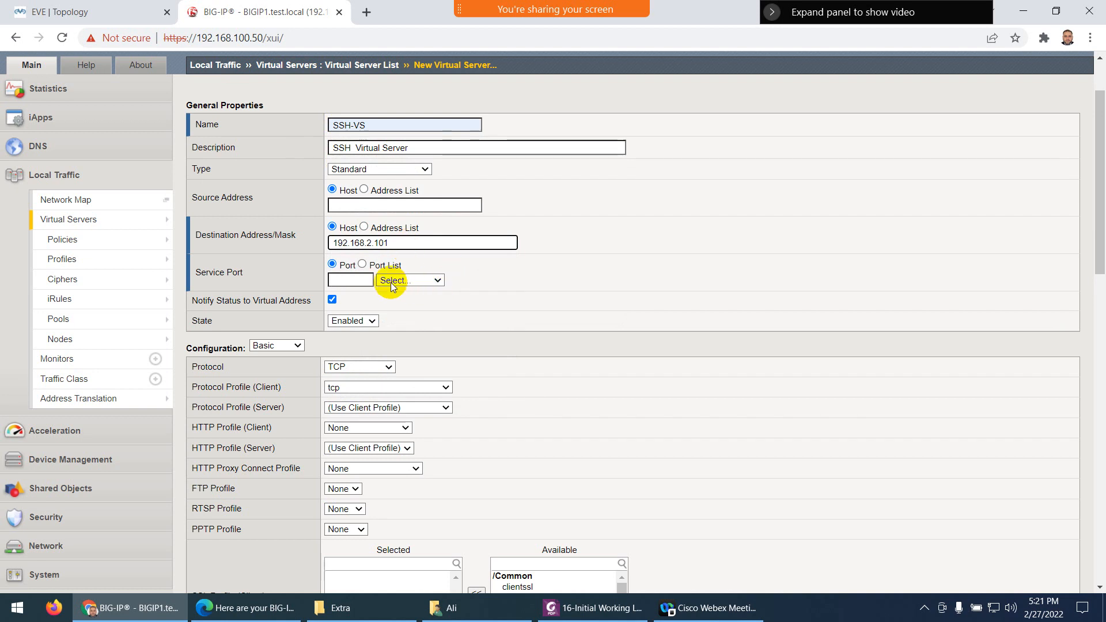
pyautogui.click(360, 279)
pyautogui.write('22')
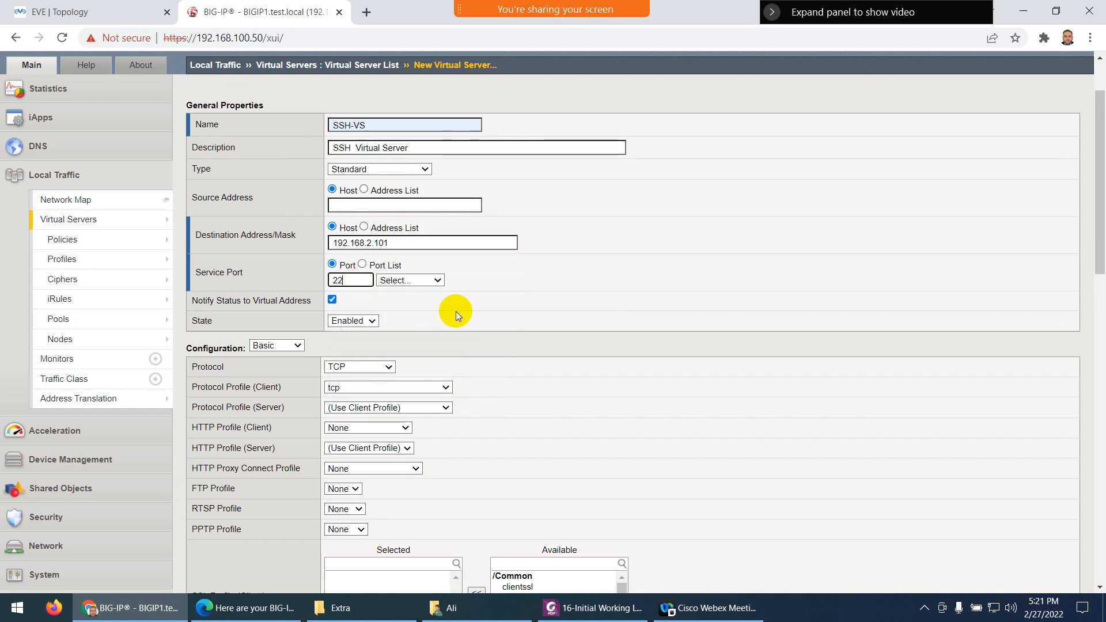
pyautogui.scroll(-3, 378, 337)
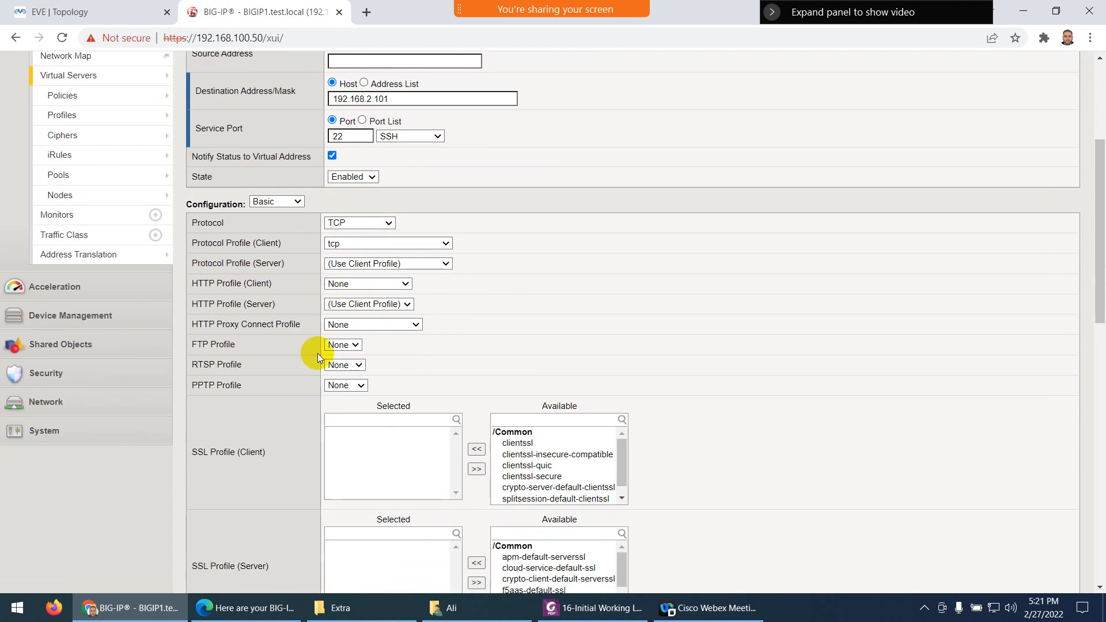
pyautogui.scroll(-15, 316, 354)
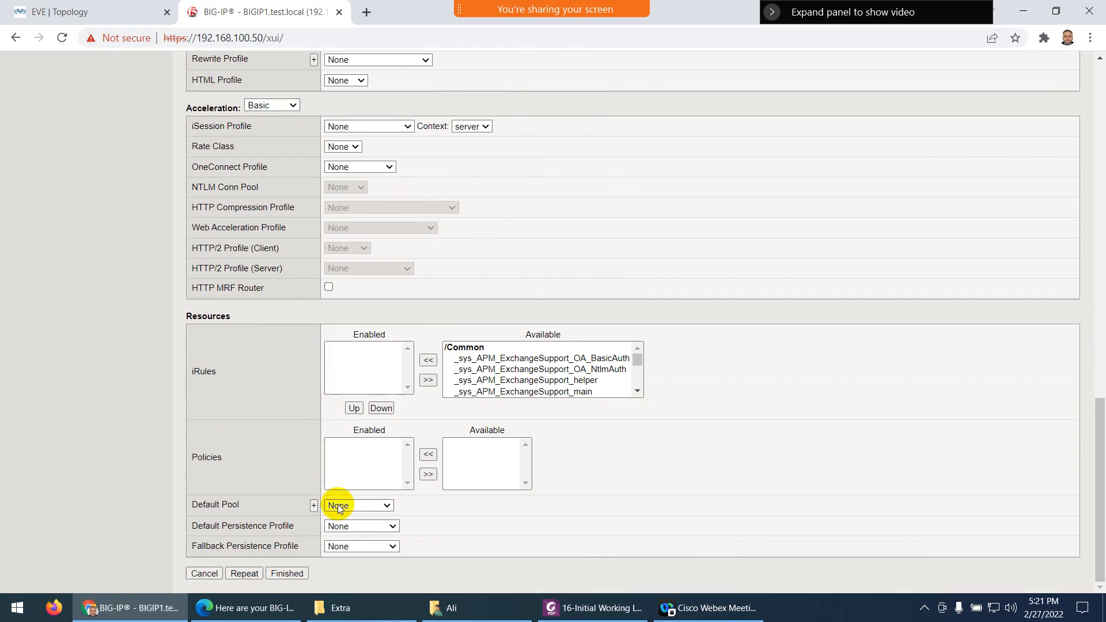
pyautogui.click(347, 510)
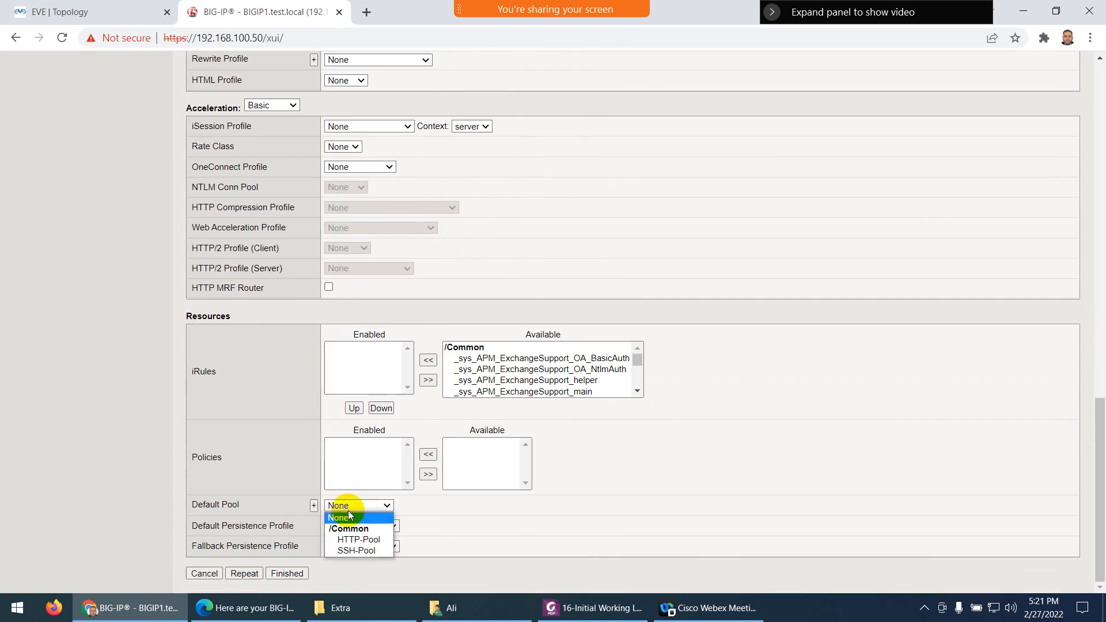
pyautogui.click(349, 551)
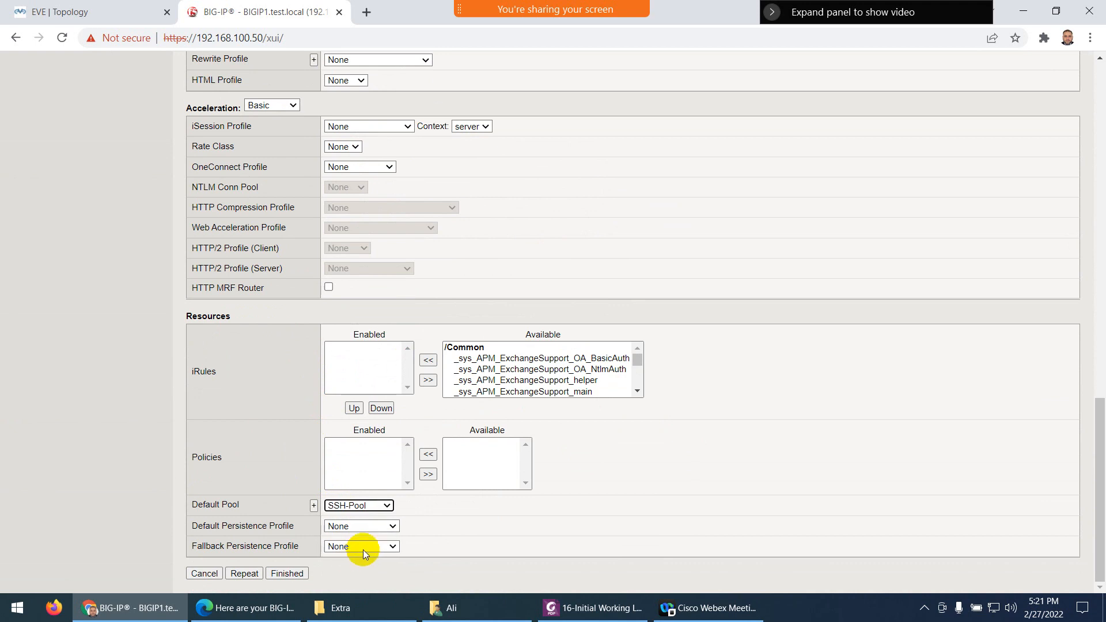
pyautogui.click(296, 573)
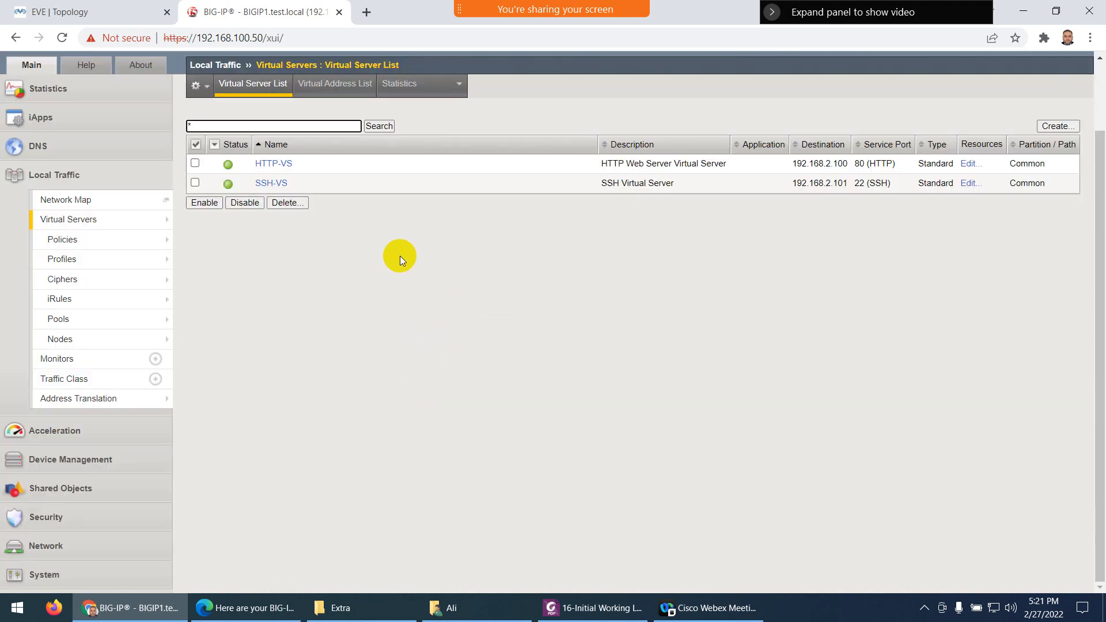
# Read the lab guide from page 16 to the Verification and Testing page, then minimize it
pyautogui.click(593, 607)
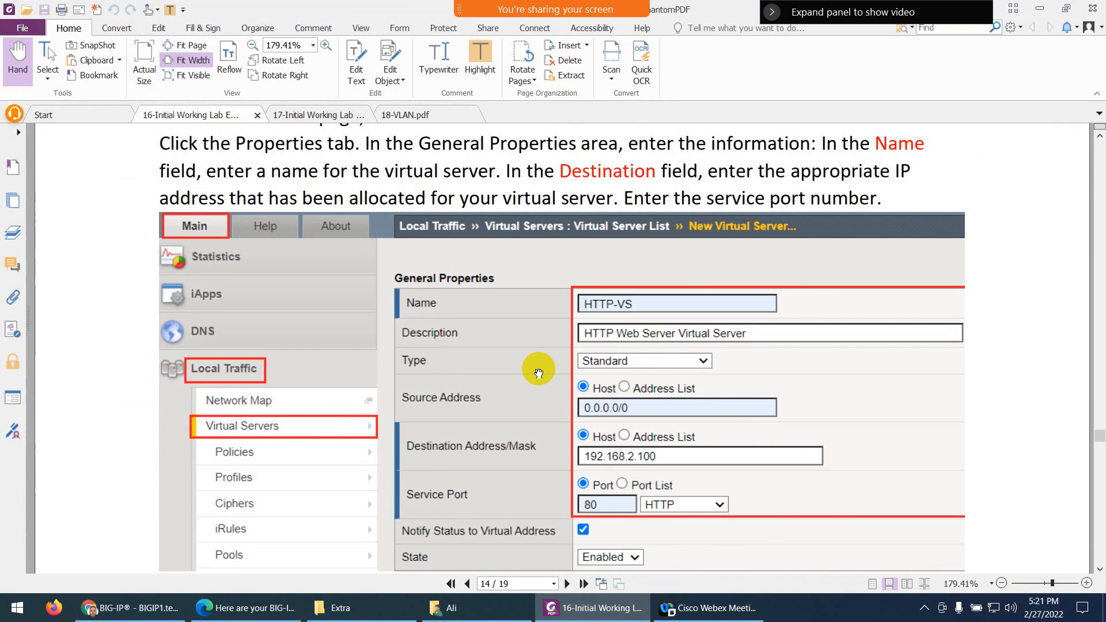
pyautogui.scroll(-6, 502, 386)
pyautogui.scroll(-10, 501, 387)
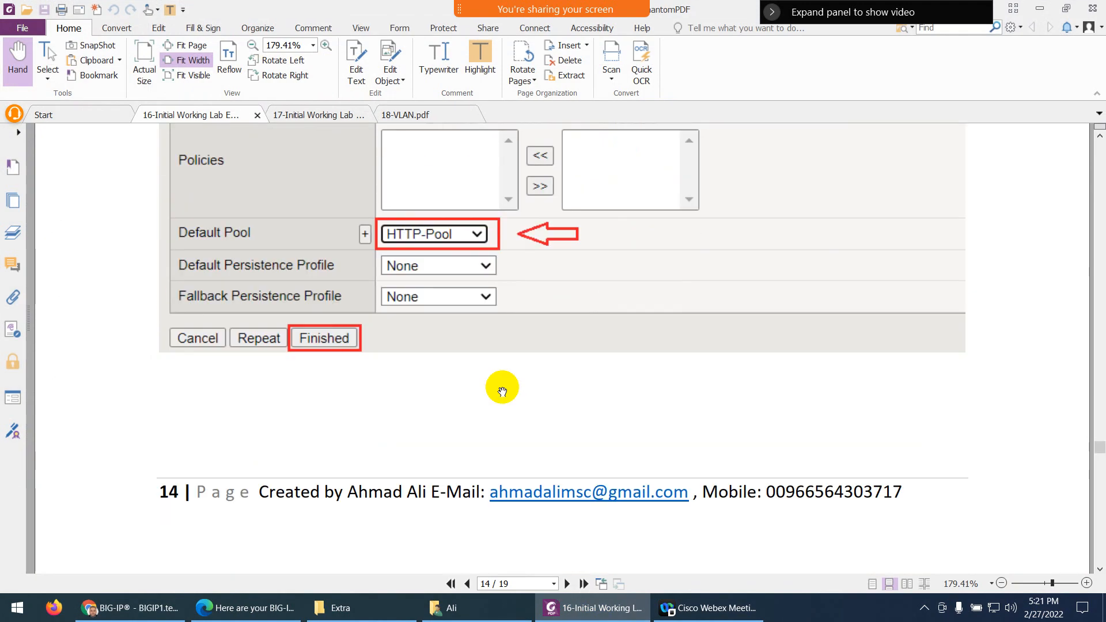
pyautogui.scroll(-3, 501, 390)
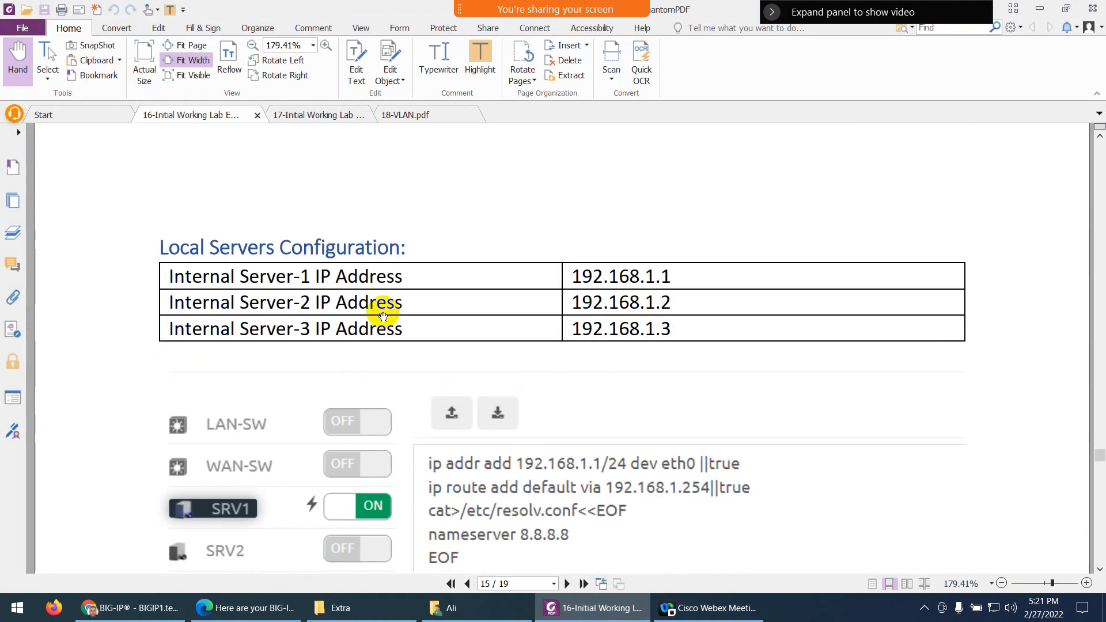
pyautogui.scroll(-3, 378, 354)
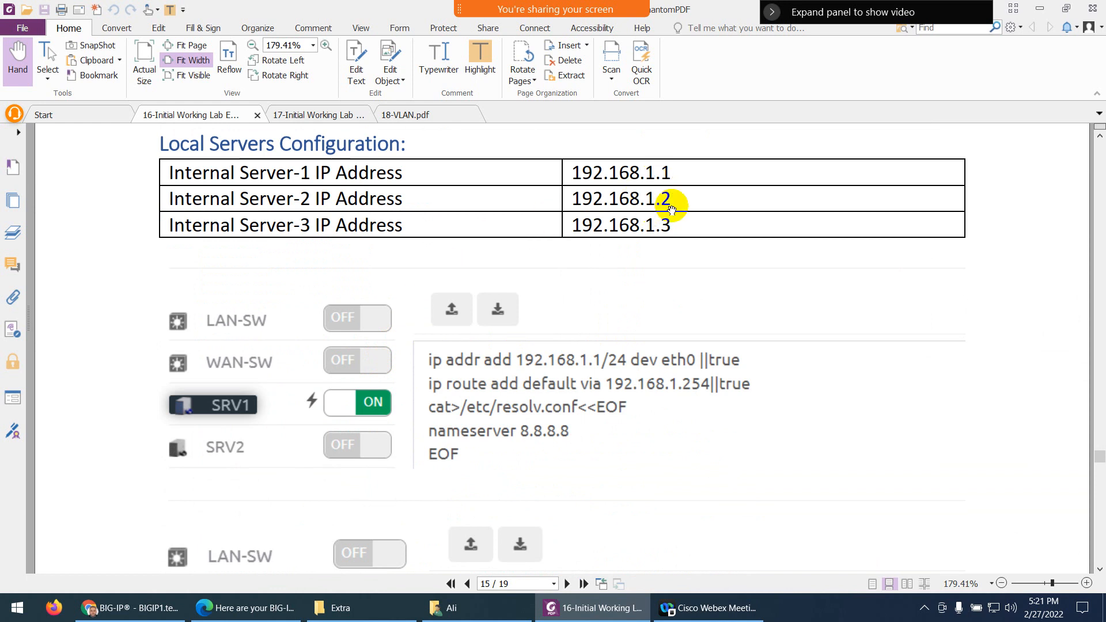
pyautogui.scroll(-4, 613, 344)
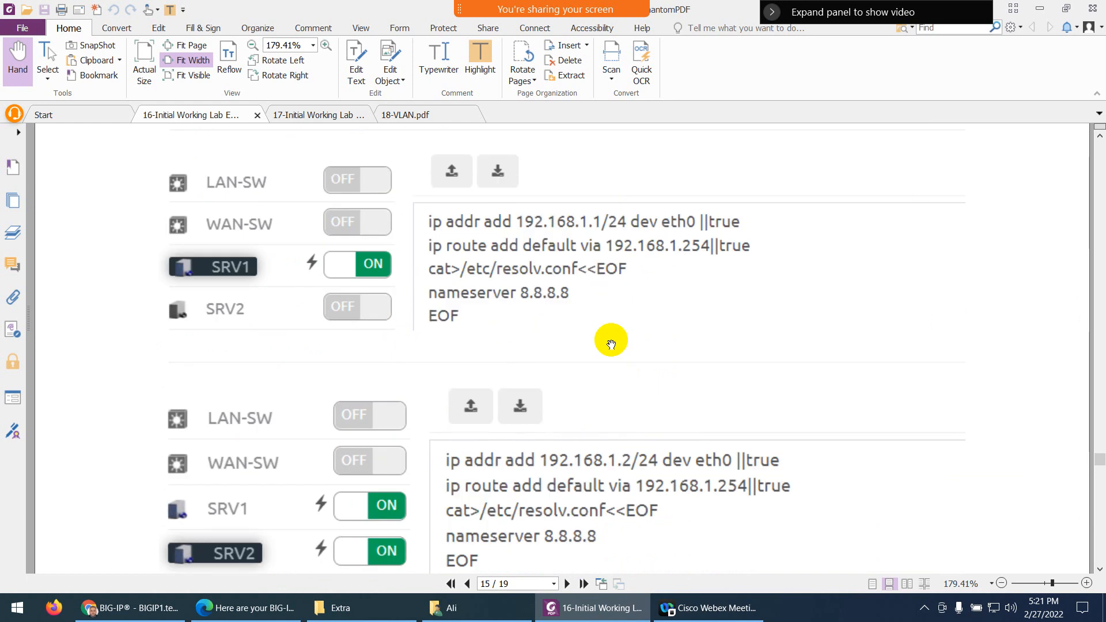
pyautogui.scroll(-15, 611, 344)
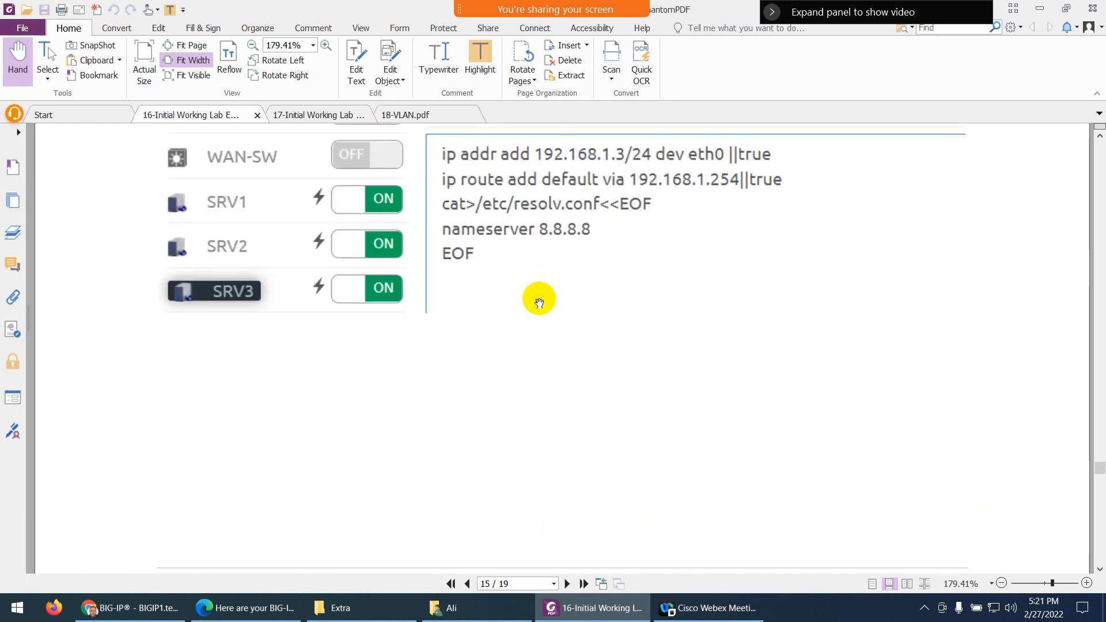
pyautogui.scroll(-10, 541, 322)
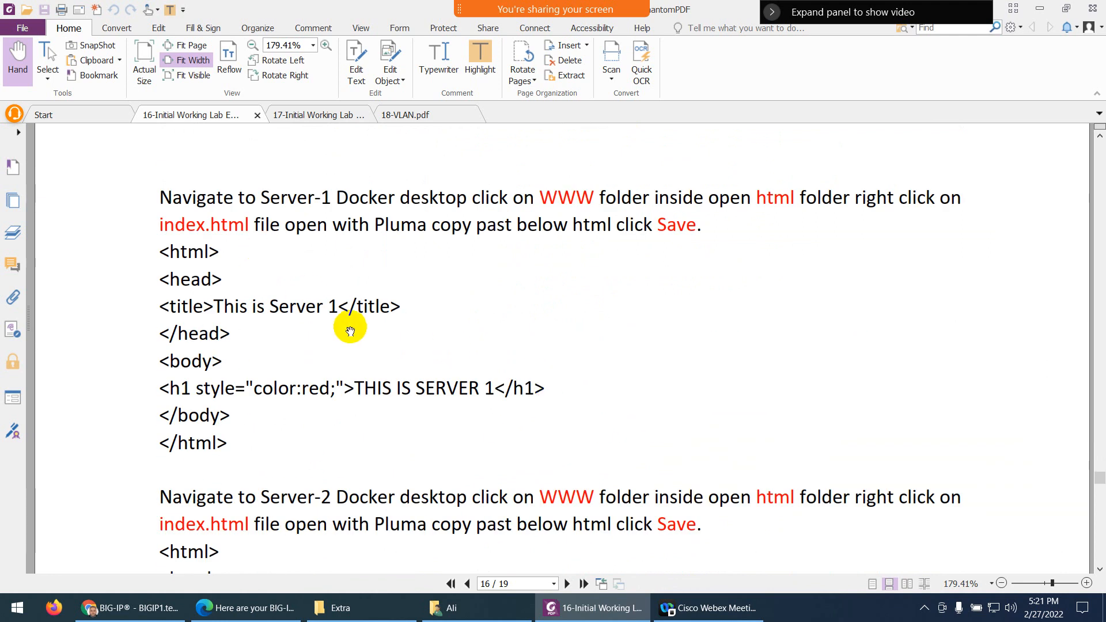
pyautogui.scroll(-2, 358, 318)
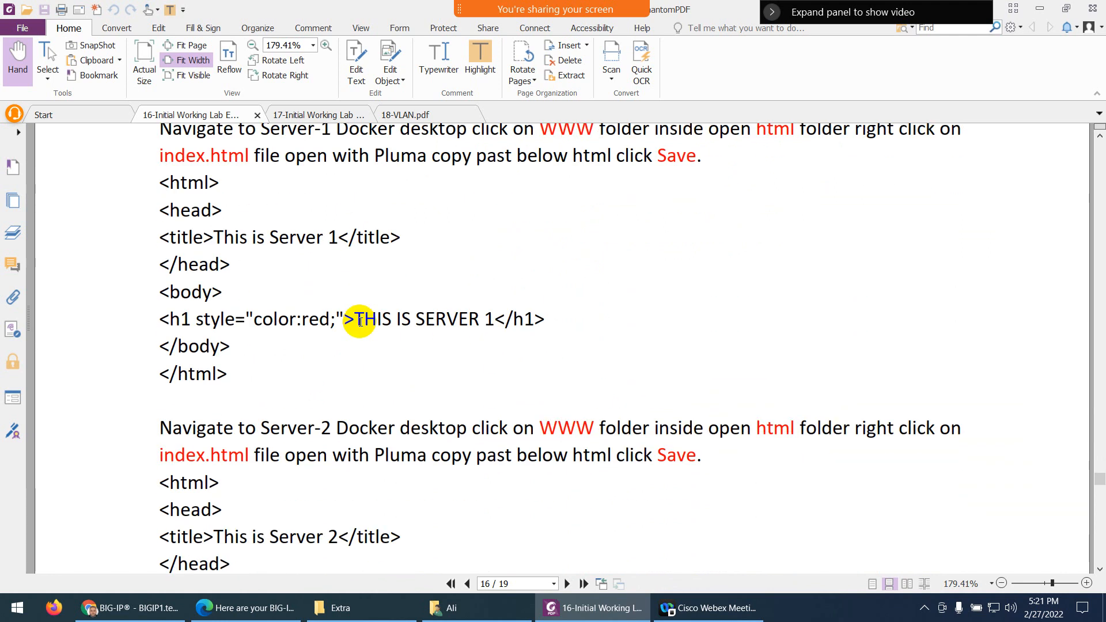
pyautogui.scroll(-12, 360, 321)
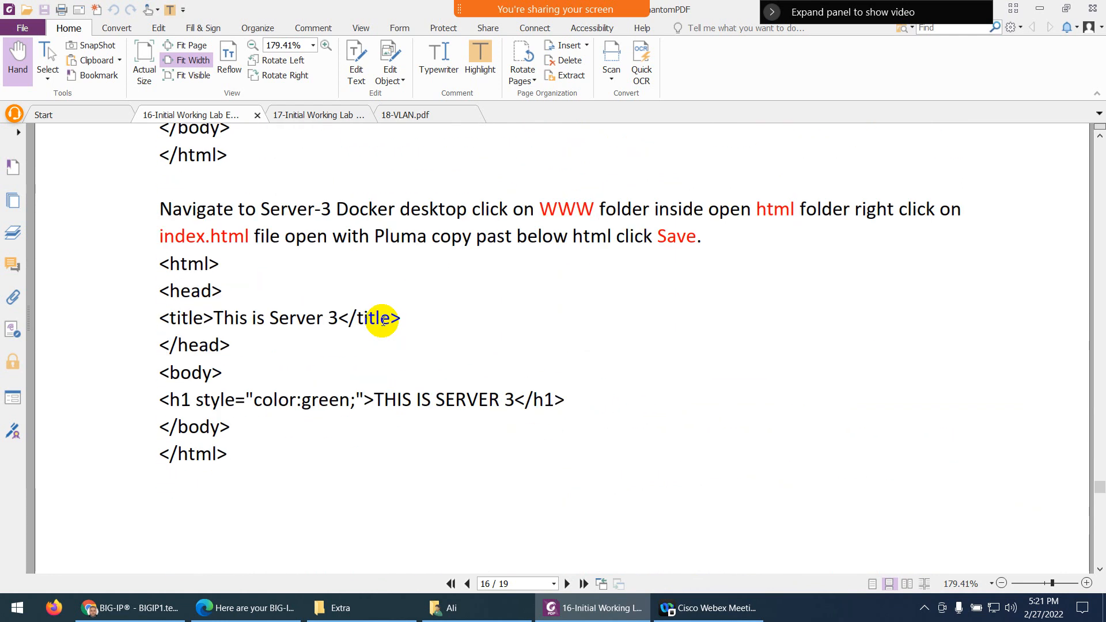
pyautogui.scroll(-12, 383, 320)
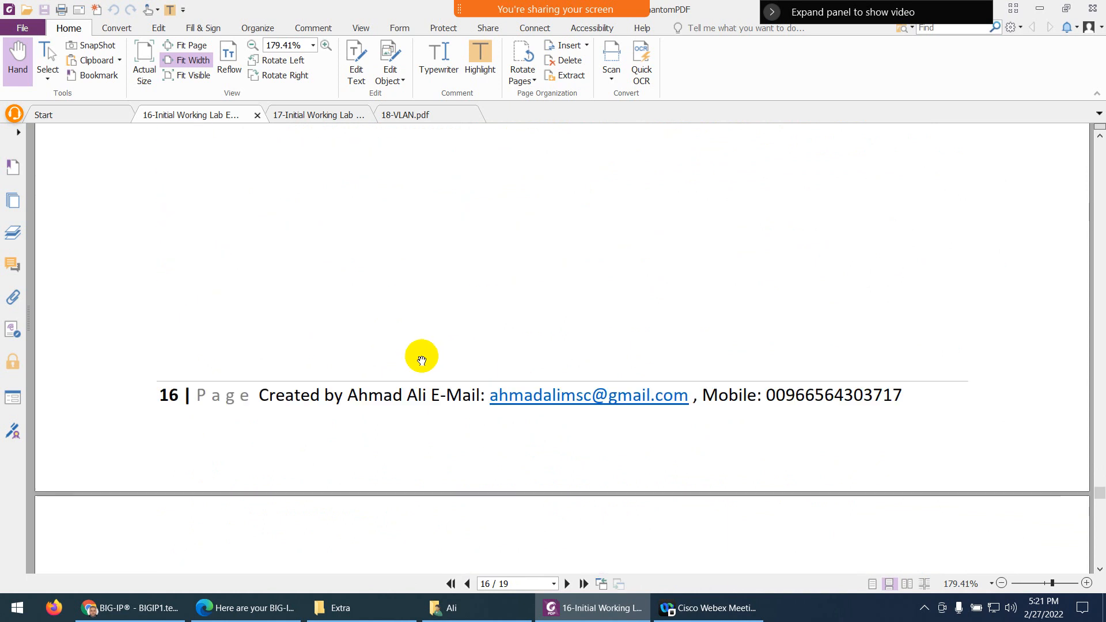
pyautogui.scroll(-2, 457, 341)
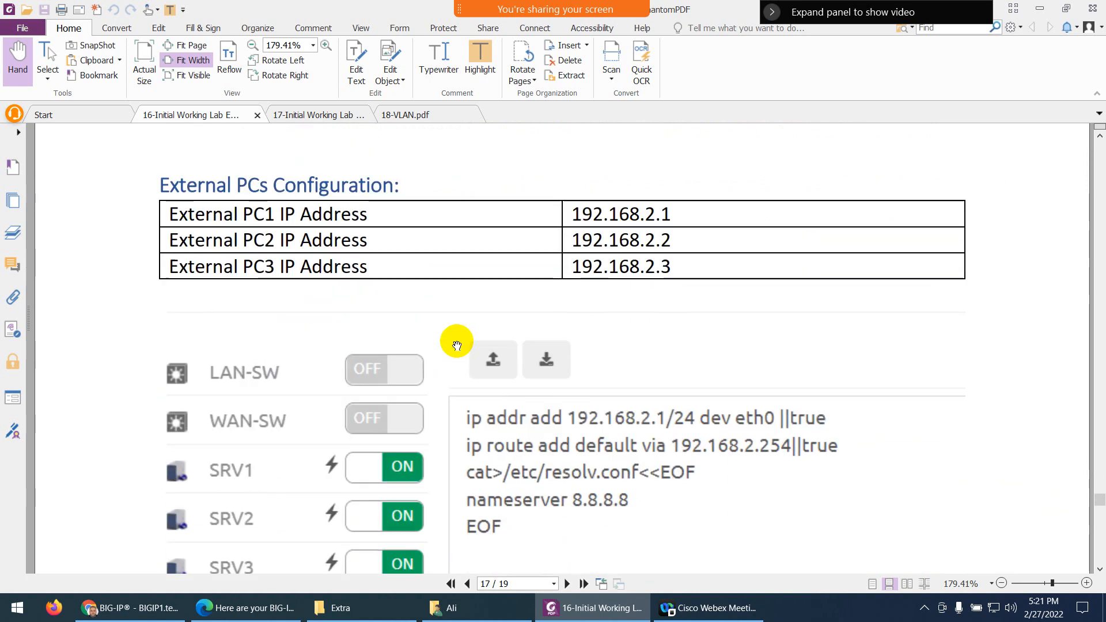
pyautogui.scroll(-4, 457, 344)
pyautogui.scroll(-10, 457, 345)
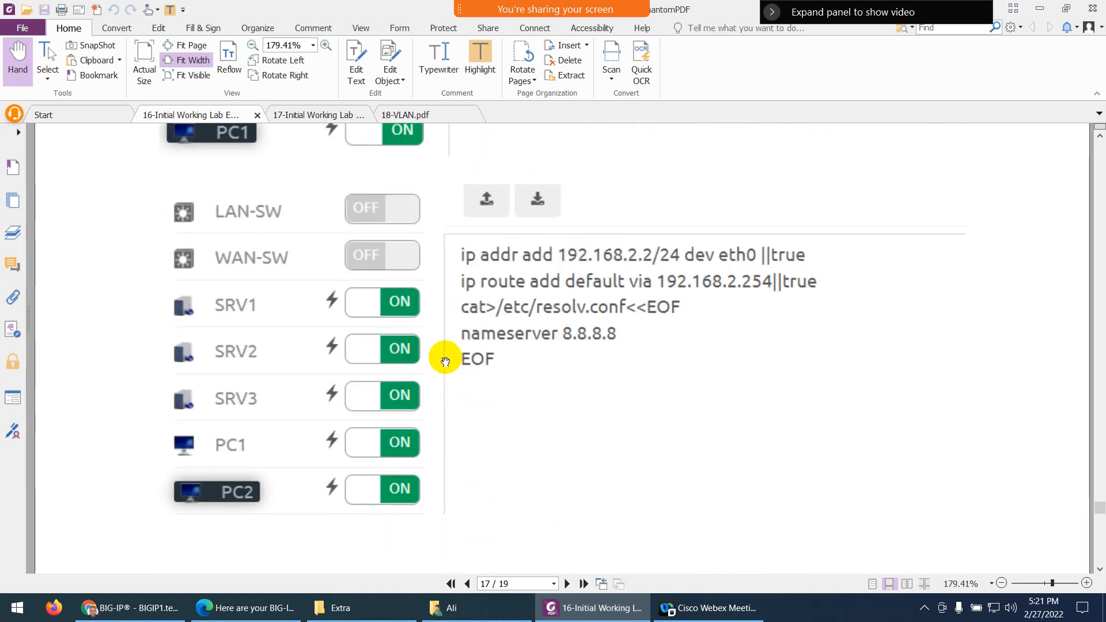
pyautogui.scroll(-20, 444, 361)
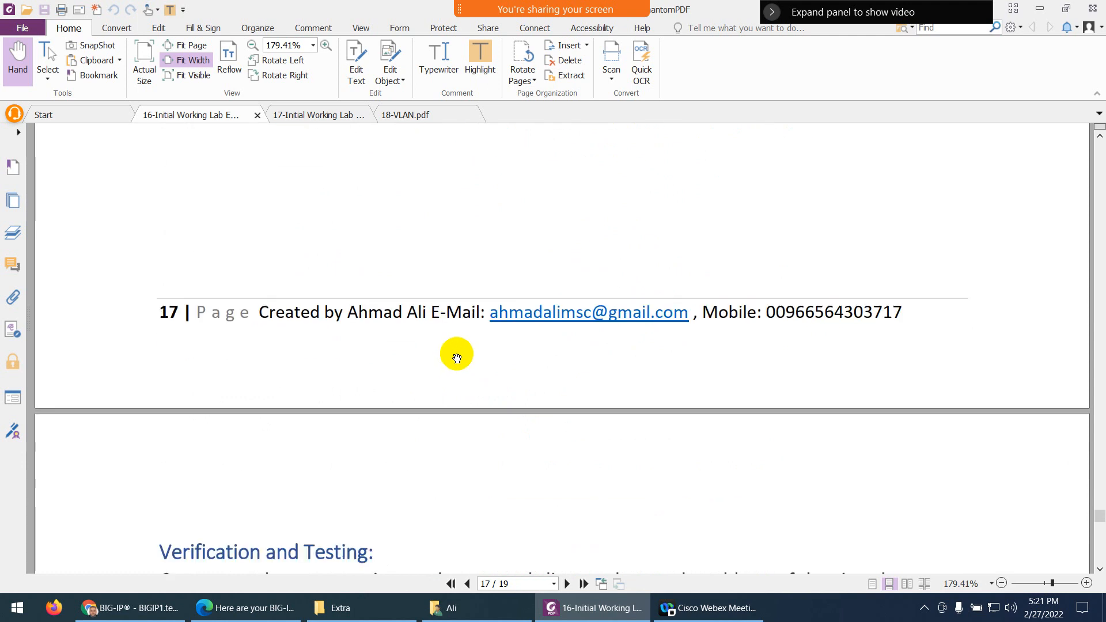
pyautogui.scroll(-4, 457, 359)
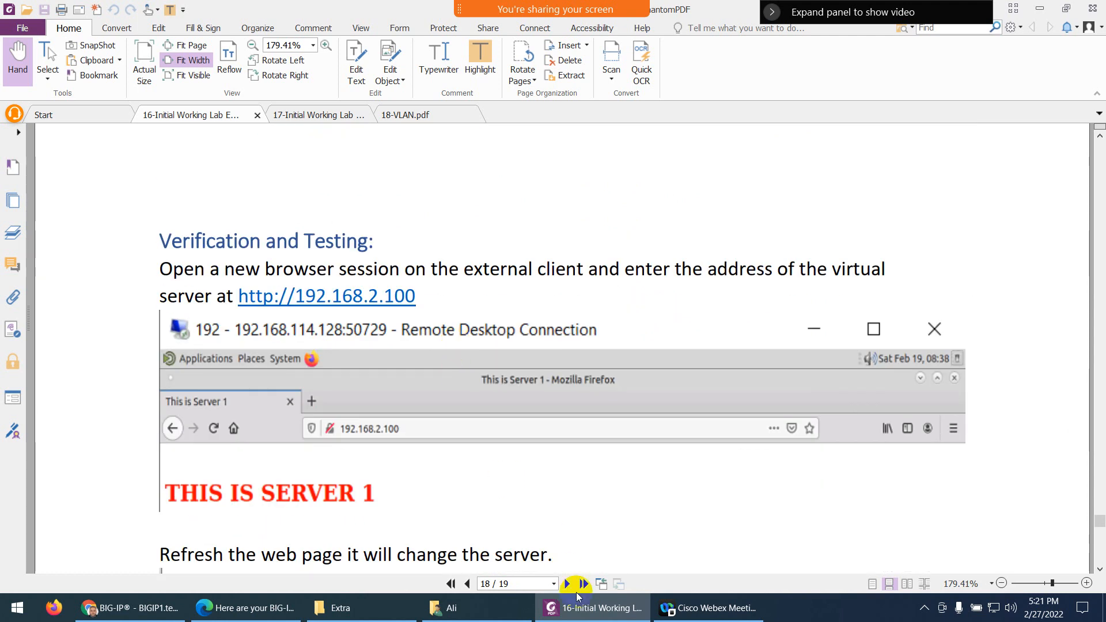
pyautogui.click(580, 610)
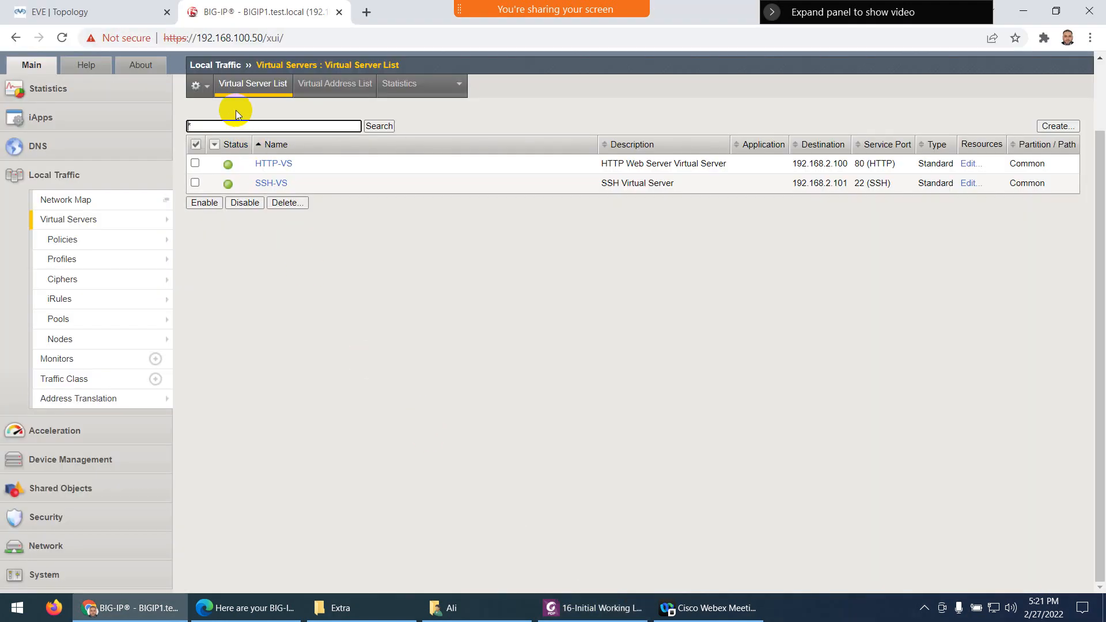
# On the EVE topology, confirm PC1's console launches Wireshark with Ethernet capture, then close it
pyautogui.click(104, 12)
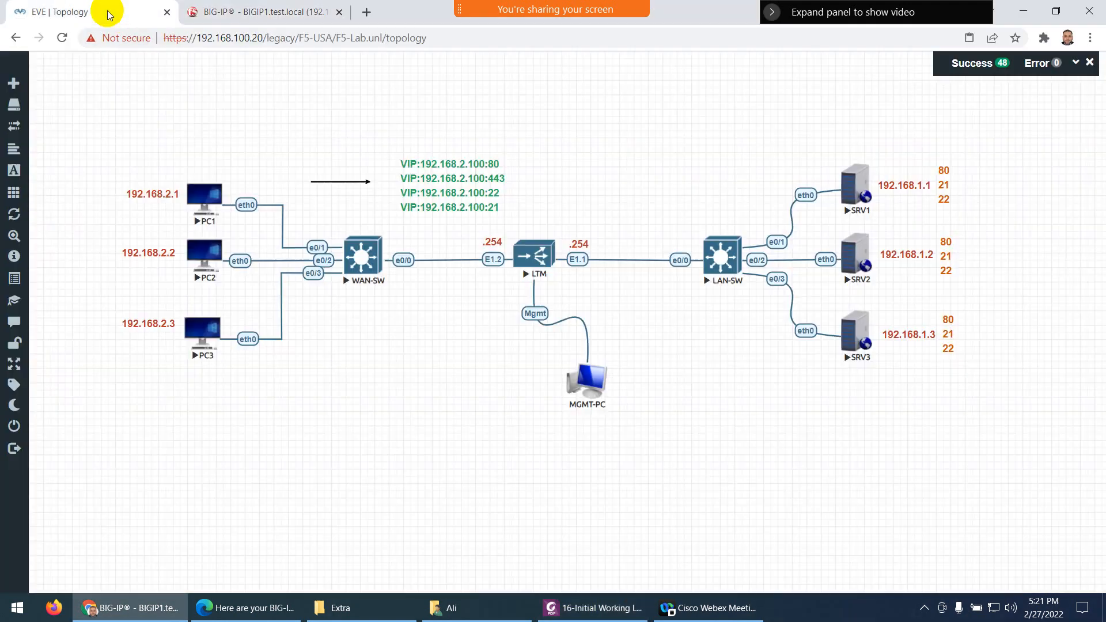
pyautogui.click(203, 198)
pyautogui.click(337, 12)
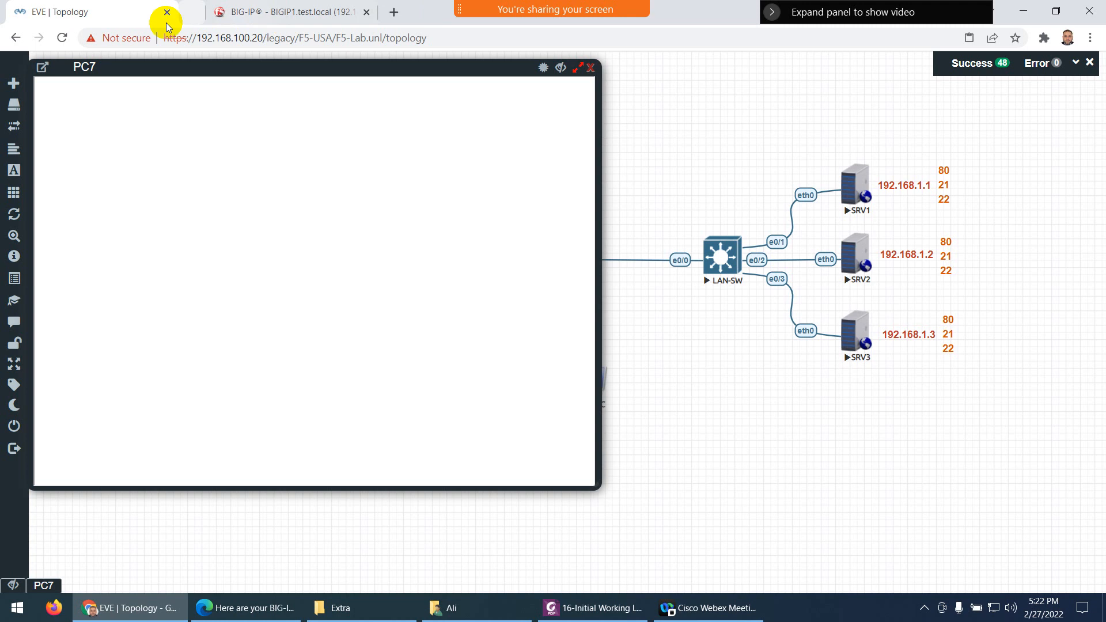
pyautogui.click(590, 68)
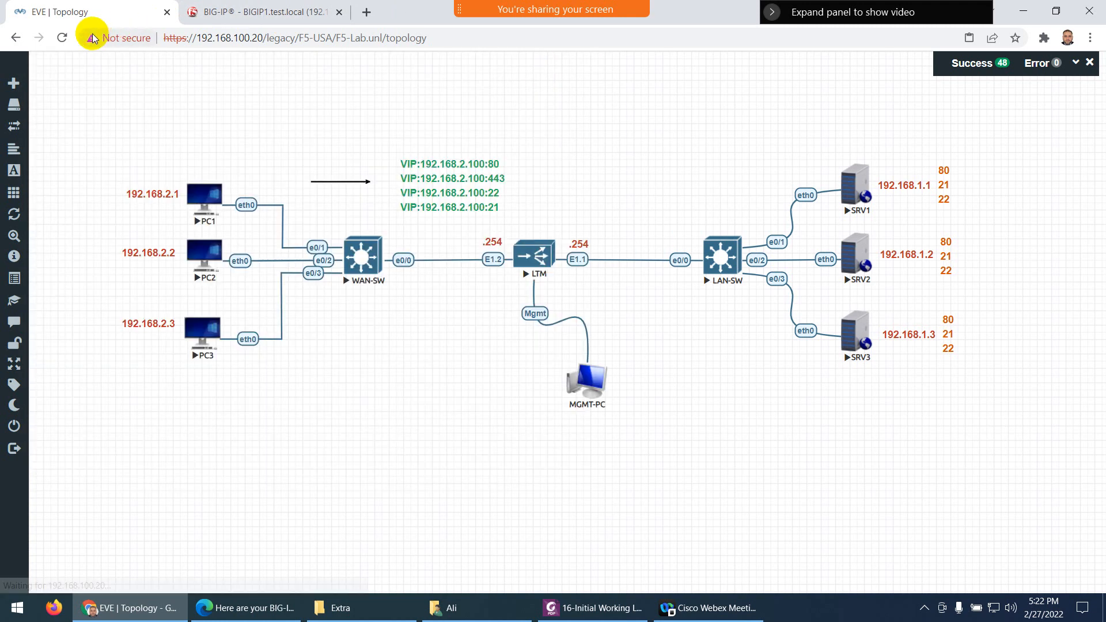
pyautogui.click(61, 38)
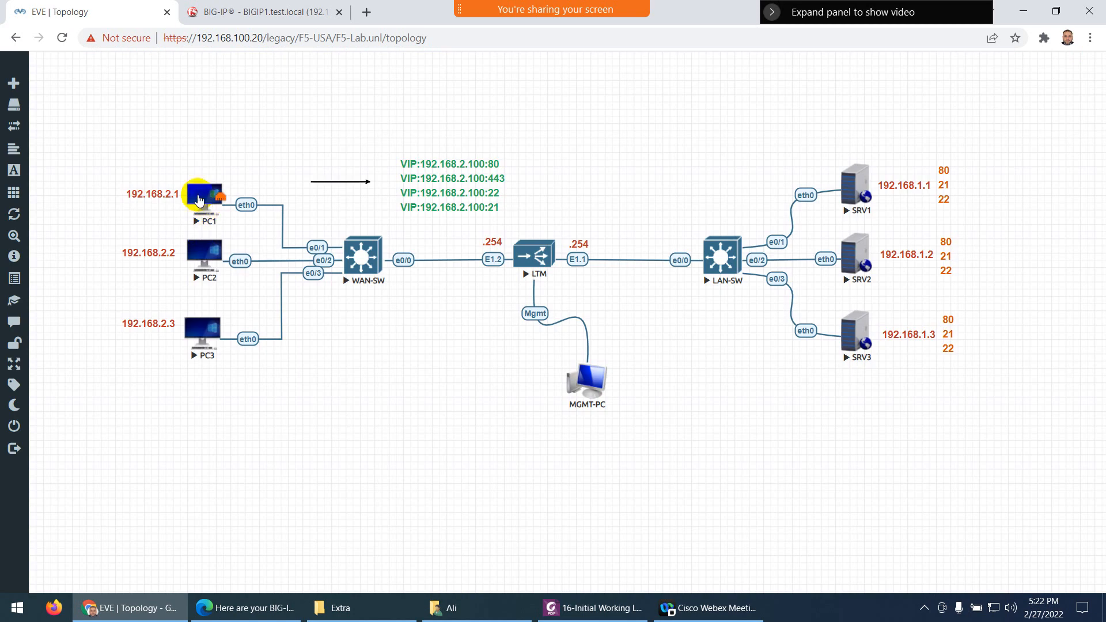
pyautogui.click(198, 198)
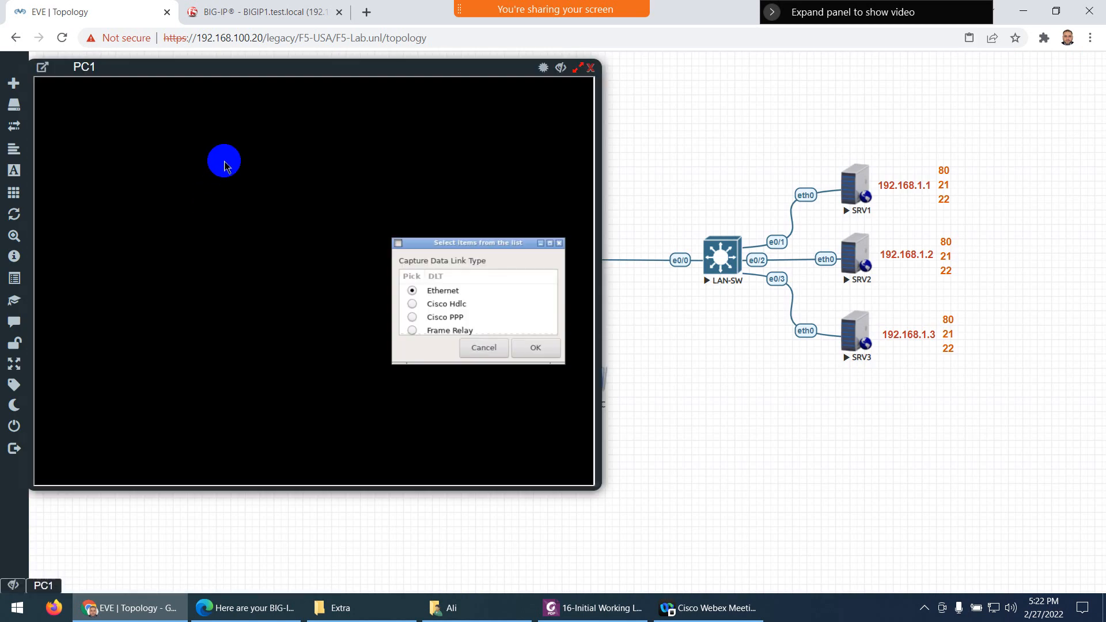
pyautogui.click(525, 350)
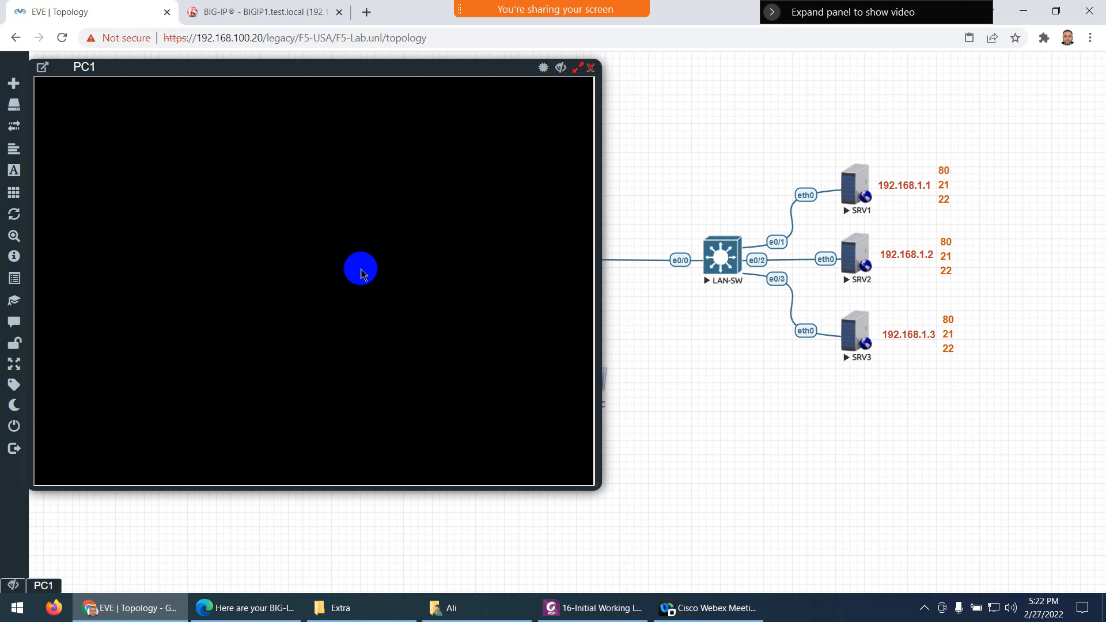
pyautogui.click(590, 68)
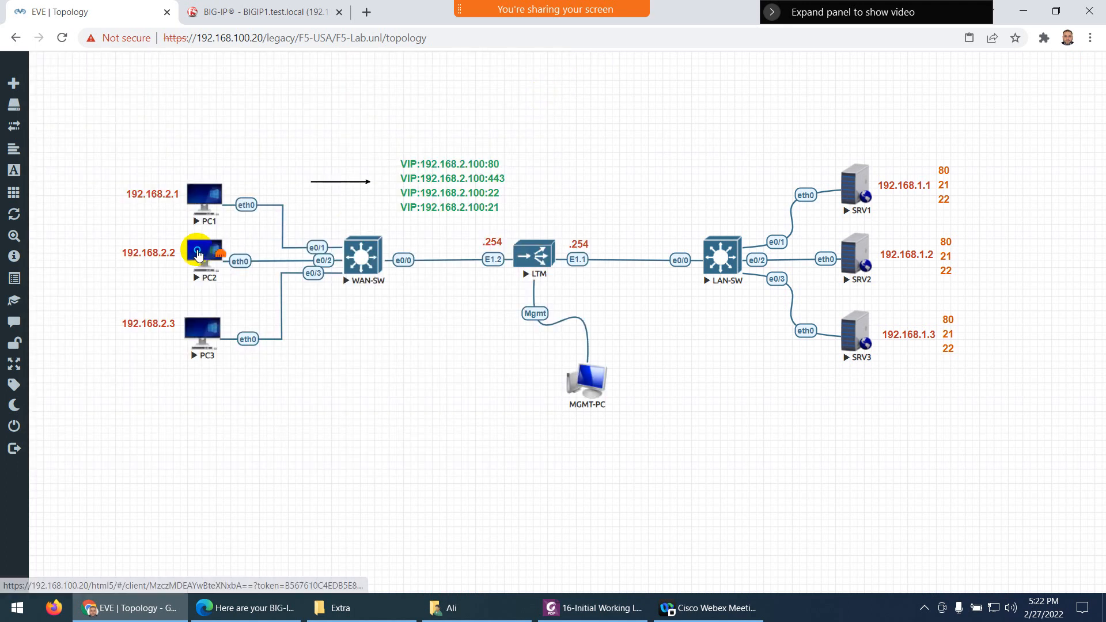
# Confirm PC2's console also launches Wireshark with the default capture link type, then close it
pyautogui.rightClick(197, 253)
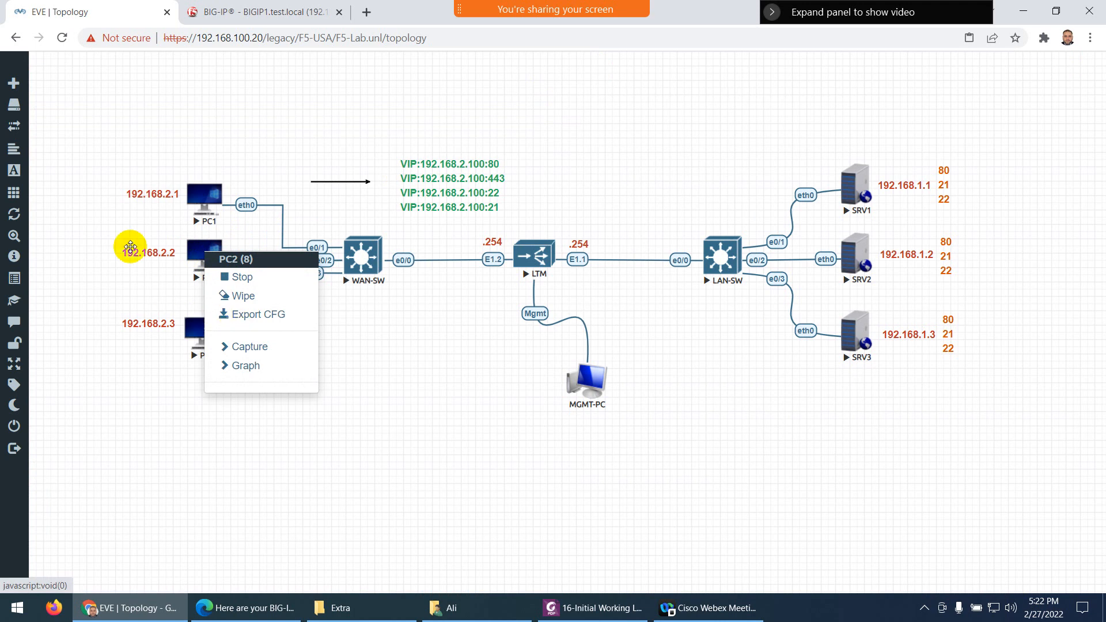
pyautogui.click(159, 285)
pyautogui.click(202, 251)
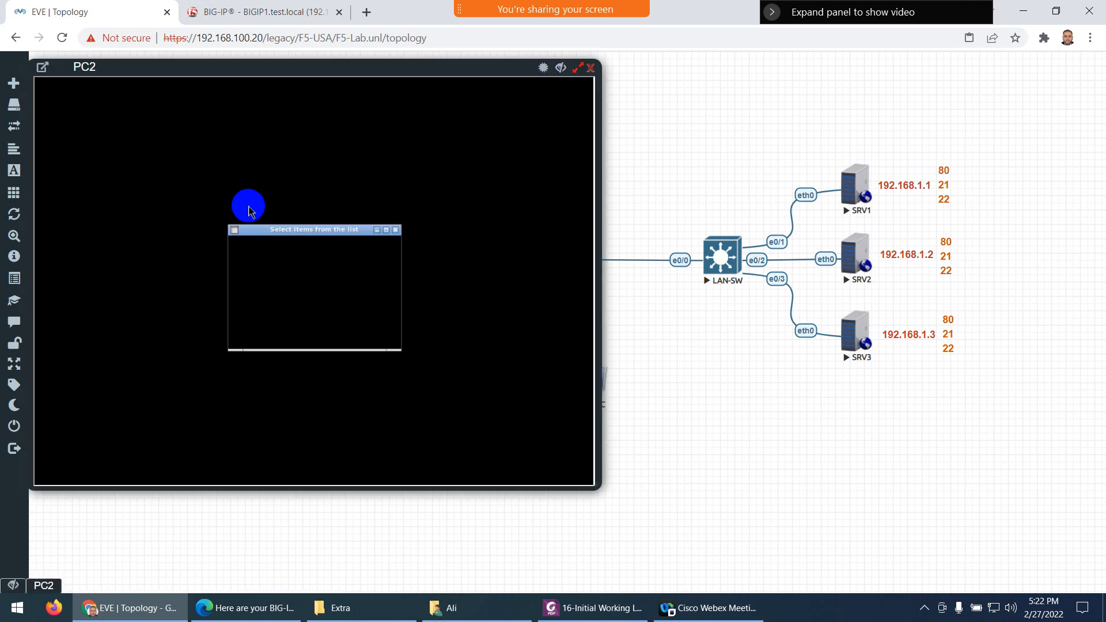
pyautogui.click(370, 336)
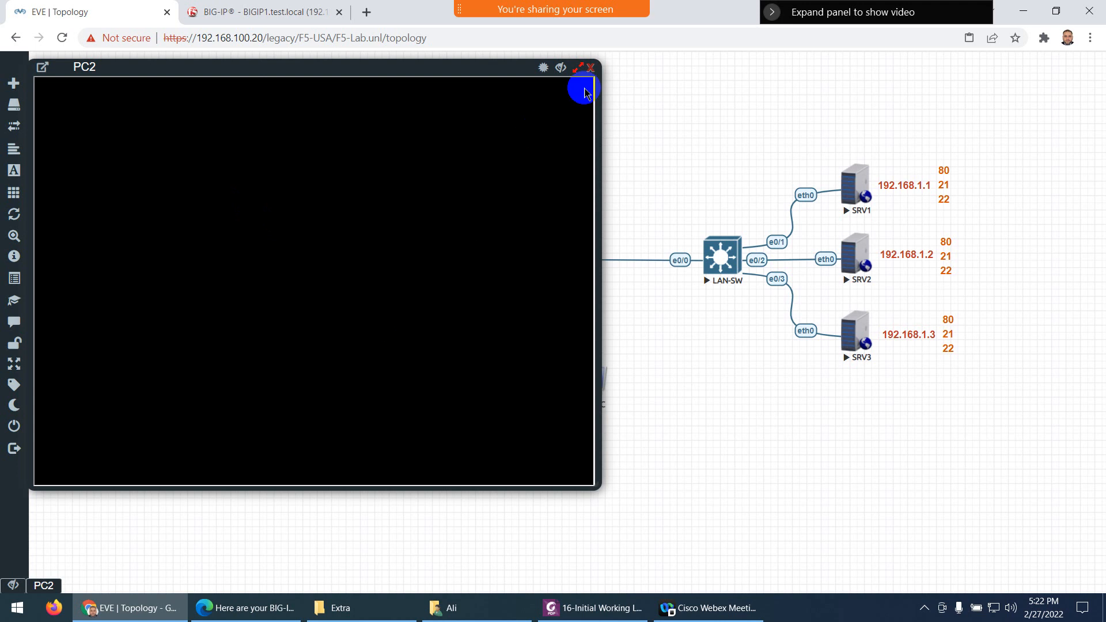
pyautogui.click(591, 68)
# Stop the PC1 node and open its Edit Node settings
pyautogui.rightClick(197, 216)
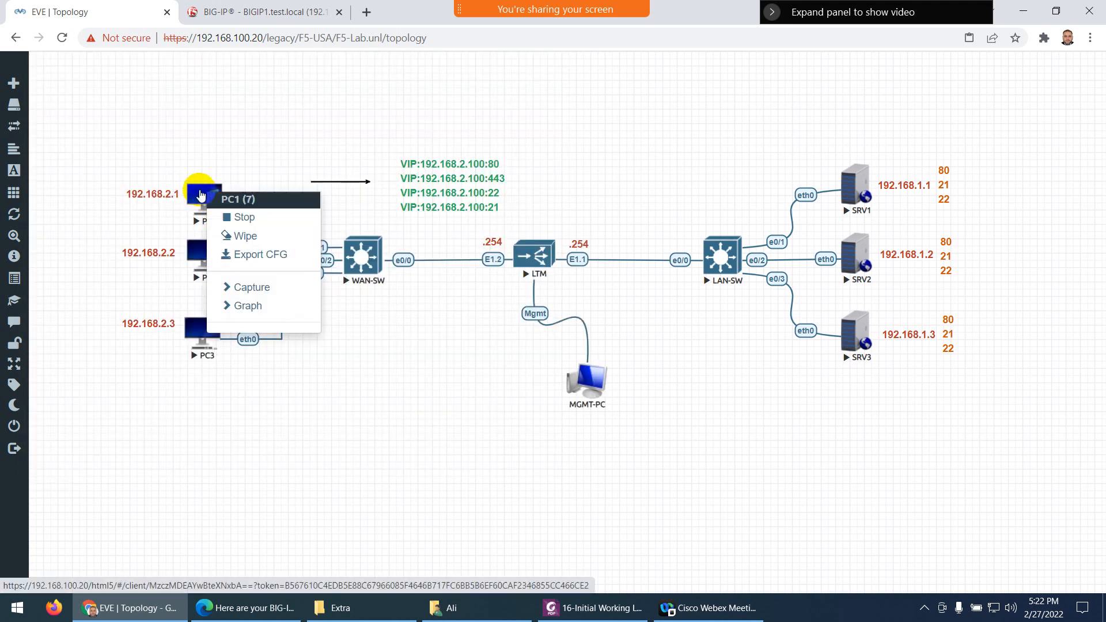
pyautogui.click(236, 215)
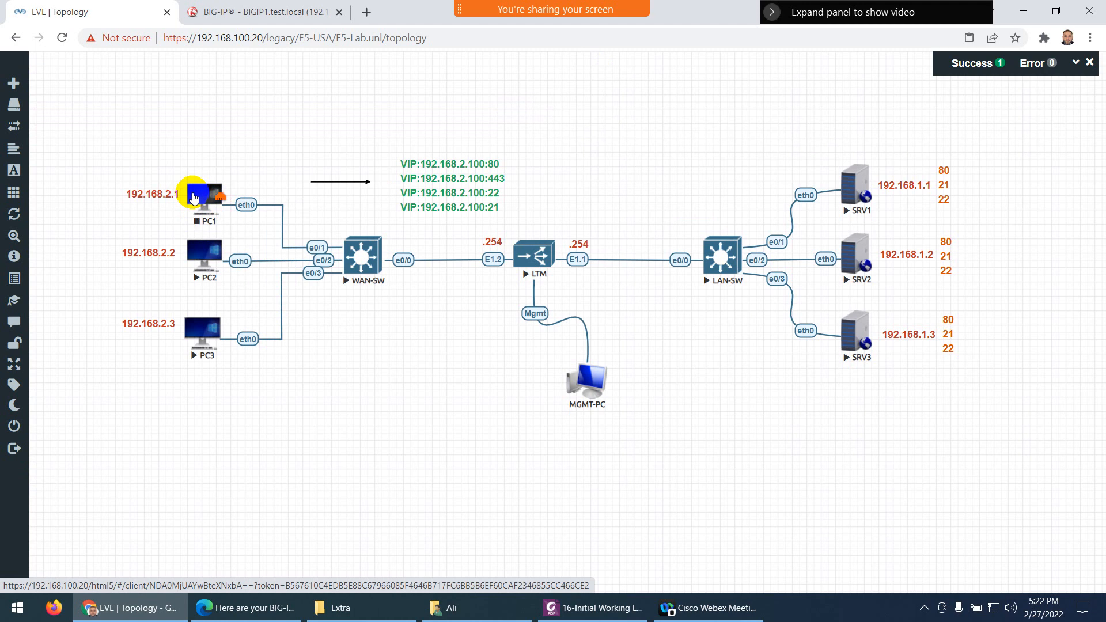
pyautogui.rightClick(194, 194)
pyautogui.click(243, 273)
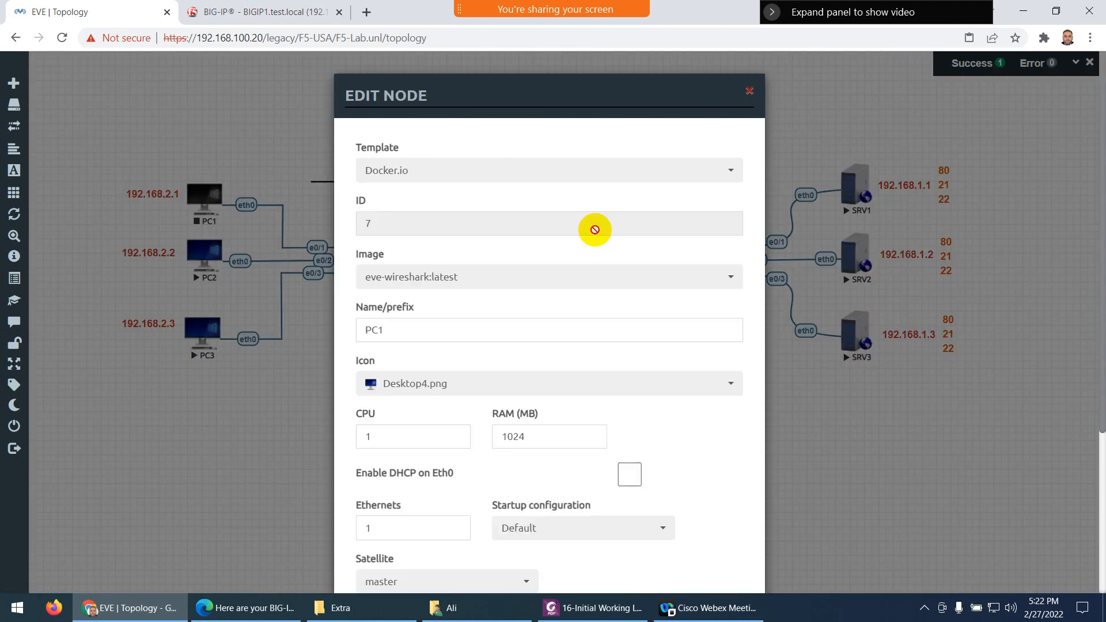
# Switch PC1's Docker image to eve-gui-server:latest and save the node
pyautogui.click(393, 281)
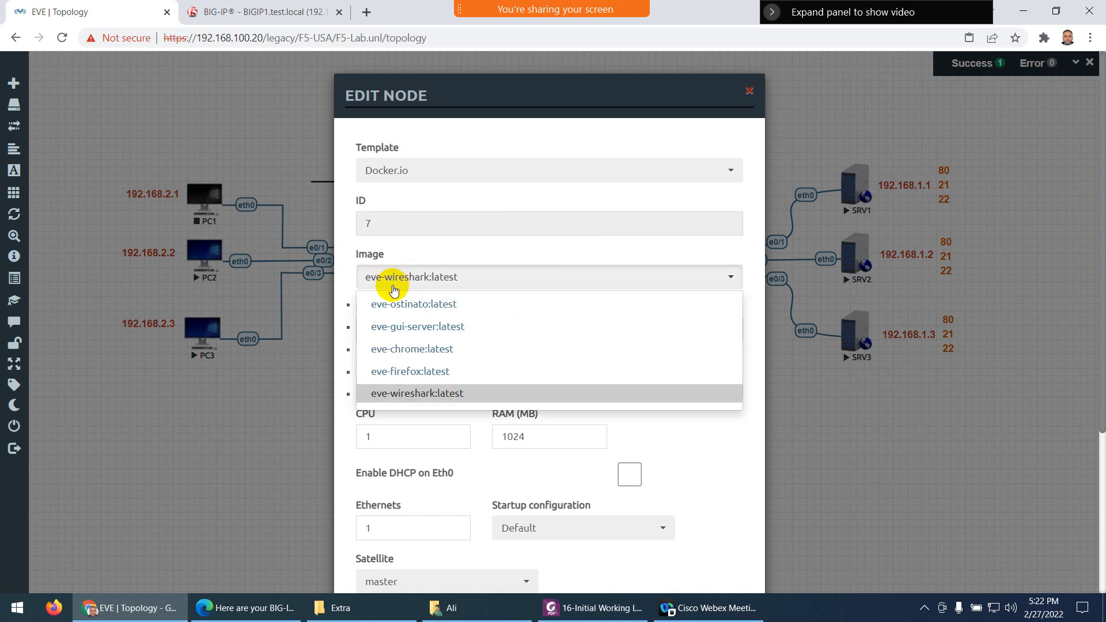
pyautogui.click(392, 334)
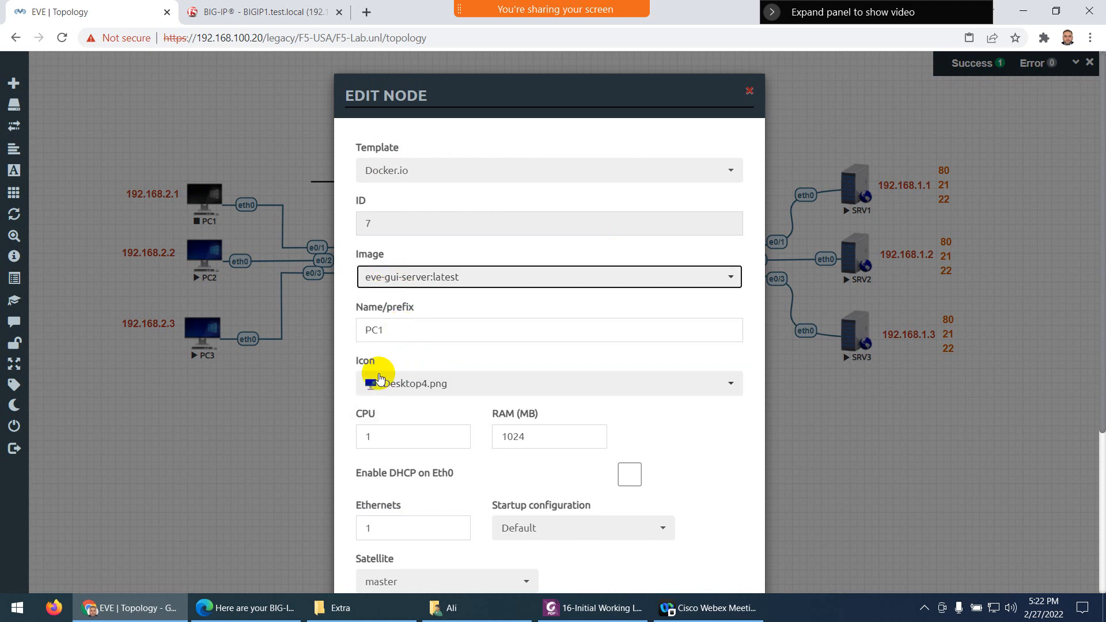
pyautogui.scroll(-4, 388, 469)
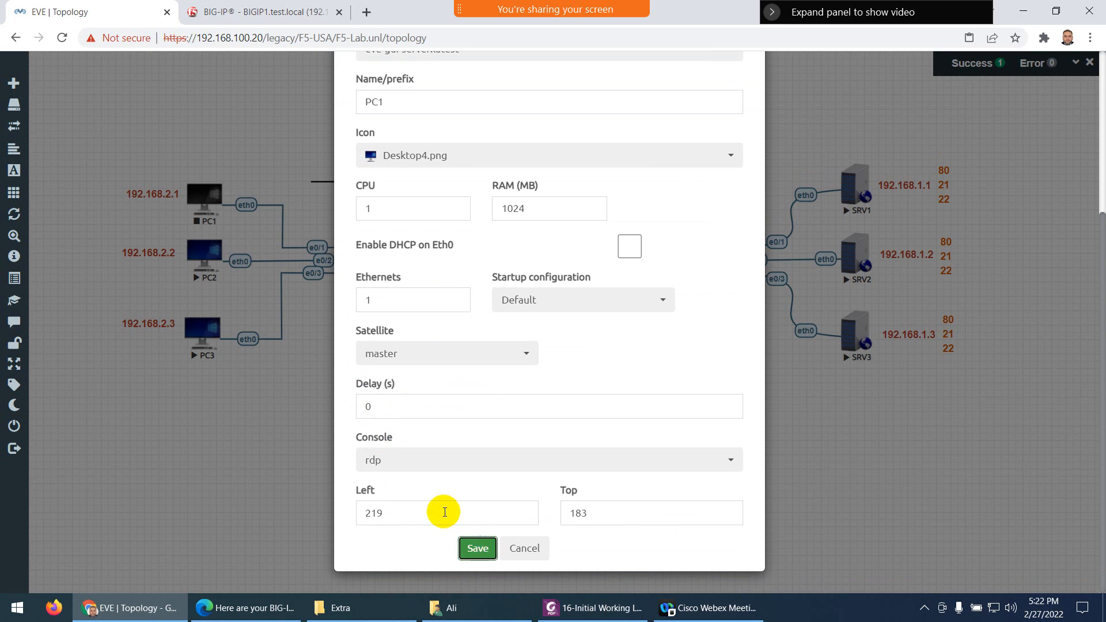
pyautogui.click(481, 547)
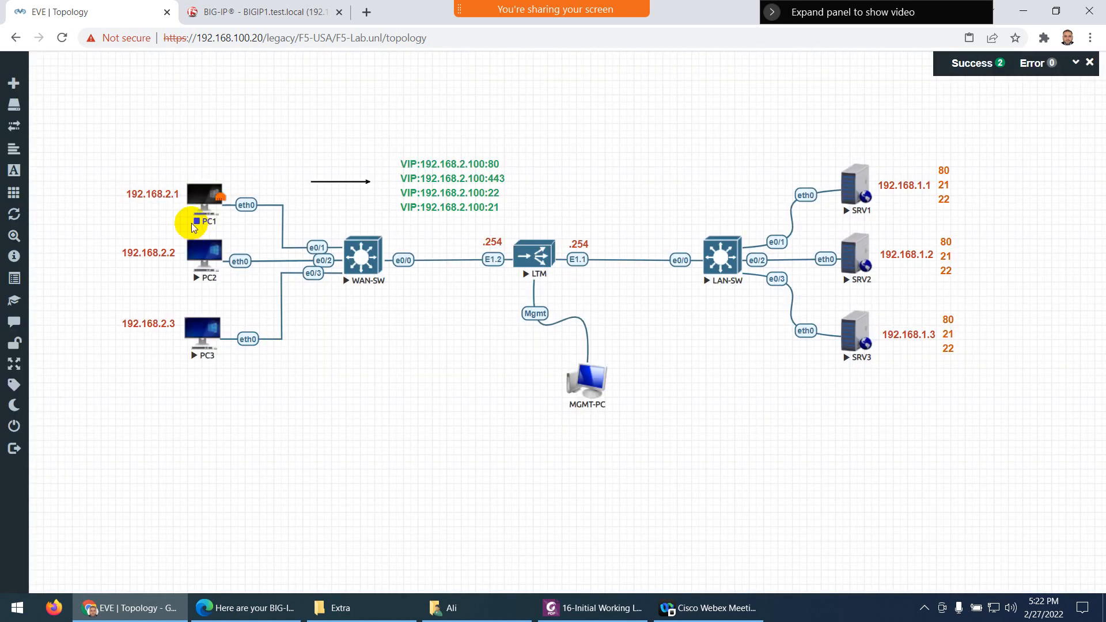
pyautogui.click(202, 201)
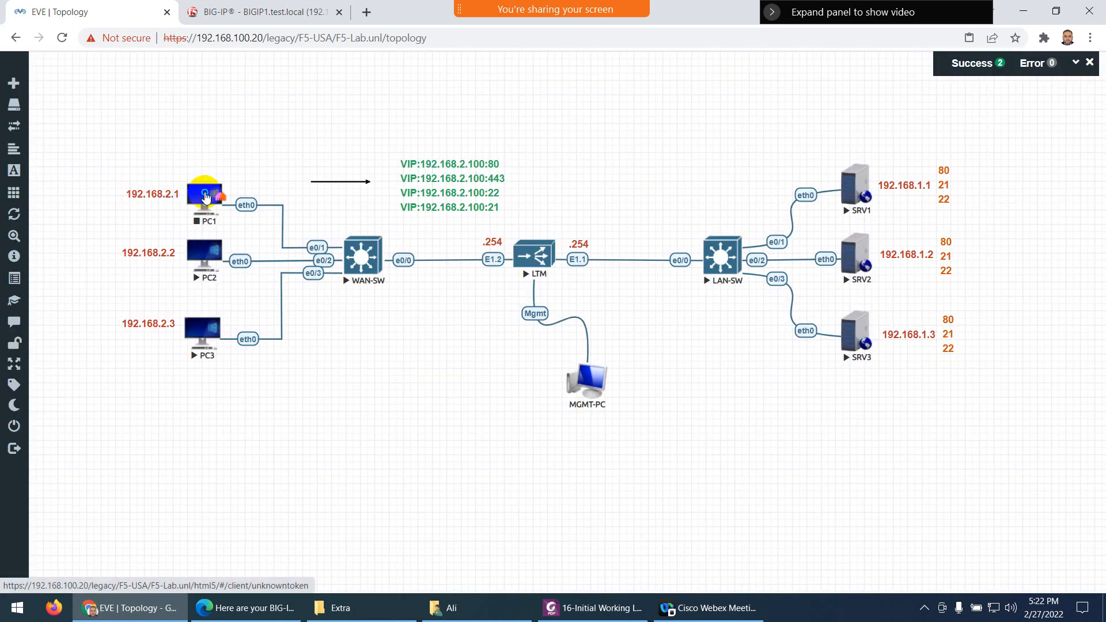
# Start PC1 and check that its console opens, accepting the capture link prompt
pyautogui.rightClick(209, 194)
pyautogui.click(240, 218)
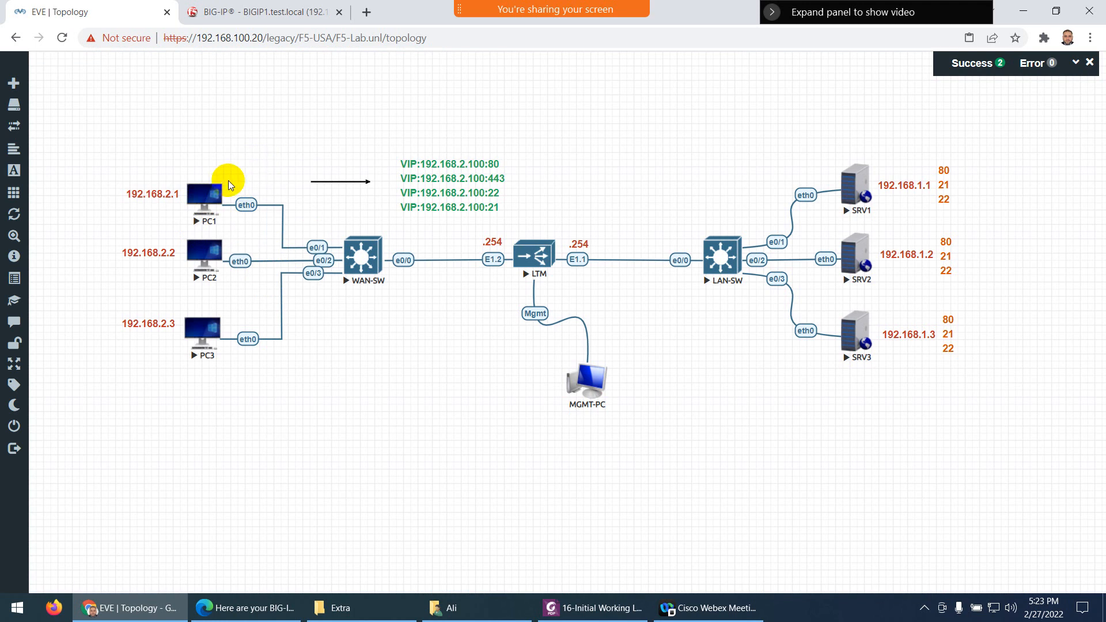
pyautogui.click(203, 195)
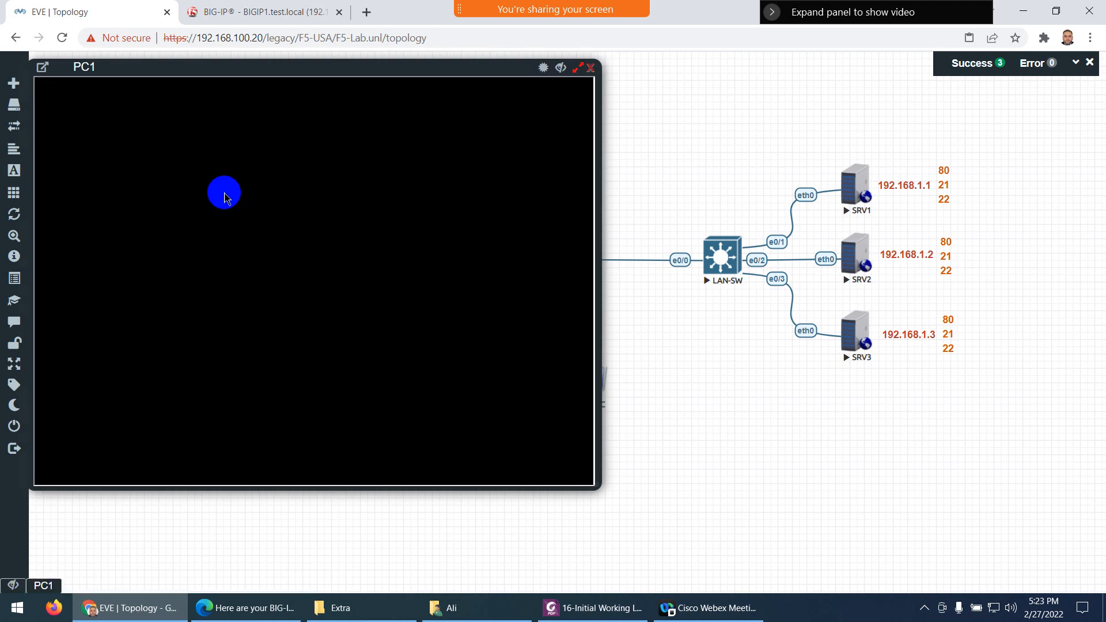
pyautogui.click(372, 334)
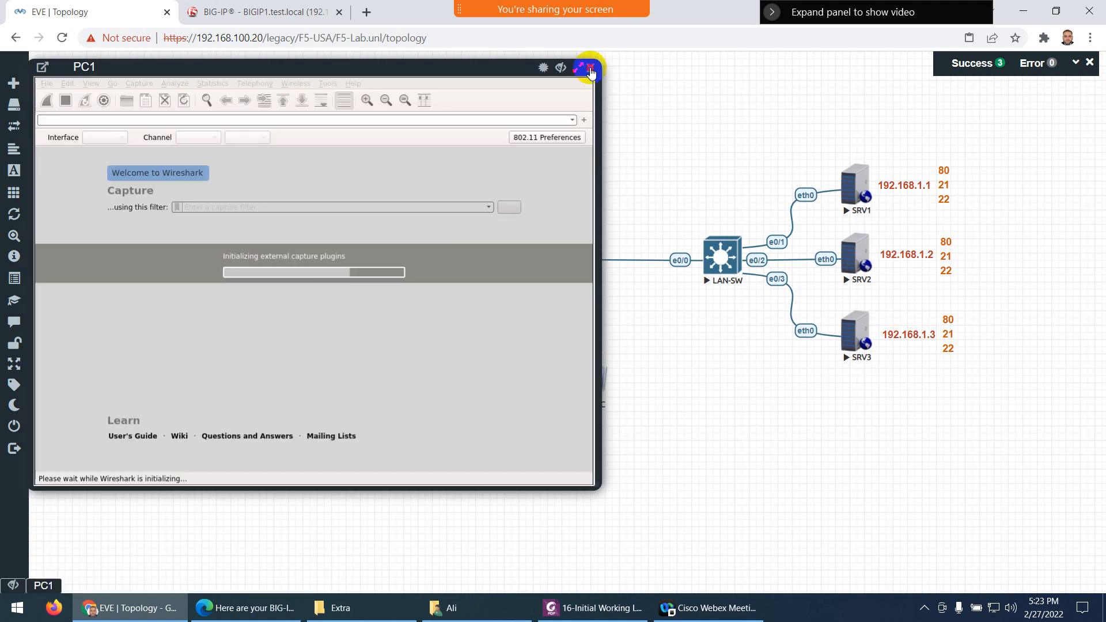
pyautogui.click(590, 70)
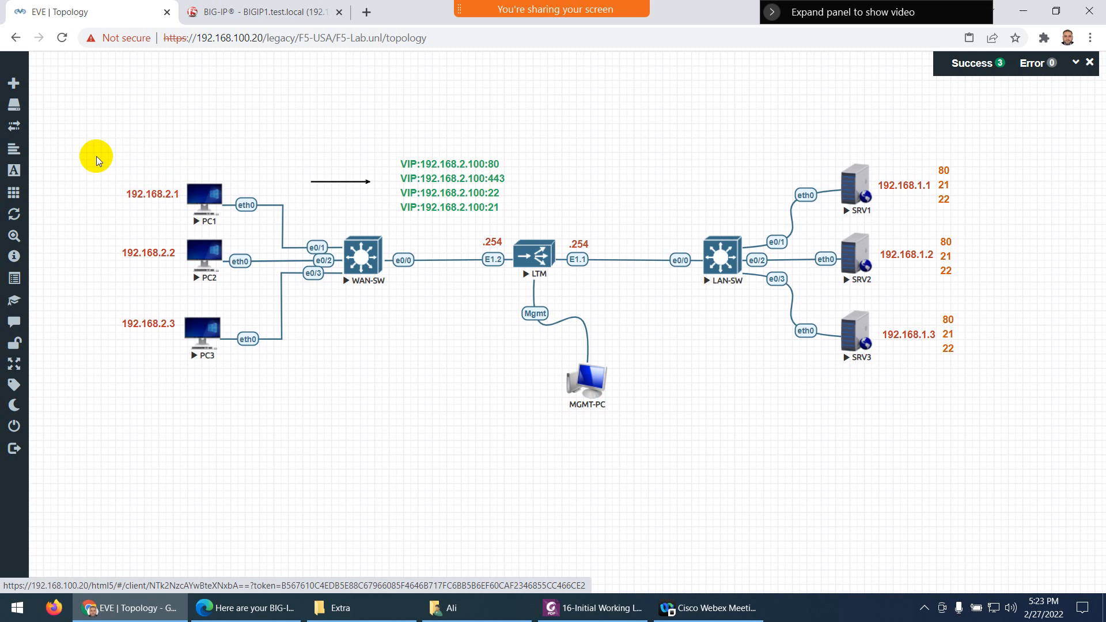
# Stop PC1, PC2 and PC3 together as a selected group
pyautogui.moveTo(103, 145); pyautogui.dragTo(236, 379)
pyautogui.rightClick(192, 334)
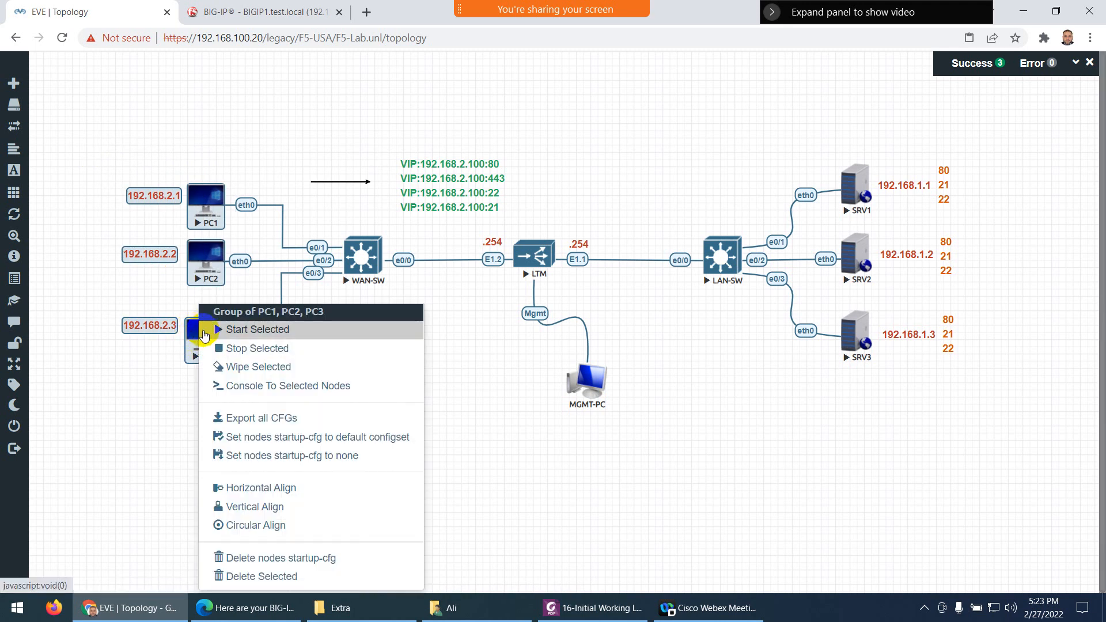
pyautogui.click(229, 349)
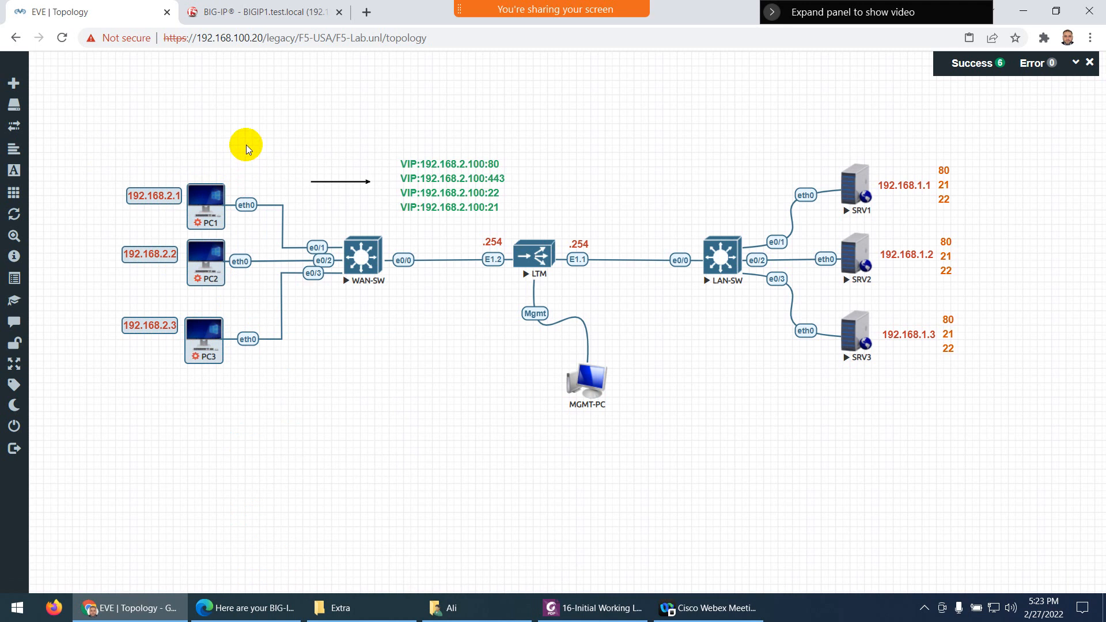
# Delete nodes PC1, PC2 and PC3 from the topology, then bring up the Add a New Node dialog
pyautogui.rightClick(199, 202)
pyautogui.click(233, 285)
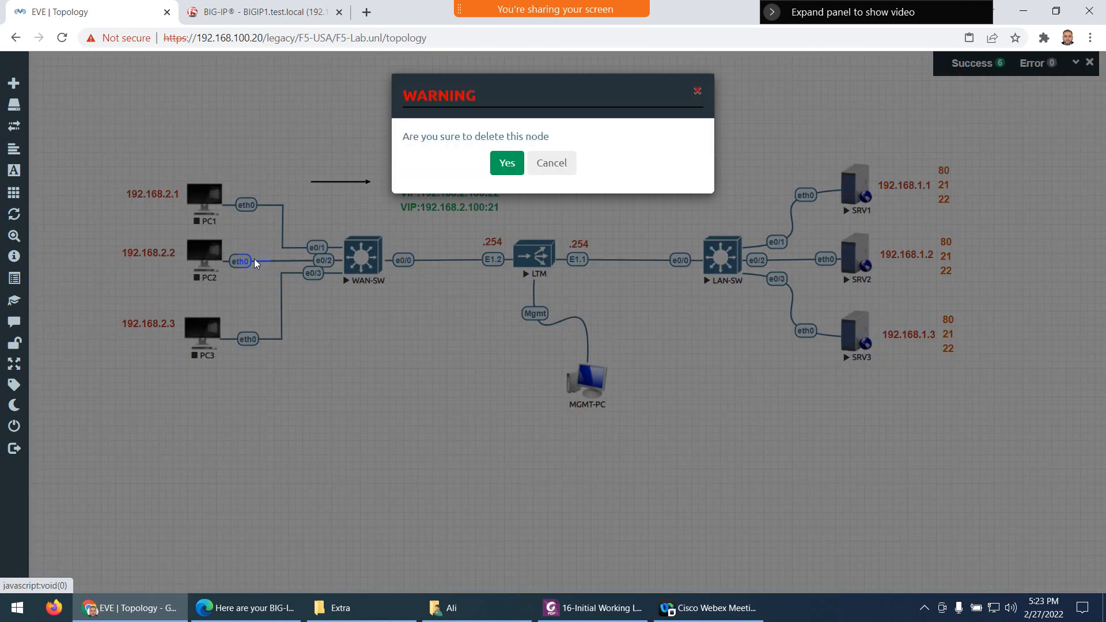
pyautogui.click(502, 167)
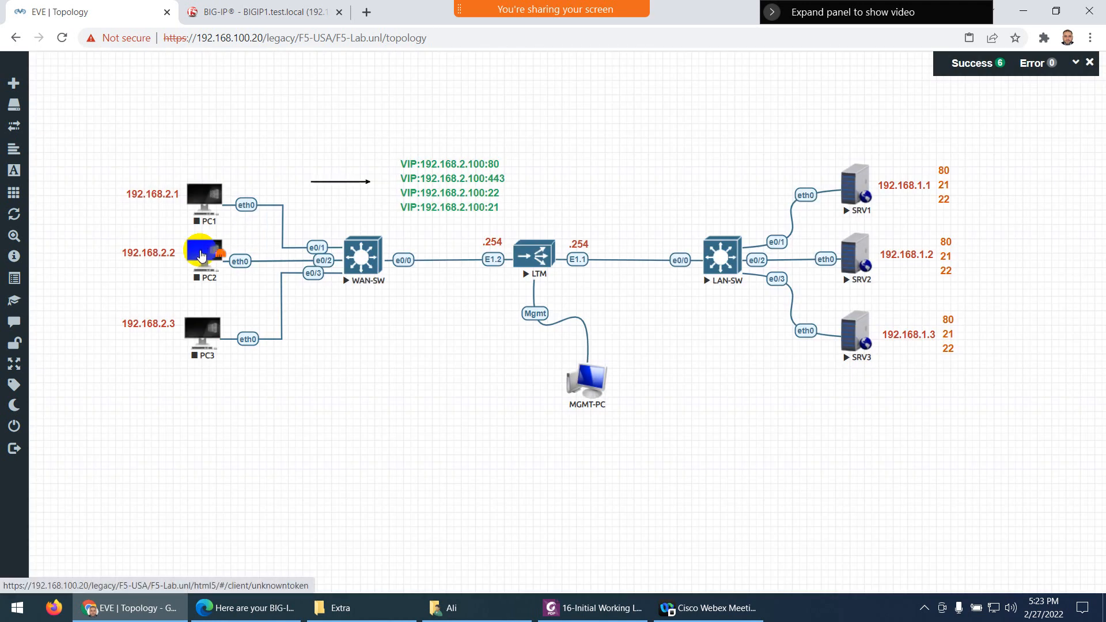
pyautogui.rightClick(201, 255)
pyautogui.click(237, 345)
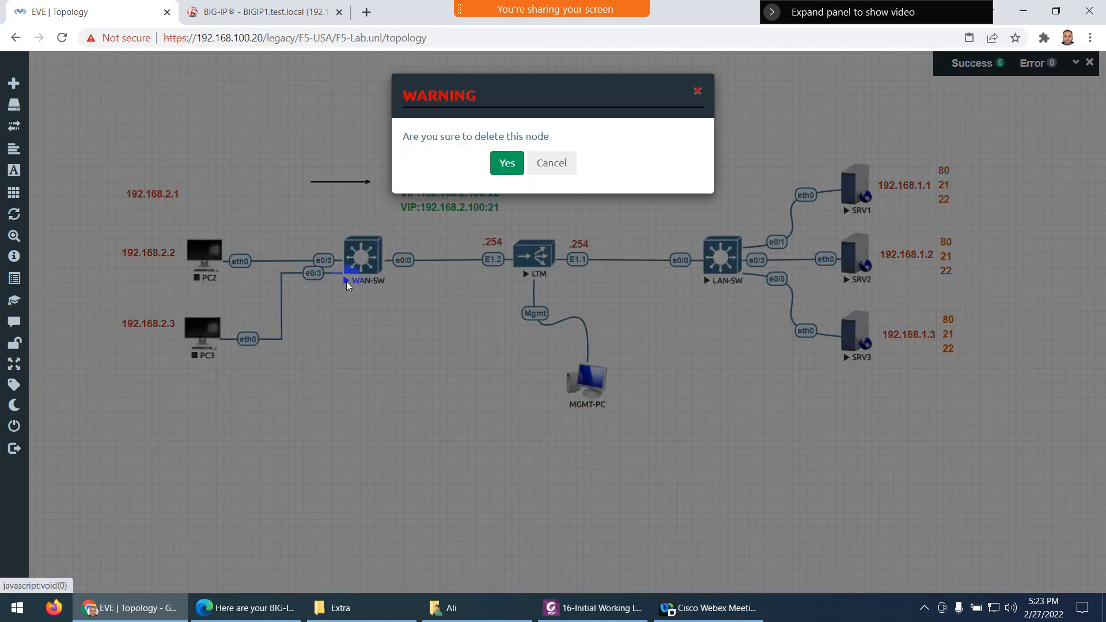
pyautogui.click(504, 164)
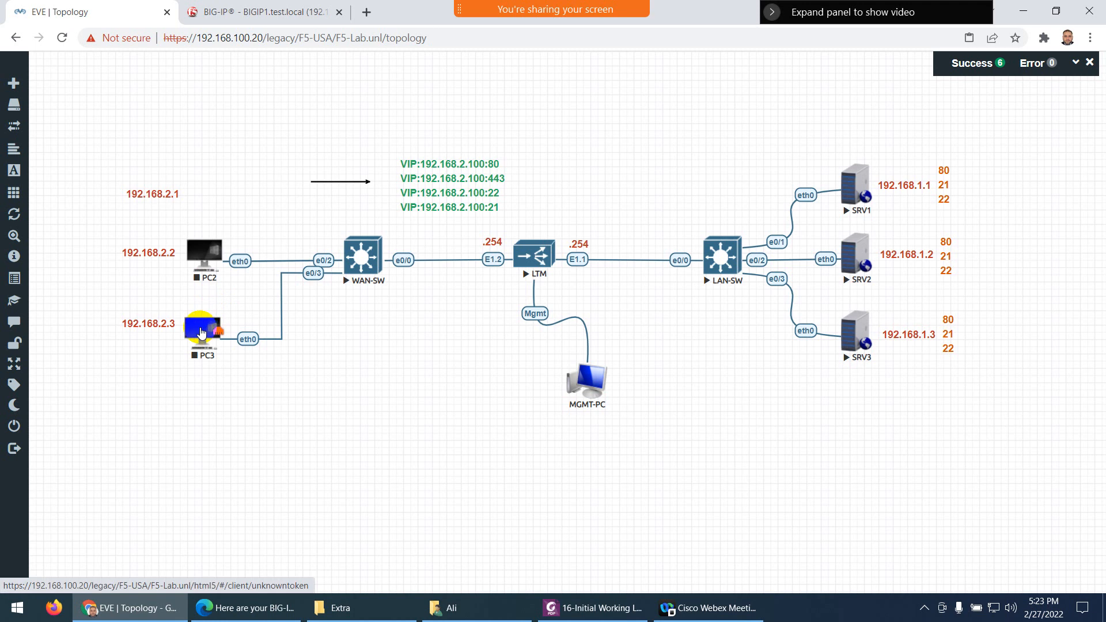
pyautogui.rightClick(201, 332)
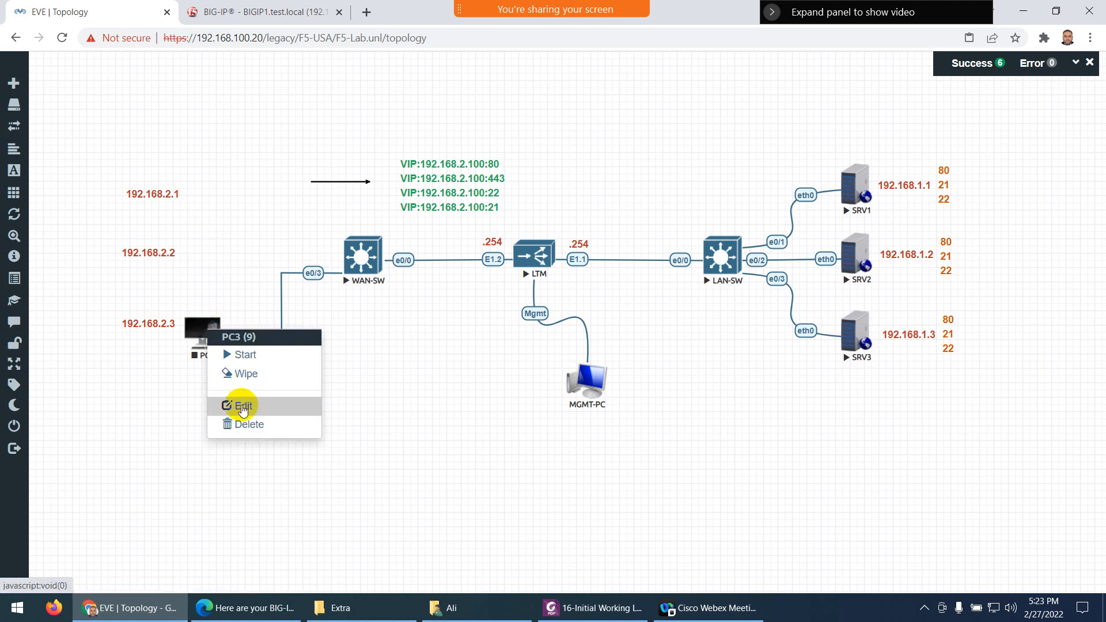
pyautogui.click(248, 424)
pyautogui.click(505, 163)
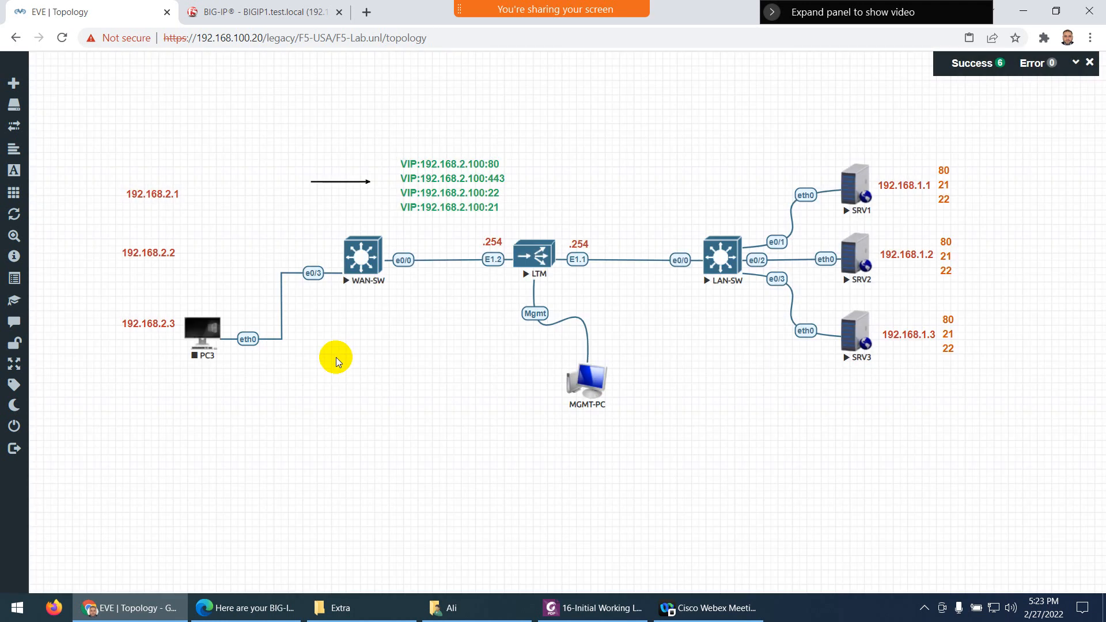
pyautogui.rightClick(333, 357)
pyautogui.click(374, 387)
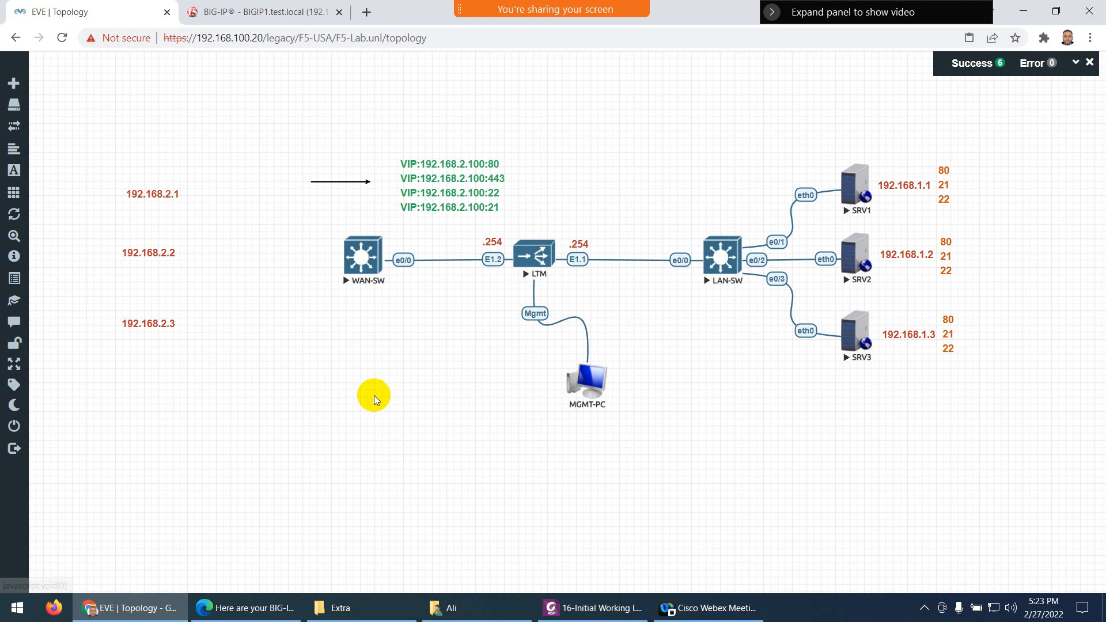
# Choose the Docker.io template with image eve-gui-server:latest and a node count of 3
pyautogui.write('oc')
pyautogui.press('BackSpace')
pyautogui.press('BackSpace')
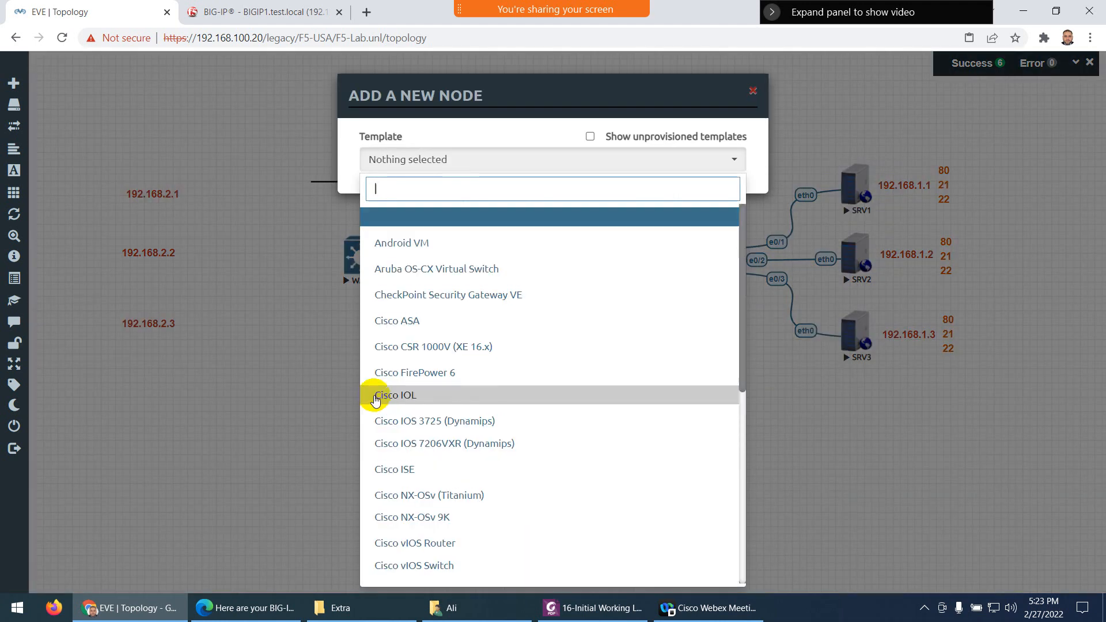
pyautogui.write('do')
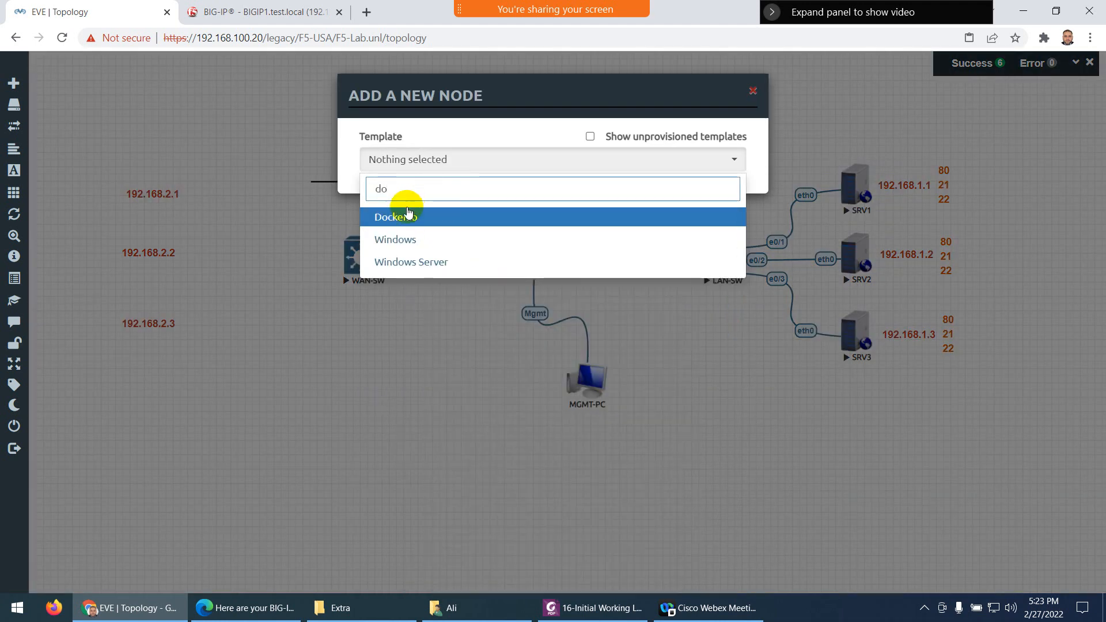
pyautogui.click(403, 217)
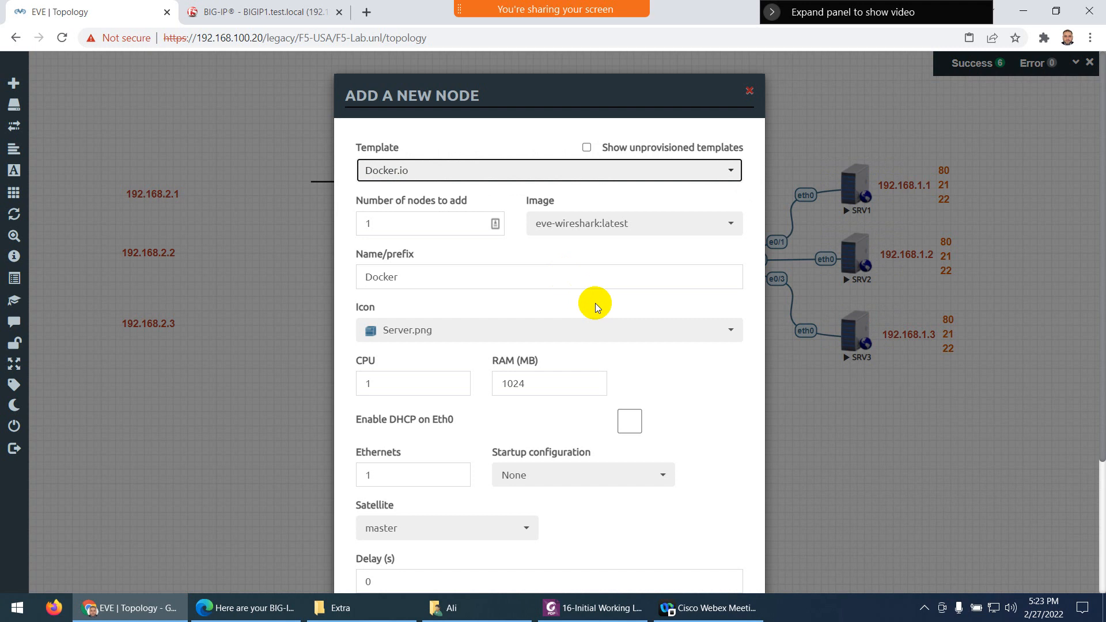
pyautogui.click(562, 227)
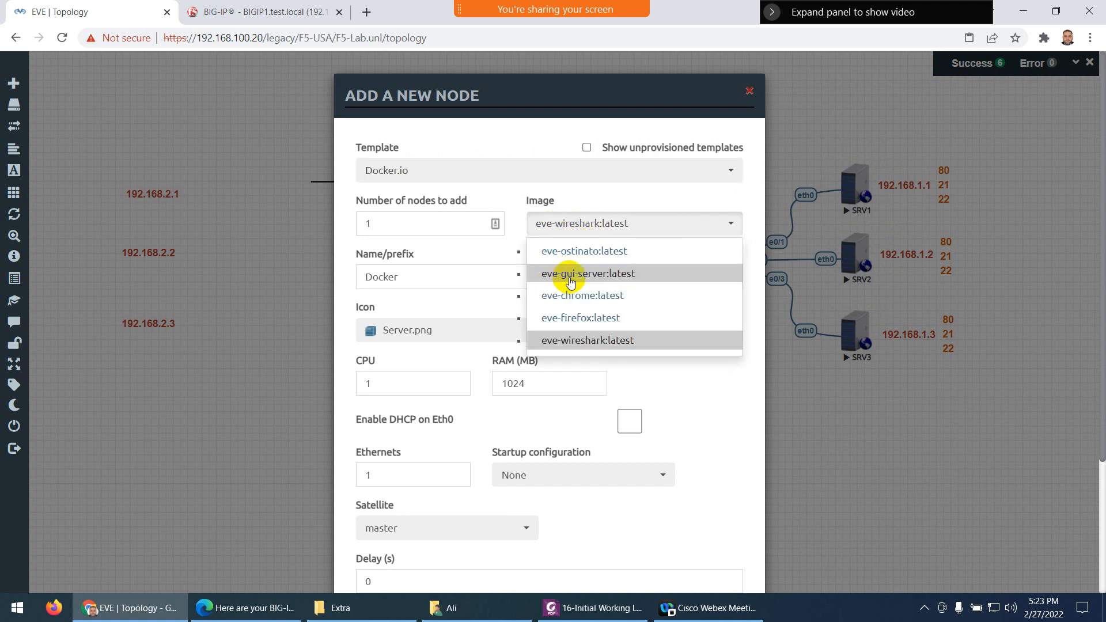
pyautogui.click(570, 280)
pyautogui.moveTo(371, 225); pyautogui.dragTo(346, 231)
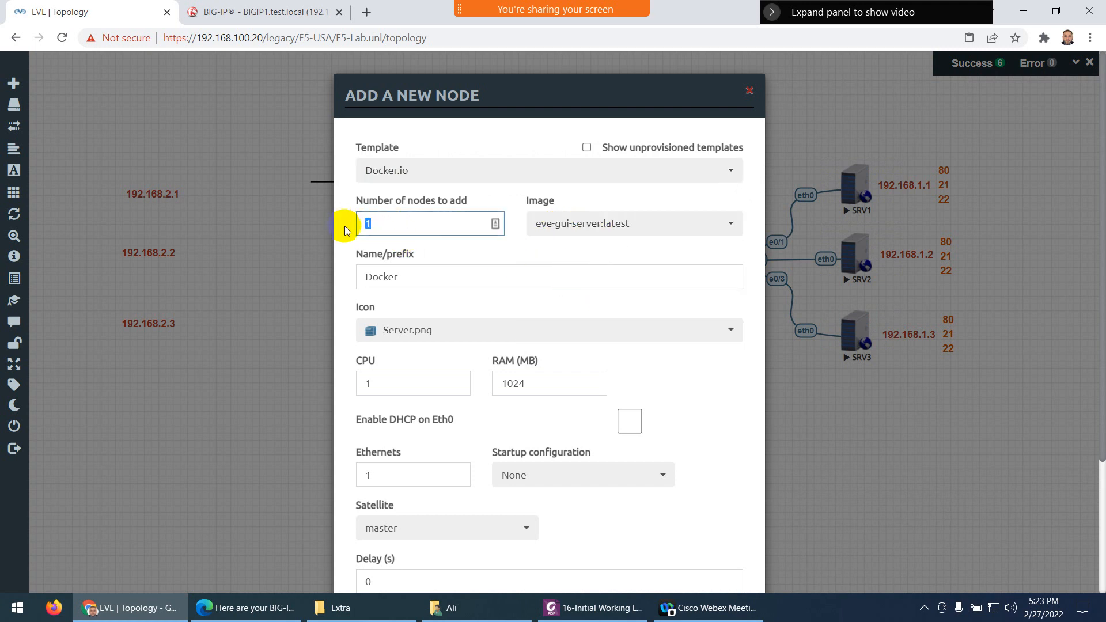
pyautogui.write('3')
# Set the name prefix to PC and the icon to Desktop4.png, then save the nodes
pyautogui.moveTo(414, 275); pyautogui.dragTo(316, 275)
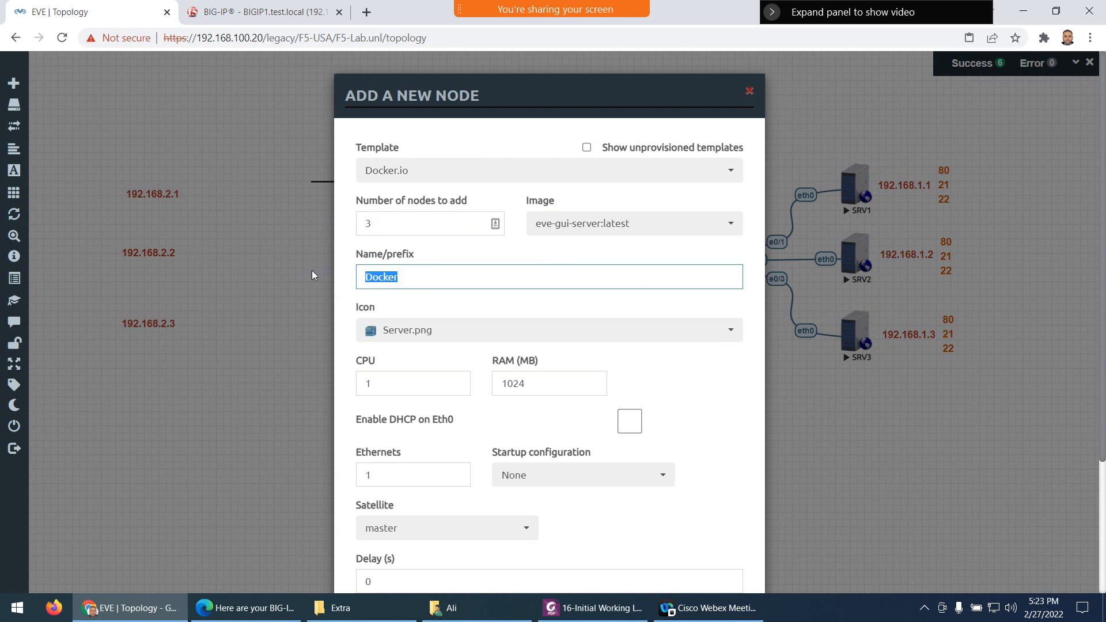
pyautogui.write('PC')
pyautogui.click(346, 280)
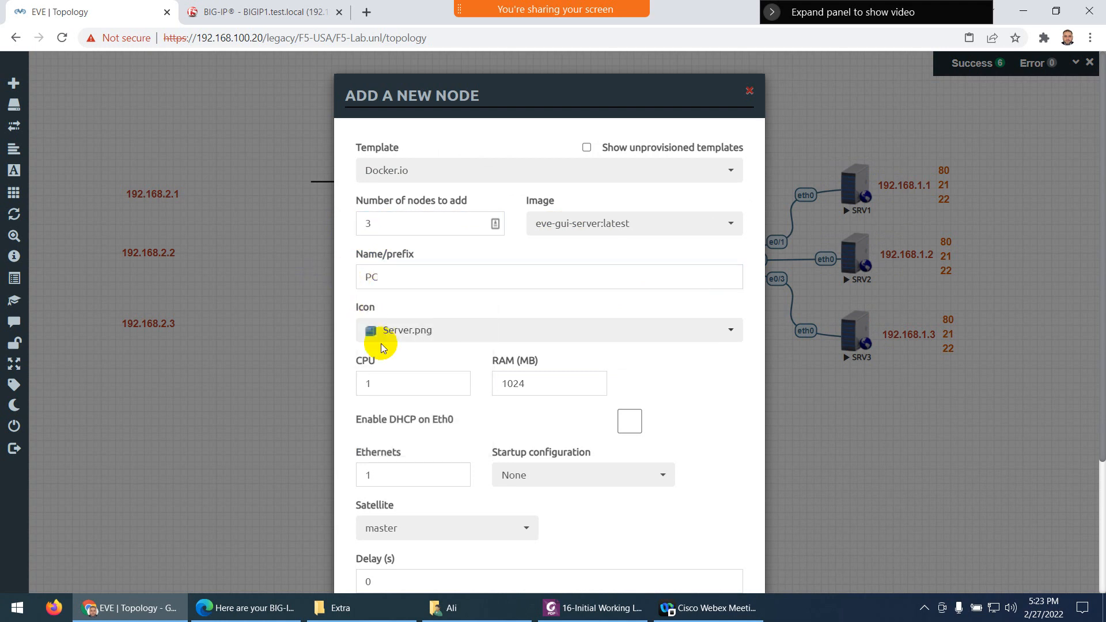
pyautogui.scroll(-3, 404, 378)
pyautogui.scroll(2, 434, 272)
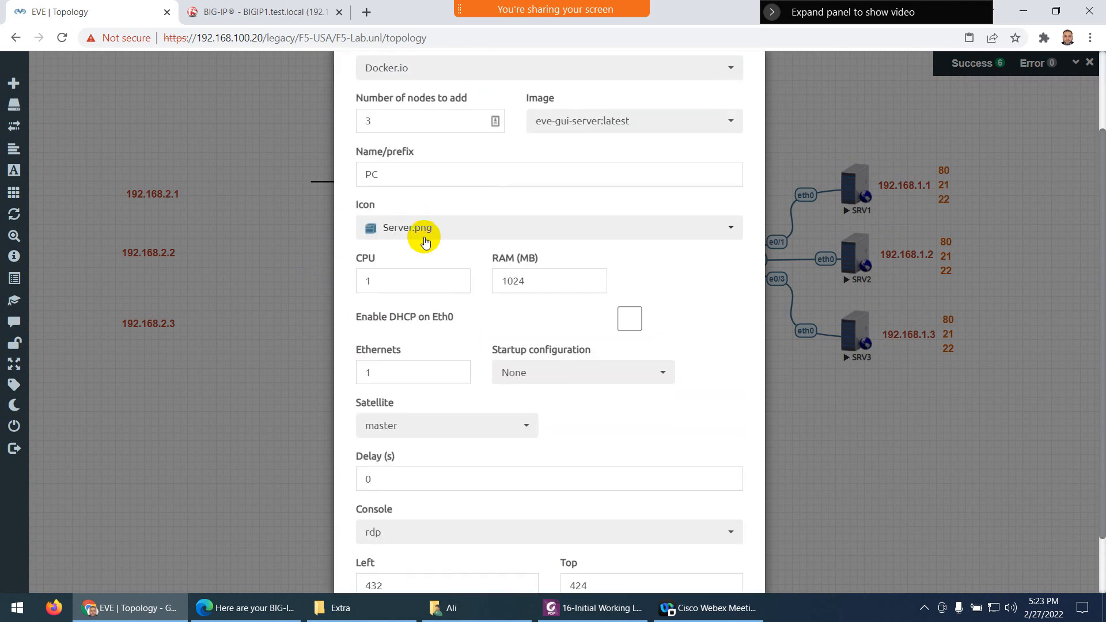
pyautogui.click(408, 227)
pyautogui.press('c')
pyautogui.scroll(-3, 481, 334)
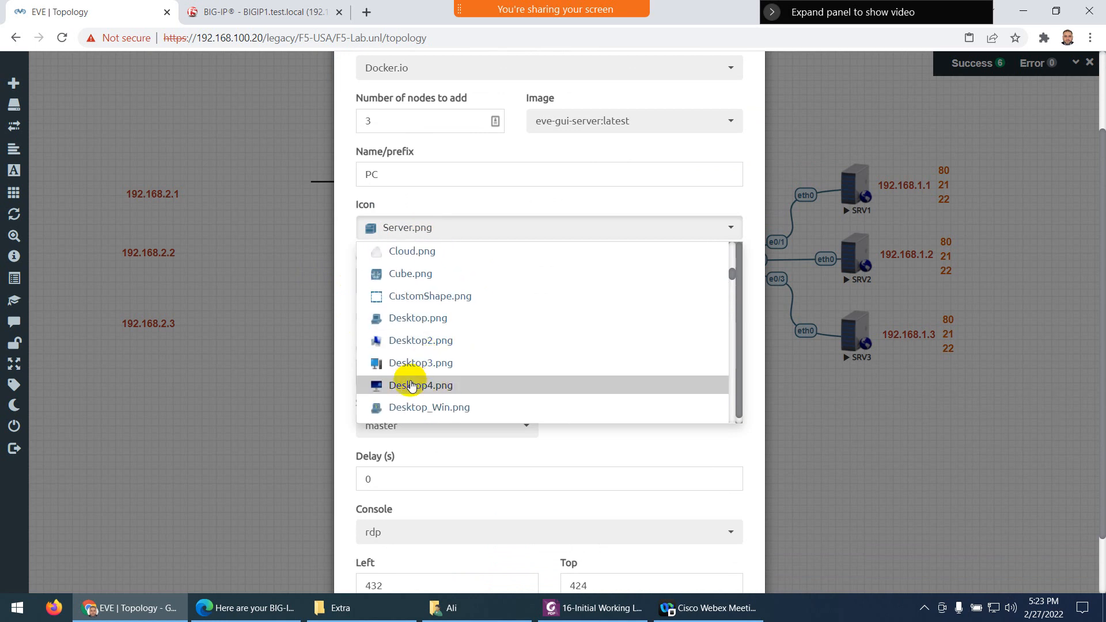
pyautogui.click(429, 384)
pyautogui.scroll(-2, 476, 460)
pyautogui.click(476, 550)
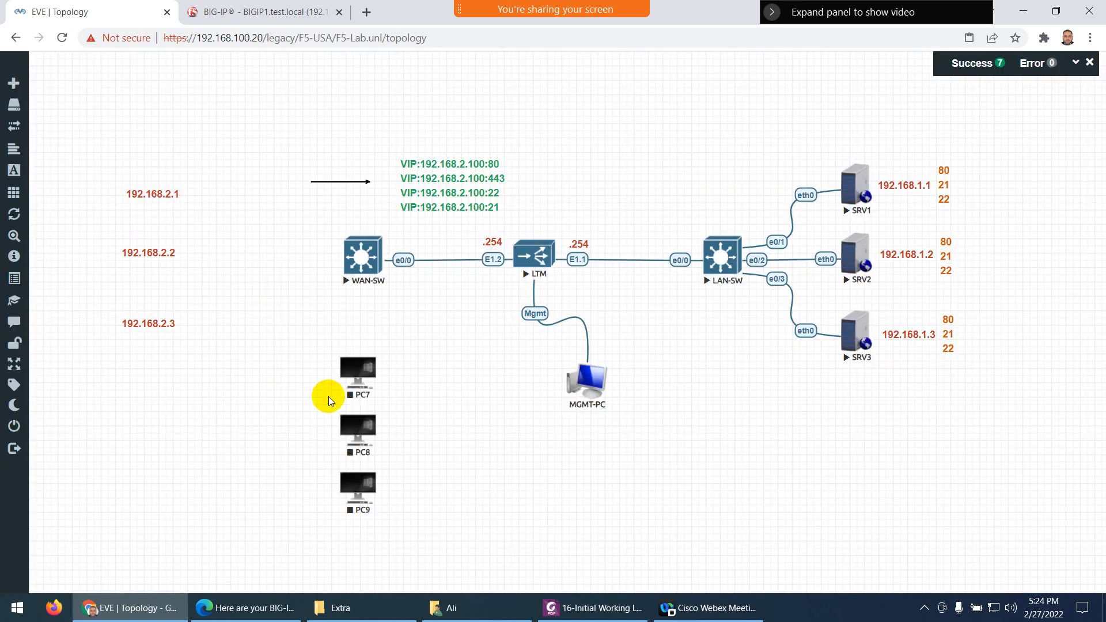
# Place PC7, PC8 and PC9 beside the 192.168.2.1, .2 and .3 labels
pyautogui.moveTo(353, 387); pyautogui.dragTo(201, 206)
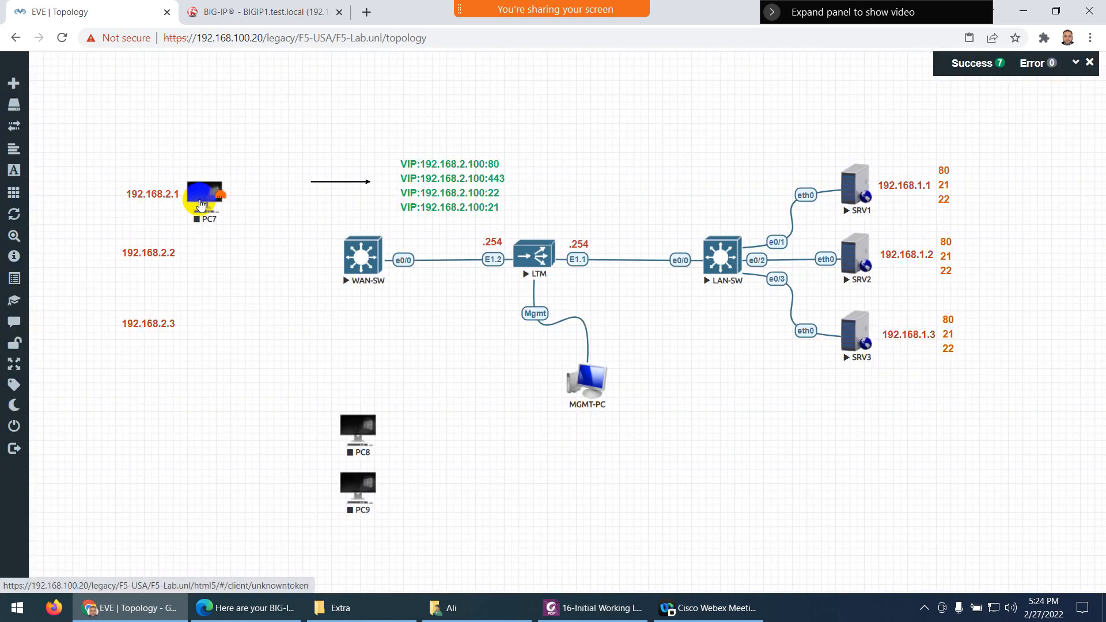
pyautogui.moveTo(354, 429); pyautogui.dragTo(193, 258)
pyautogui.moveTo(355, 499); pyautogui.dragTo(202, 323)
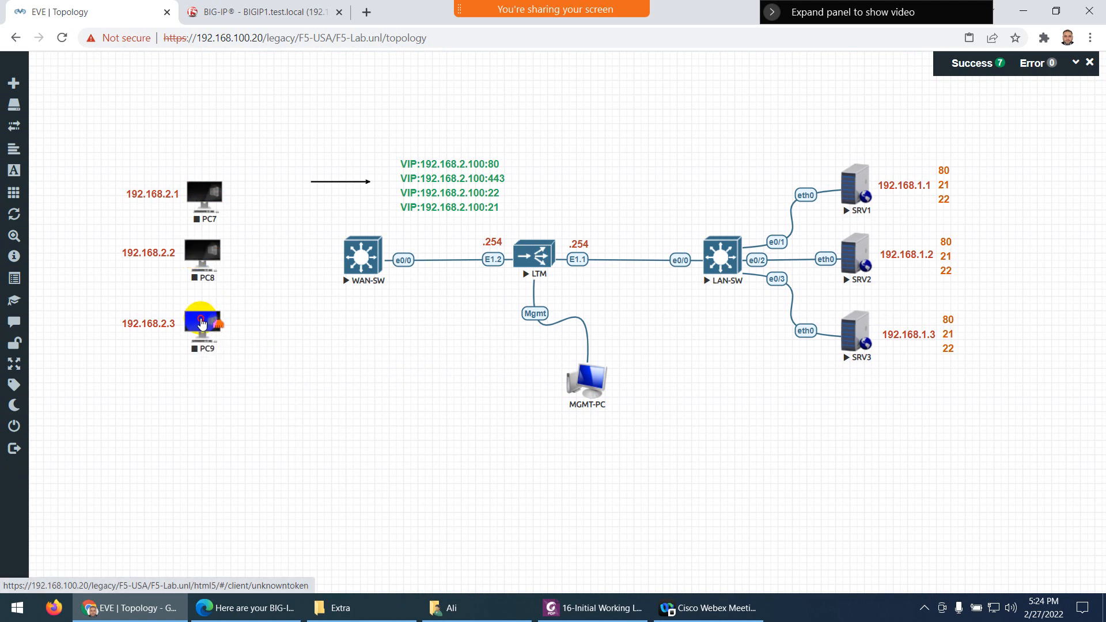
pyautogui.moveTo(217, 192)
pyautogui.mouseDown()
pyautogui.moveTo(254, 208)
pyautogui.moveTo(221, 187)
pyautogui.mouseUp()
# Rename node PC7 to PC1 in its Edit Node settings
pyautogui.rightClick(219, 188)
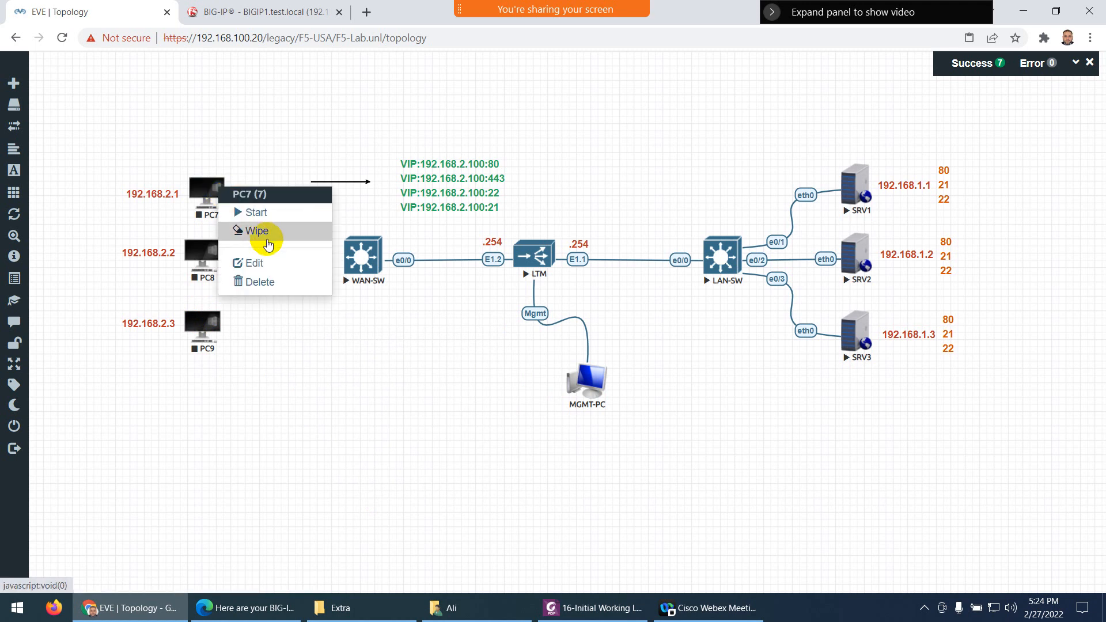
pyautogui.click(255, 264)
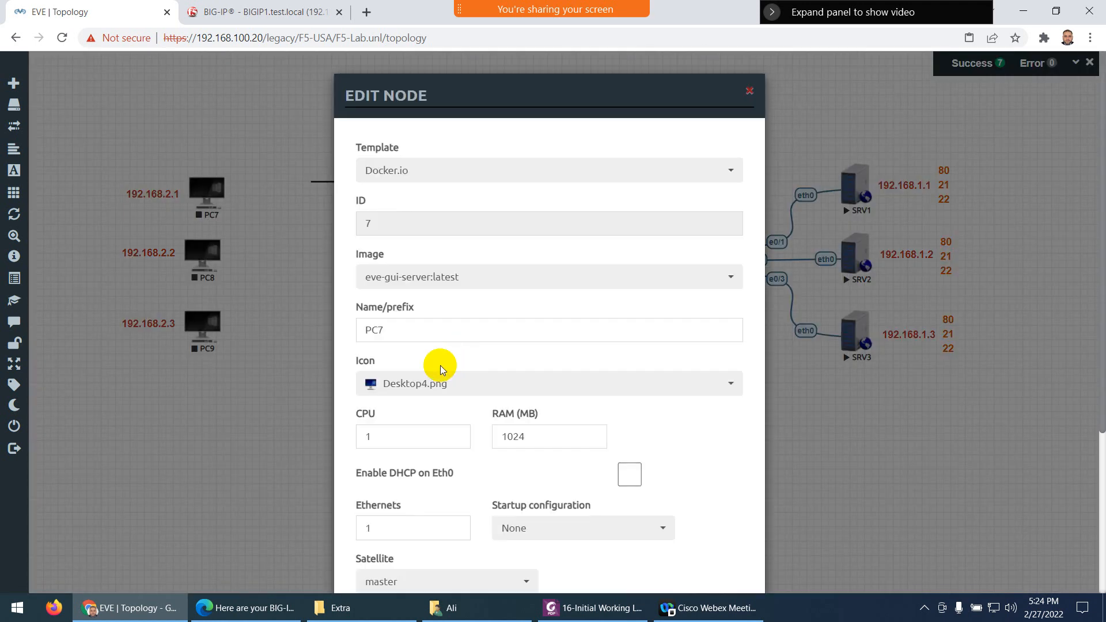
pyautogui.click(407, 330)
pyautogui.press('BackSpace')
pyautogui.write('1')
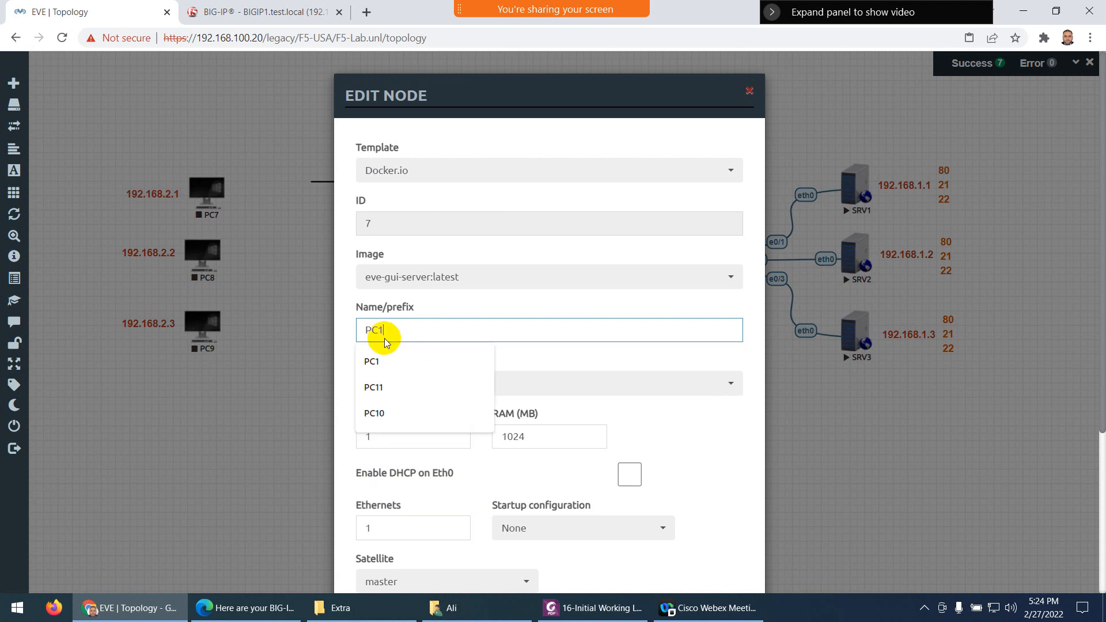
pyautogui.scroll(-3, 433, 472)
pyautogui.scroll(-1, 433, 472)
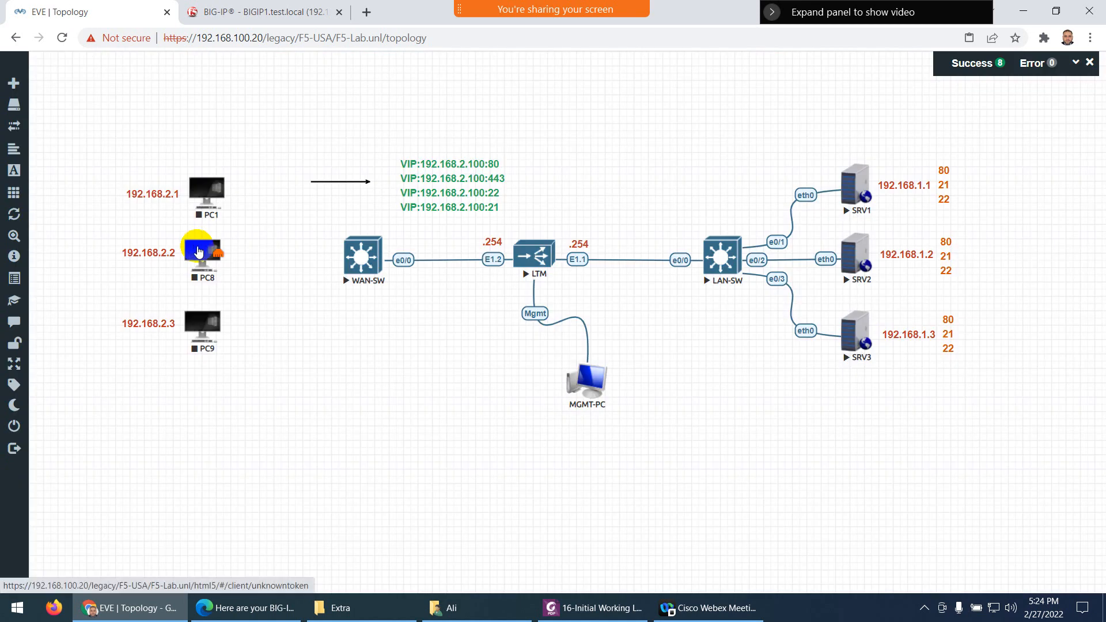
# Rename node PC8 to PC2 and save it
pyautogui.rightClick(202, 247)
pyautogui.click(233, 324)
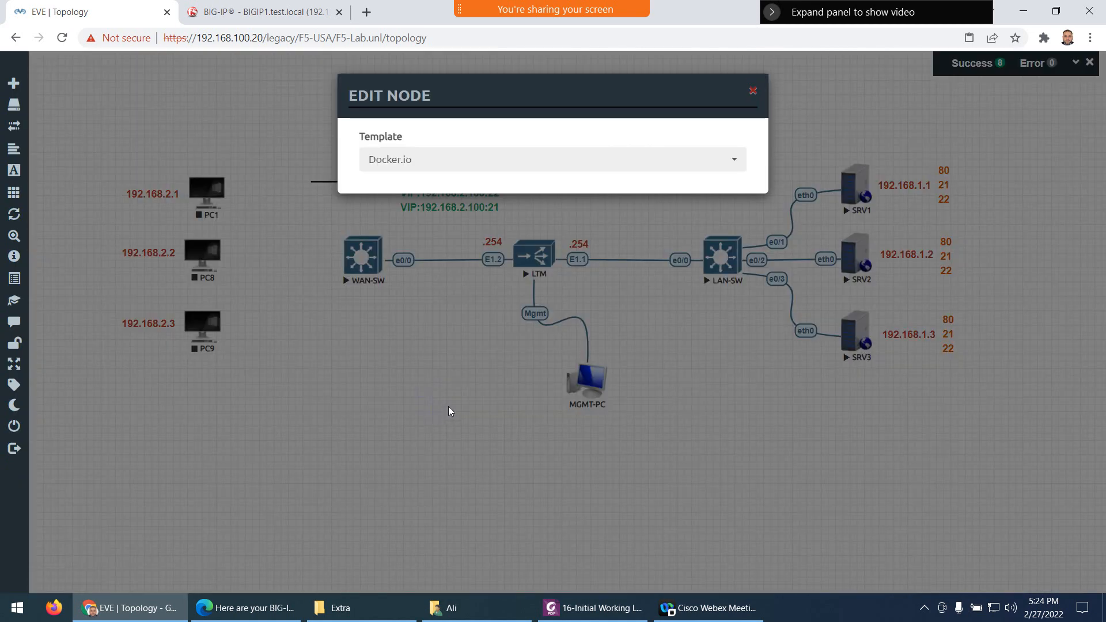
pyautogui.click(415, 333)
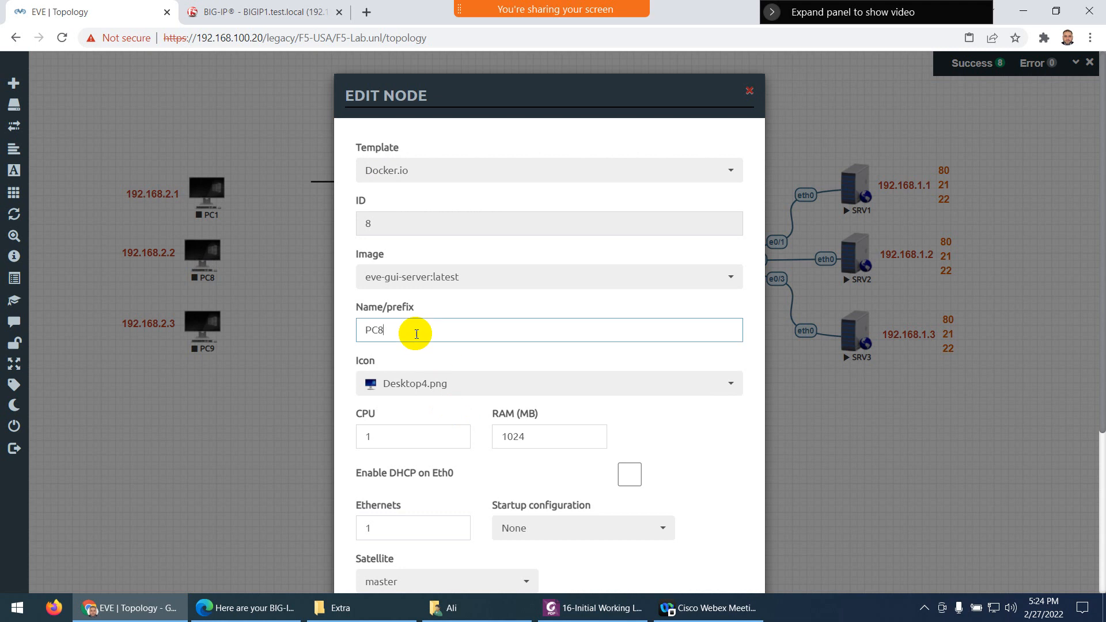
pyautogui.press('BackSpace')
pyautogui.write('2')
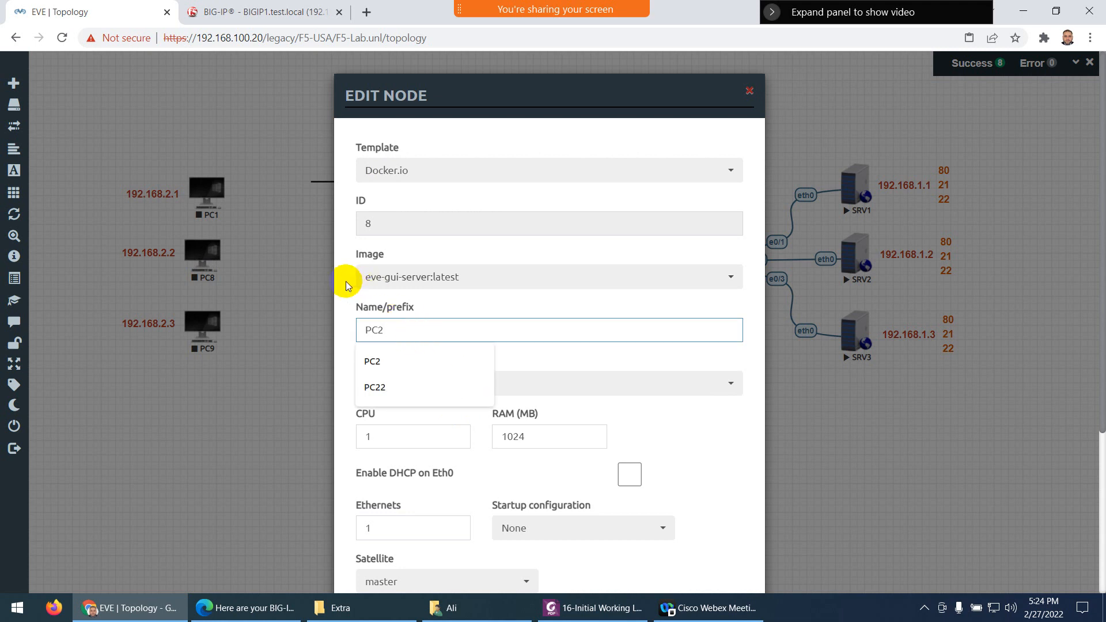
pyautogui.click(345, 286)
pyautogui.scroll(-4, 389, 394)
pyautogui.click(482, 555)
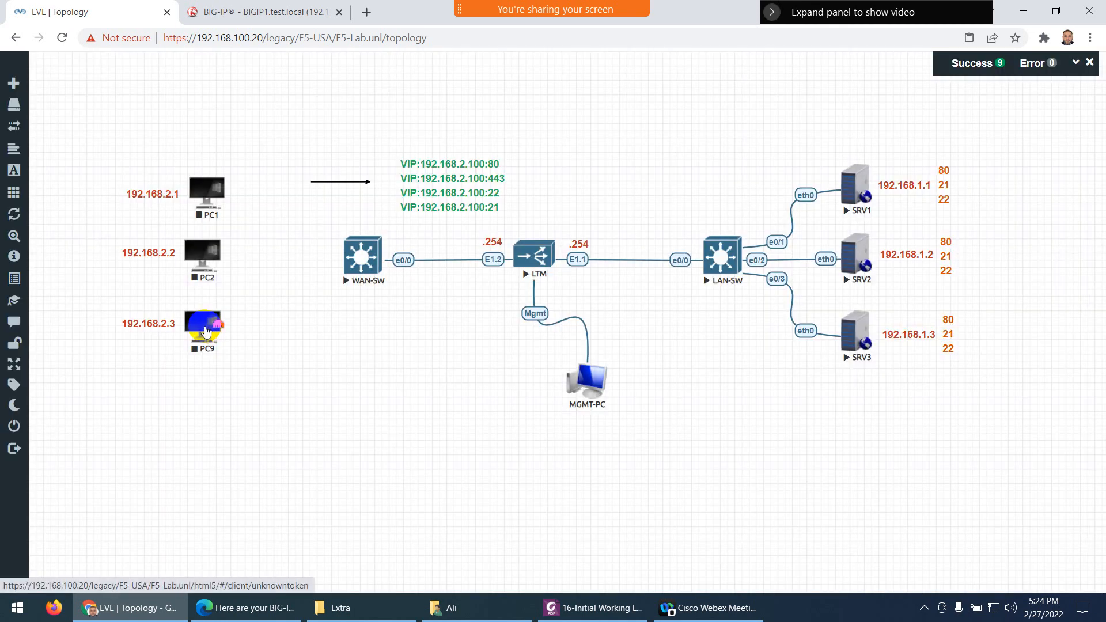
# Open PC9's Edit Node settings and begin editing its name
pyautogui.rightClick(210, 328)
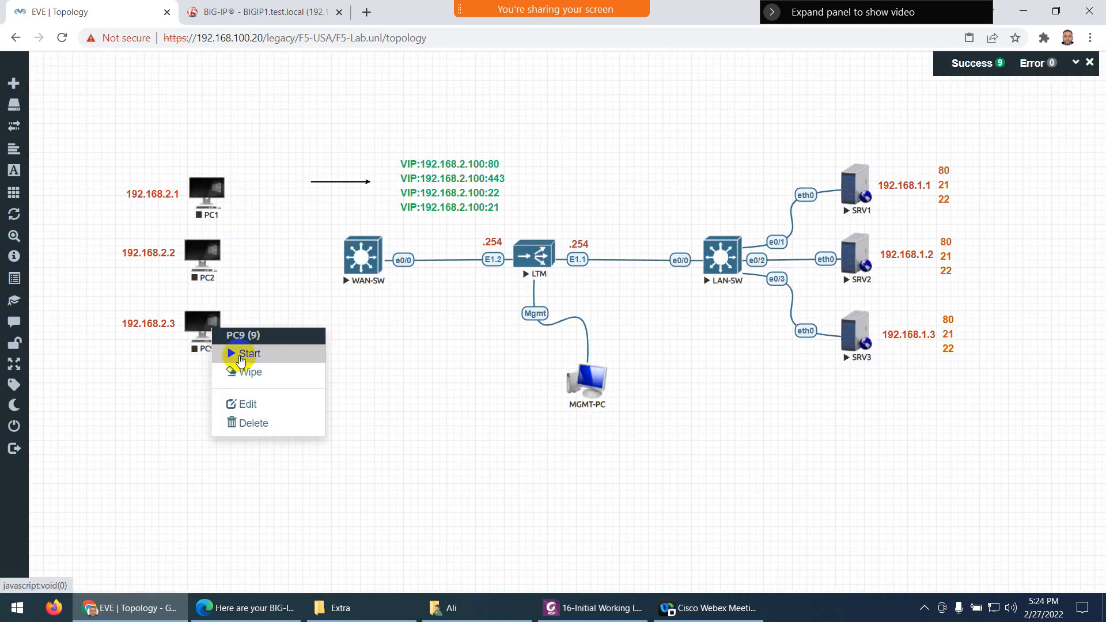
pyautogui.click(243, 404)
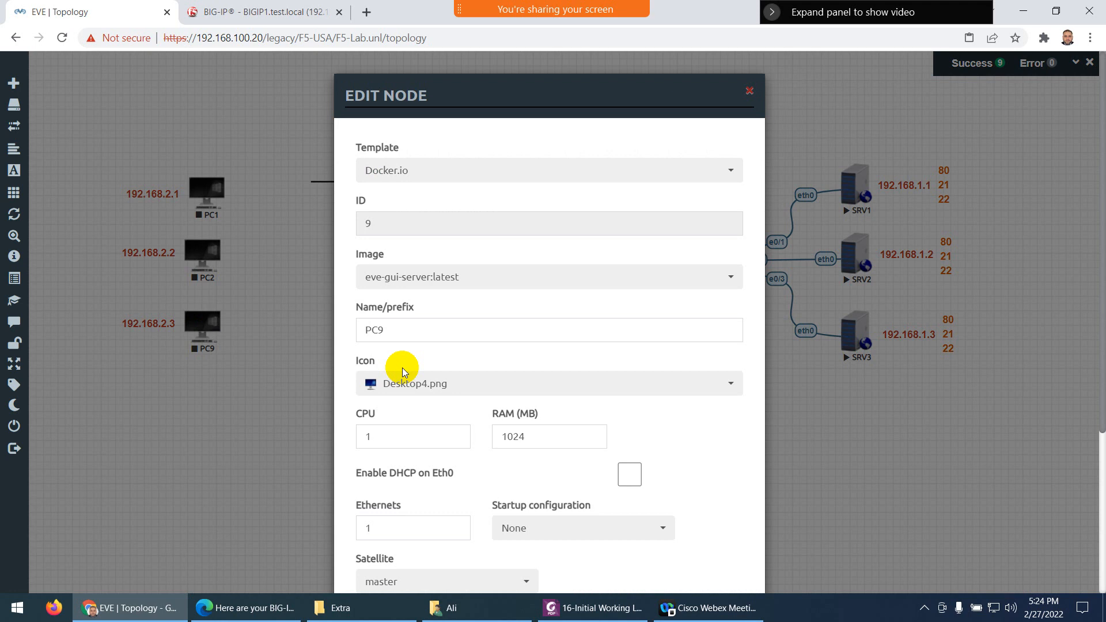
pyautogui.click(407, 328)
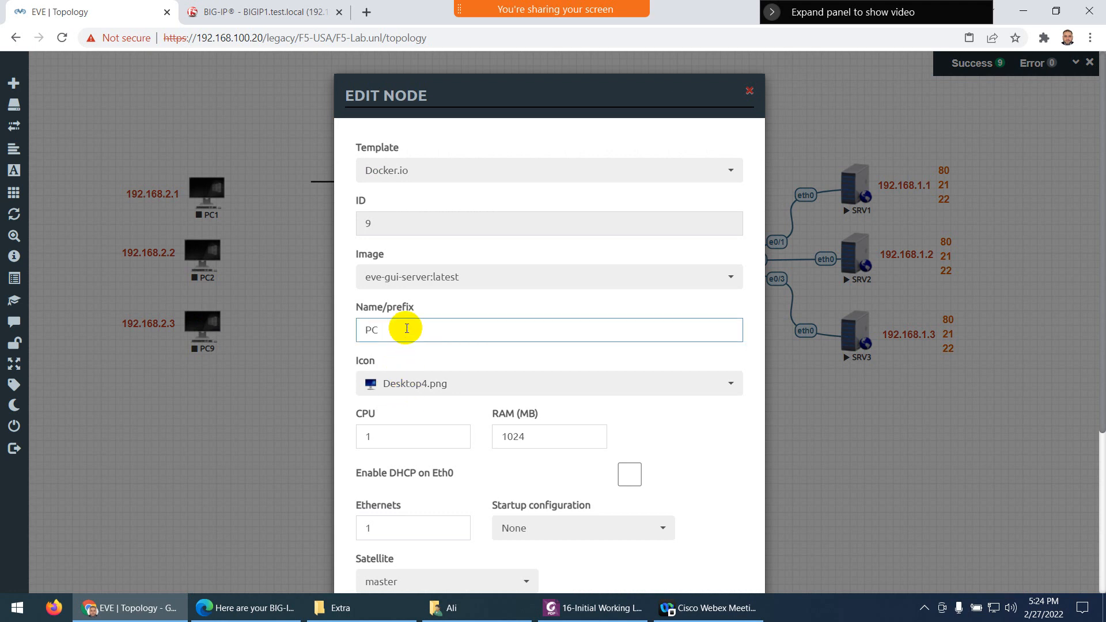
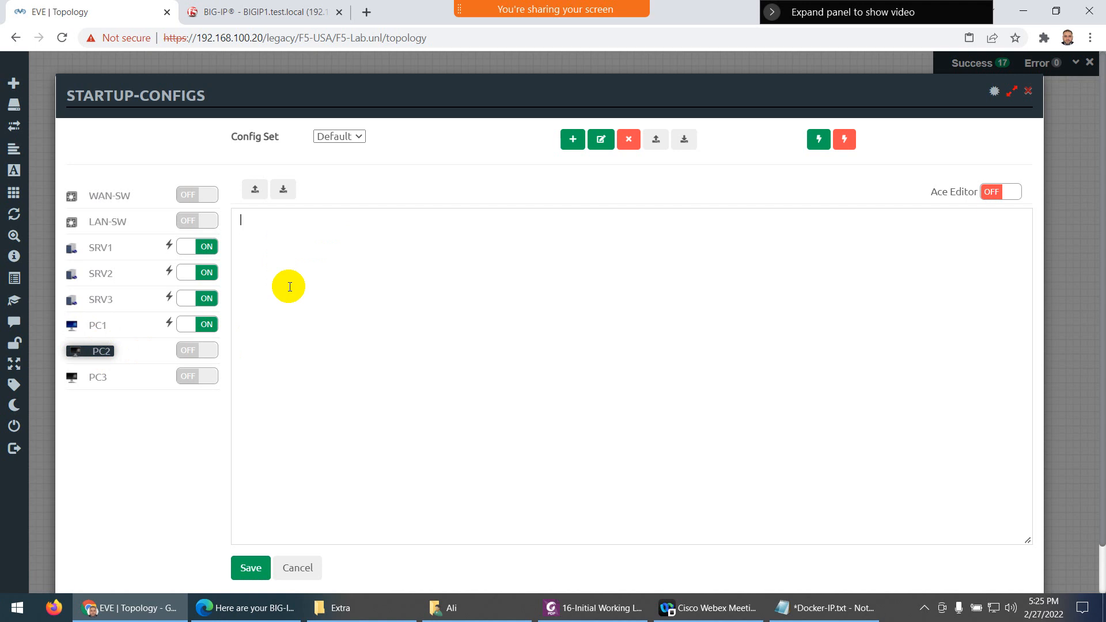
# Give PC2 a saved, enabled startup config with address 192.168.2.2/24
pyautogui.write('ip addr add 192.168.2.1/24 dev eth0 ||true ip route add default via 192.168.2.254||true cat>/etc/resolv.conf<<EOF nameserver 8.8.8.8 EOF')
pyautogui.click(346, 220)
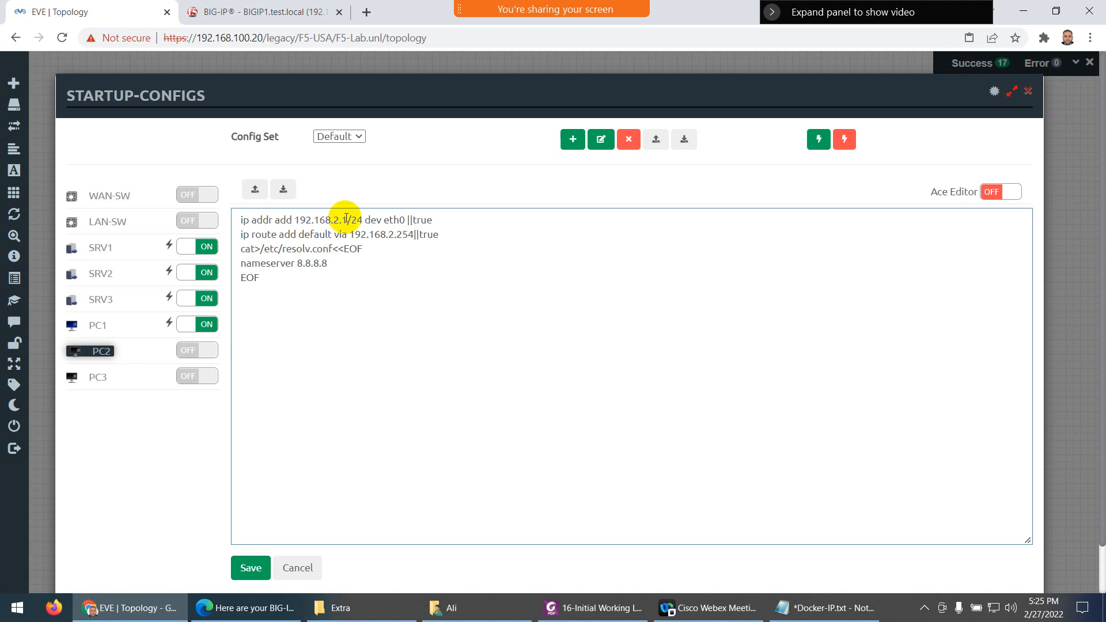
pyautogui.press('BackSpace')
pyautogui.write('2')
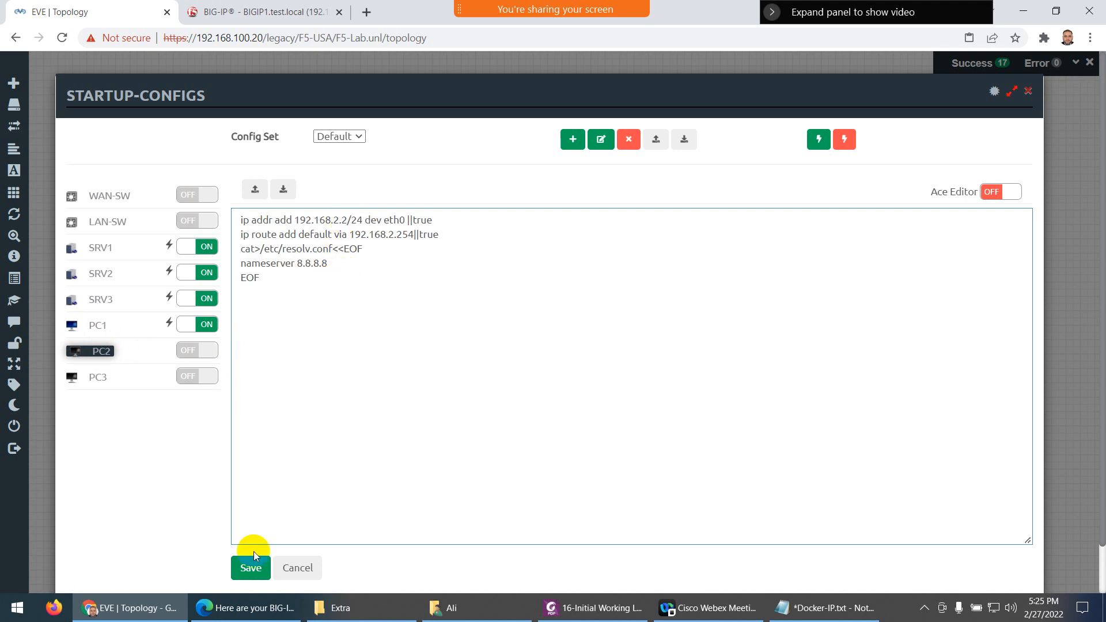
pyautogui.click(251, 568)
pyautogui.click(194, 351)
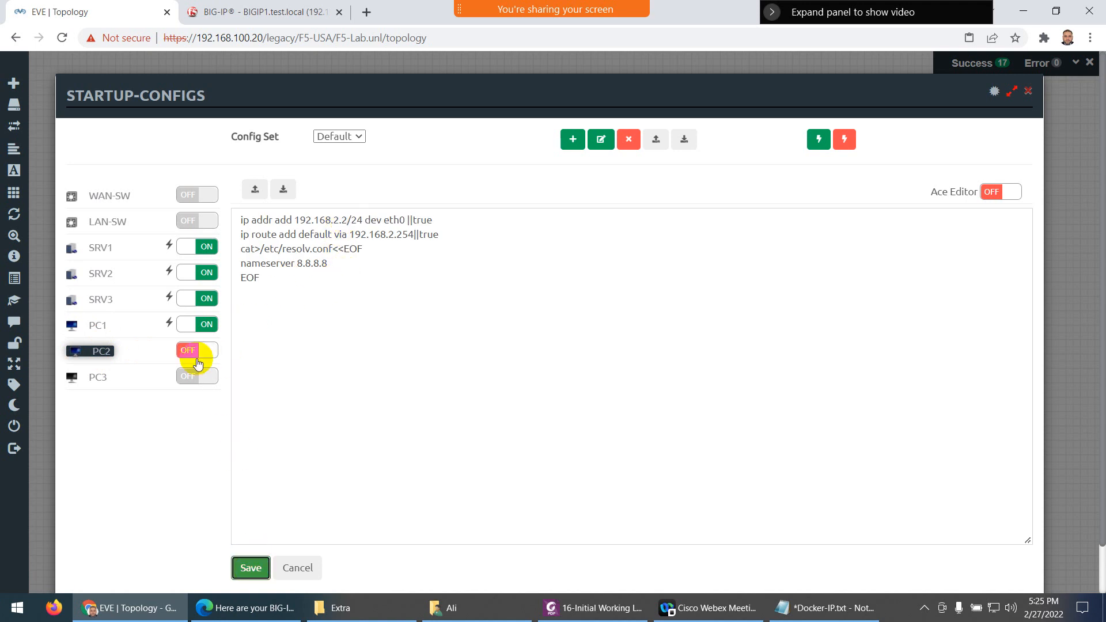
pyautogui.click(245, 573)
# Give PC3 a saved, enabled startup config with 192.168.2.3/24 and return to the topology
pyautogui.click(95, 375)
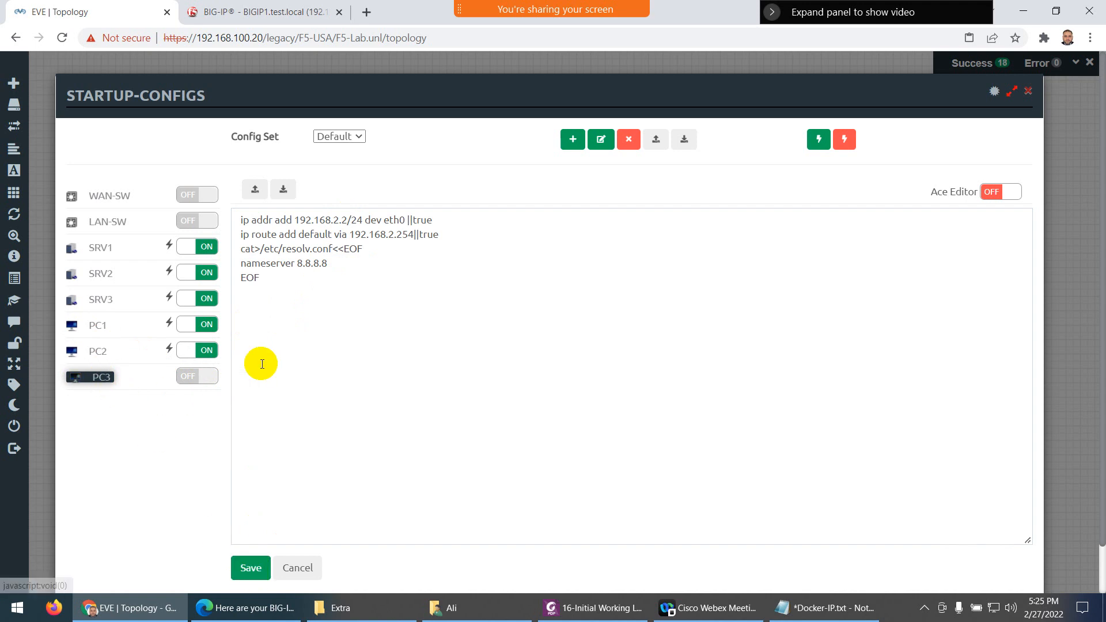
pyautogui.click(285, 311)
pyautogui.write('ip addr add 192.168.2.1/24 dev eth0 ||true ip route add default via 192.168.2.254||true cat>/etc/resolv.conf<<EOF nameserver 8.8.8.8 EOF')
pyautogui.click(345, 219)
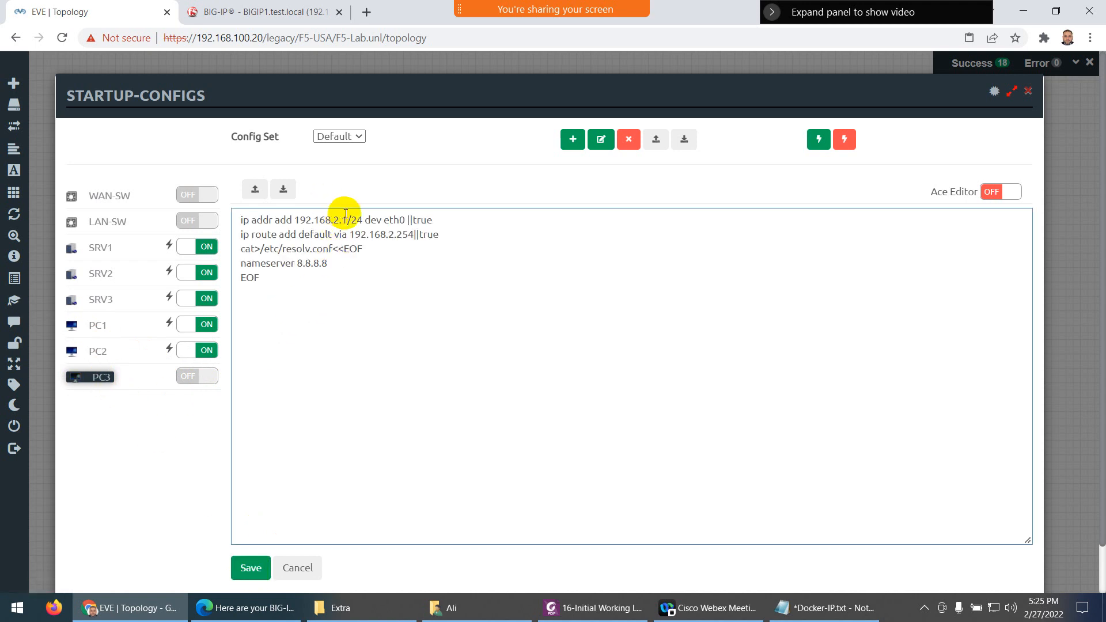
pyautogui.press('BackSpace')
pyautogui.write('3')
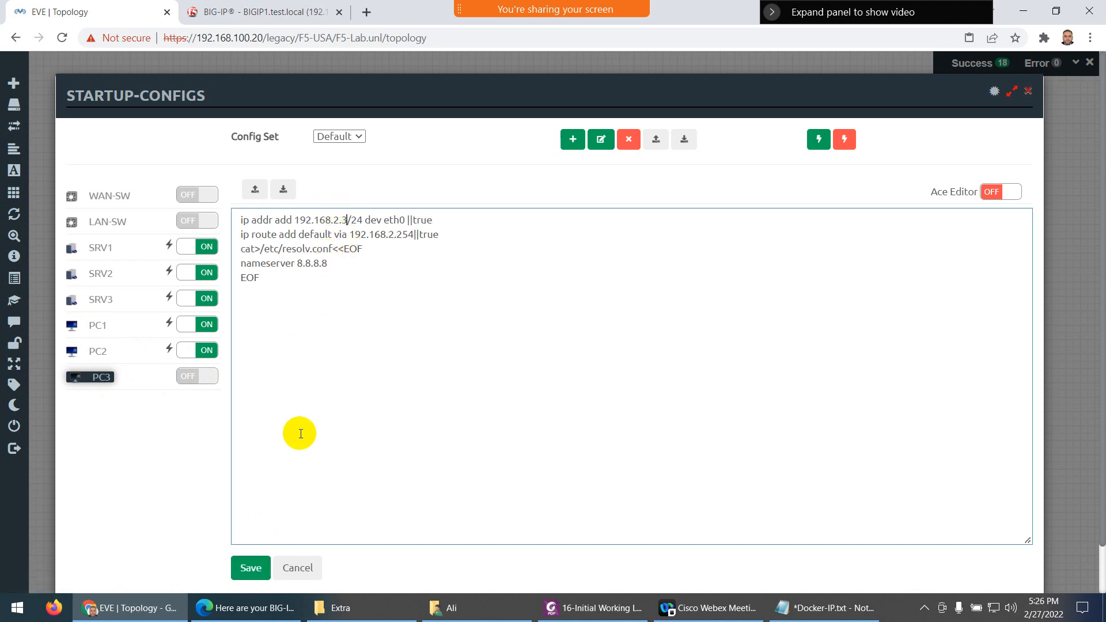
pyautogui.click(249, 567)
pyautogui.click(205, 376)
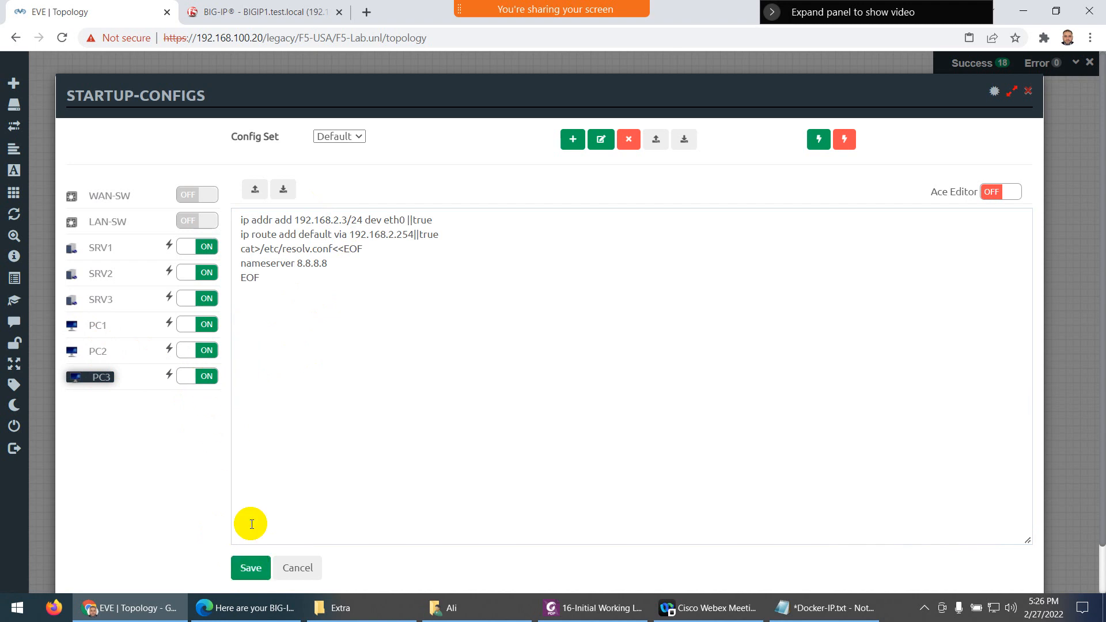
pyautogui.click(1027, 91)
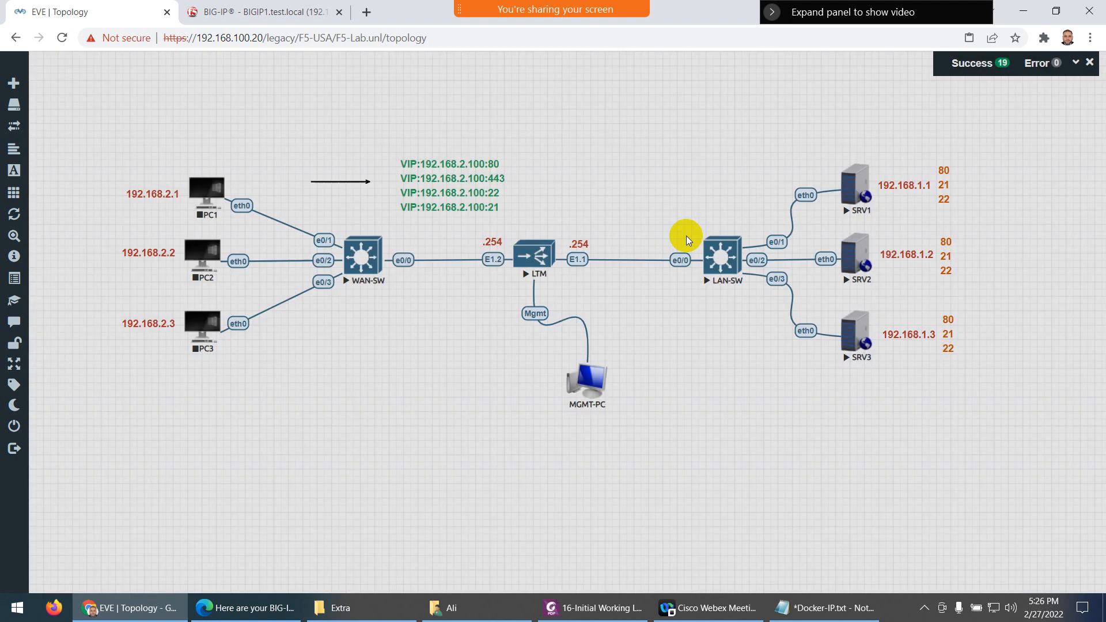
# Start PC1, PC2 and PC3 together with Start Selected
pyautogui.moveTo(100, 152); pyautogui.dragTo(228, 377)
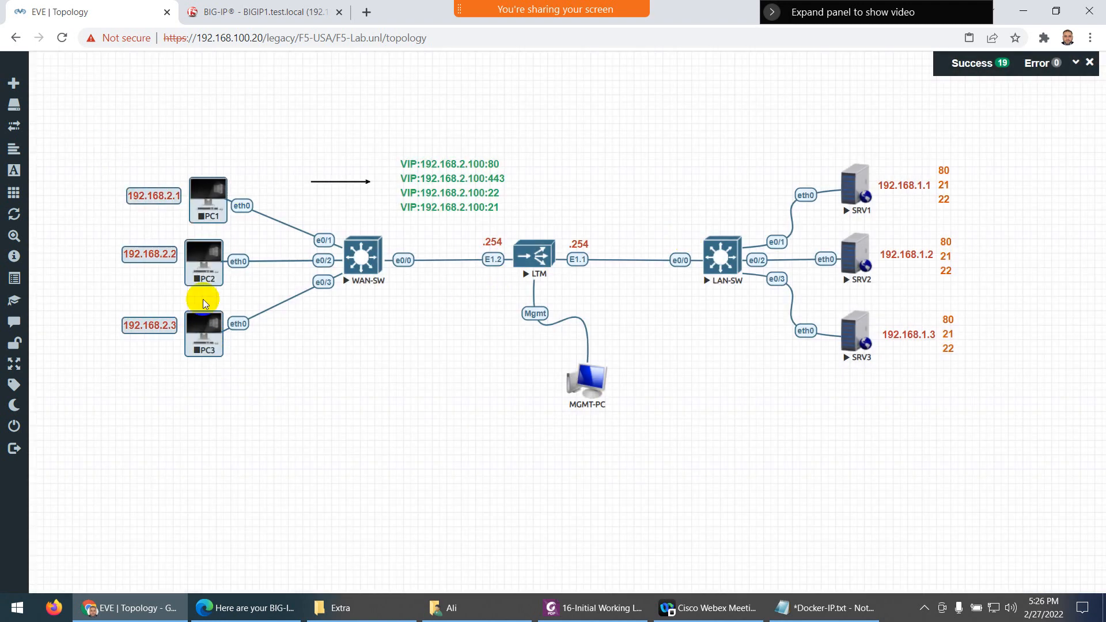
pyautogui.rightClick(212, 257)
pyautogui.click(228, 282)
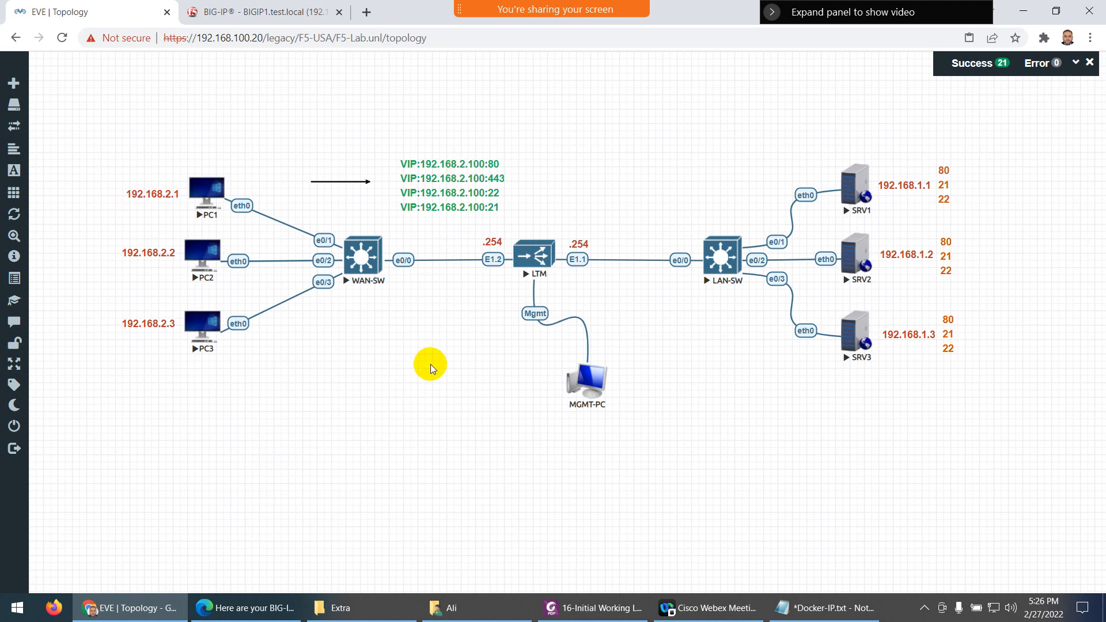
# Close the stray console windows, reload the topology page, and open PC1's console
pyautogui.click(201, 186)
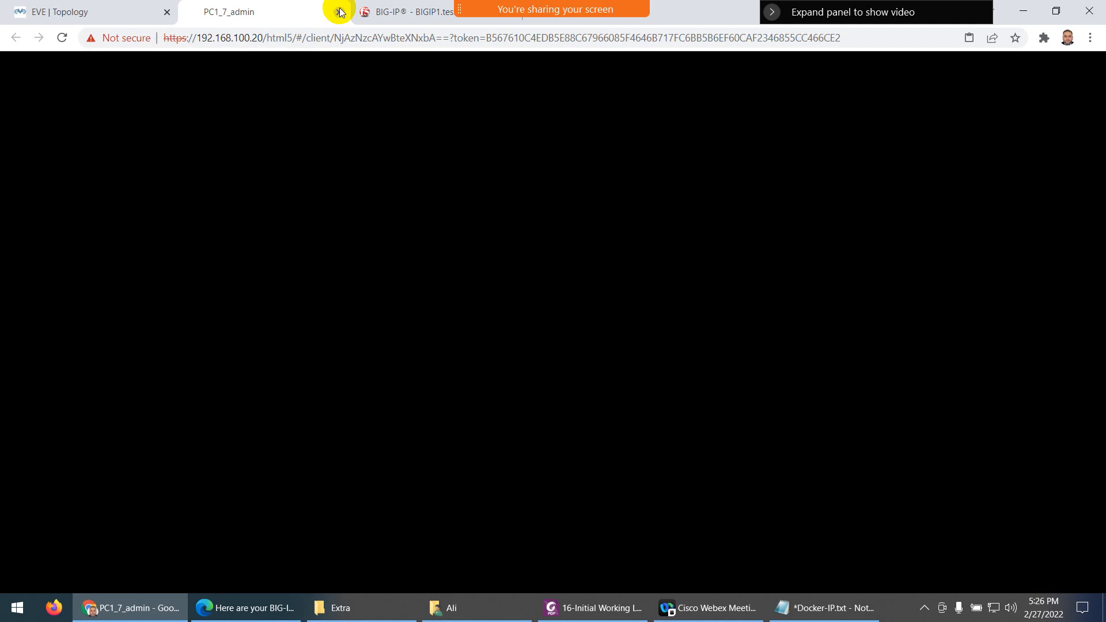
pyautogui.click(340, 12)
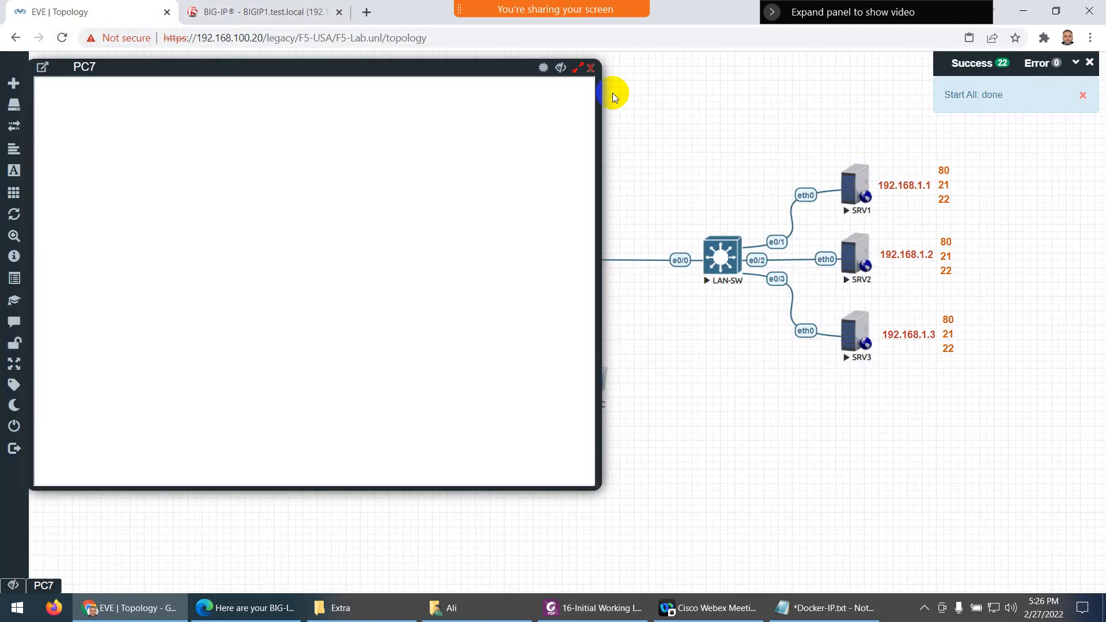
pyautogui.click(590, 70)
pyautogui.click(63, 37)
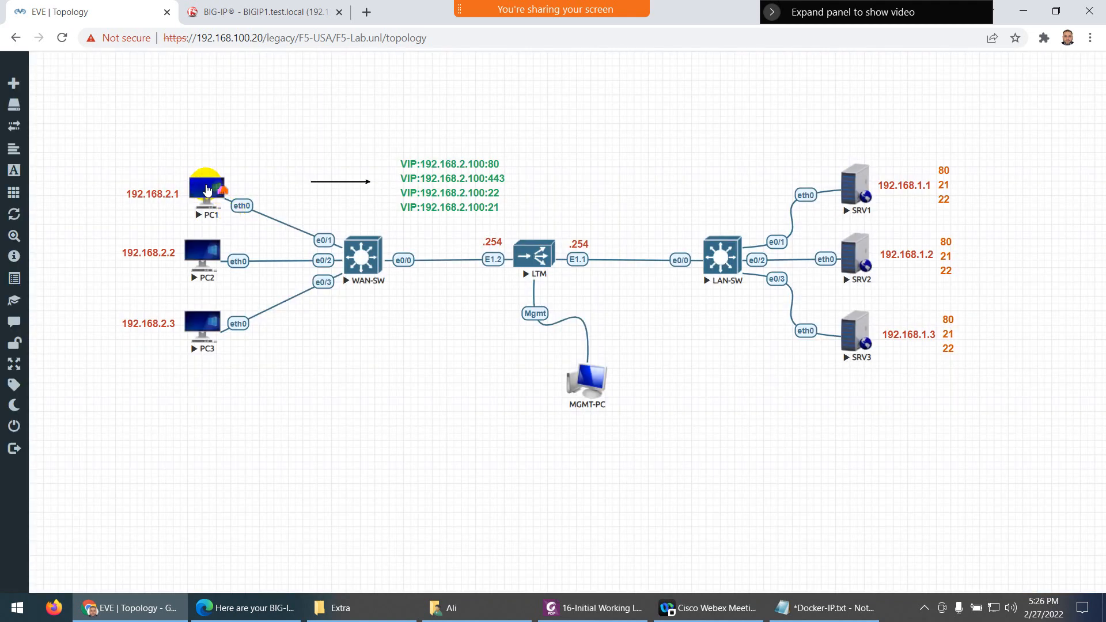
pyautogui.click(205, 190)
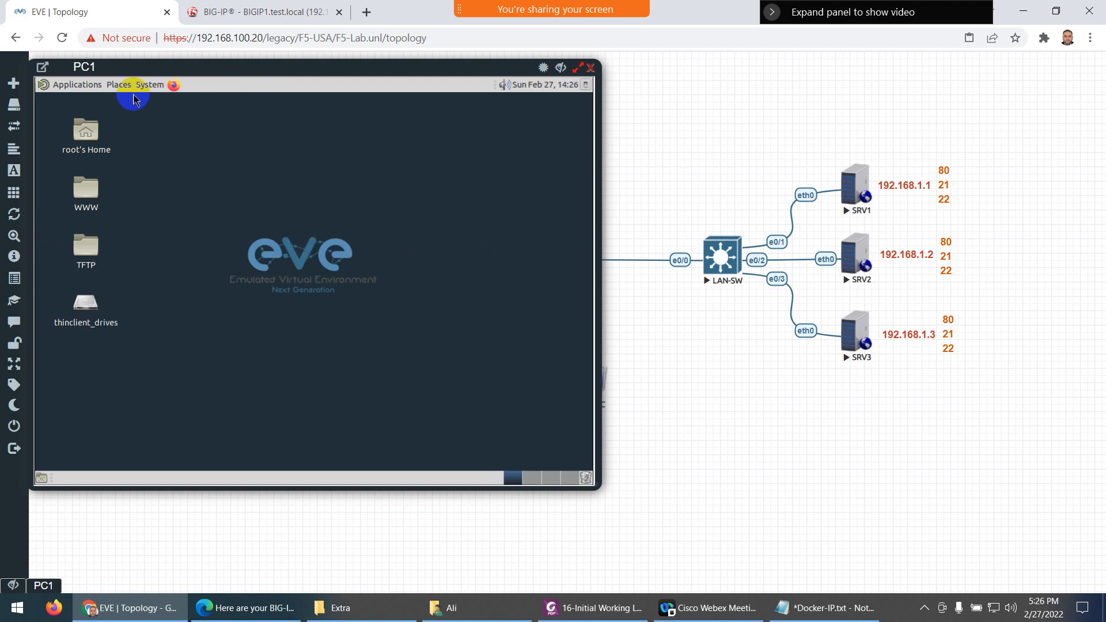
# Check PC1's eth0 address with ifconfig eth0 in a MATE Terminal
pyautogui.click(70, 84)
pyautogui.moveTo(105, 218)
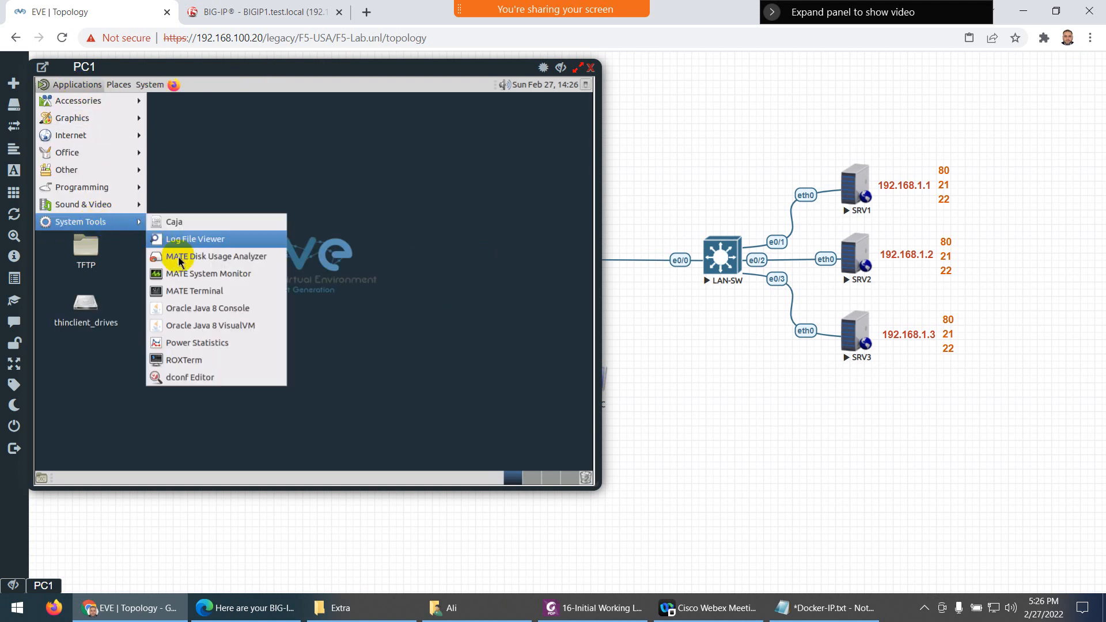
pyautogui.click(179, 290)
pyautogui.write('ifocnig')
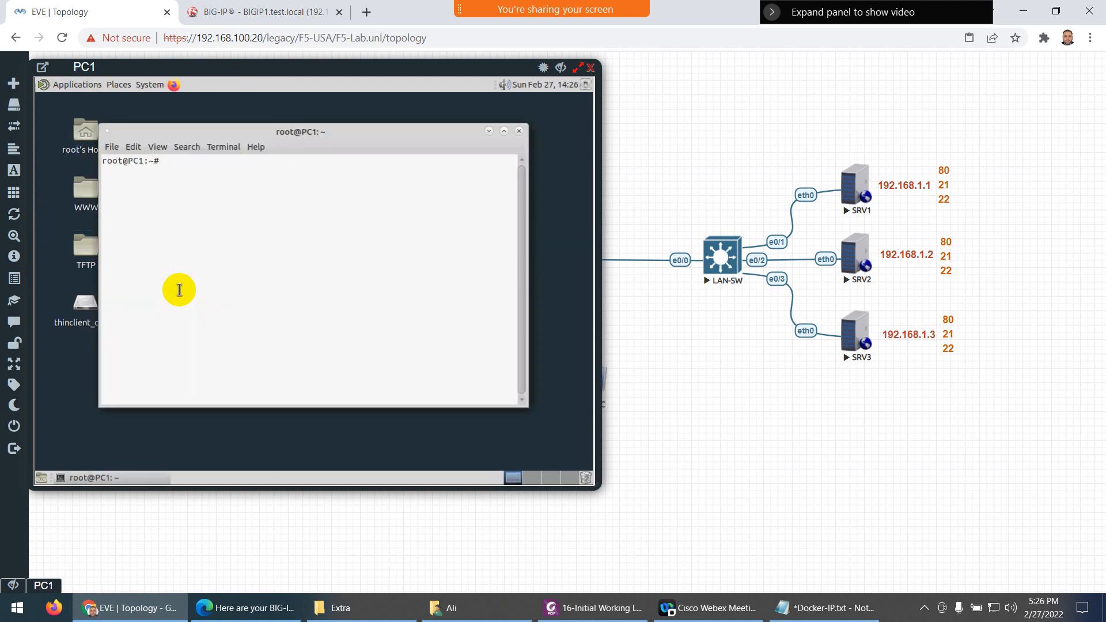
pyautogui.press('BackSpace')
pyautogui.press('BackSpace')
pyautogui.press('BackSpace')
pyautogui.press('BackSpace')
pyautogui.write('onfig eth0')
pyautogui.press('Return')
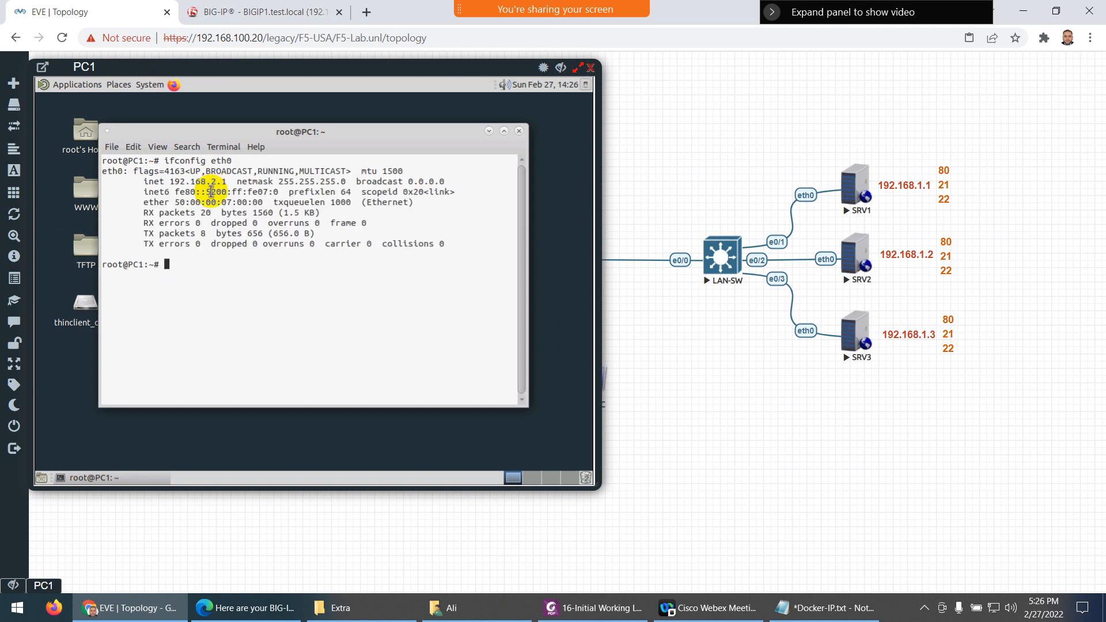
pyautogui.click(519, 132)
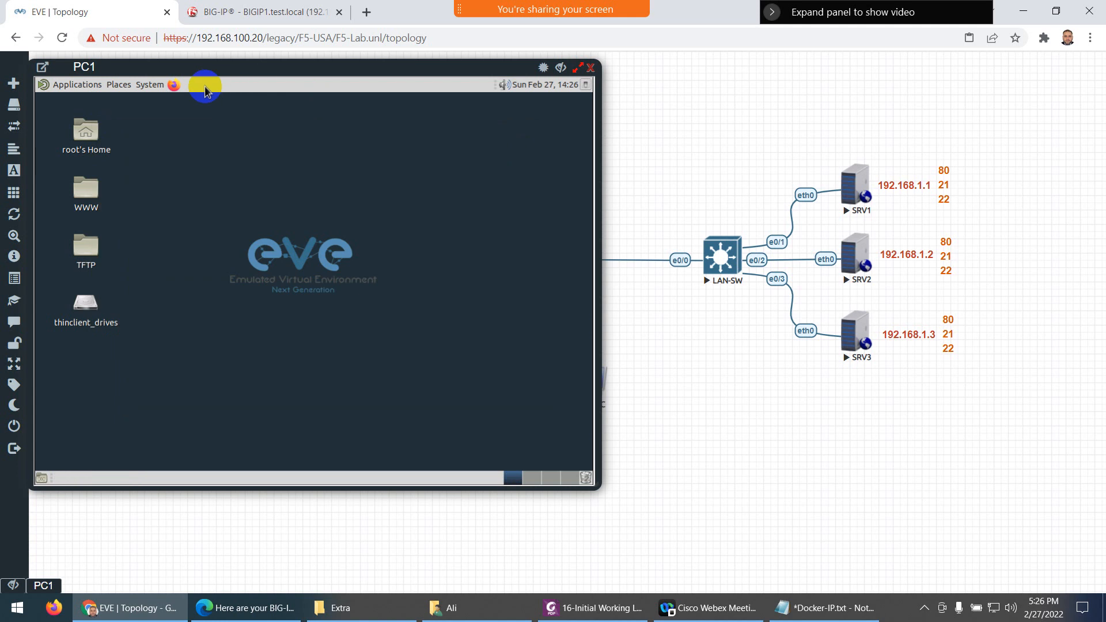
# Enlarge PC1's console, then quit Firefox closing all tabs and relaunch it
pyautogui.click(177, 87)
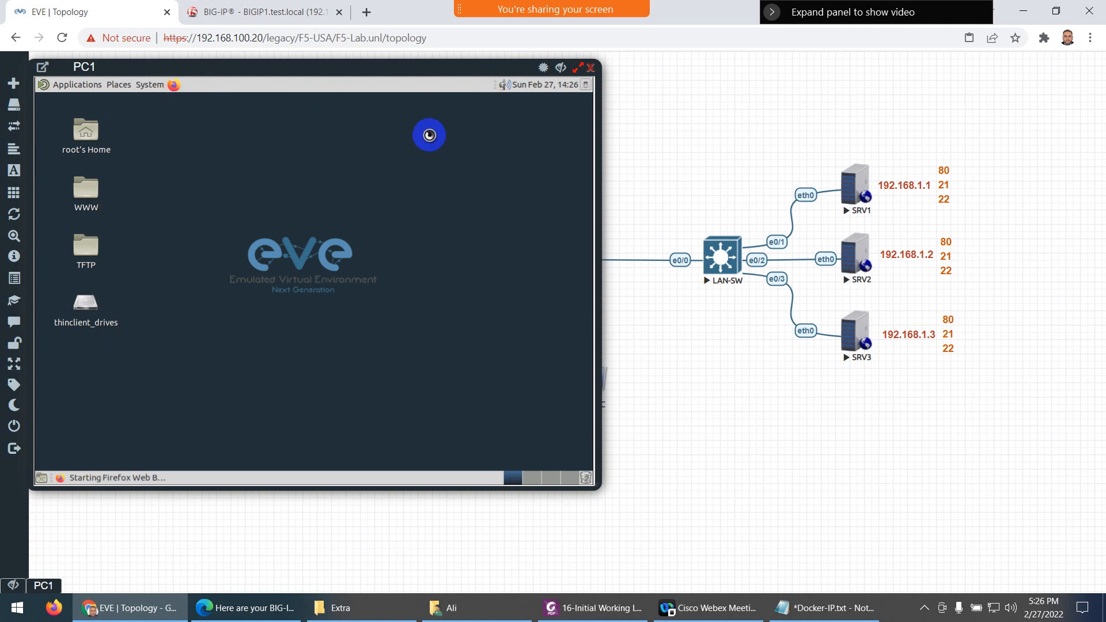
pyautogui.moveTo(593, 487); pyautogui.dragTo(782, 573)
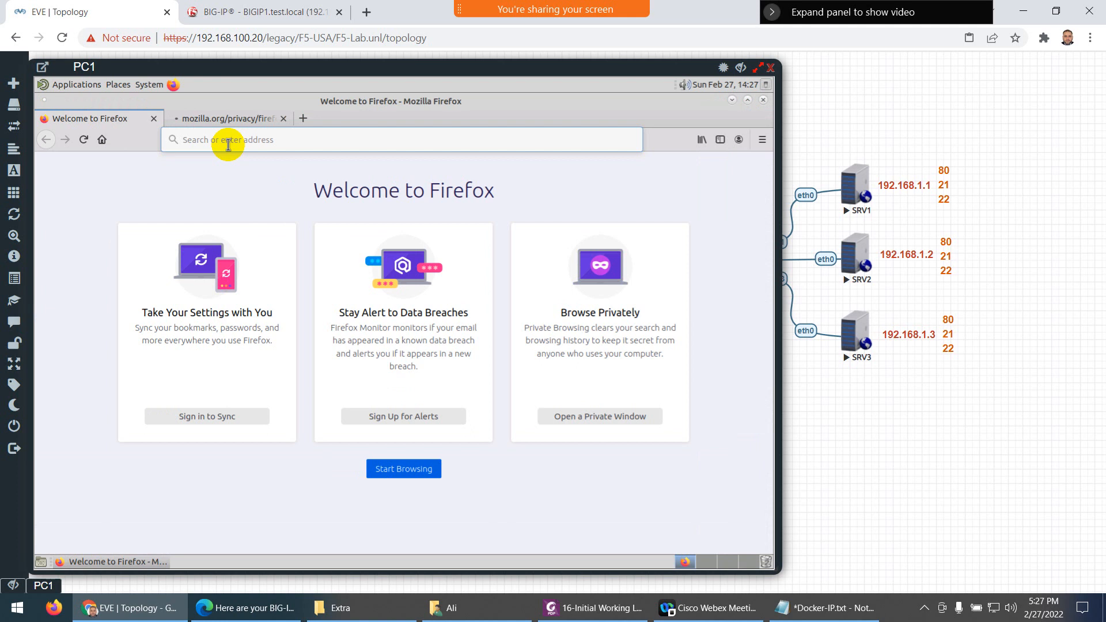
pyautogui.click(226, 143)
pyautogui.click(227, 143)
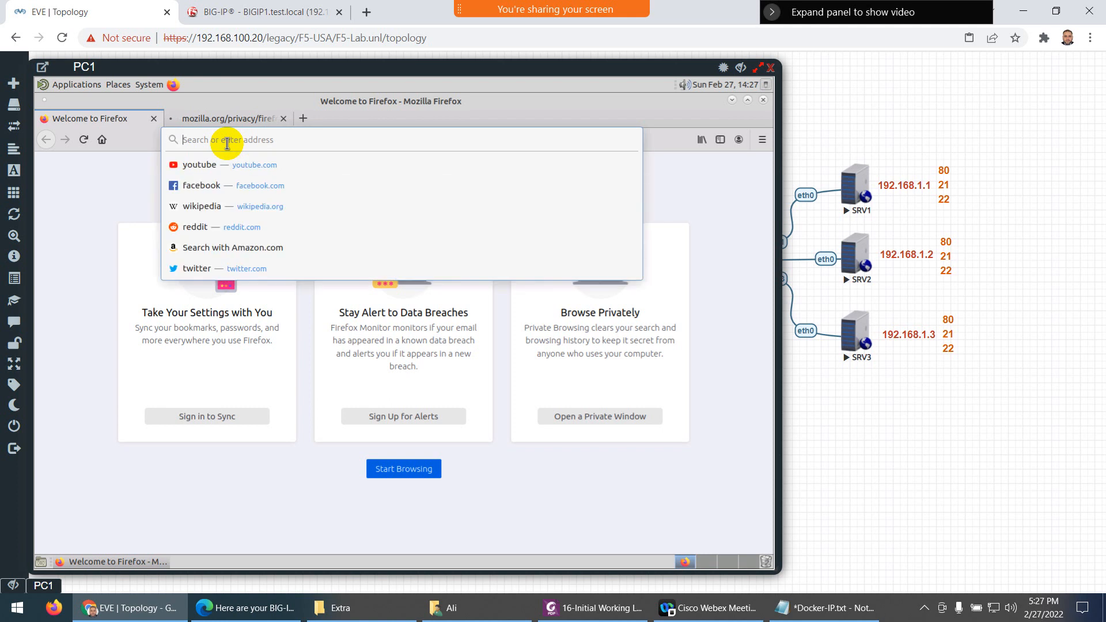
pyautogui.click(125, 191)
pyautogui.click(208, 140)
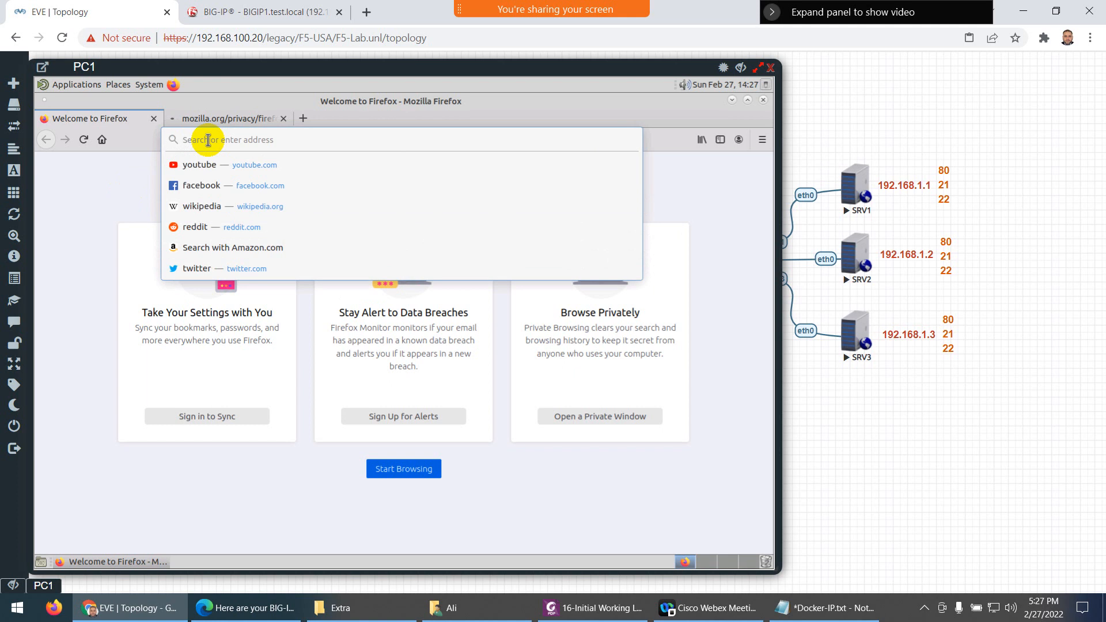
pyautogui.click(763, 100)
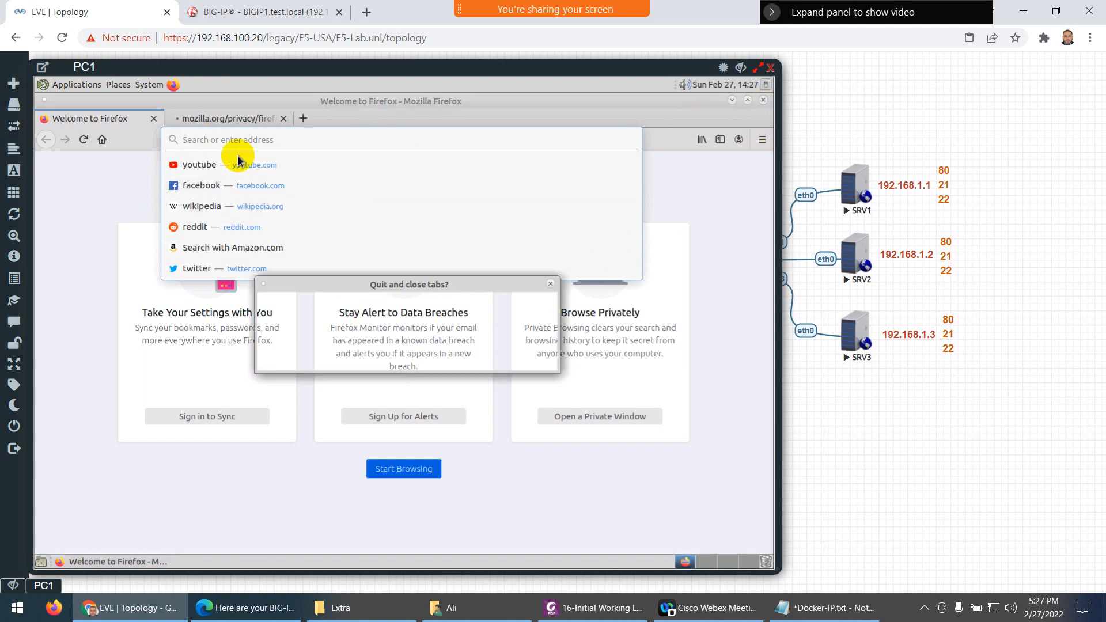
pyautogui.click(527, 356)
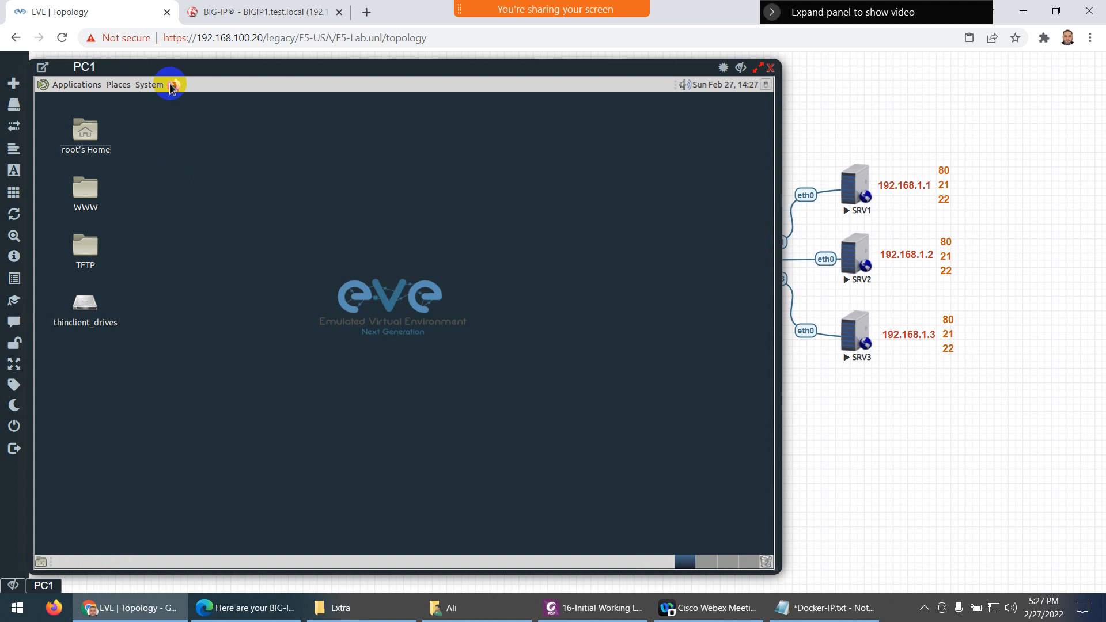
pyautogui.click(173, 85)
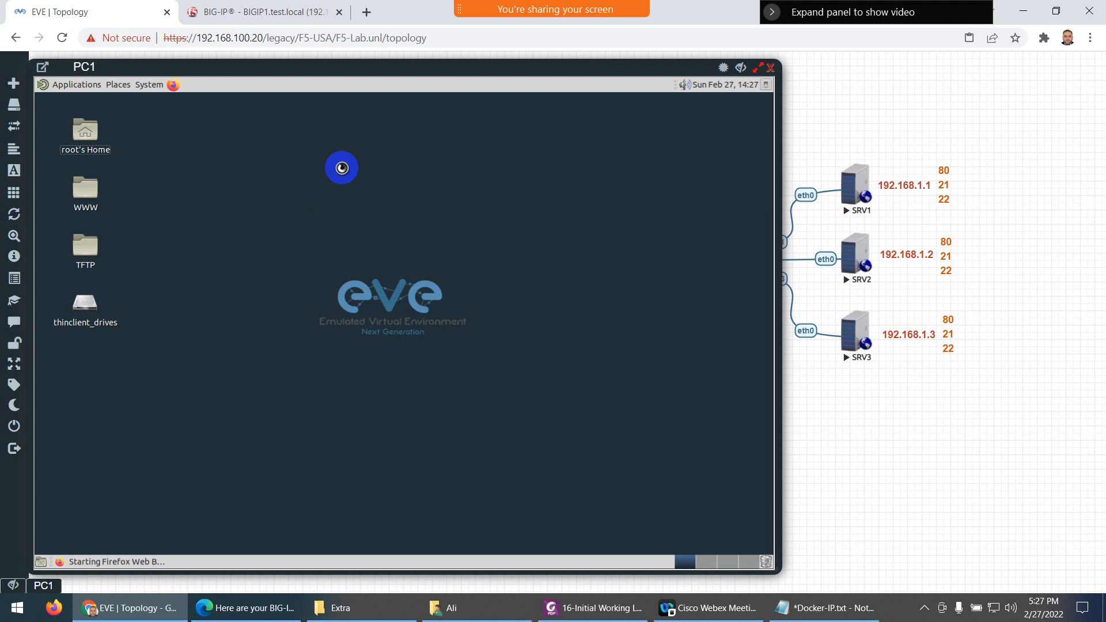
# Scroll through the lab guide's Verification and Testing section in PhantomPDF, then minimize it
pyautogui.click(593, 605)
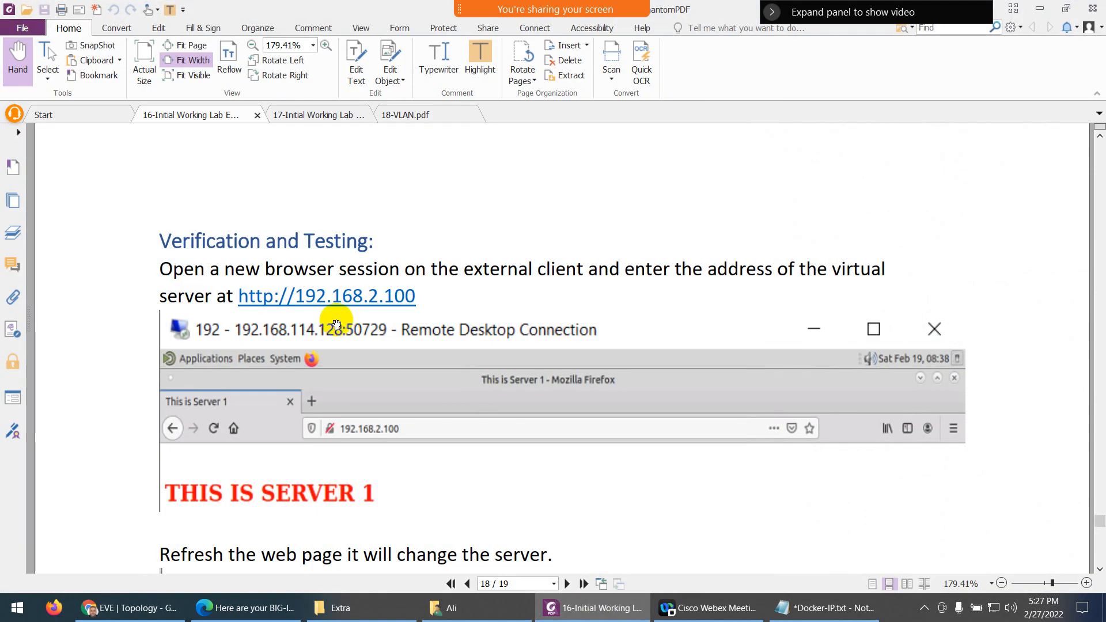
pyautogui.scroll(-3, 311, 337)
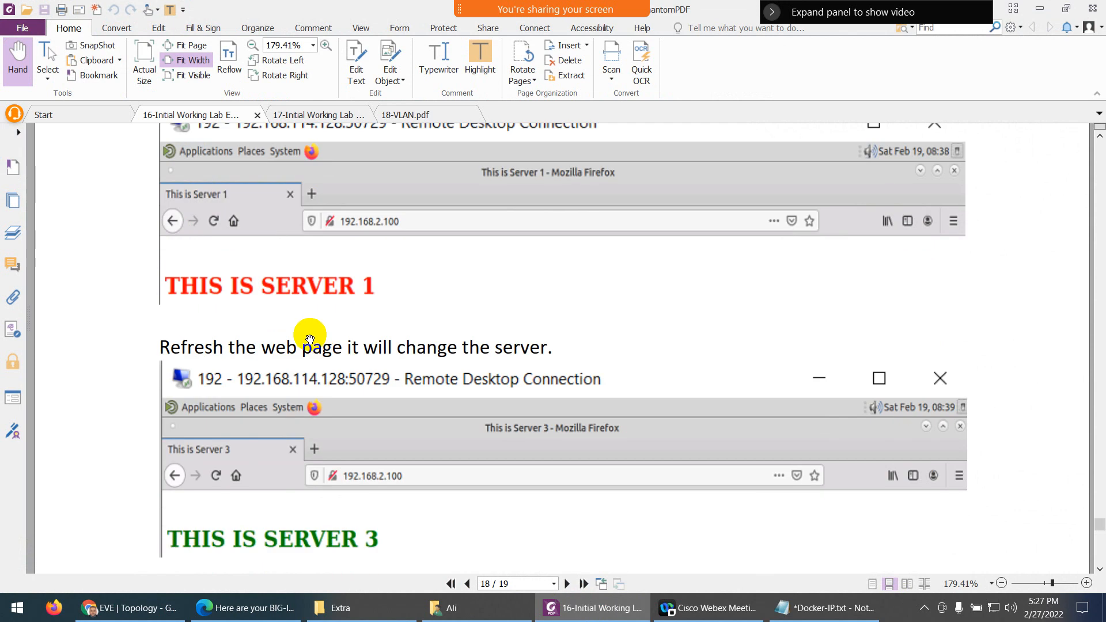
pyautogui.scroll(-3, 314, 298)
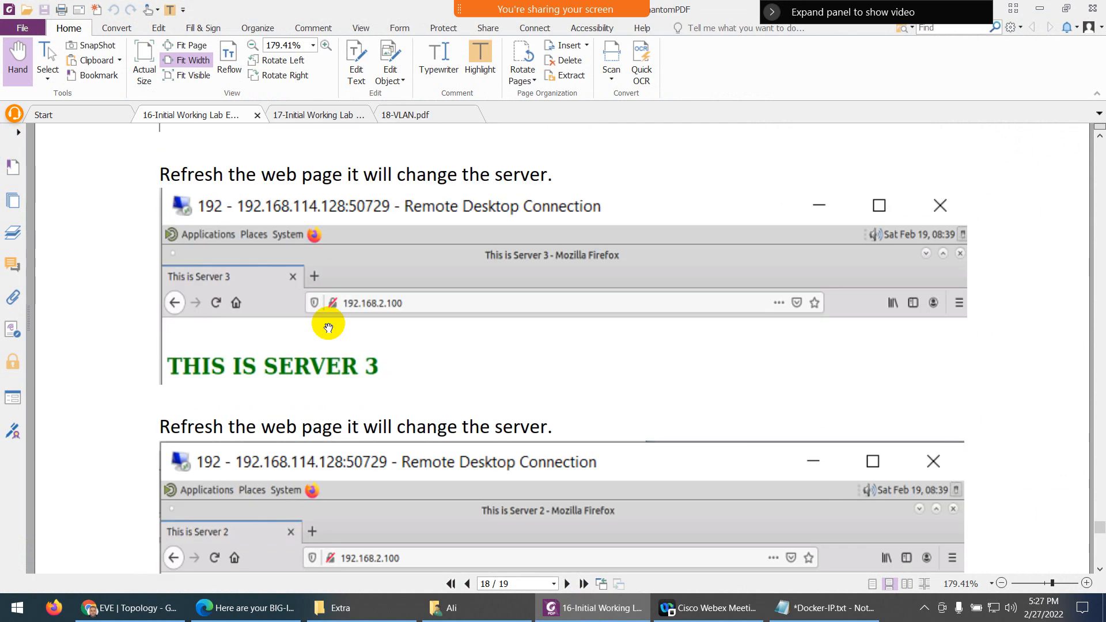
pyautogui.scroll(-5, 328, 327)
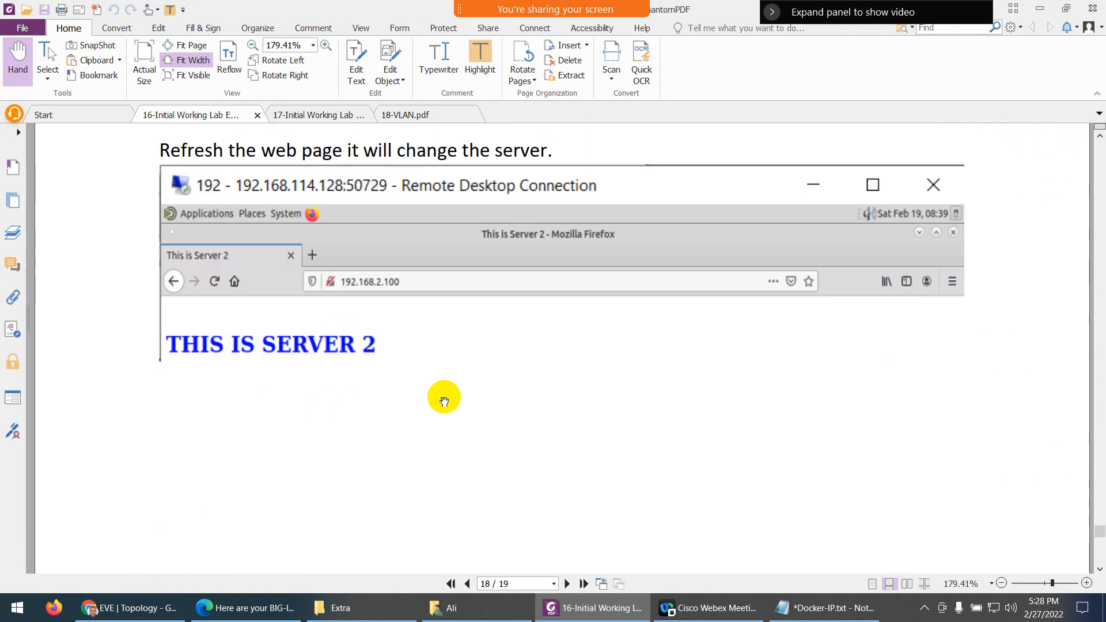
pyautogui.click(582, 611)
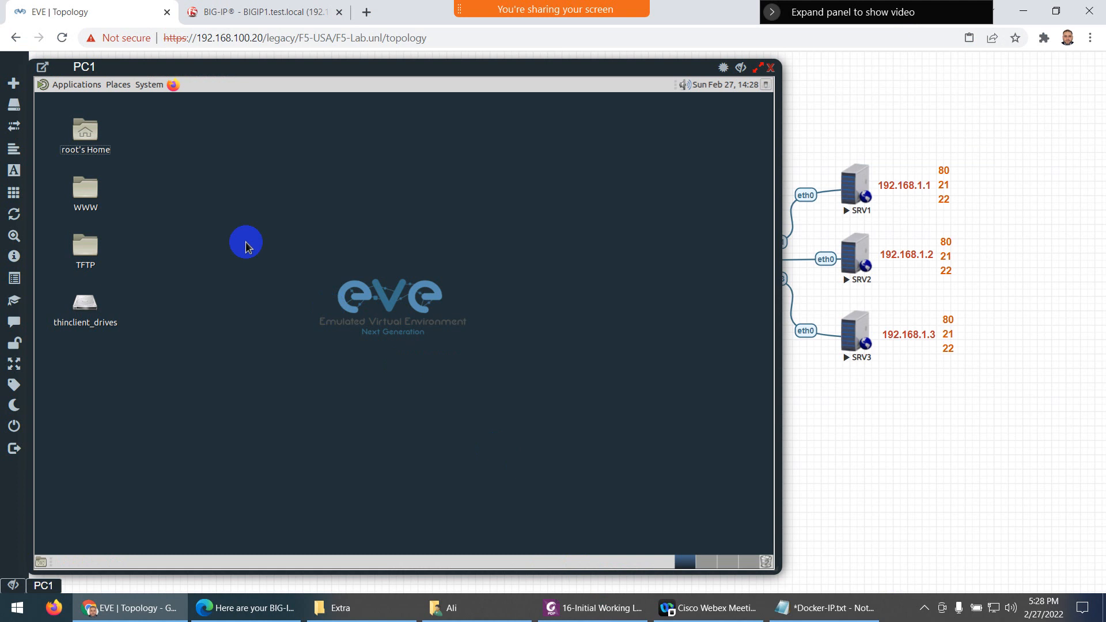
# Launch Firefox on PC1, then close PC1's console and open PC2's console
pyautogui.click(173, 85)
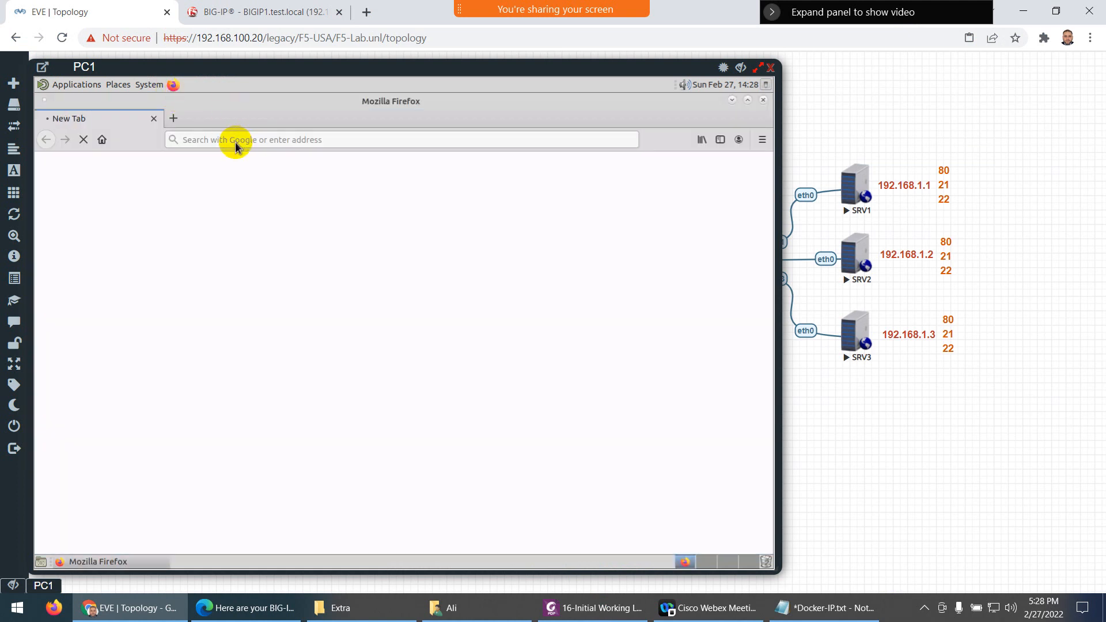
pyautogui.click(232, 140)
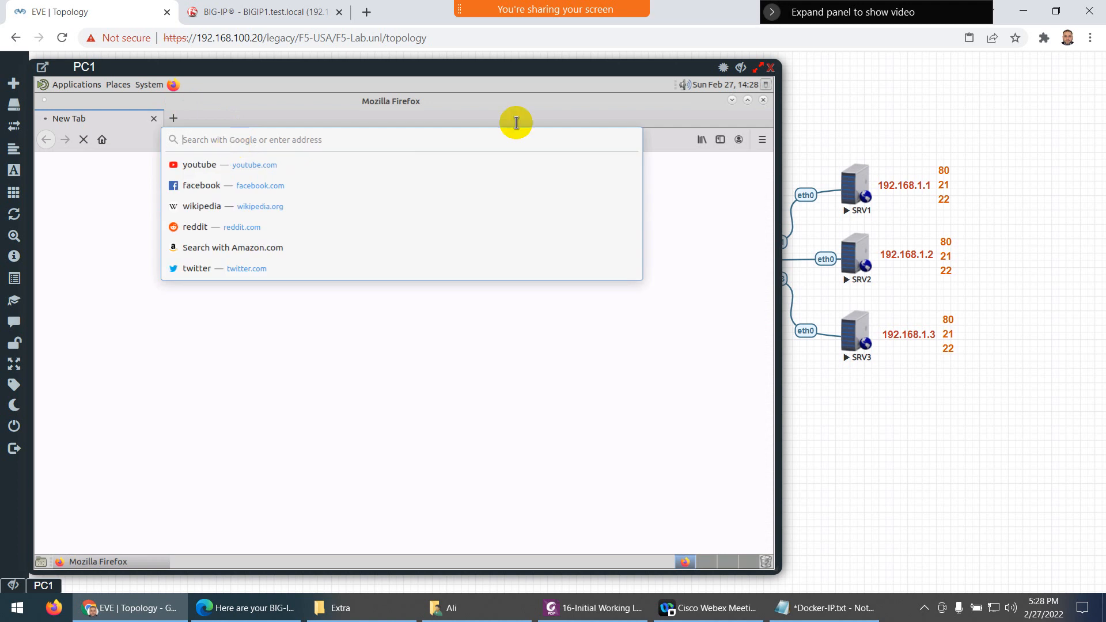
pyautogui.click(769, 68)
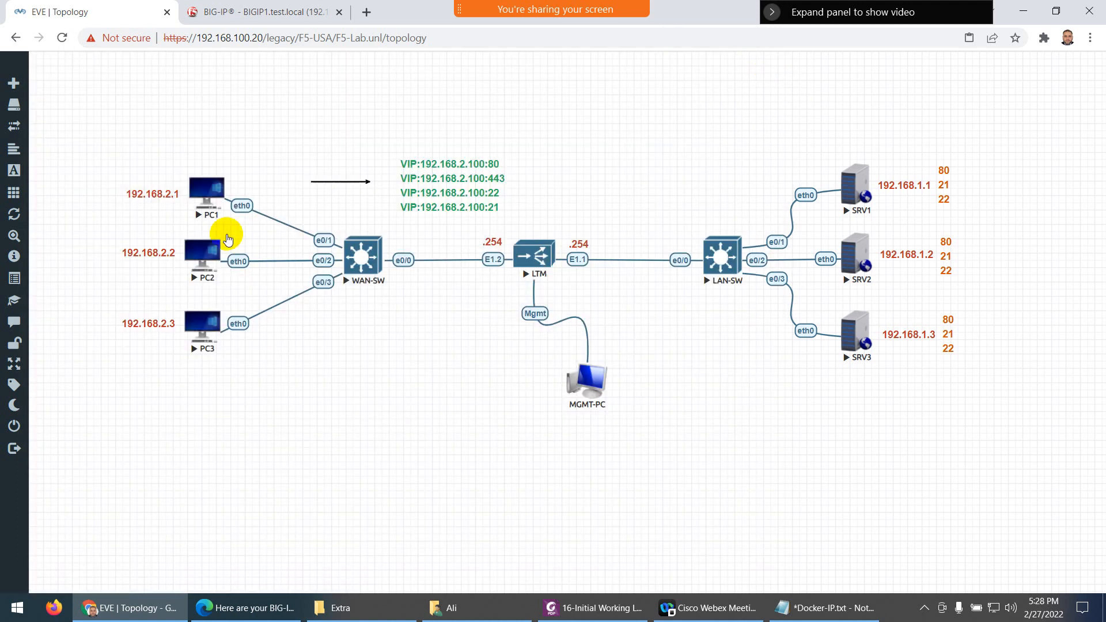
pyautogui.click(209, 249)
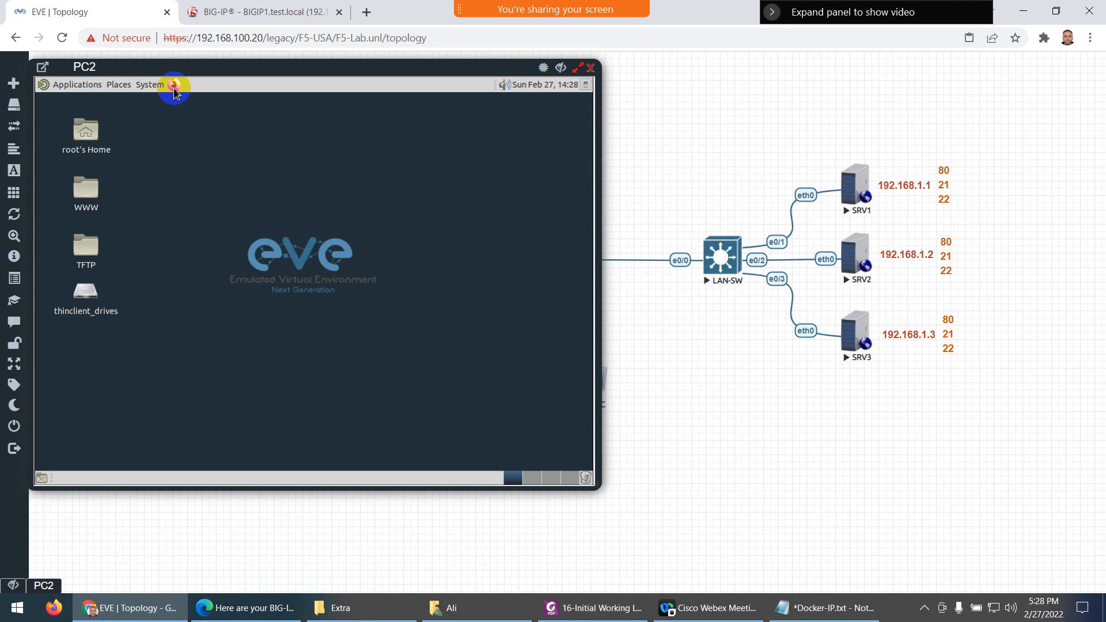
pyautogui.click(173, 84)
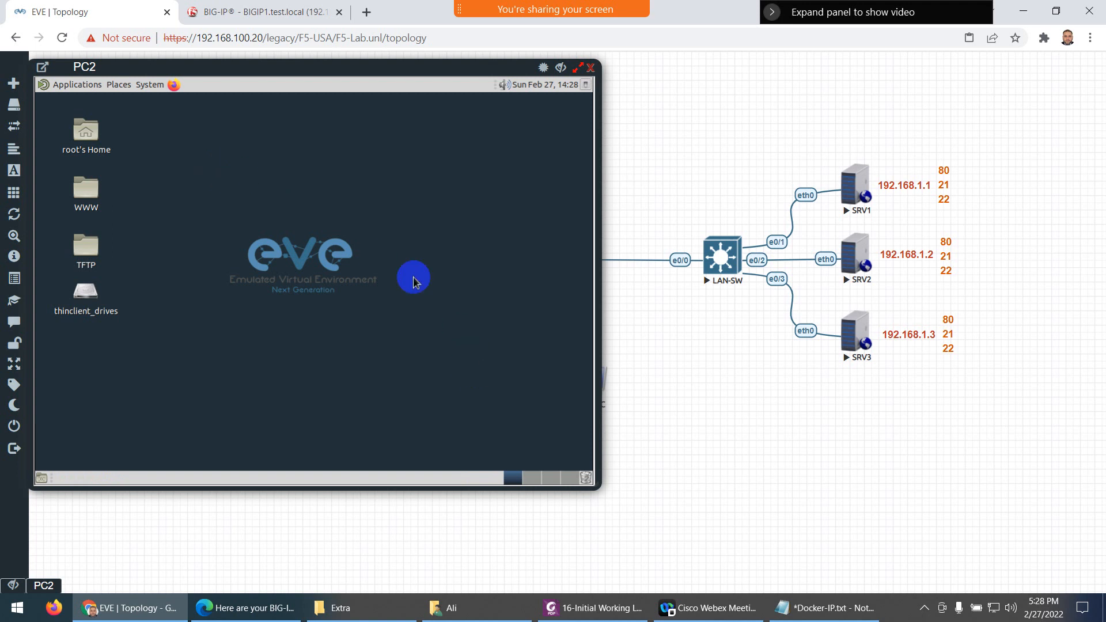
pyautogui.moveTo(311, 71); pyautogui.dragTo(348, 87)
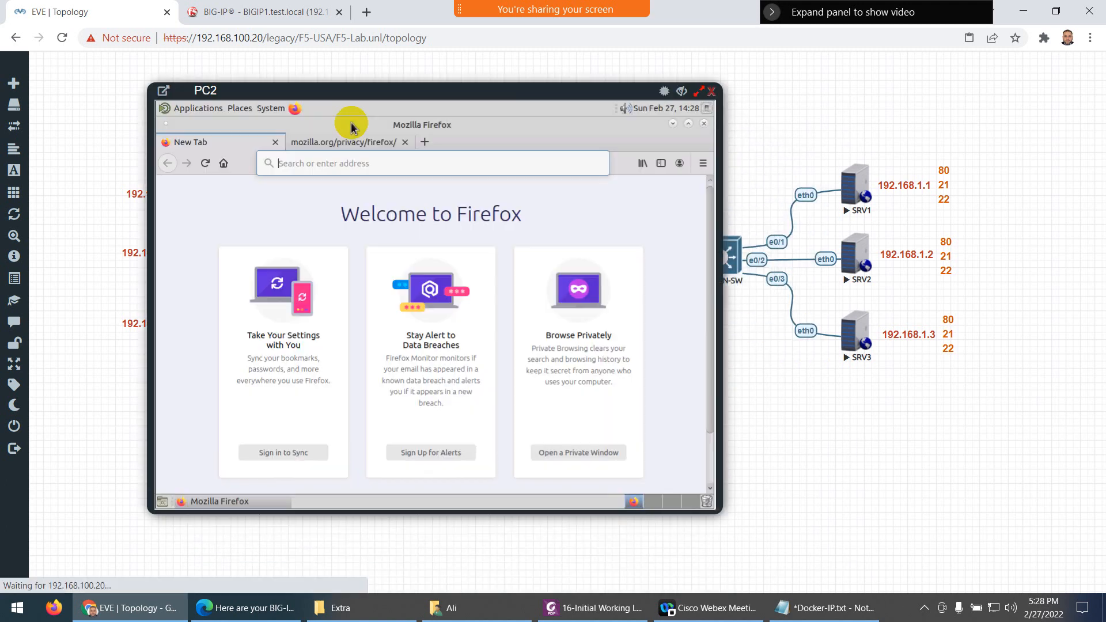
pyautogui.click(305, 163)
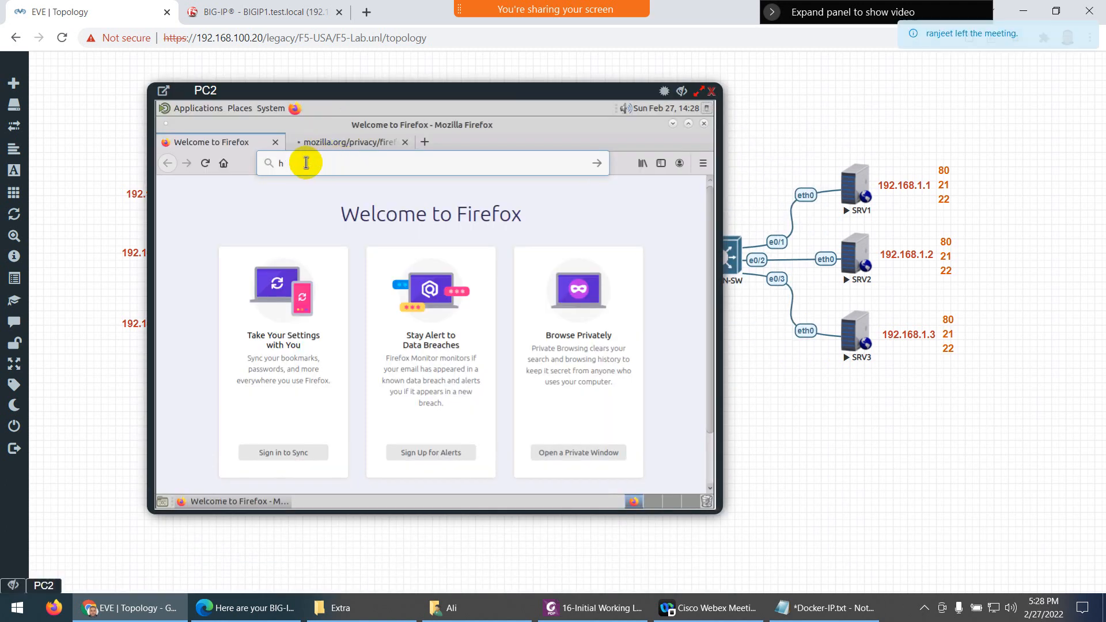
pyautogui.write('http:')
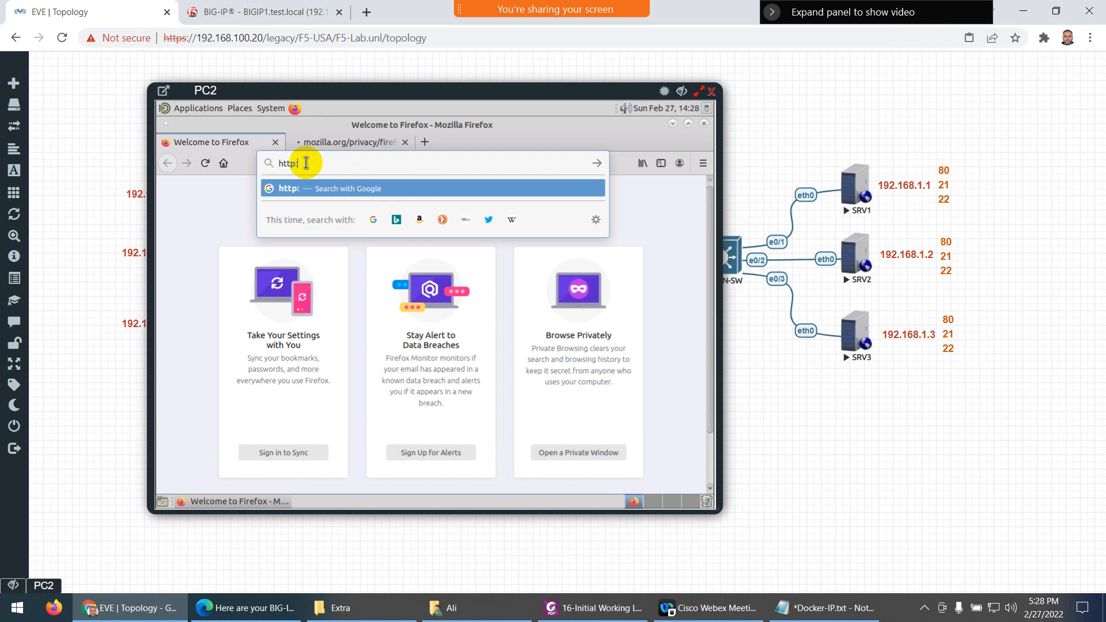
pyautogui.write('//192.1')
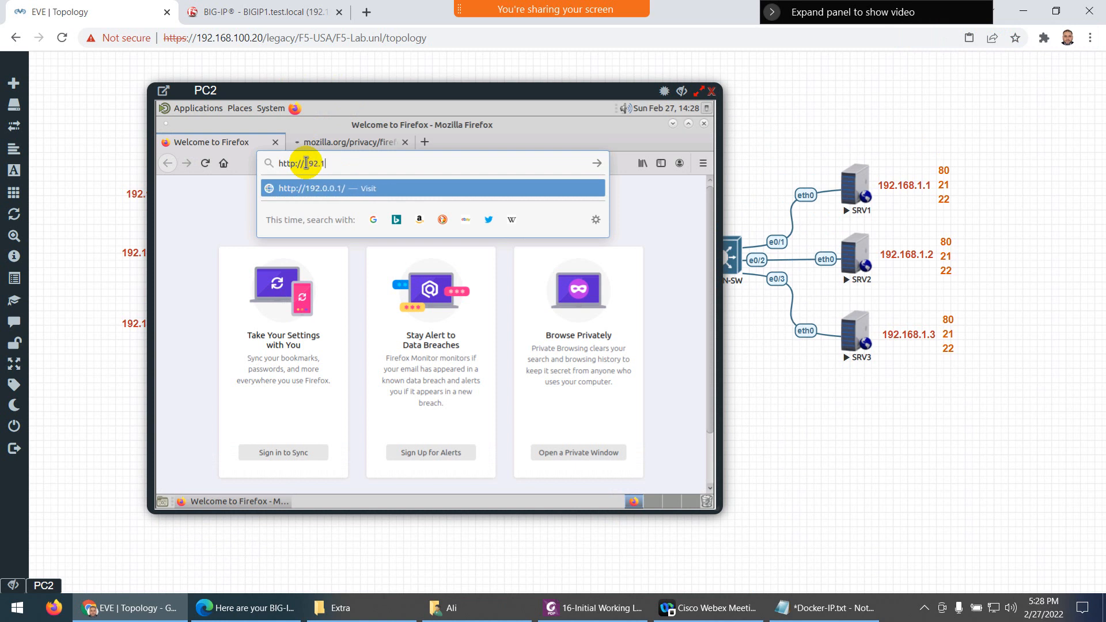
pyautogui.write('68.1.')
pyautogui.press('BackSpace')
pyautogui.write('2.100')
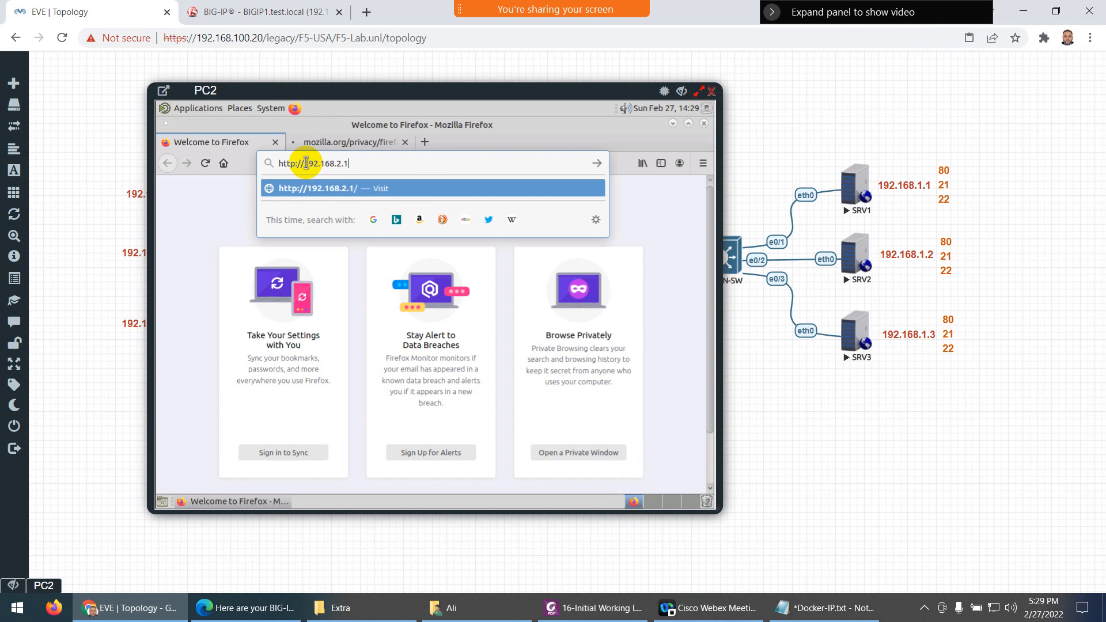
pyautogui.press('Return')
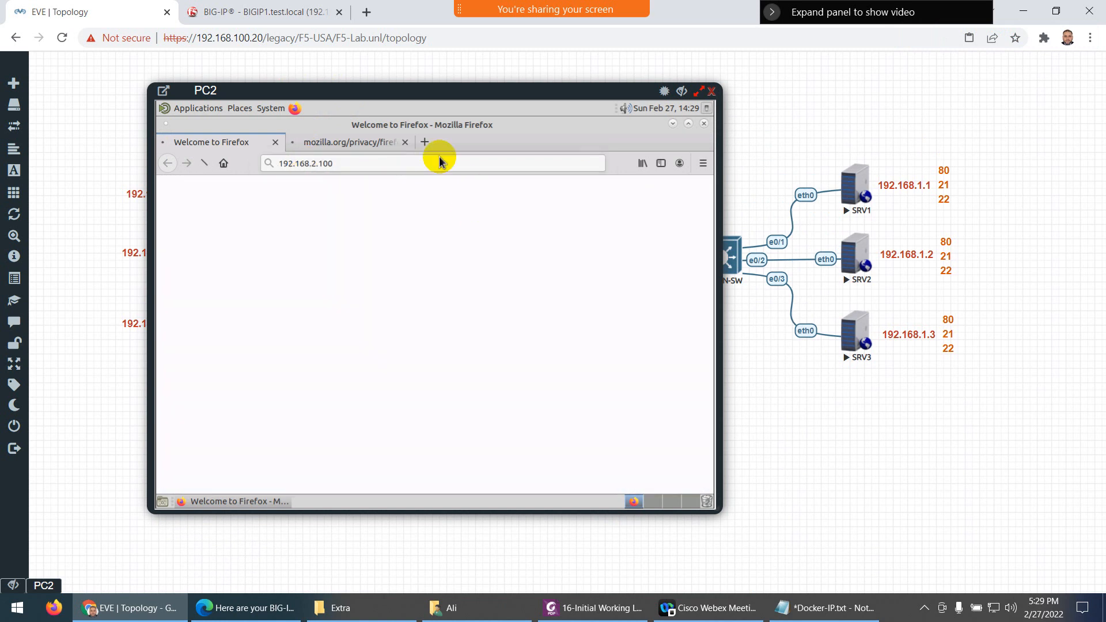
pyautogui.click(406, 142)
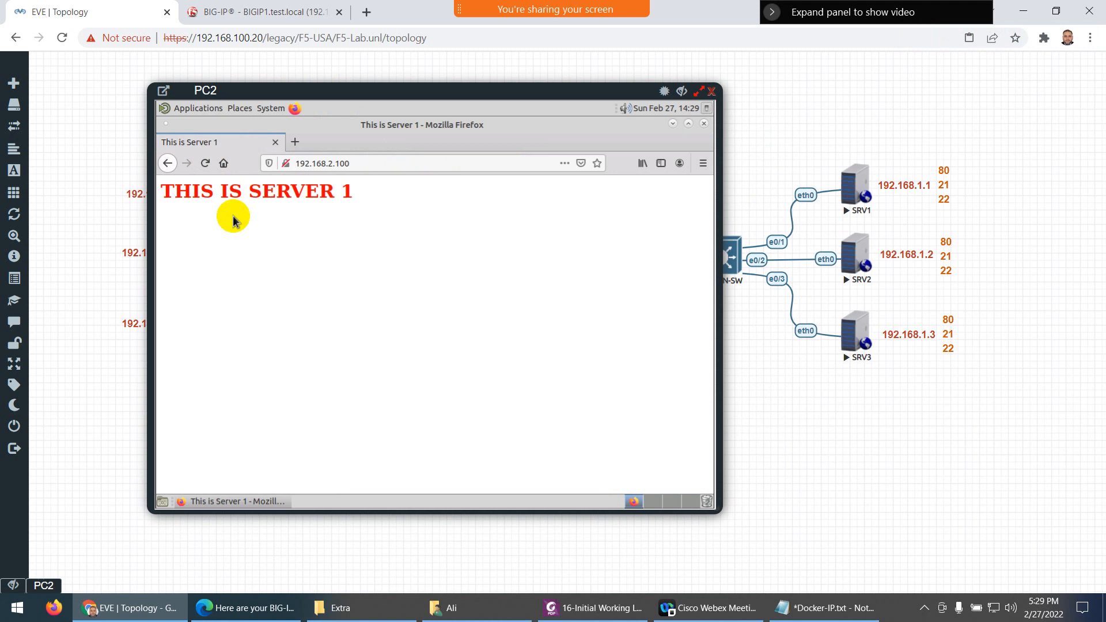
# Reload the VIP page repeatedly to see which server answers
pyautogui.click(205, 163)
pyautogui.click(204, 164)
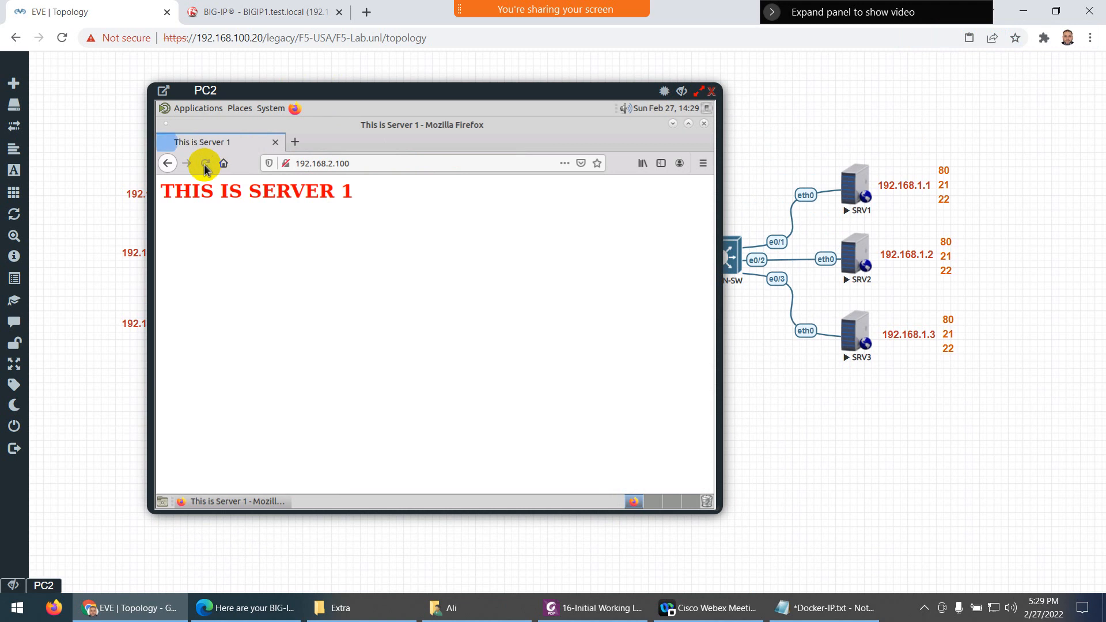
pyautogui.click(203, 164)
pyautogui.click(203, 165)
pyautogui.click(204, 165)
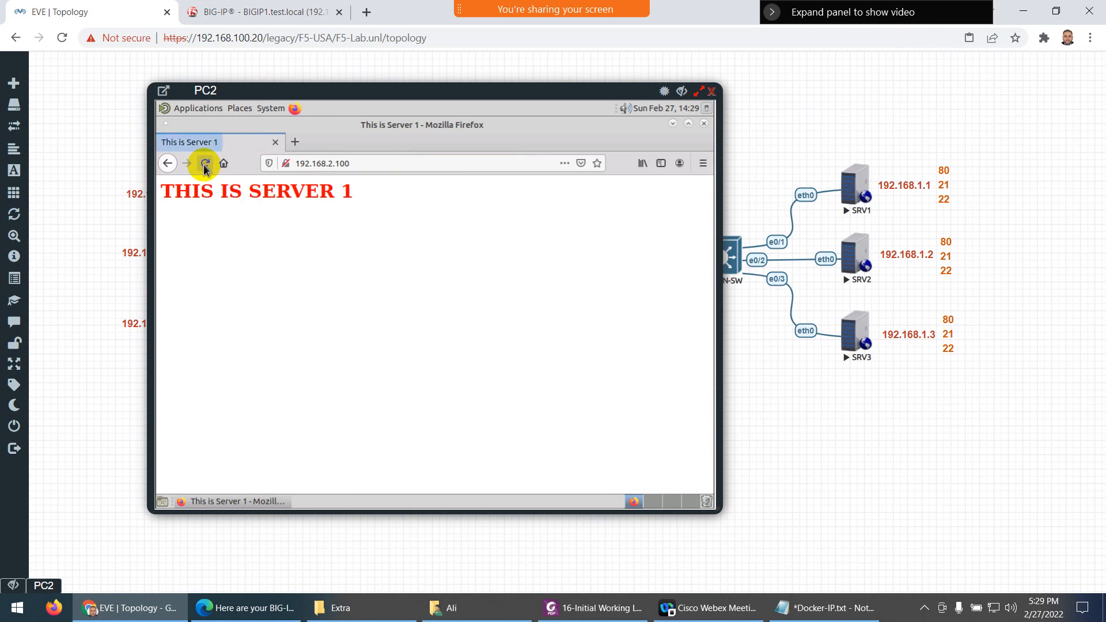
pyautogui.click(203, 165)
pyautogui.click(203, 165)
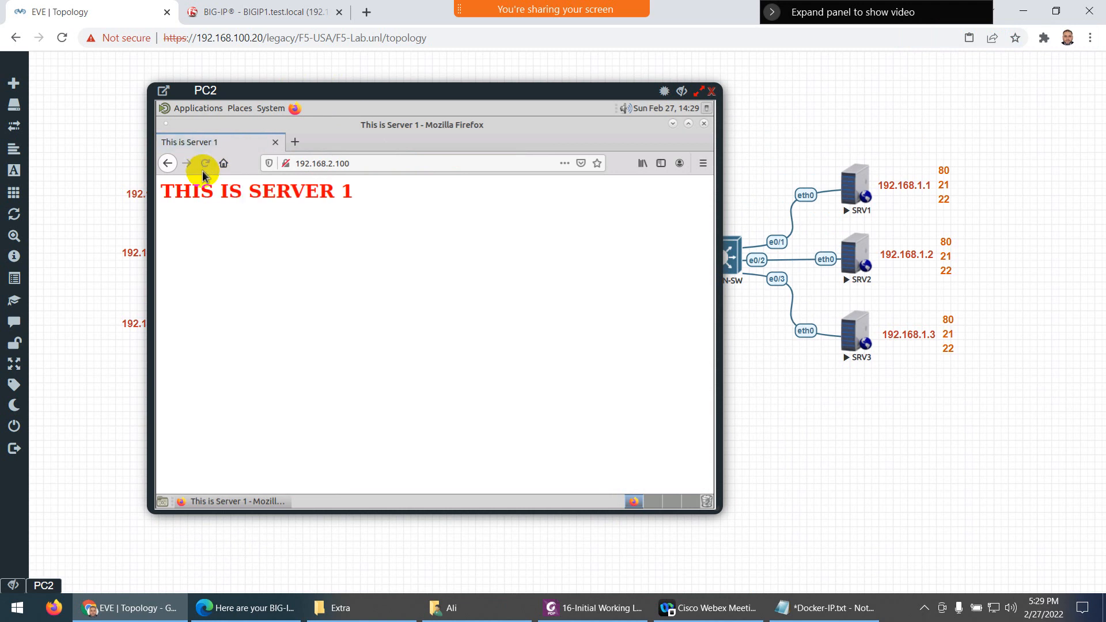
pyautogui.click(202, 168)
pyautogui.click(208, 167)
pyautogui.click(209, 167)
pyautogui.click(209, 165)
pyautogui.click(209, 164)
pyautogui.click(206, 165)
pyautogui.click(205, 164)
pyautogui.click(205, 165)
# Test the VIP in a private window with repeated reloads, then close it and reload to reach Server 2
pyautogui.click(293, 162)
pyautogui.hotkey('ctrl', 'c')
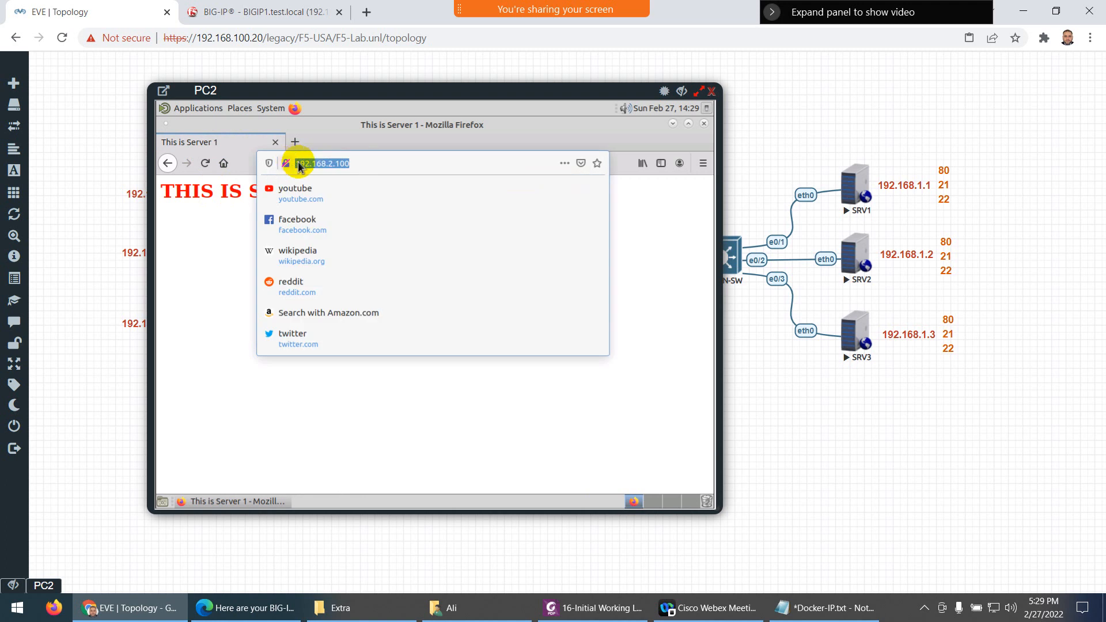
pyautogui.click(221, 237)
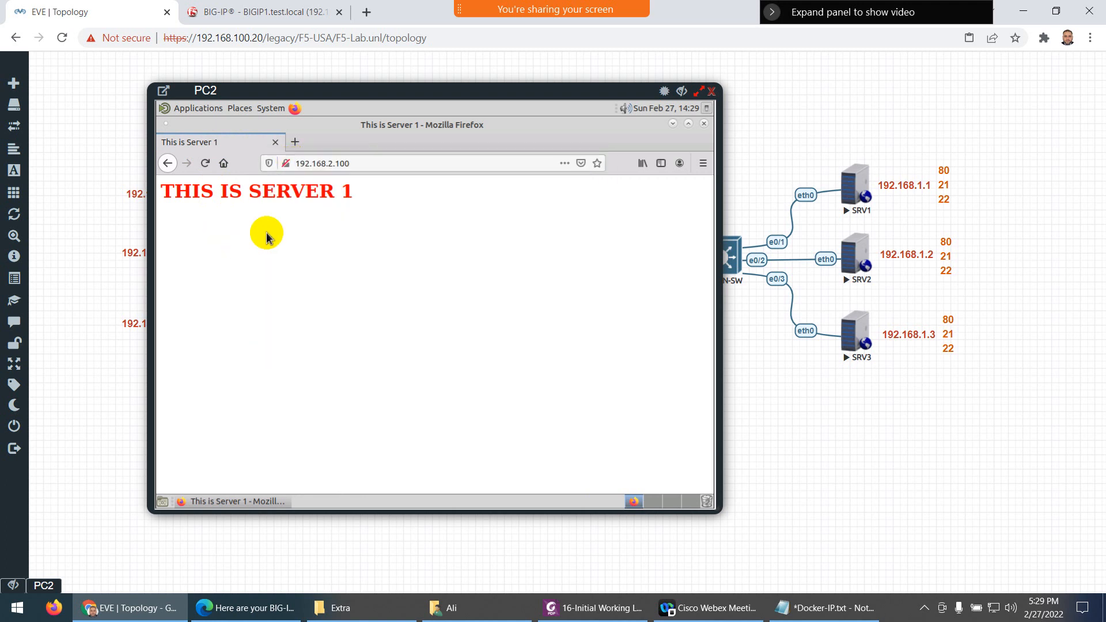
pyautogui.click(642, 163)
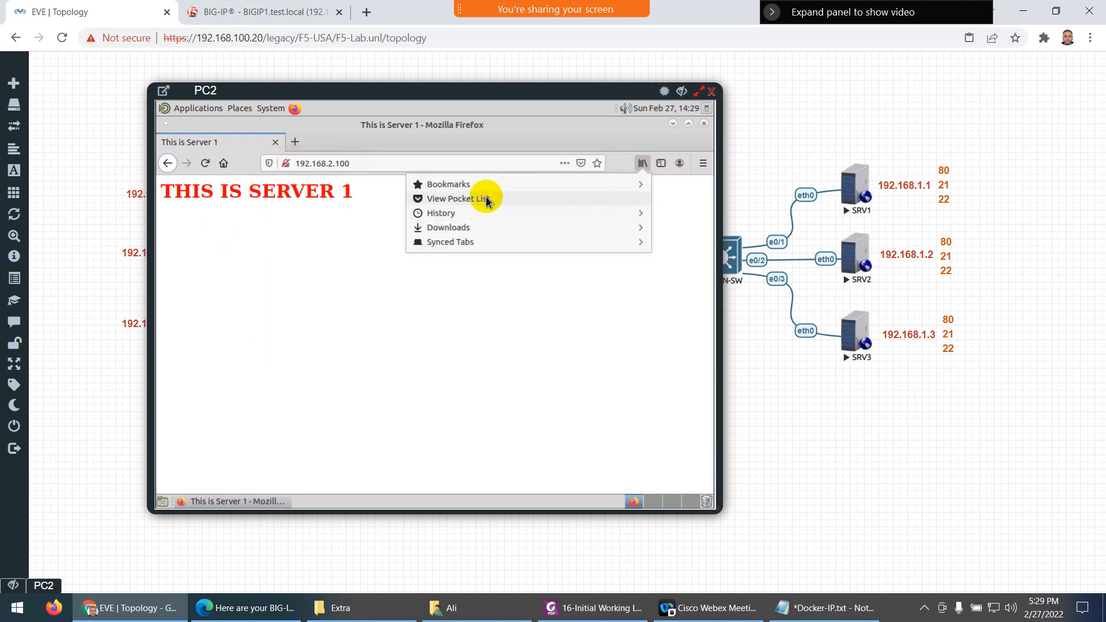
pyautogui.click(365, 247)
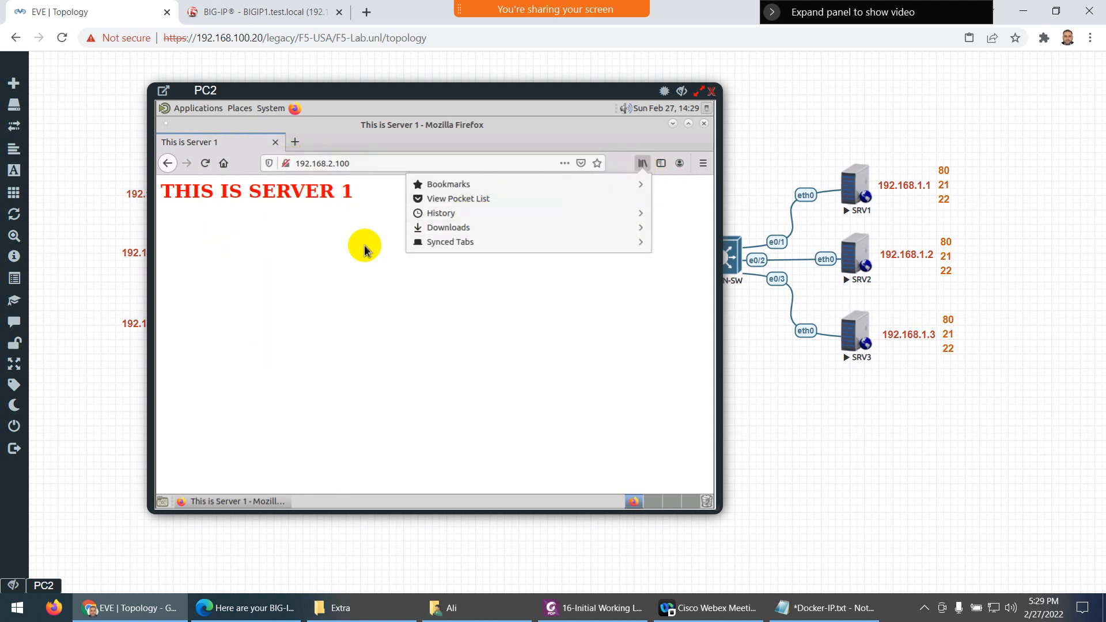
pyautogui.click(702, 163)
pyautogui.click(563, 243)
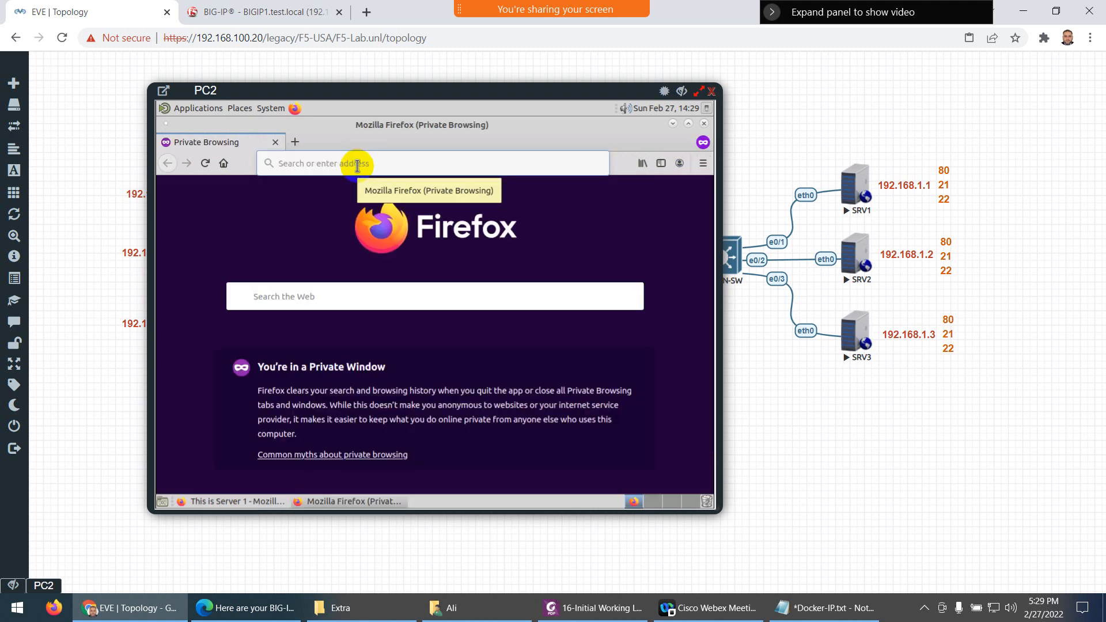
pyautogui.hotkey('ctrl', 'v')
pyautogui.press('Return')
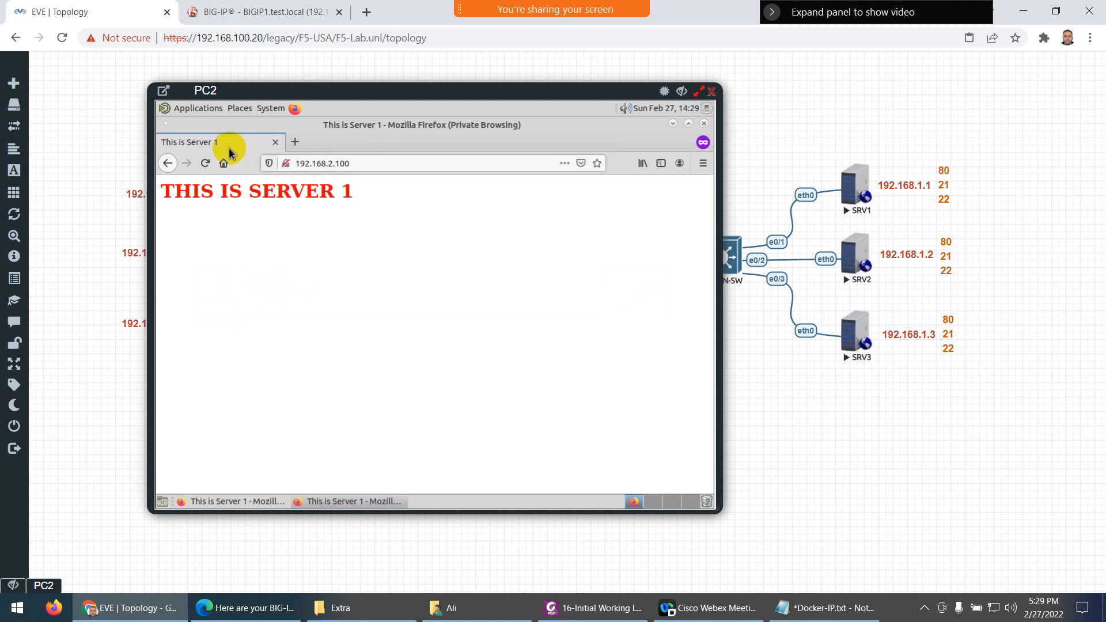
pyautogui.click(202, 164)
pyautogui.click(202, 164)
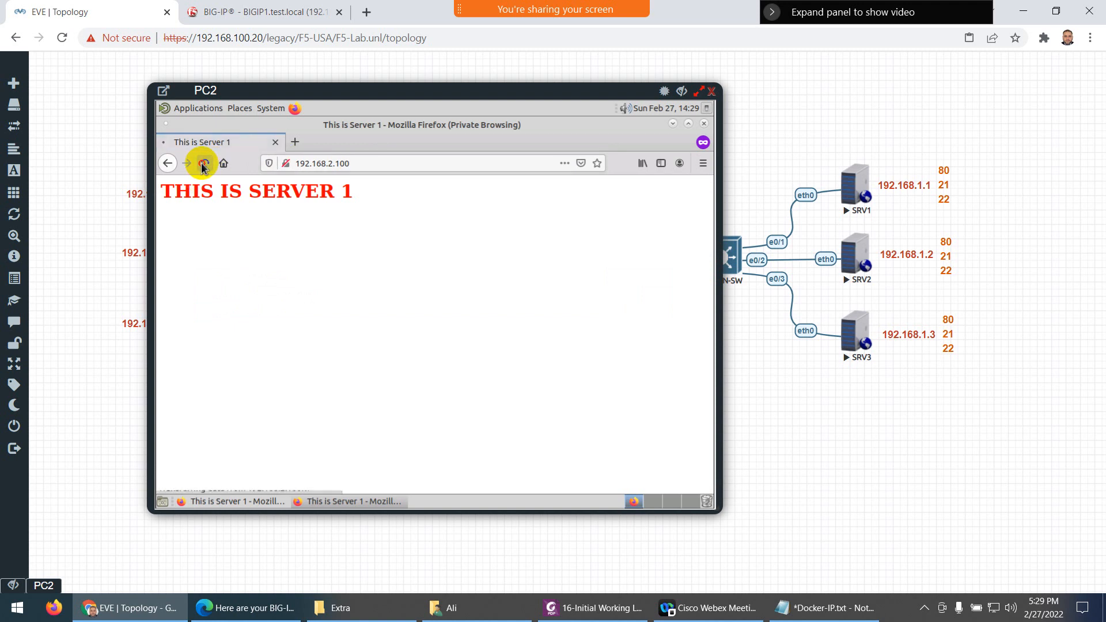
pyautogui.click(202, 164)
pyautogui.click(201, 164)
pyautogui.click(202, 165)
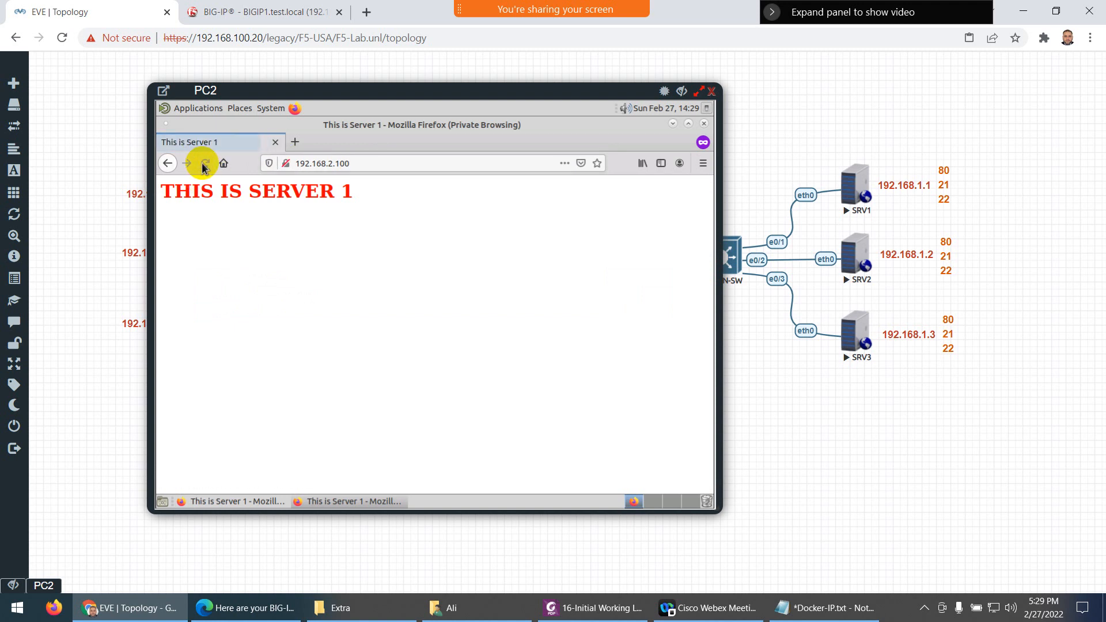
pyautogui.click(203, 165)
pyautogui.click(202, 166)
pyautogui.click(203, 164)
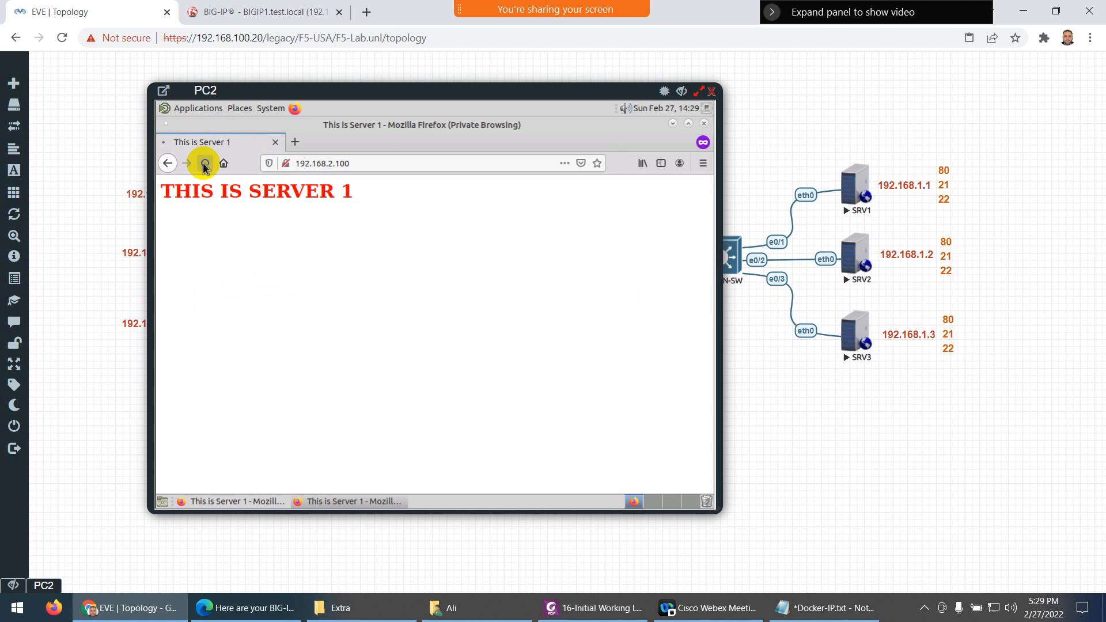
pyautogui.click(202, 164)
pyautogui.click(203, 164)
pyautogui.click(203, 164)
pyautogui.click(202, 164)
pyautogui.click(203, 164)
pyautogui.click(207, 165)
pyautogui.click(203, 165)
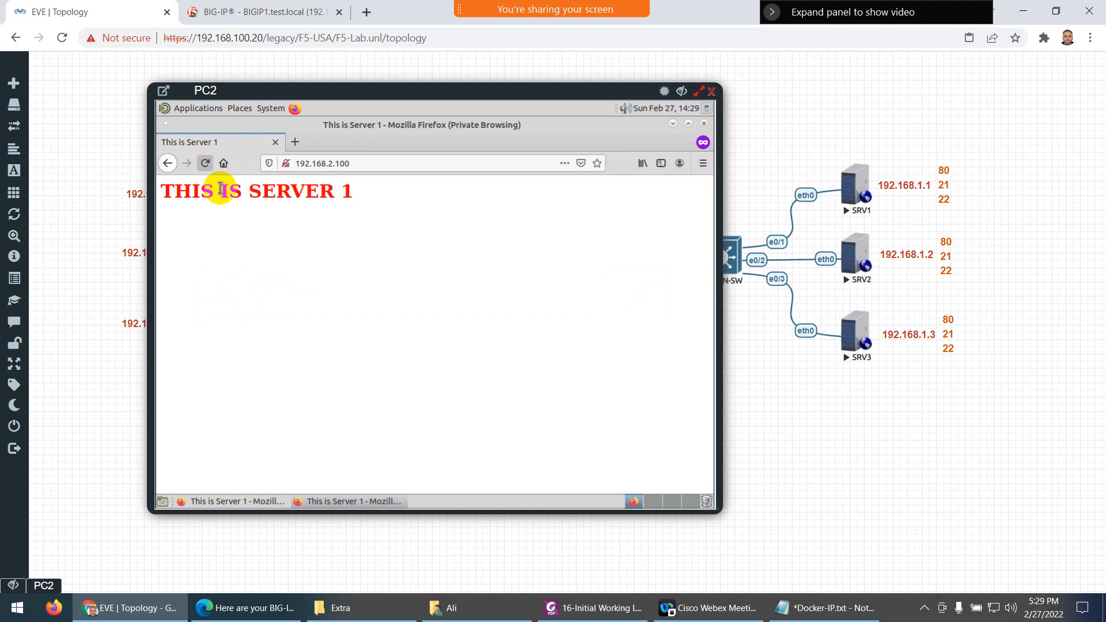
pyautogui.click(703, 123)
pyautogui.click(206, 164)
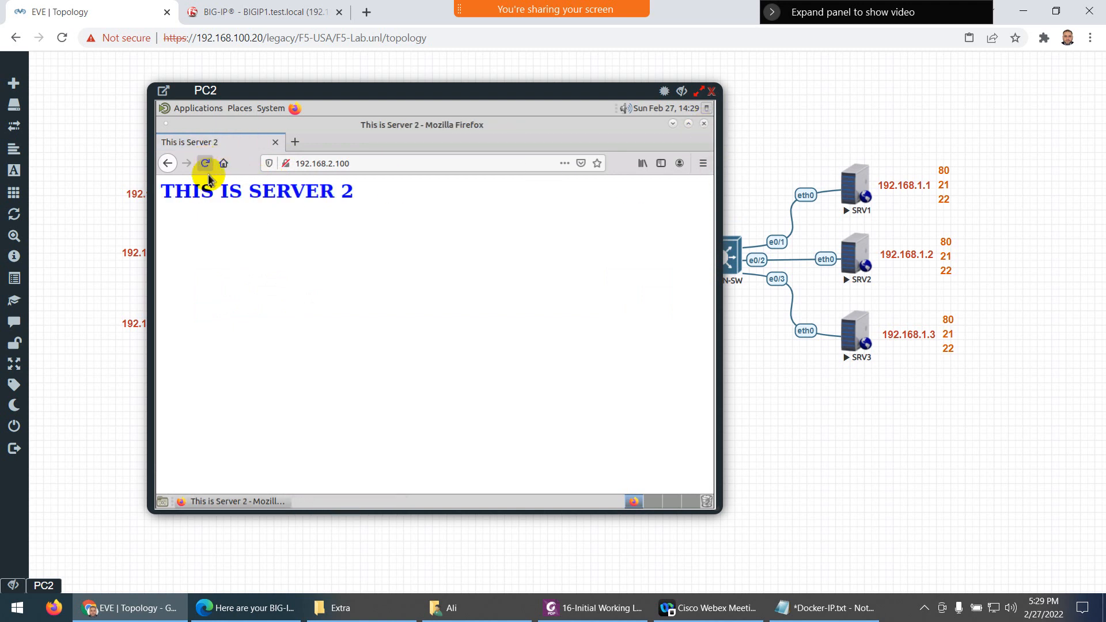
# Reload the VIP page until 'THIS IS SERVER 3' appears, then close PC2's console
pyautogui.click(205, 164)
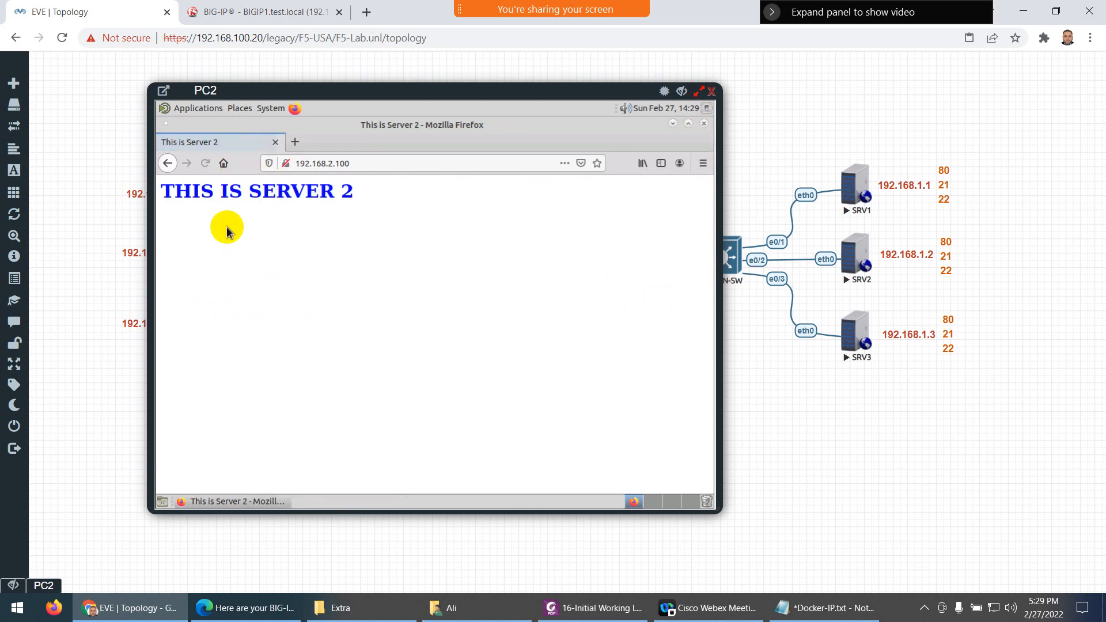
pyautogui.click(207, 167)
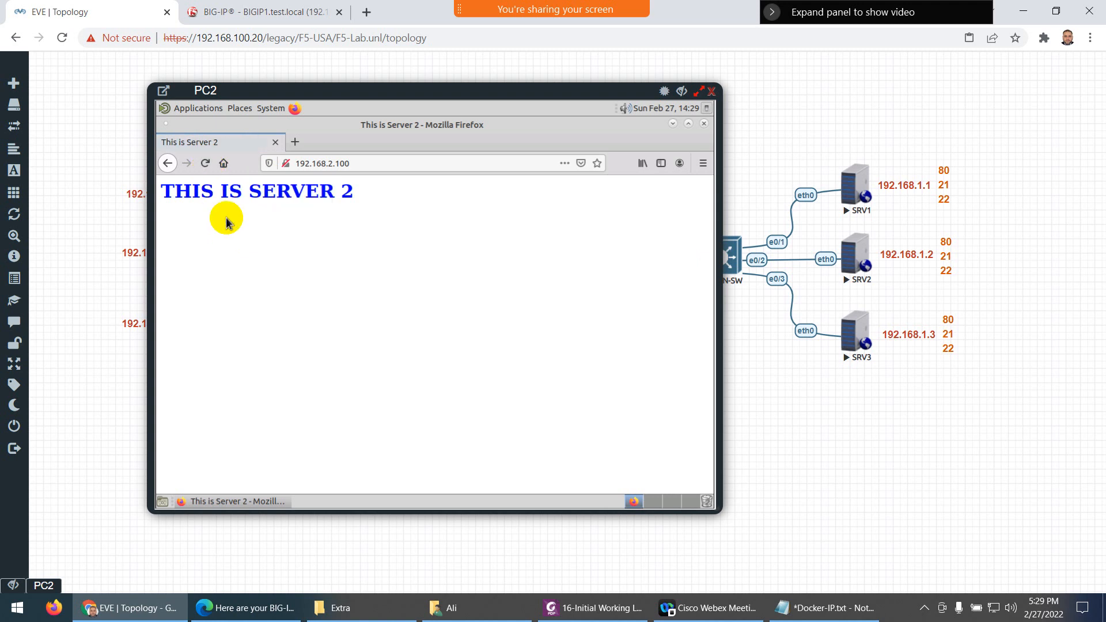
pyautogui.click(201, 167)
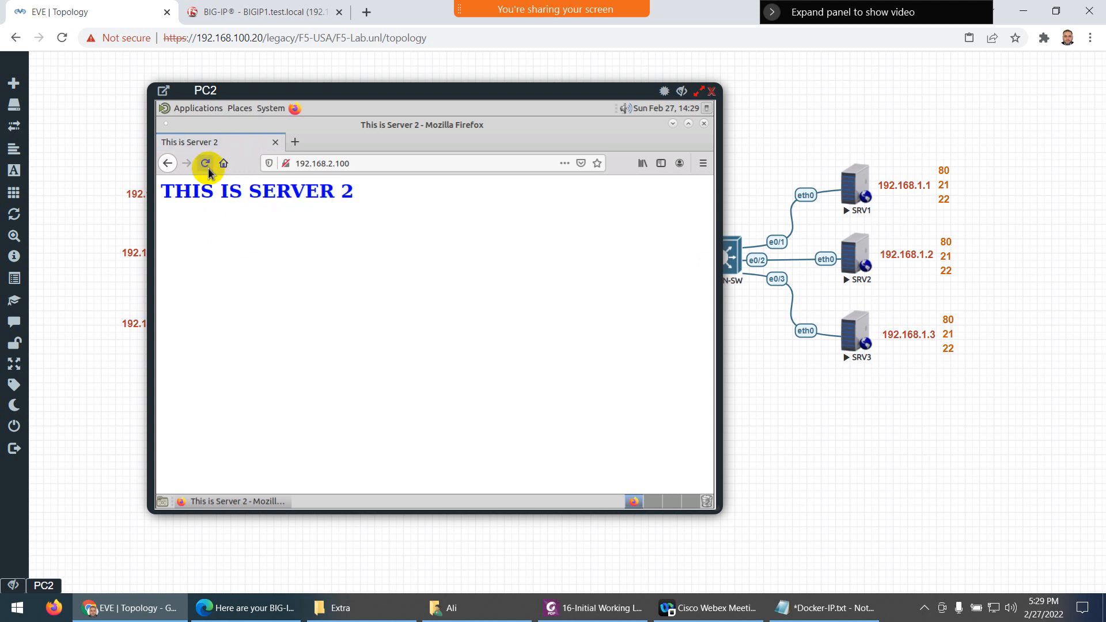
pyautogui.click(208, 167)
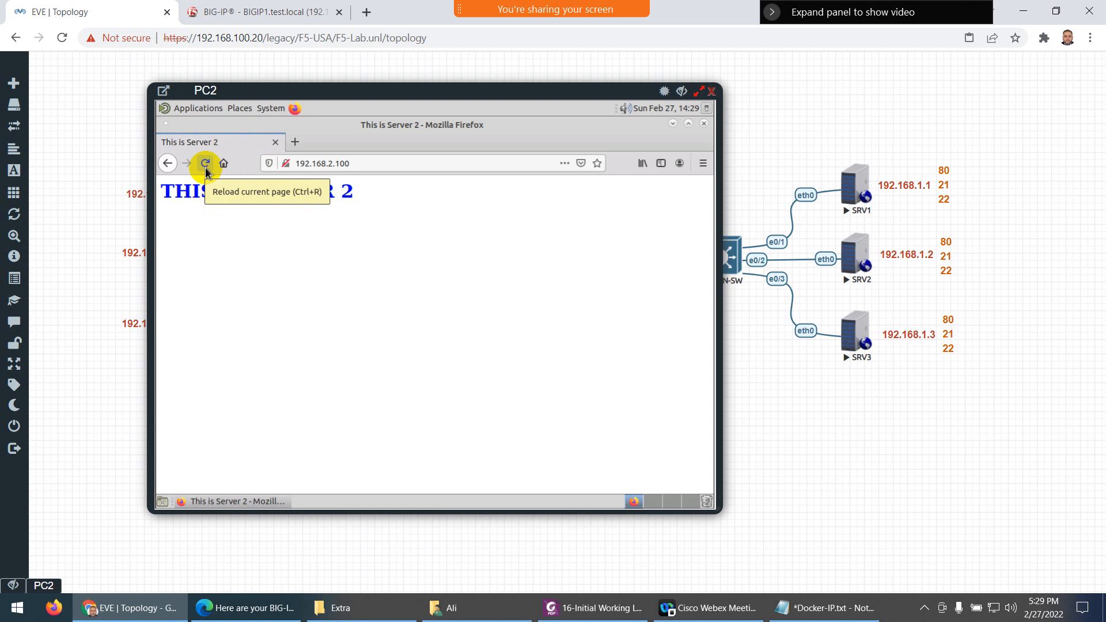
pyautogui.click(205, 167)
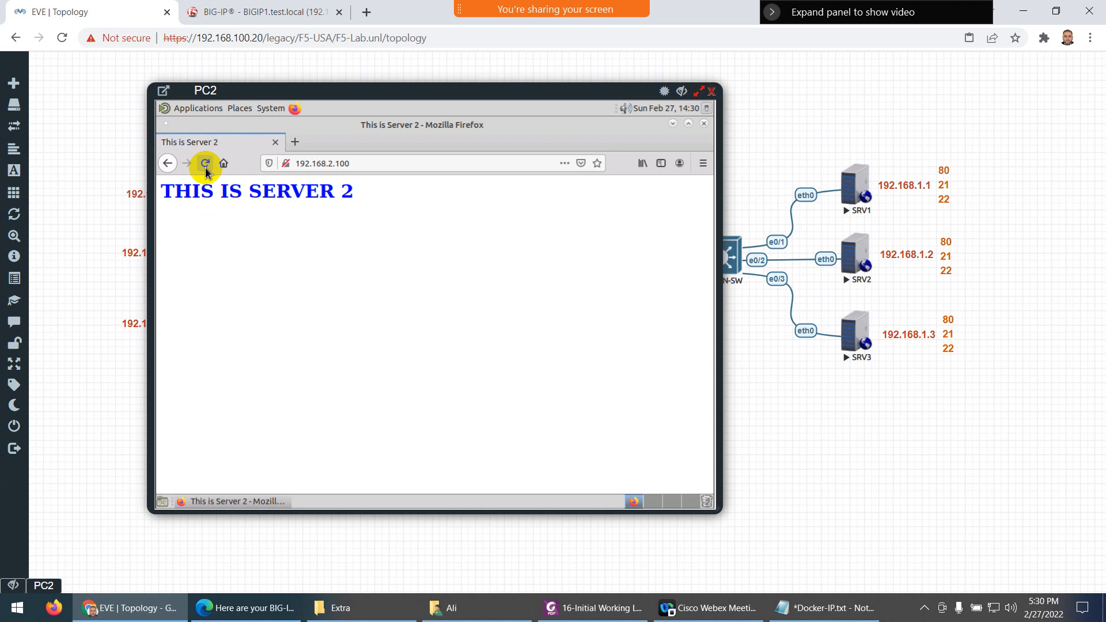
pyautogui.click(205, 167)
pyautogui.click(204, 164)
pyautogui.click(203, 165)
pyautogui.click(203, 165)
pyautogui.click(203, 165)
pyautogui.click(203, 165)
pyautogui.click(203, 166)
pyautogui.click(203, 165)
pyautogui.press('F7')
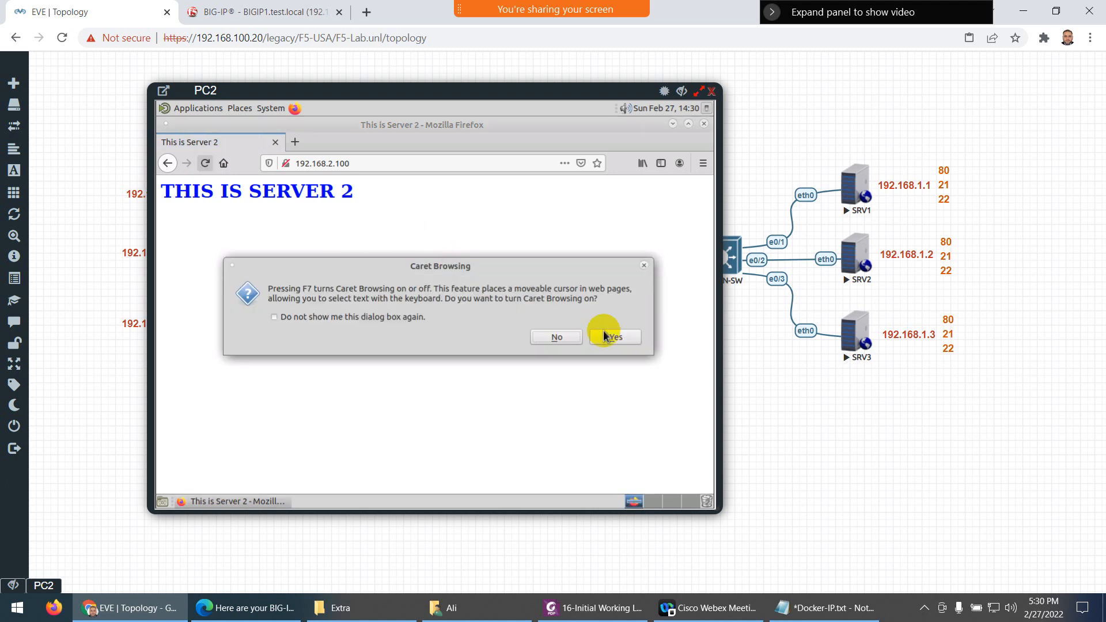
pyautogui.click(604, 335)
pyautogui.click(208, 165)
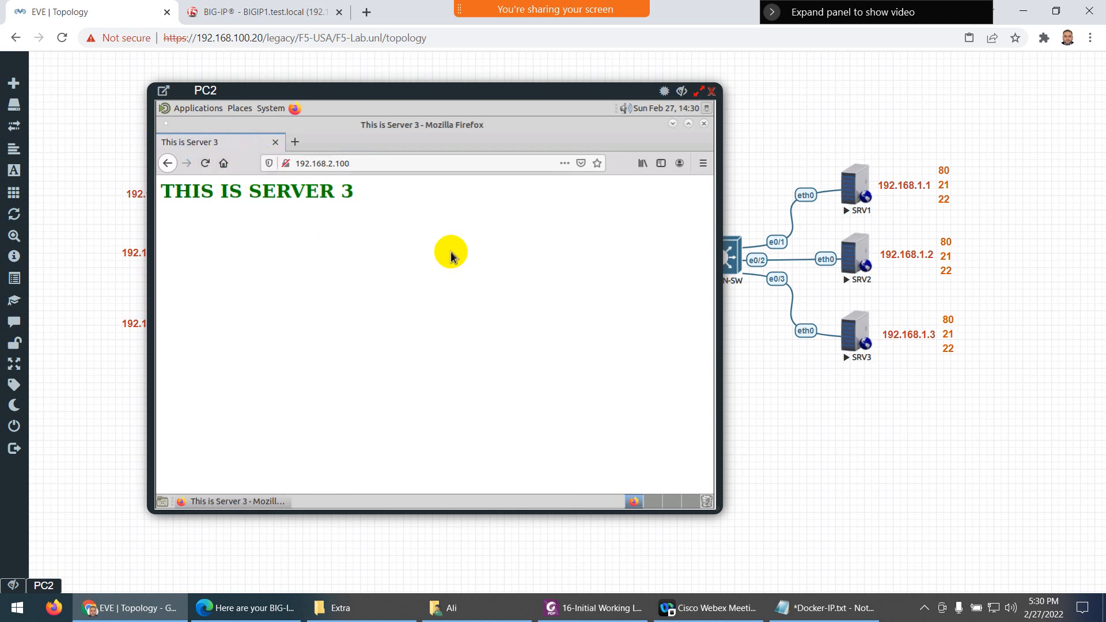
pyautogui.click(681, 90)
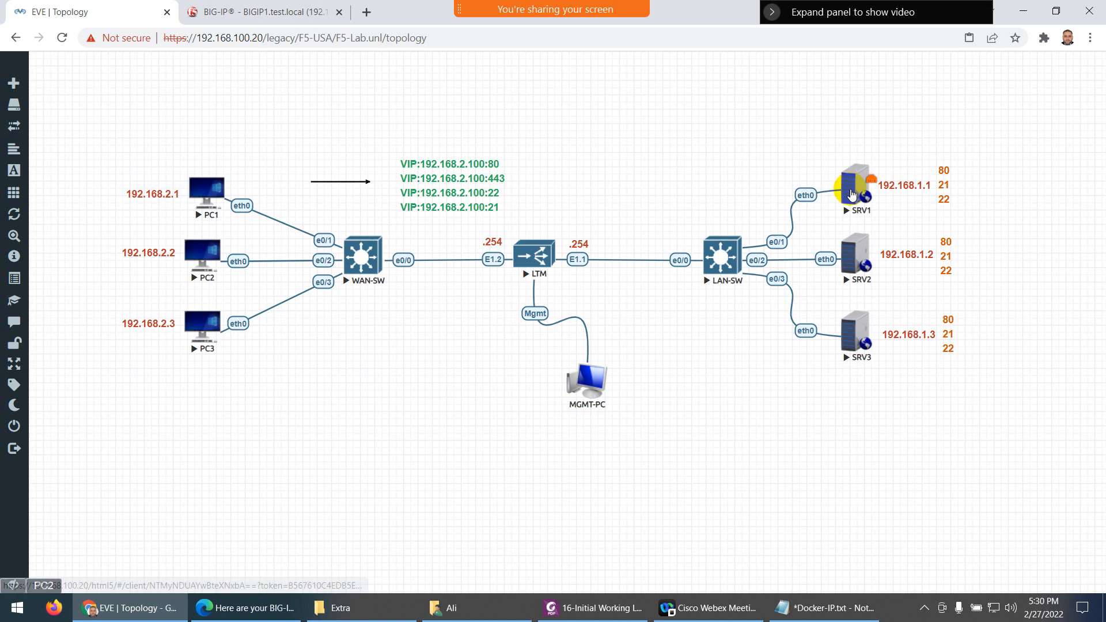
# Open BIG-IP's Local Traffic module statistics with the Pools statistics type
pyautogui.click(259, 11)
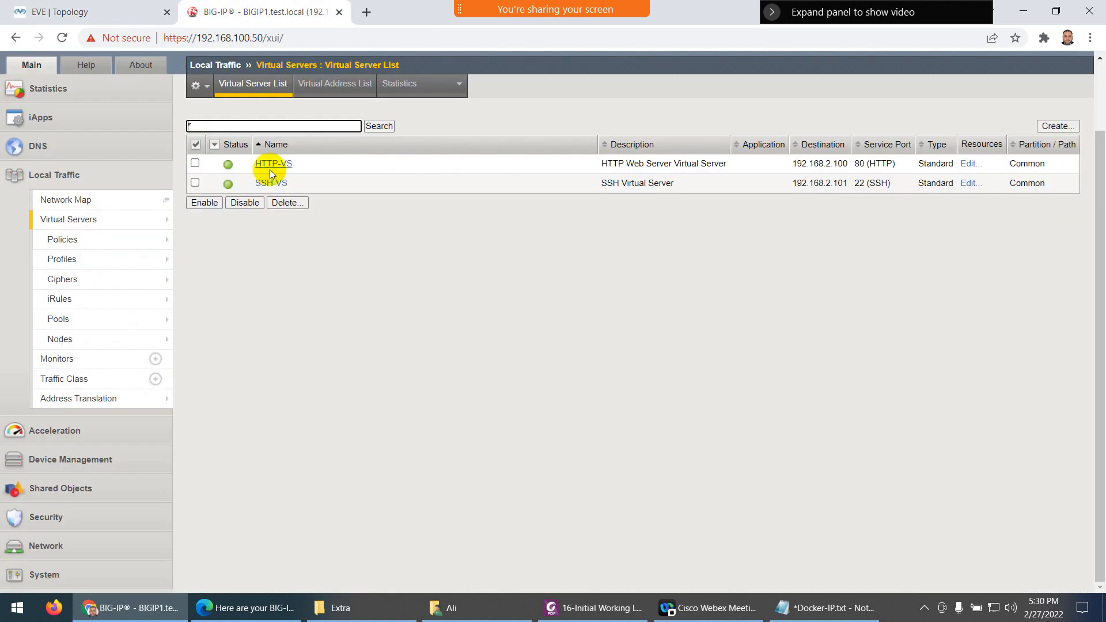
pyautogui.click(45, 87)
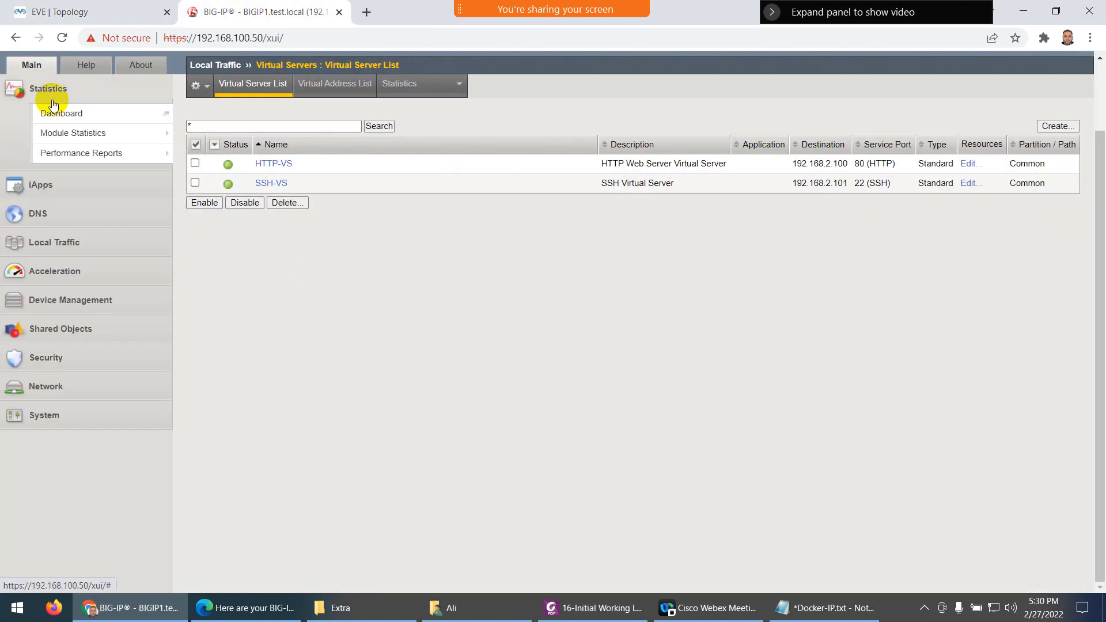
pyautogui.moveTo(58, 136)
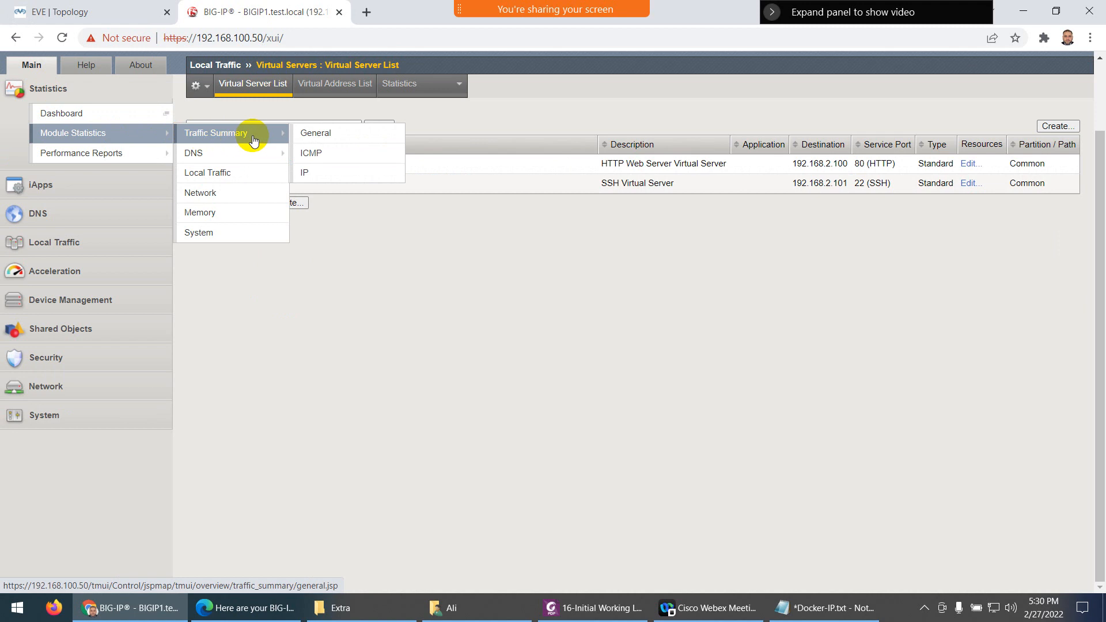
pyautogui.moveTo(243, 151)
pyautogui.click(217, 173)
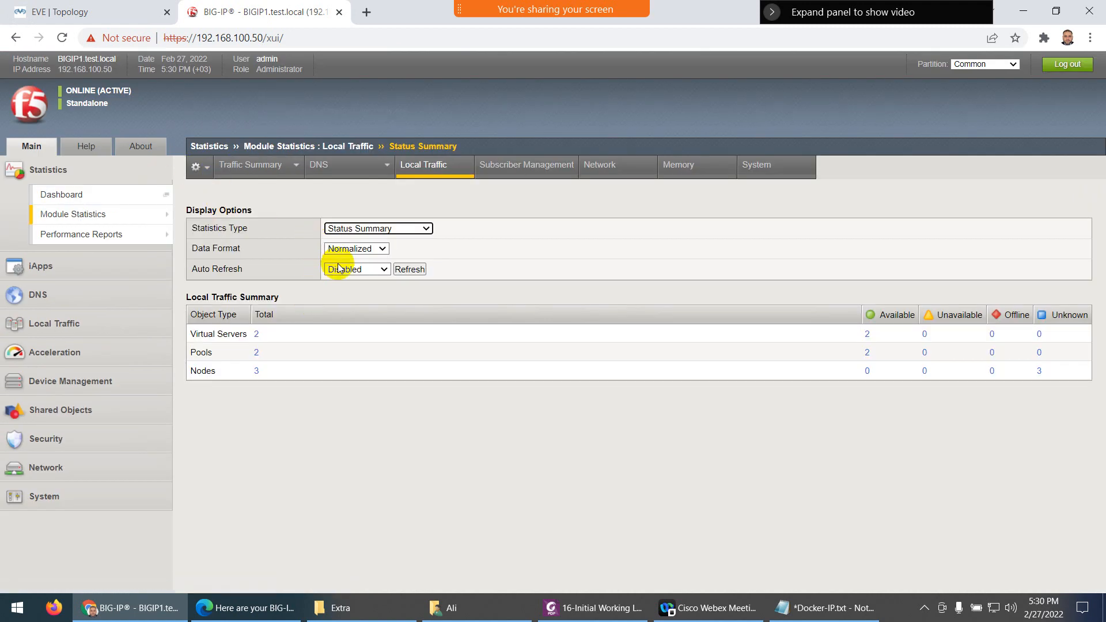
pyautogui.click(369, 229)
pyautogui.click(352, 306)
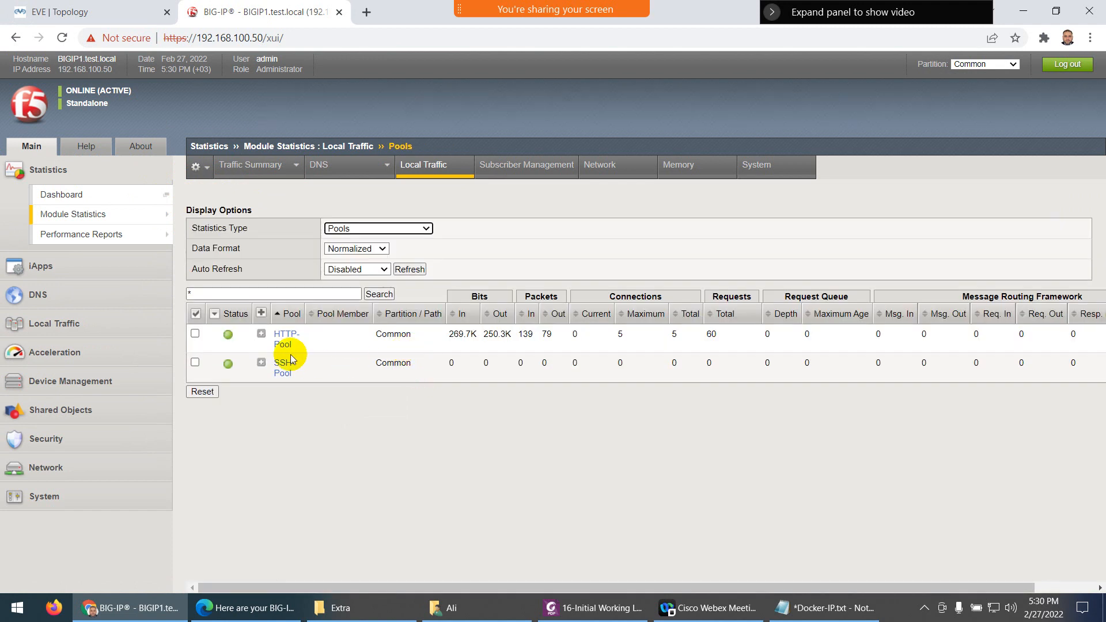
# Expand HTTP-Pool's members, showing 45/14/1 requests across SRV1–SRV3, and SSH-Pool's members
pyautogui.click(262, 335)
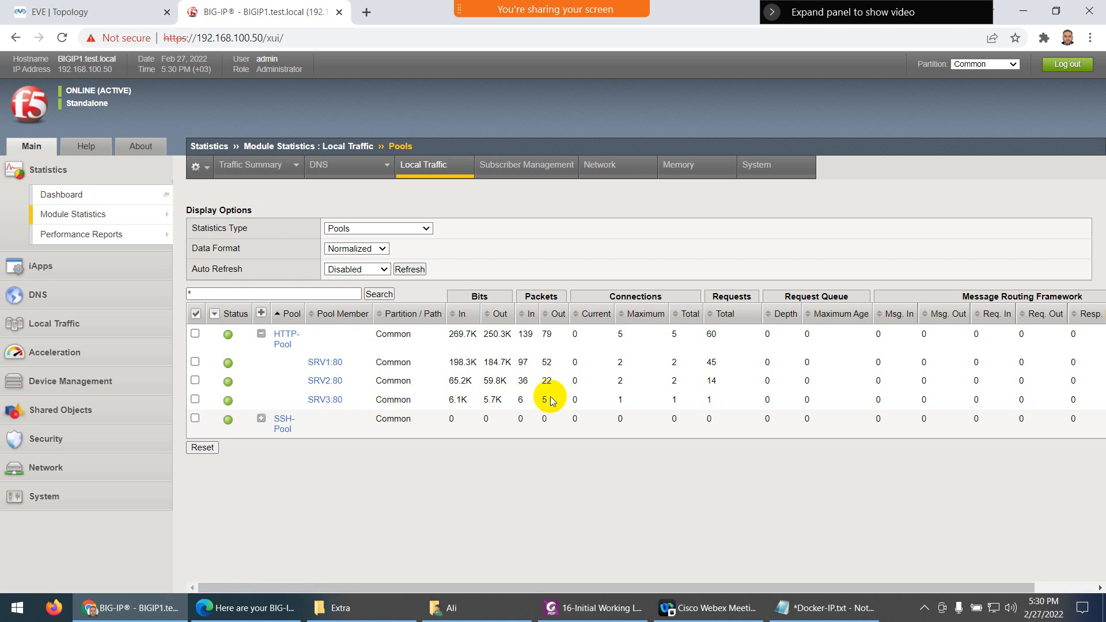
pyautogui.moveTo(549, 397); pyautogui.dragTo(496, 422)
pyautogui.click(502, 432)
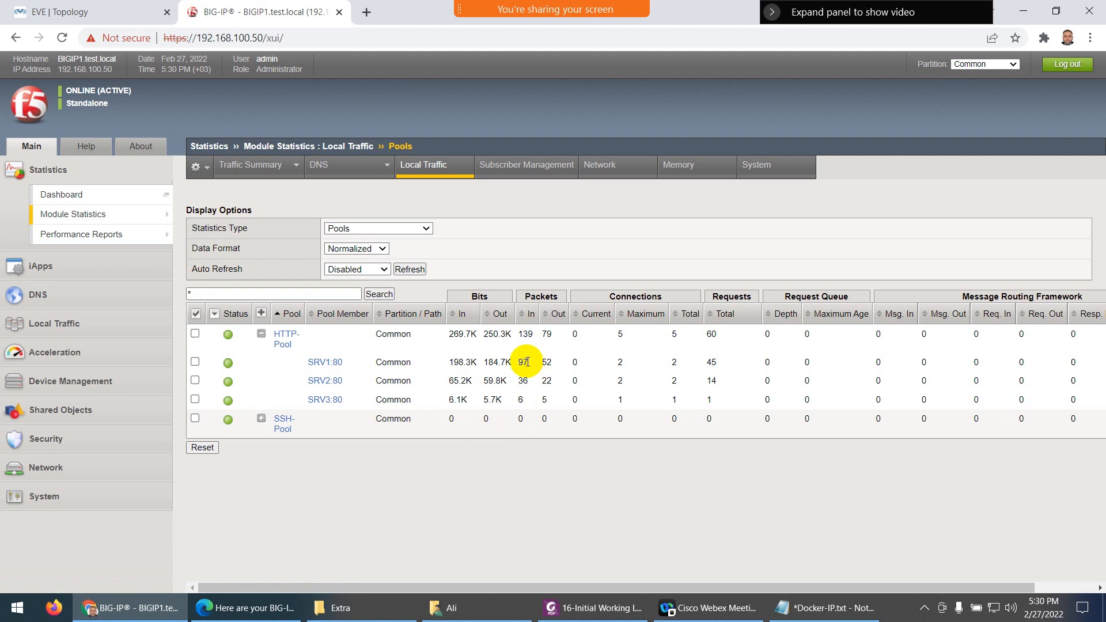
pyautogui.moveTo(526, 362); pyautogui.dragTo(517, 366)
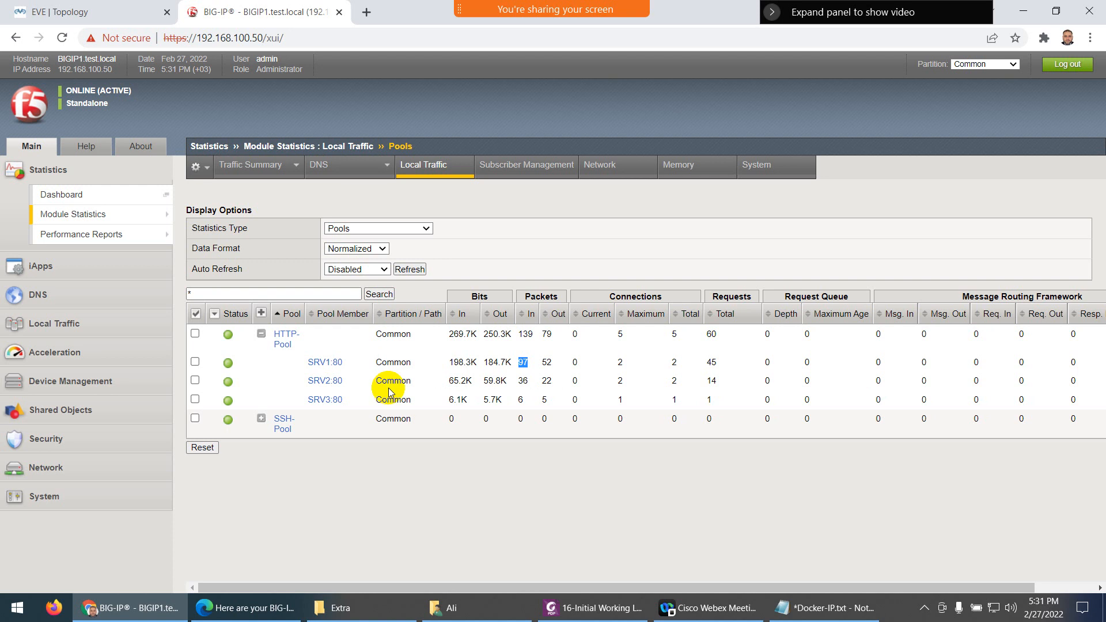
pyautogui.click(261, 418)
pyautogui.click(1004, 100)
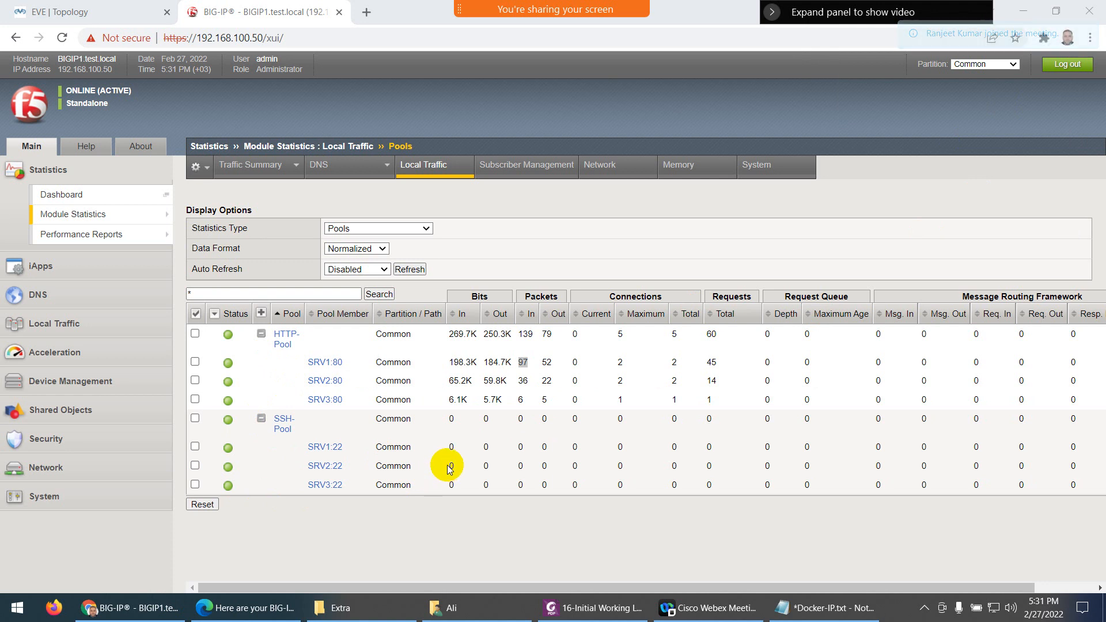
pyautogui.click(115, 16)
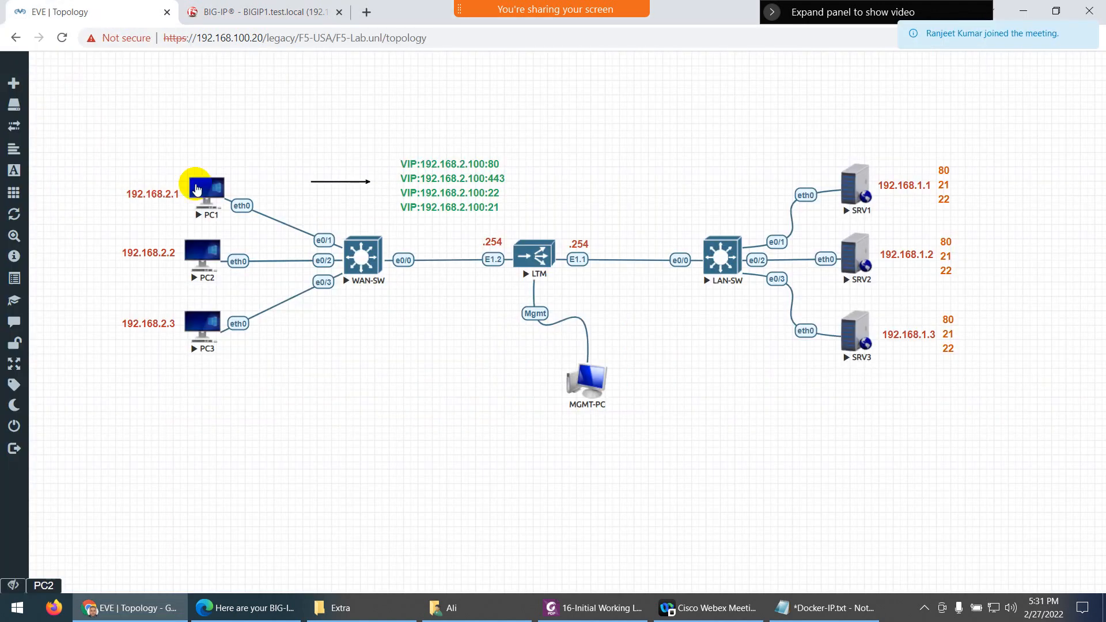
# Open PC2's console and reload the 192.168.2.100 page several times
pyautogui.click(43, 585)
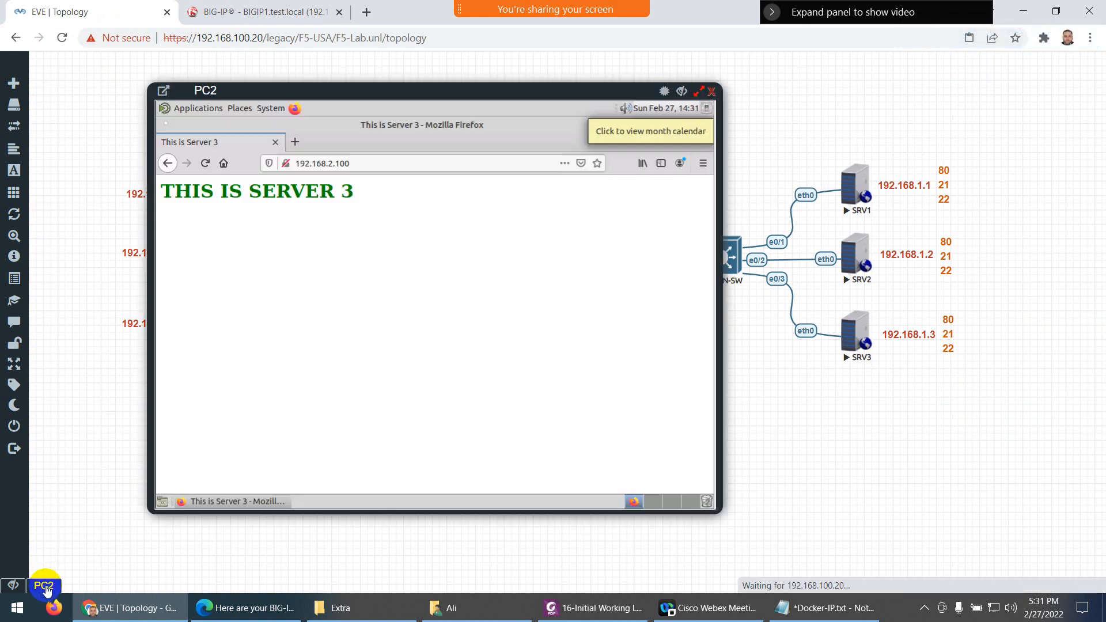
pyautogui.click(205, 164)
pyautogui.click(205, 164)
pyautogui.click(205, 165)
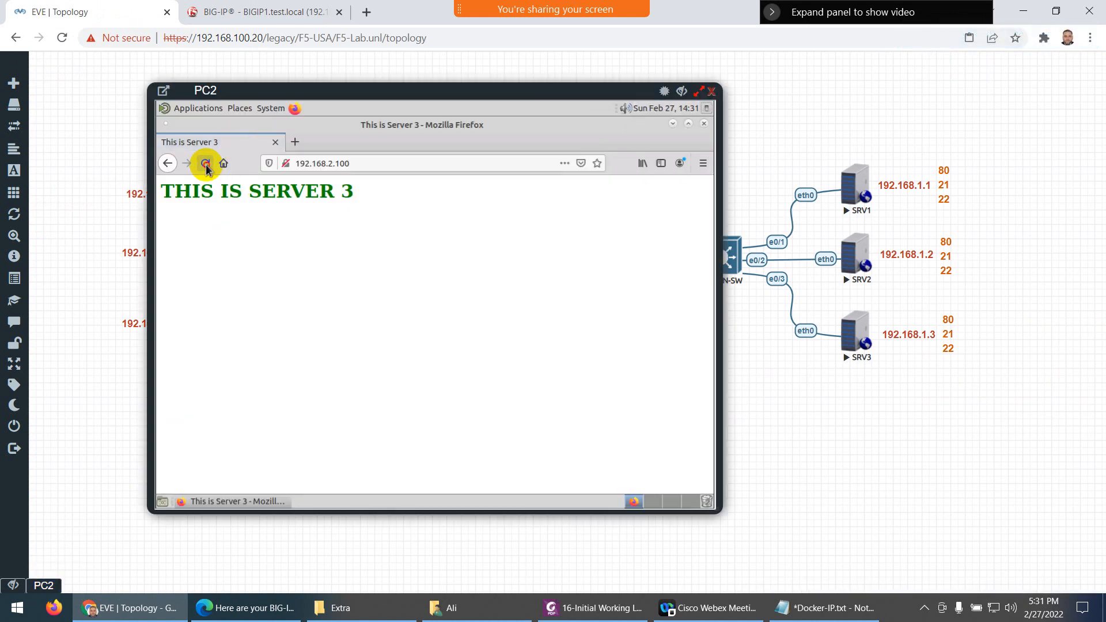
pyautogui.click(206, 164)
pyautogui.click(206, 164)
pyautogui.click(206, 164)
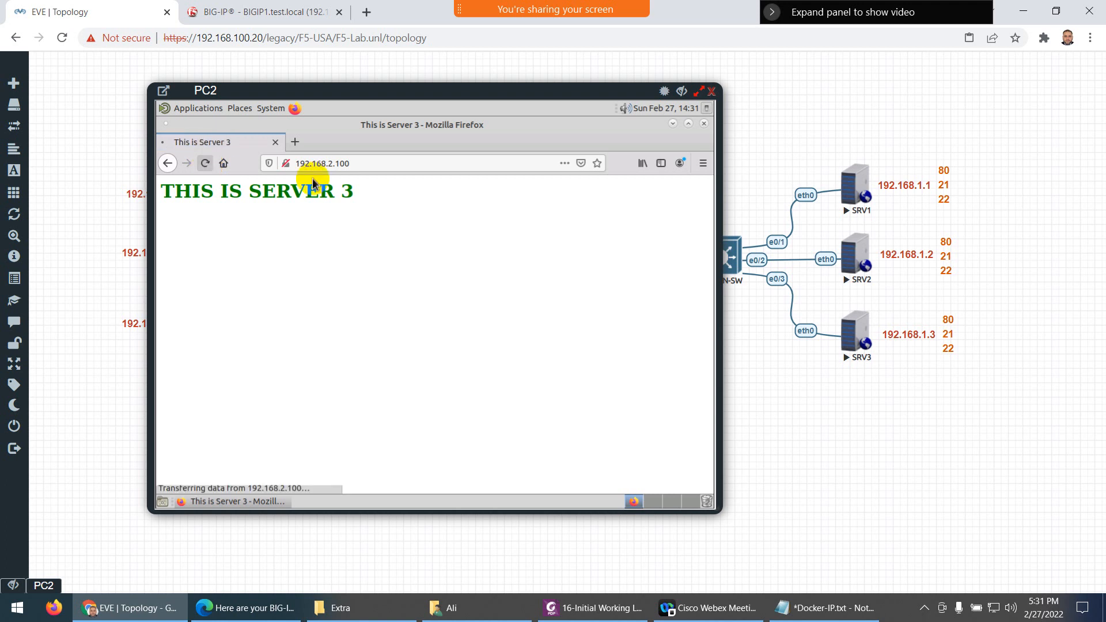
# Close PC2's console, open PC3's console, and bring the lab guide PDF forward
pyautogui.click(712, 91)
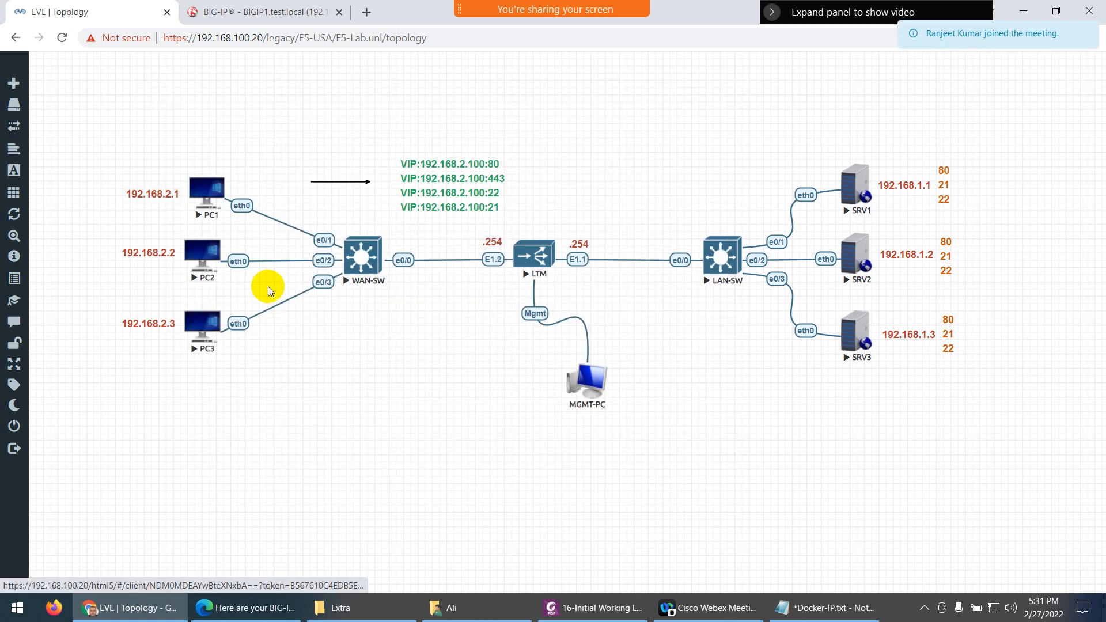
pyautogui.click(202, 325)
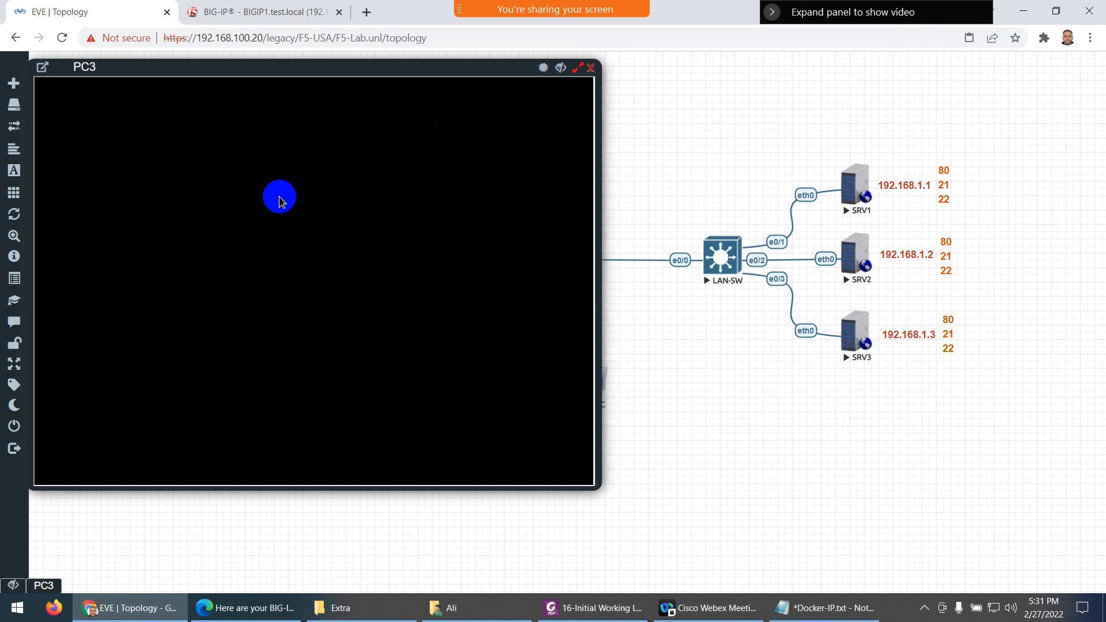
pyautogui.click(571, 606)
# Read the pool-statistics screenshots on pages 18–19 of the lab PDF, then minimize the guide
pyautogui.scroll(-3, 550, 385)
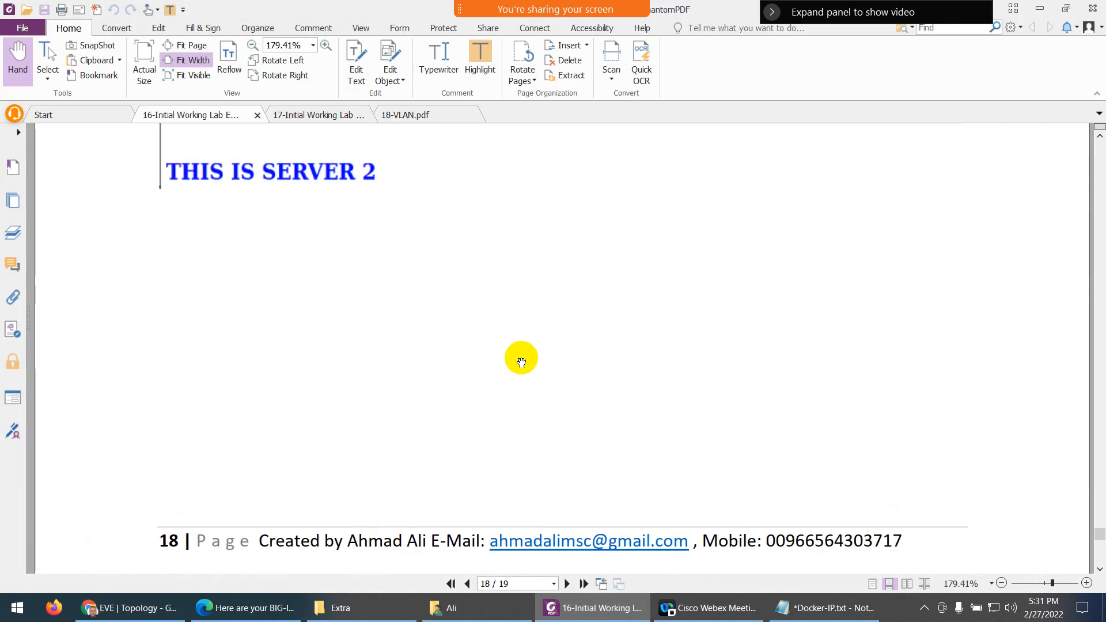
pyautogui.scroll(12, 518, 360)
pyautogui.scroll(-10, 507, 353)
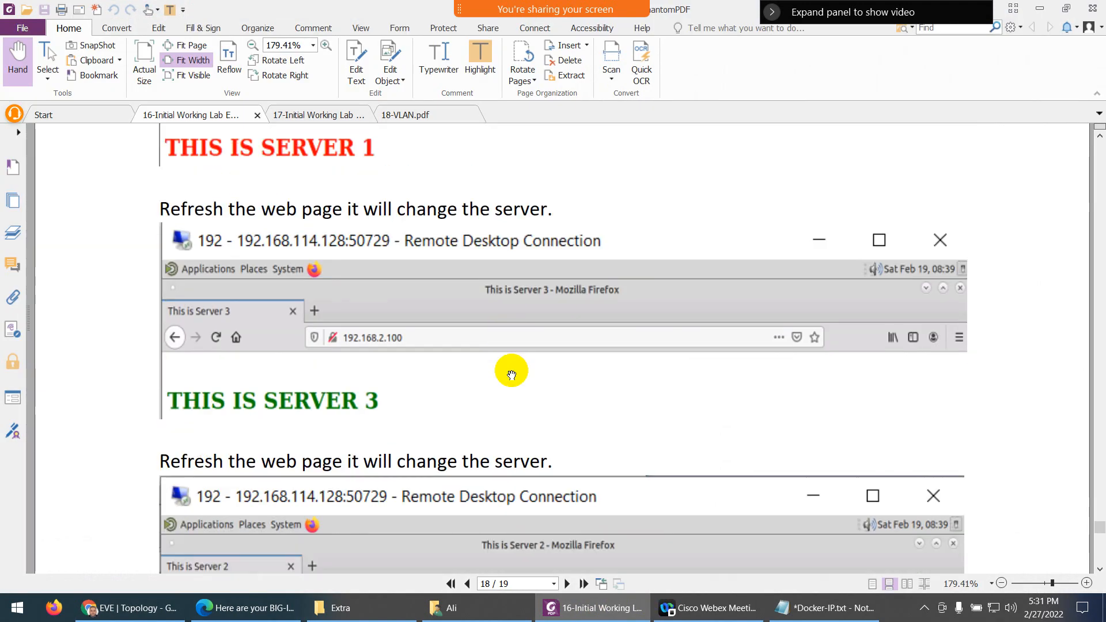
pyautogui.scroll(-10, 513, 374)
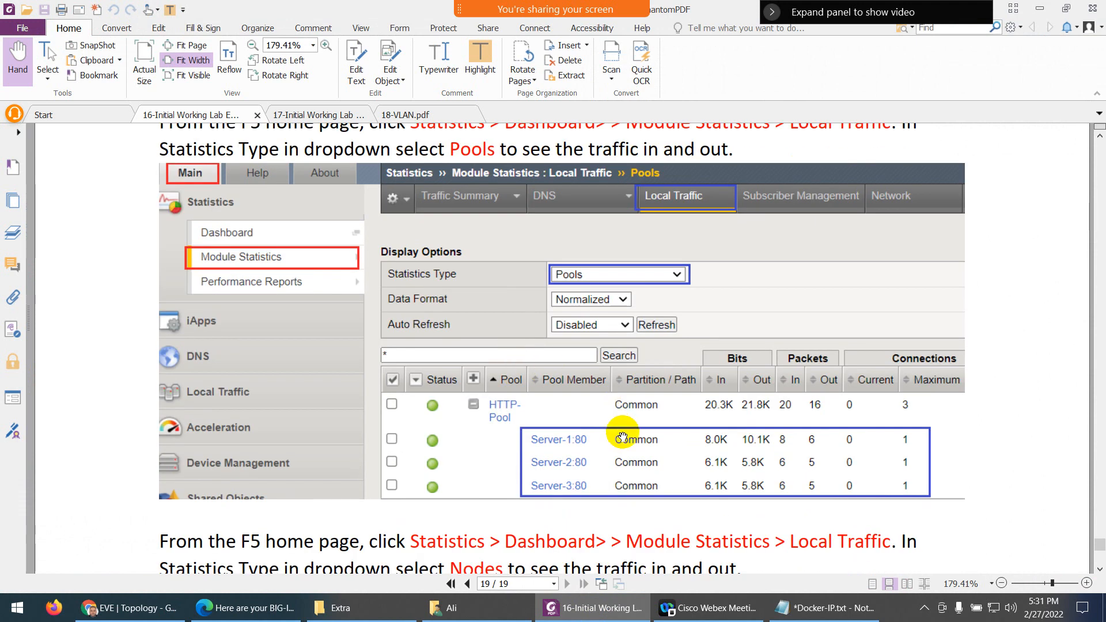
pyautogui.scroll(-3, 613, 416)
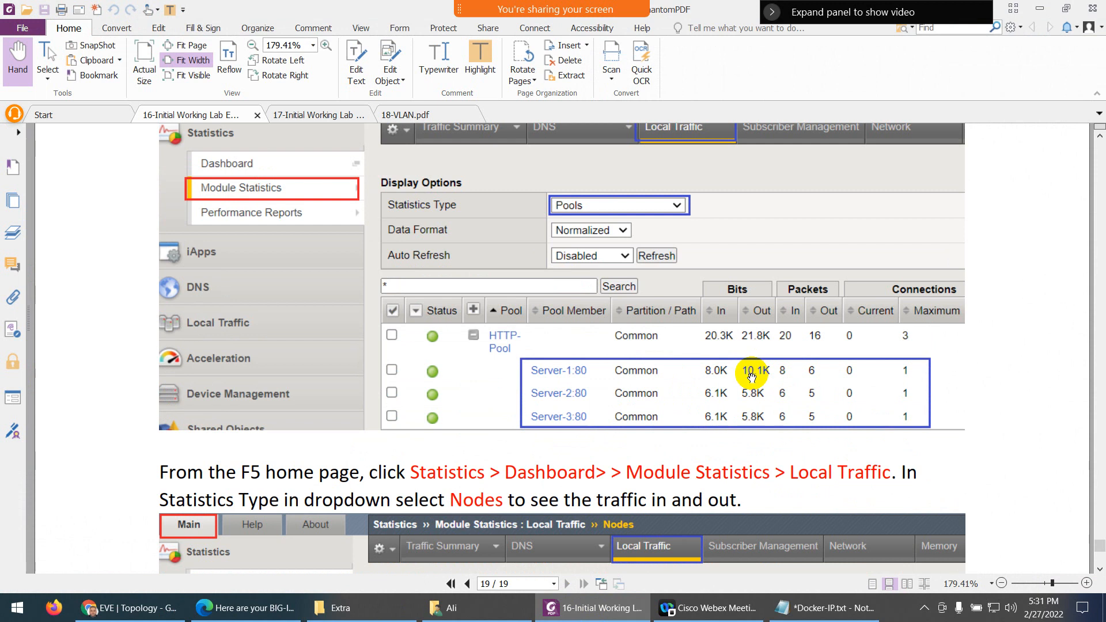
pyautogui.scroll(-10, 752, 377)
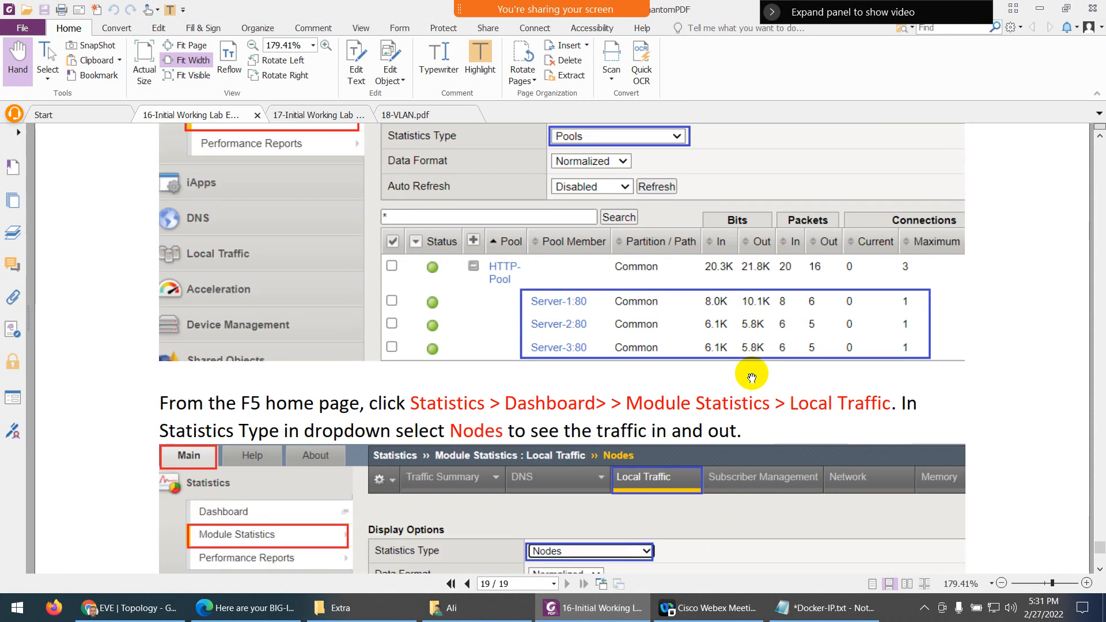
pyautogui.scroll(-8, 752, 375)
pyautogui.click(593, 608)
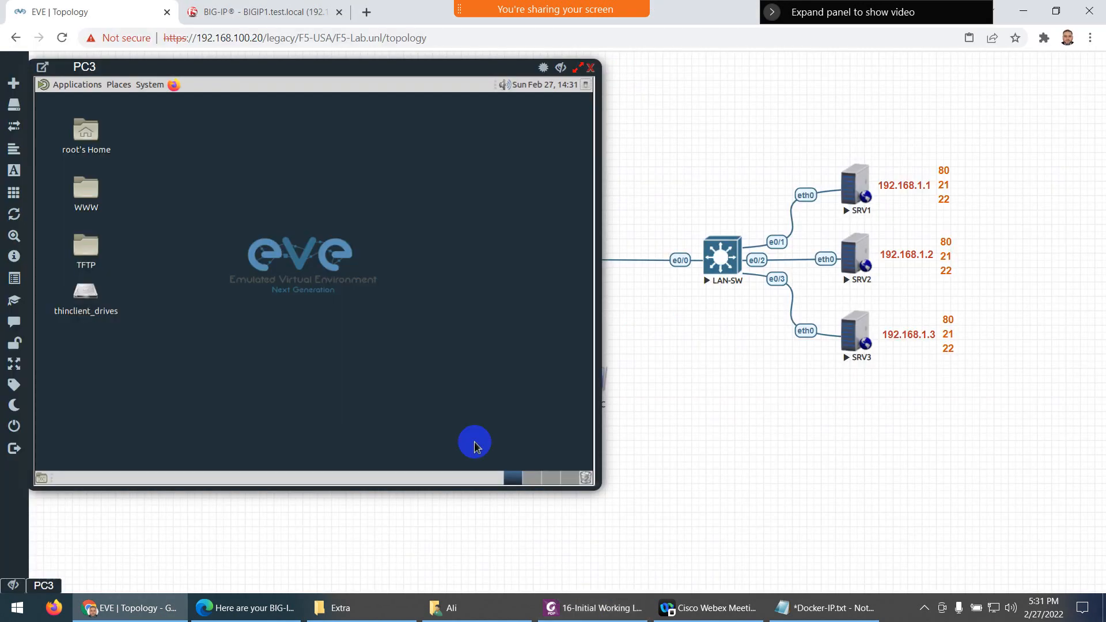
pyautogui.click(174, 90)
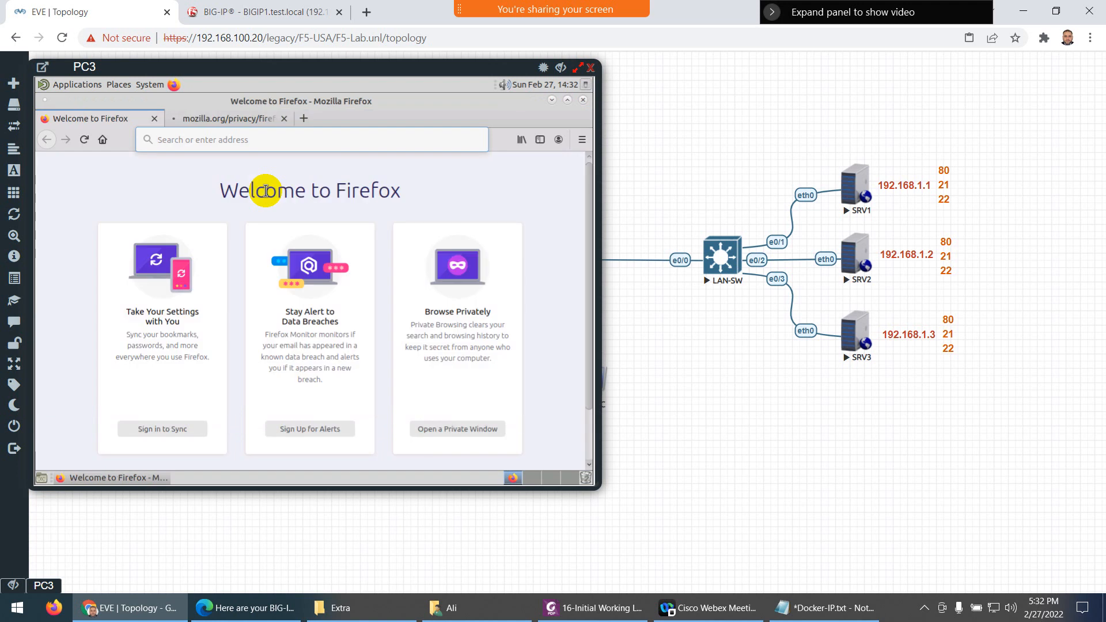
pyautogui.write('http://192.1')
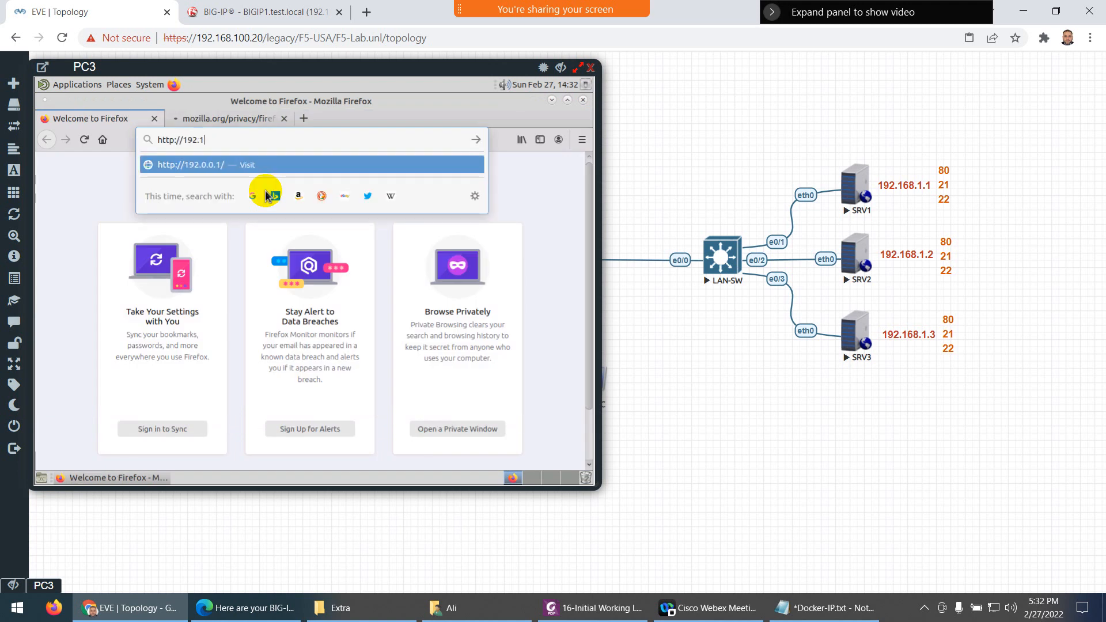
pyautogui.write('68.1')
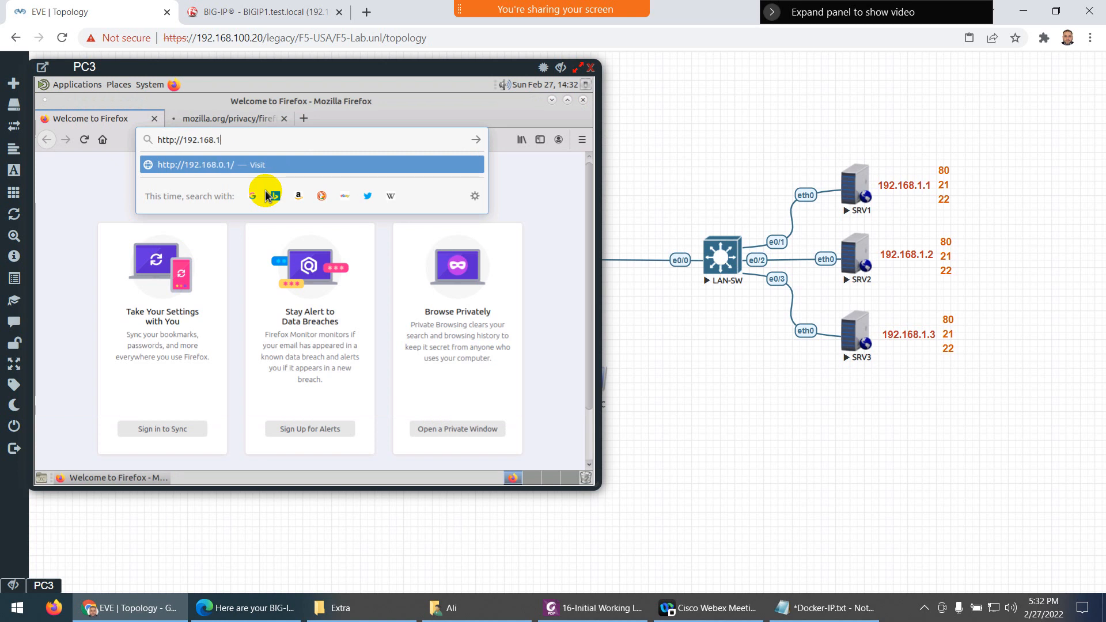
pyautogui.press('BackSpace')
pyautogui.press('BackSpace')
pyautogui.write('.100')
pyautogui.press('Return')
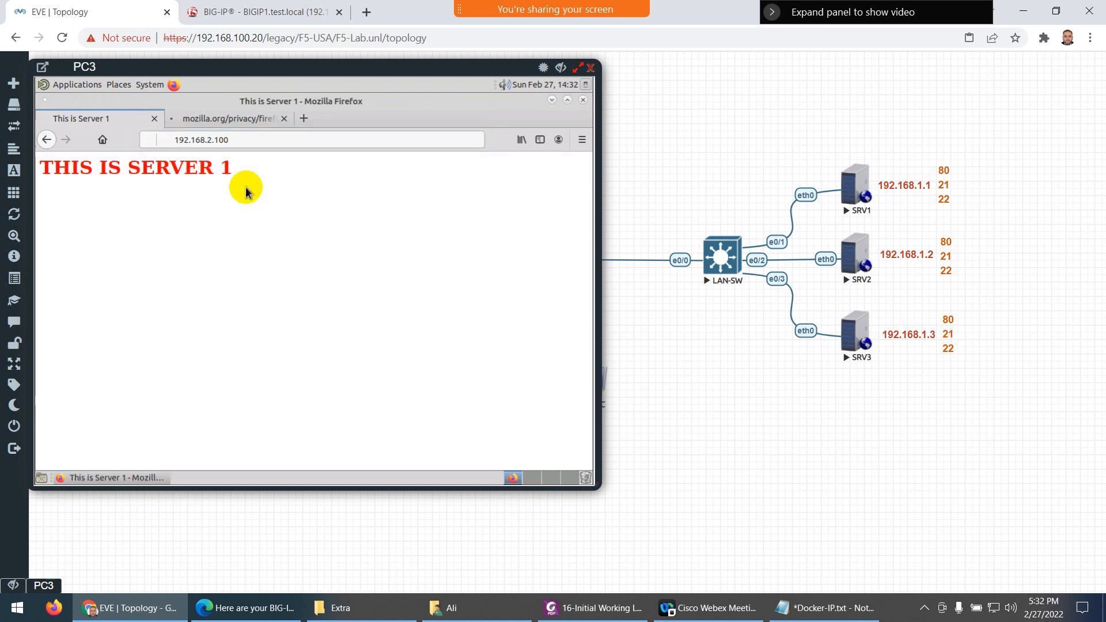
# Close the extra privacy tab and reload the VIP page repeatedly to see which server answers
pyautogui.click(86, 141)
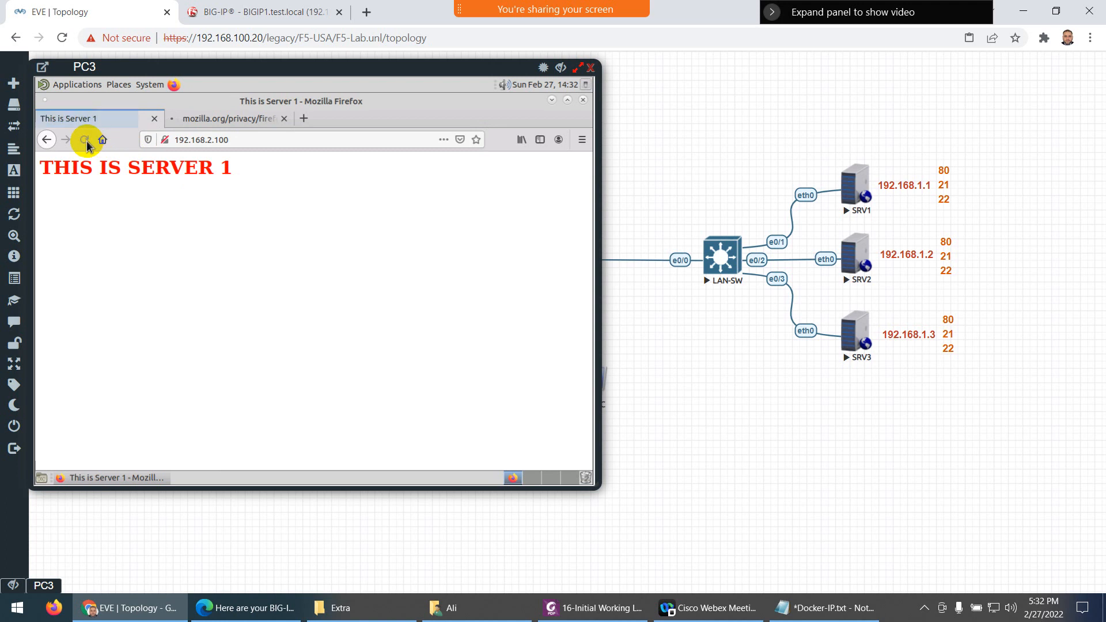
pyautogui.click(85, 141)
pyautogui.click(86, 143)
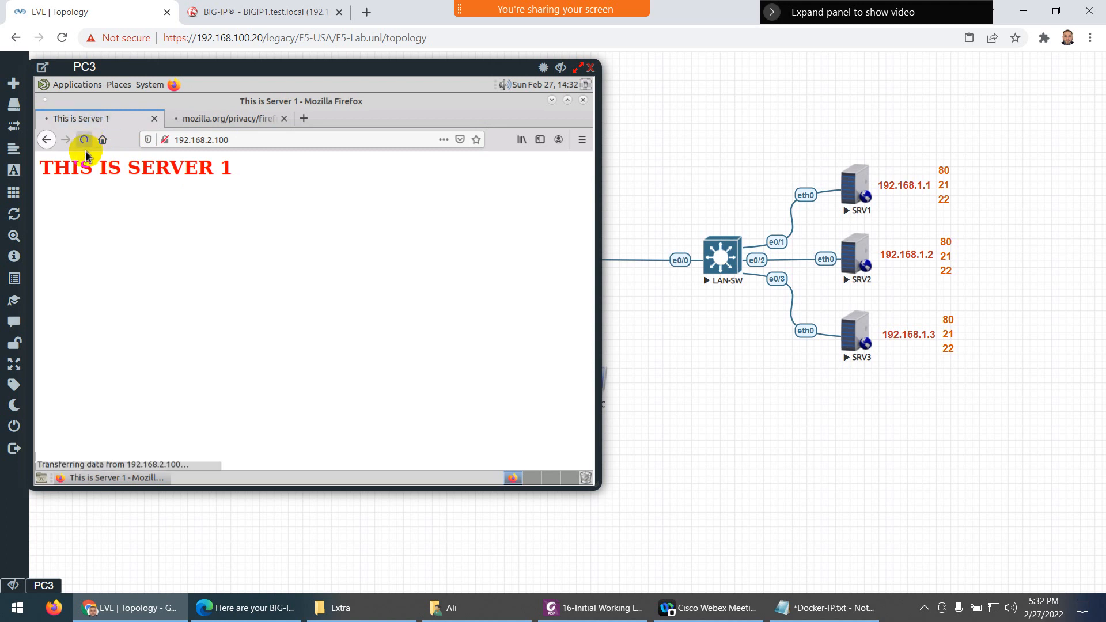
pyautogui.click(85, 144)
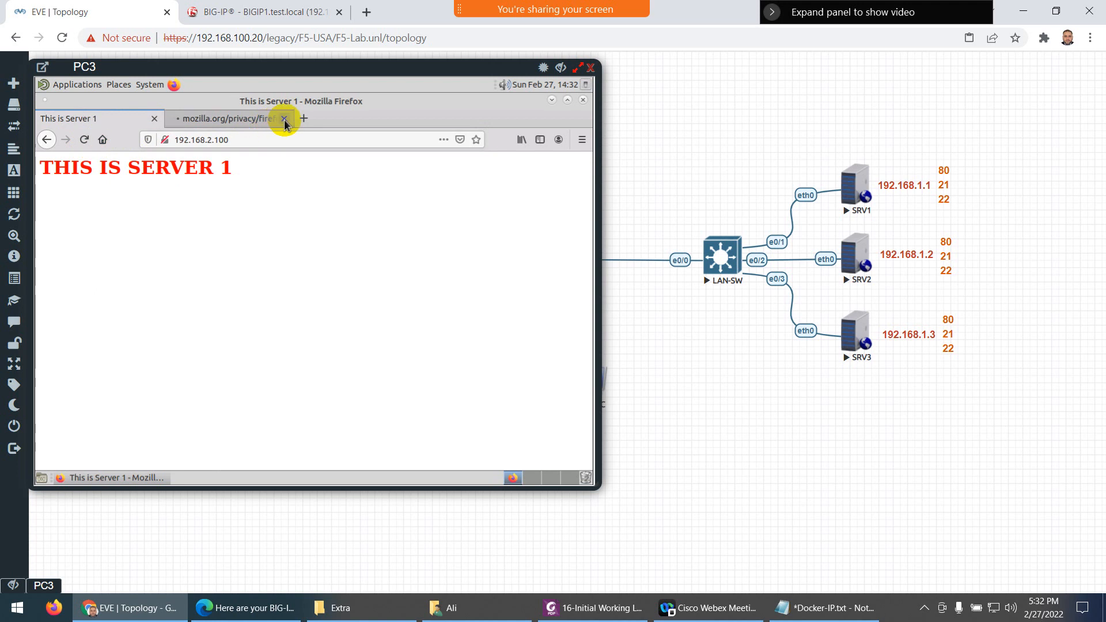
pyautogui.click(284, 118)
pyautogui.click(85, 139)
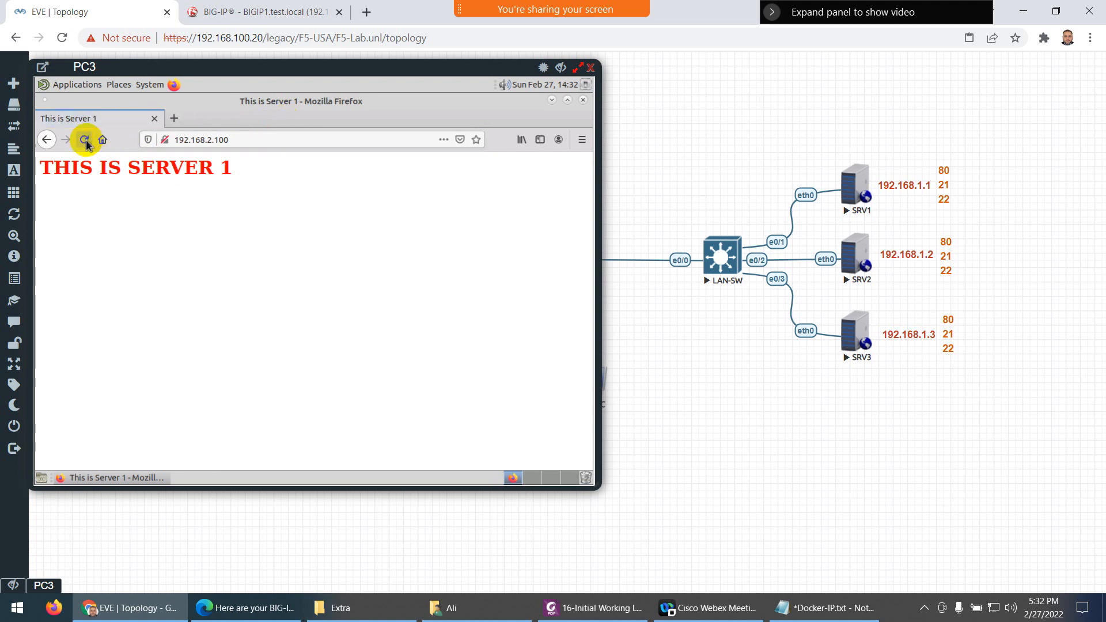
pyautogui.click(85, 140)
pyautogui.click(85, 140)
pyautogui.click(87, 143)
pyautogui.click(85, 142)
pyautogui.click(85, 140)
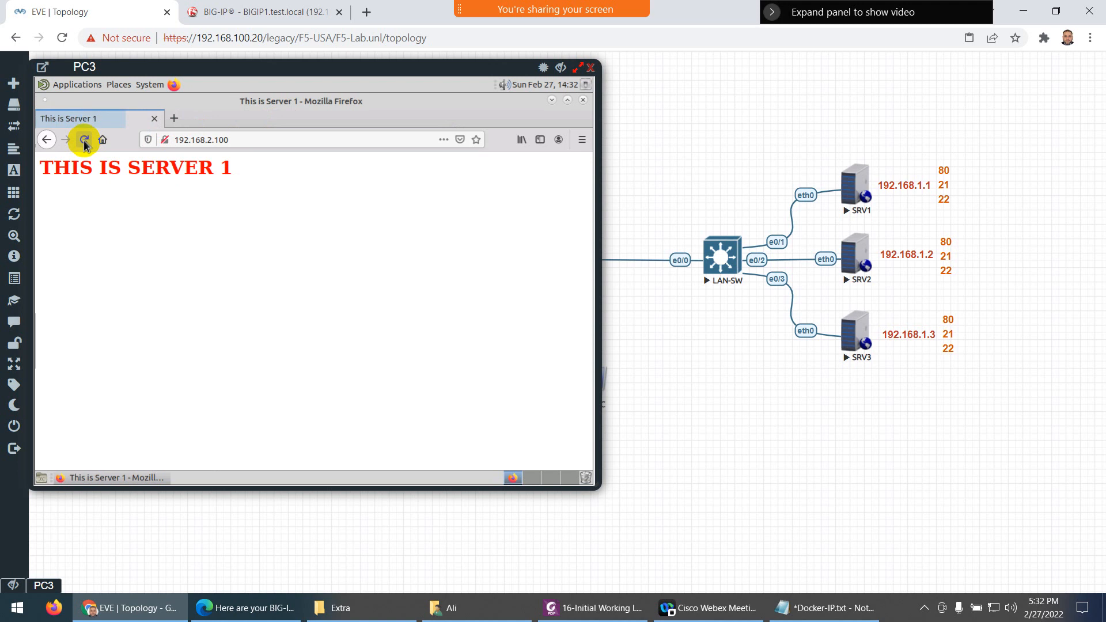
pyautogui.click(85, 140)
pyautogui.click(84, 141)
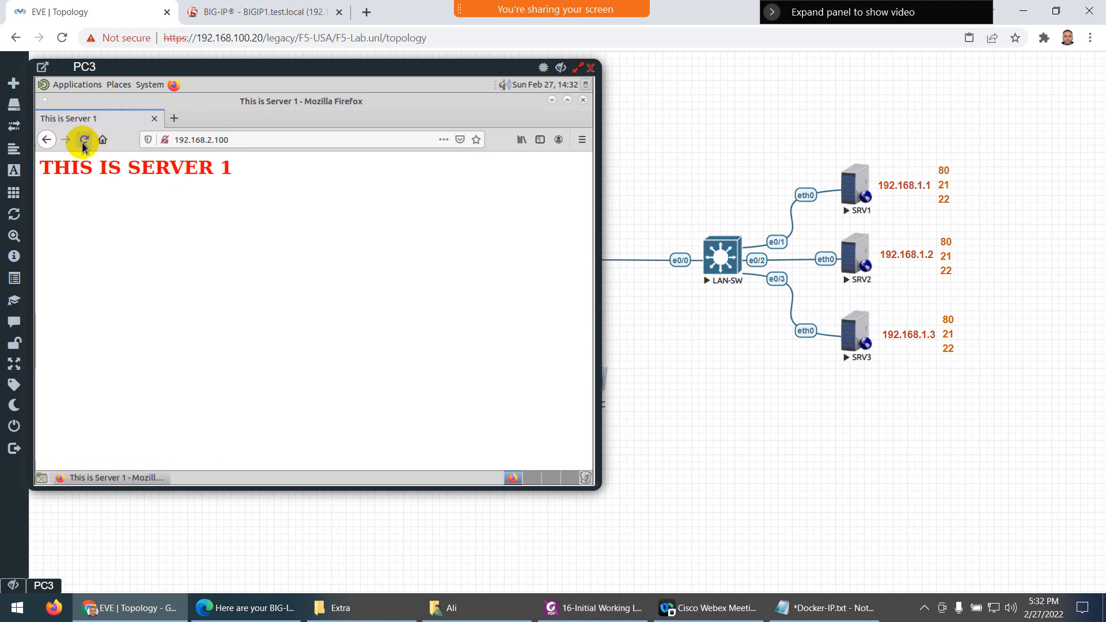
pyautogui.click(82, 142)
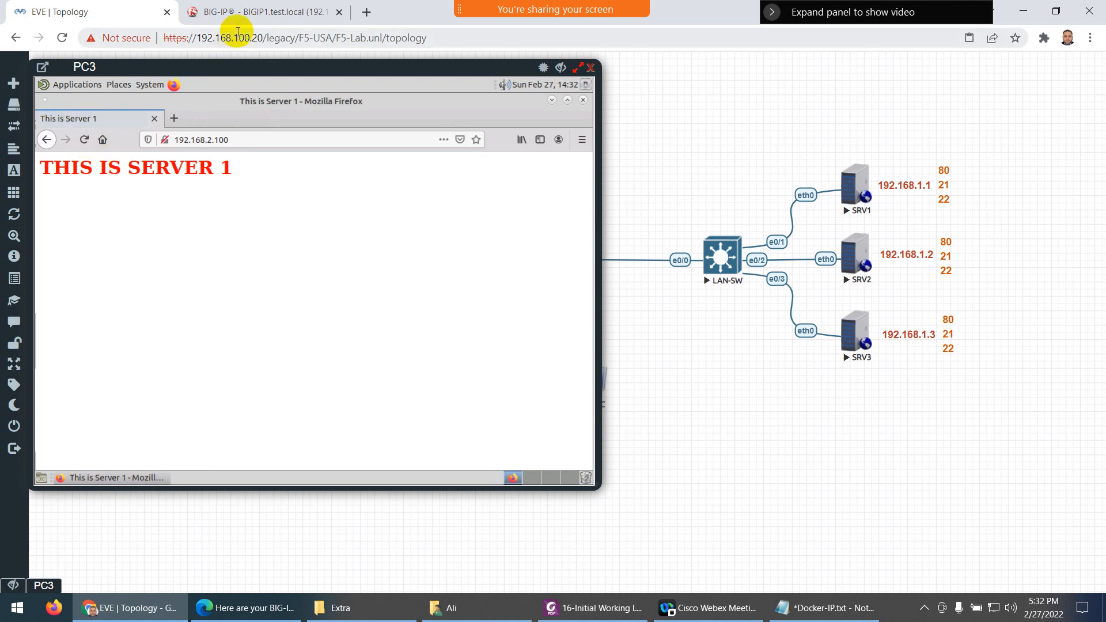
# In BIG-IP Local Traffic > Nodes, give SRV1 a node-specific icmp health monitor
pyautogui.click(248, 12)
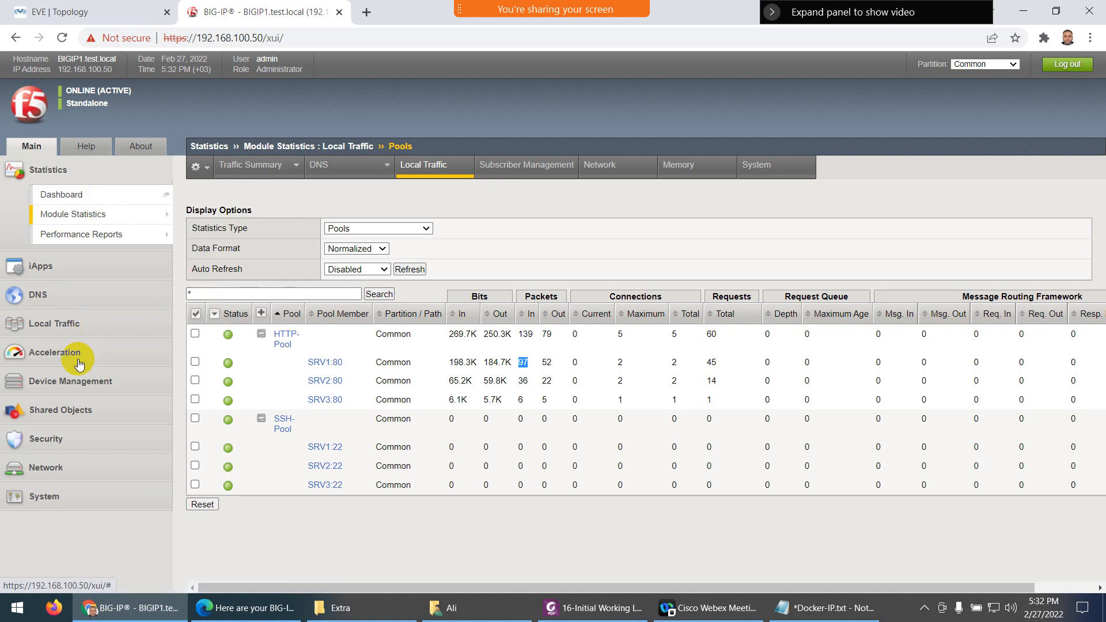
pyautogui.click(54, 323)
pyautogui.moveTo(125, 350)
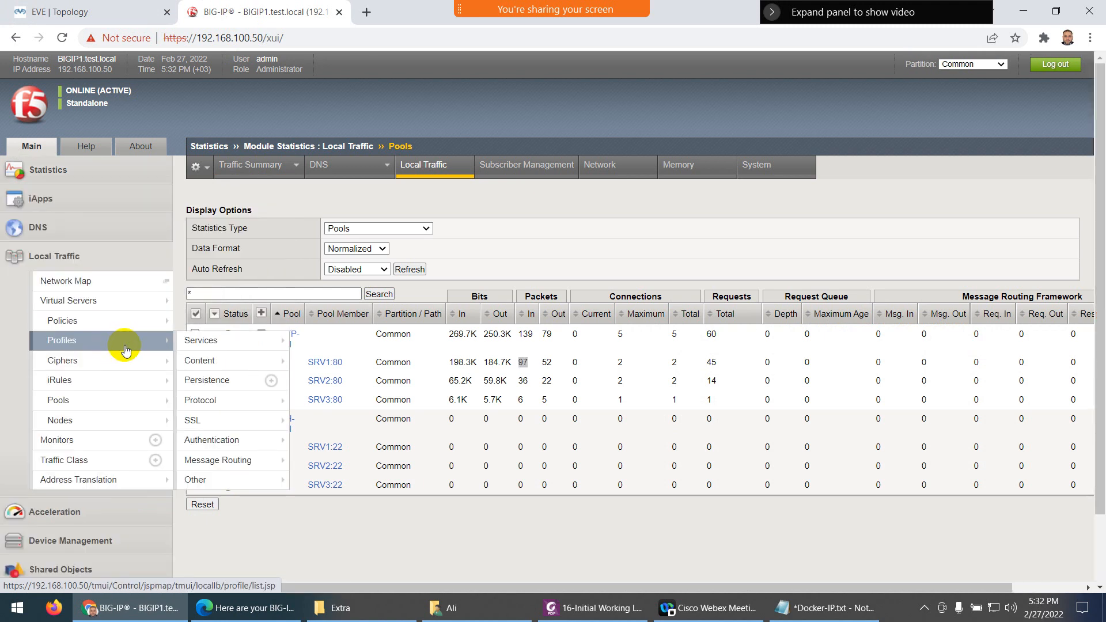
pyautogui.click(67, 419)
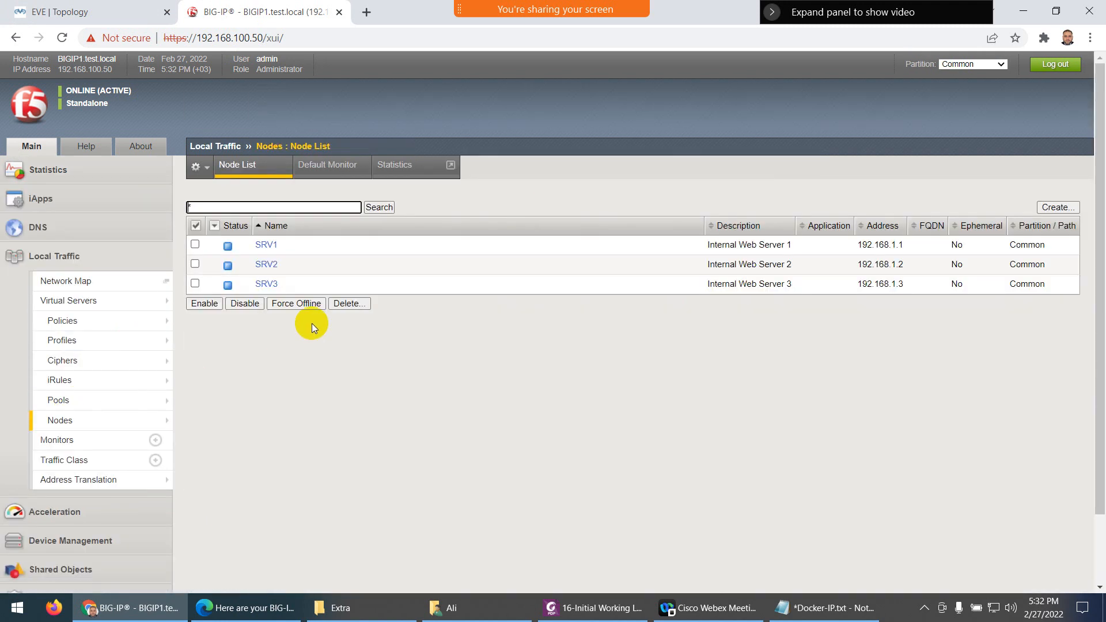
pyautogui.click(267, 246)
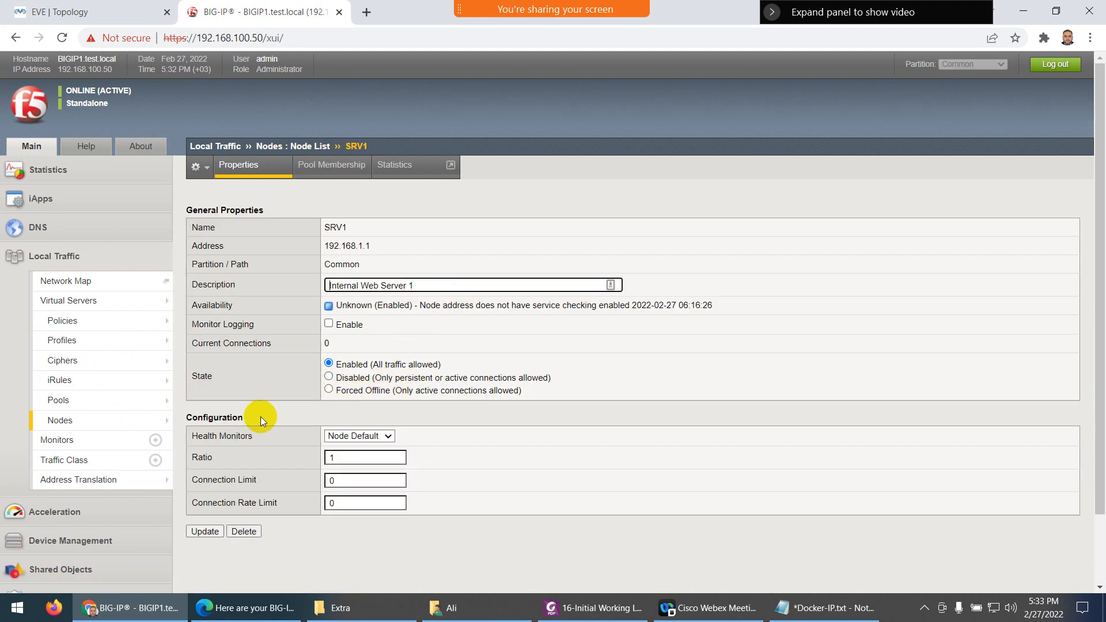
pyautogui.click(377, 435)
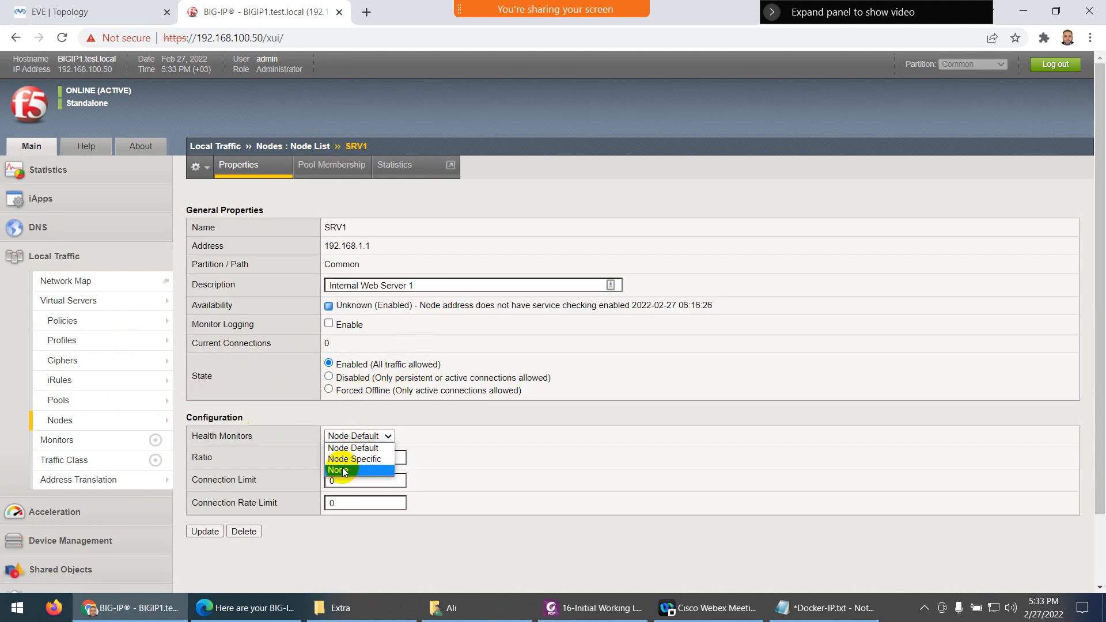
pyautogui.click(355, 459)
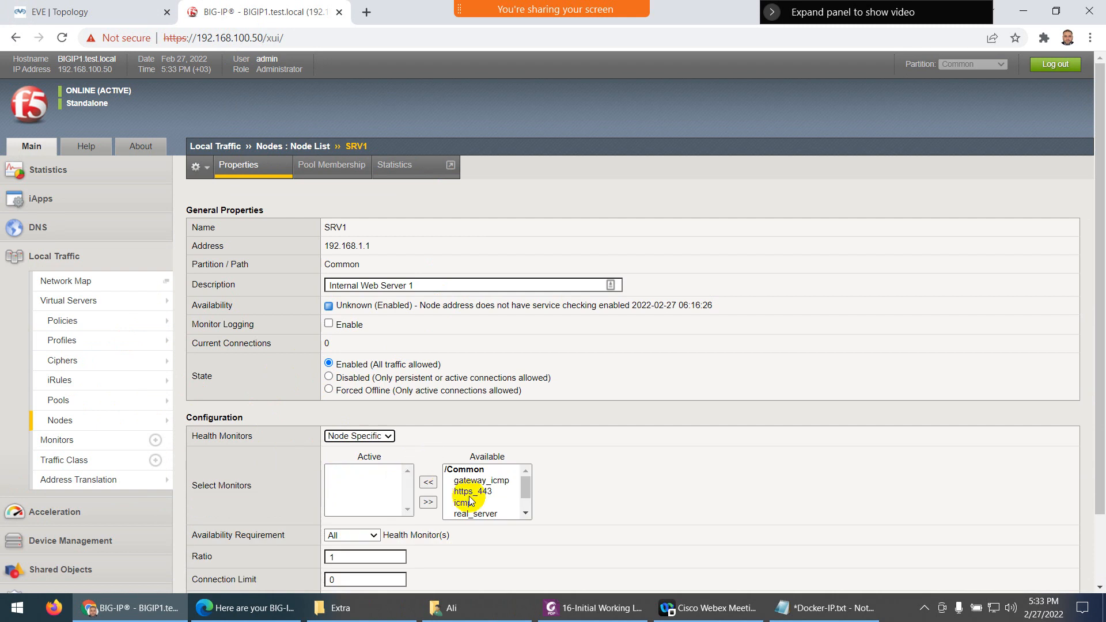
pyautogui.scroll(-1, 469, 501)
pyautogui.click(463, 481)
pyautogui.click(427, 483)
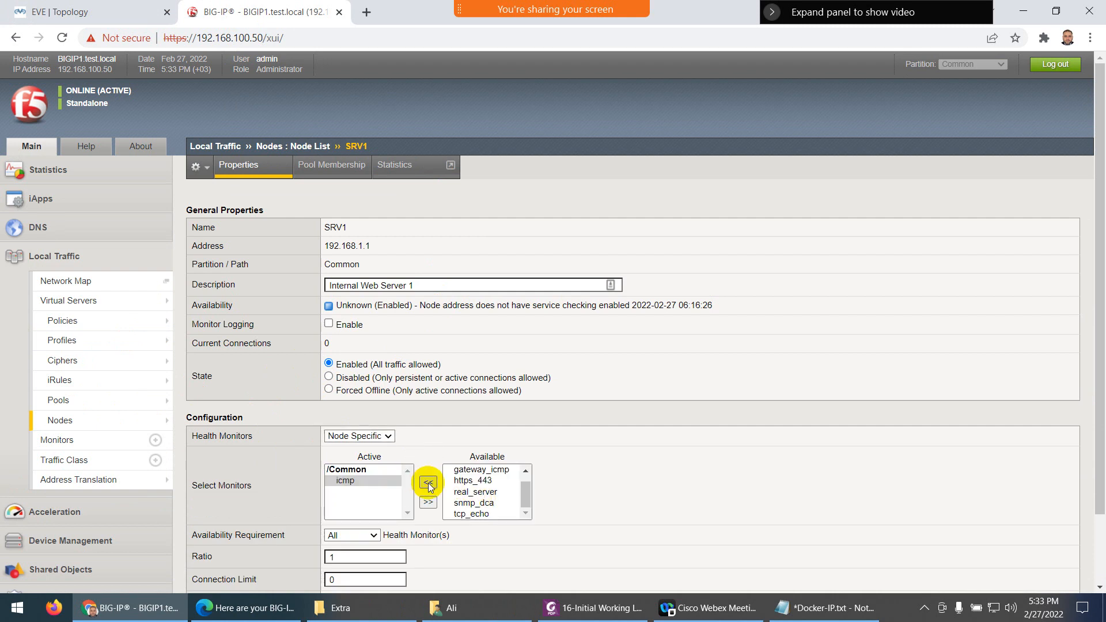
pyautogui.scroll(-2, 266, 518)
pyautogui.click(204, 549)
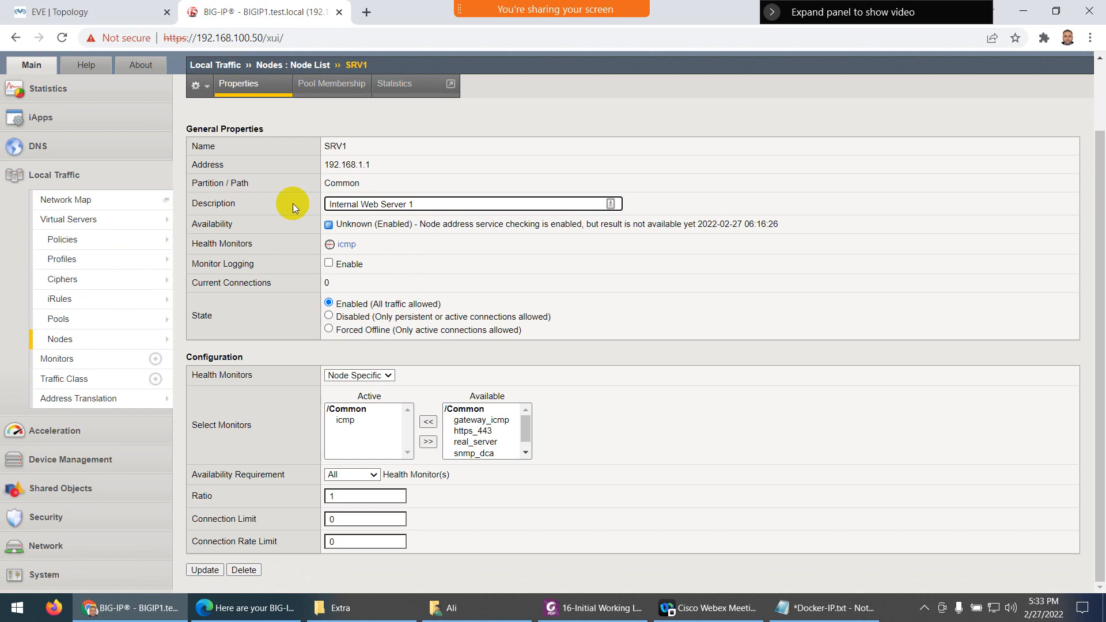
# Give node SRV2 a node-specific icmp health monitor
pyautogui.click(238, 85)
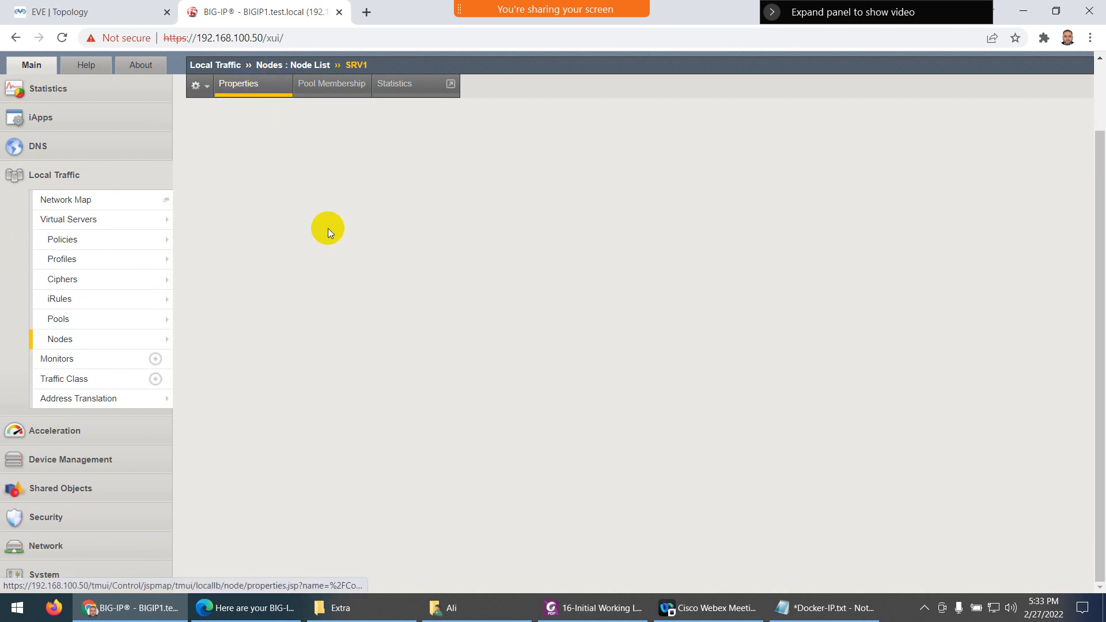
pyautogui.click(264, 182)
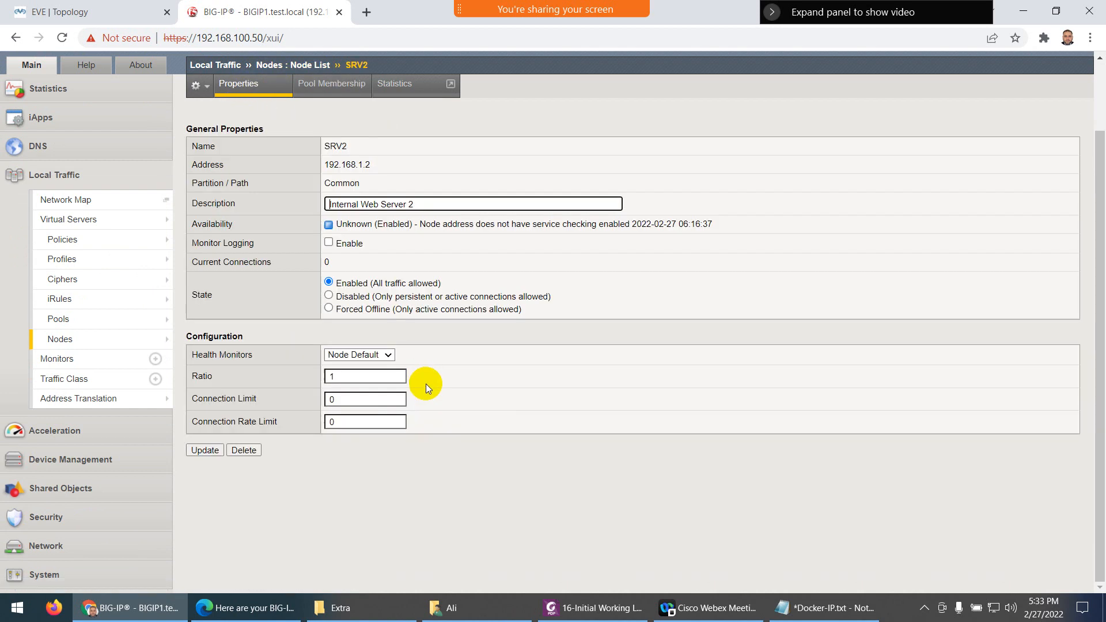
pyautogui.click(375, 355)
pyautogui.click(357, 379)
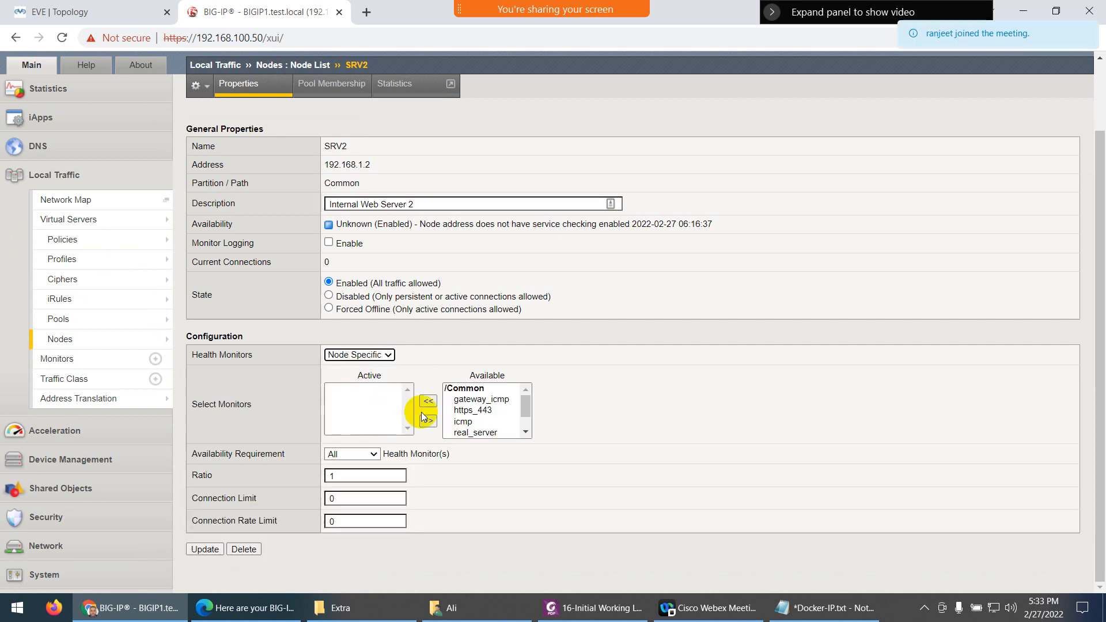
pyautogui.click(463, 421)
pyautogui.click(428, 400)
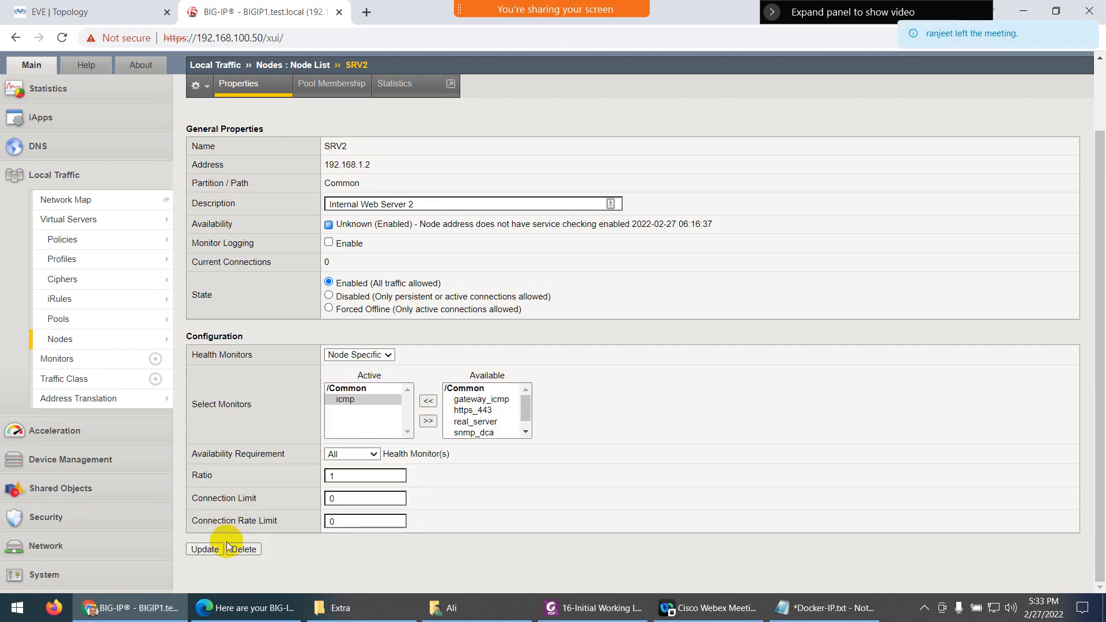
pyautogui.click(205, 549)
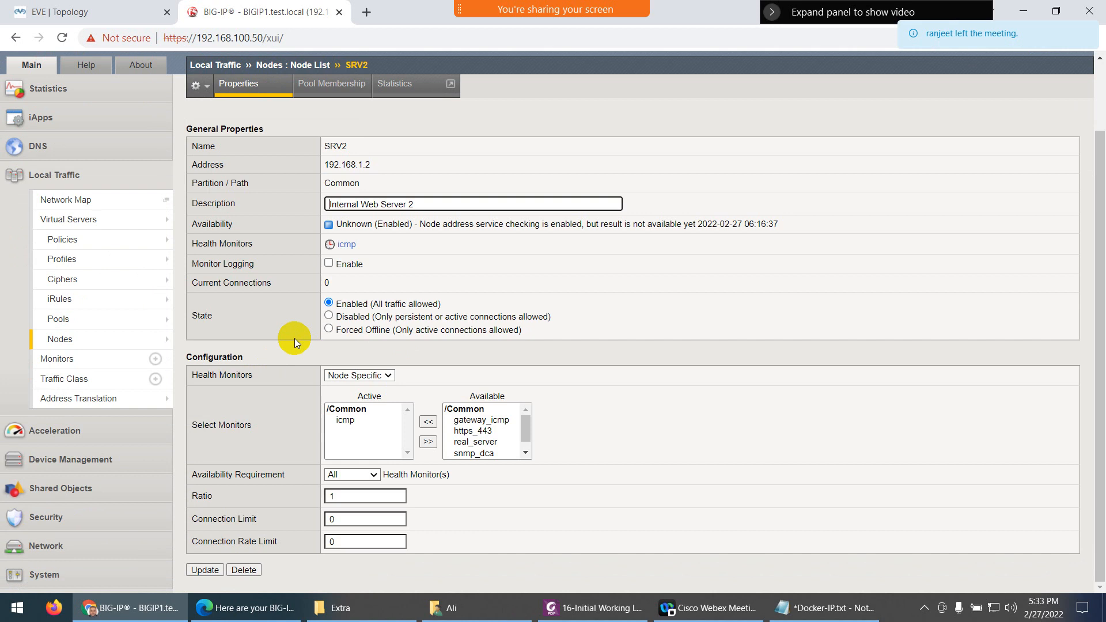
# Give node SRV3 a node-specific icmp health monitor
pyautogui.click(286, 67)
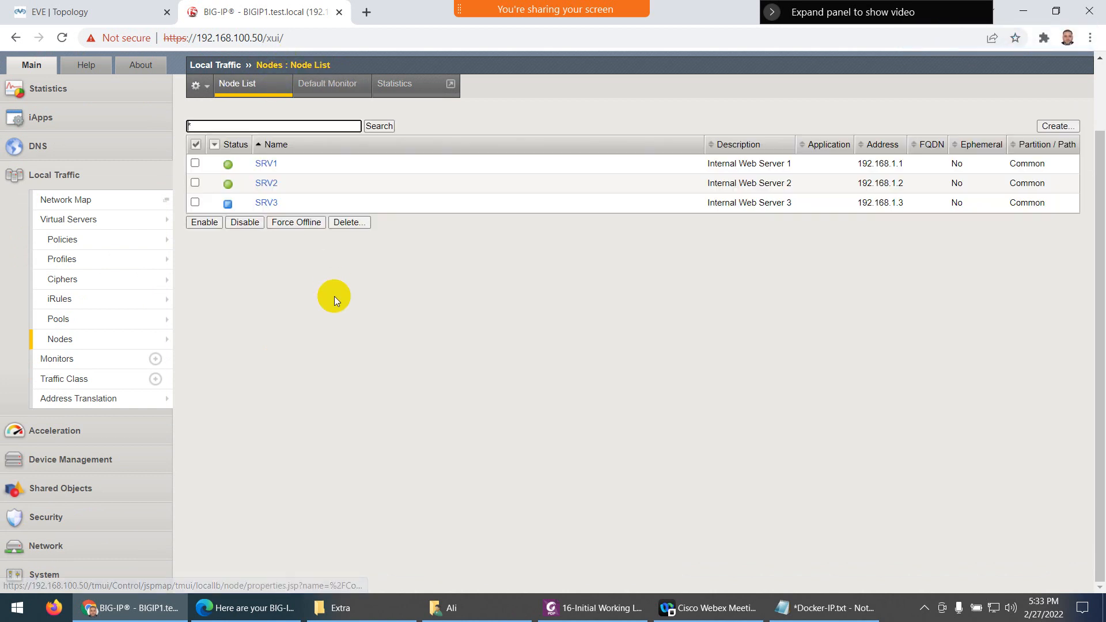
pyautogui.click(262, 198)
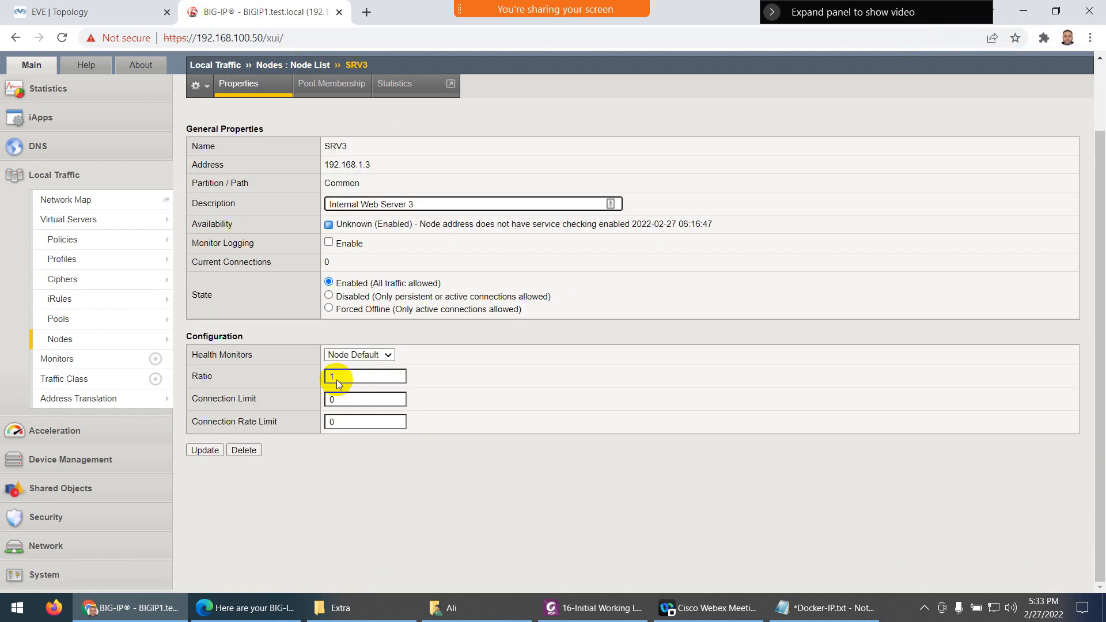
pyautogui.click(357, 355)
pyautogui.click(354, 373)
pyautogui.click(462, 421)
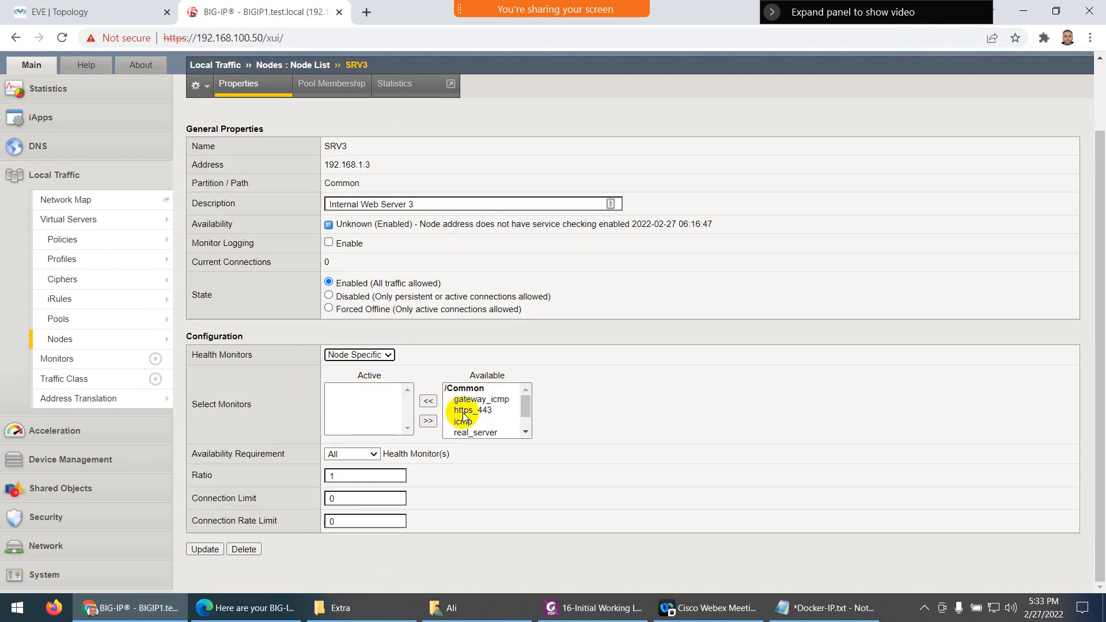
pyautogui.click(428, 401)
pyautogui.click(205, 549)
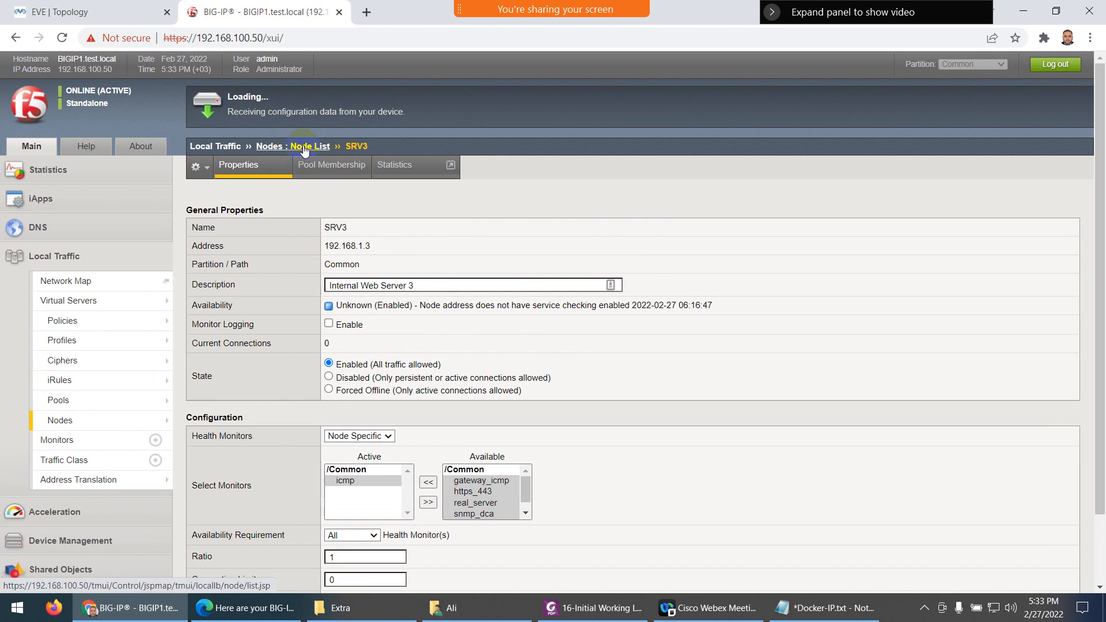
# Check that SRV1–SRV3 show available in the node list, then return to the EVE topology
pyautogui.click(304, 148)
pyautogui.scroll(-2, 336, 275)
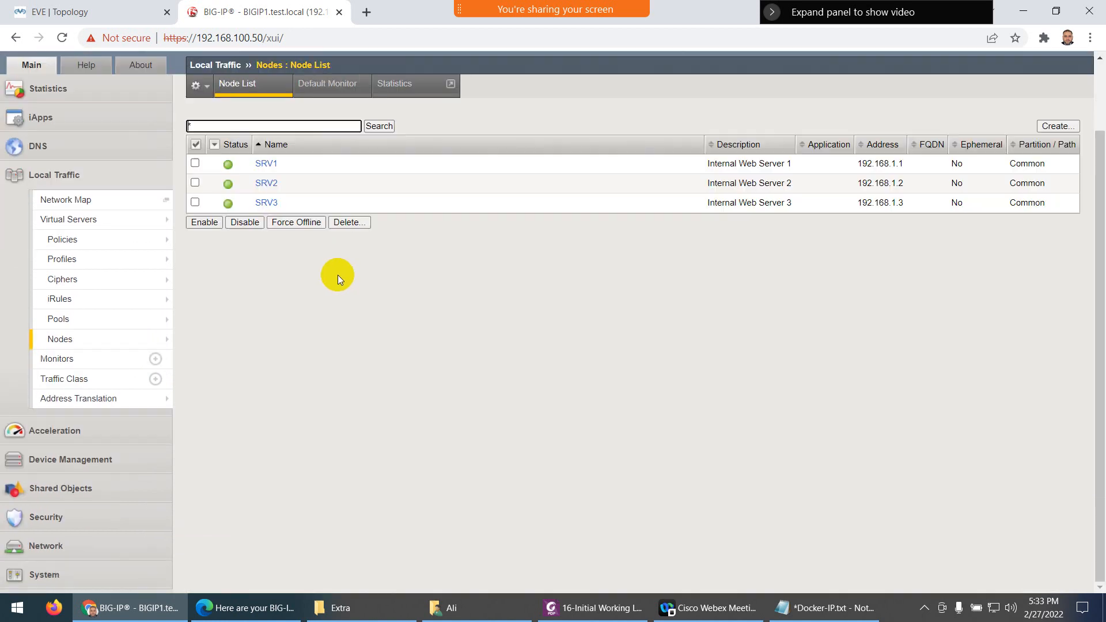
pyautogui.click(89, 12)
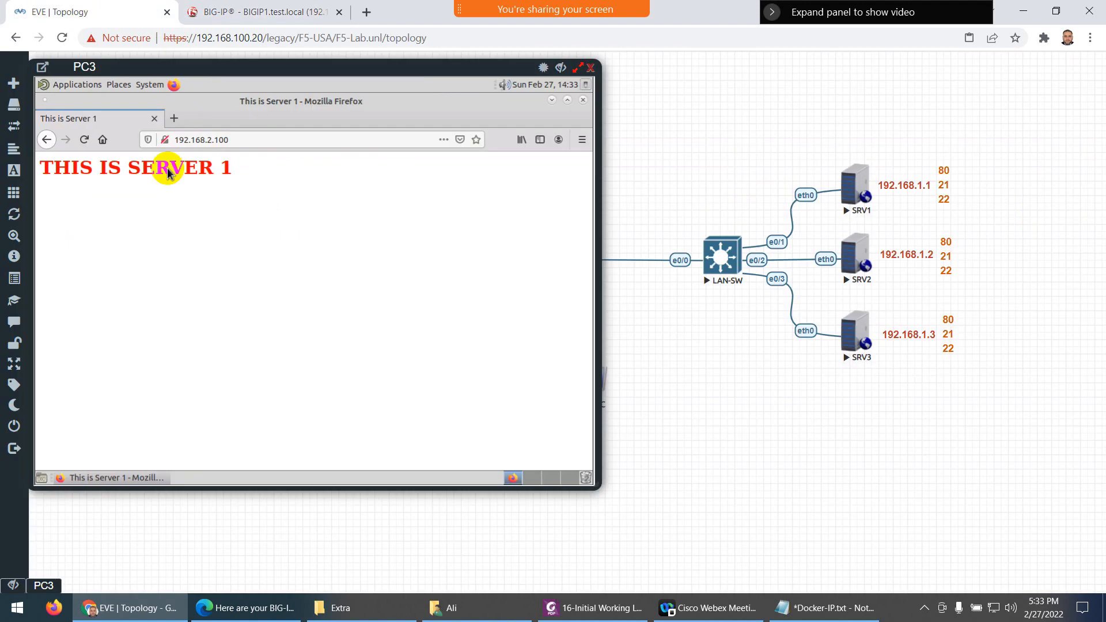
# Reload the VIP page on PC3 a few more times, then close PC3's console
pyautogui.click(84, 140)
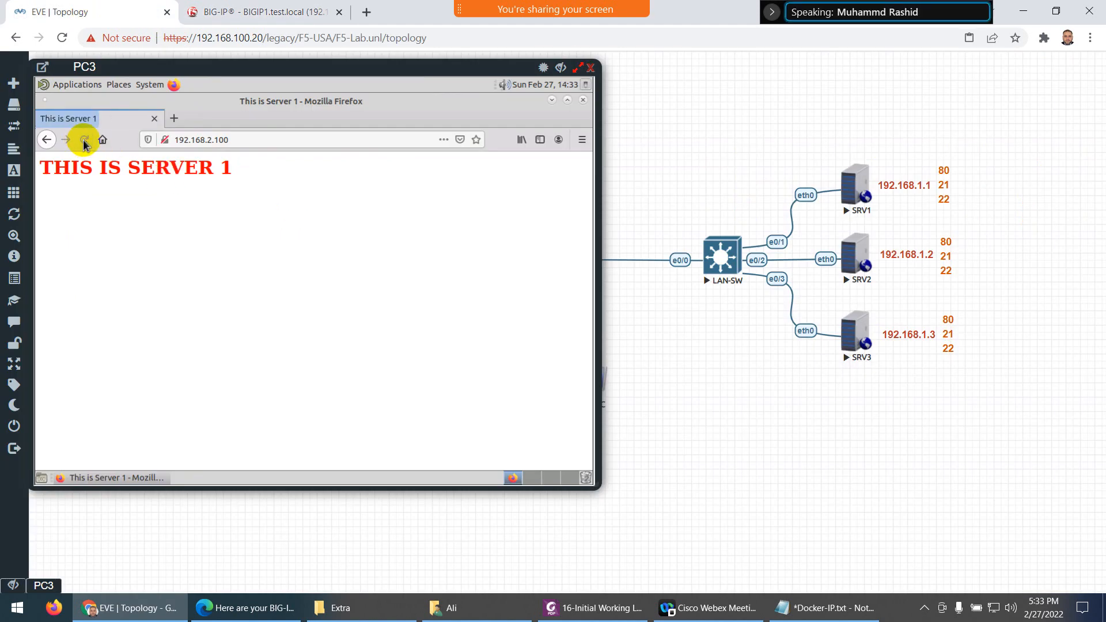
pyautogui.click(85, 141)
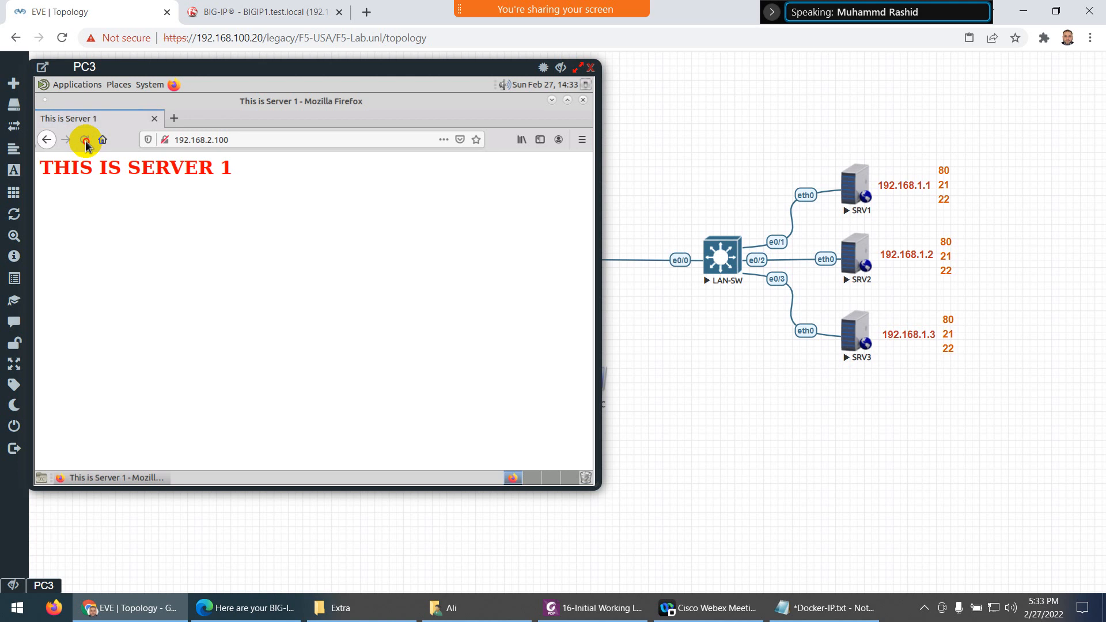
pyautogui.click(86, 143)
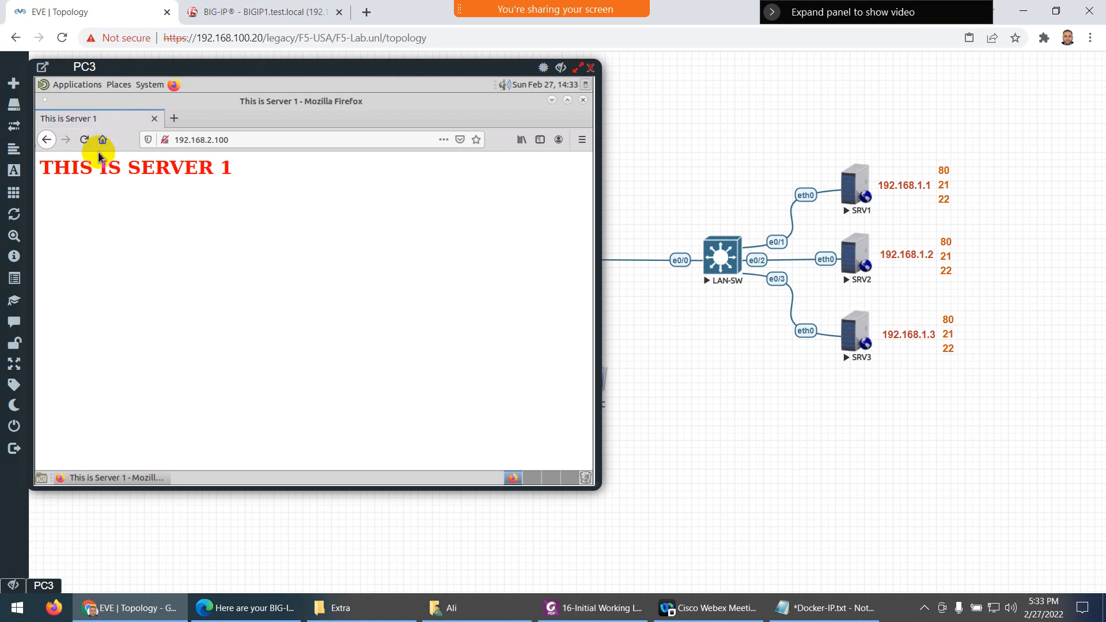
pyautogui.click(590, 68)
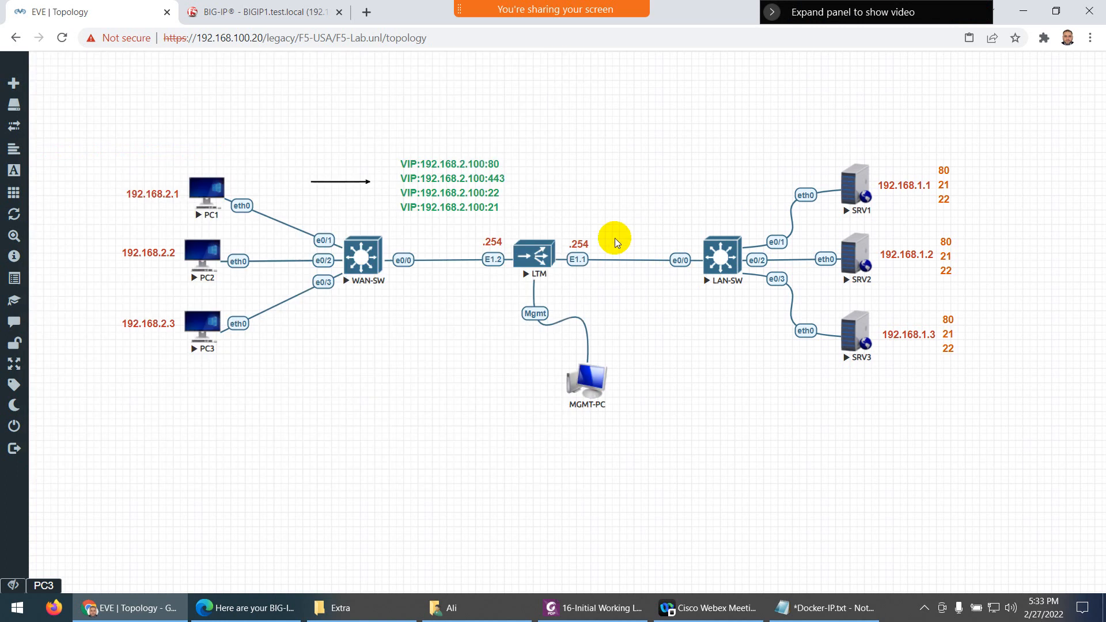
# Start a packet capture on the LTM's E1.1 interface
pyautogui.rightClick(540, 255)
pyautogui.click(573, 351)
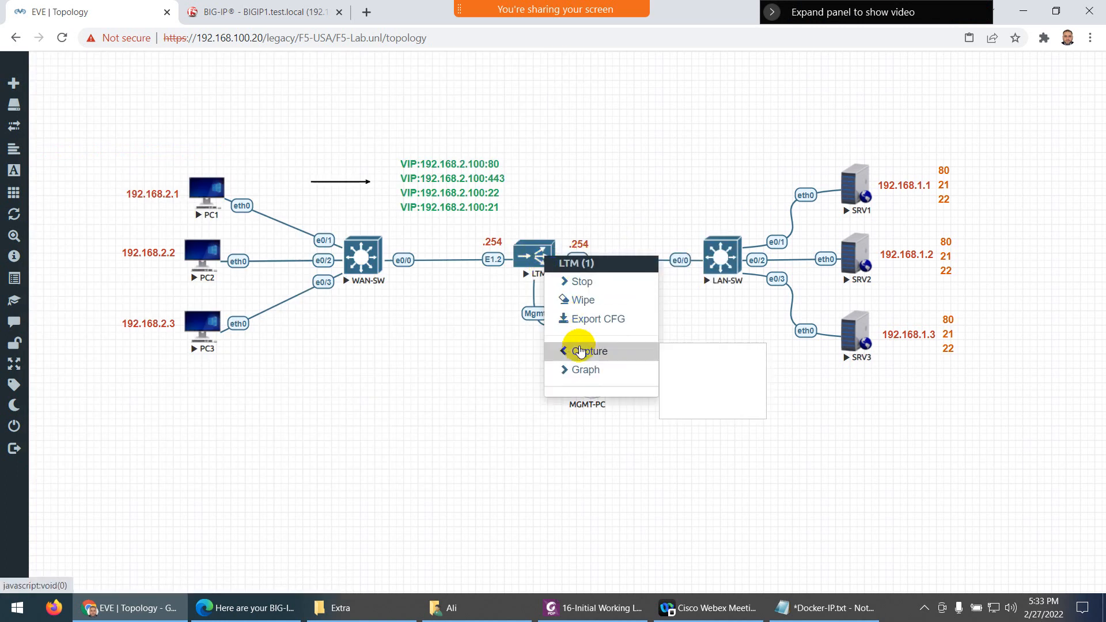
pyautogui.click(683, 354)
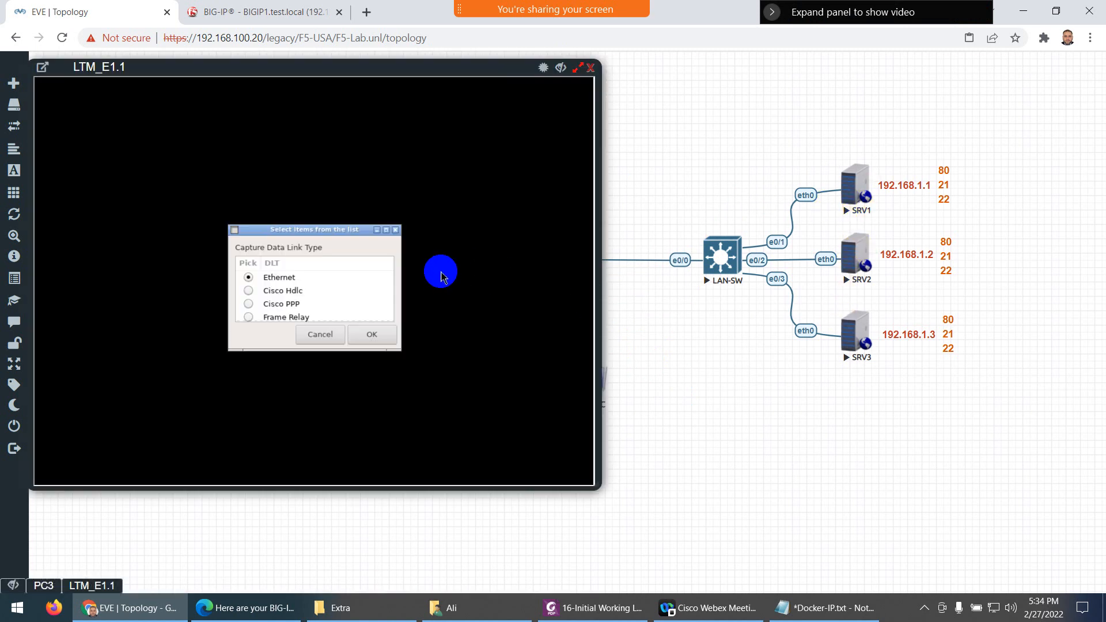
# Accept Ethernet as the link type and filter the capture to icmp to inspect monitor pings
pyautogui.click(368, 332)
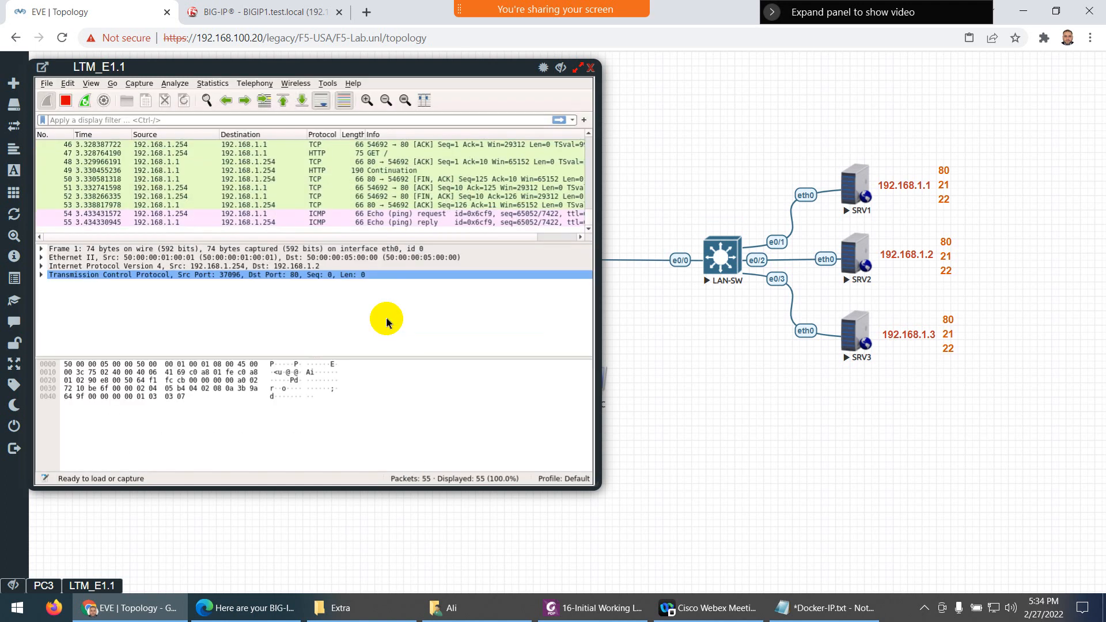
pyautogui.click(77, 122)
pyautogui.write('icmp')
pyautogui.press('Return')
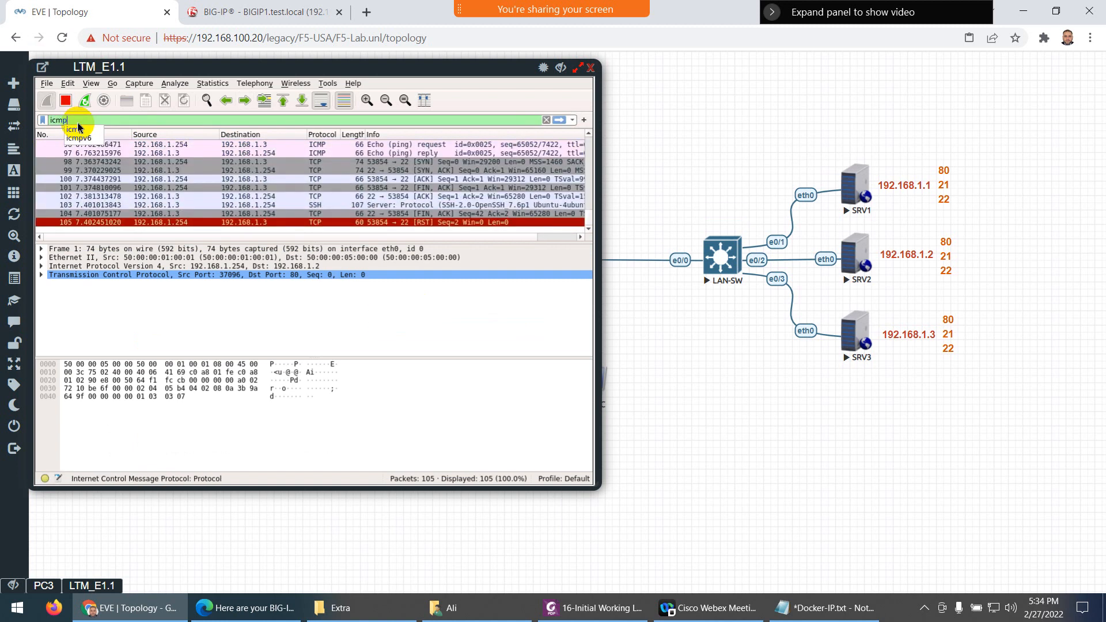
pyautogui.click(305, 205)
pyautogui.click(318, 180)
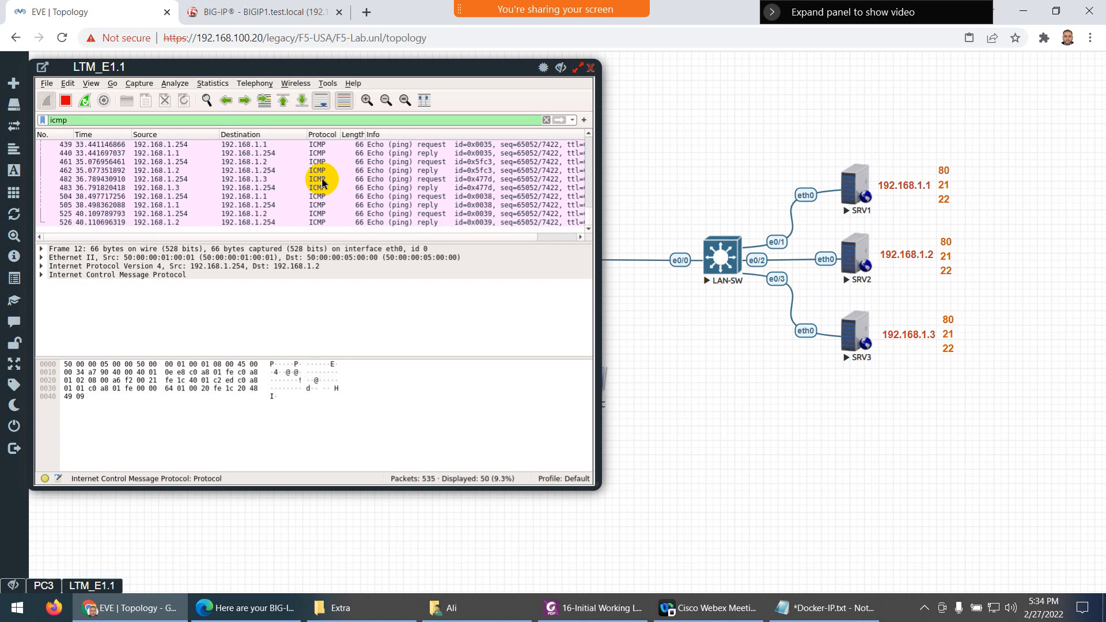
# Filter the capture by http, then tcp, to inspect the traffic, then close Wireshark
pyautogui.press('BackSpace')
pyautogui.press('BackSpace')
pyautogui.press('BackSpace')
pyautogui.press('BackSpace')
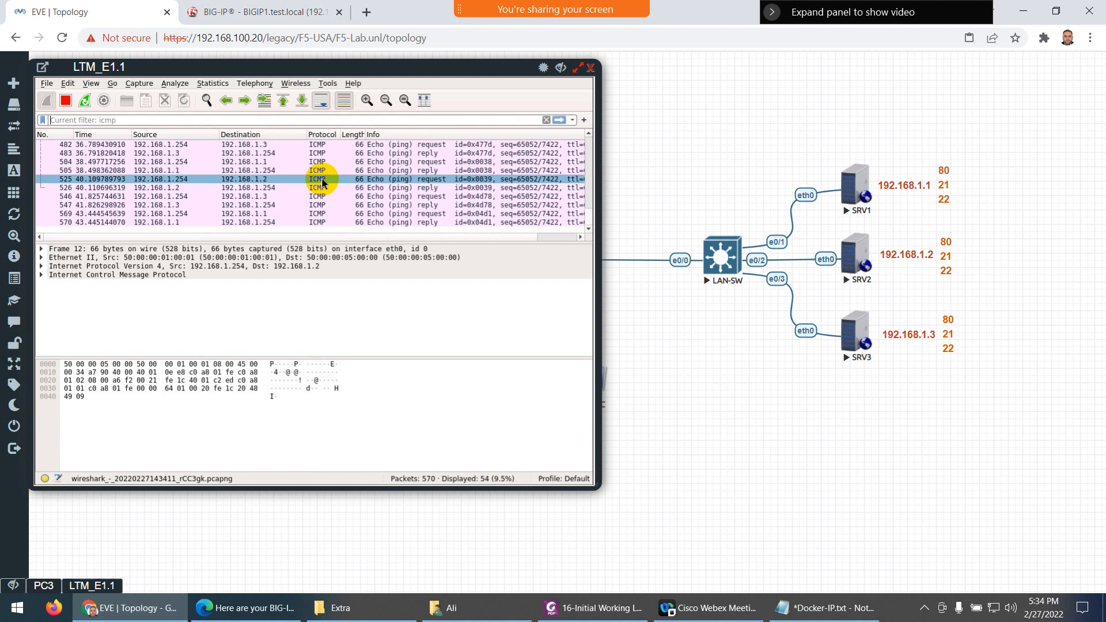
pyautogui.write('http')
pyautogui.press('Return')
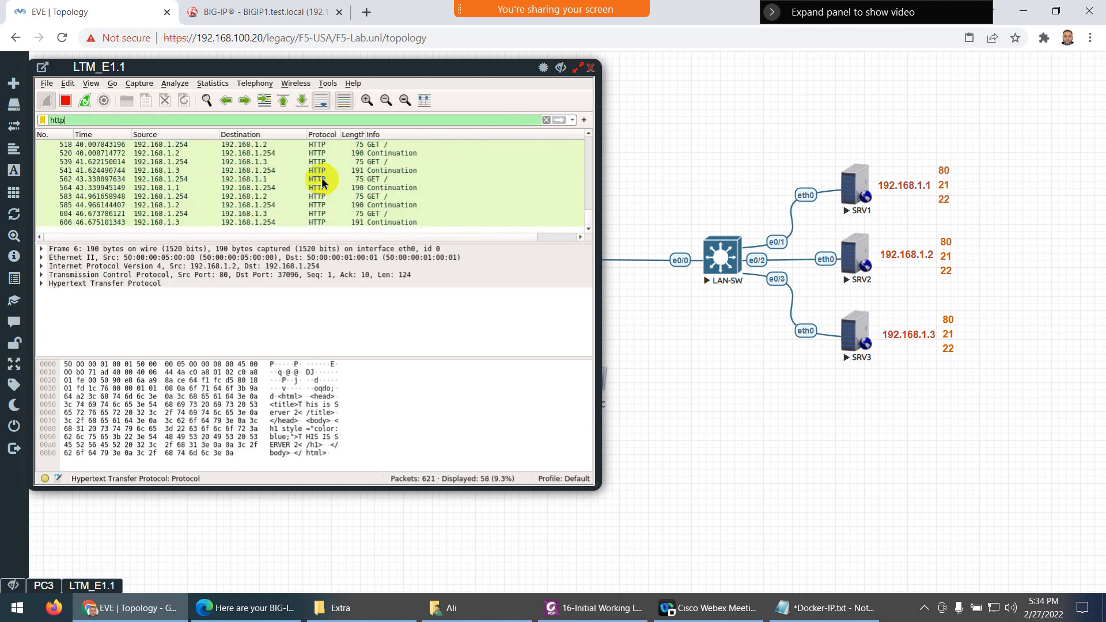
pyautogui.click(322, 179)
pyautogui.write('tcp')
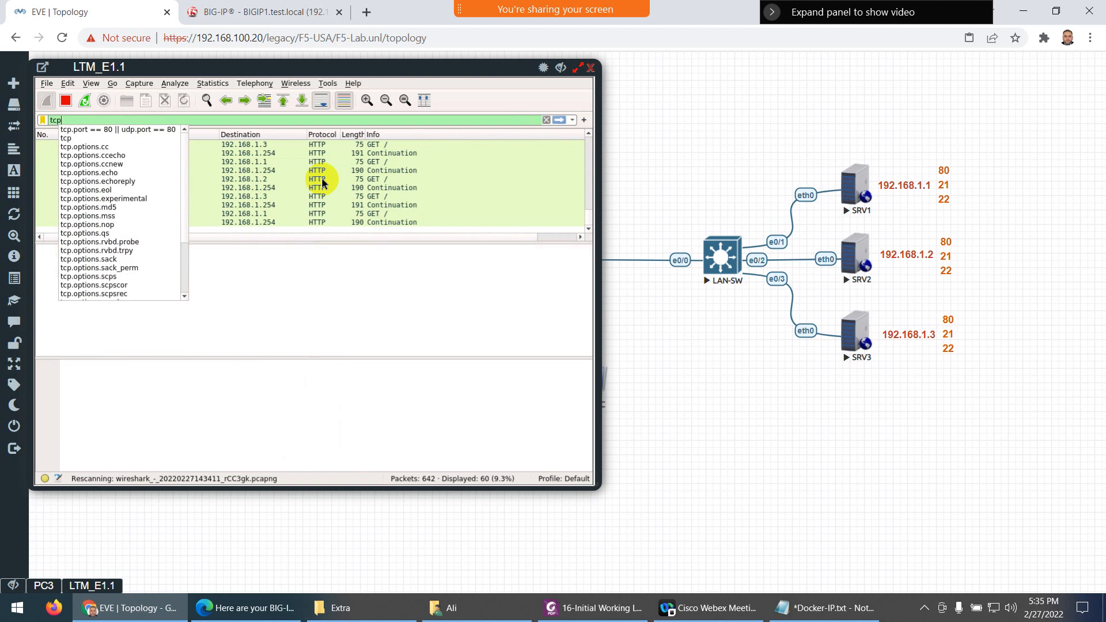
pyautogui.press('Return')
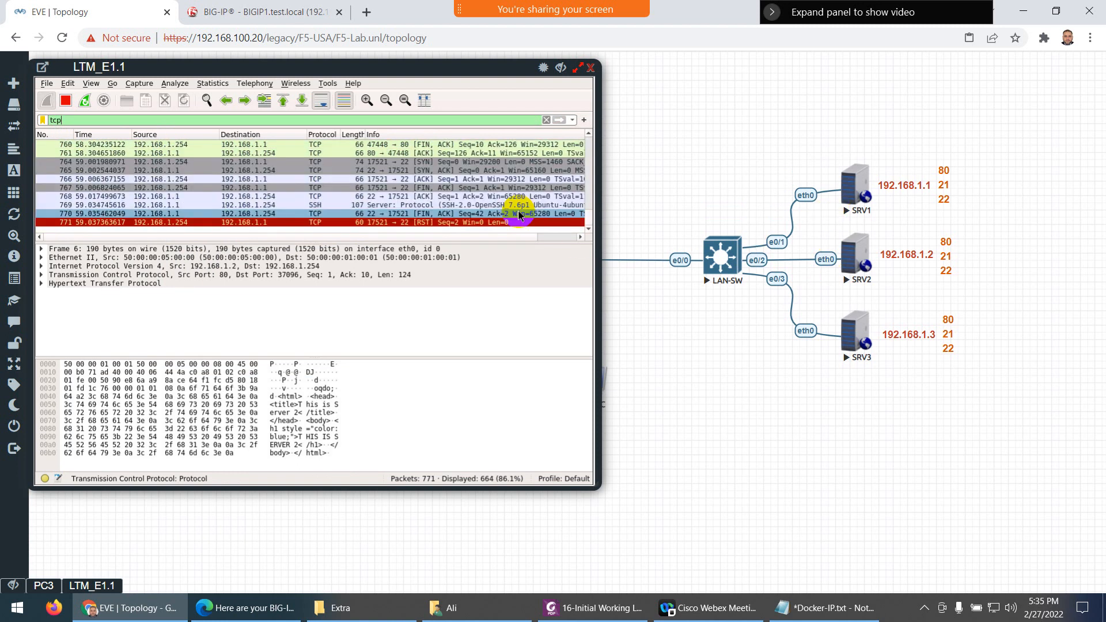
pyautogui.click(590, 68)
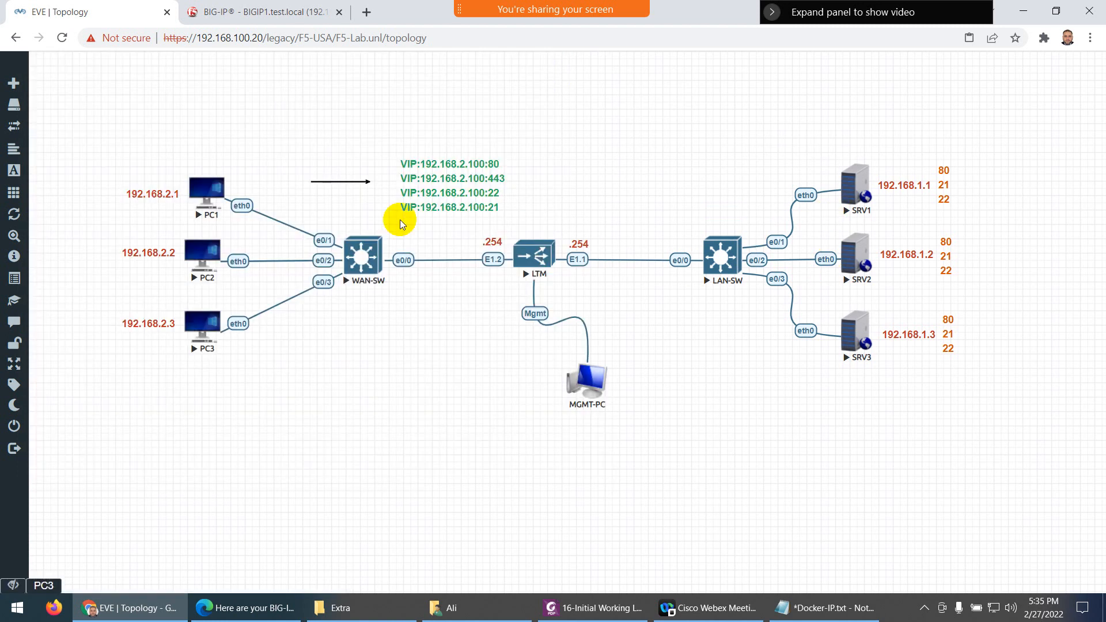